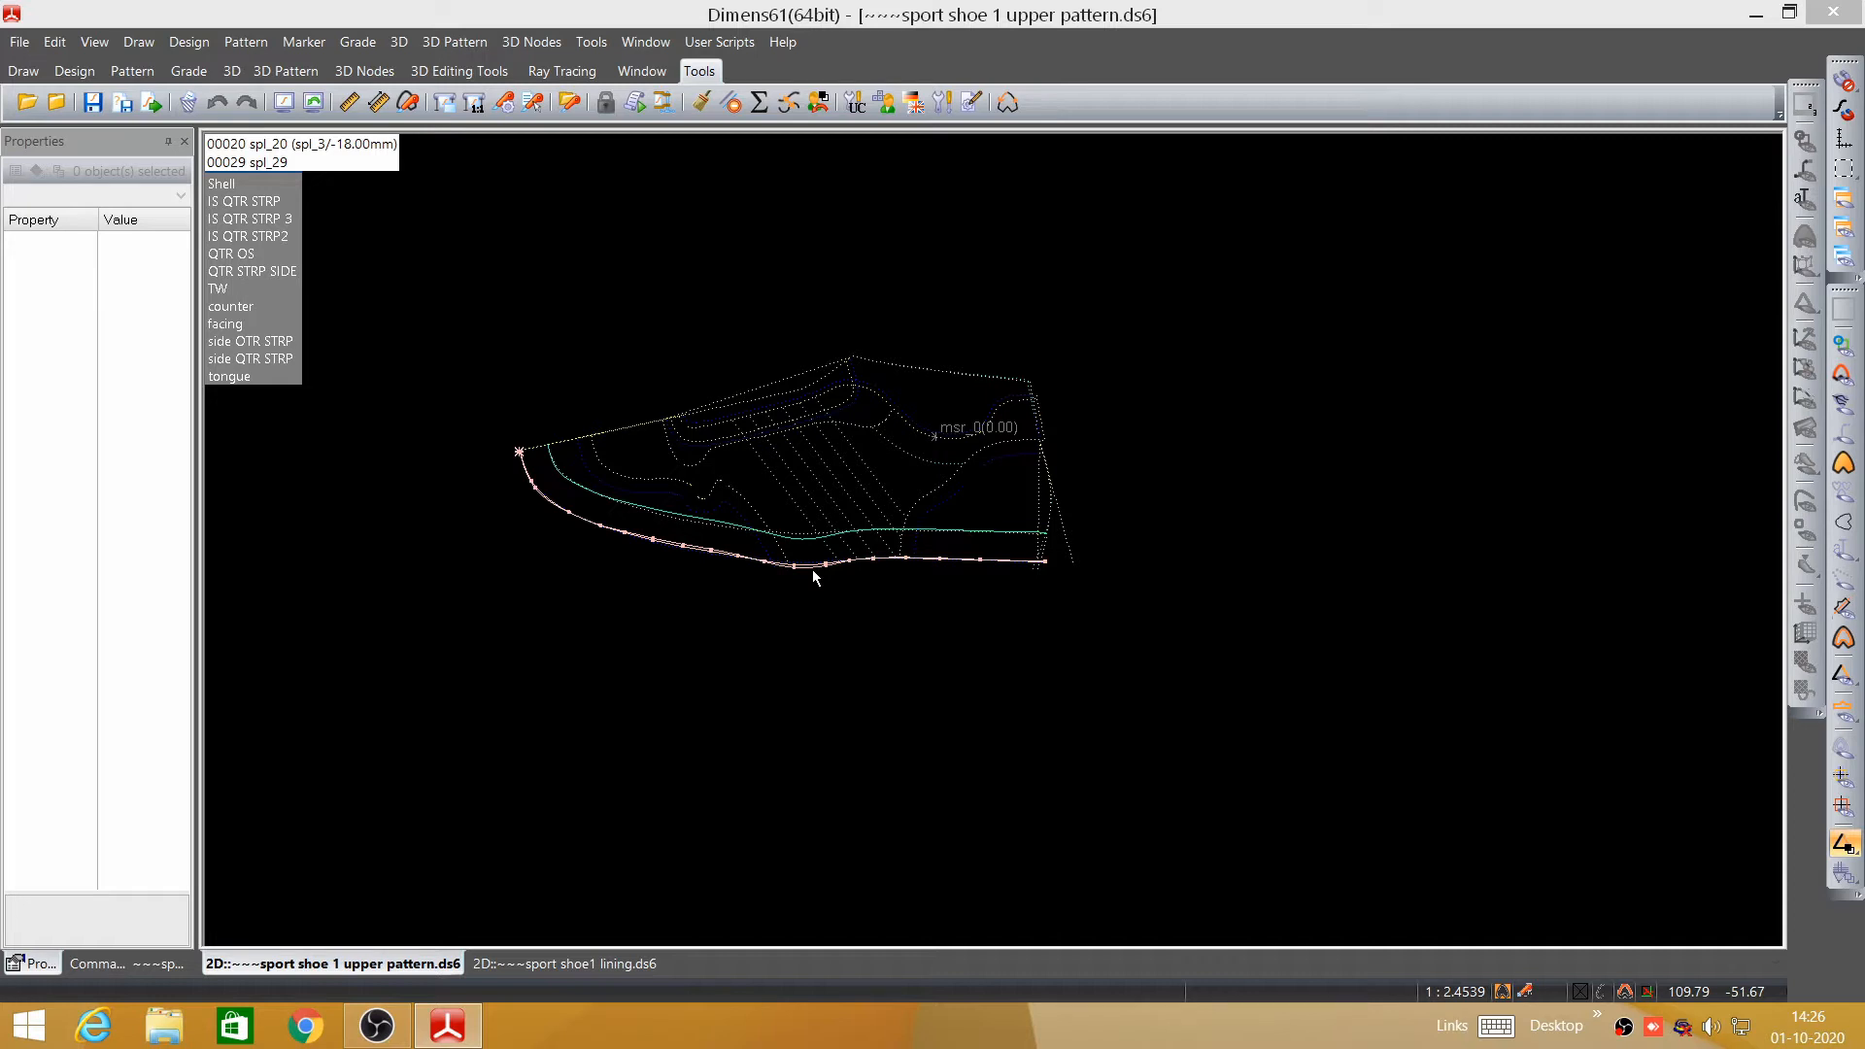
{"action": "left_click", "coordinate": [812, 569]}
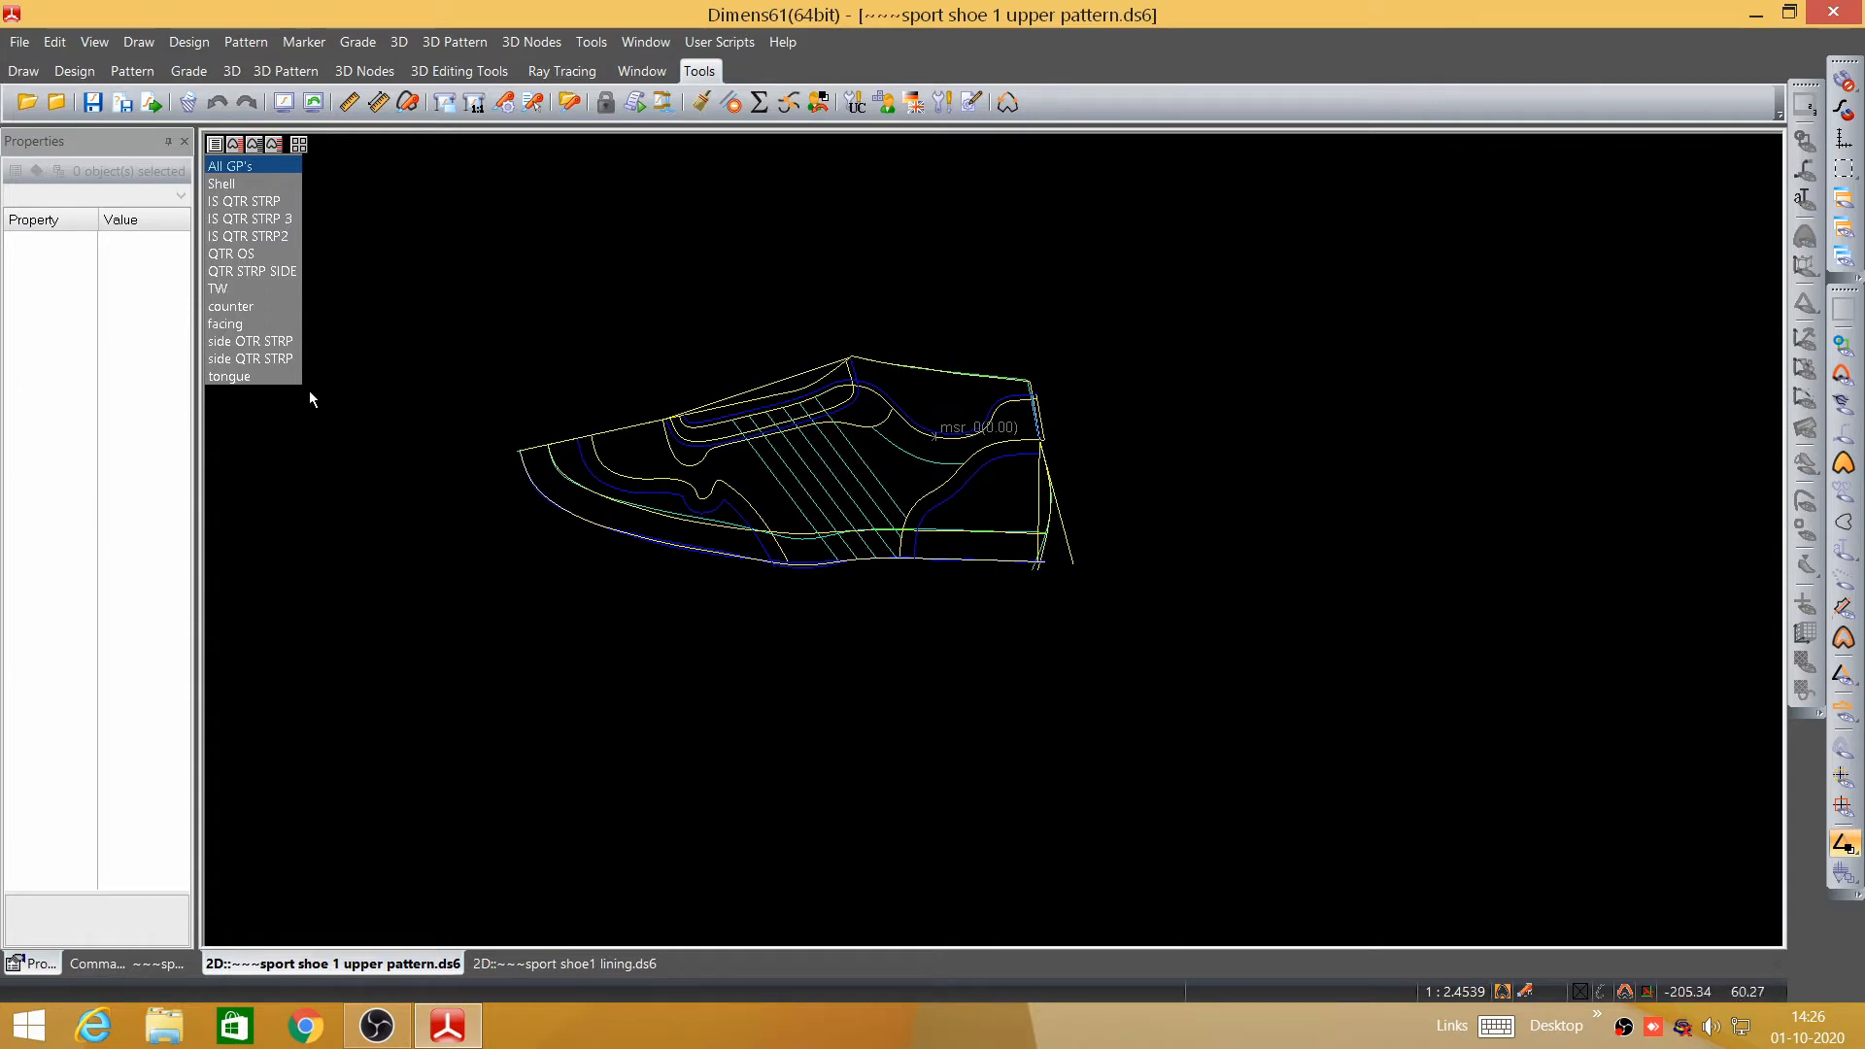
{"action": "scroll", "coordinate": [729, 443], "scroll_direction": "up", "scroll_amount": 2}
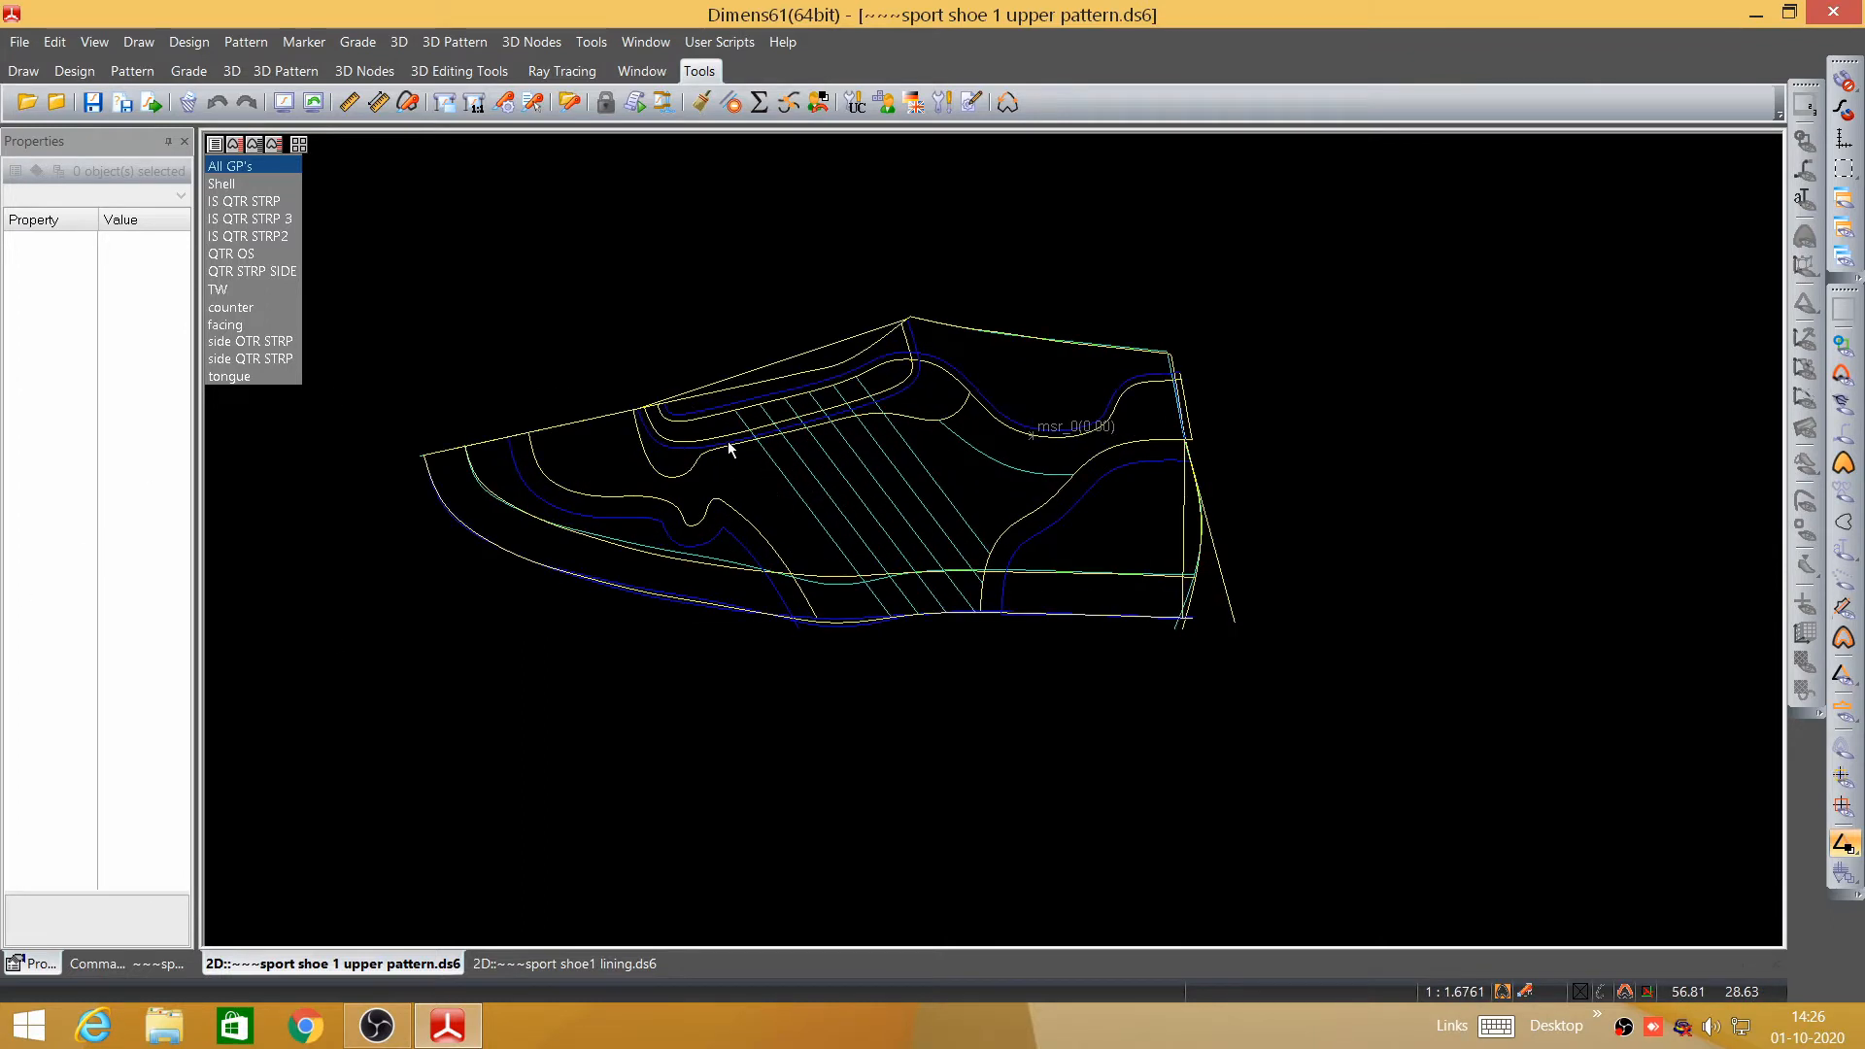
{"action": "left_click", "coordinate": [728, 442]}
{"action": "left_click", "coordinate": [647, 255]}
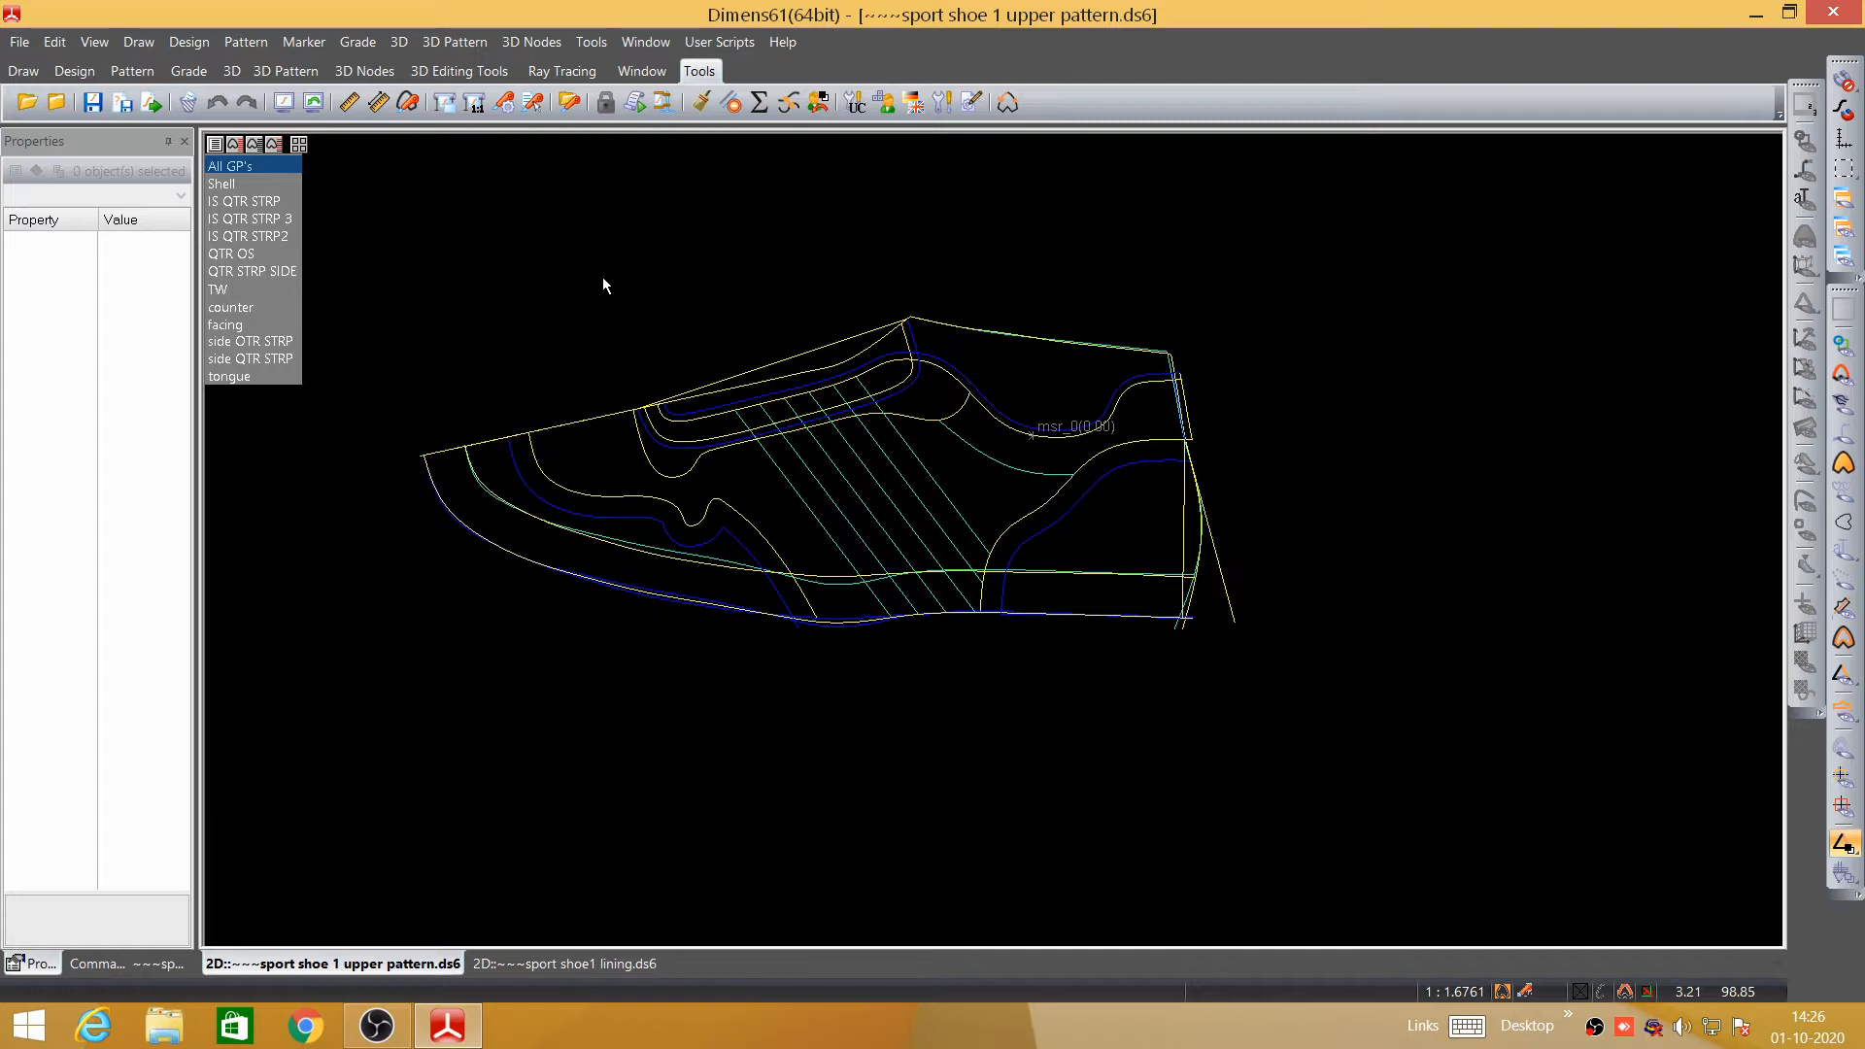
- Export the sport shoe 1 upper pattern to the Desktop in D! SVG PattGeo format with patterns output
{"action": "left_click", "coordinate": [150, 104]}
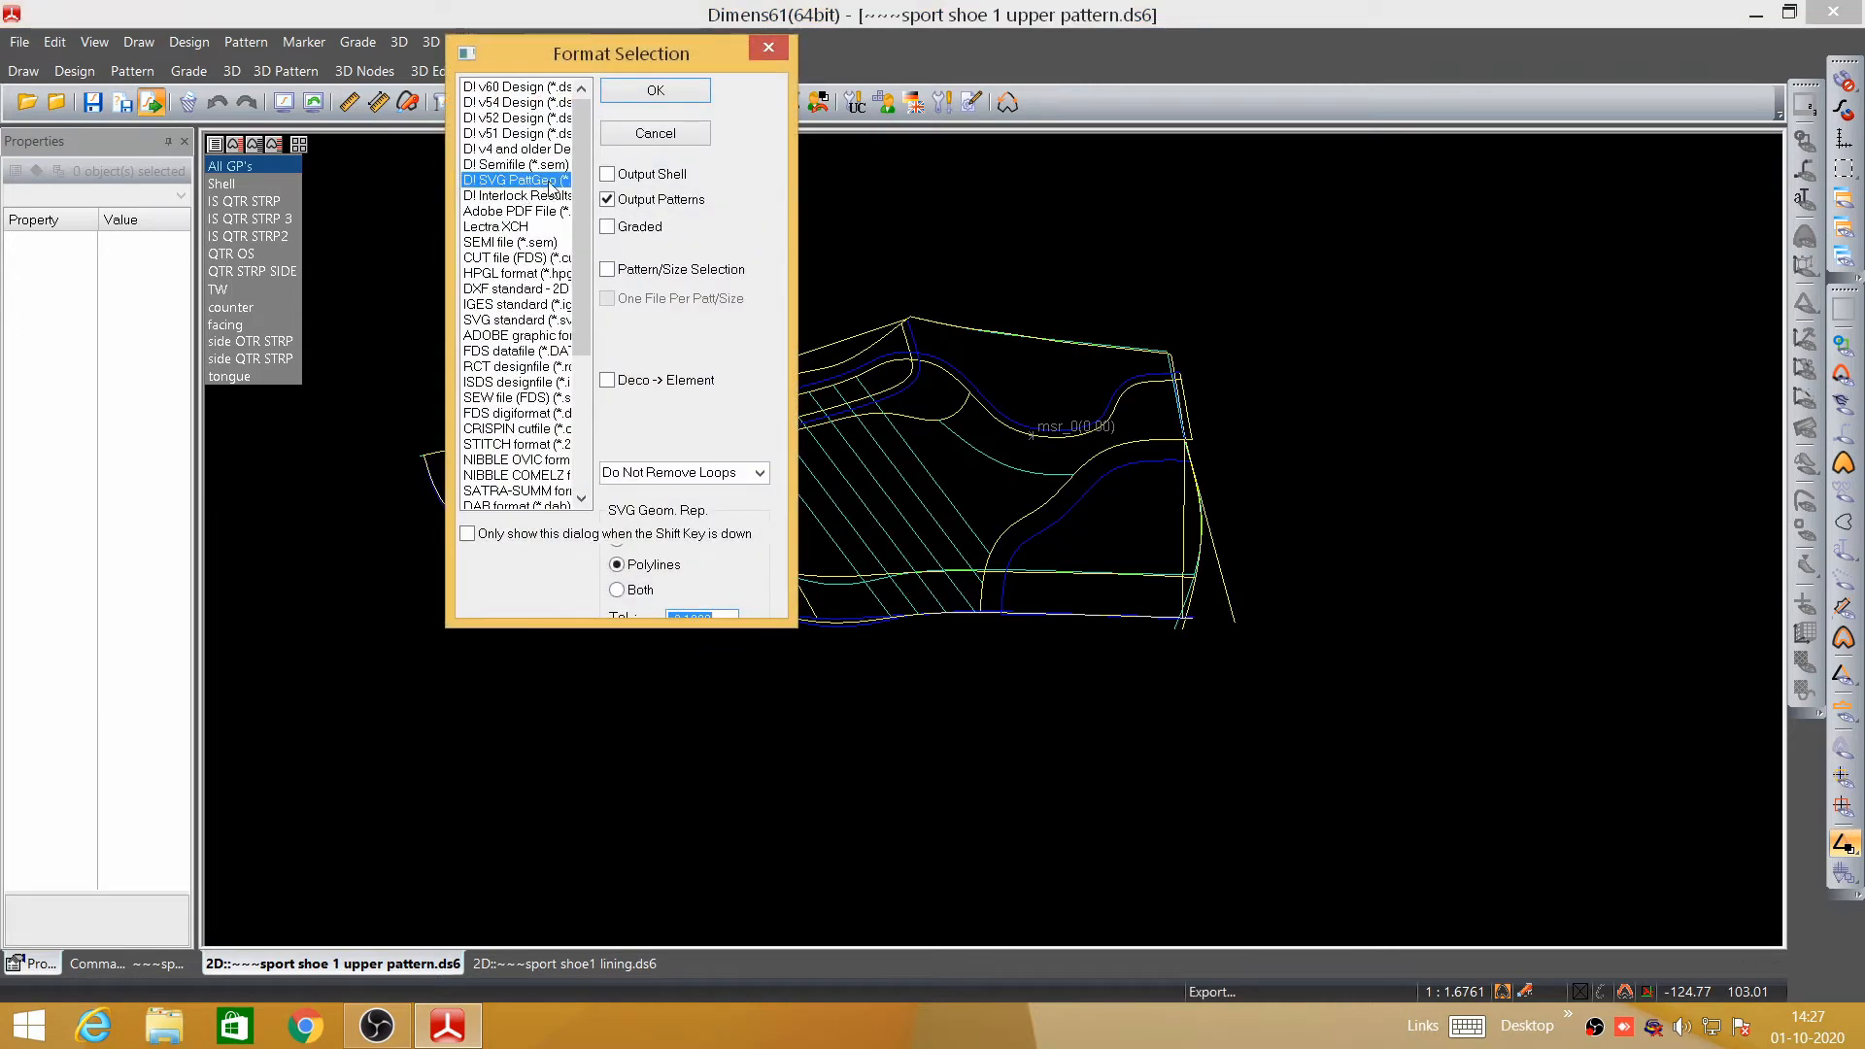
{"action": "left_click", "coordinate": [666, 95]}
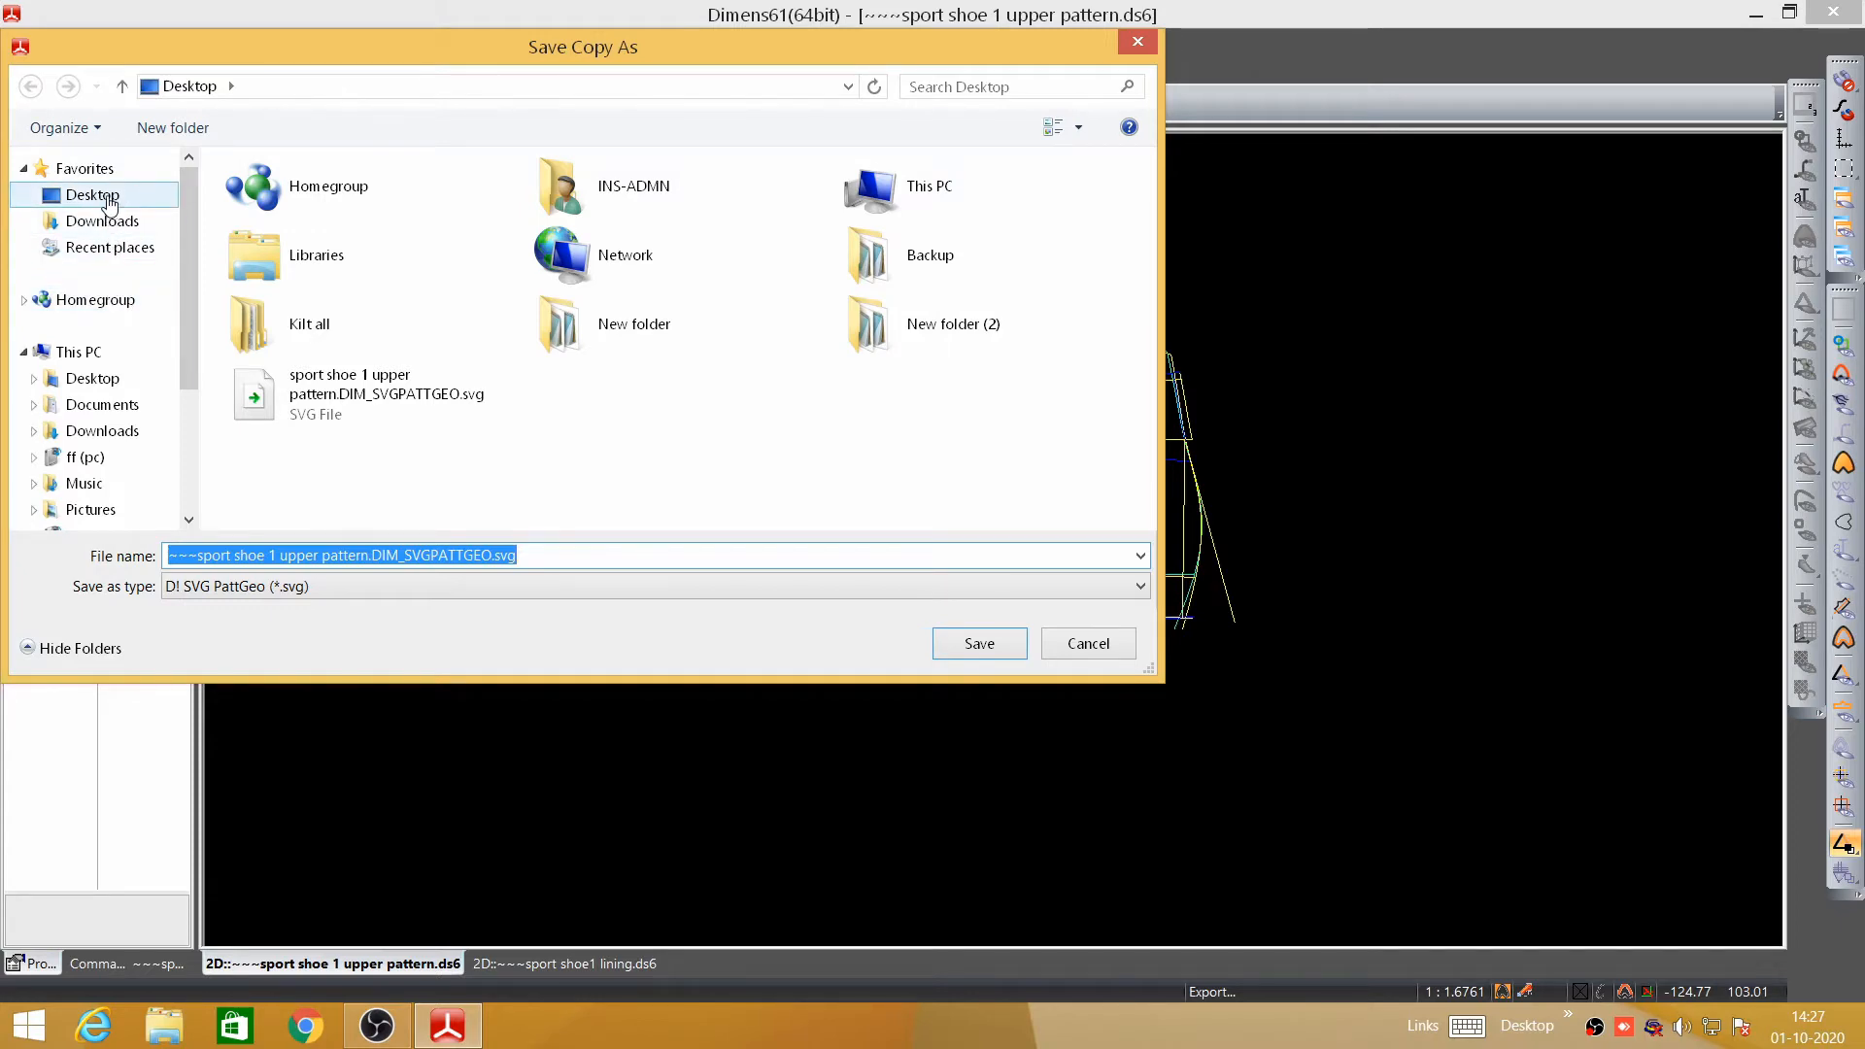
{"action": "left_click", "coordinate": [110, 198]}
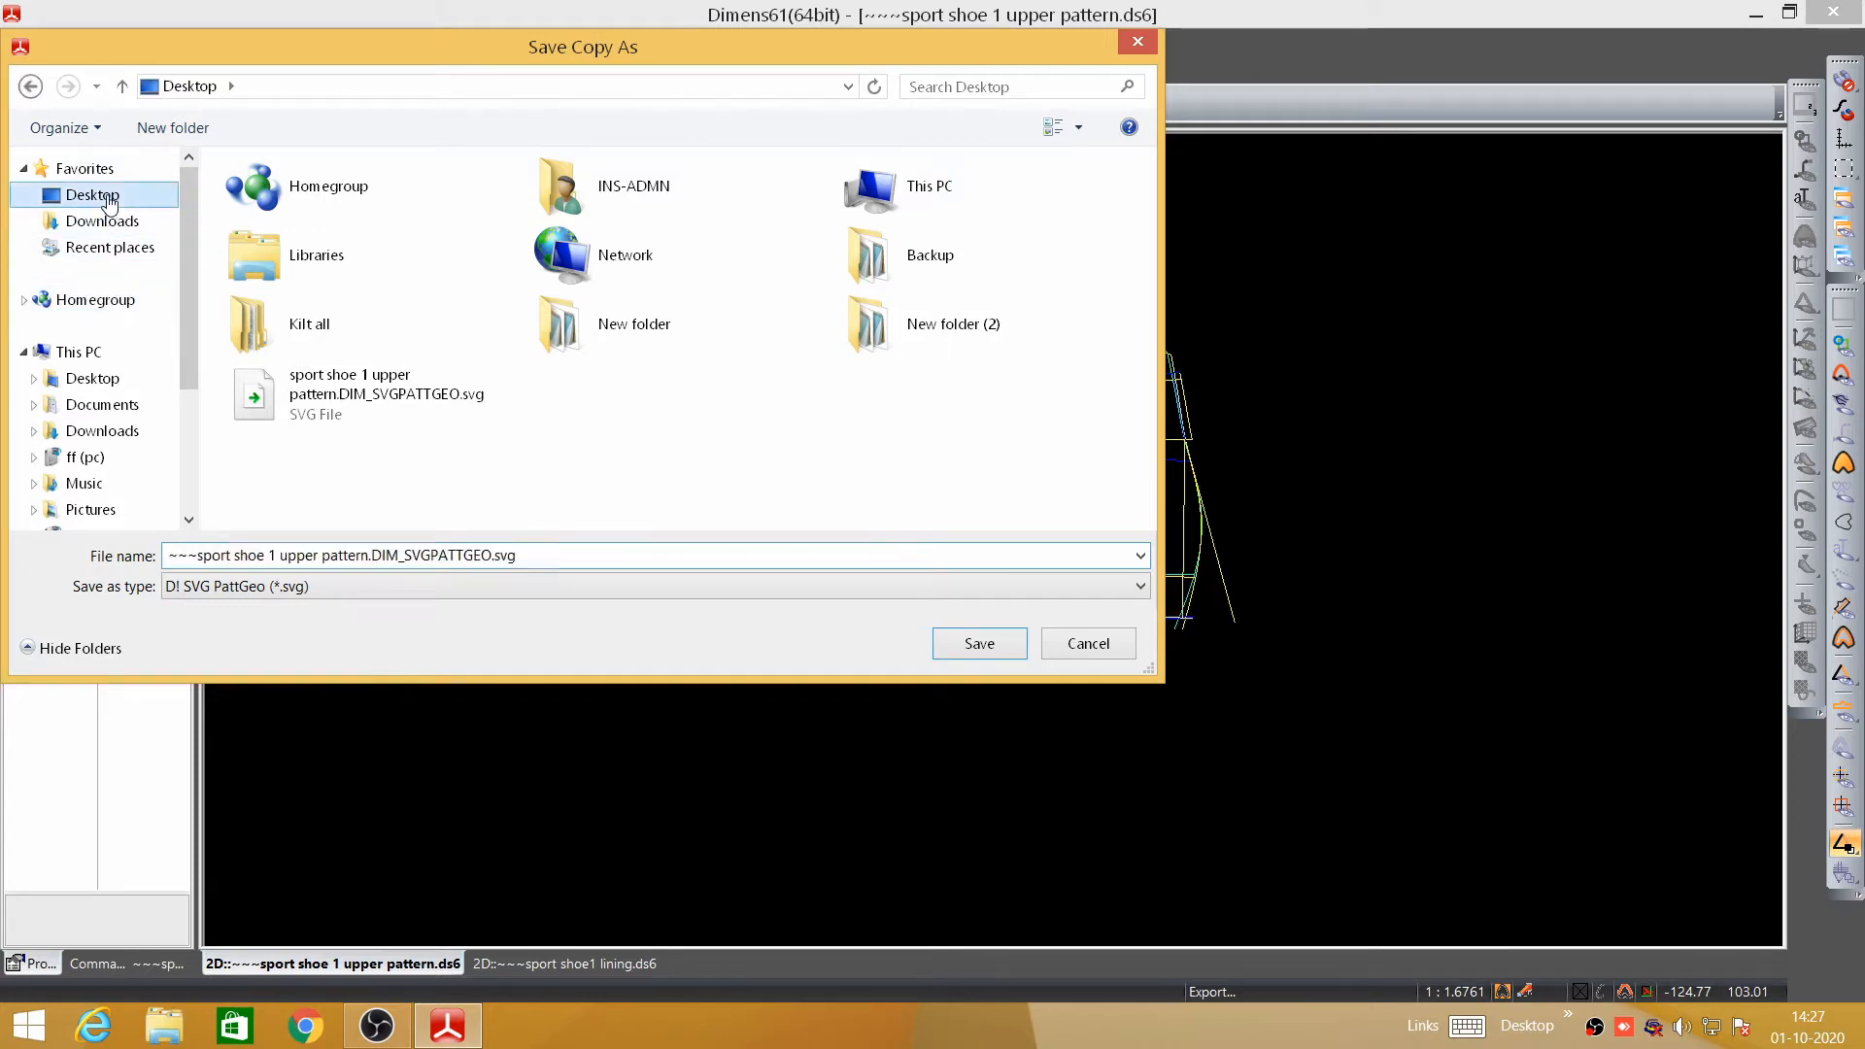
{"action": "left_click", "coordinate": [970, 643]}
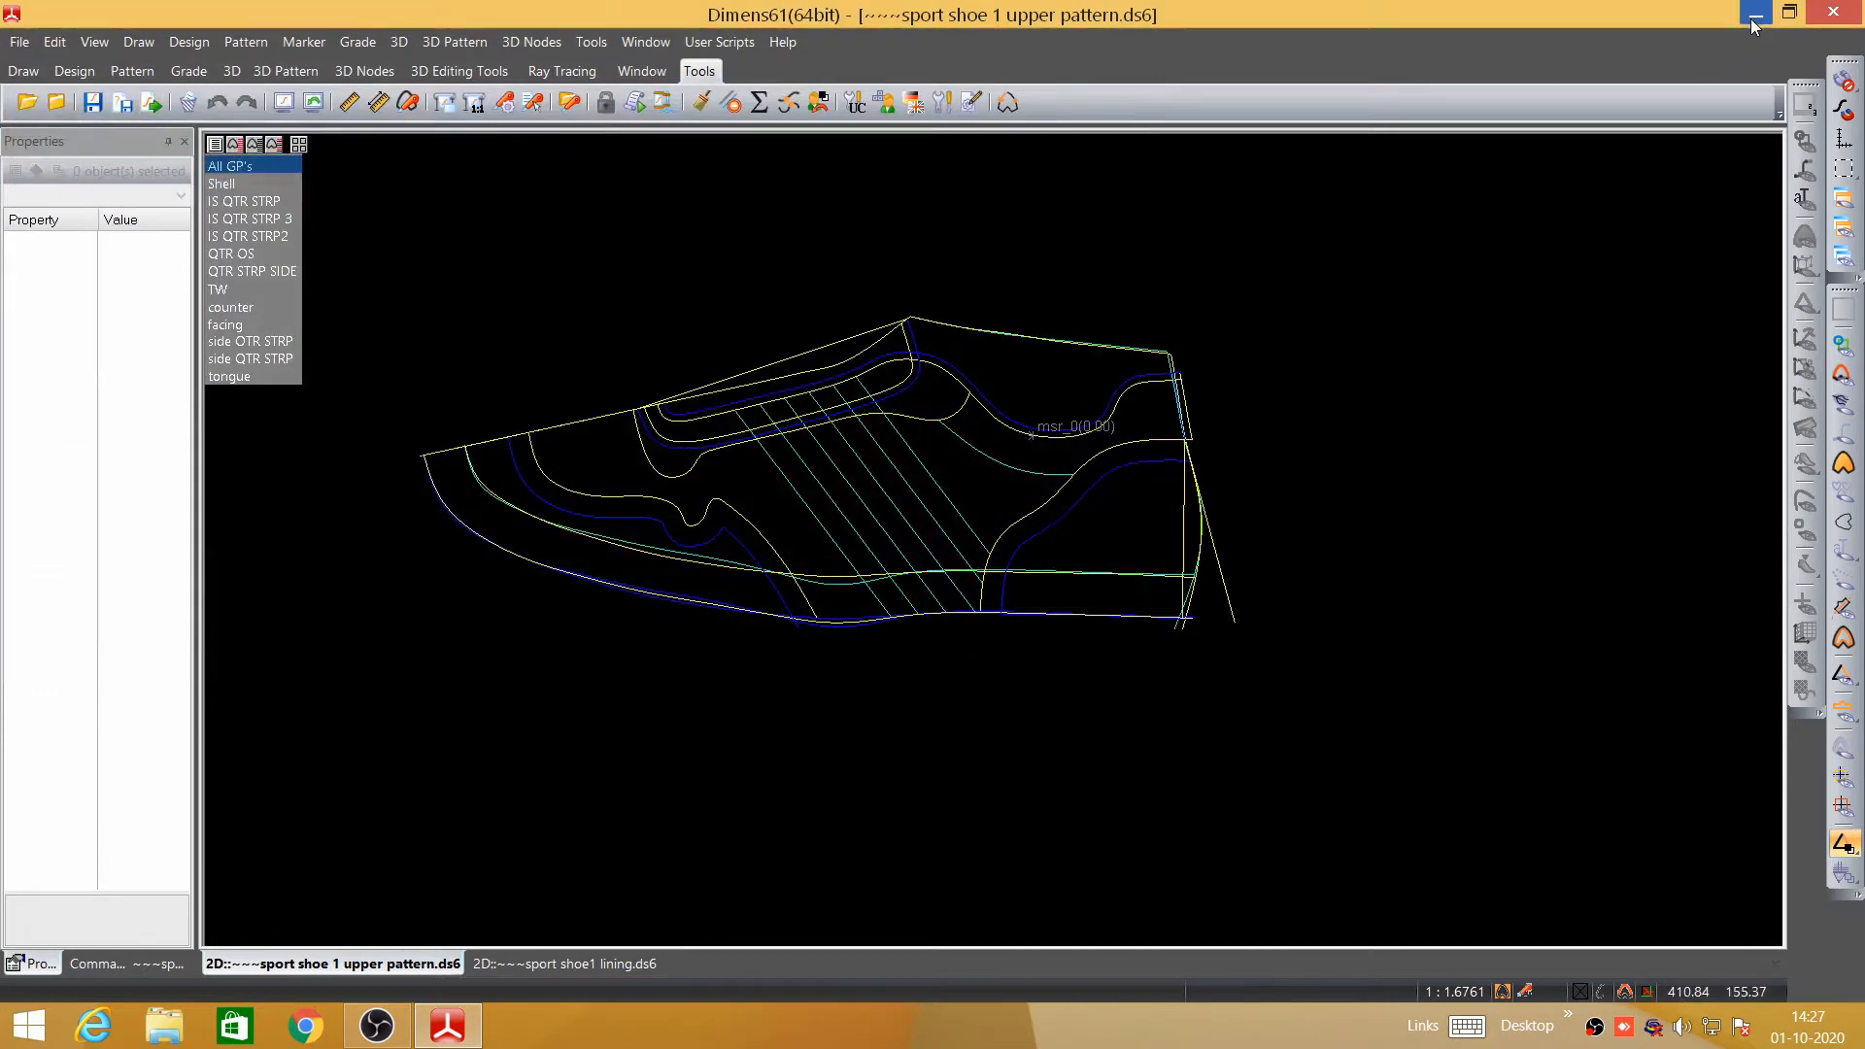
- Switch to the desktop and check the properties of the file sport shoe 1 upper pattern.DIM_SVGPATTGEO.svg
{"action": "left_click", "coordinate": [1754, 19]}
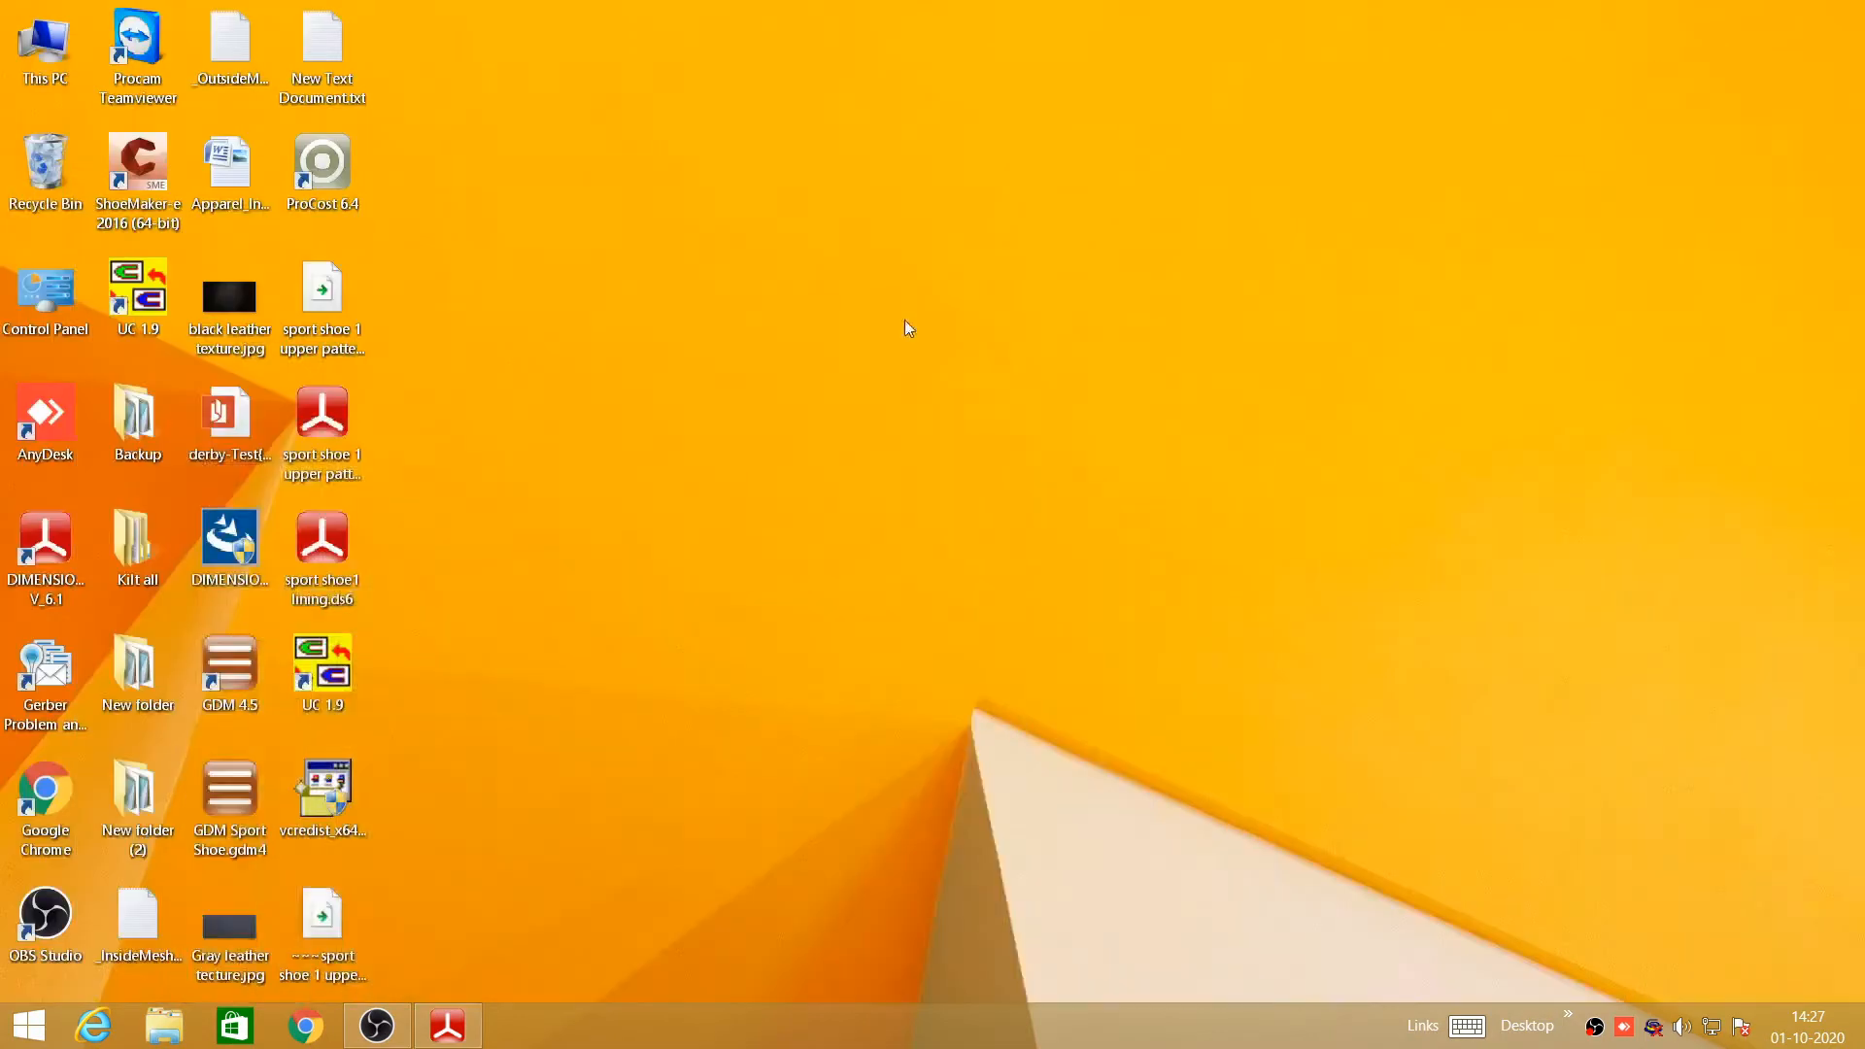
{"action": "right_click", "coordinate": [312, 335]}
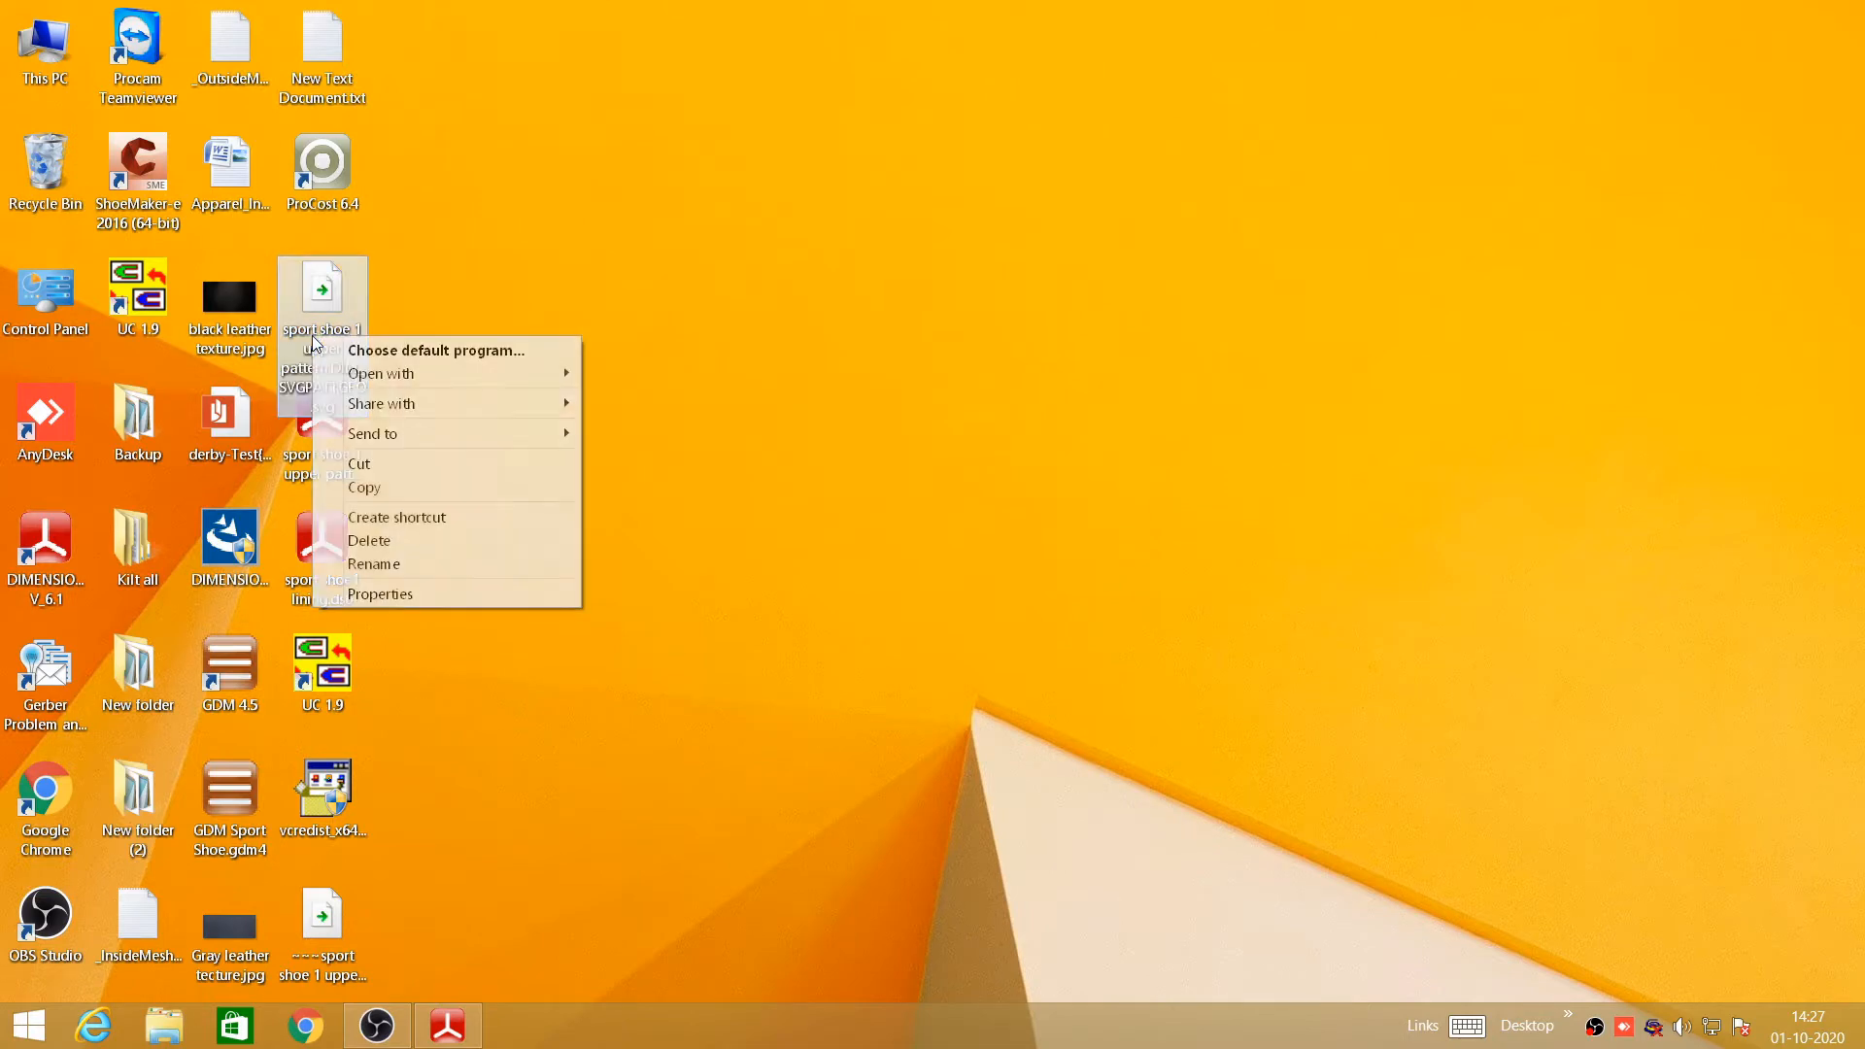
{"action": "left_click", "coordinate": [400, 594]}
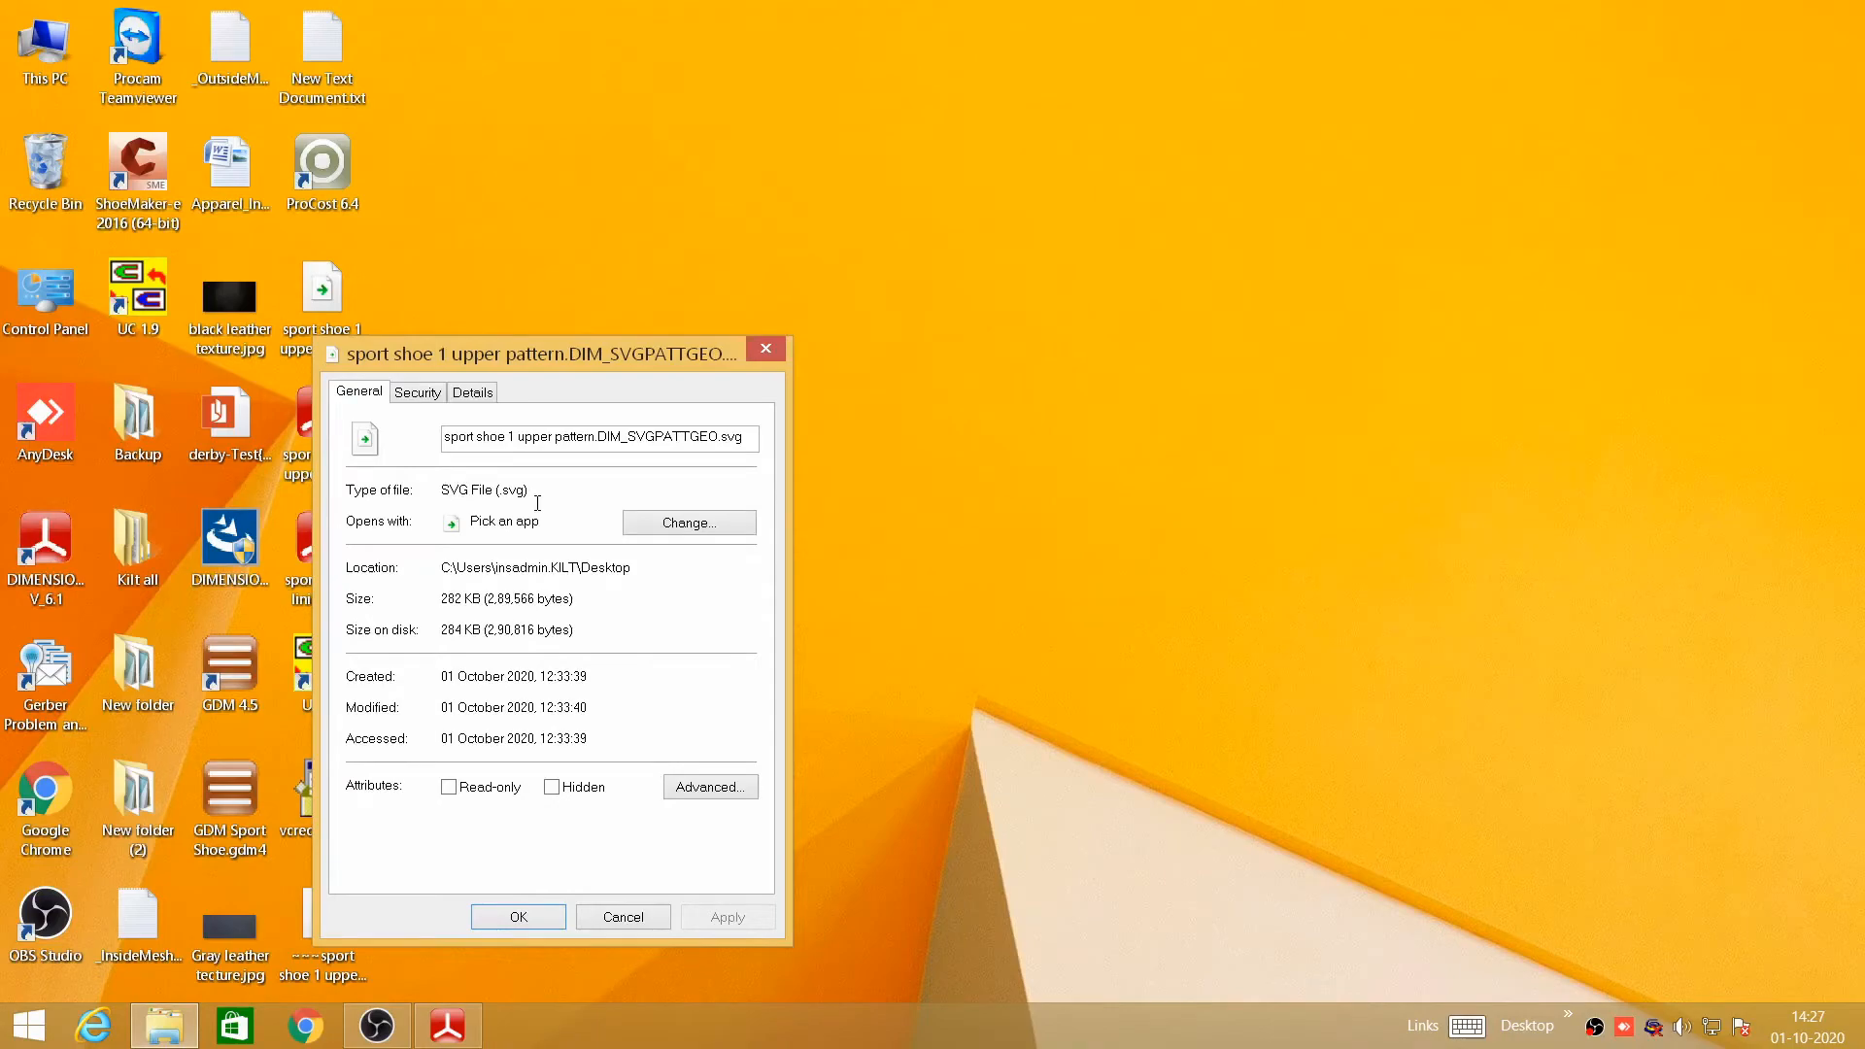
{"action": "left_click", "coordinate": [765, 347]}
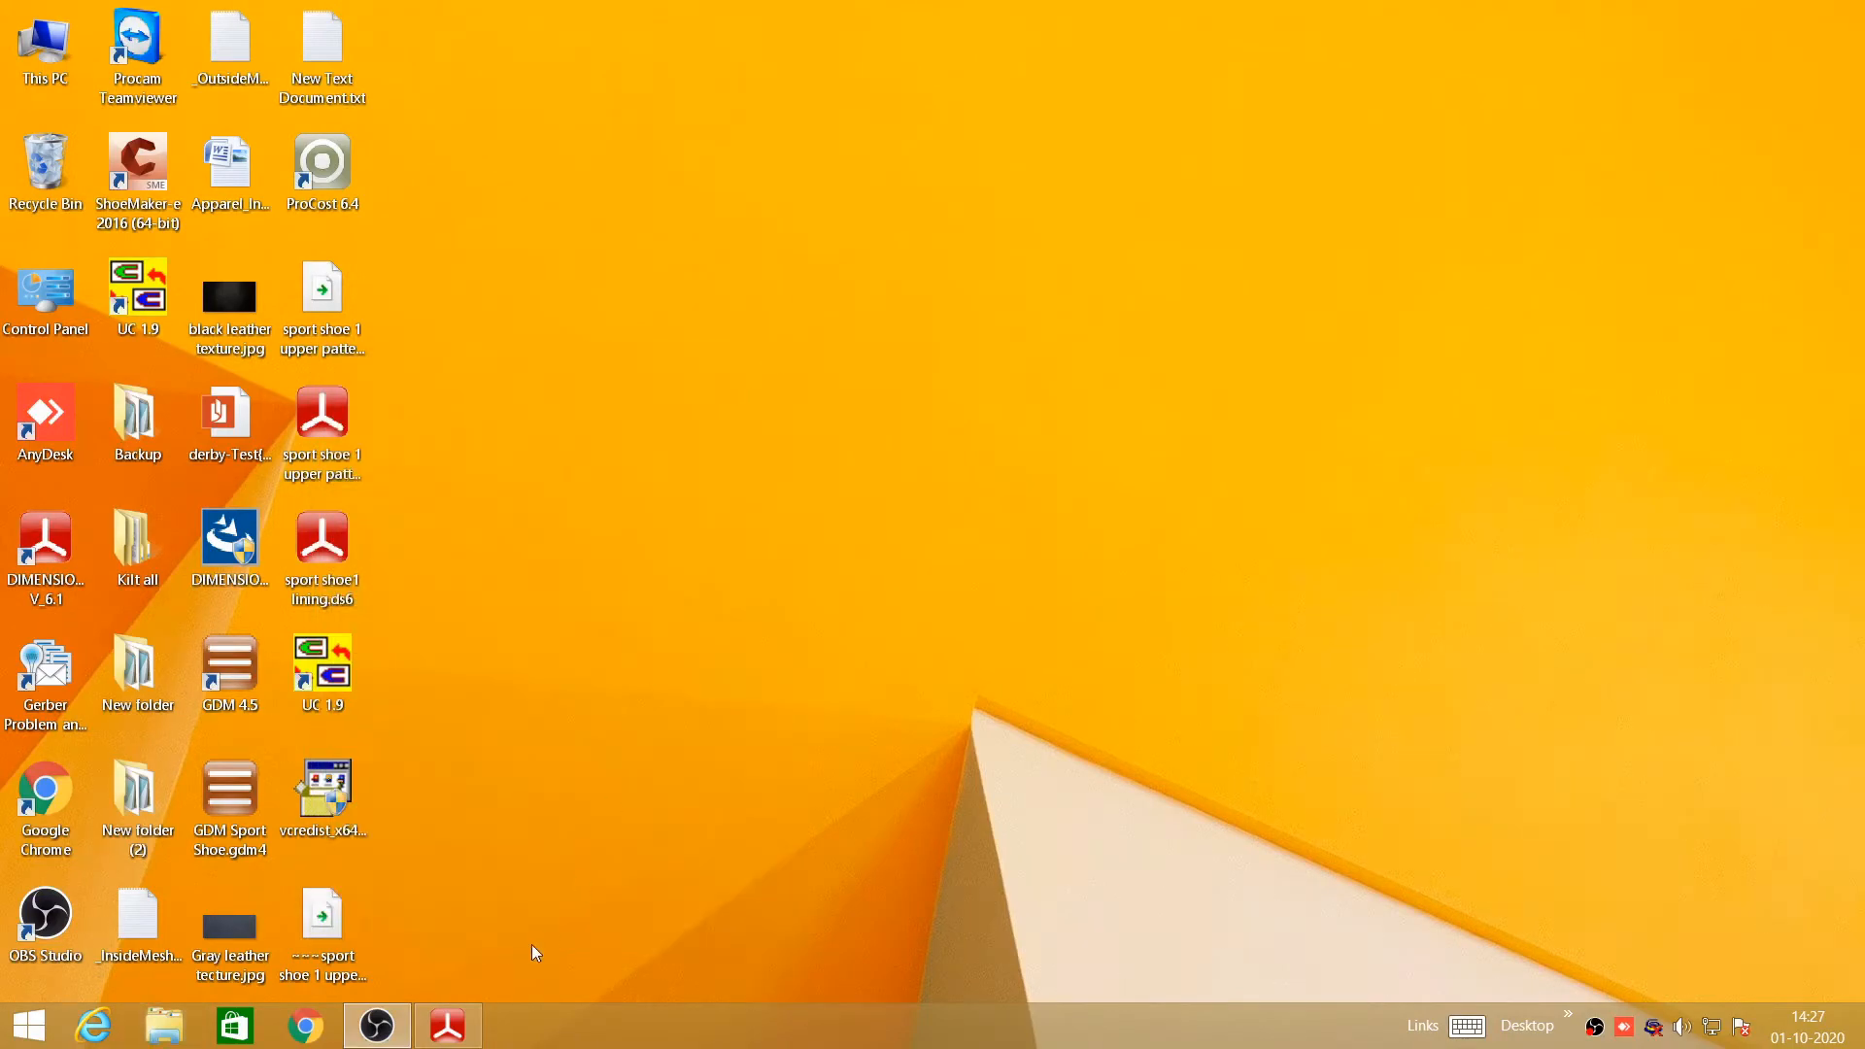
- Return to Dimens61 and export the sport shoe1 lining design to the Desktop in D! SVG PattGeo format
{"action": "left_click", "coordinate": [447, 1025]}
{"action": "left_click", "coordinate": [591, 961]}
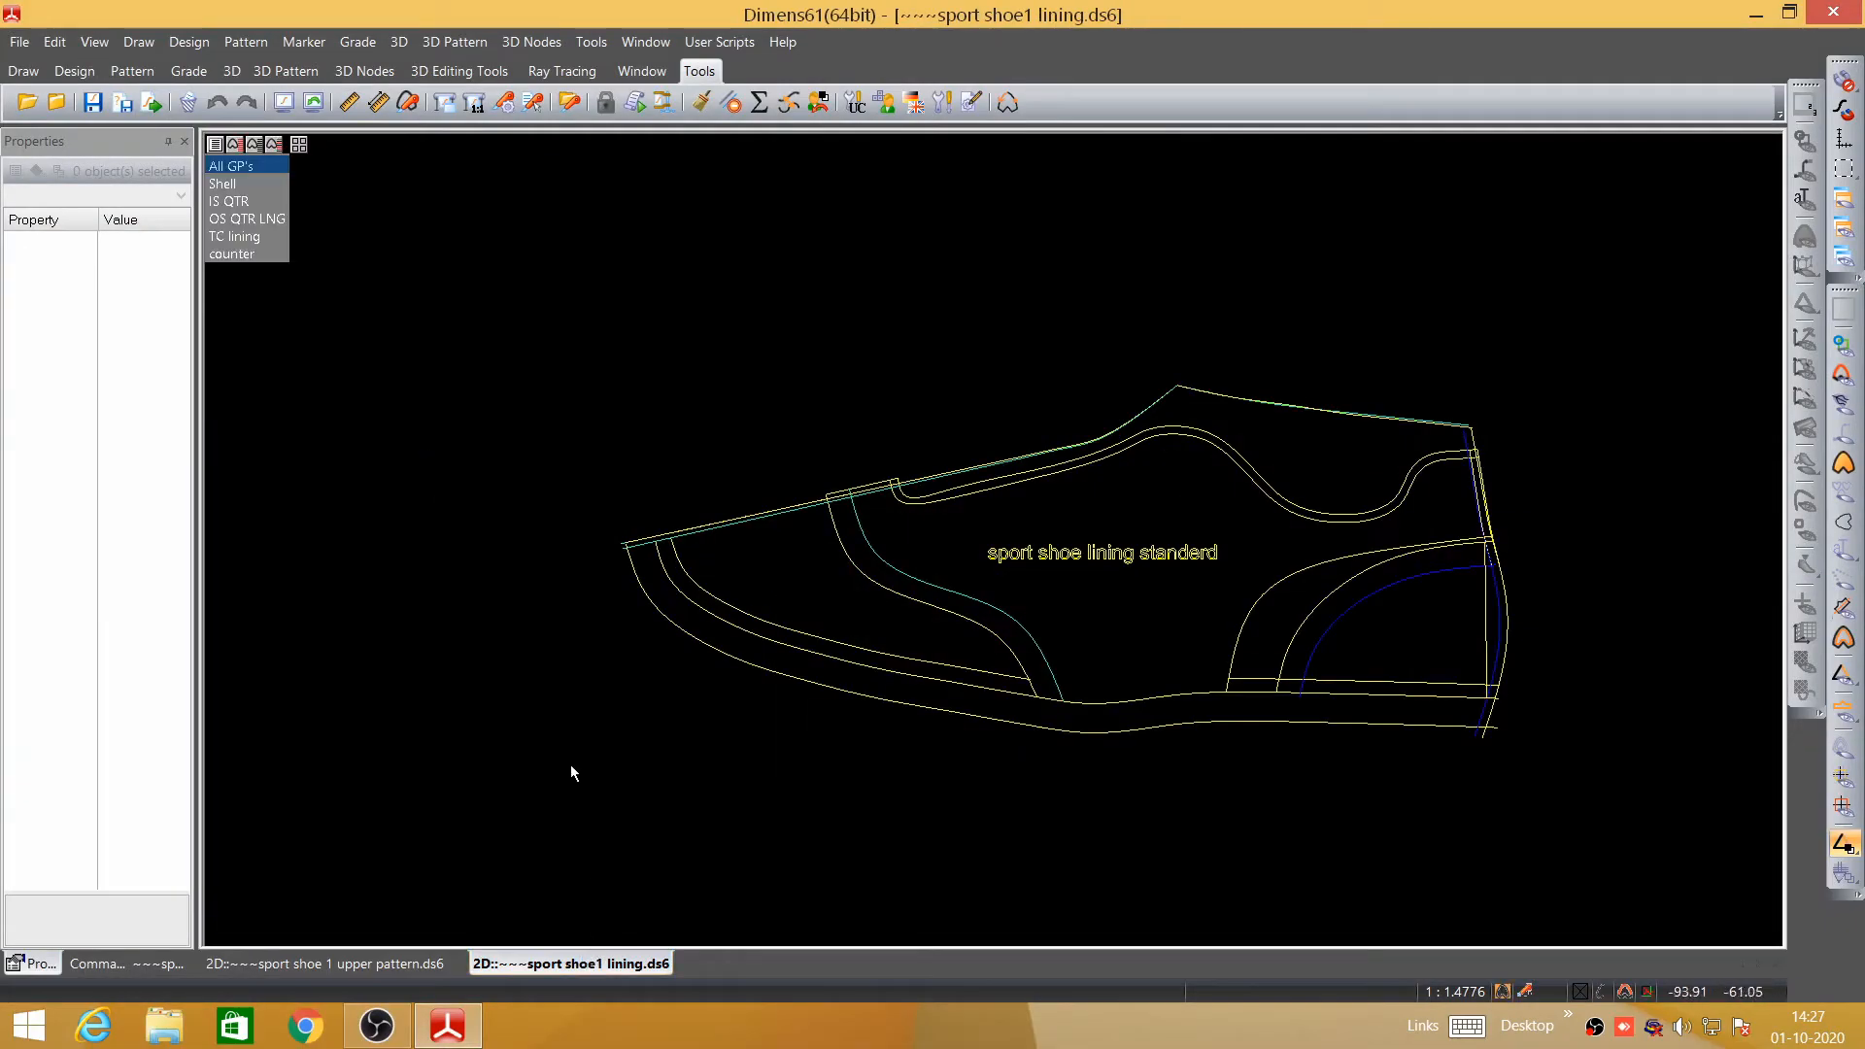
{"action": "left_click", "coordinate": [150, 102]}
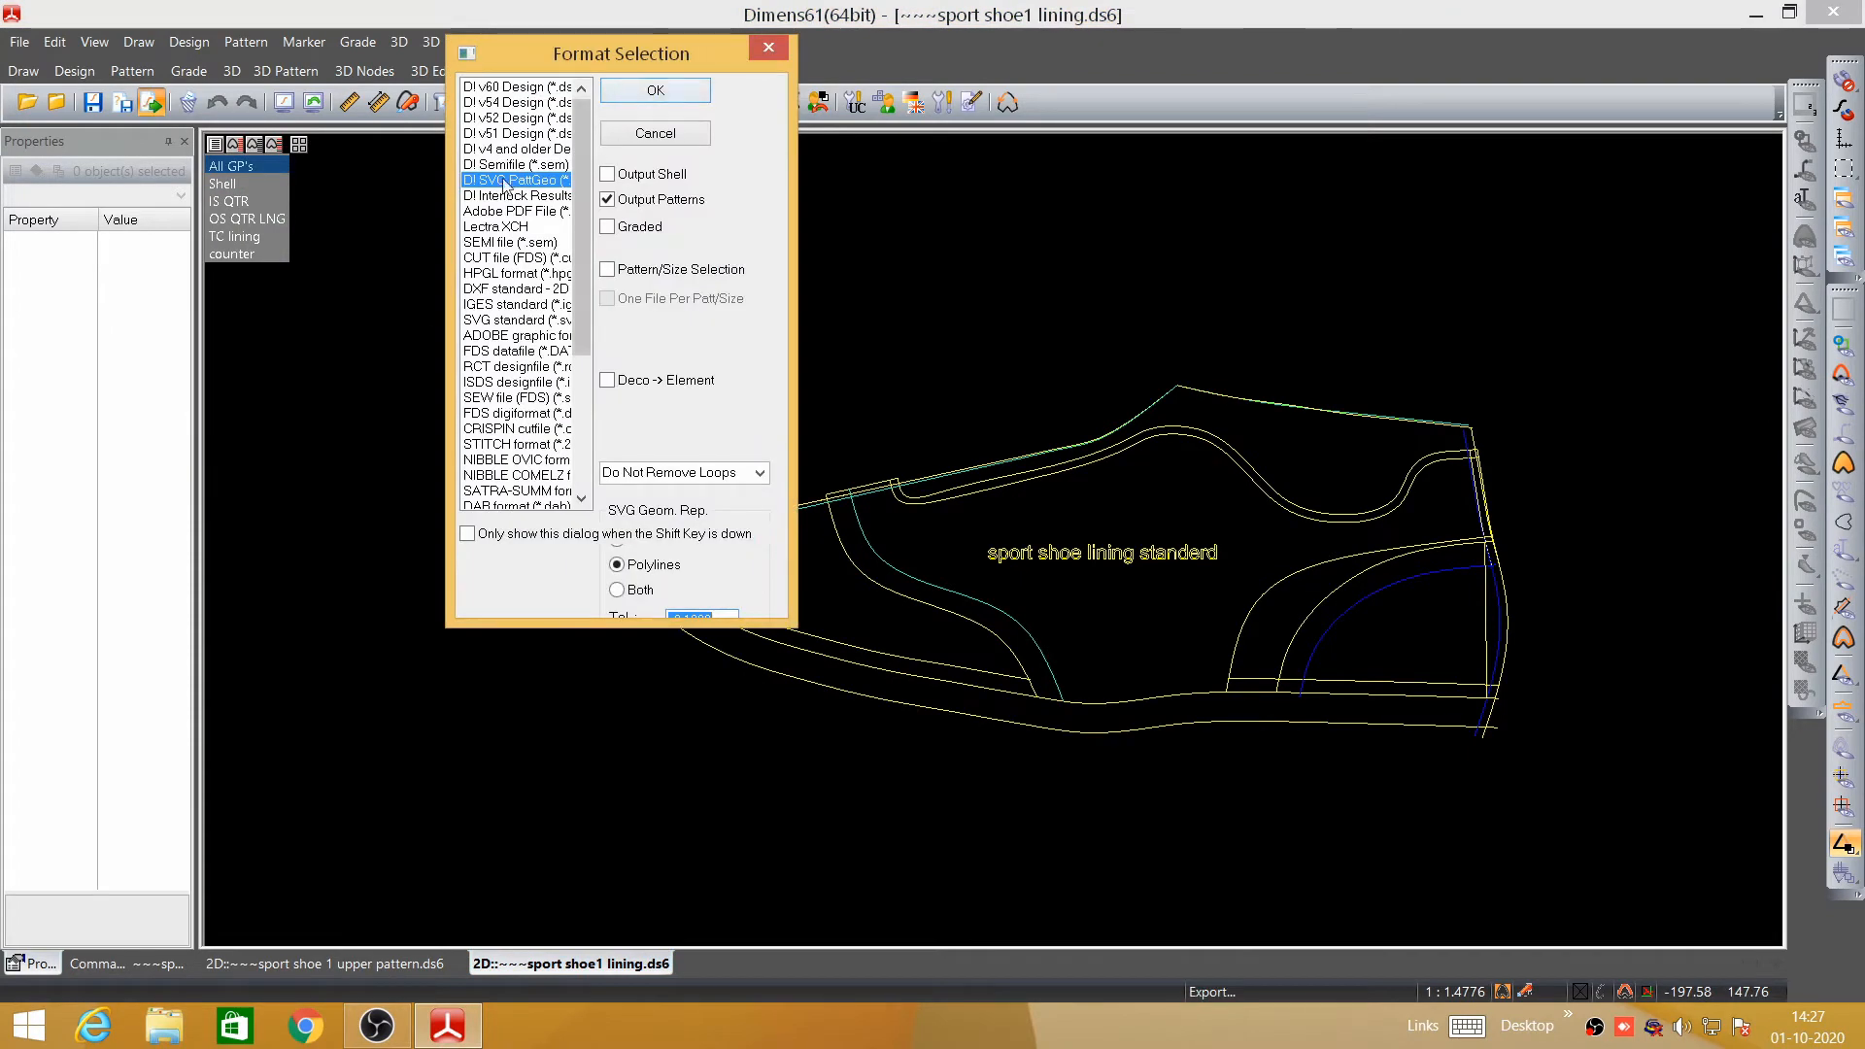
{"action": "left_click", "coordinate": [664, 95]}
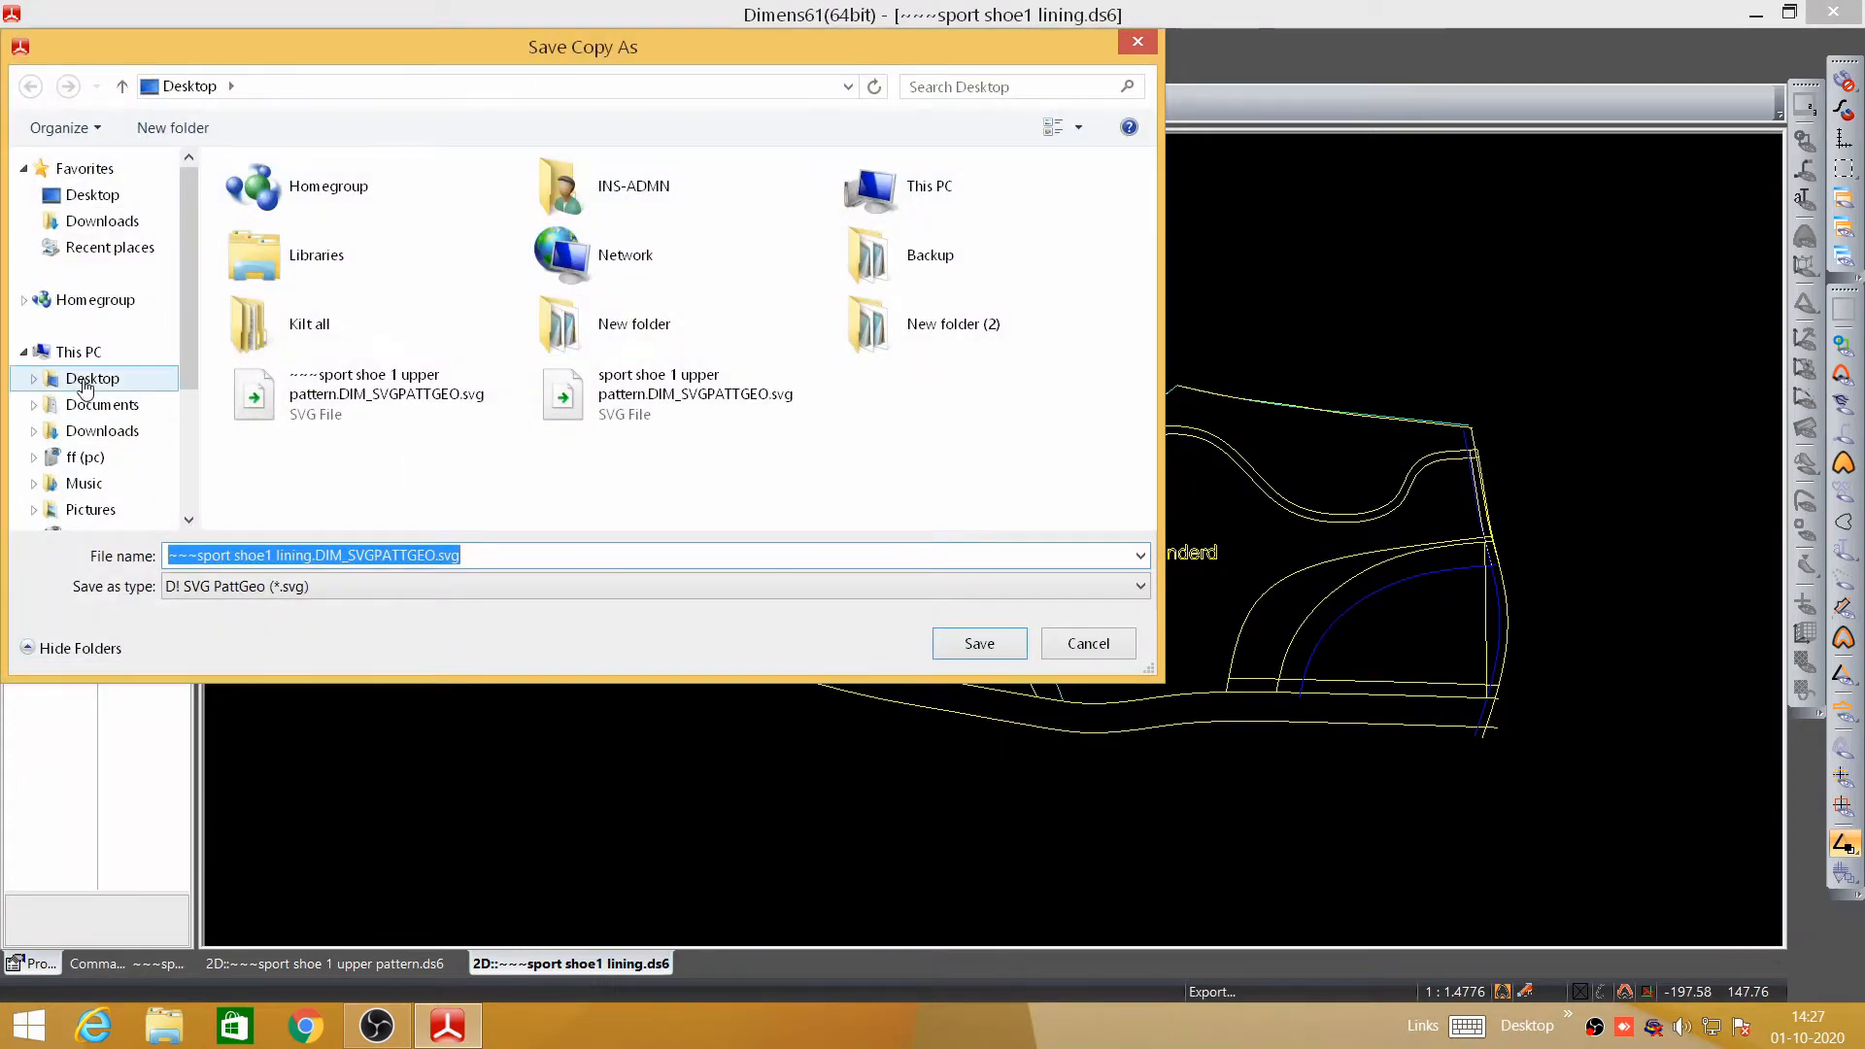
{"action": "left_click", "coordinate": [92, 378]}
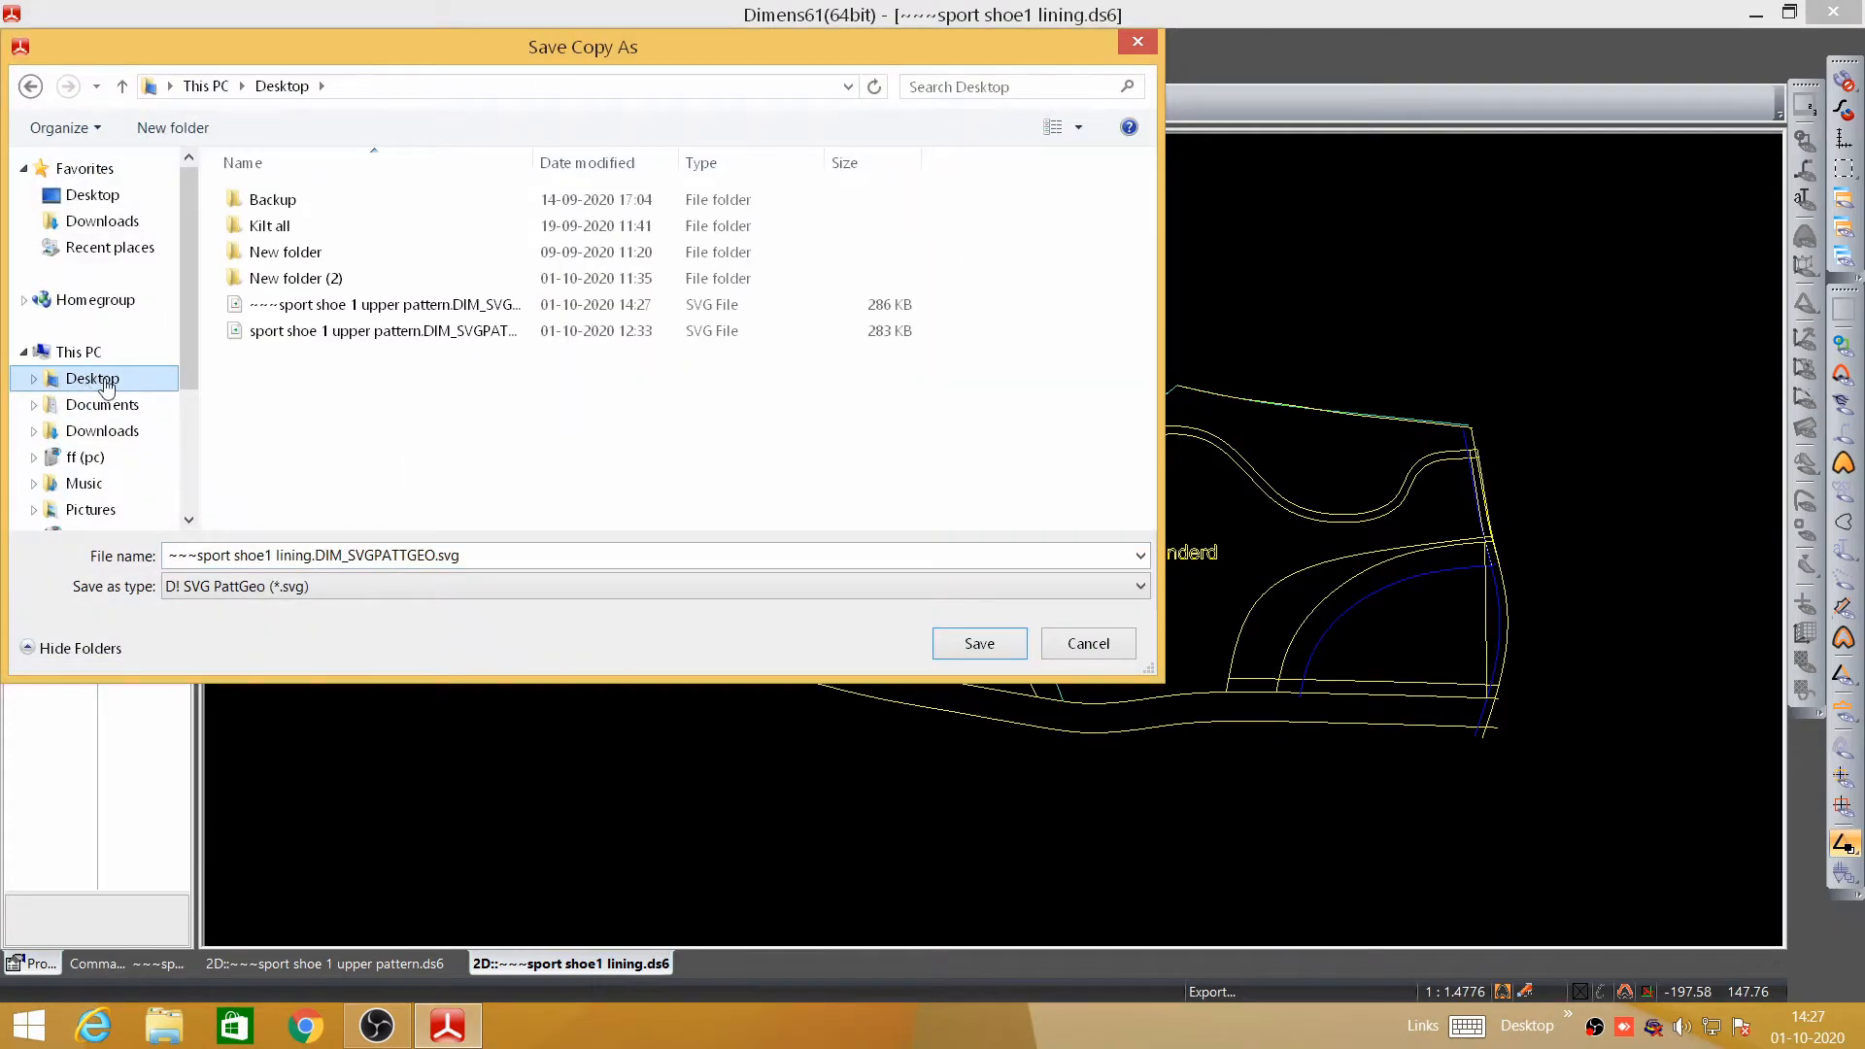
{"action": "left_click", "coordinate": [977, 643]}
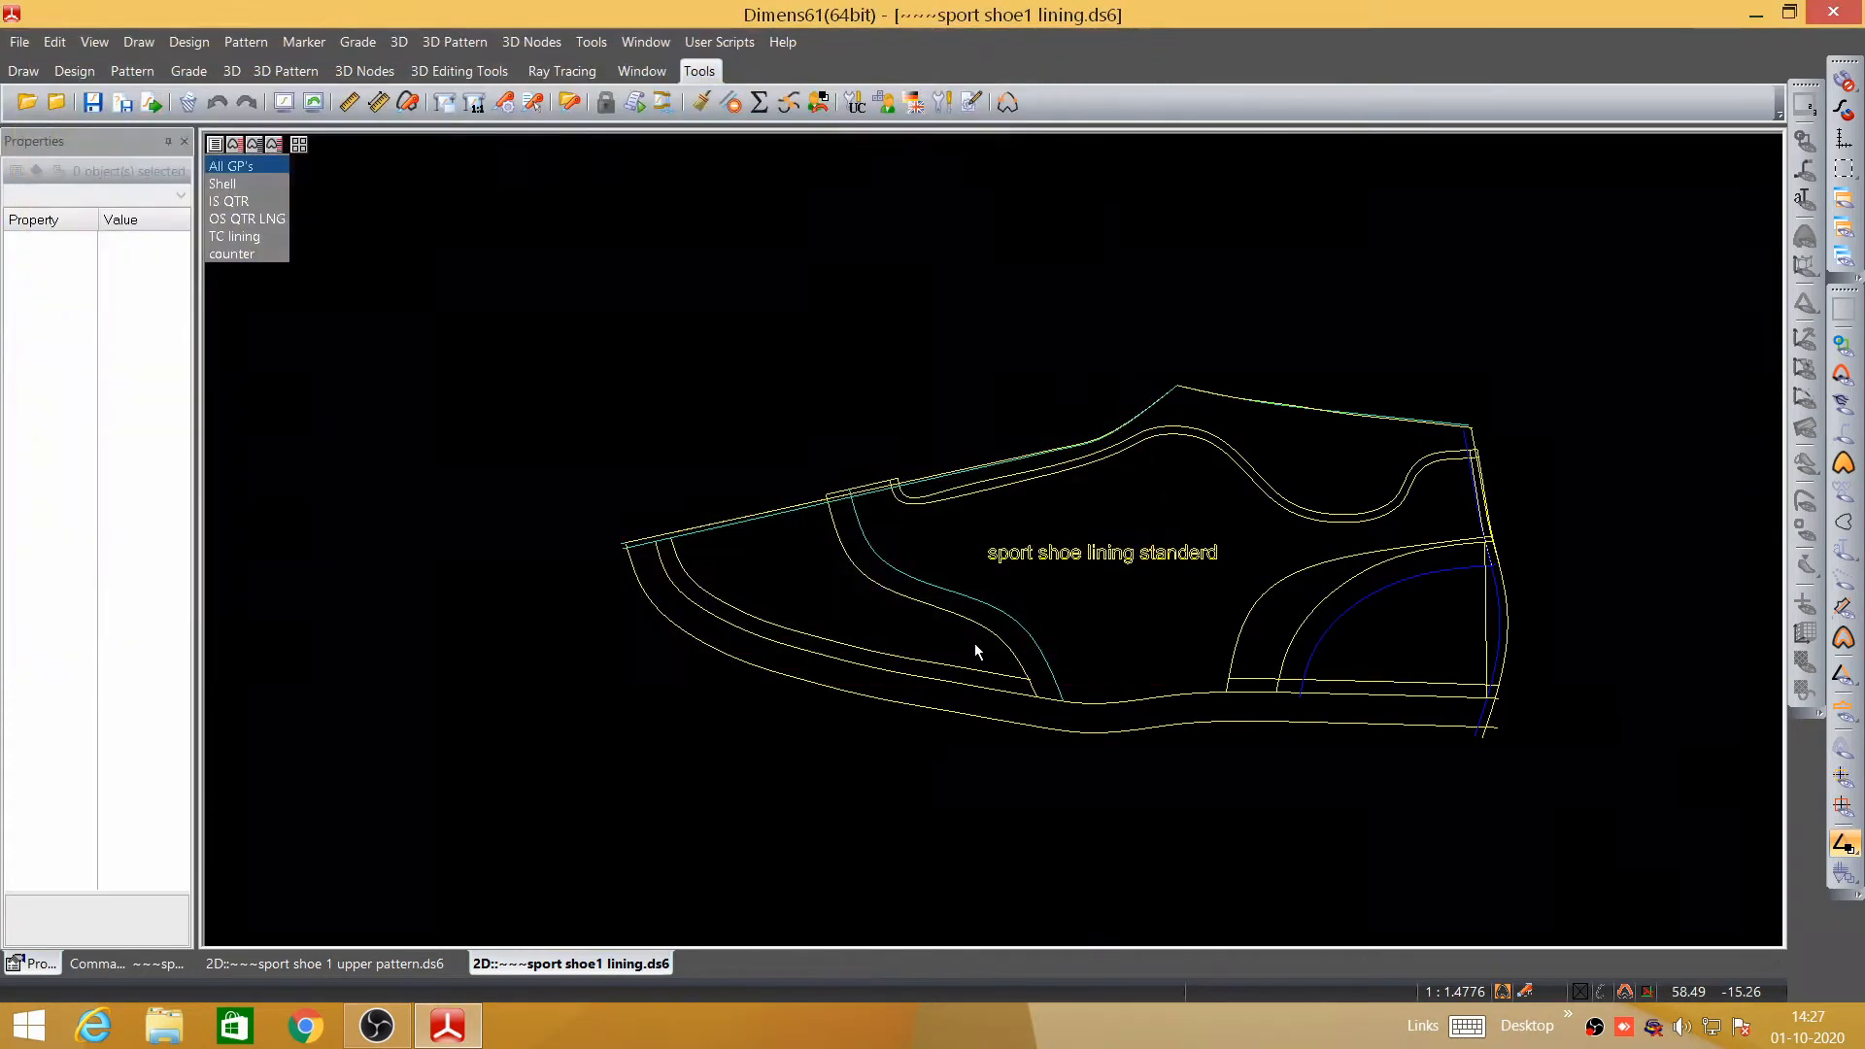
- Switch to the desktop and refresh it to rearrange the exported SVG files
{"action": "left_click", "coordinate": [1752, 19]}
{"action": "right_click", "coordinate": [947, 181]}
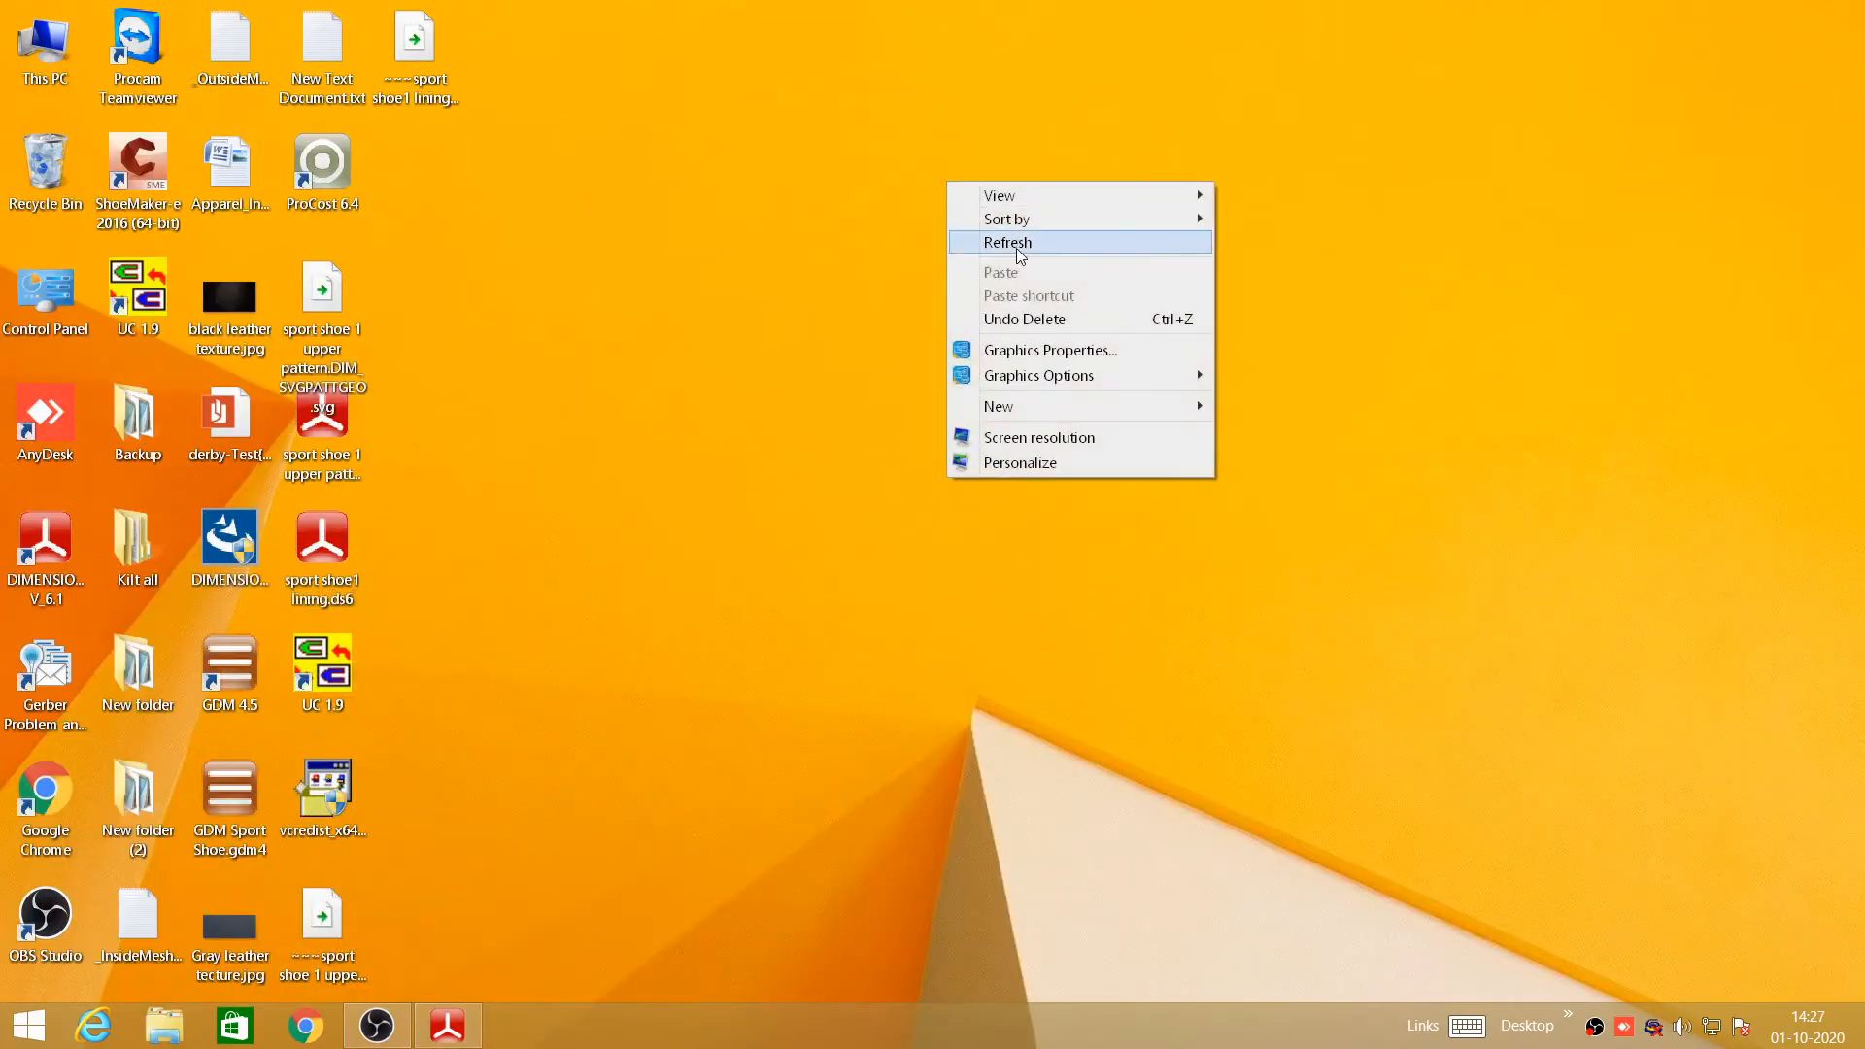
{"action": "left_click", "coordinate": [1015, 247]}
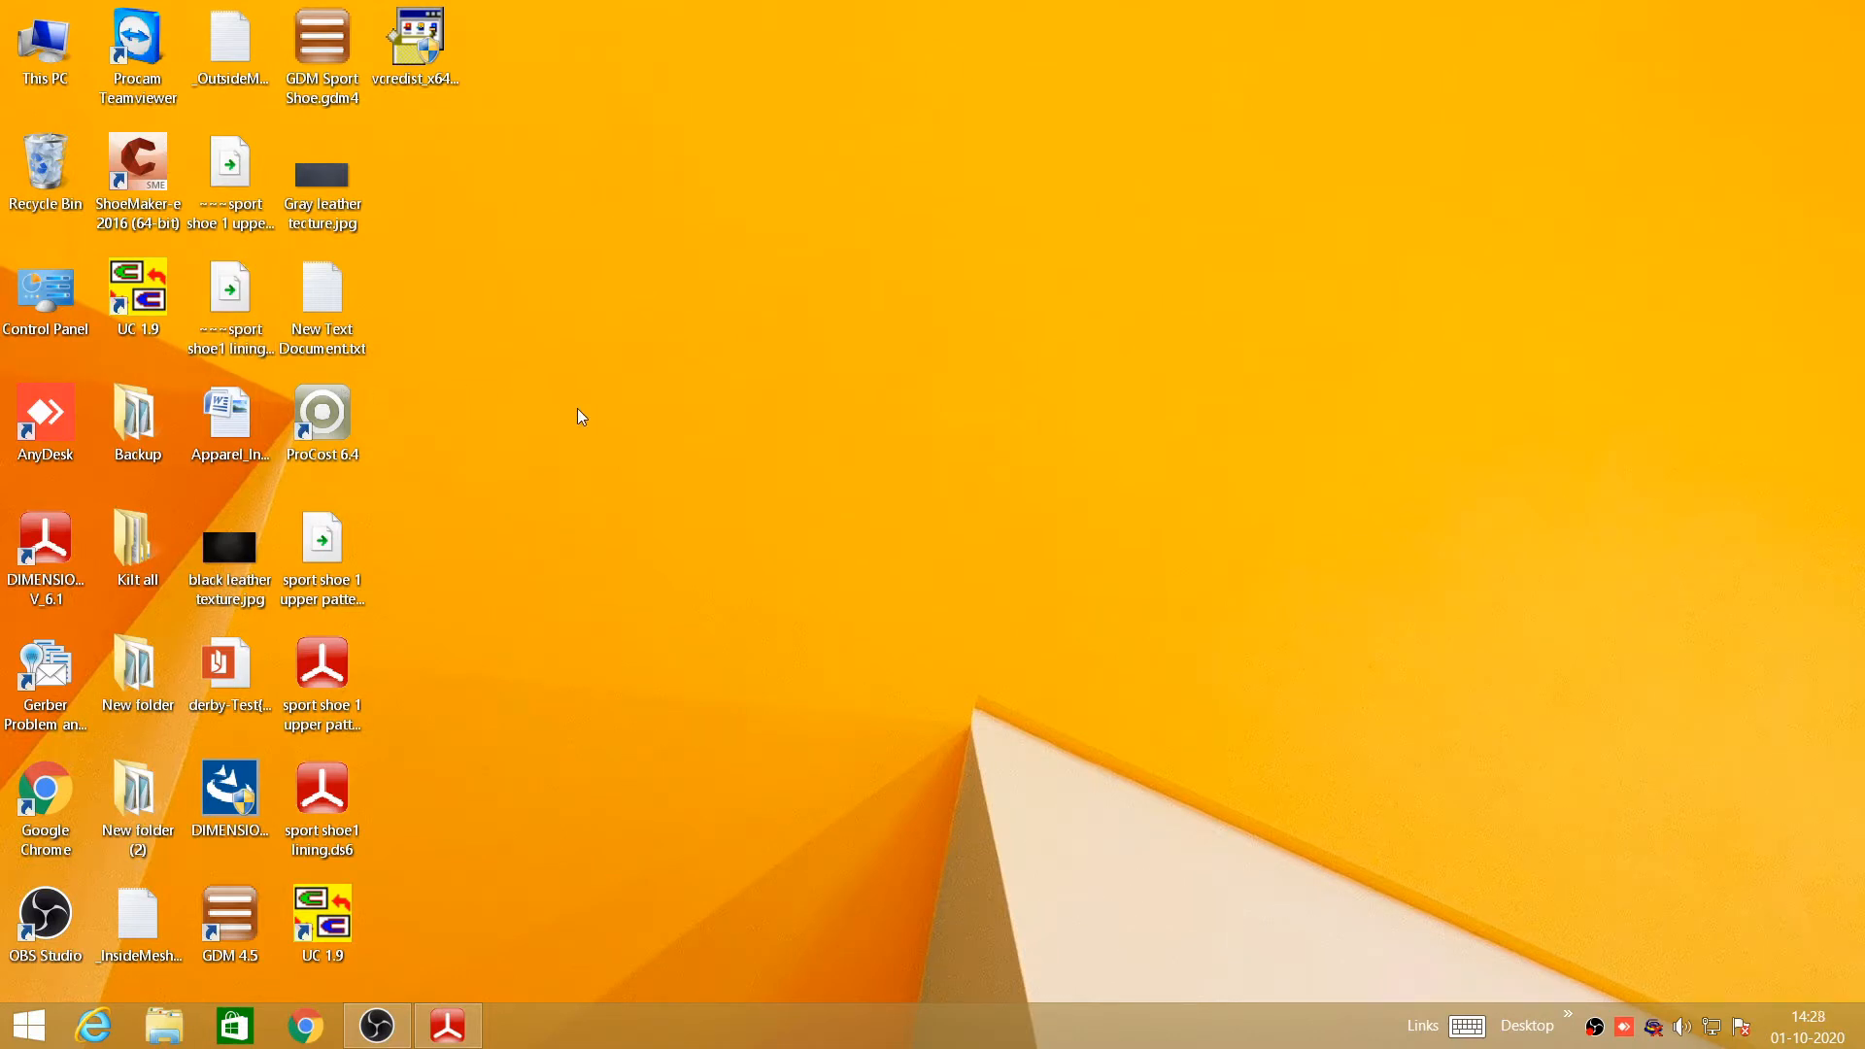
- Launch ProCost 6.4 in English and dismiss the advanced settings of the Styles grid
{"action": "left_click", "coordinate": [340, 423]}
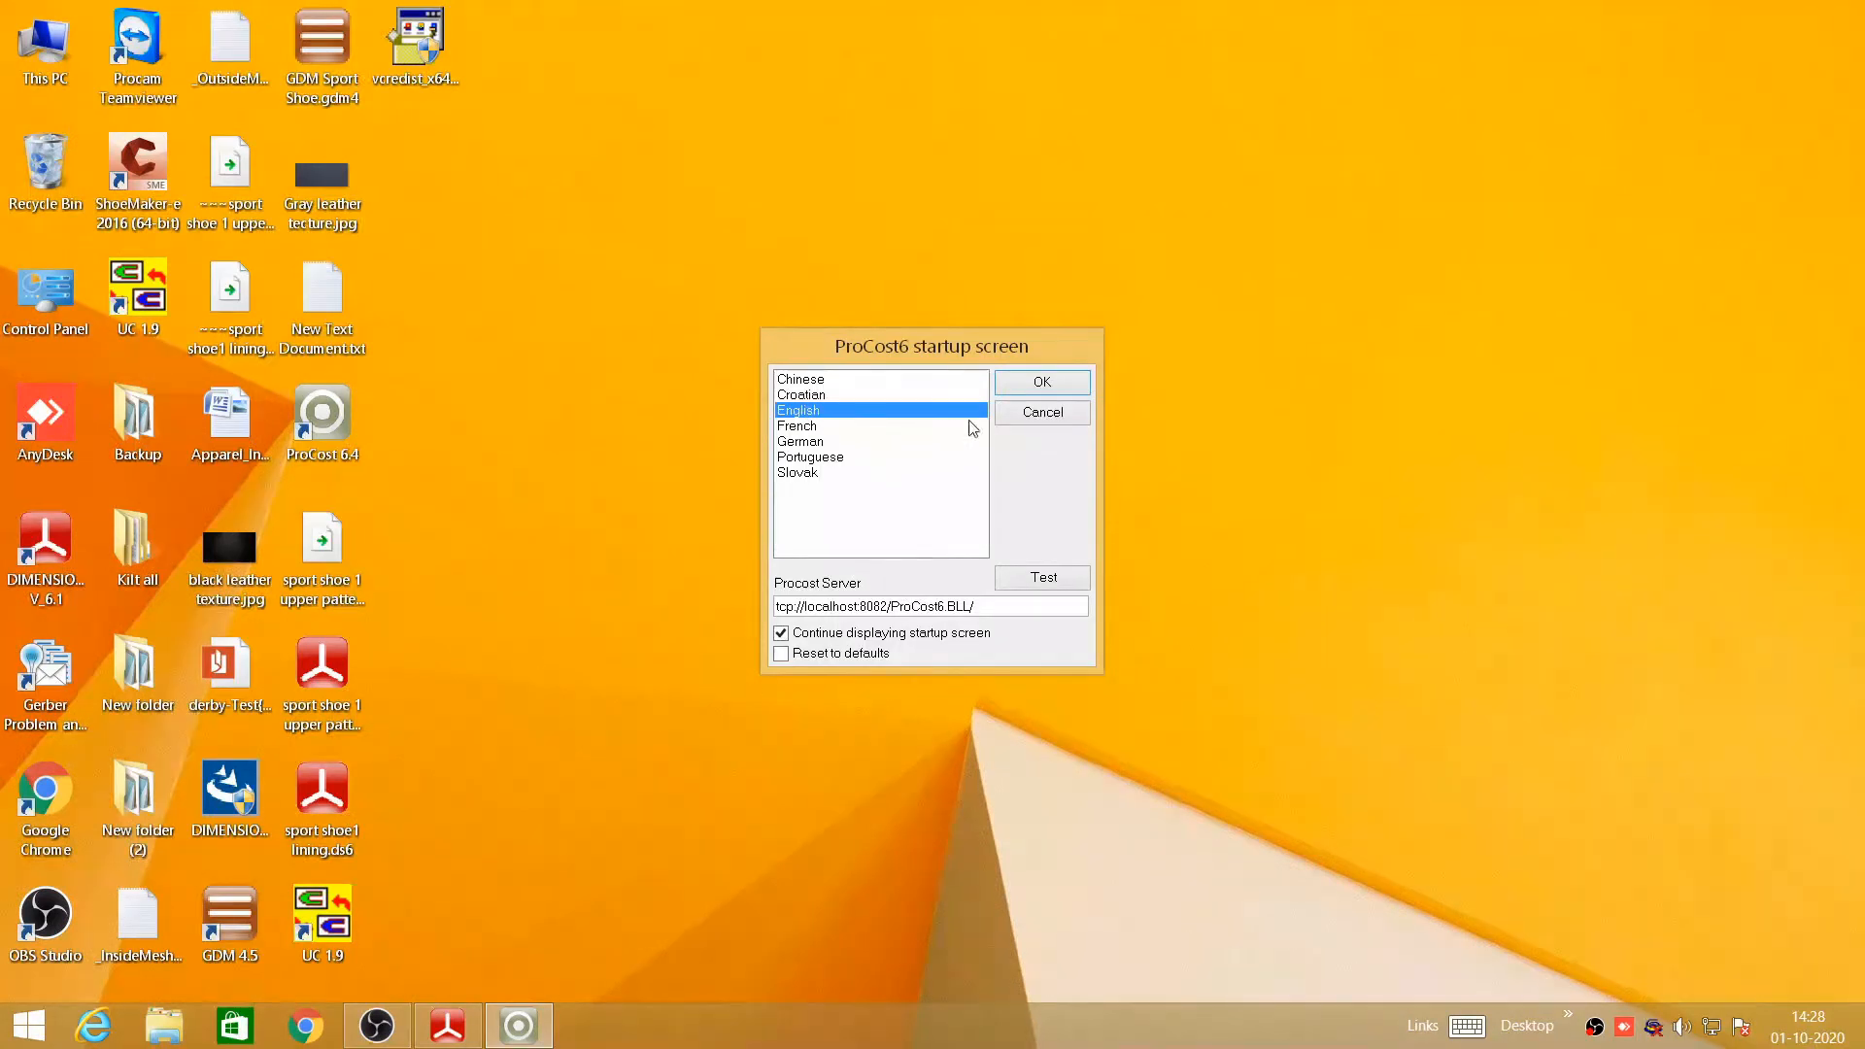
{"action": "left_click", "coordinate": [1030, 384]}
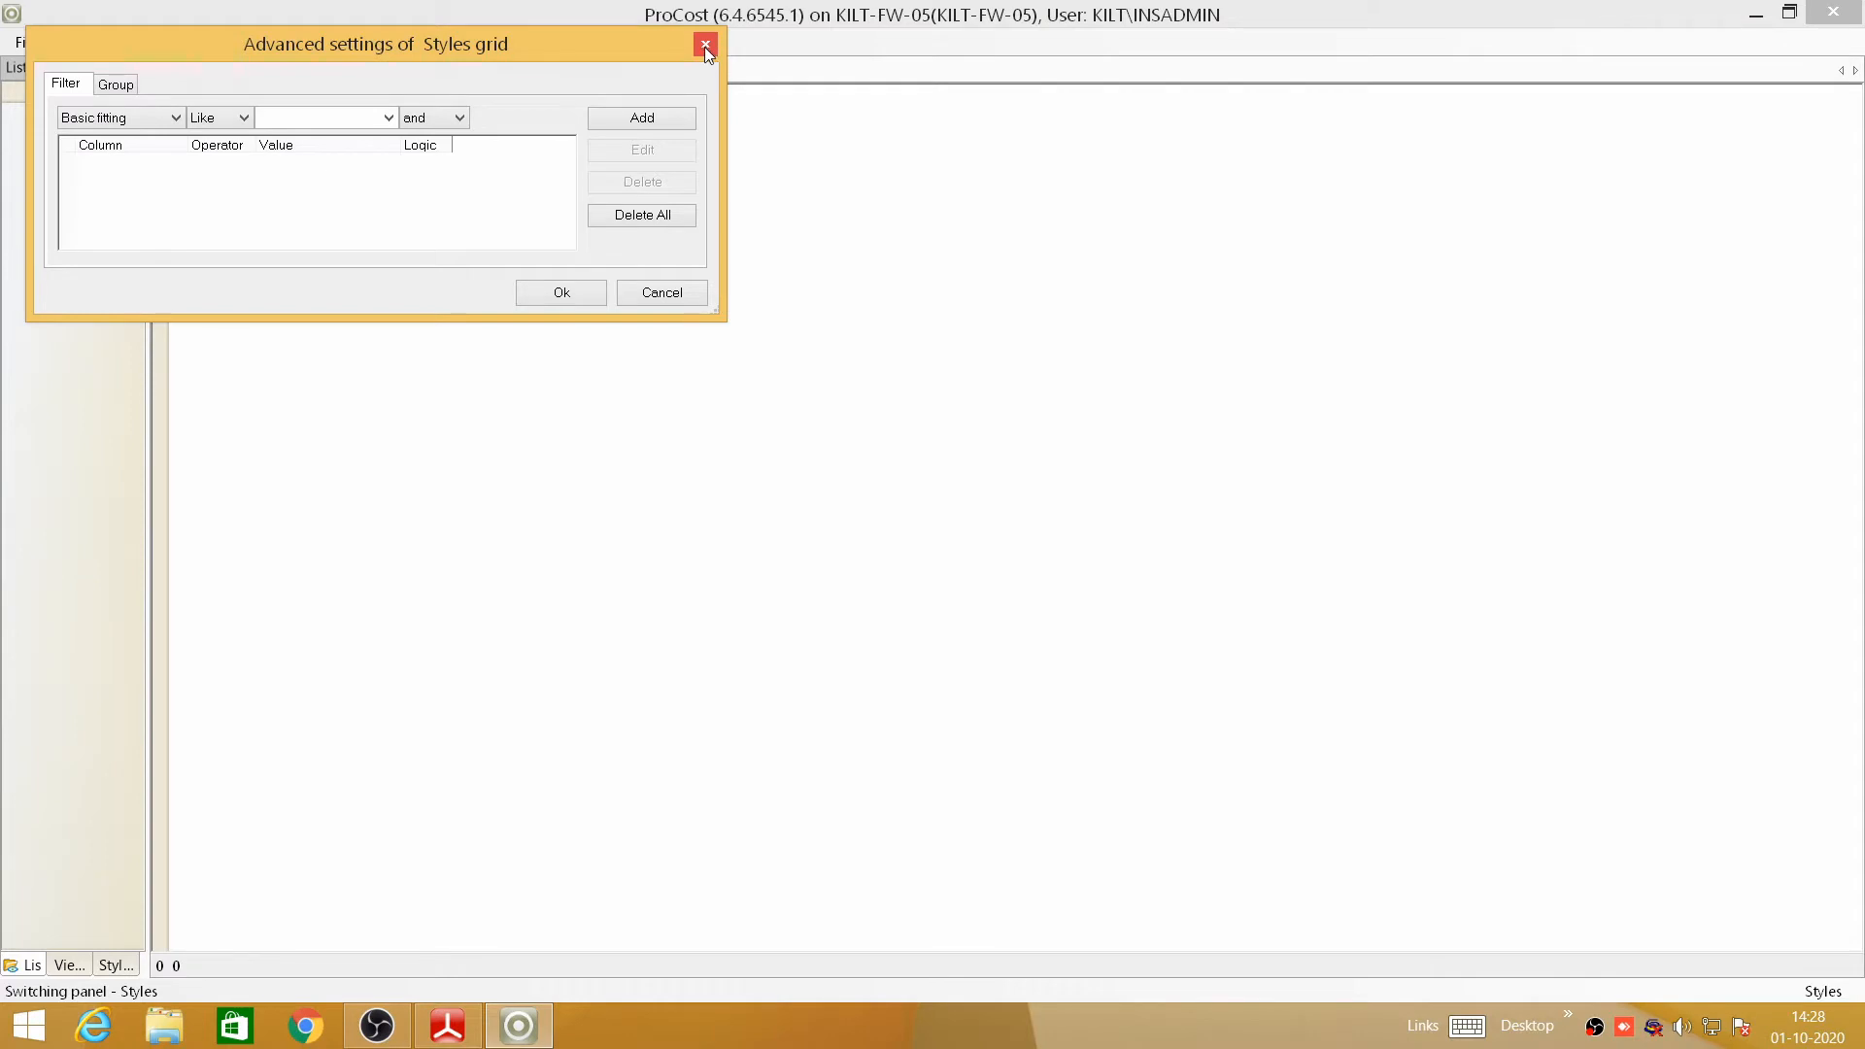
{"action": "left_click", "coordinate": [705, 46]}
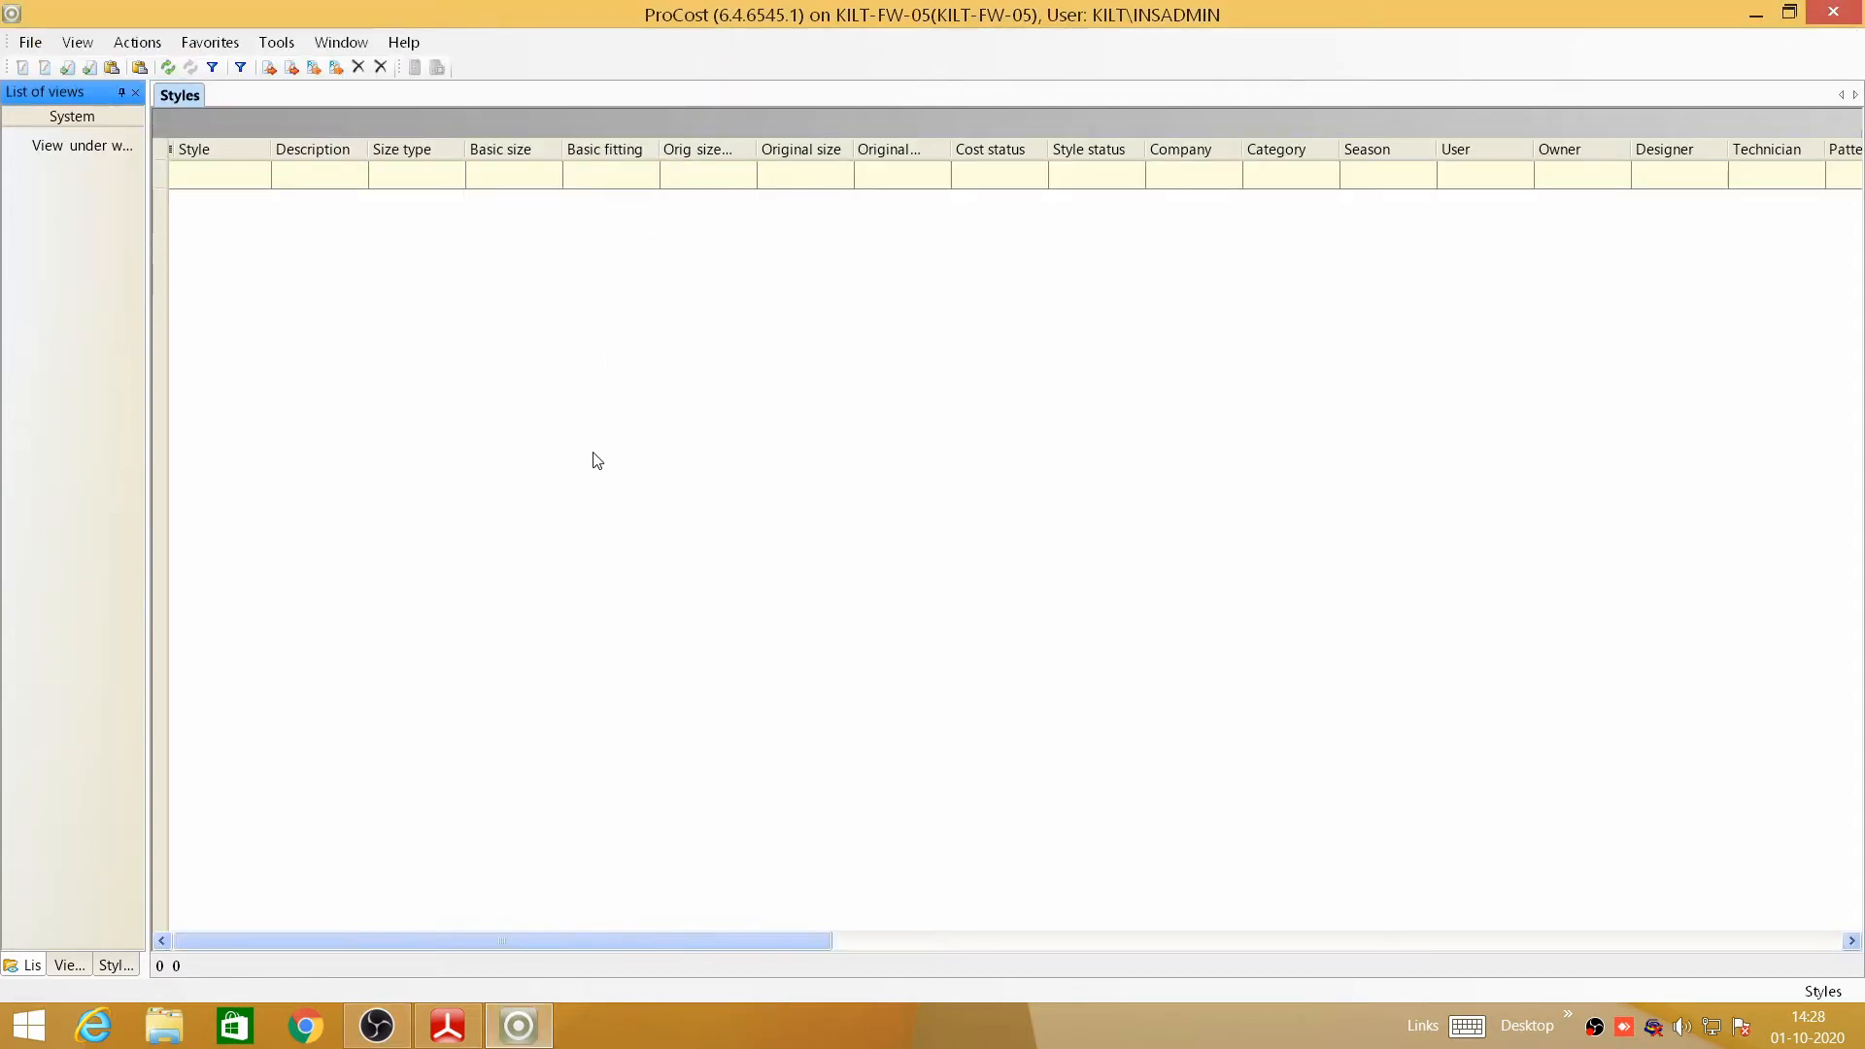
- Create a new style named Sport shoe upper with basic size 8, and fill in the designer's name
{"action": "left_click", "coordinate": [45, 70]}
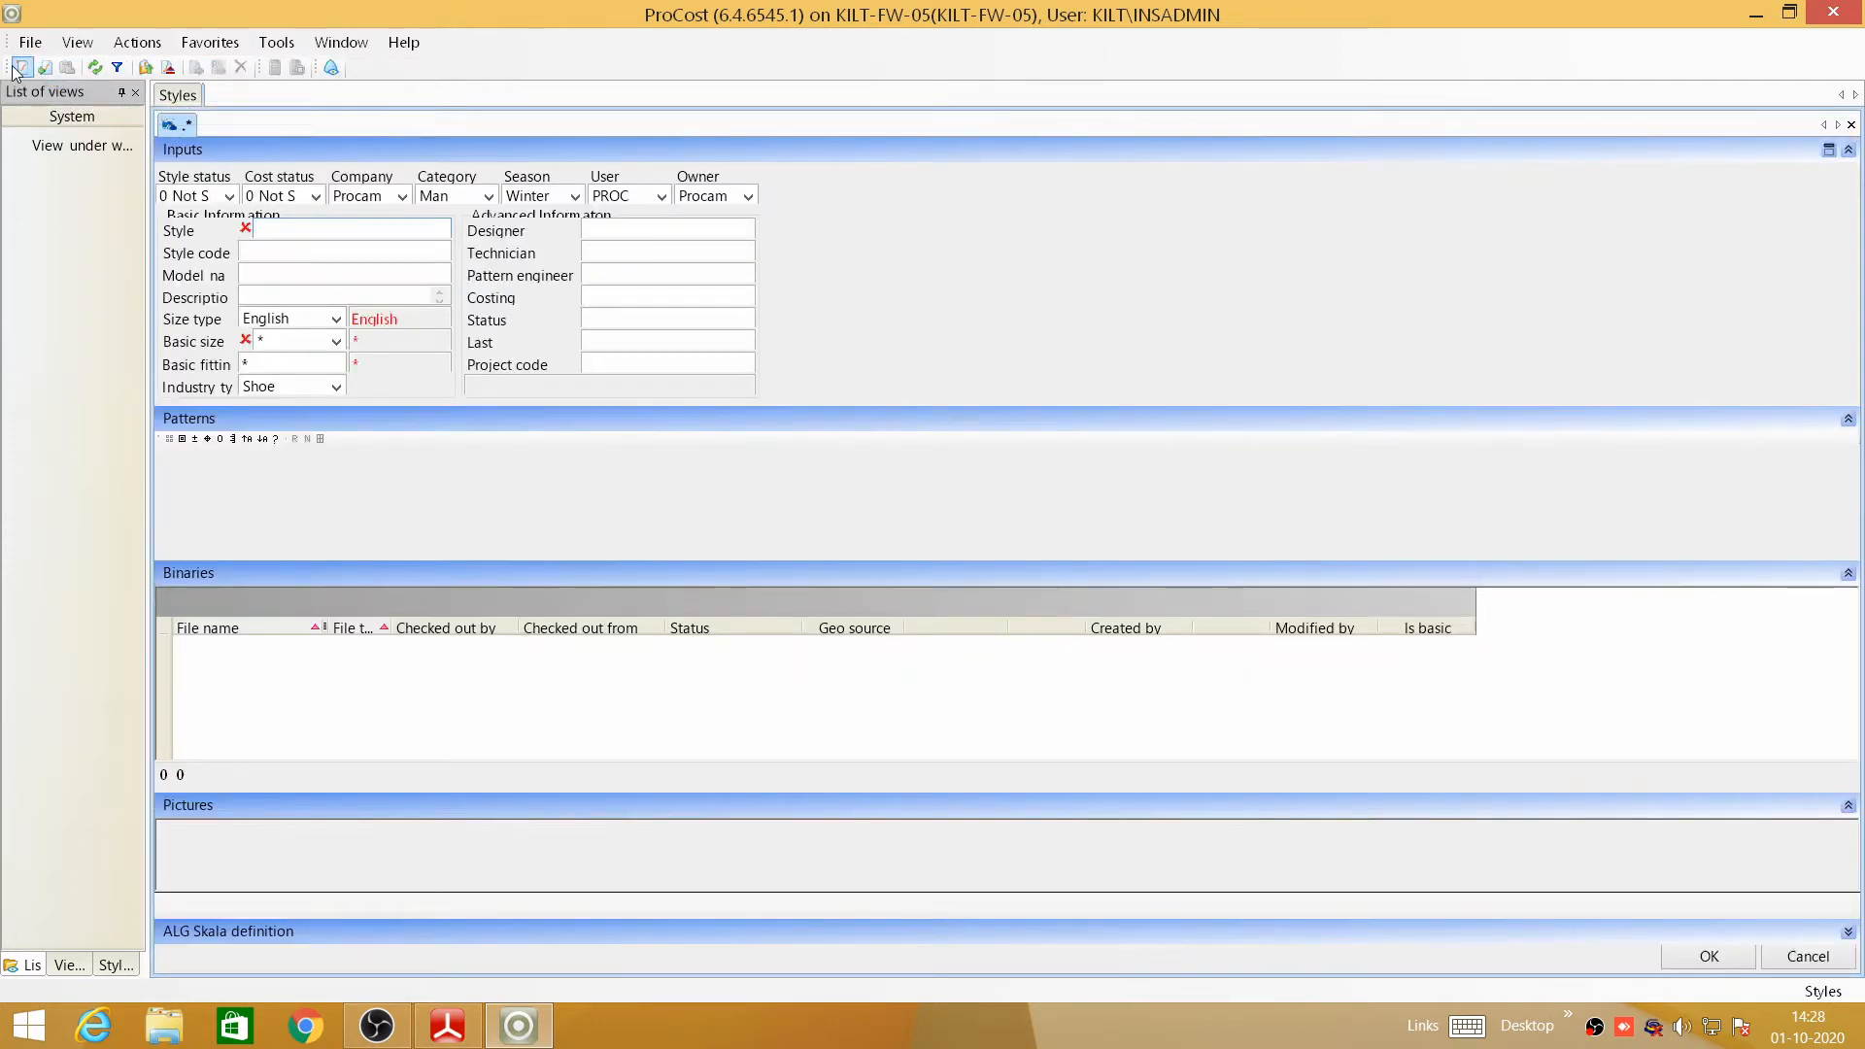
{"action": "left_click", "coordinate": [19, 68]}
{"action": "type", "text": "Sport shoe upper"}
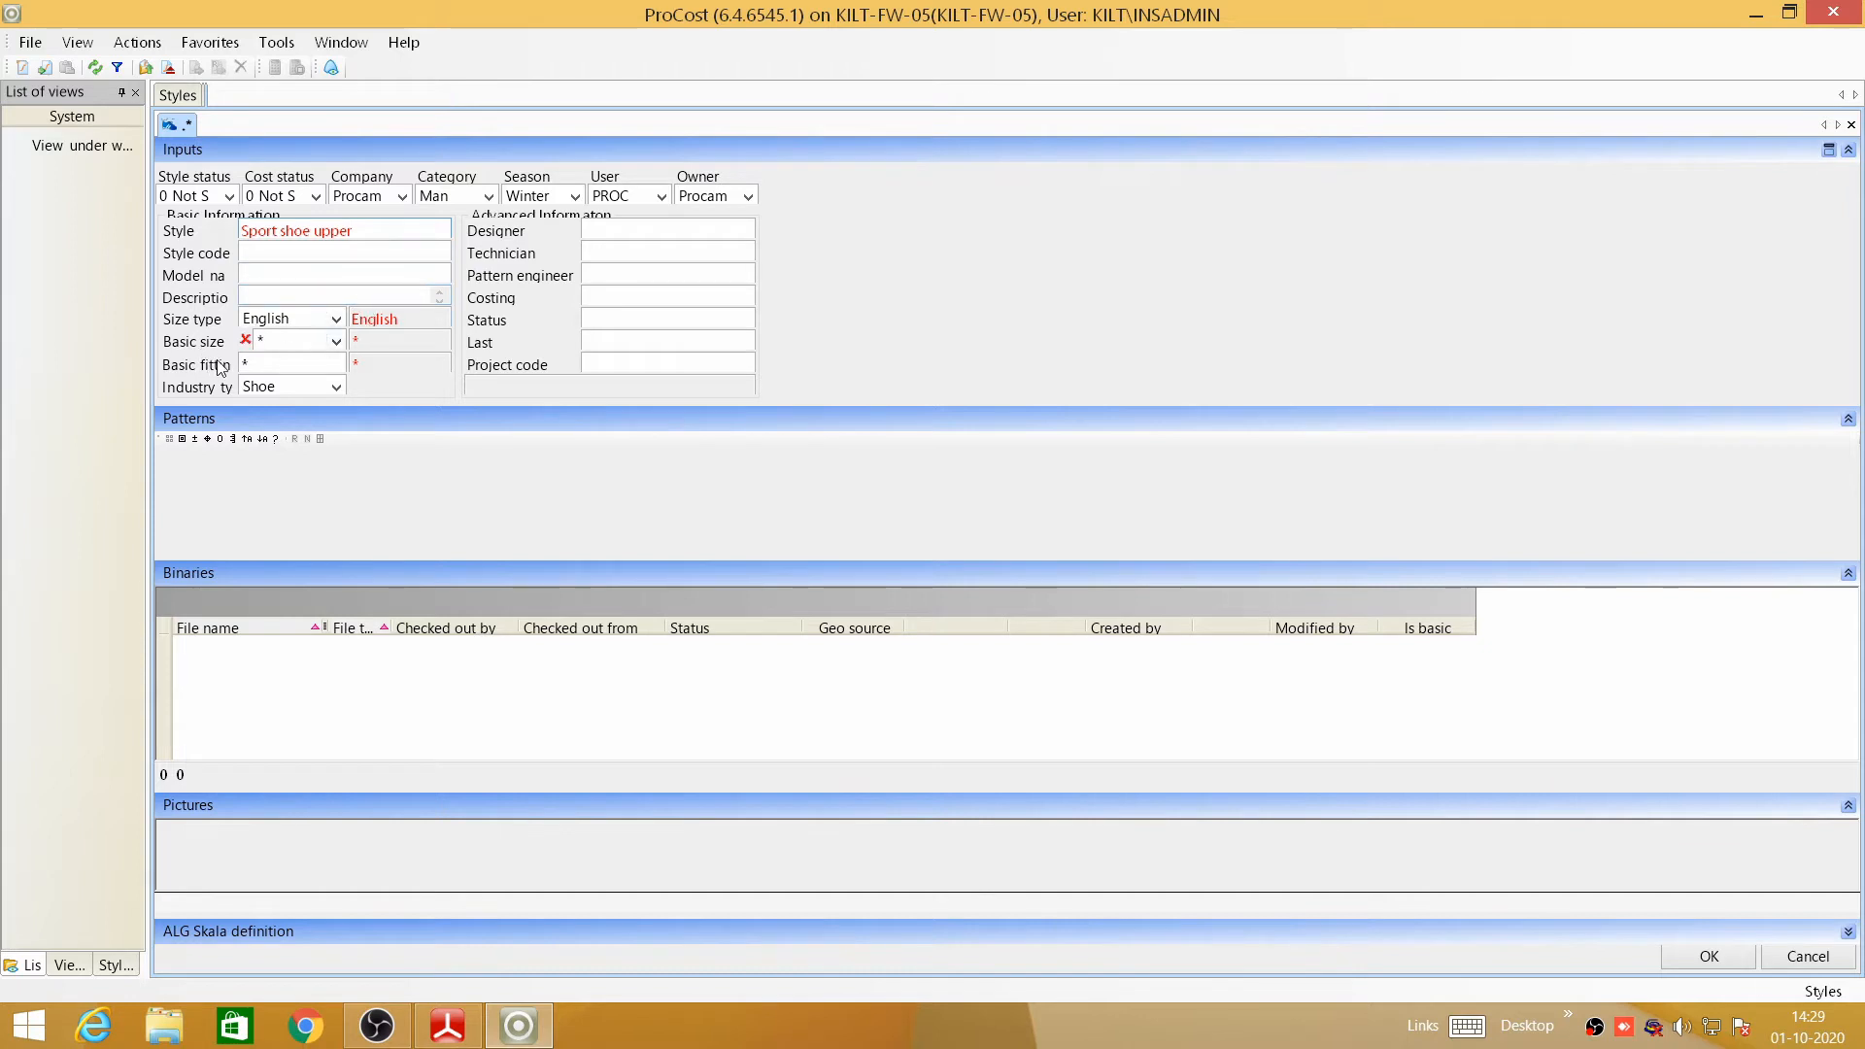
{"action": "left_click", "coordinate": [334, 342]}
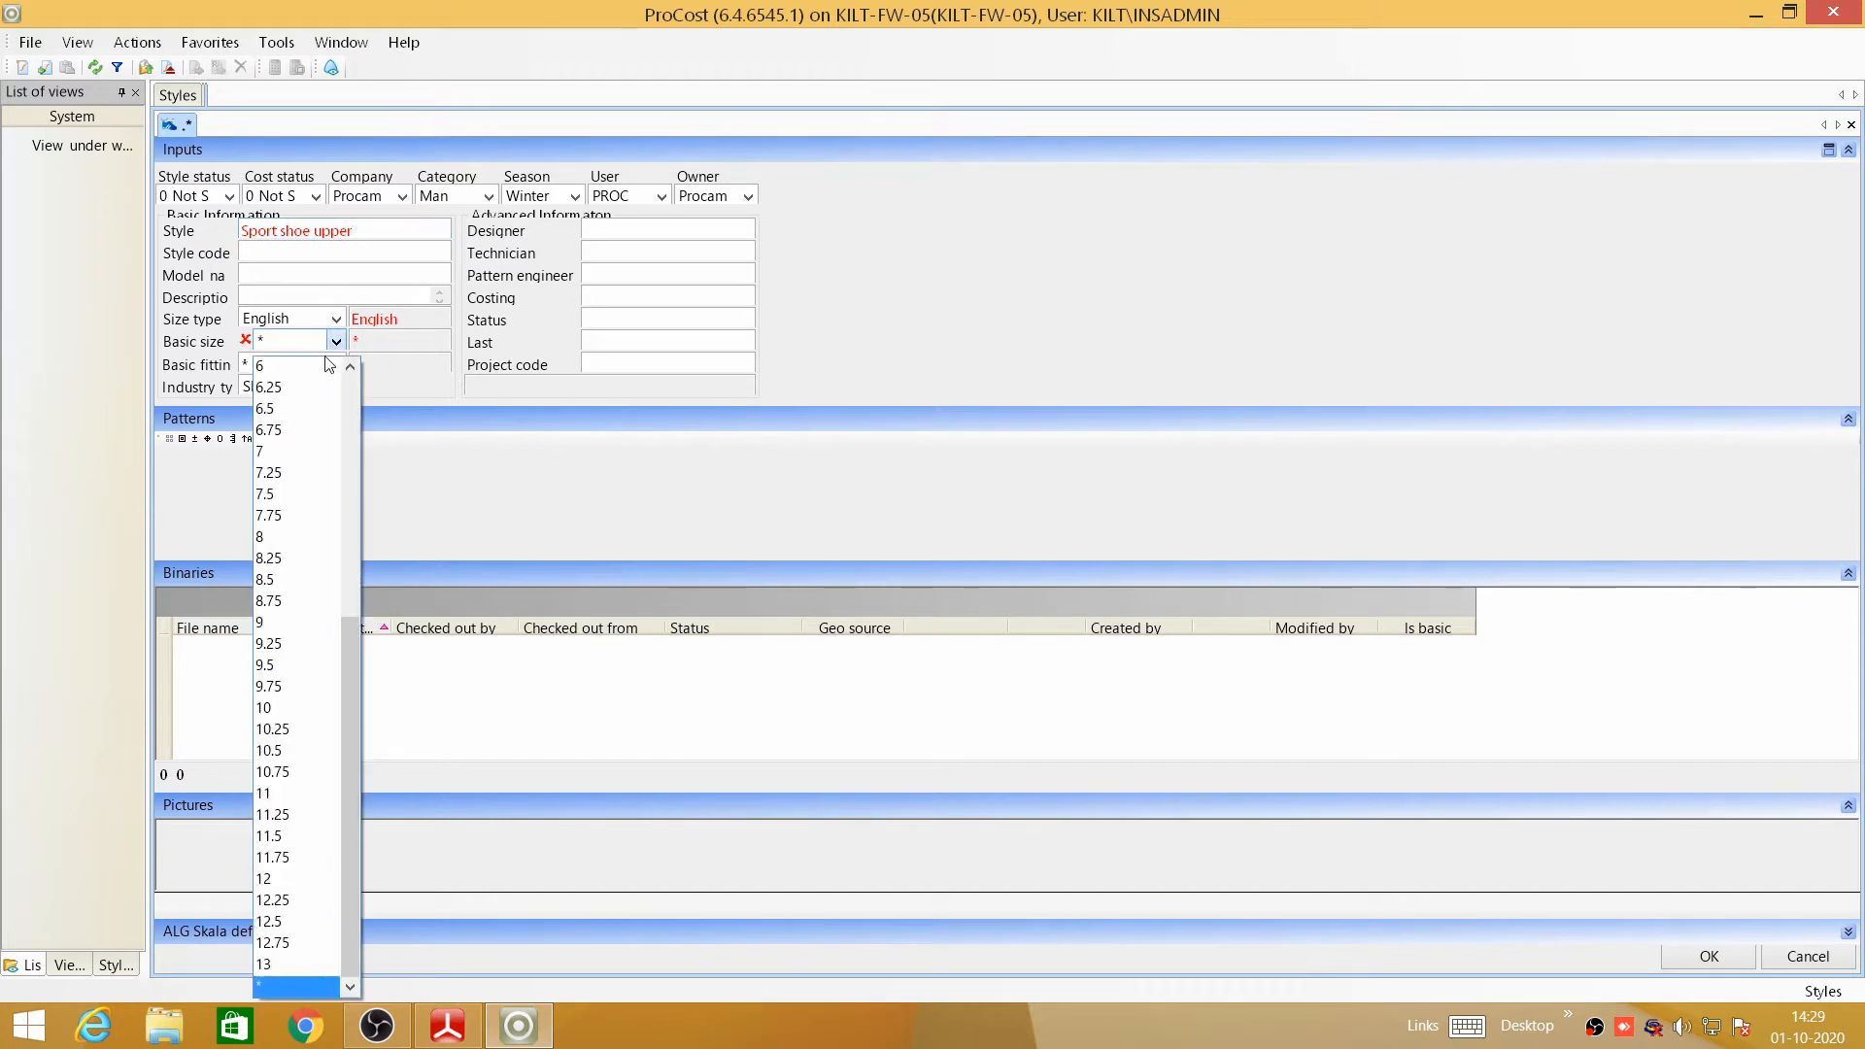
{"action": "left_click", "coordinate": [291, 542]}
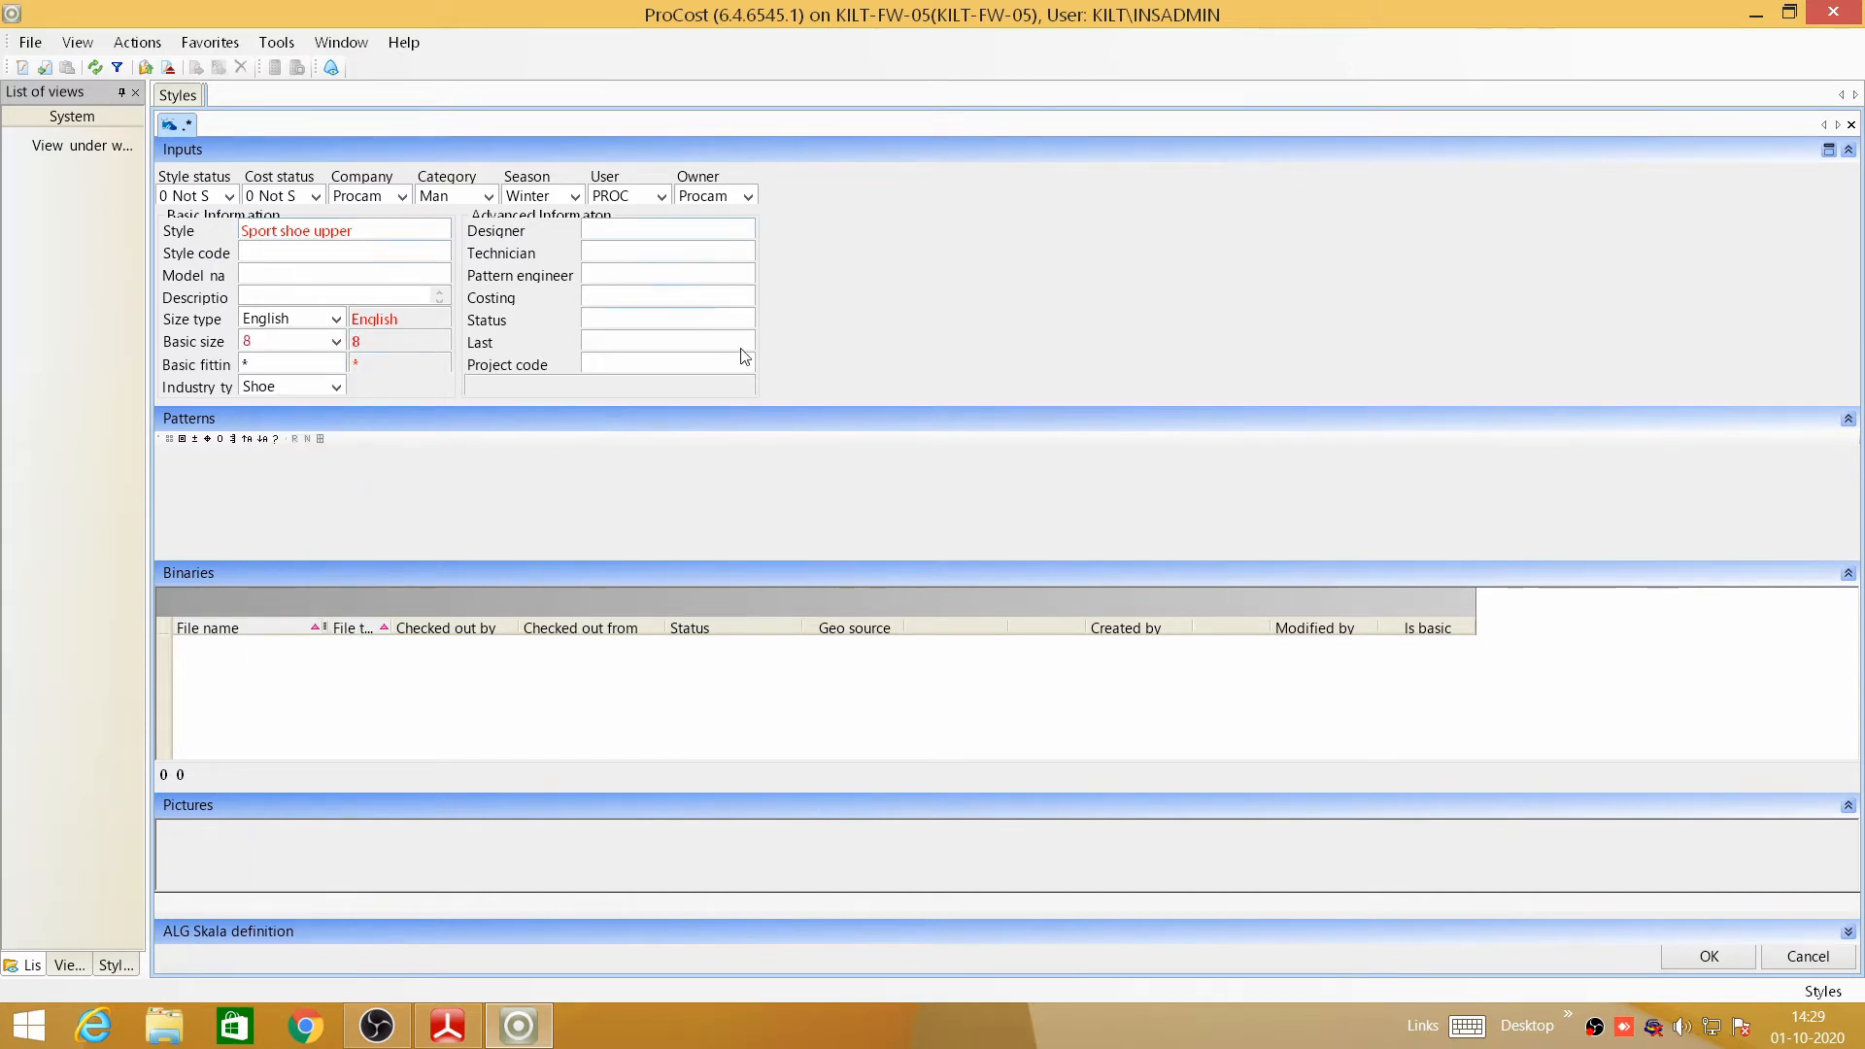
{"action": "left_click", "coordinate": [622, 240]}
{"action": "type", "text": "Obaidh"}
- Load ~~~sport shoe 1 upper pattern.DIM_SVGPATTGEO.svg from the Desktop as the source file for the style
{"action": "left_click", "coordinate": [331, 67]}
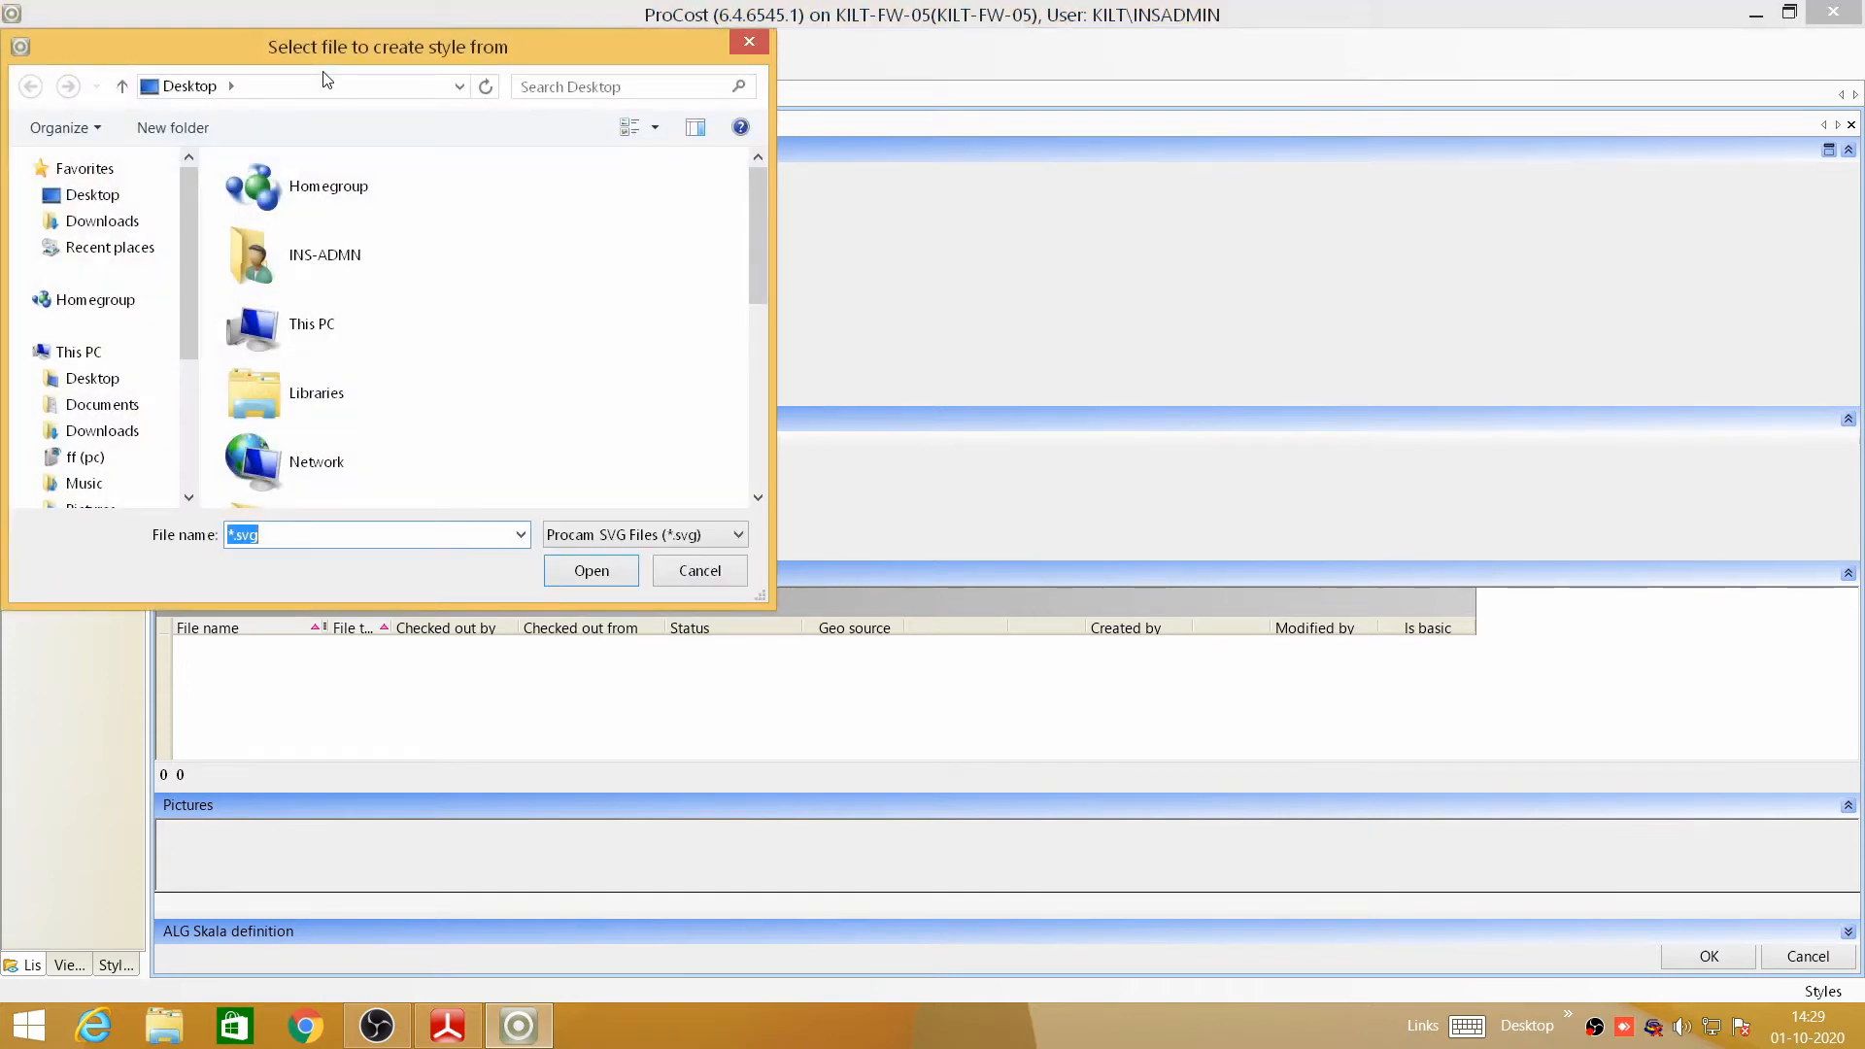
{"action": "left_click", "coordinate": [111, 199]}
{"action": "left_click_drag", "start_coordinate": [756, 209], "coordinate": [772, 394]}
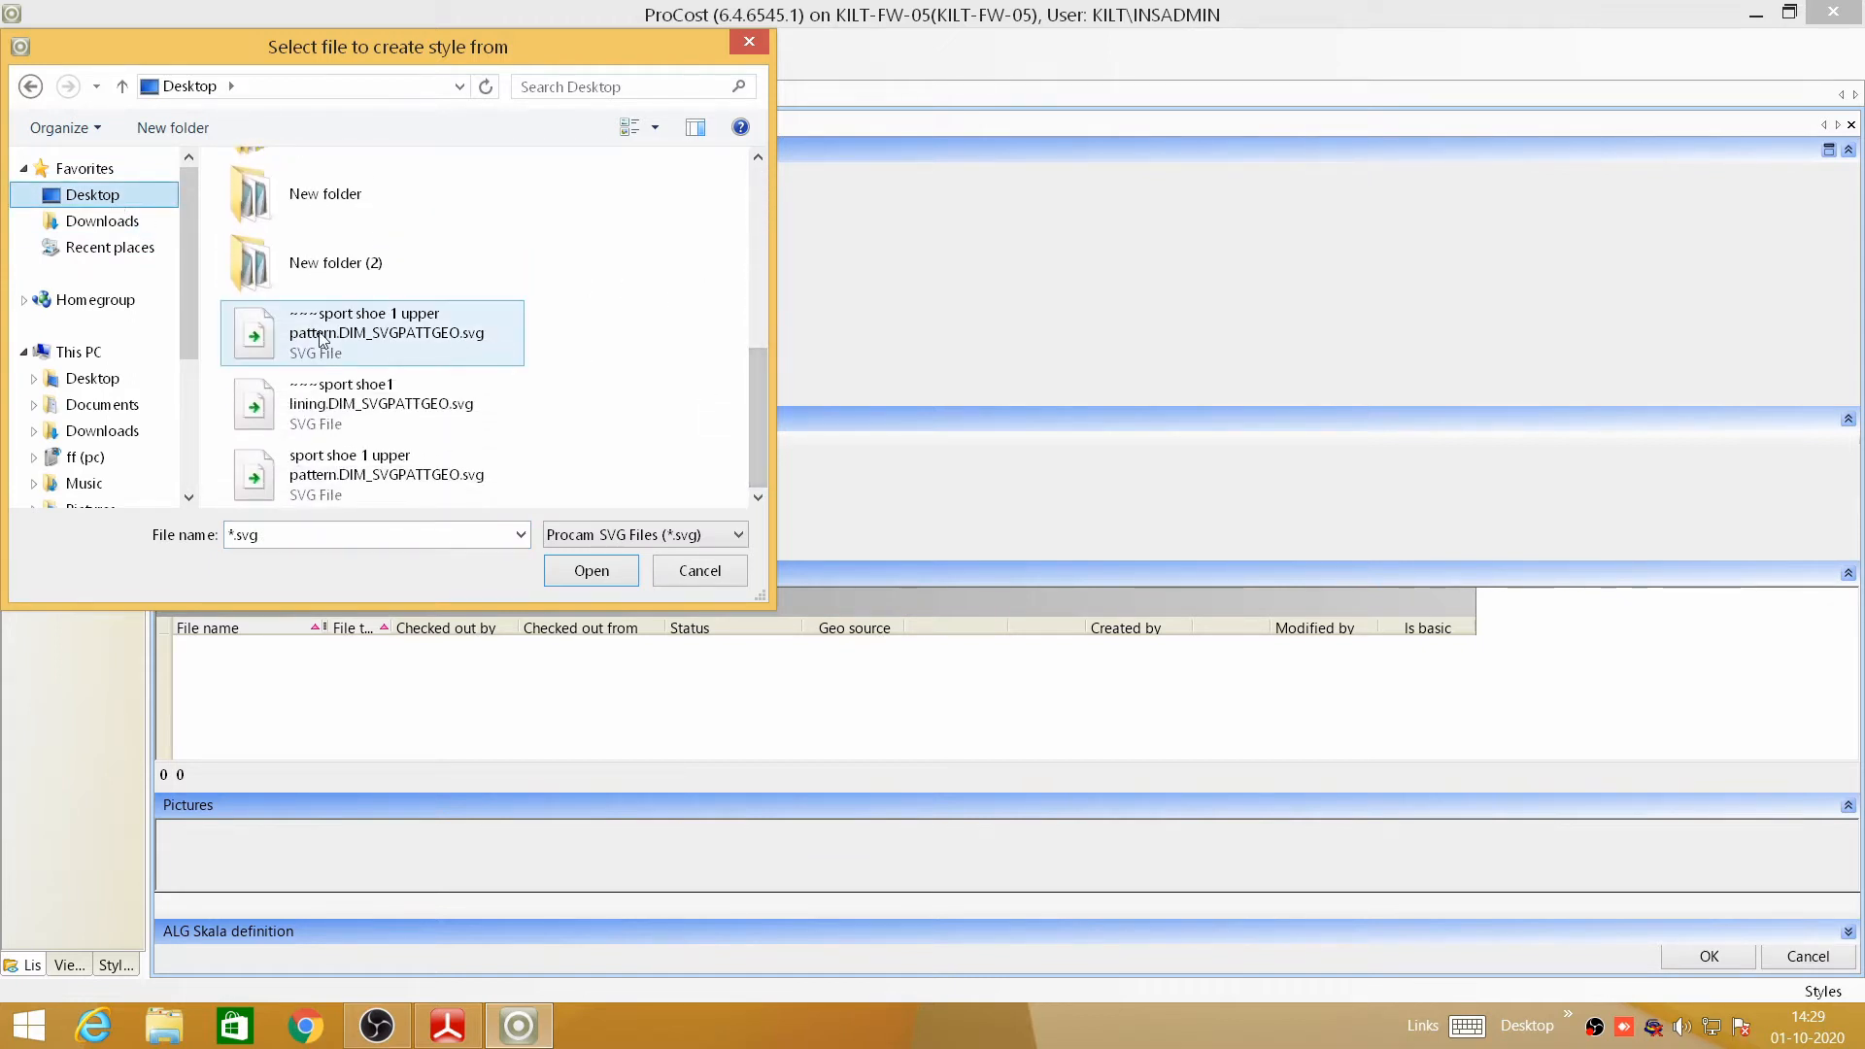
{"action": "left_click", "coordinate": [352, 348]}
{"action": "left_click", "coordinate": [592, 571]}
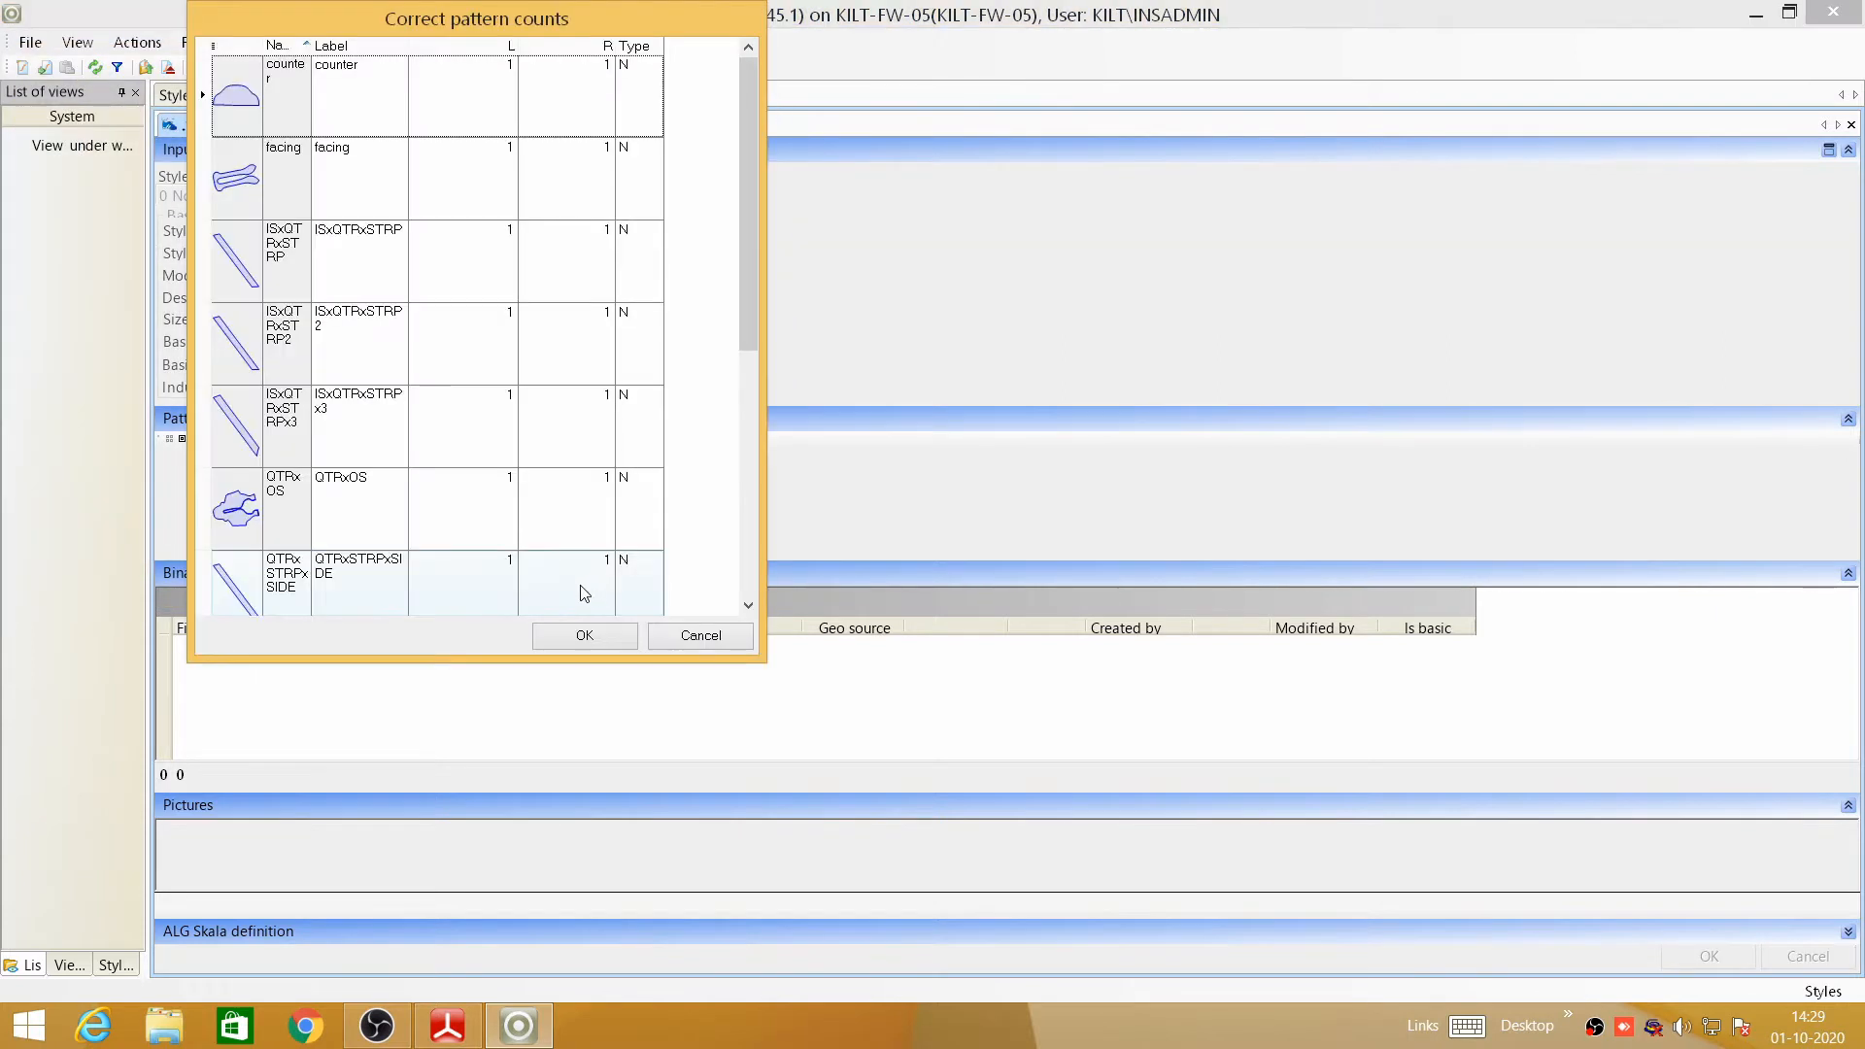
- Set the tongue pattern's L and R counts to 2 each, then accept the pattern counts and the size type warning
{"action": "left_click_drag", "start_coordinate": [631, 20], "coordinate": [814, 78]}
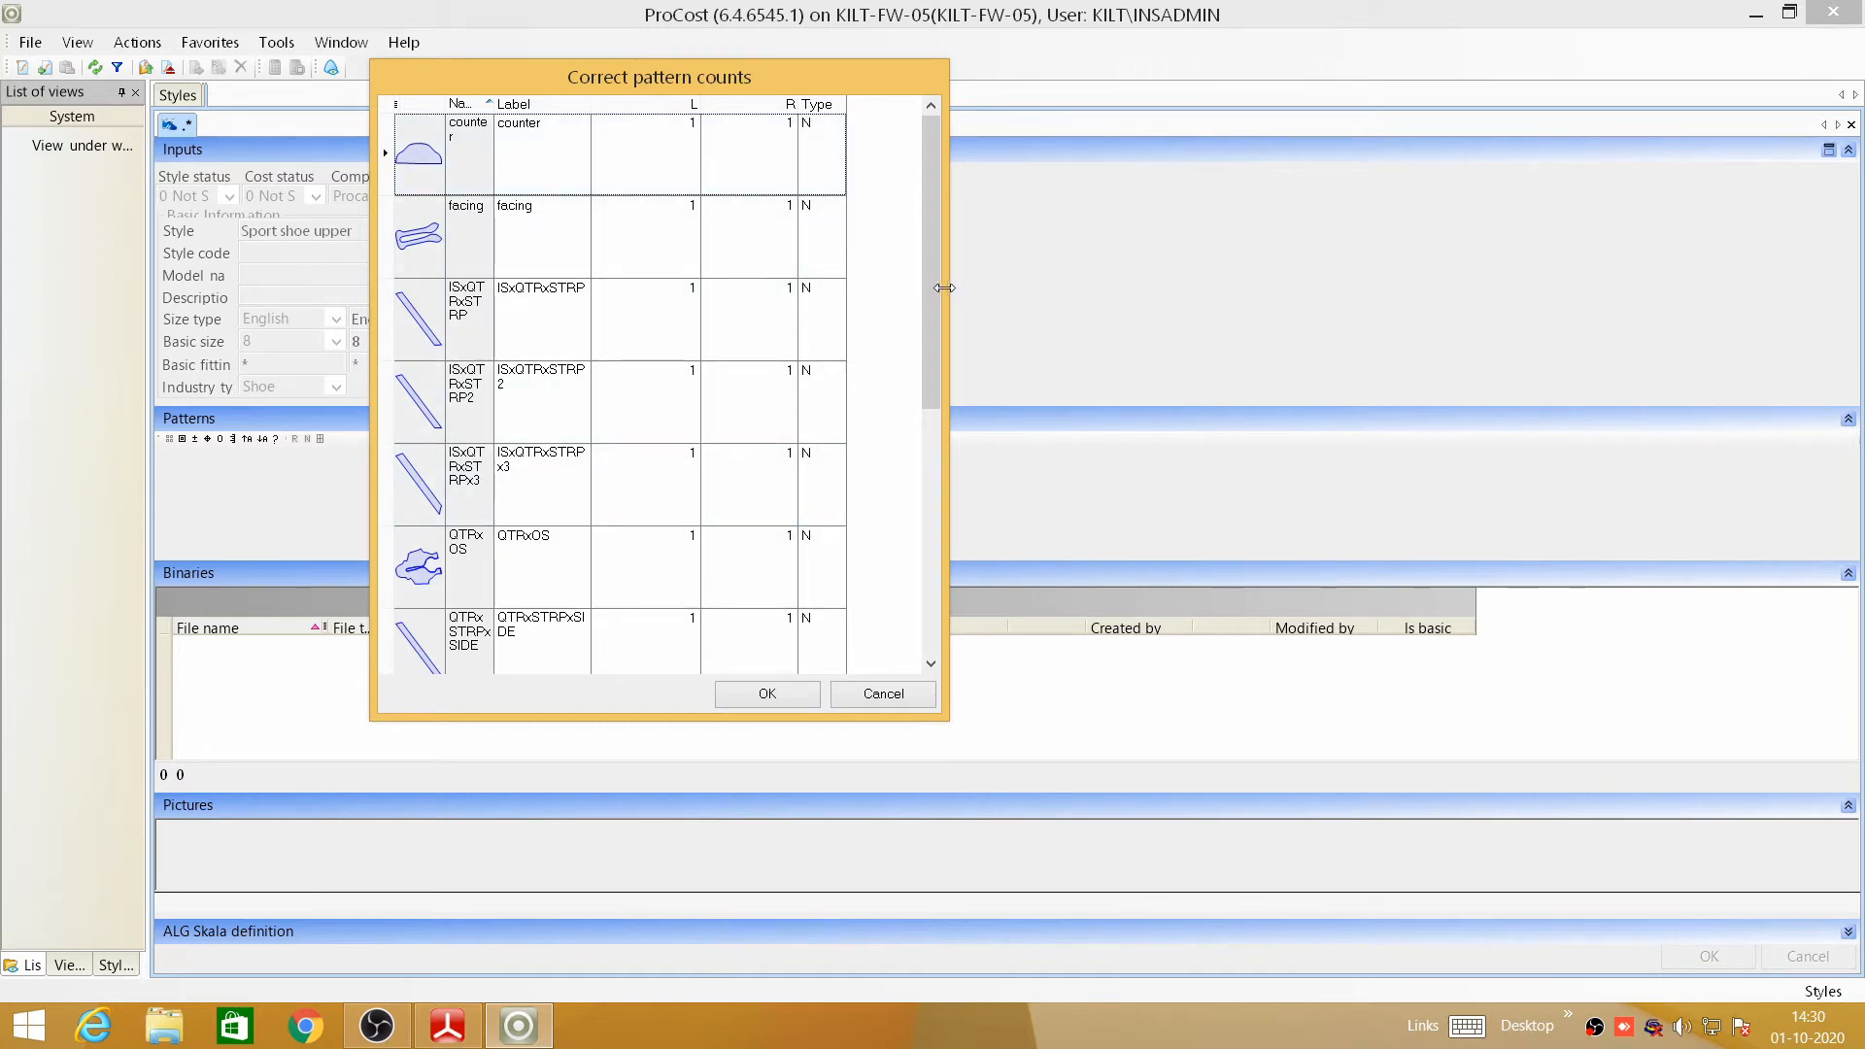
{"action": "left_click_drag", "start_coordinate": [924, 253], "coordinate": [934, 352]}
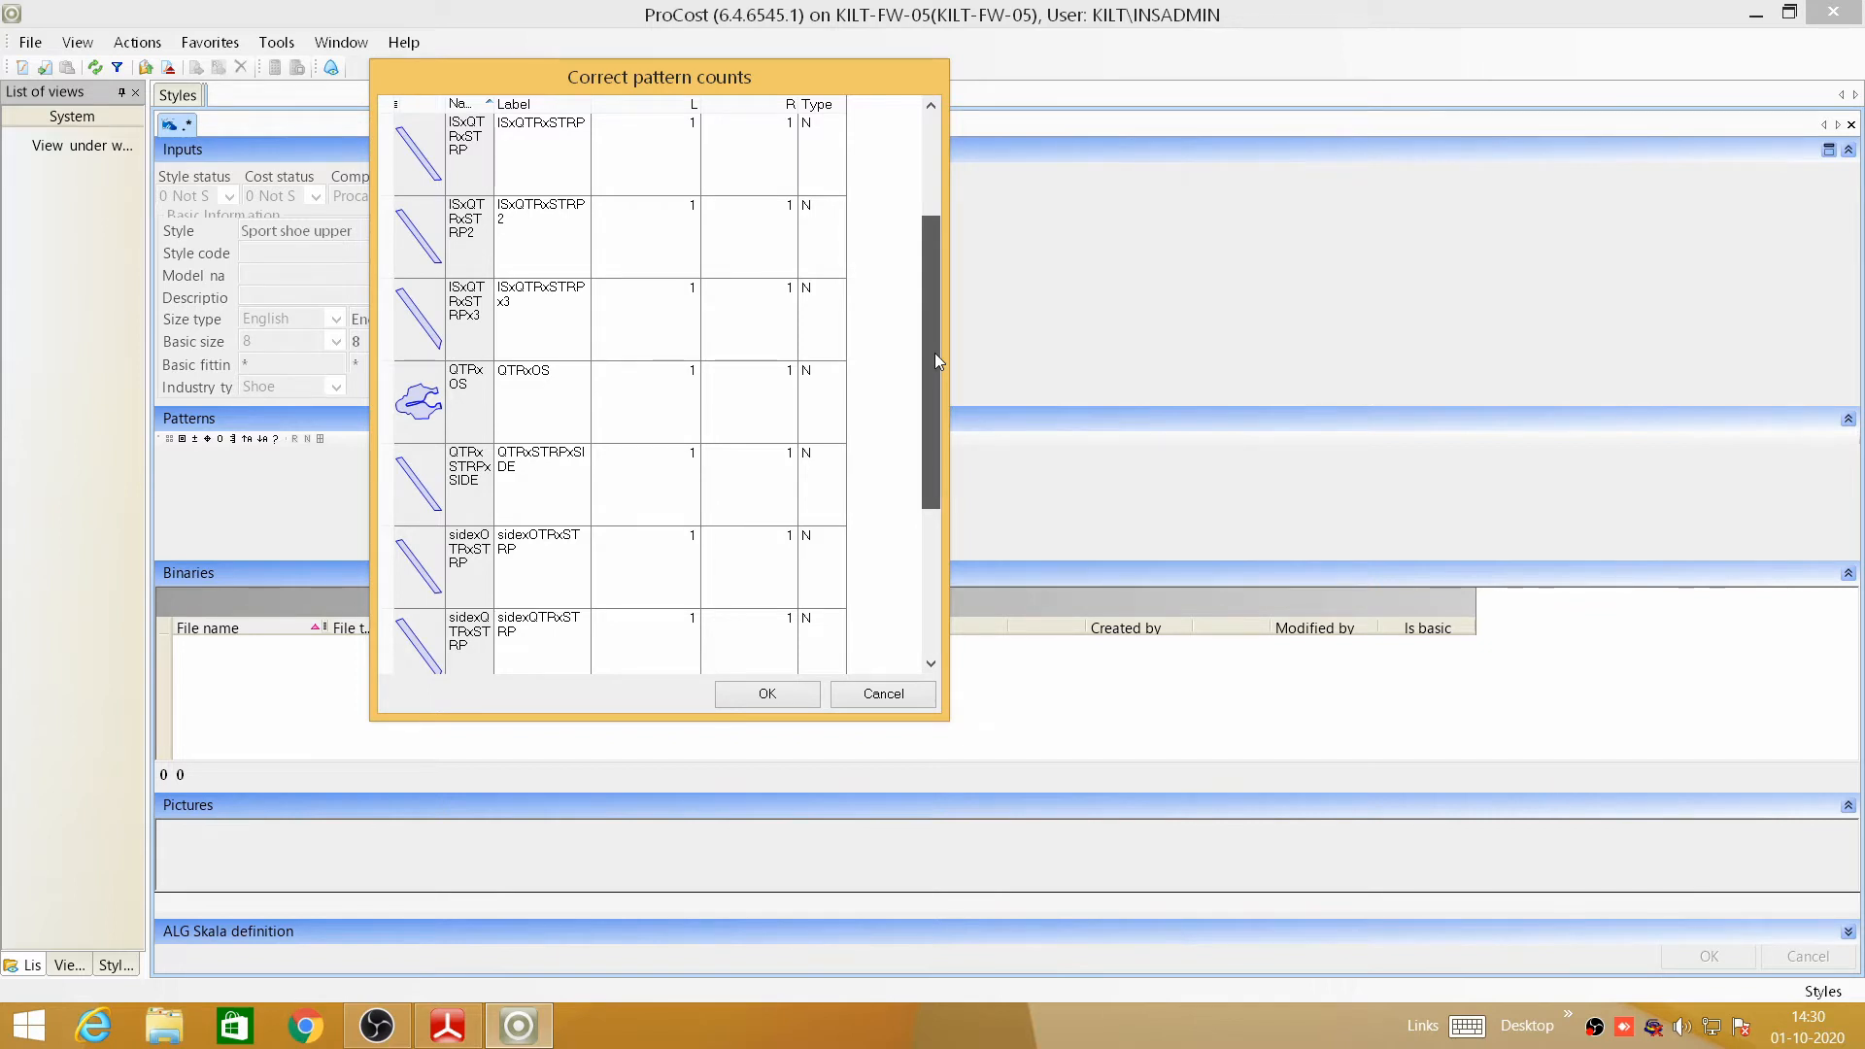
{"action": "left_click_drag", "start_coordinate": [934, 352], "coordinate": [924, 505]}
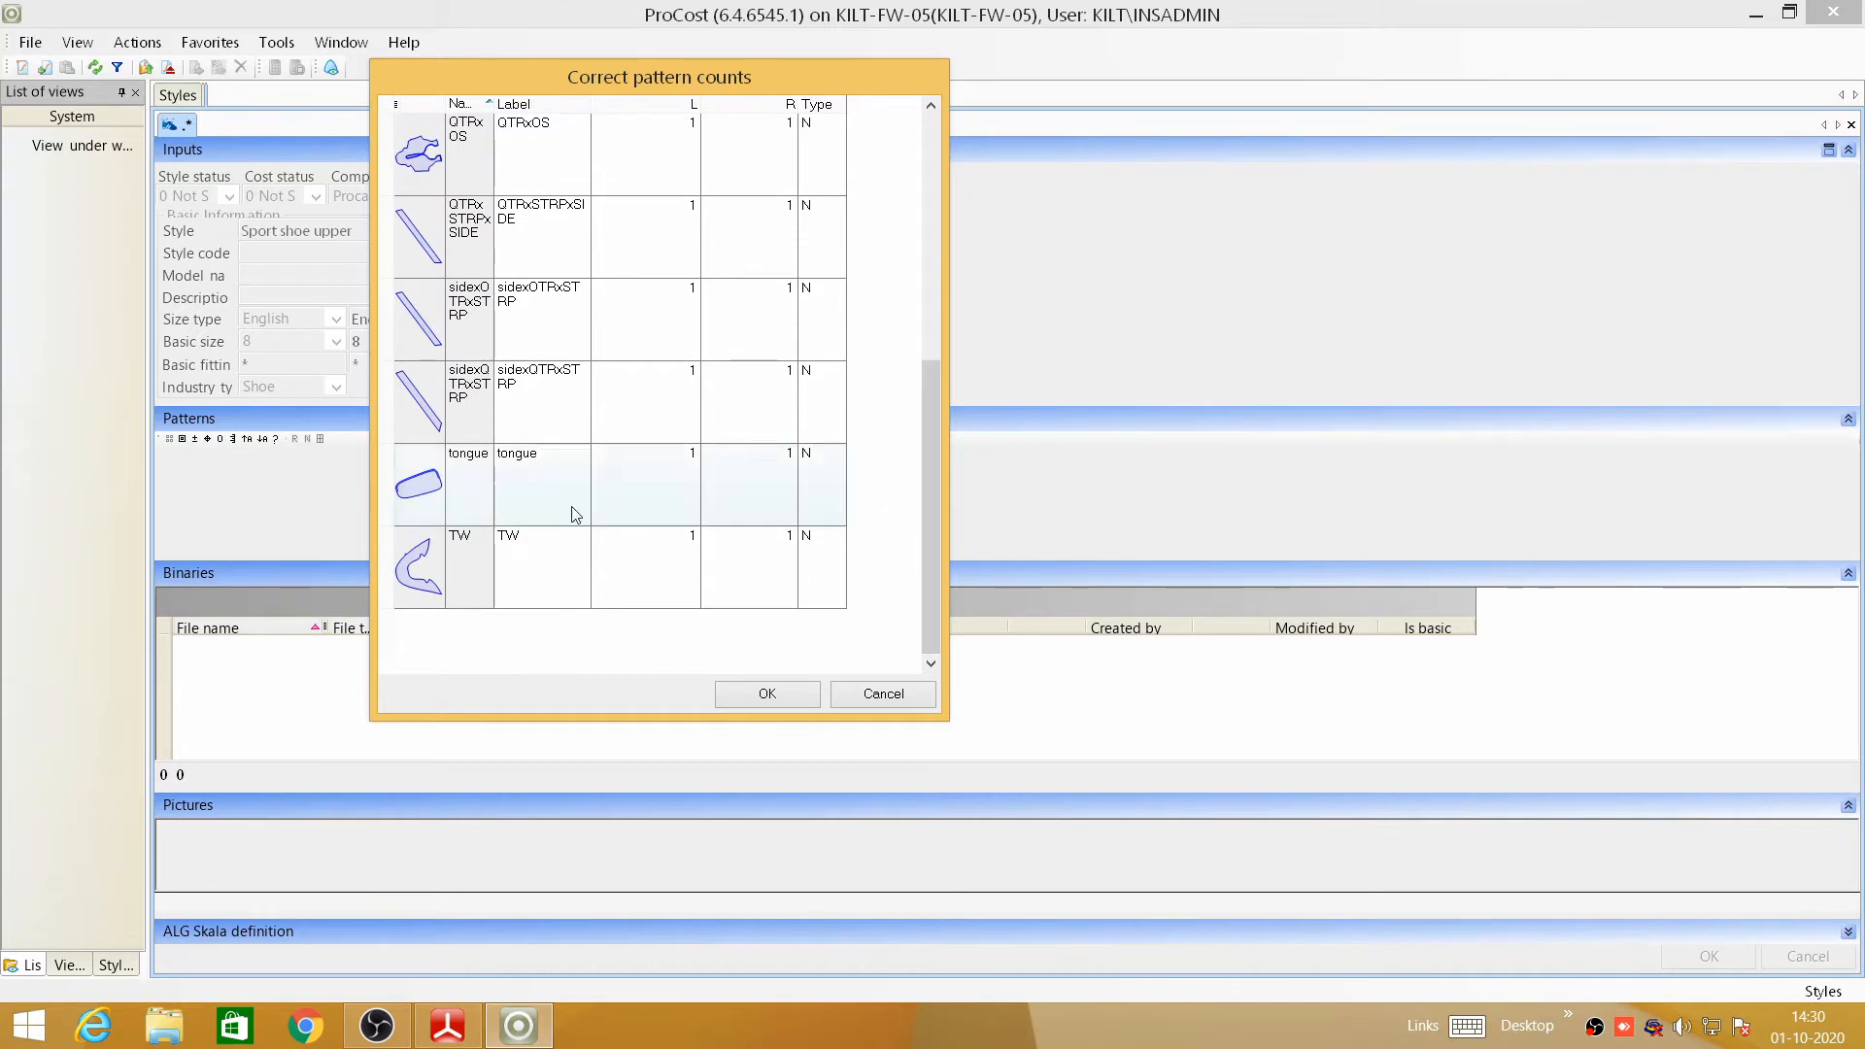
{"action": "left_click", "coordinate": [690, 477]}
{"action": "type", "text": "2"}
{"action": "left_click", "coordinate": [774, 470]}
{"action": "type", "text": "2"}
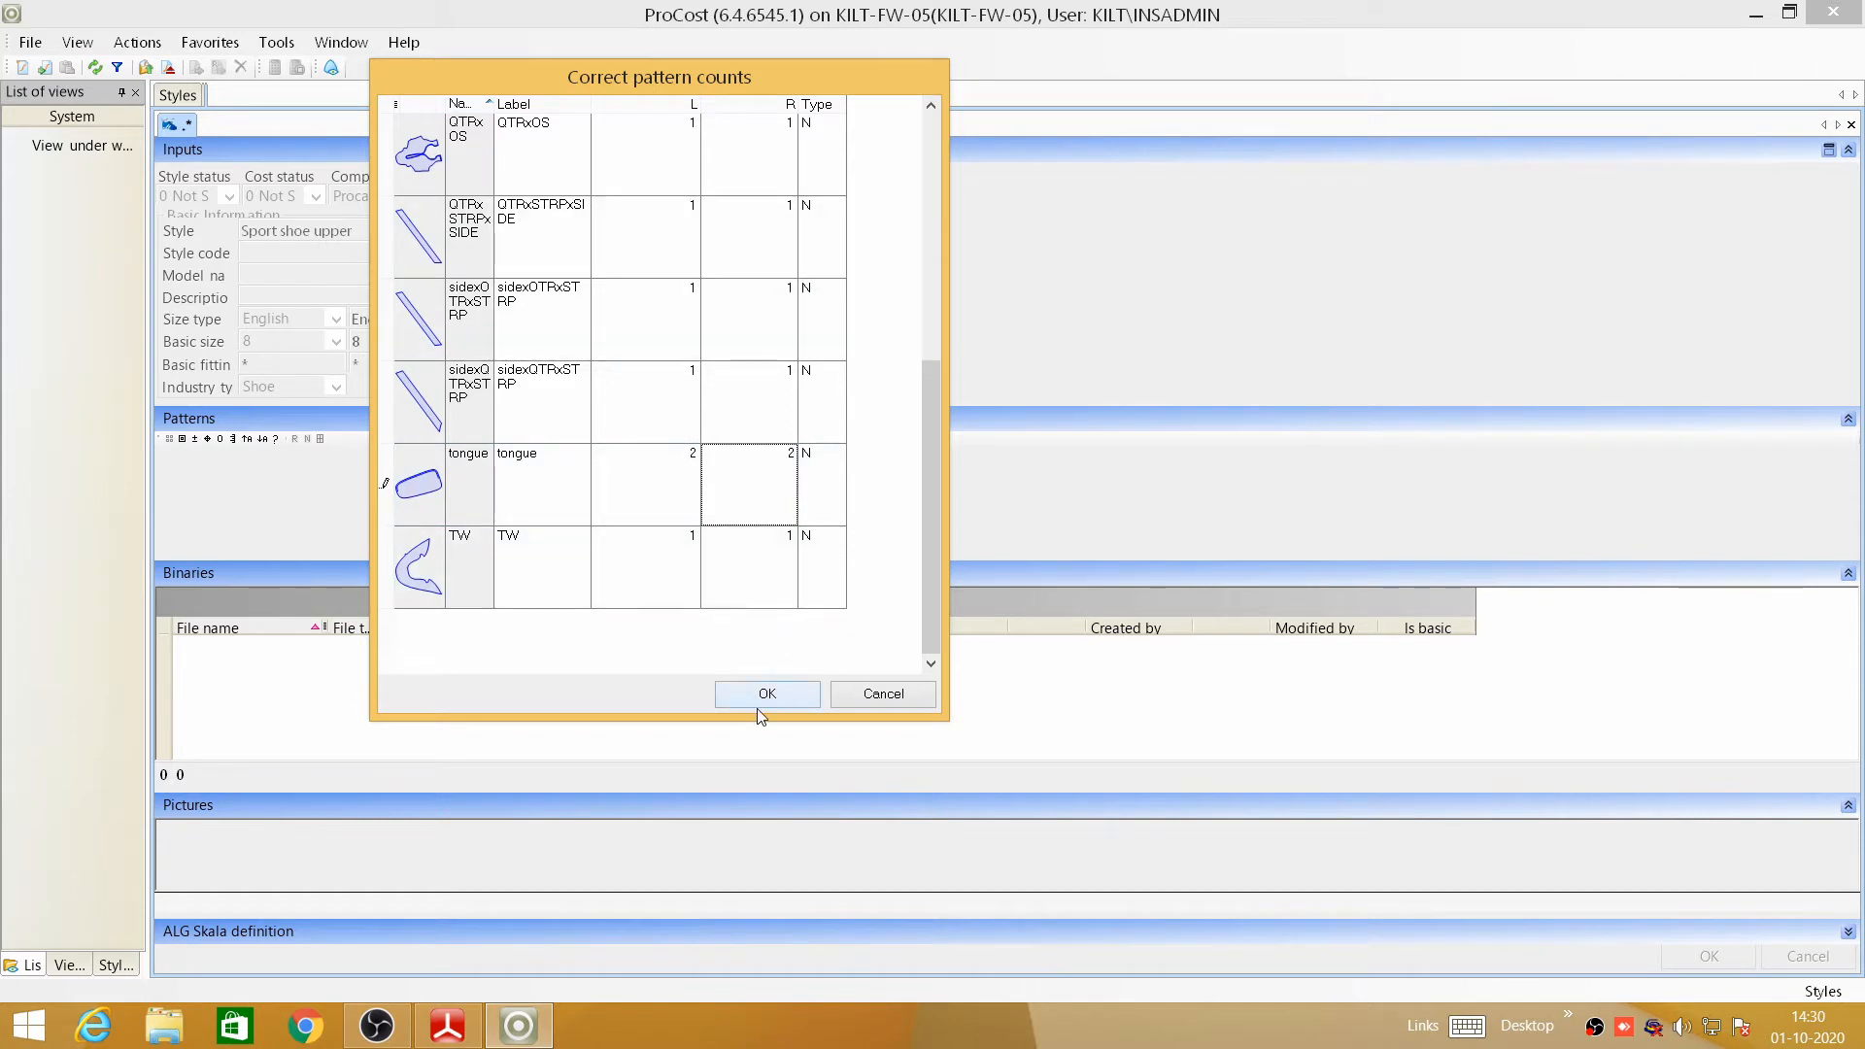
{"action": "left_click_drag", "start_coordinate": [930, 474], "coordinate": [929, 216]}
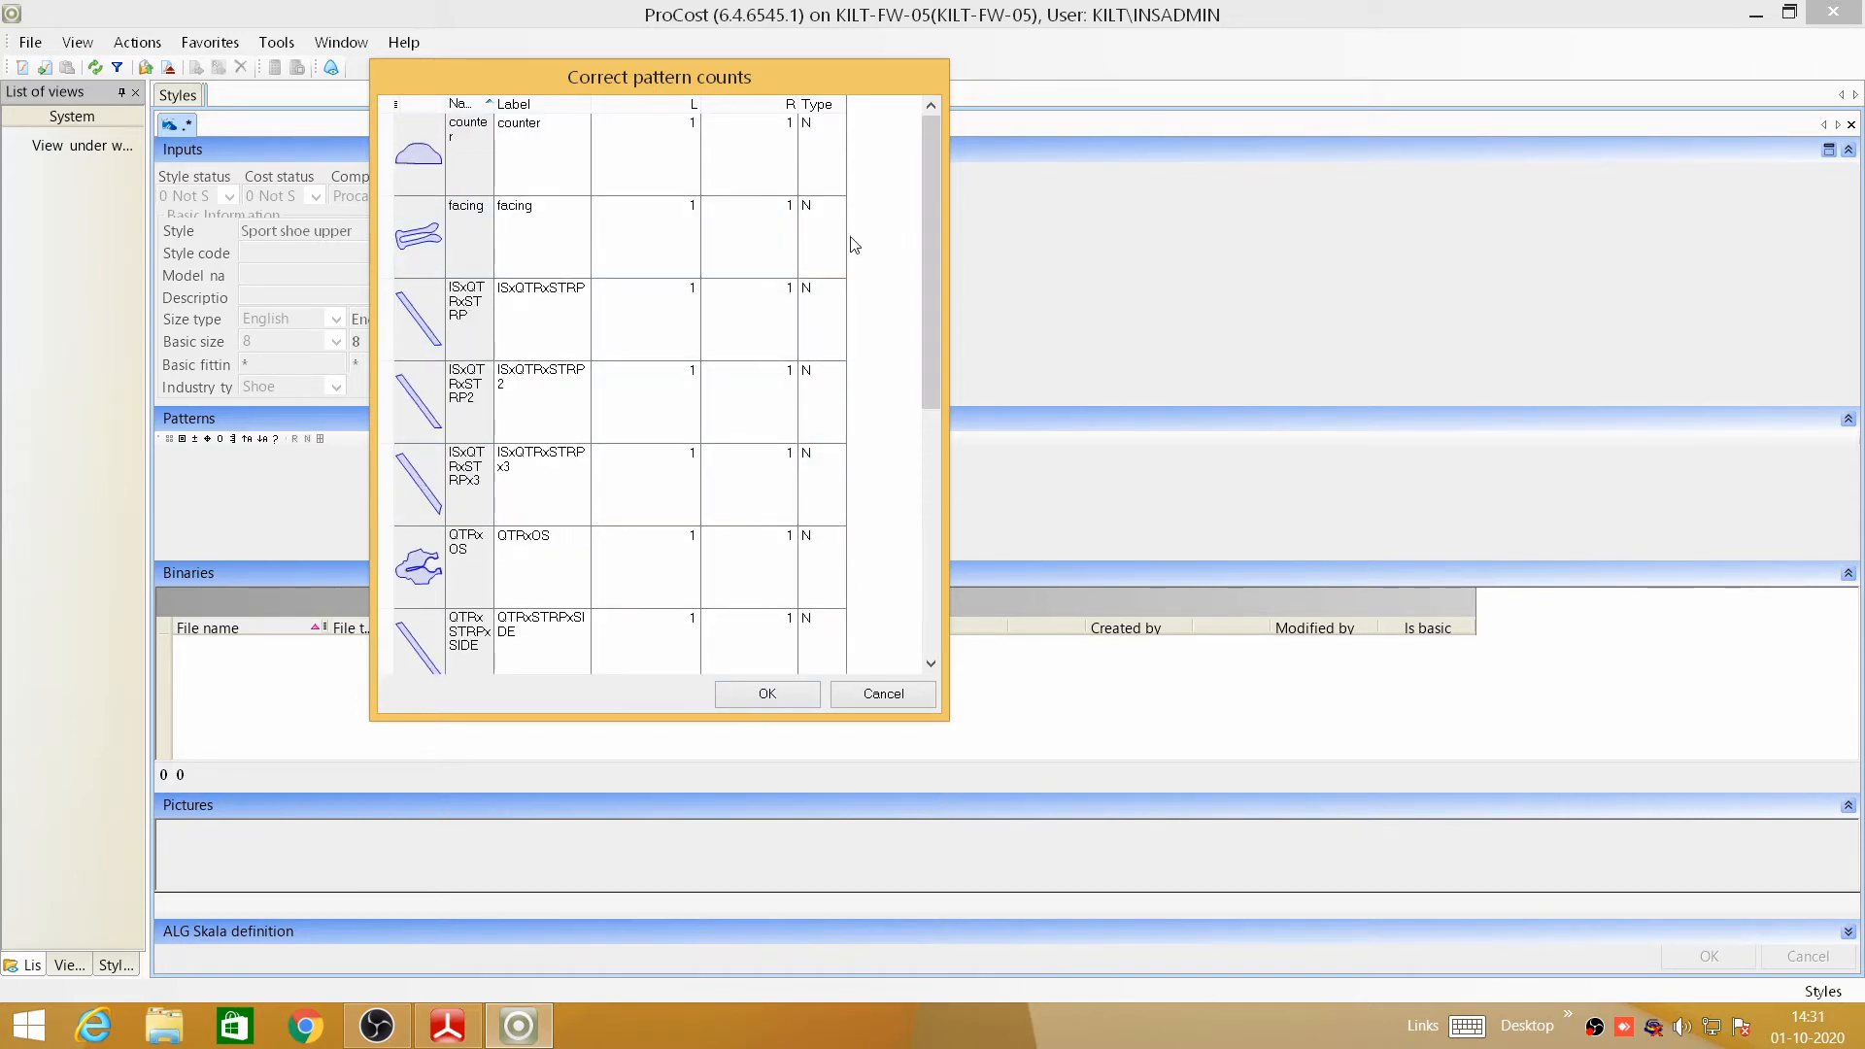
{"action": "left_click", "coordinate": [765, 695]}
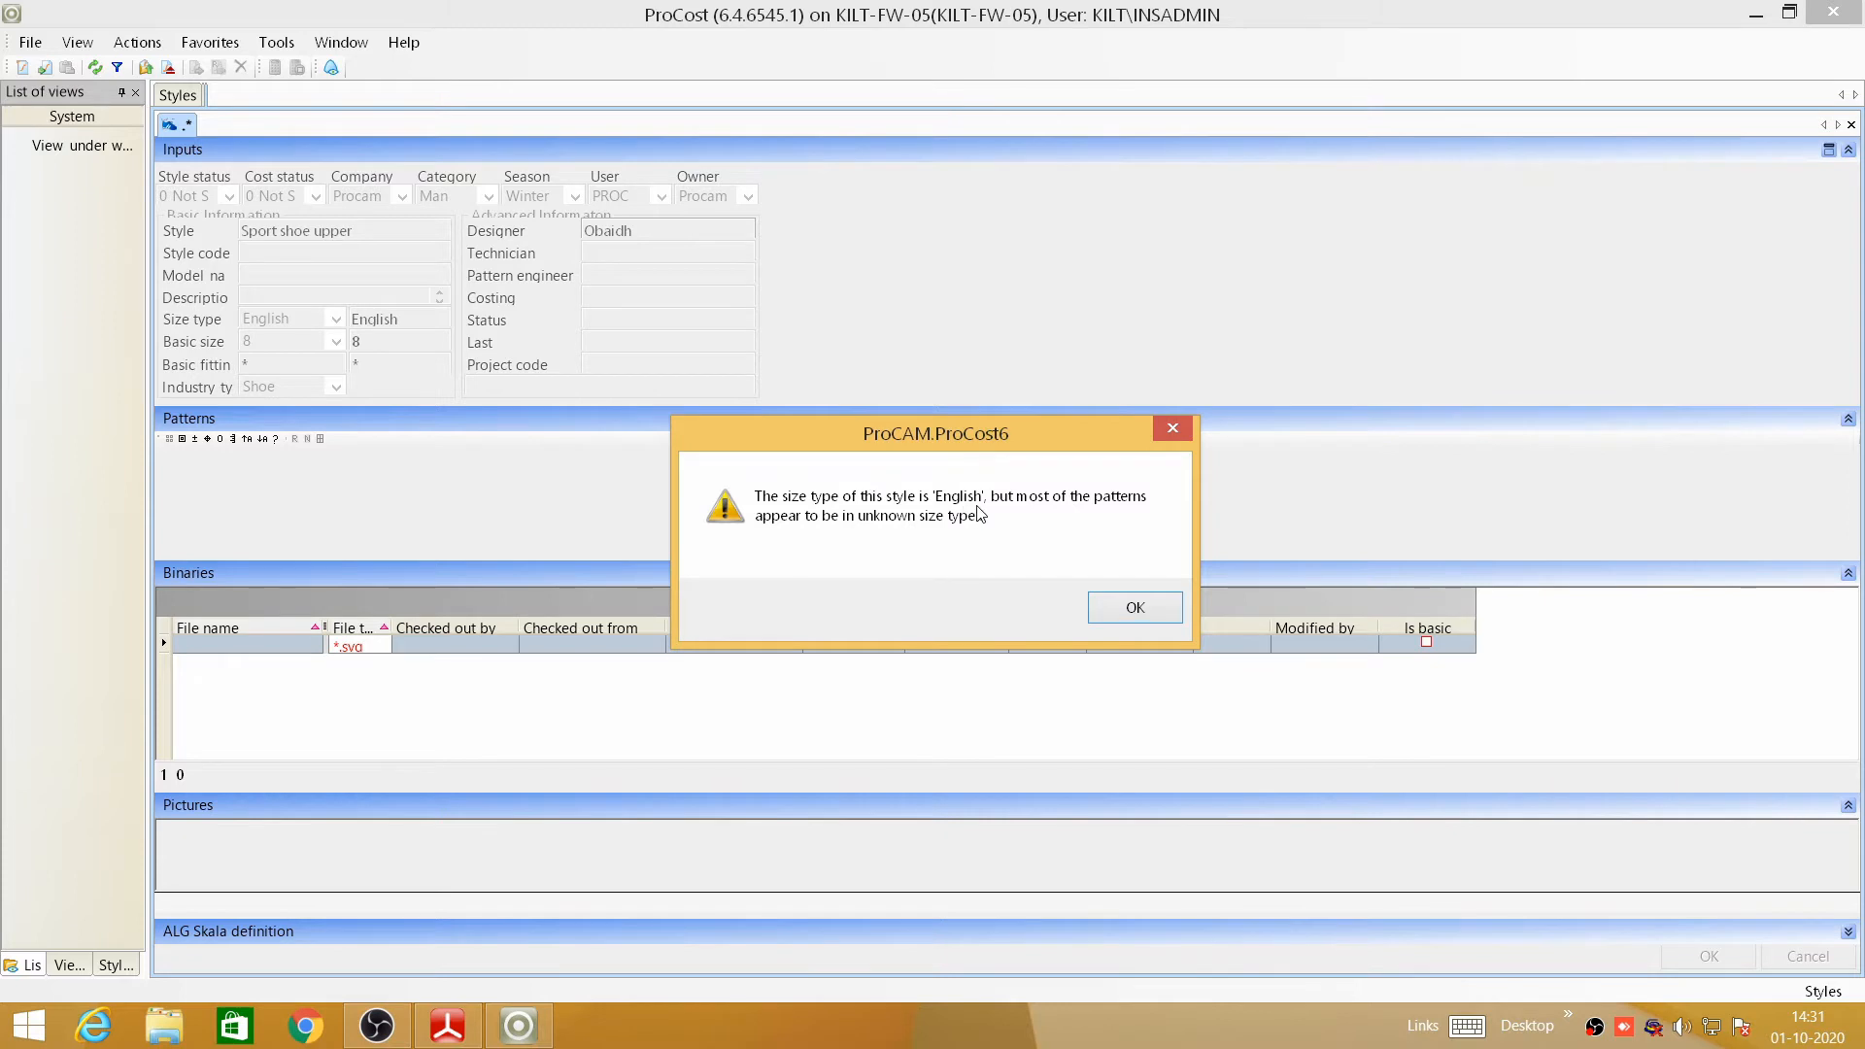
{"action": "left_click", "coordinate": [1140, 608]}
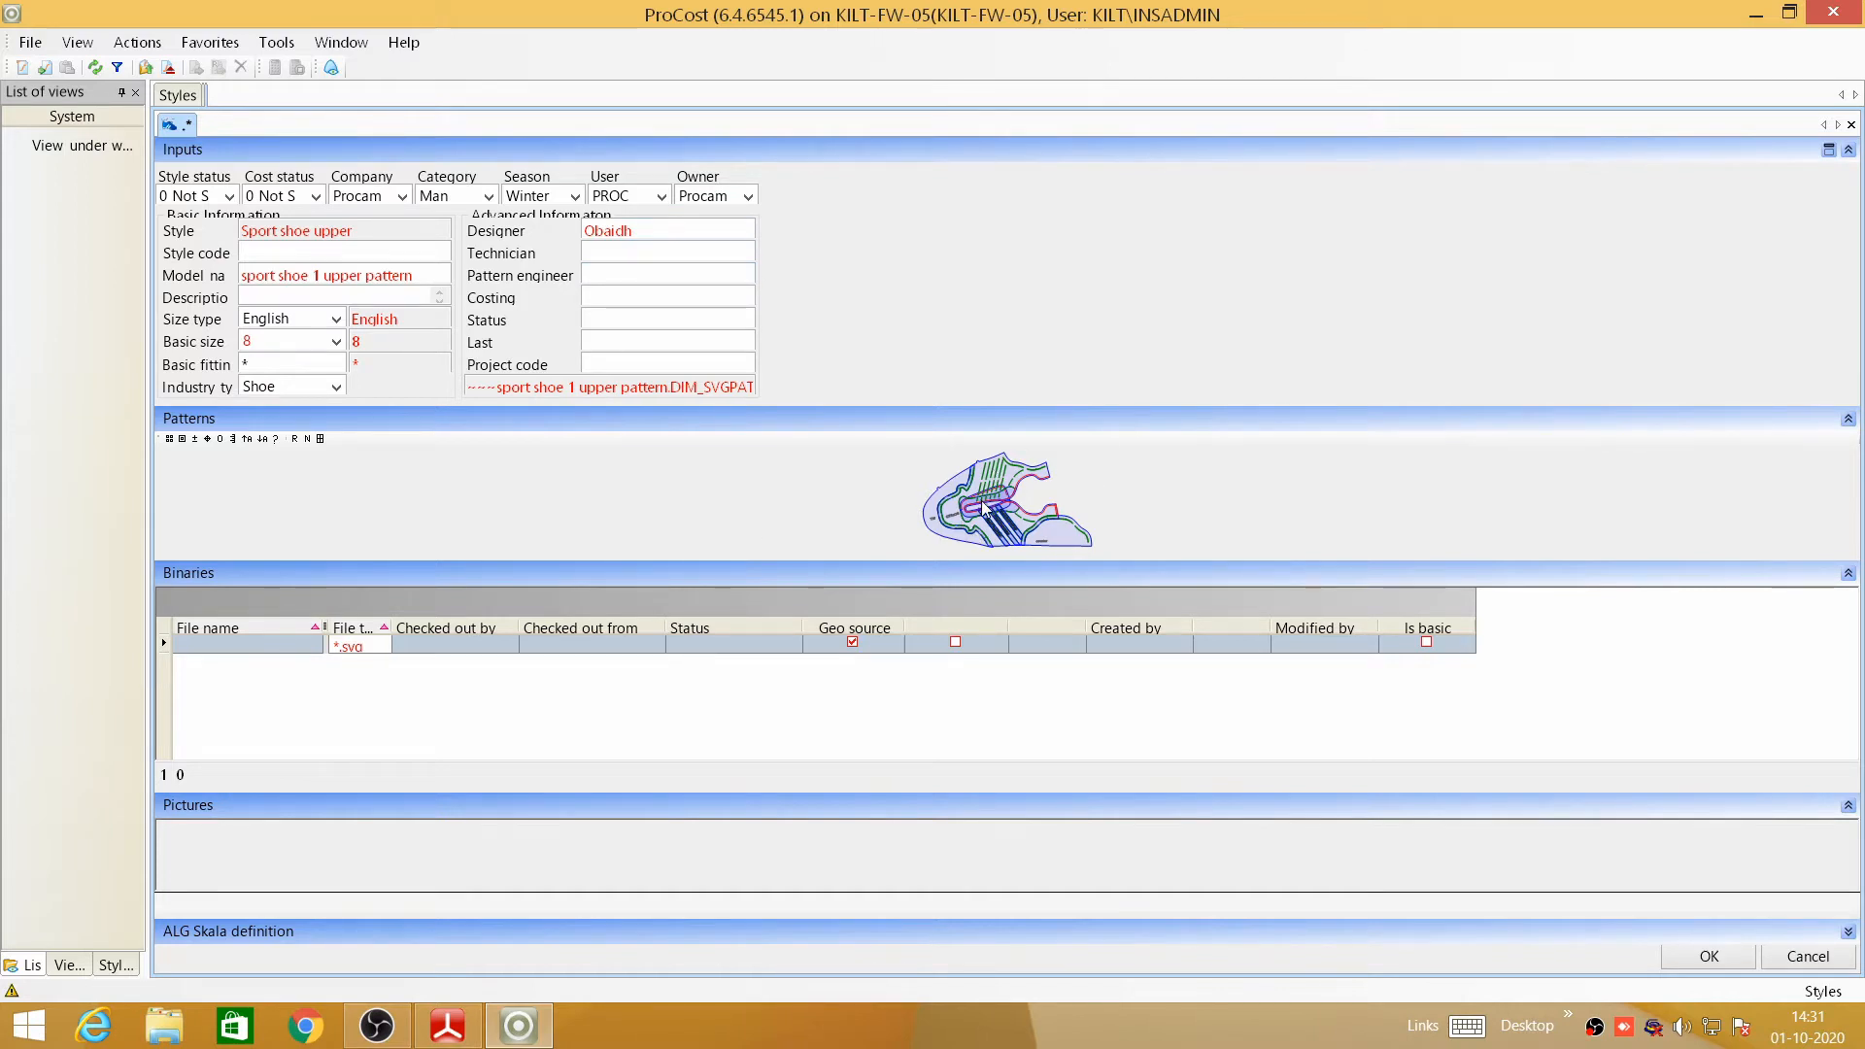
- Save the Sport shoe upper style and expand it in the list of styles under work
{"action": "left_click", "coordinate": [1717, 954]}
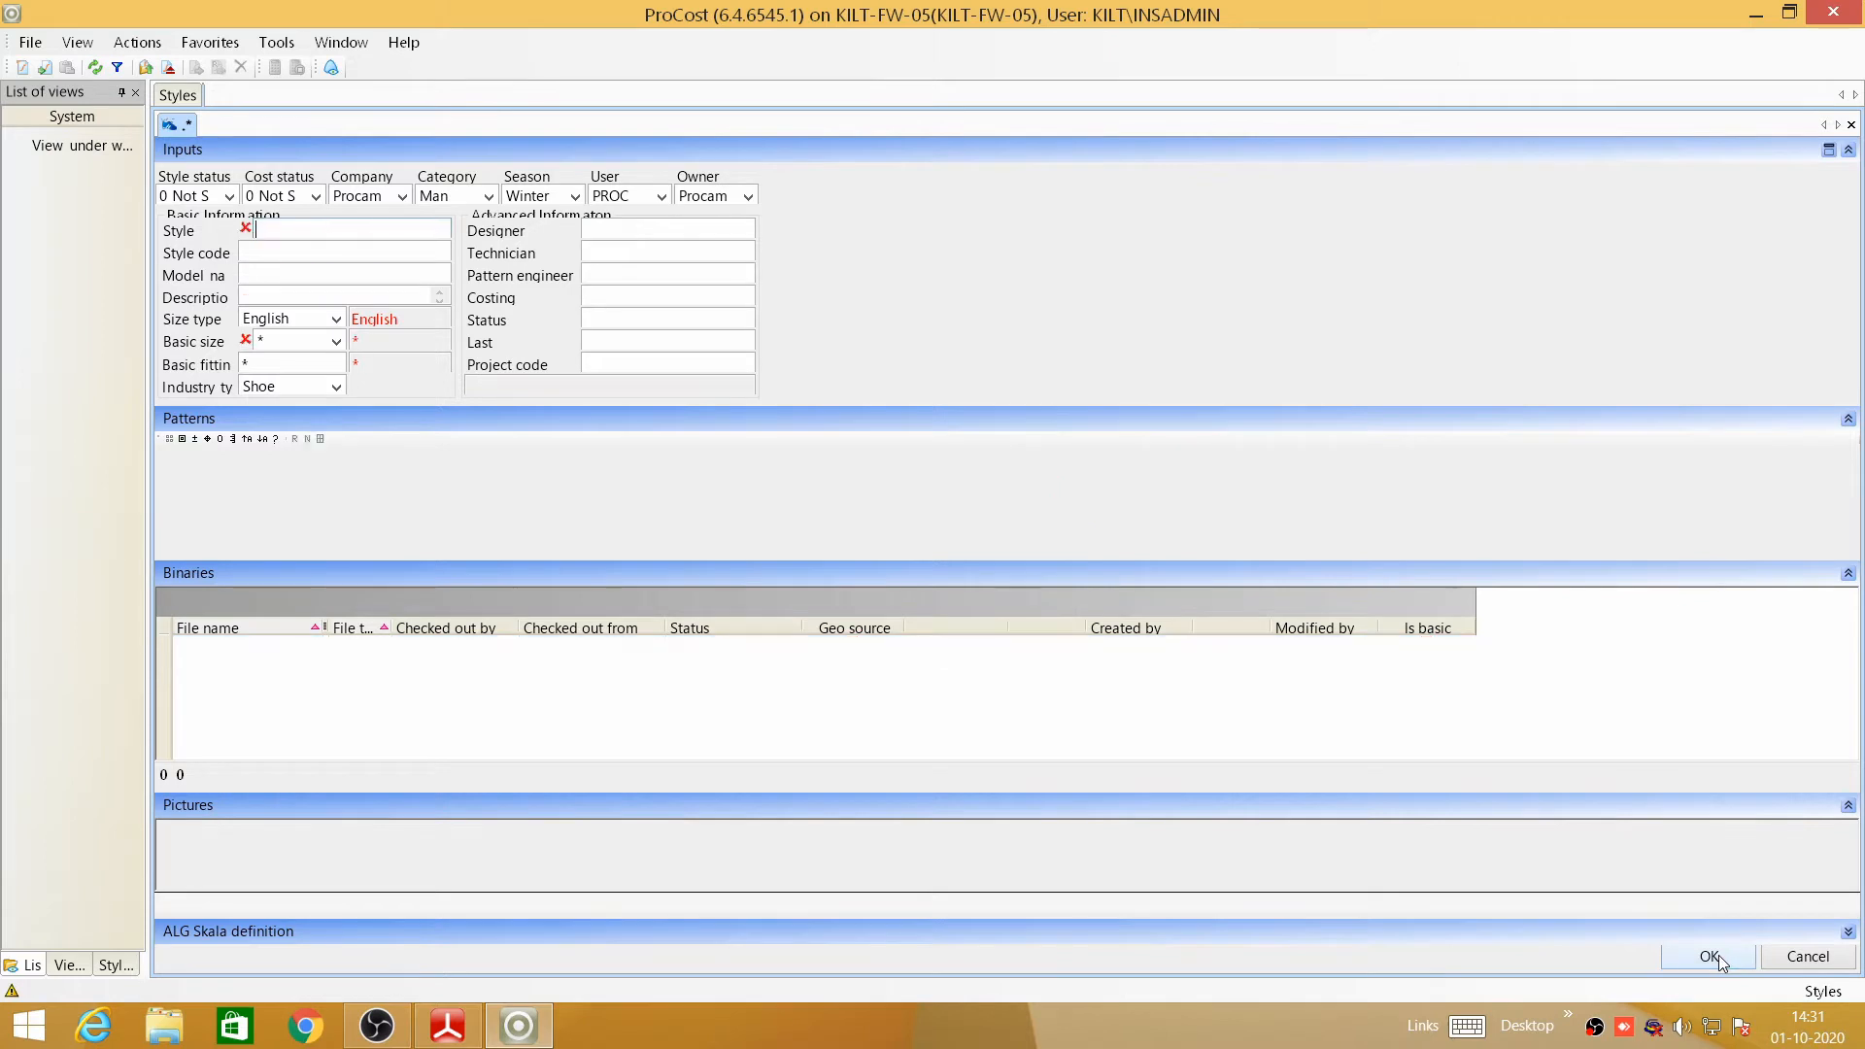
{"action": "key", "text": "Return"}
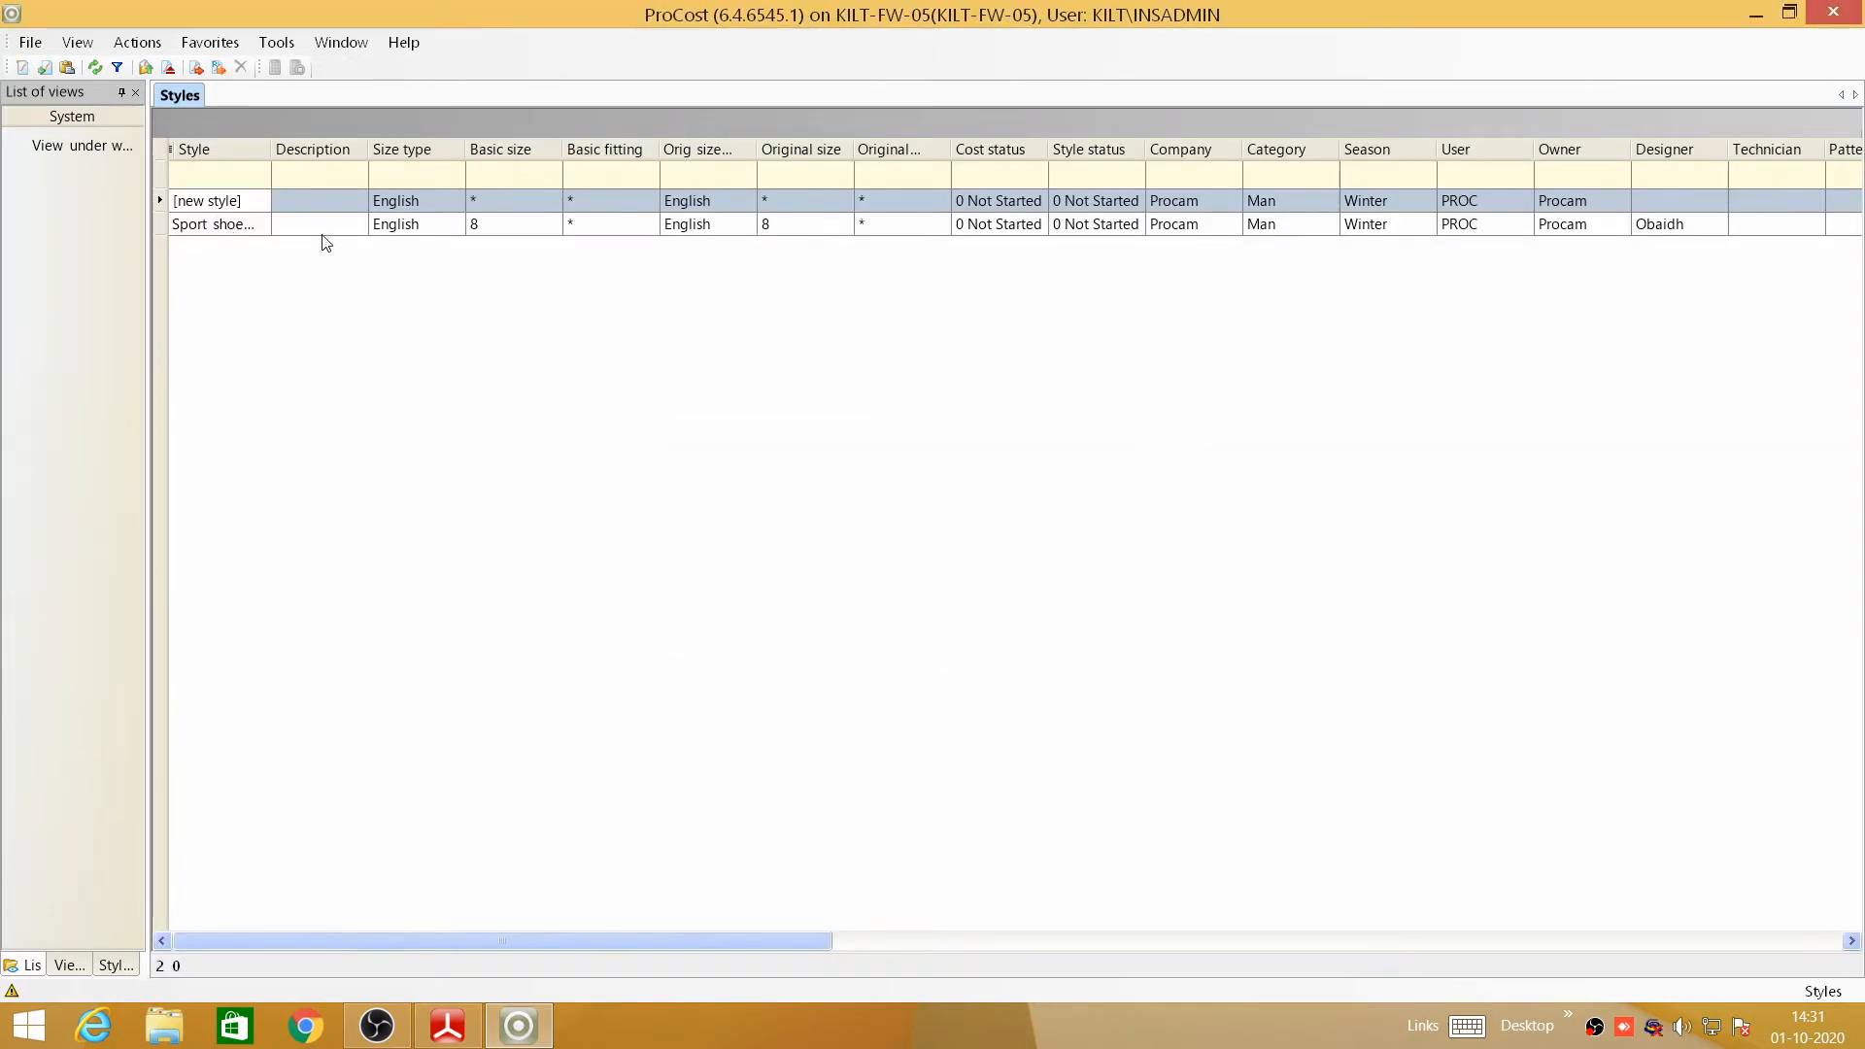
{"action": "left_click", "coordinate": [78, 42]}
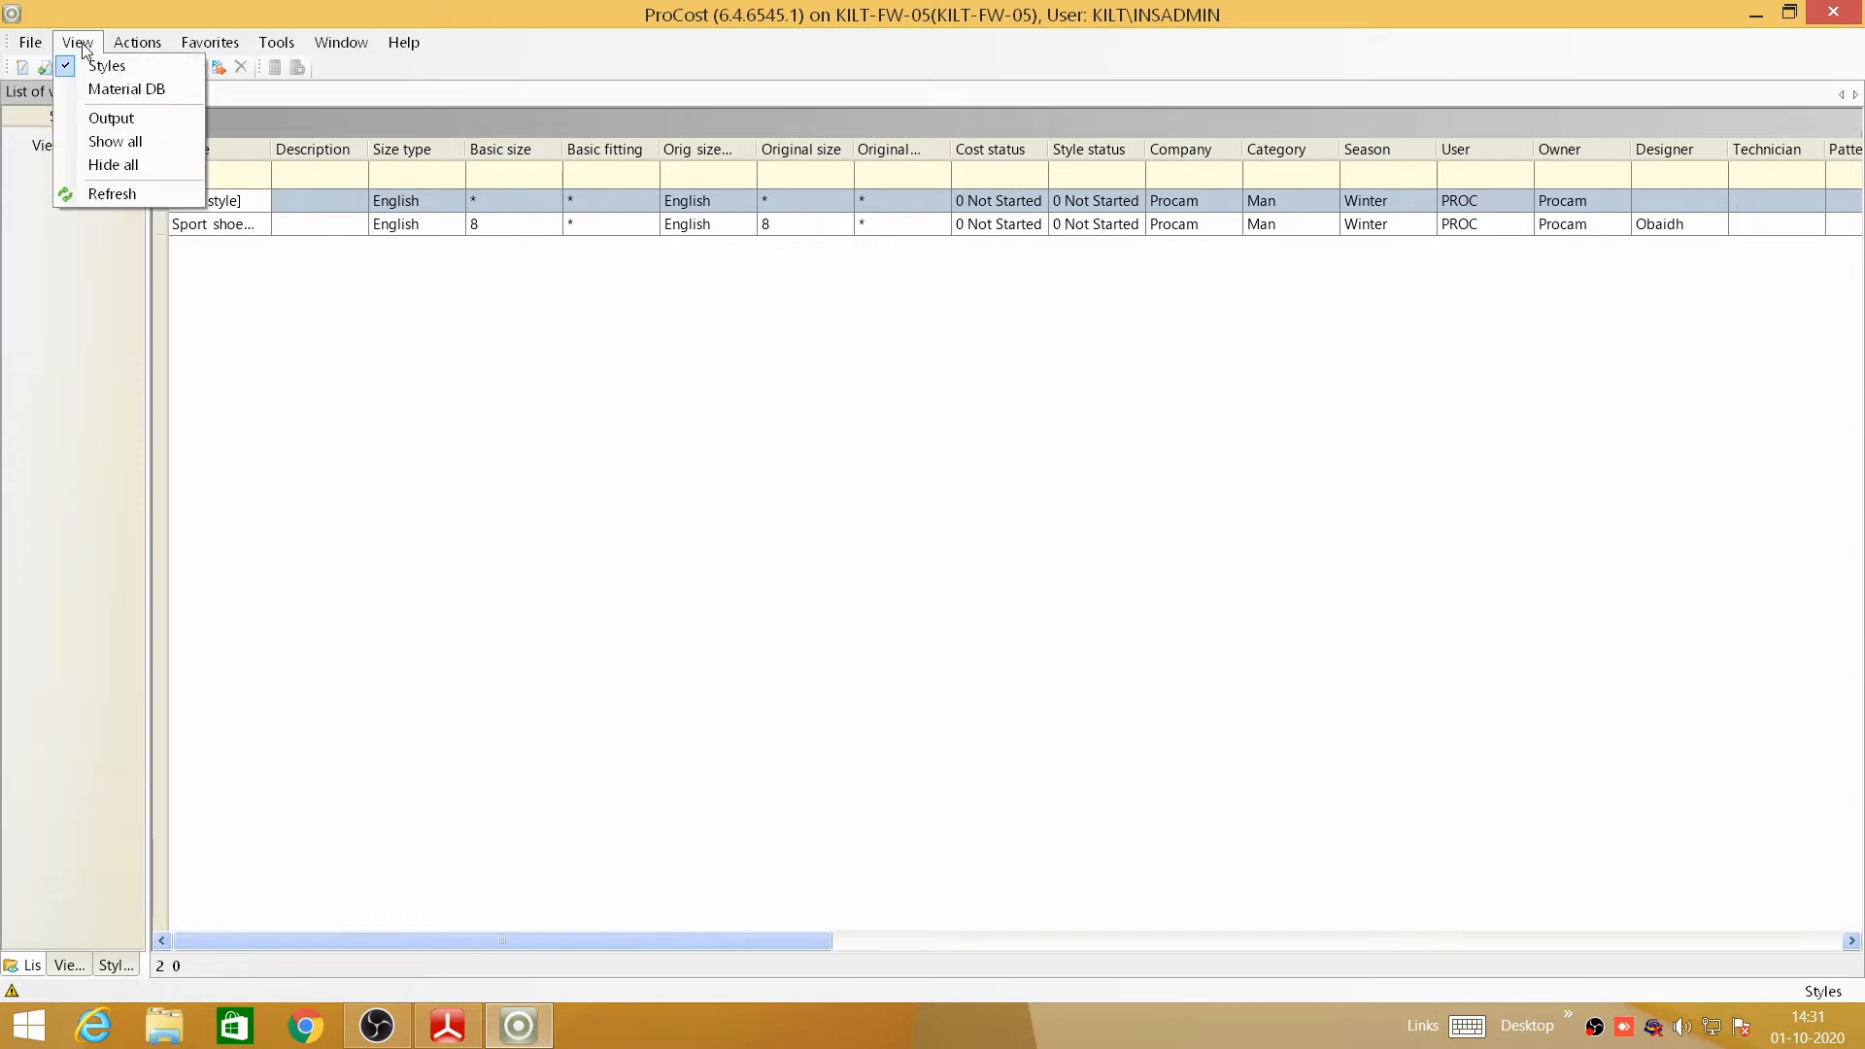
{"action": "left_click", "coordinate": [105, 65]}
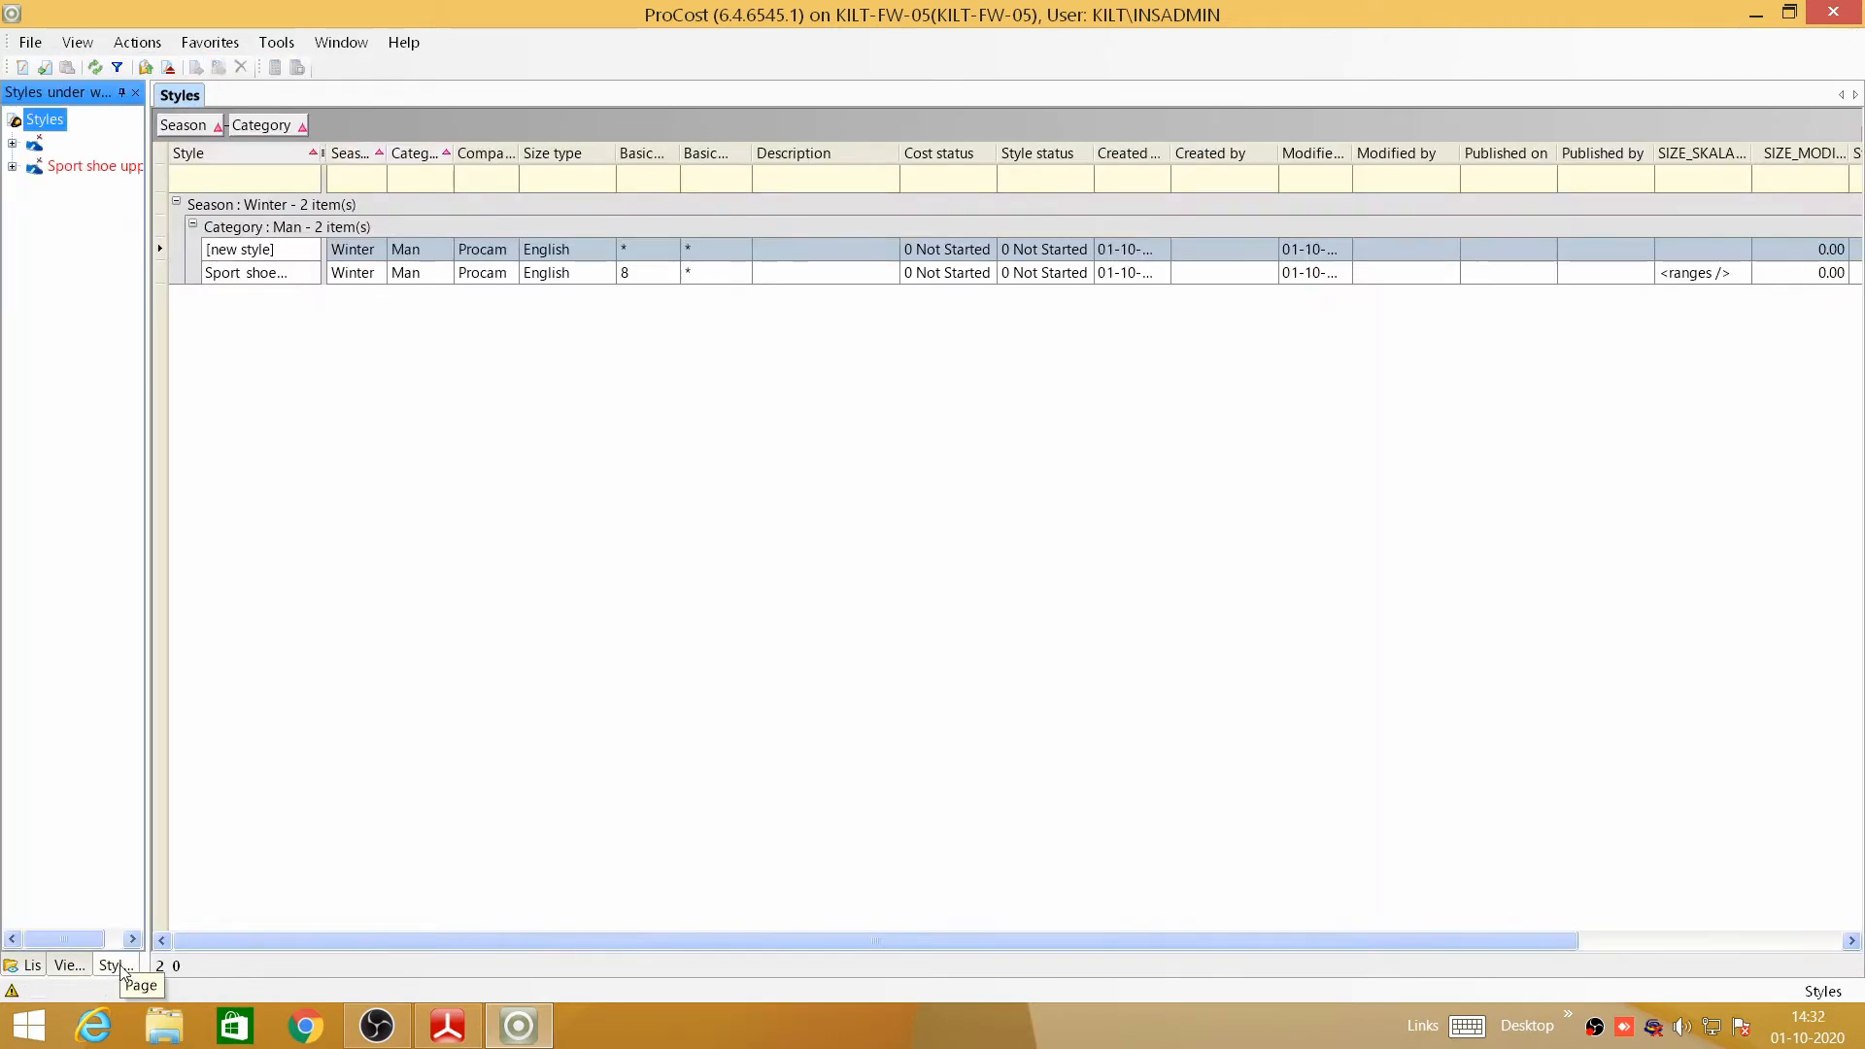
{"action": "left_click_drag", "start_coordinate": [148, 184], "coordinate": [272, 213]}
{"action": "left_click", "coordinate": [12, 166]}
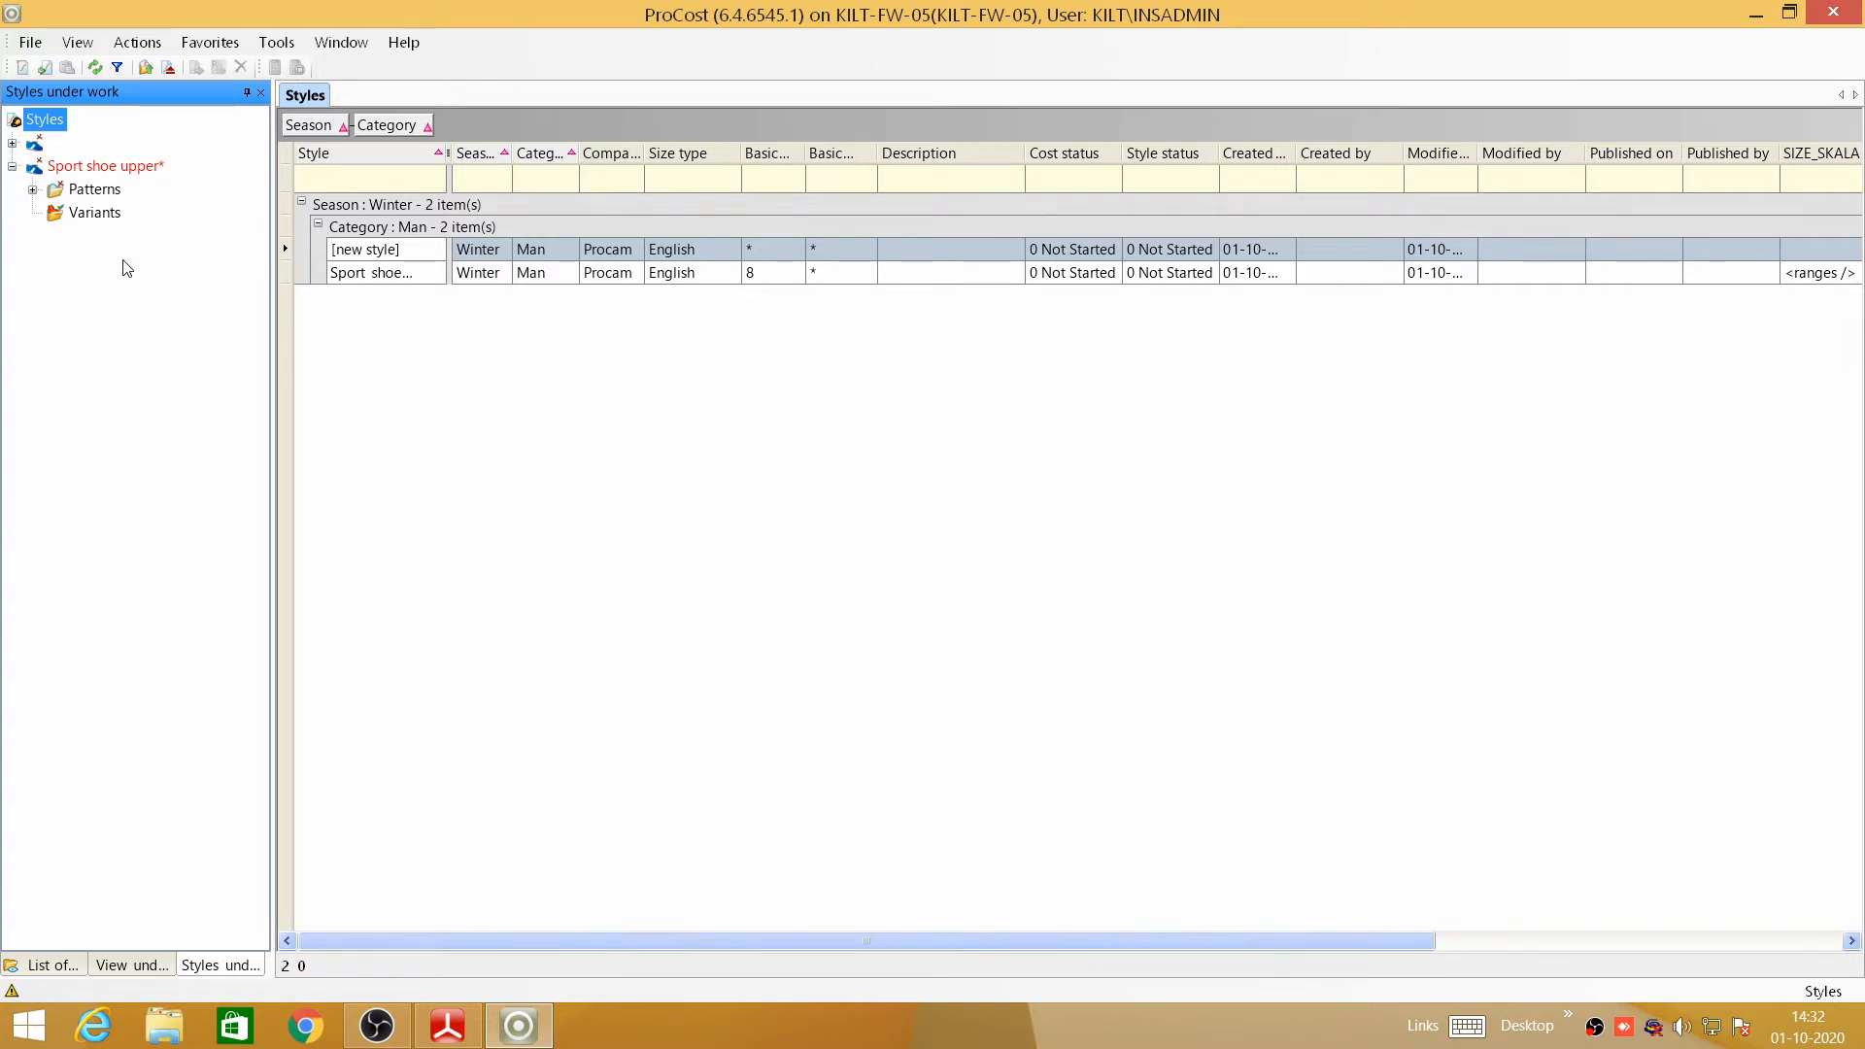
- Open the material database and update the Leather view
{"action": "left_click", "coordinate": [92, 48]}
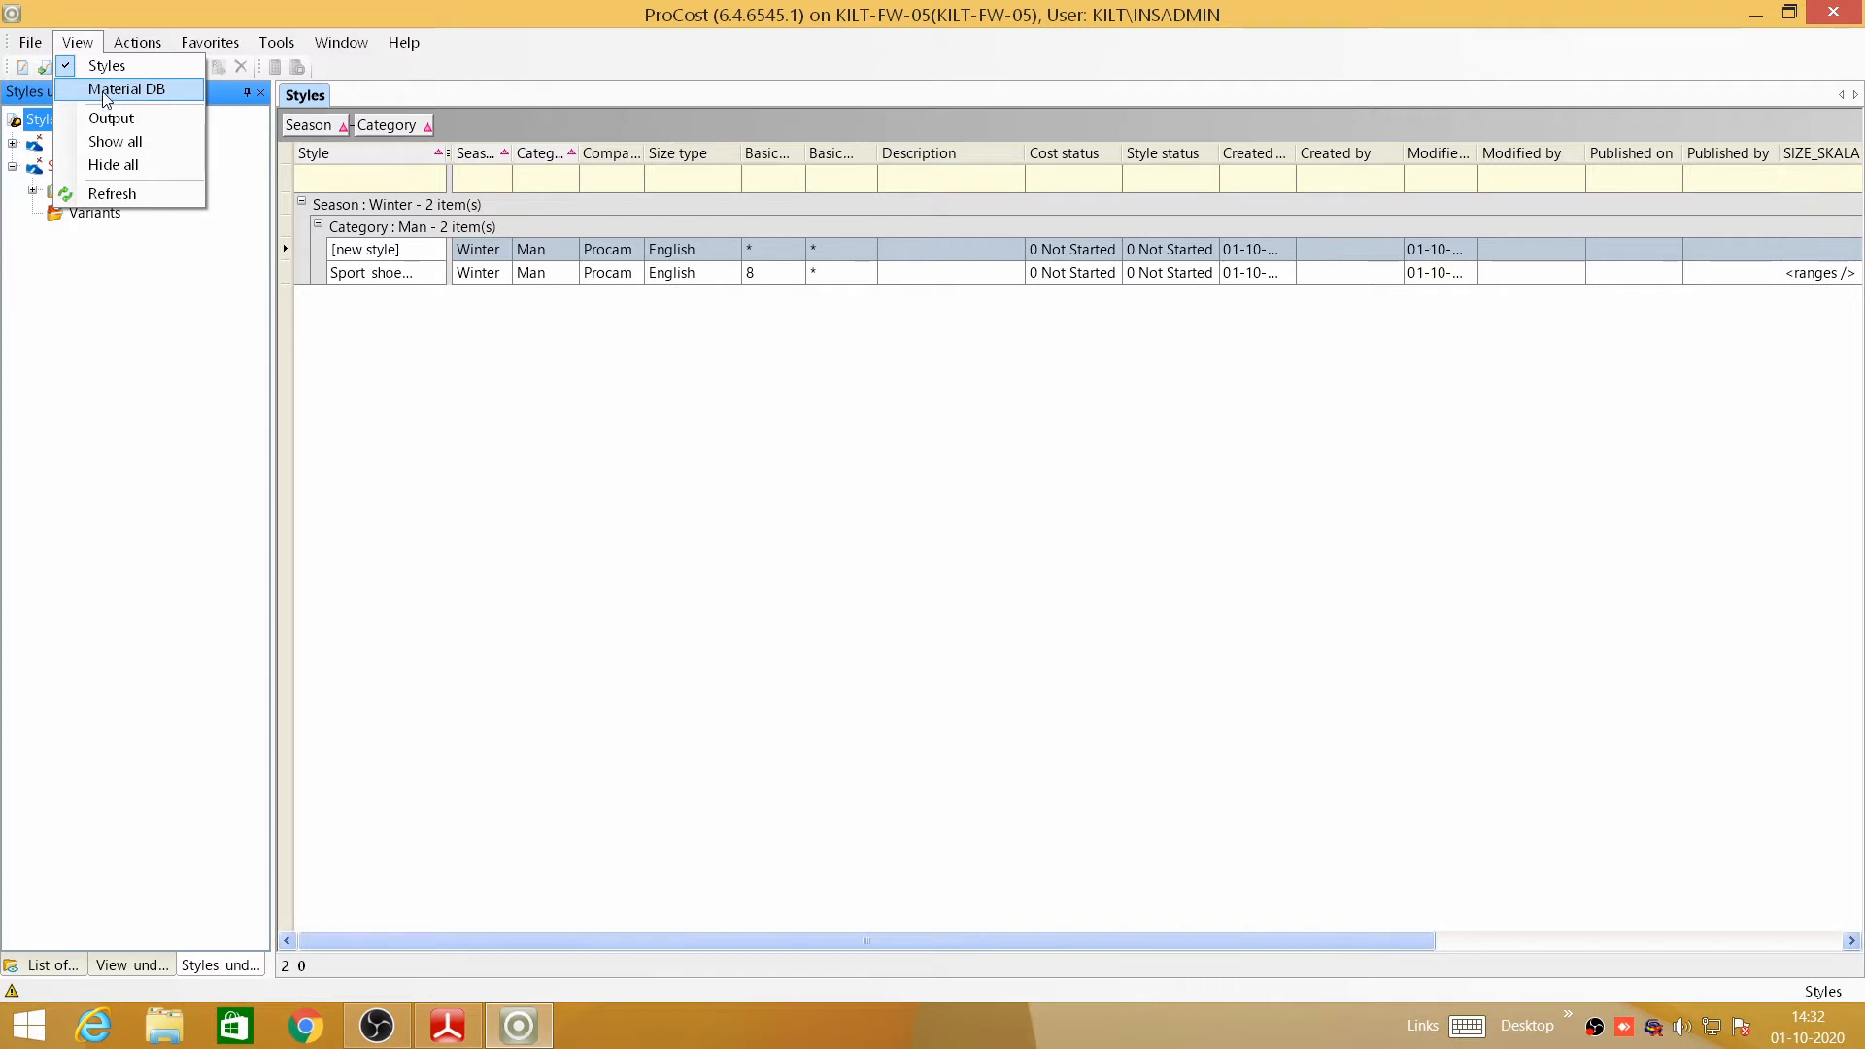
{"action": "left_click", "coordinate": [77, 44]}
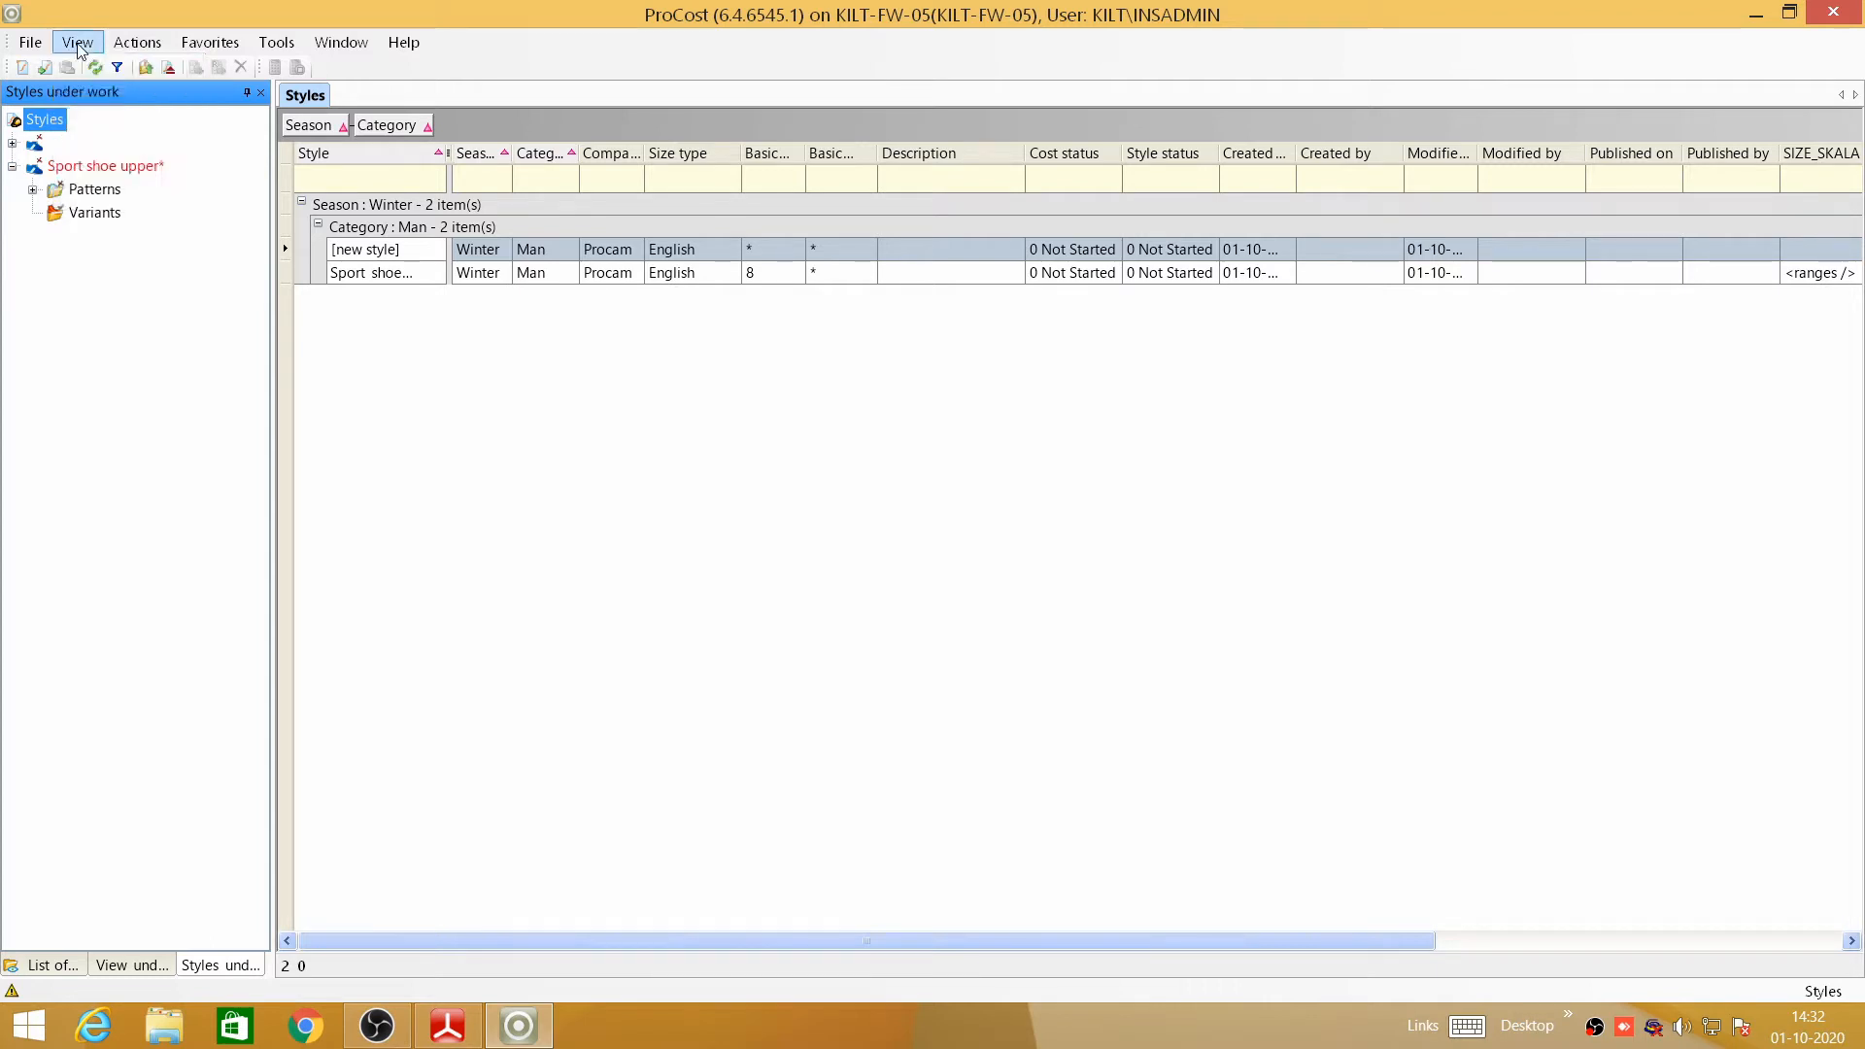
{"action": "left_click", "coordinate": [78, 44]}
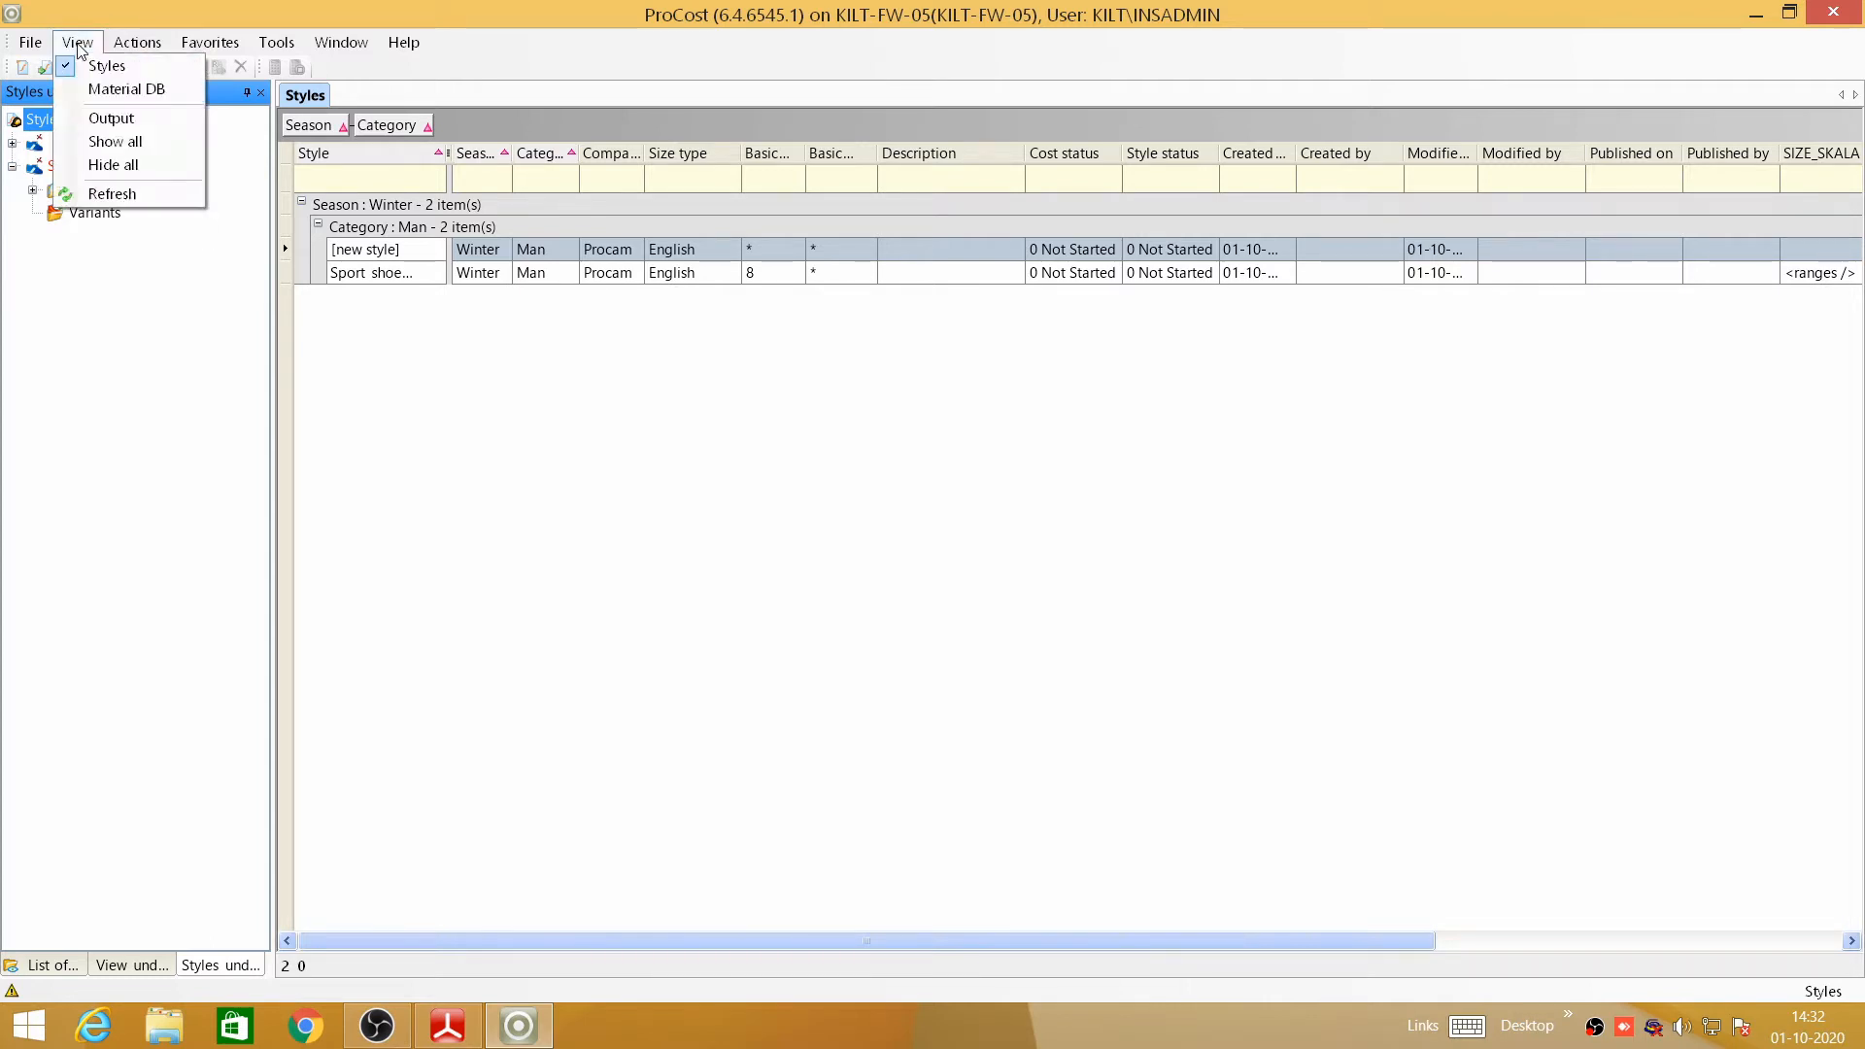
{"action": "left_click", "coordinate": [141, 92]}
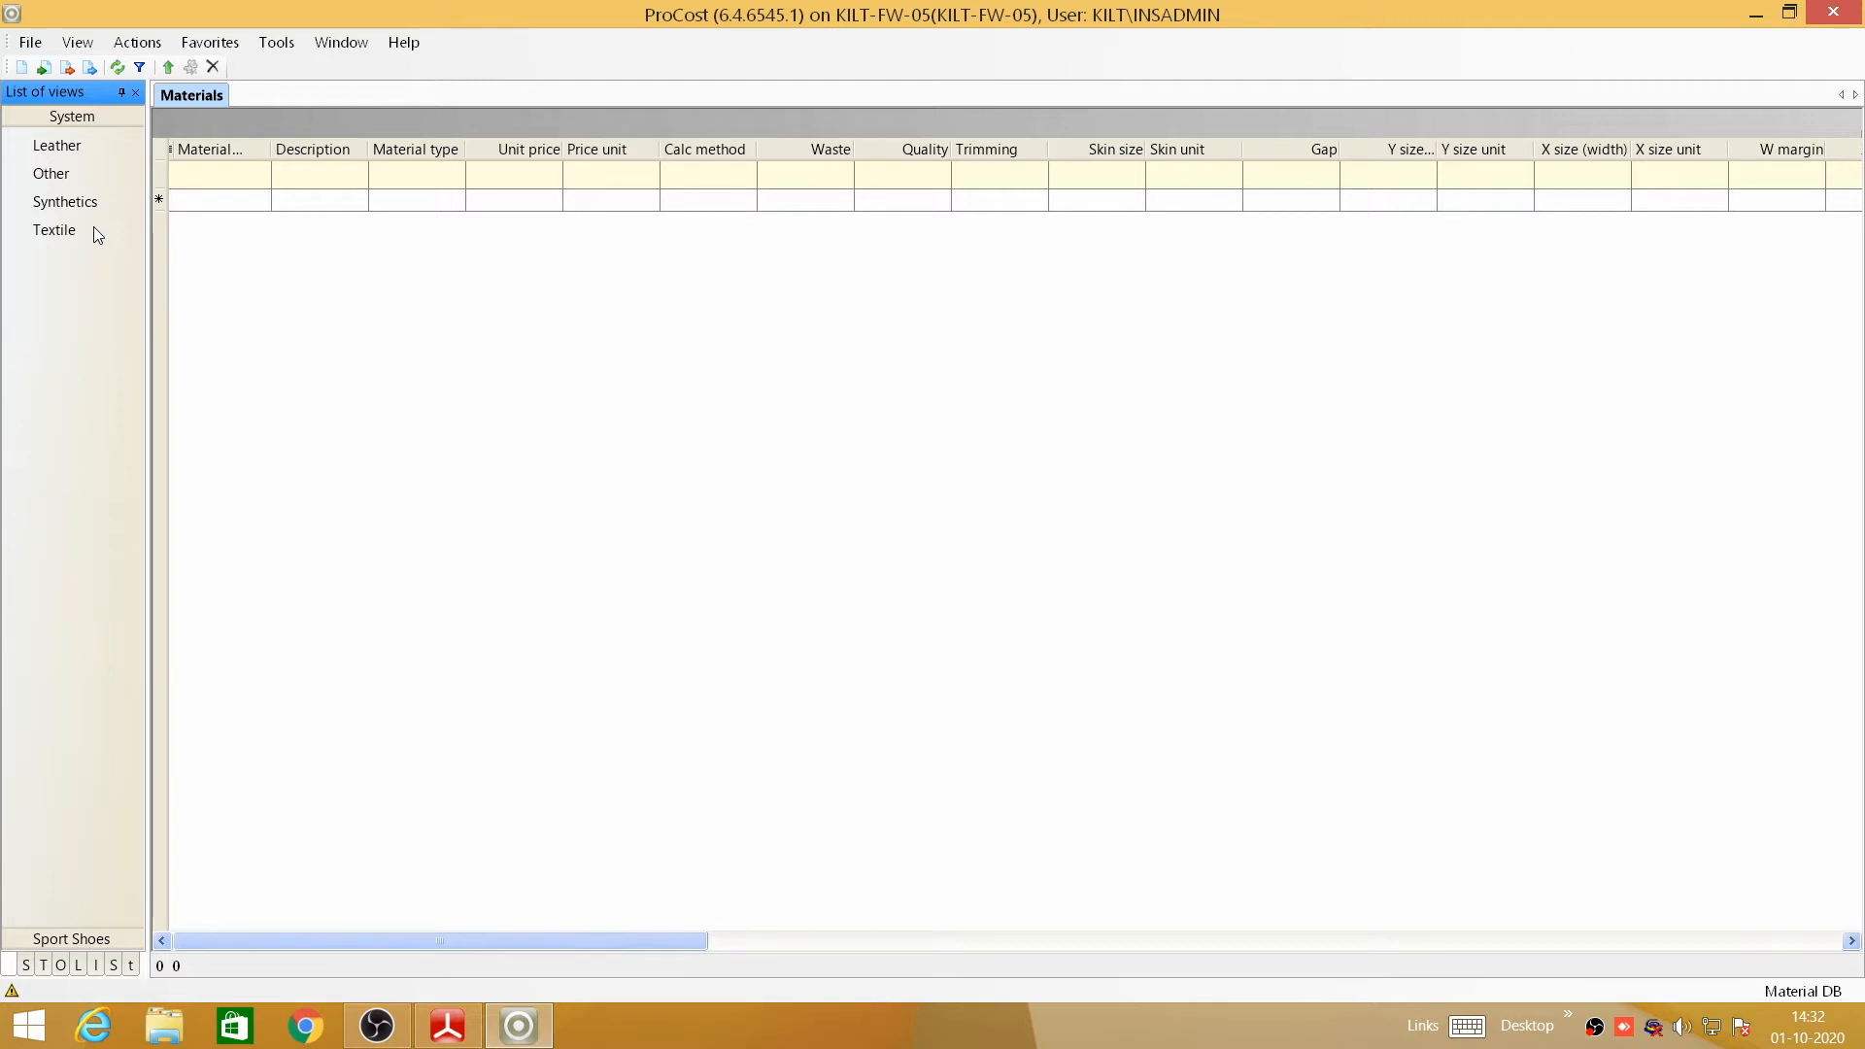
{"action": "right_click", "coordinate": [61, 152]}
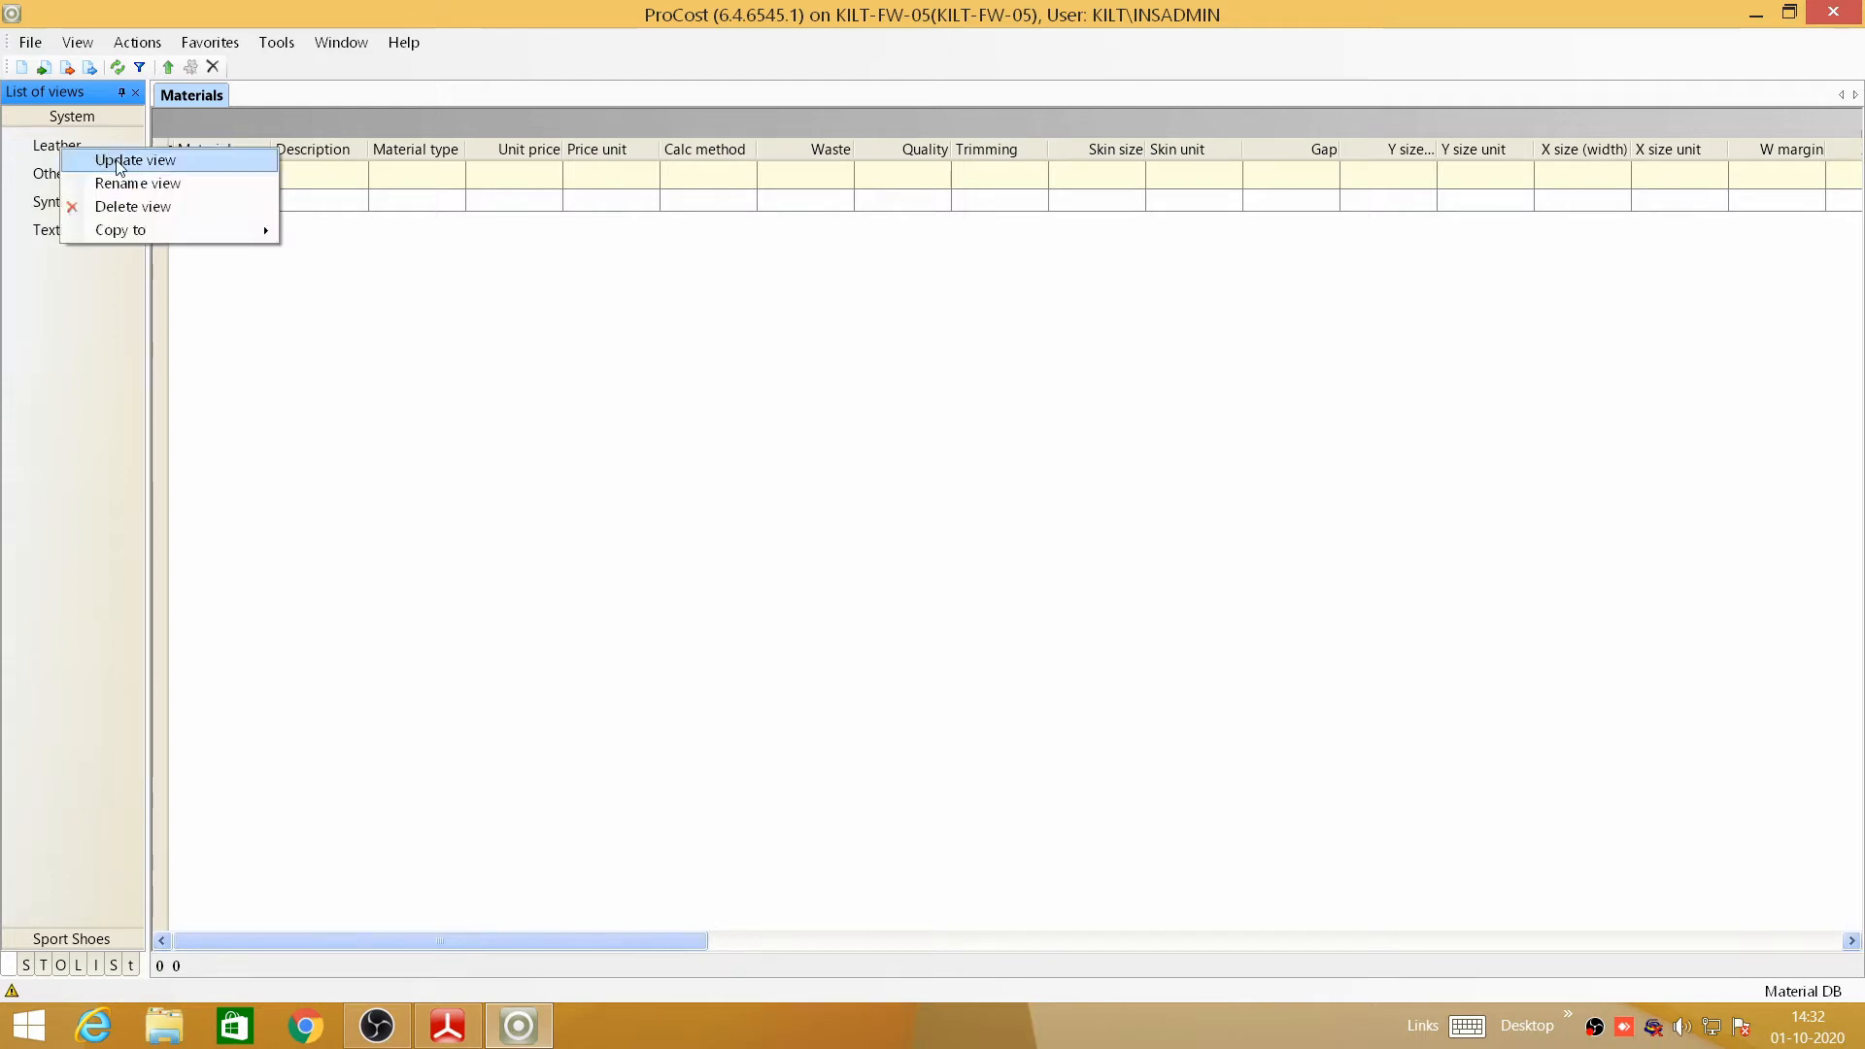
{"action": "left_click", "coordinate": [124, 160]}
- Name the new leather material Sport shoe upper and enter Nubuck leather as its description
{"action": "left_click", "coordinate": [230, 208]}
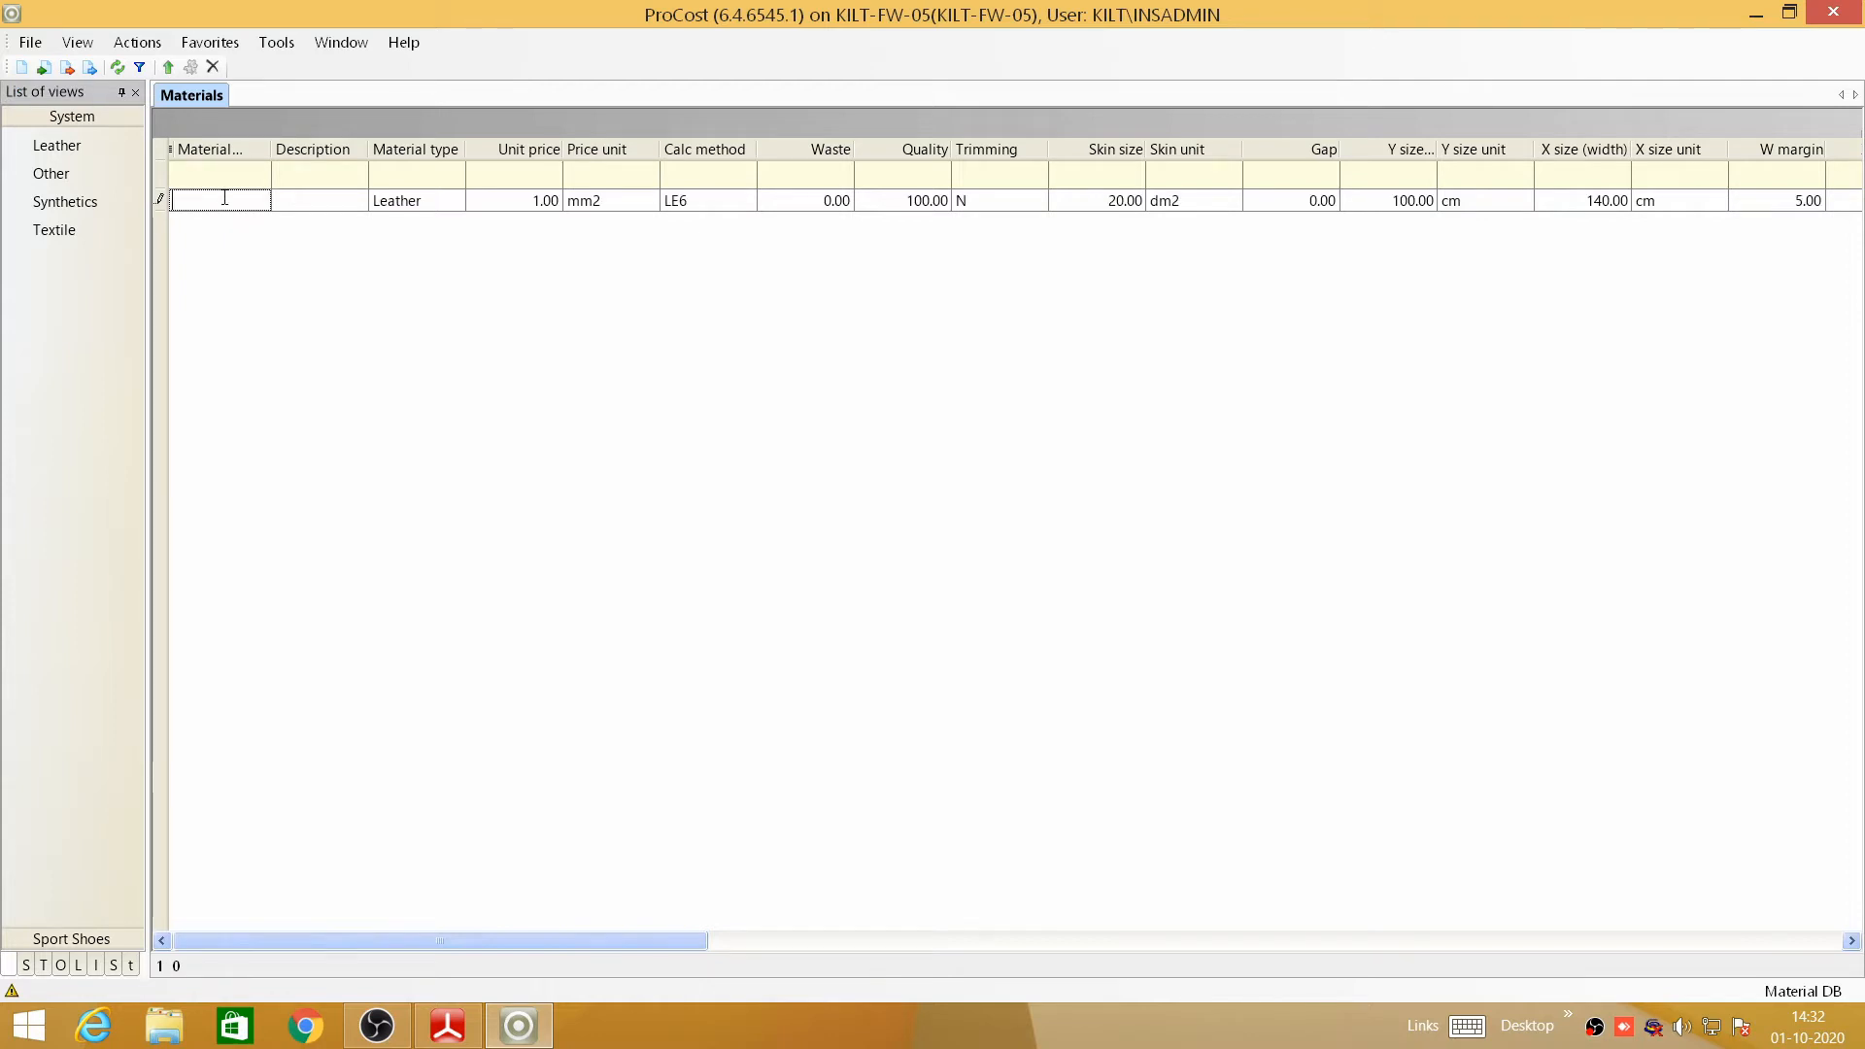
{"action": "type", "text": "Spo"}
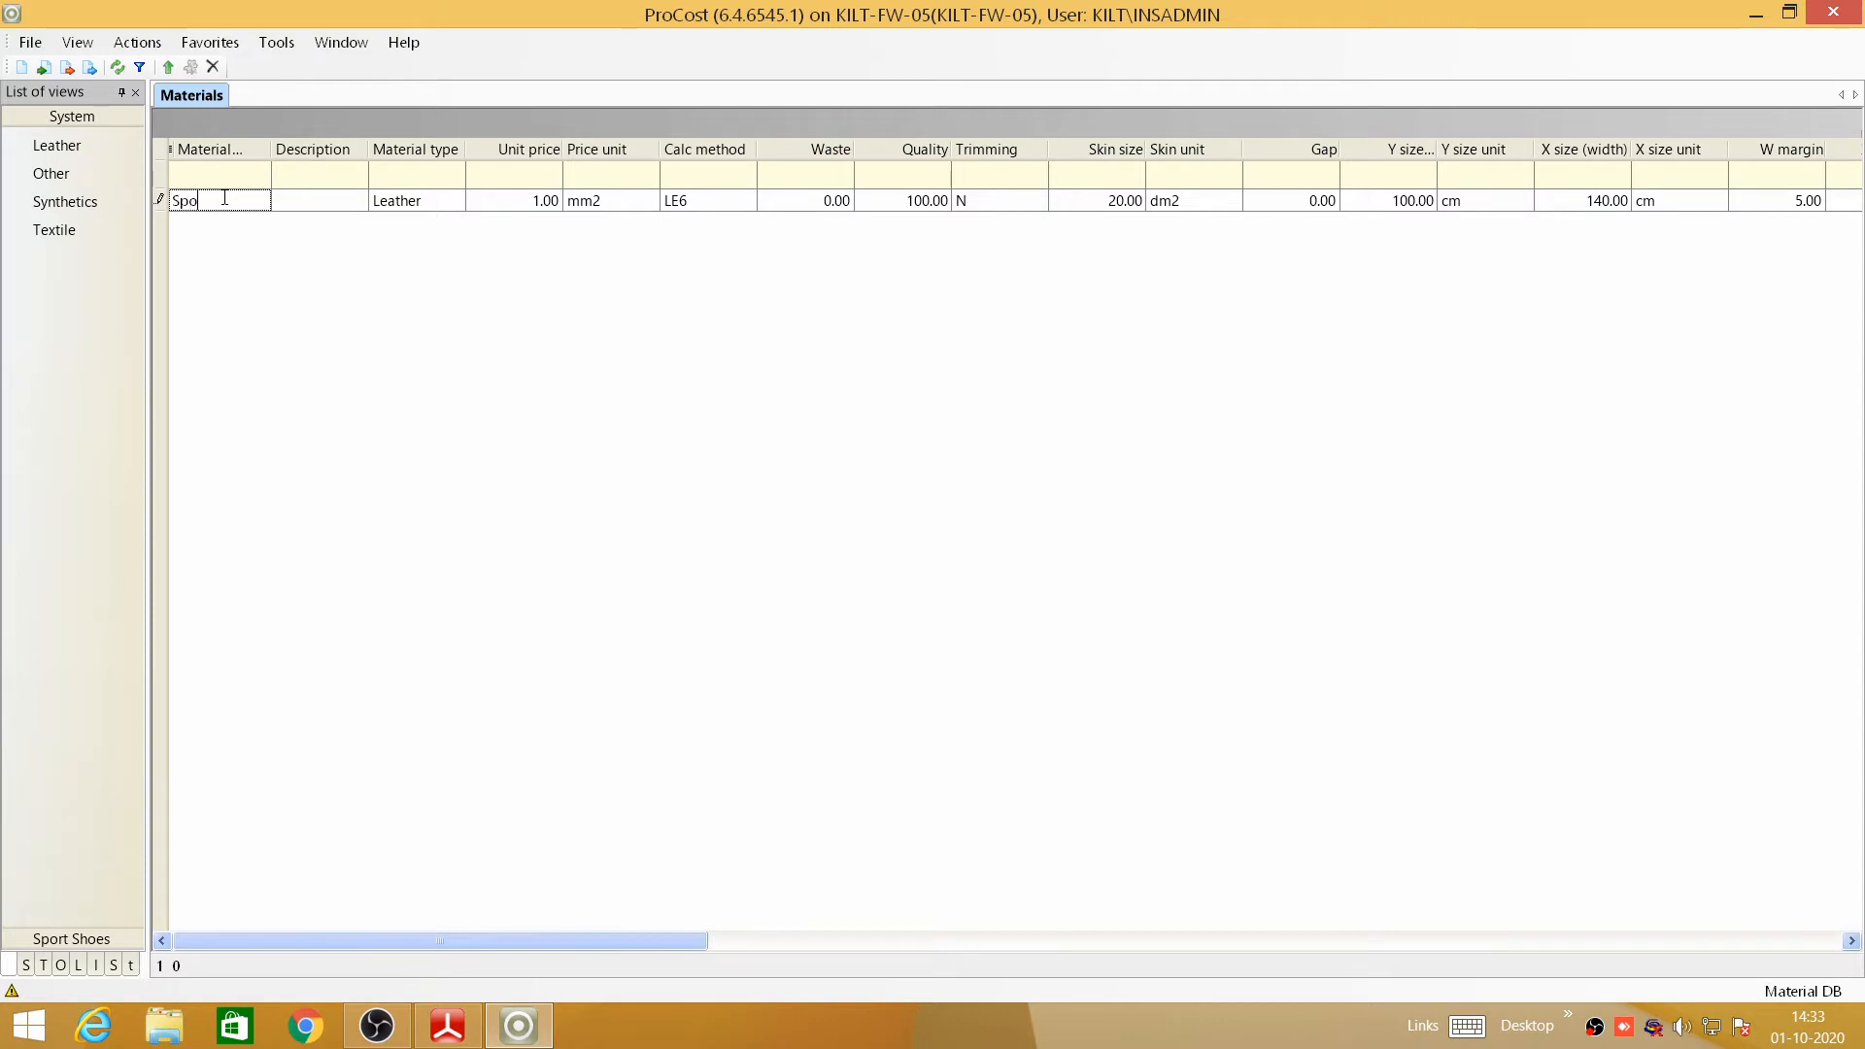
{"action": "type", "text": "rt shoe upper"}
{"action": "left_click", "coordinate": [312, 202]}
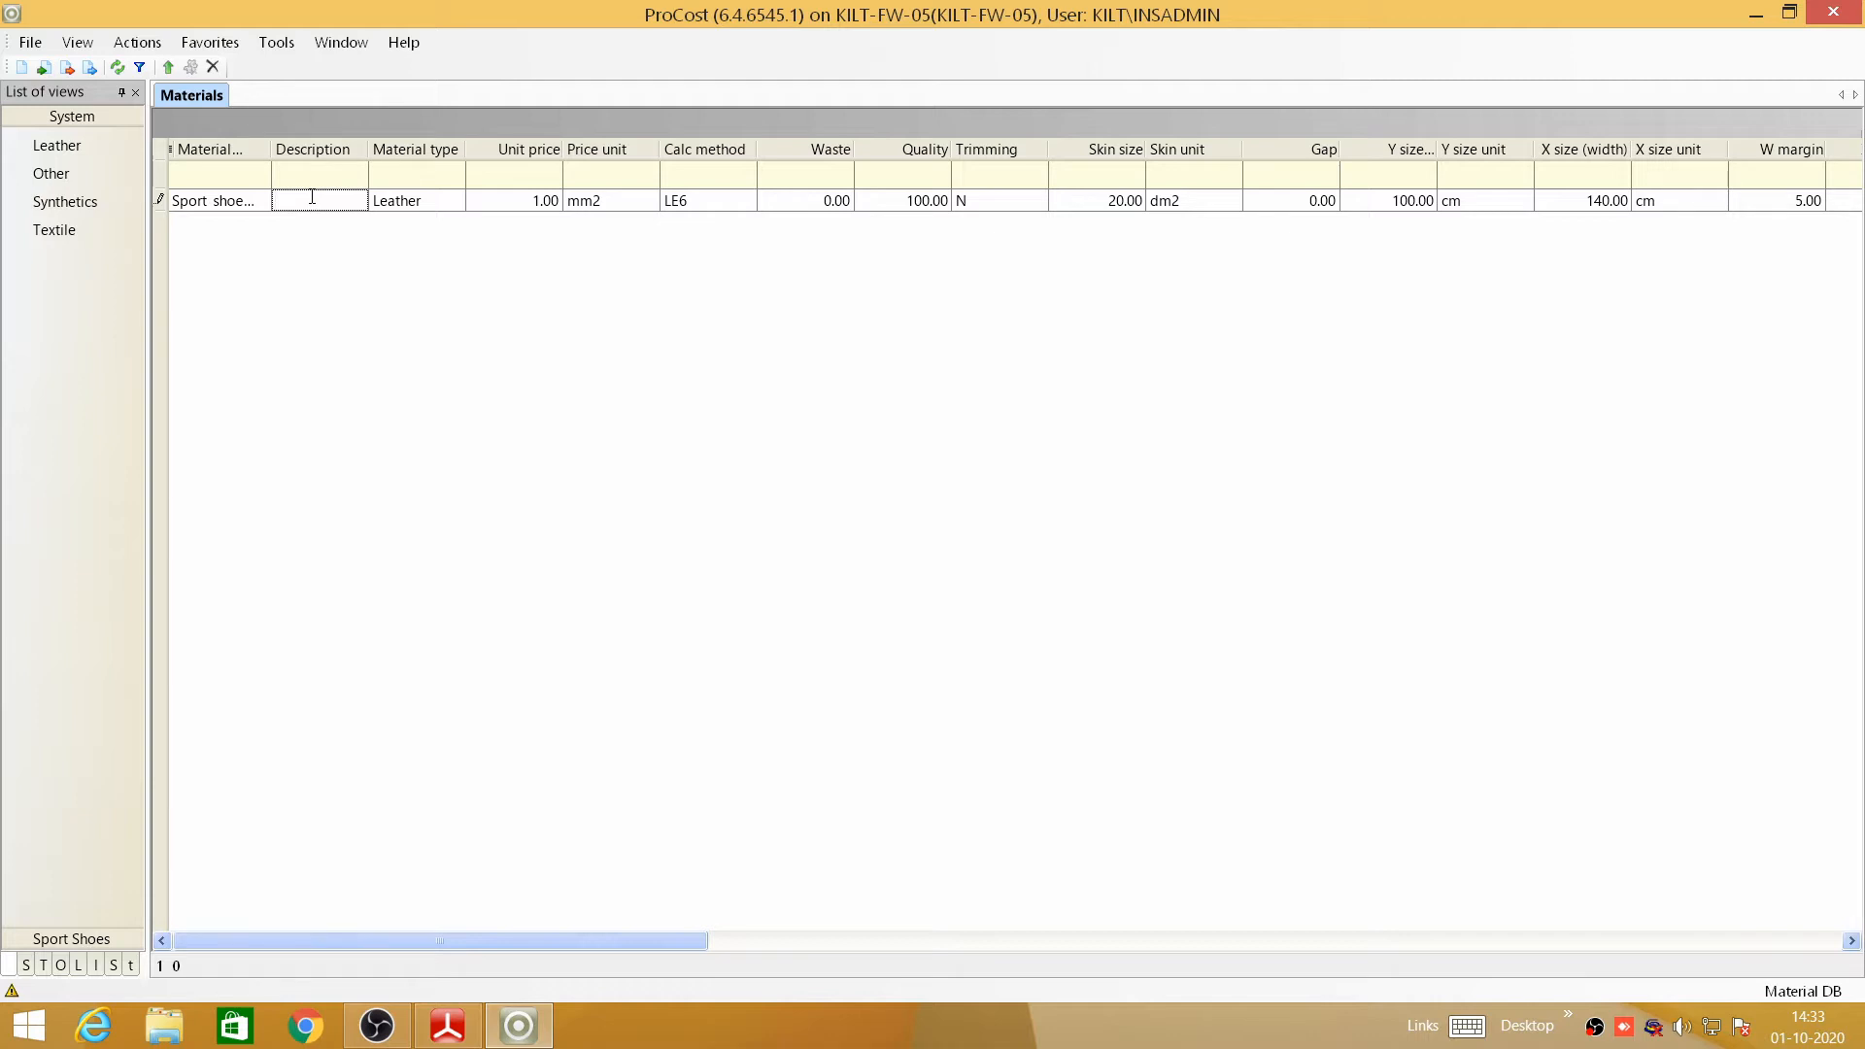
{"action": "type", "text": "Nubuck leather"}
- Set the material's unit price to 90 and its price unit to SF2
{"action": "left_click", "coordinate": [550, 206]}
{"action": "left_click", "coordinate": [551, 205]}
{"action": "type", "text": "90"}
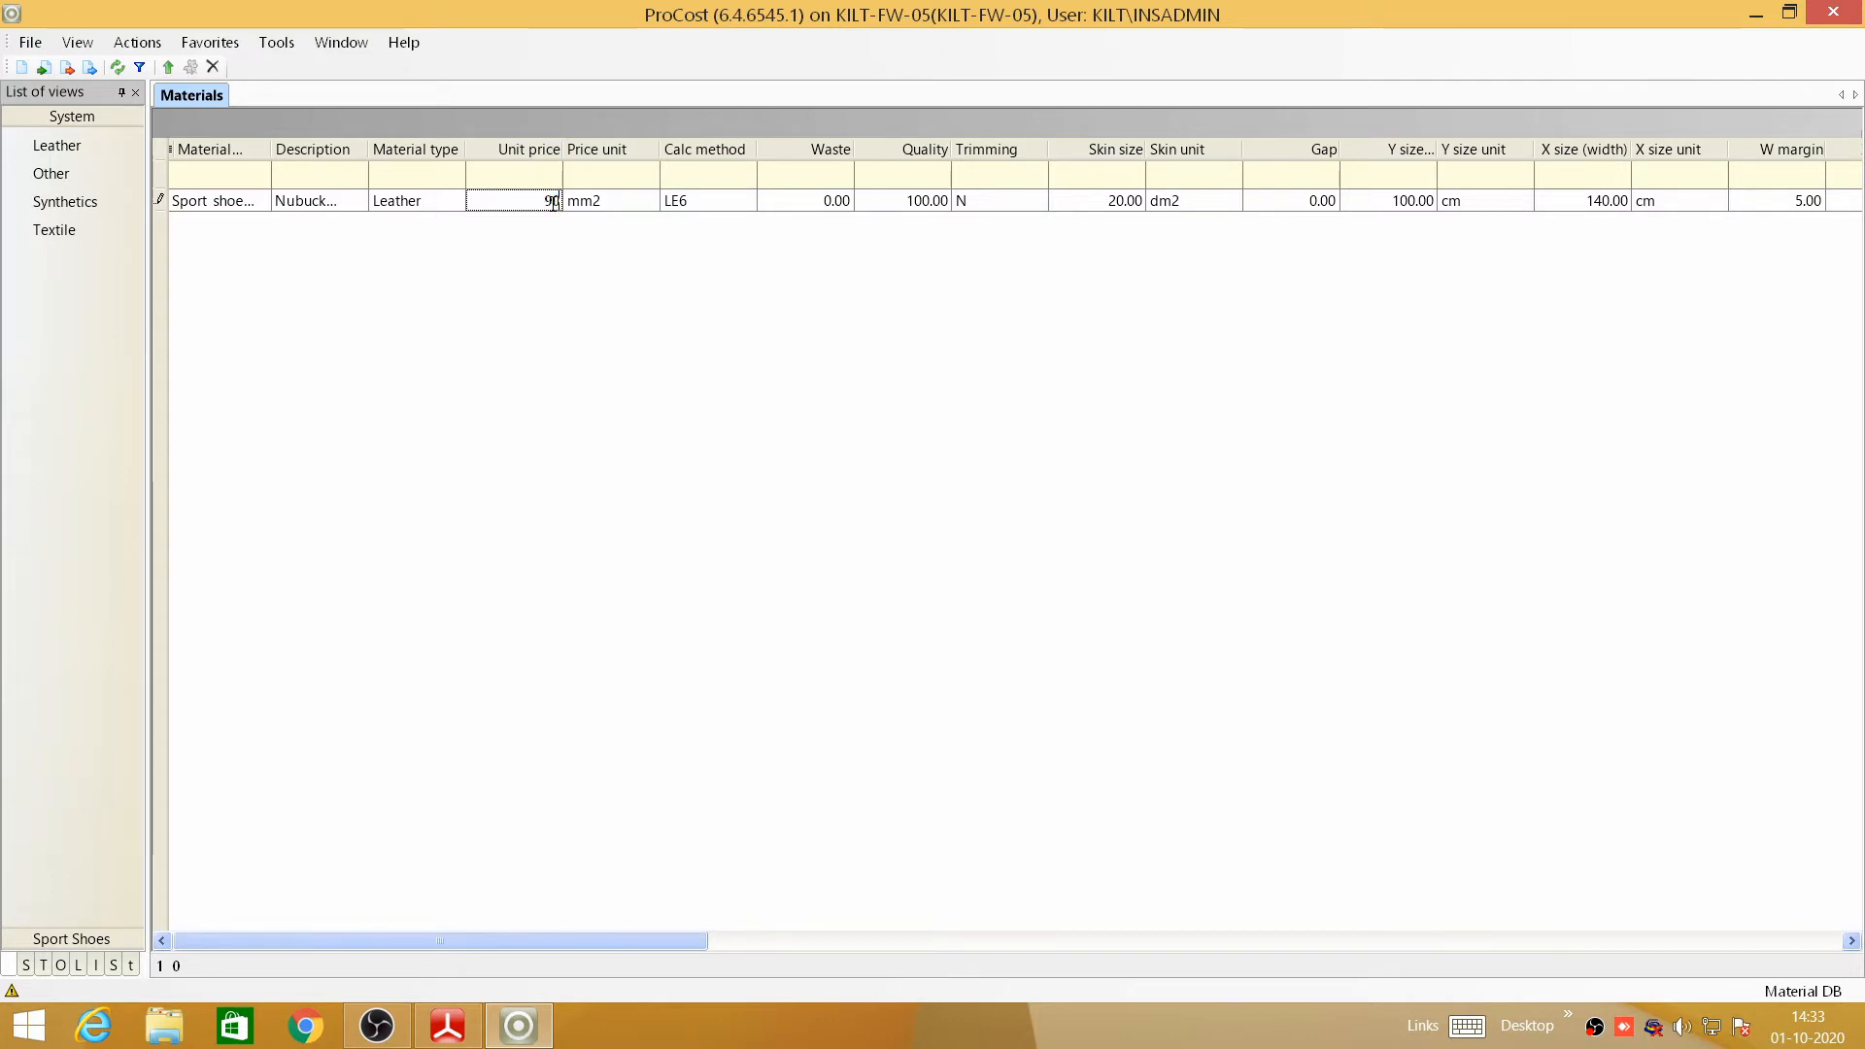
{"action": "left_click", "coordinate": [639, 205]}
{"action": "left_click", "coordinate": [648, 202]}
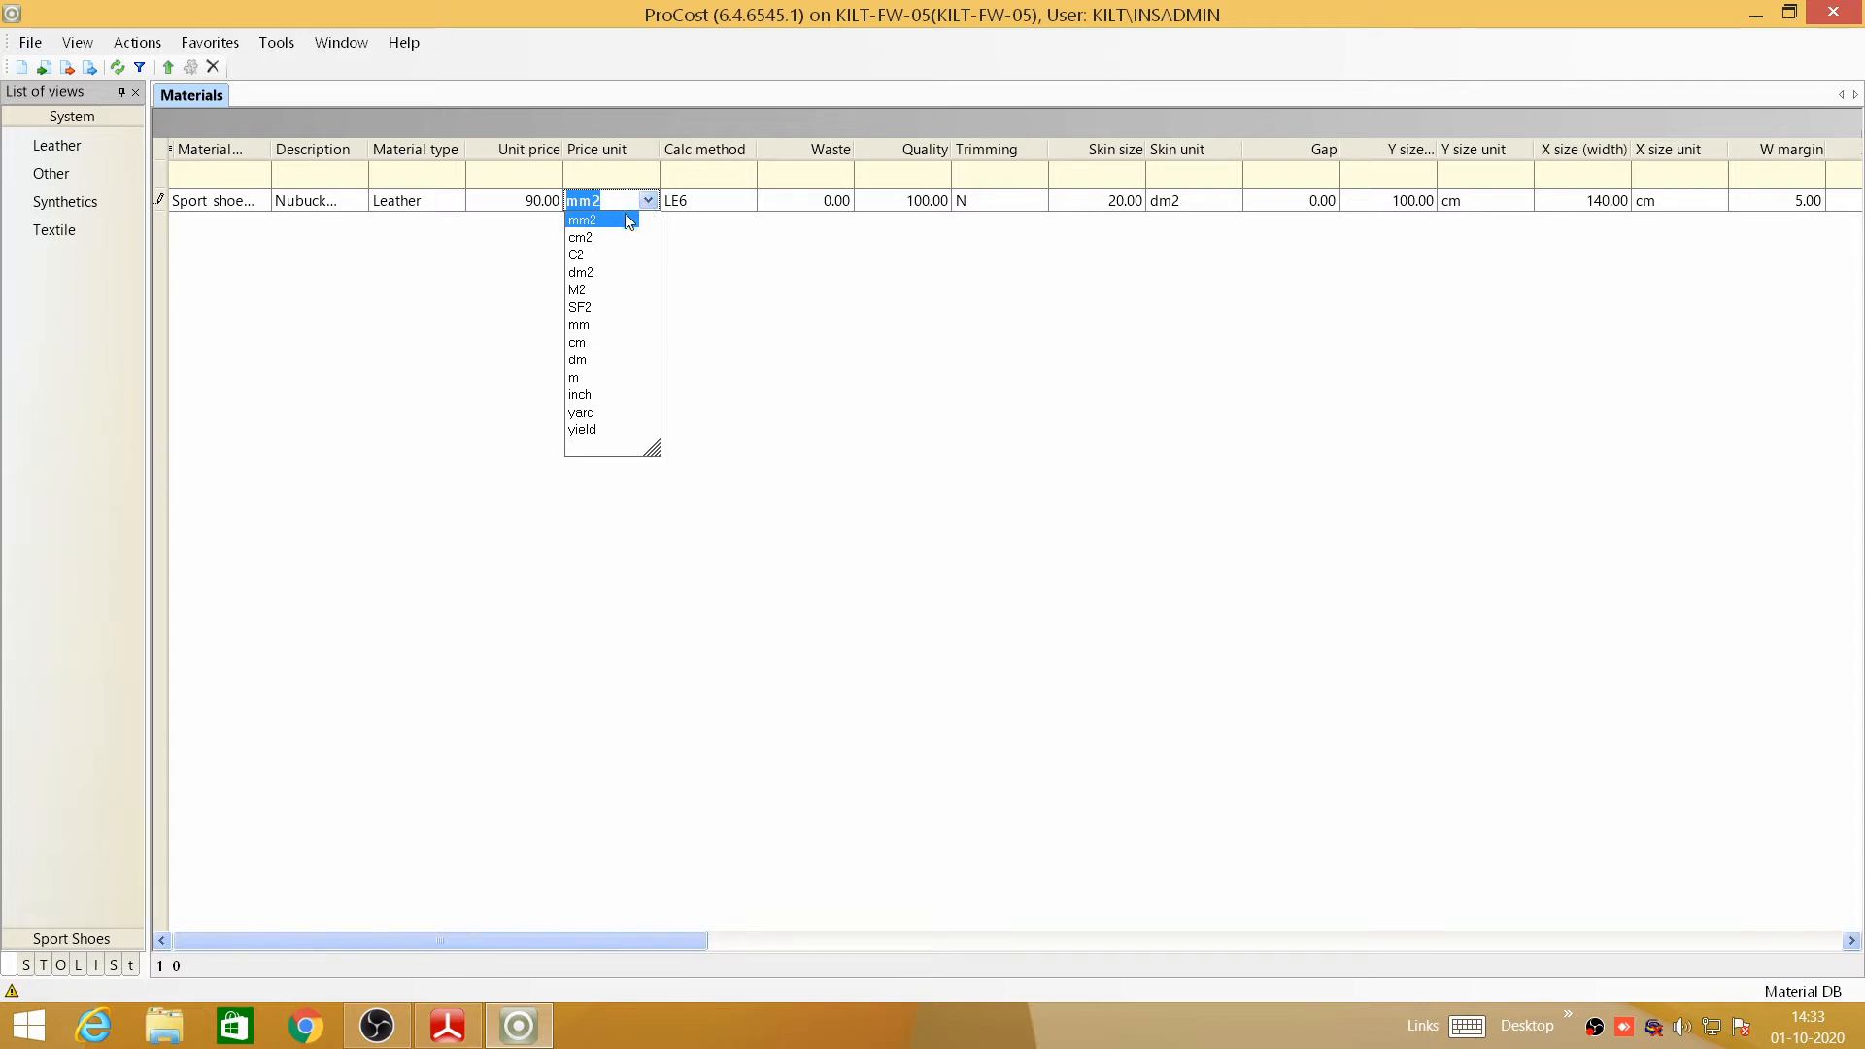
{"action": "left_click", "coordinate": [612, 307]}
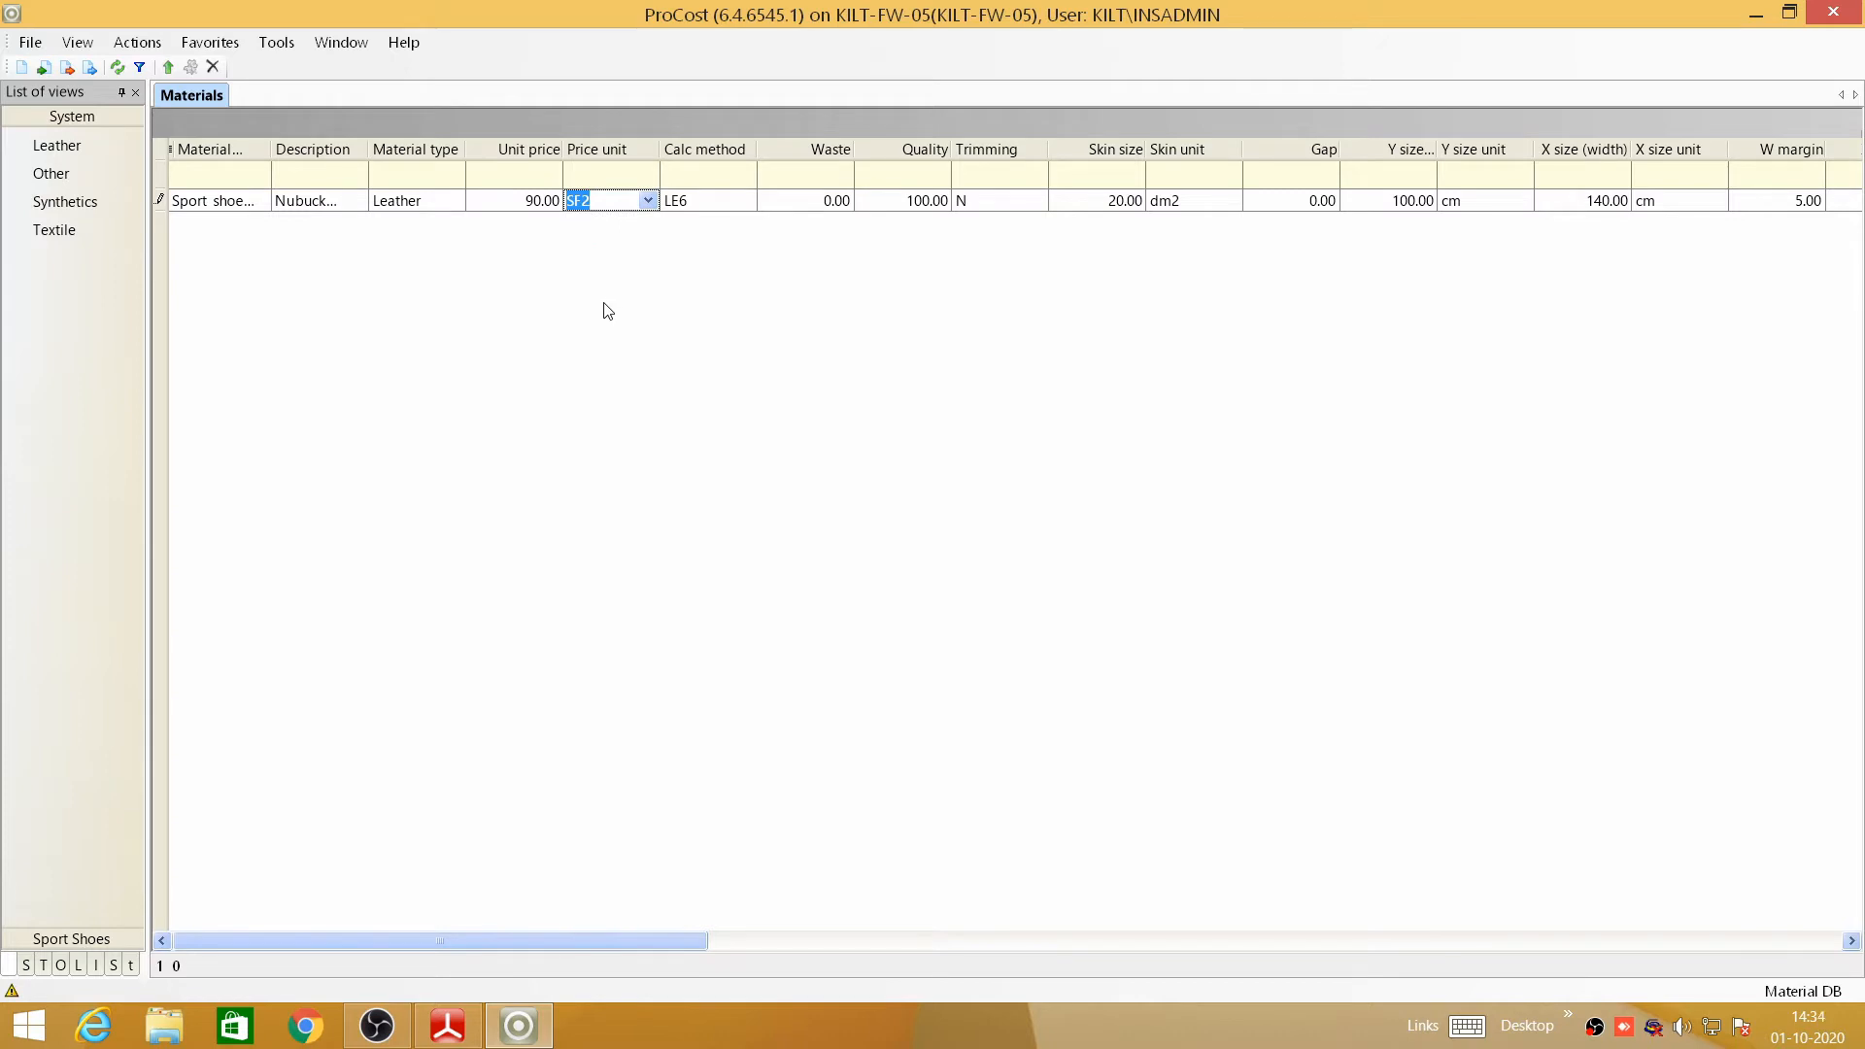
- Set the material's calculation method to ALP and its waste to 10
{"action": "left_click", "coordinate": [724, 203]}
{"action": "left_click", "coordinate": [746, 202]}
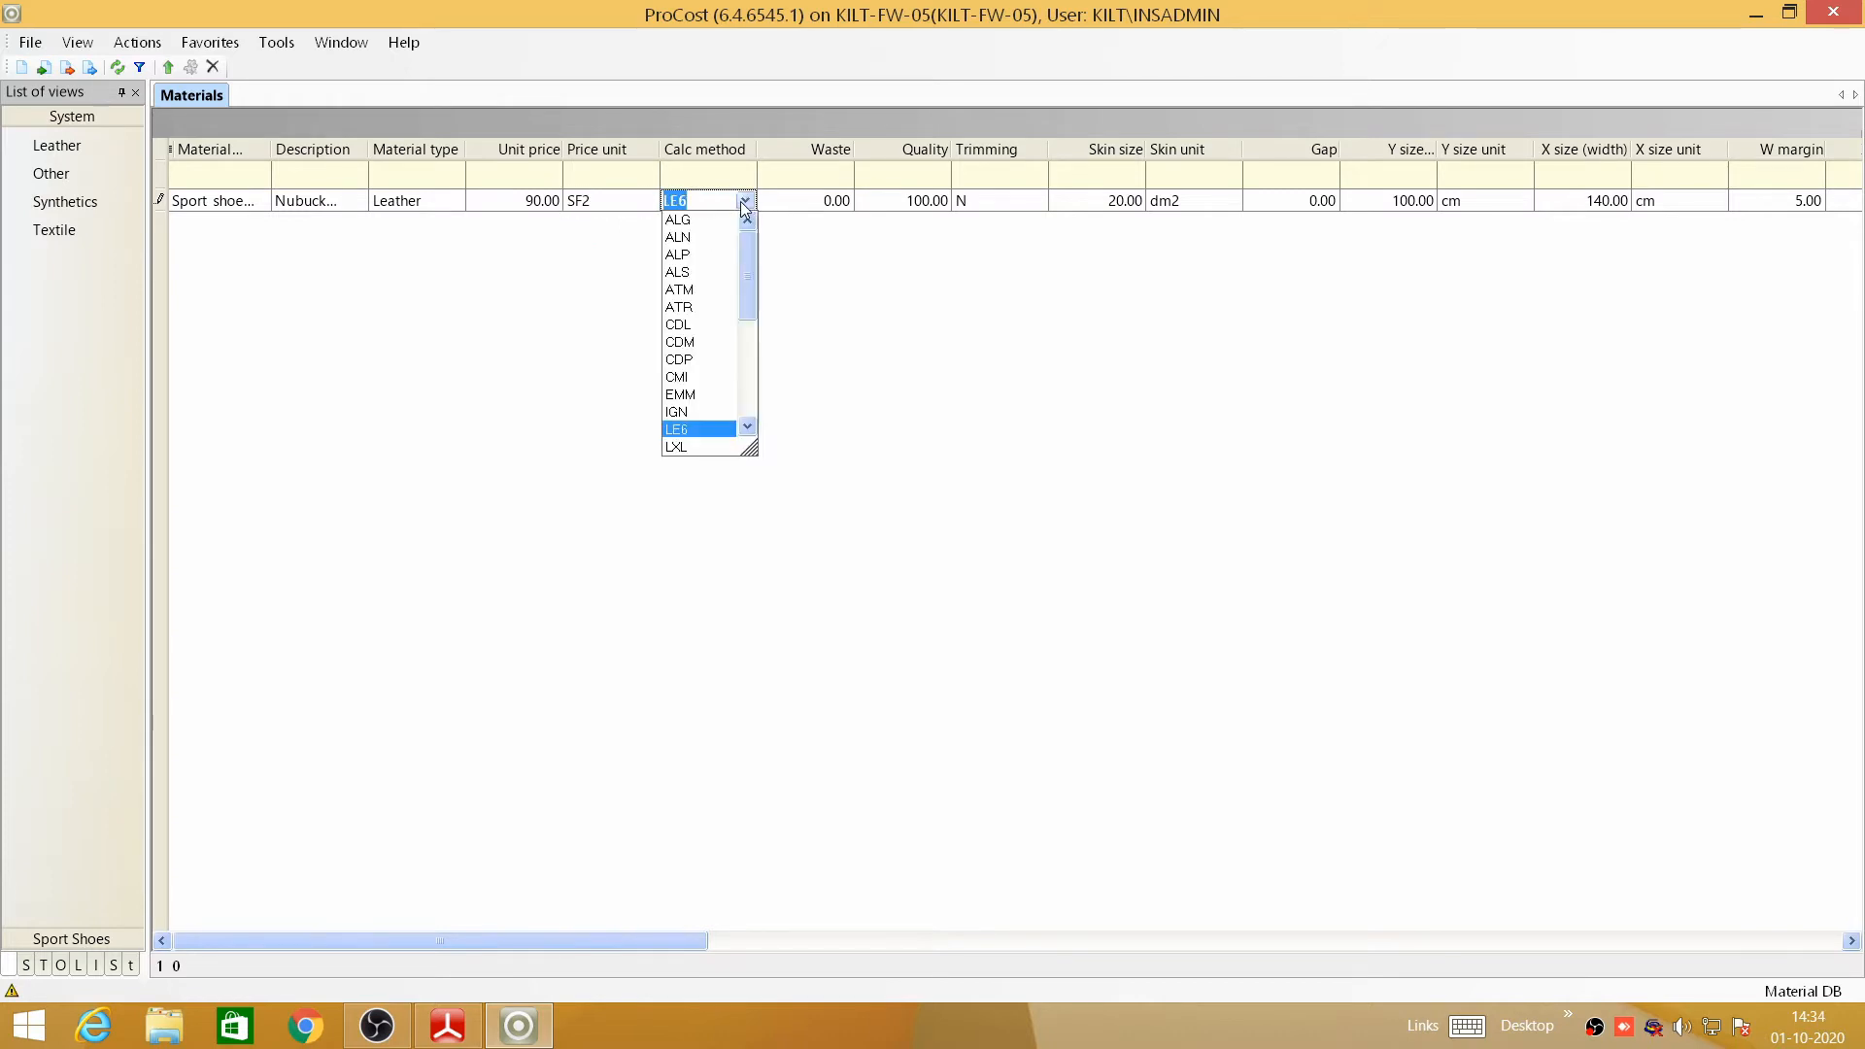
{"action": "left_click", "coordinate": [694, 255]}
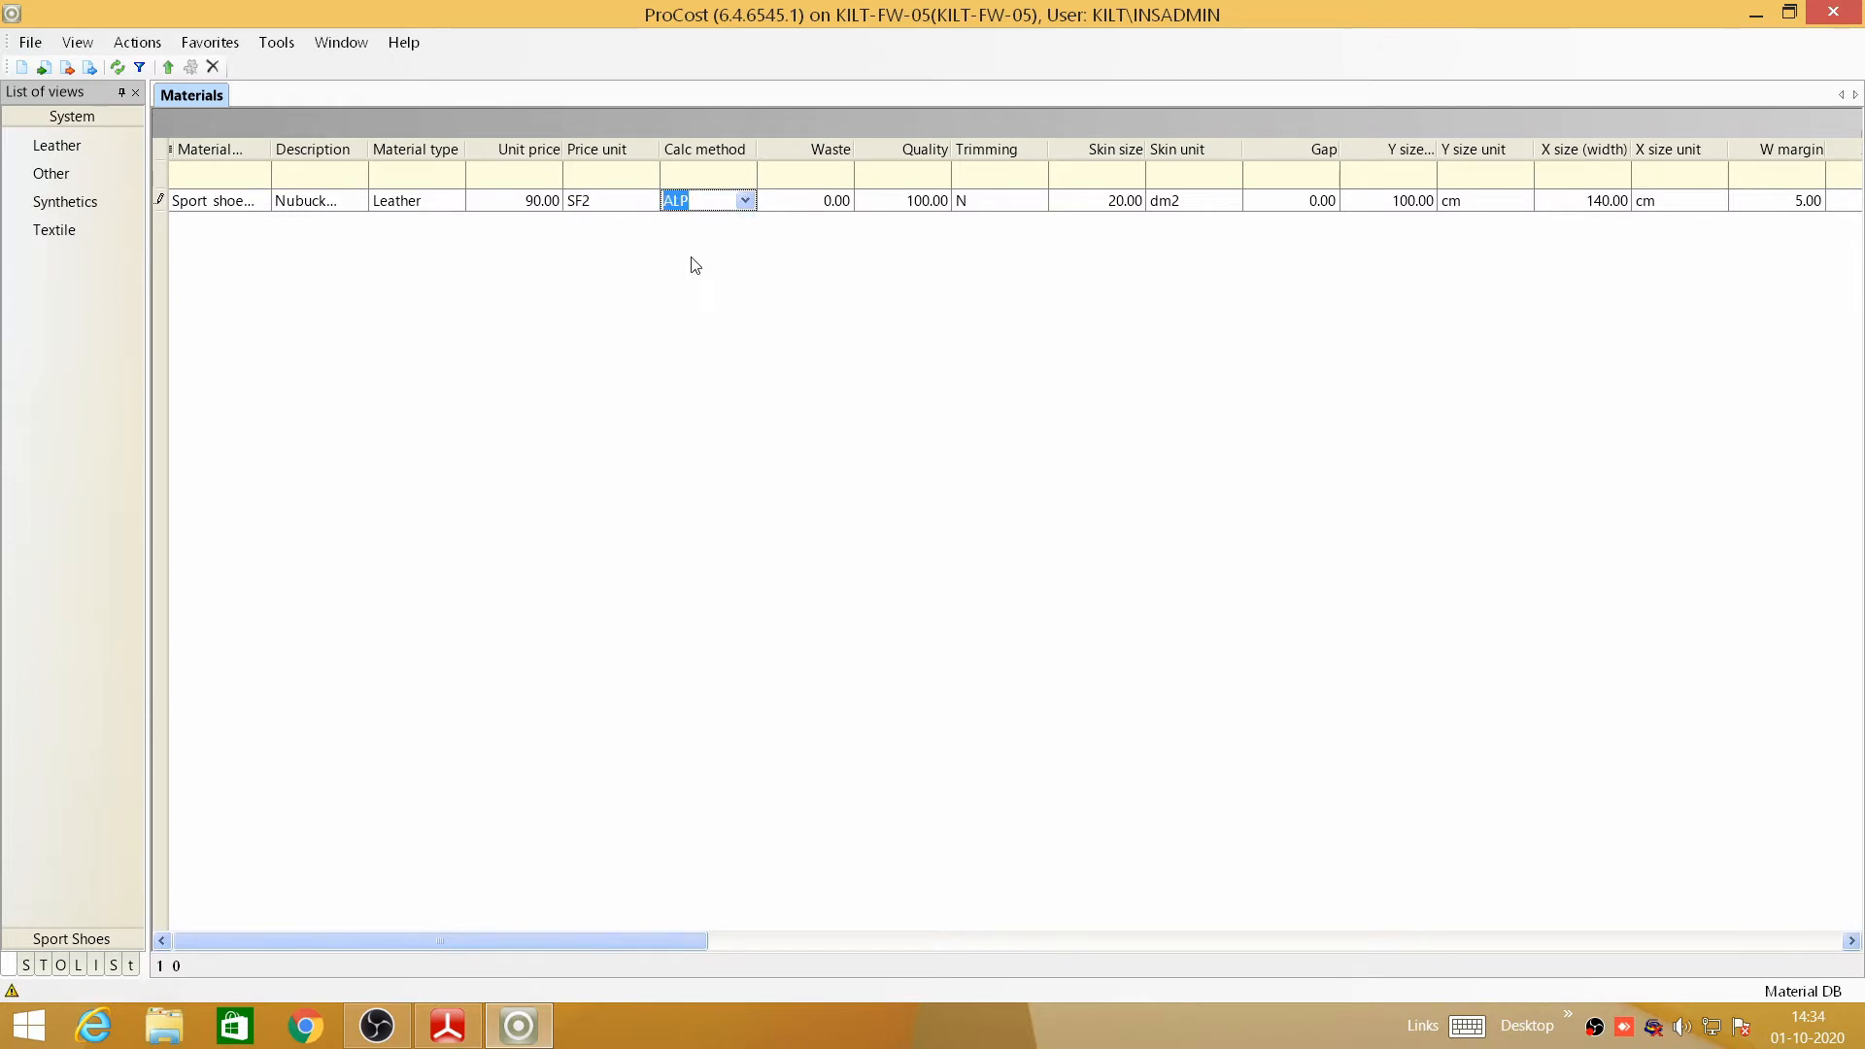
{"action": "left_click", "coordinate": [822, 212]}
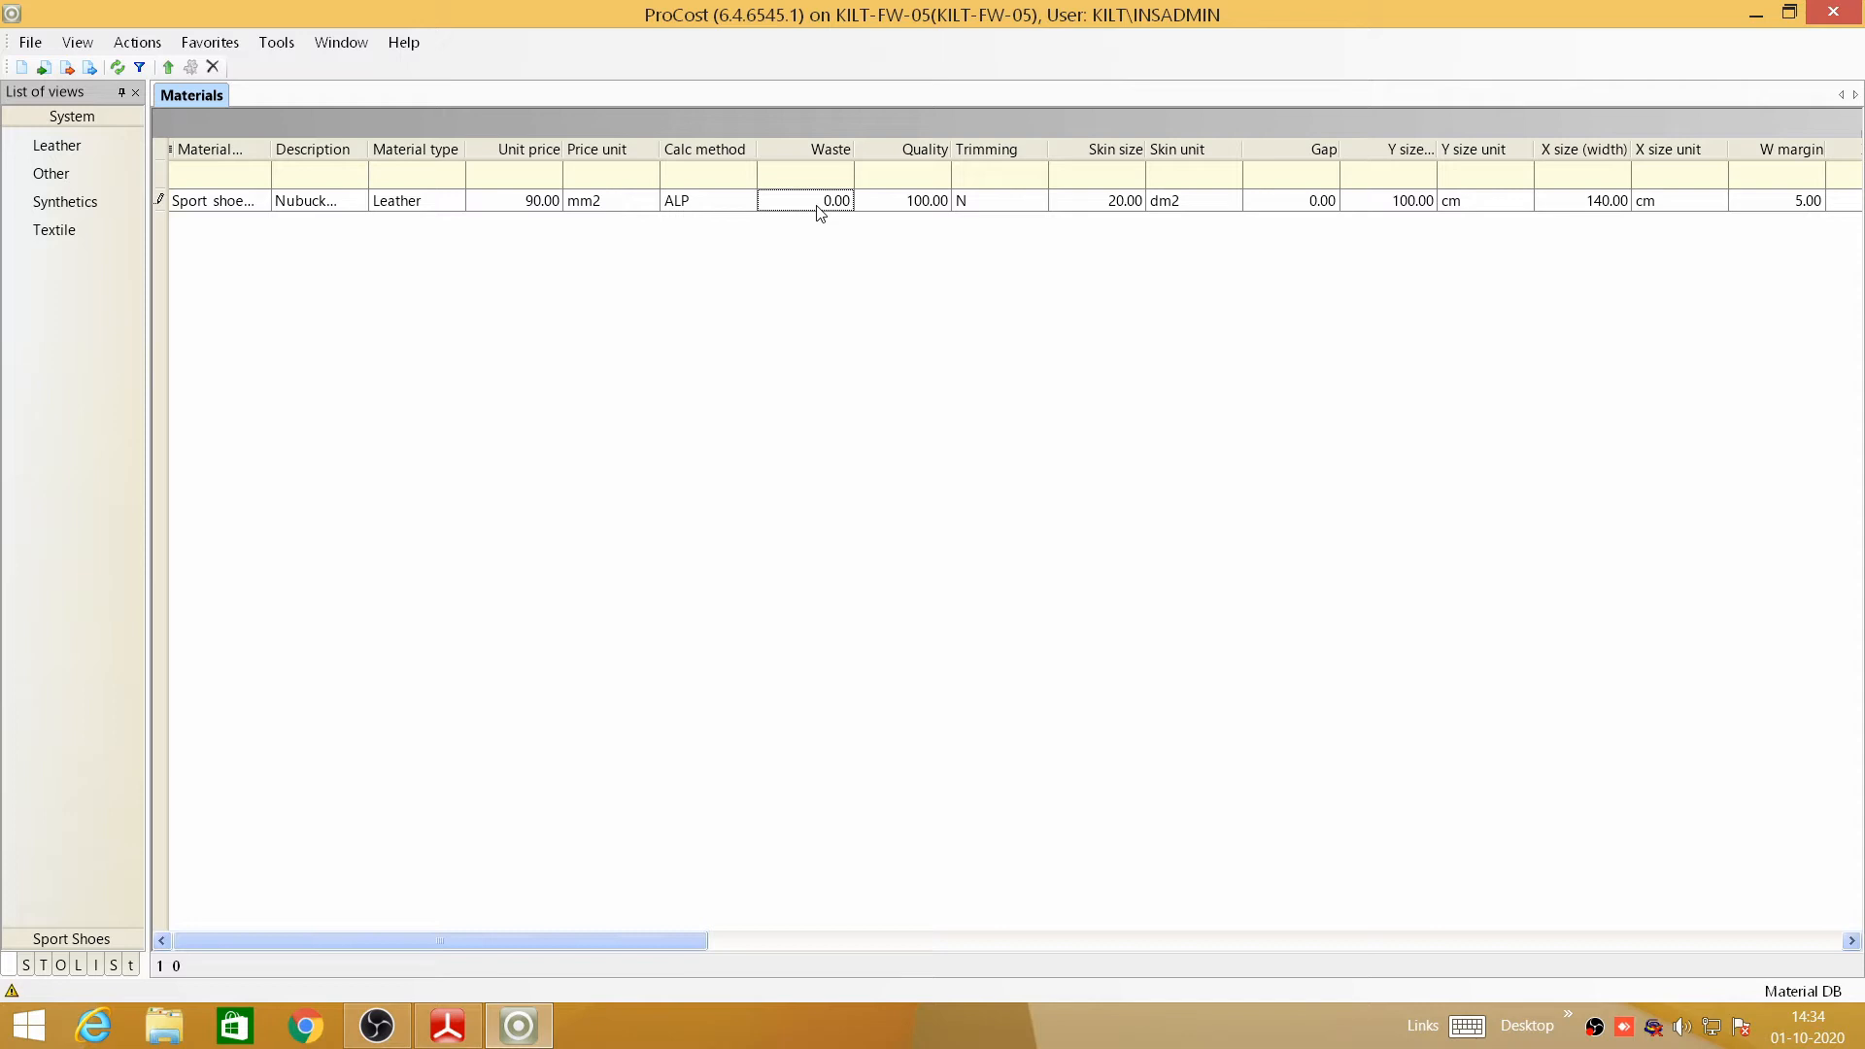
{"action": "left_click", "coordinate": [817, 205]}
{"action": "type", "text": "10"}
- Change the trimming option of the leather material to T
{"action": "left_click", "coordinate": [1028, 204]}
{"action": "left_click", "coordinate": [1031, 202]}
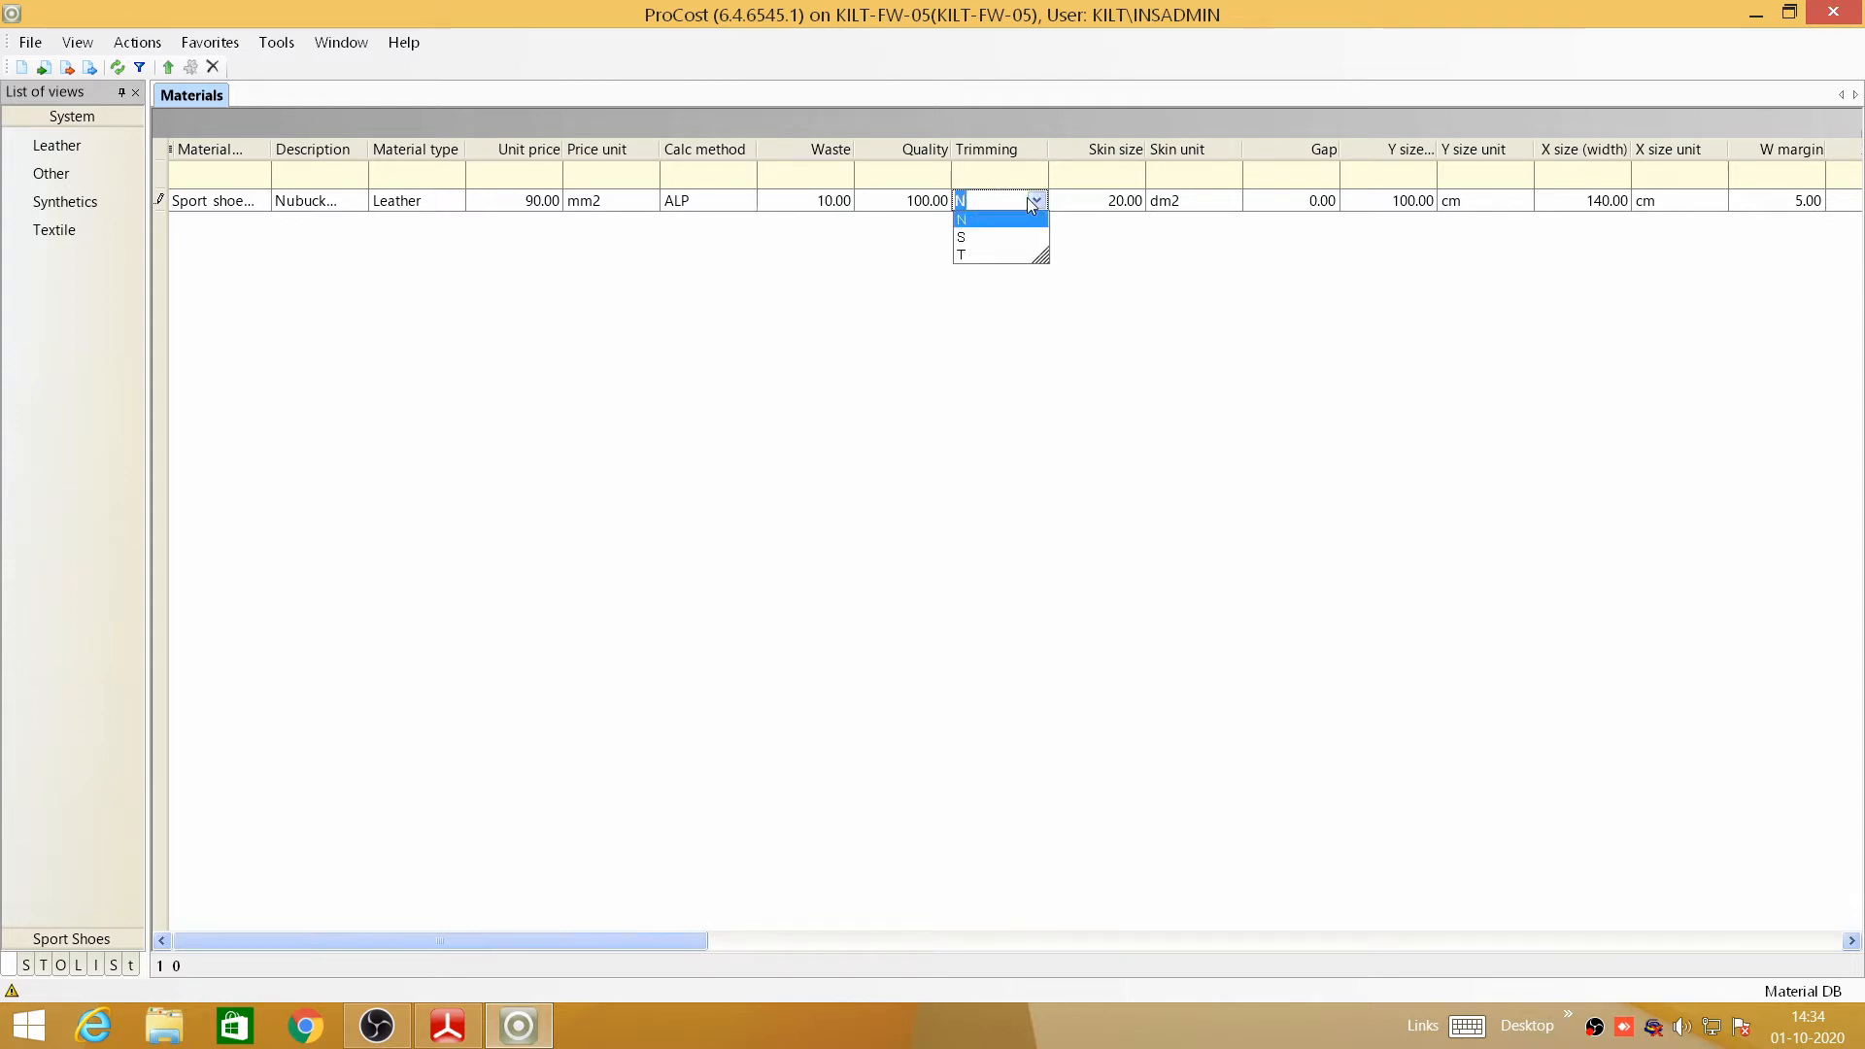
{"action": "left_click", "coordinate": [986, 256]}
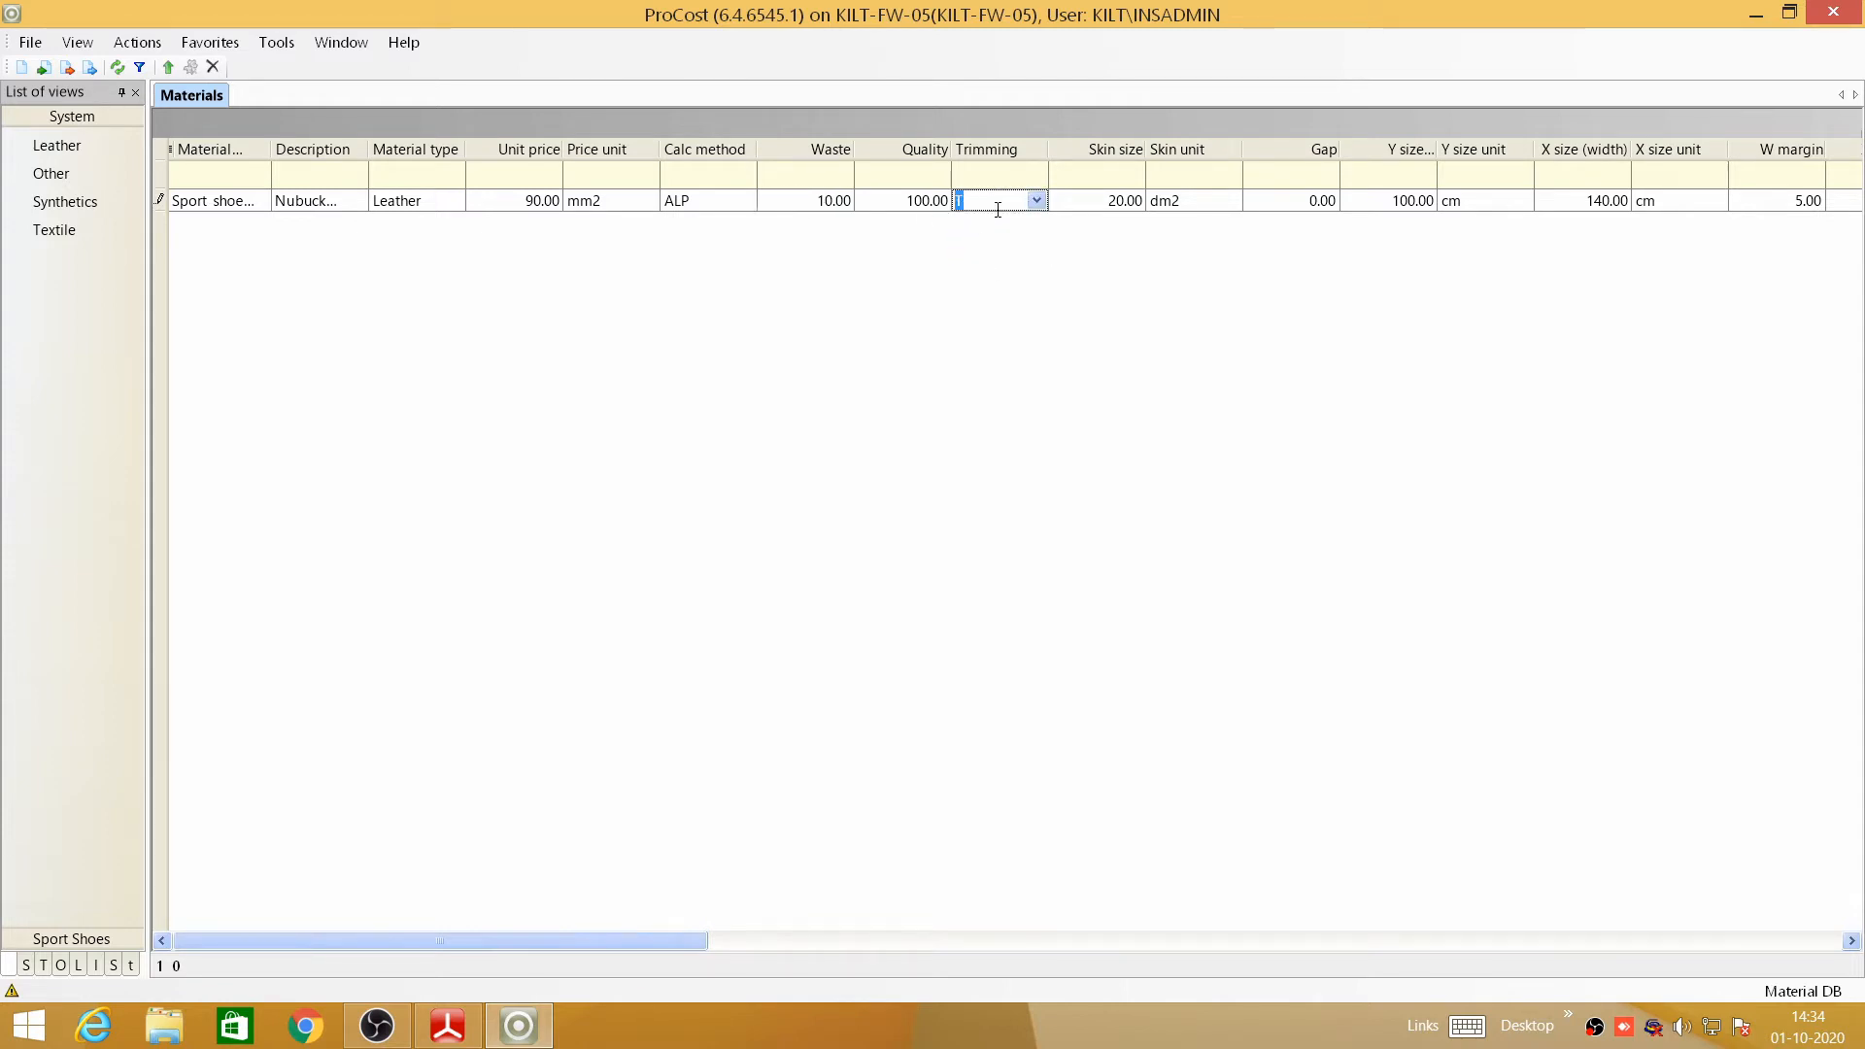
- Set the material's skin size to 9 with SF2 as the skin unit, and its gap to 1
{"action": "left_click", "coordinate": [1124, 206]}
{"action": "type", "text": "9"}
{"action": "left_click", "coordinate": [1223, 206]}
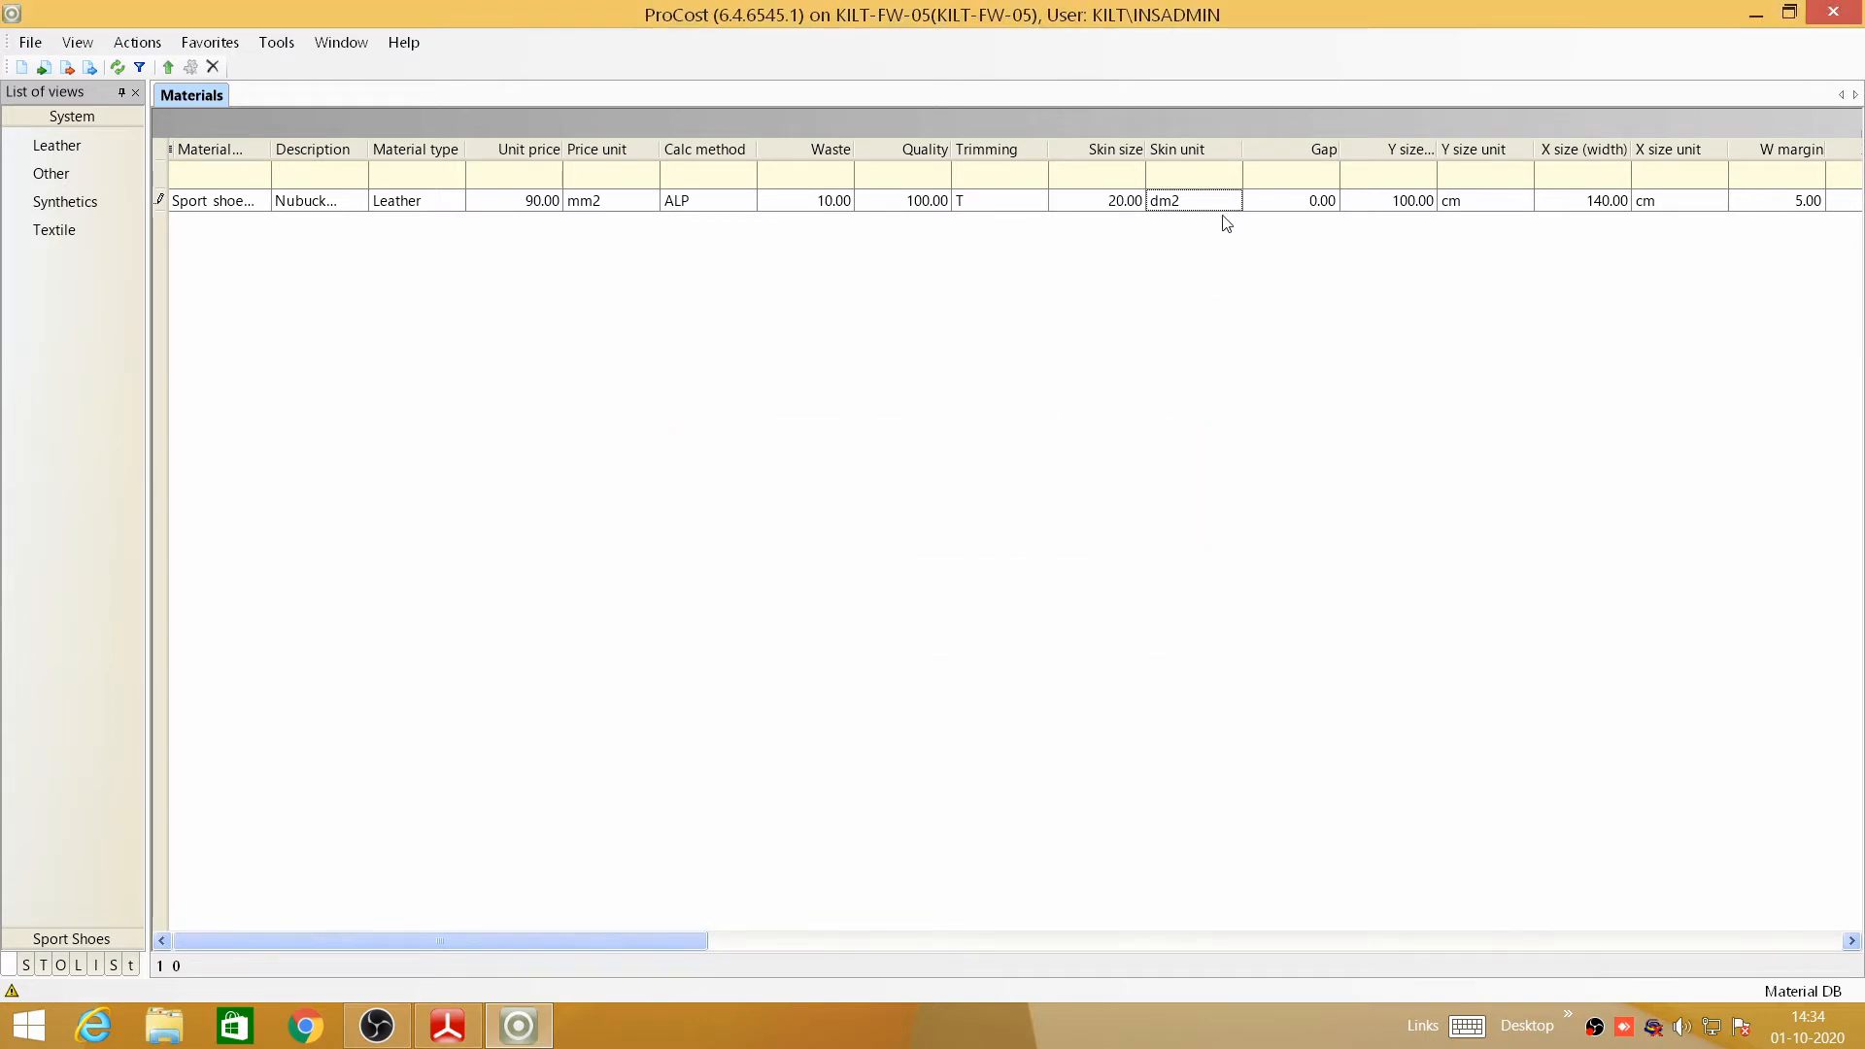
{"action": "left_click", "coordinate": [1225, 204]}
{"action": "left_click", "coordinate": [1230, 201]}
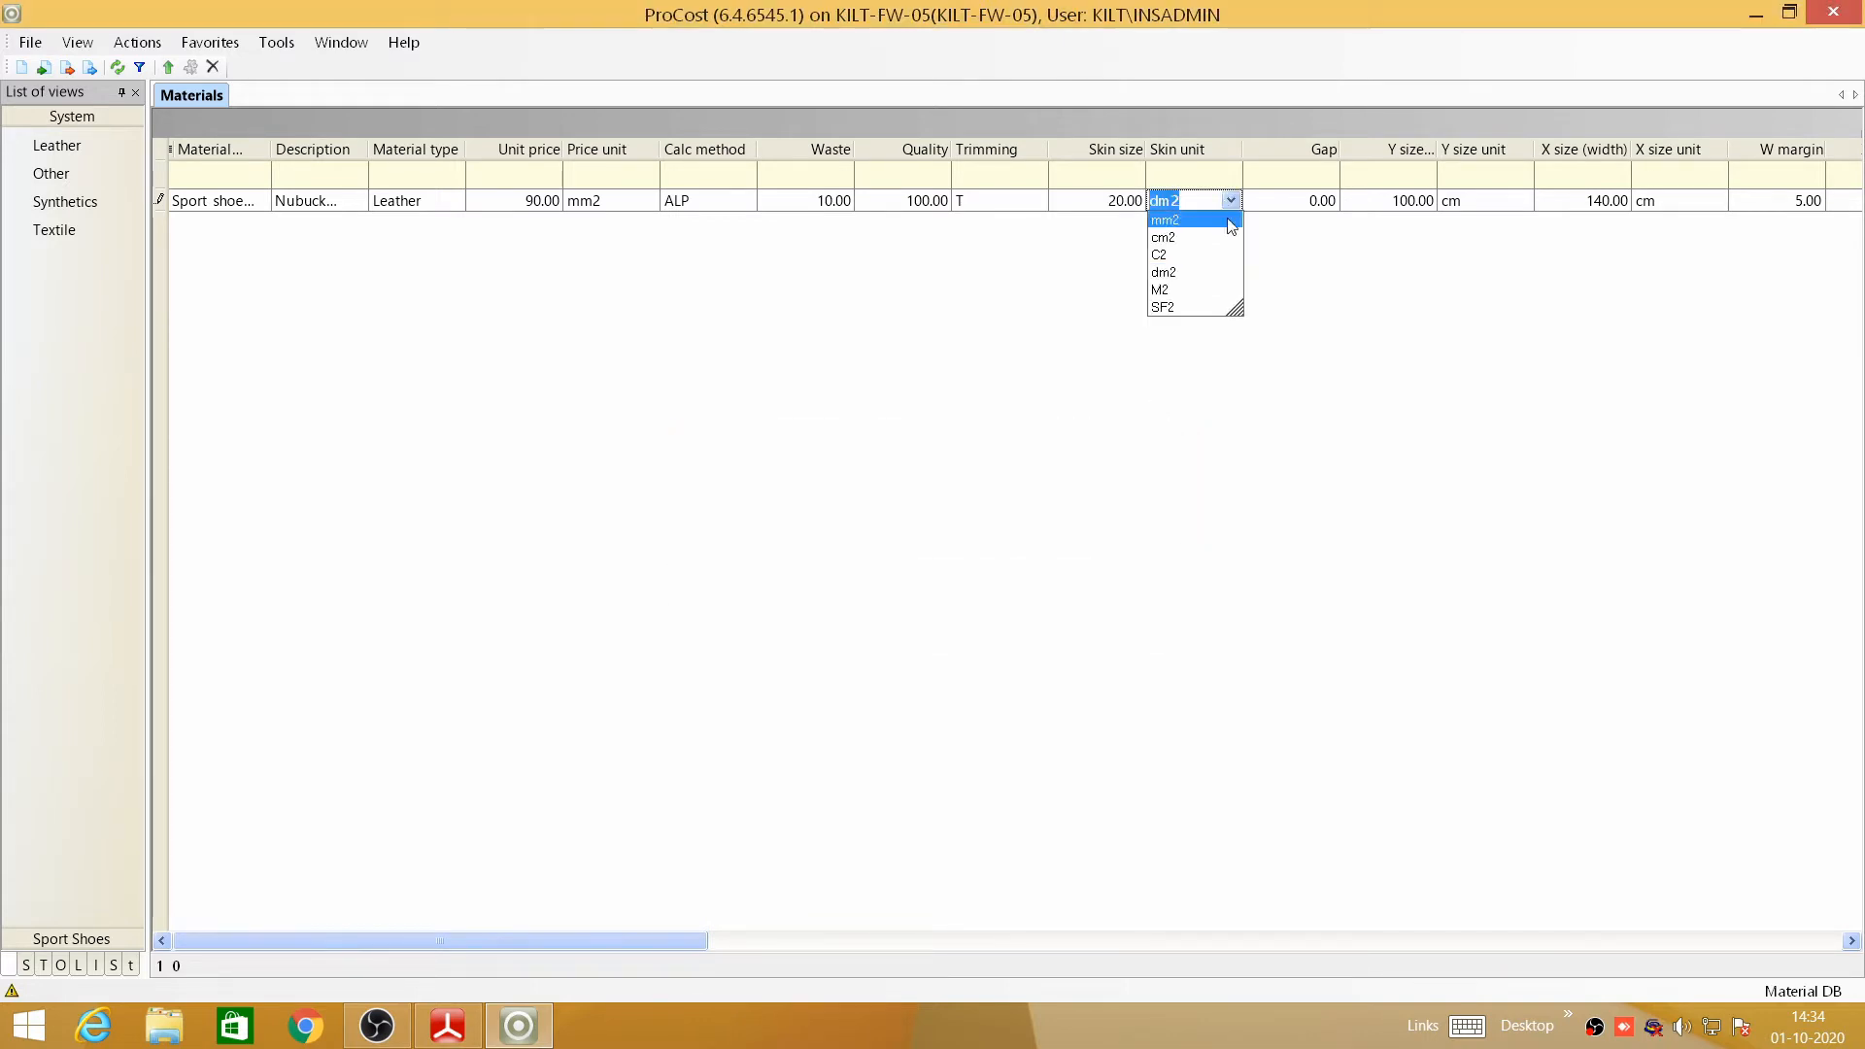
{"action": "left_click", "coordinate": [1175, 307]}
{"action": "left_click", "coordinate": [1140, 214]}
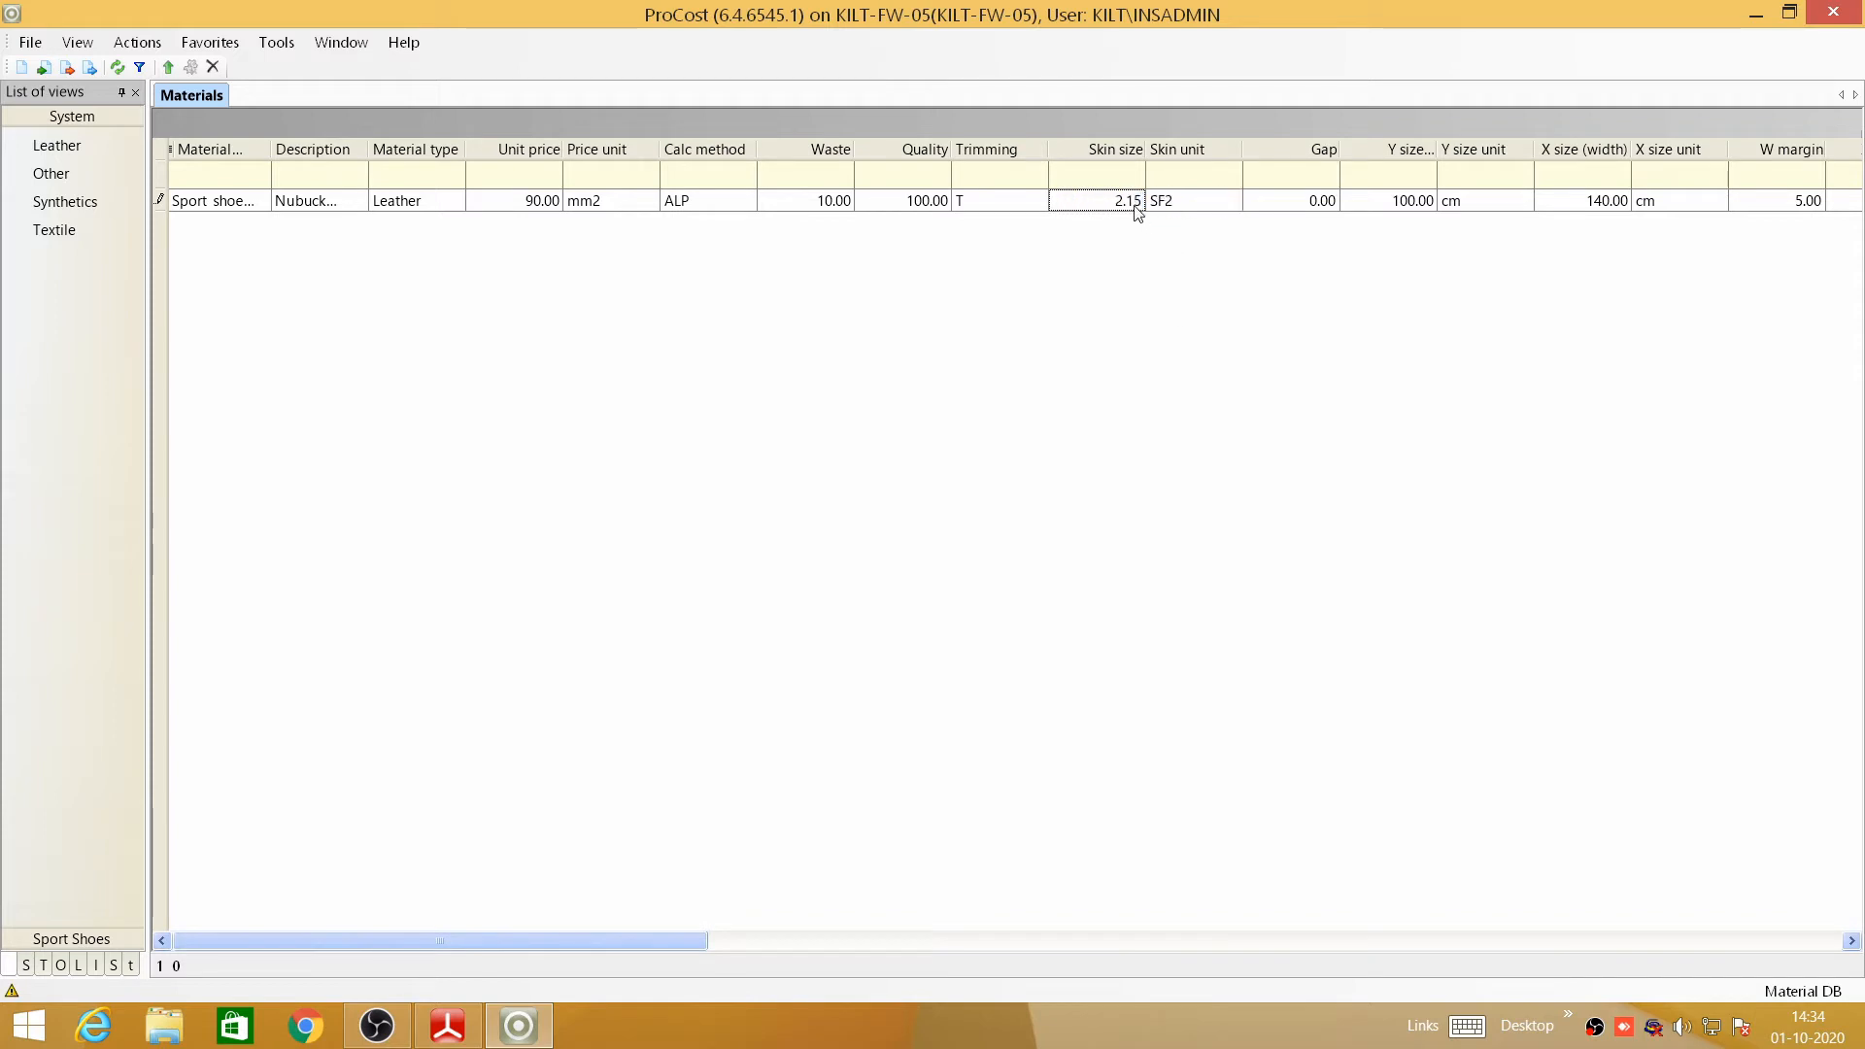
{"action": "type", "text": "9"}
{"action": "left_click", "coordinate": [1298, 211]}
{"action": "type", "text": "1"}
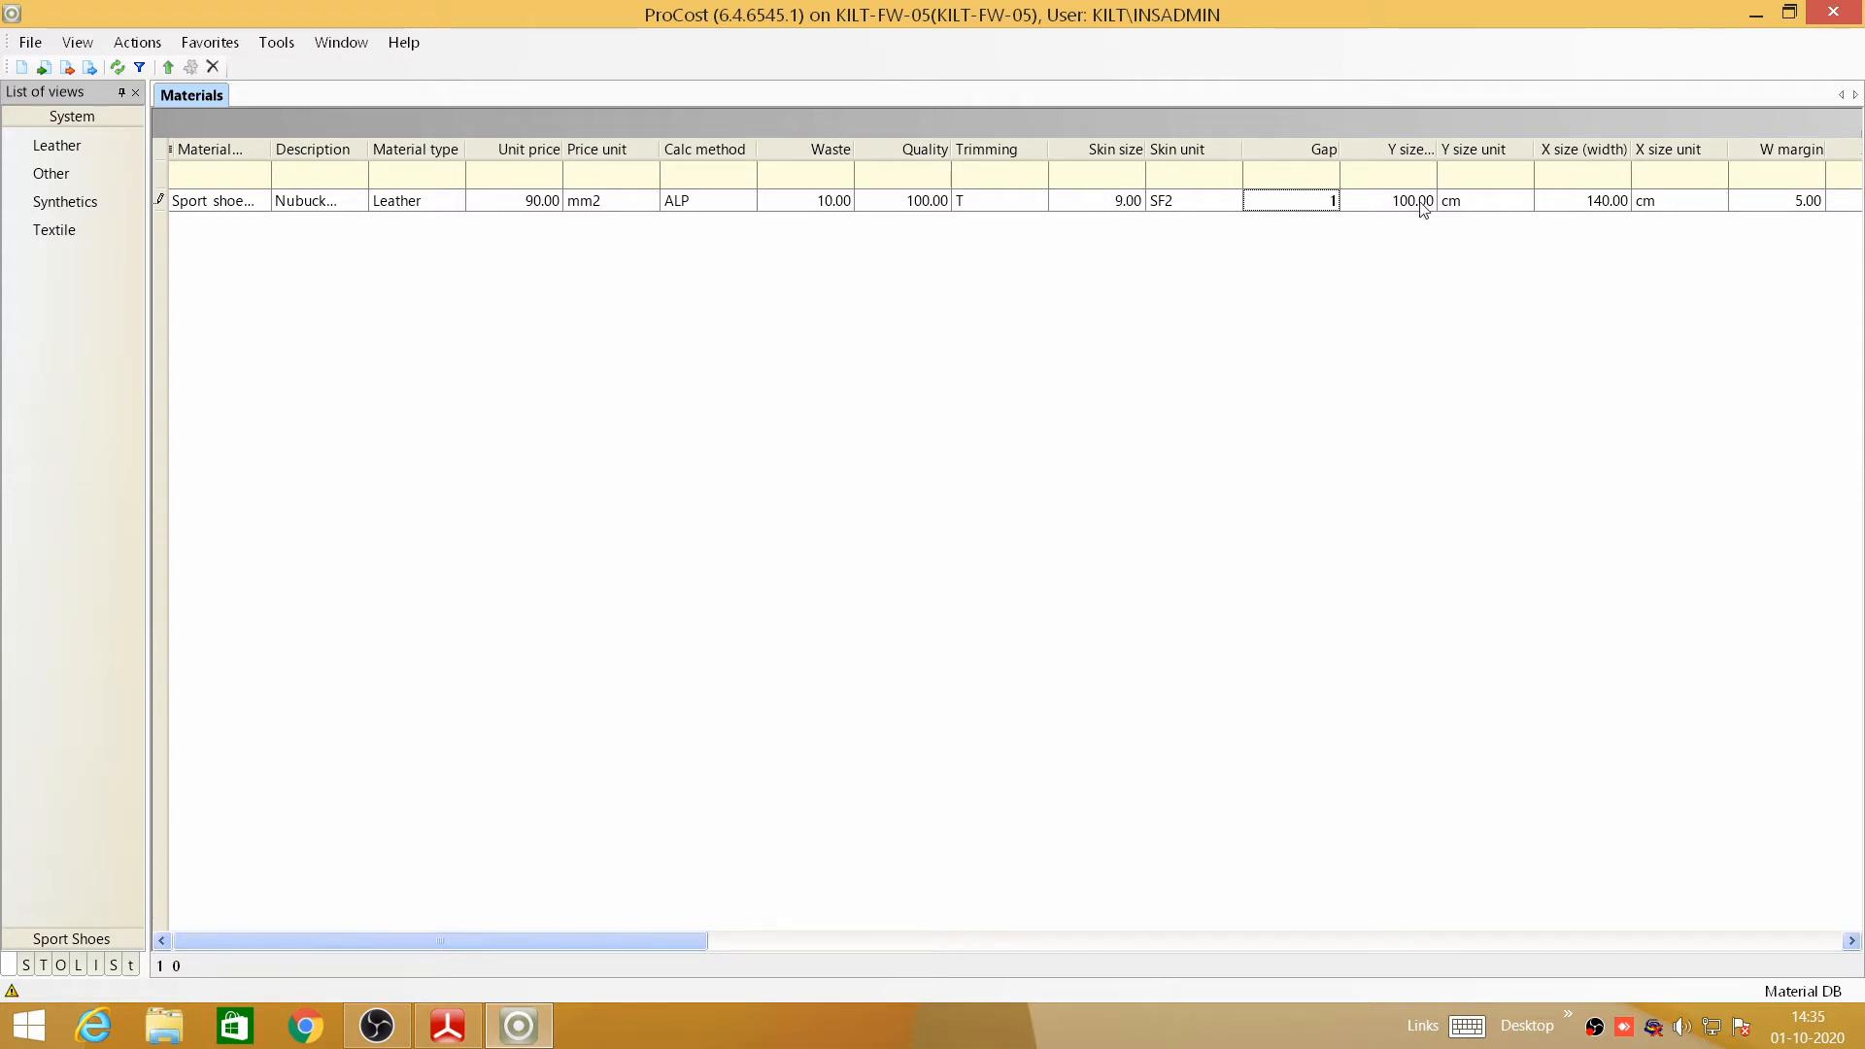
- Set the currency of the leather material to INR
{"action": "left_click_drag", "start_coordinate": [655, 934], "coordinate": [980, 964]}
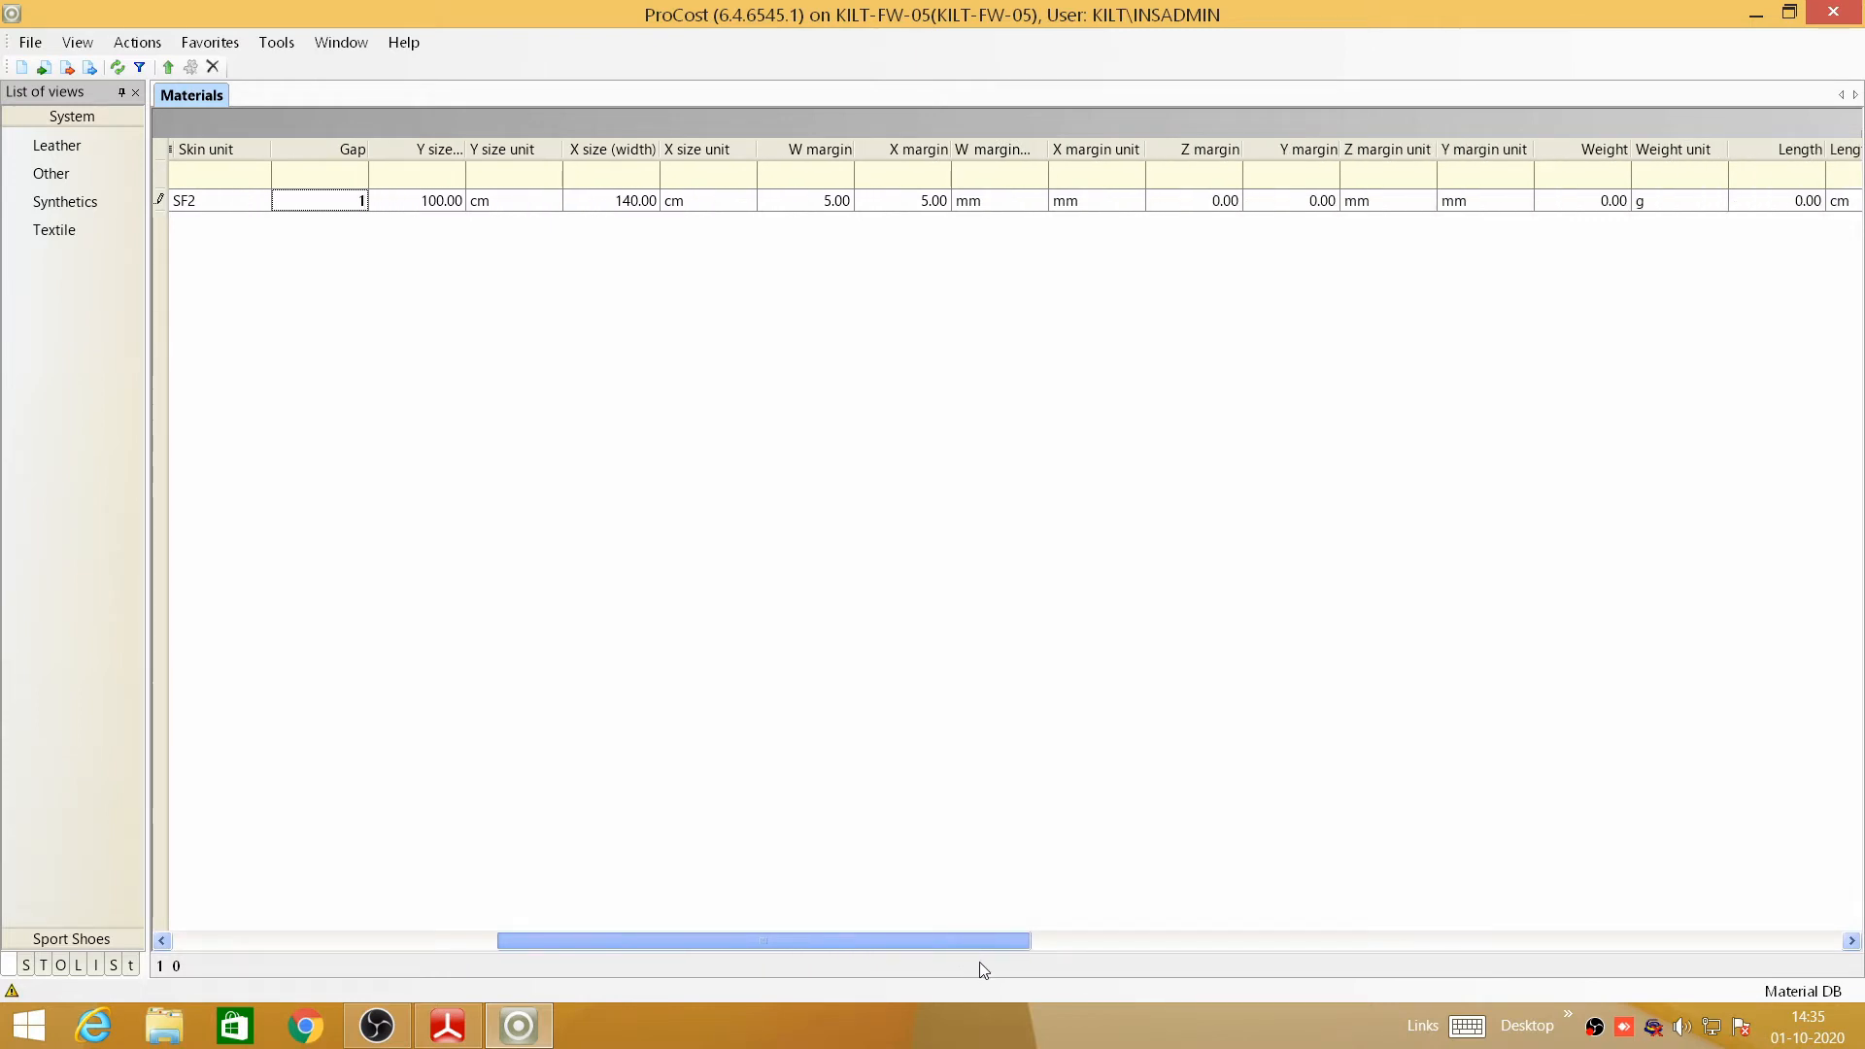
{"action": "left_click_drag", "start_coordinate": [980, 964], "coordinate": [1146, 971]}
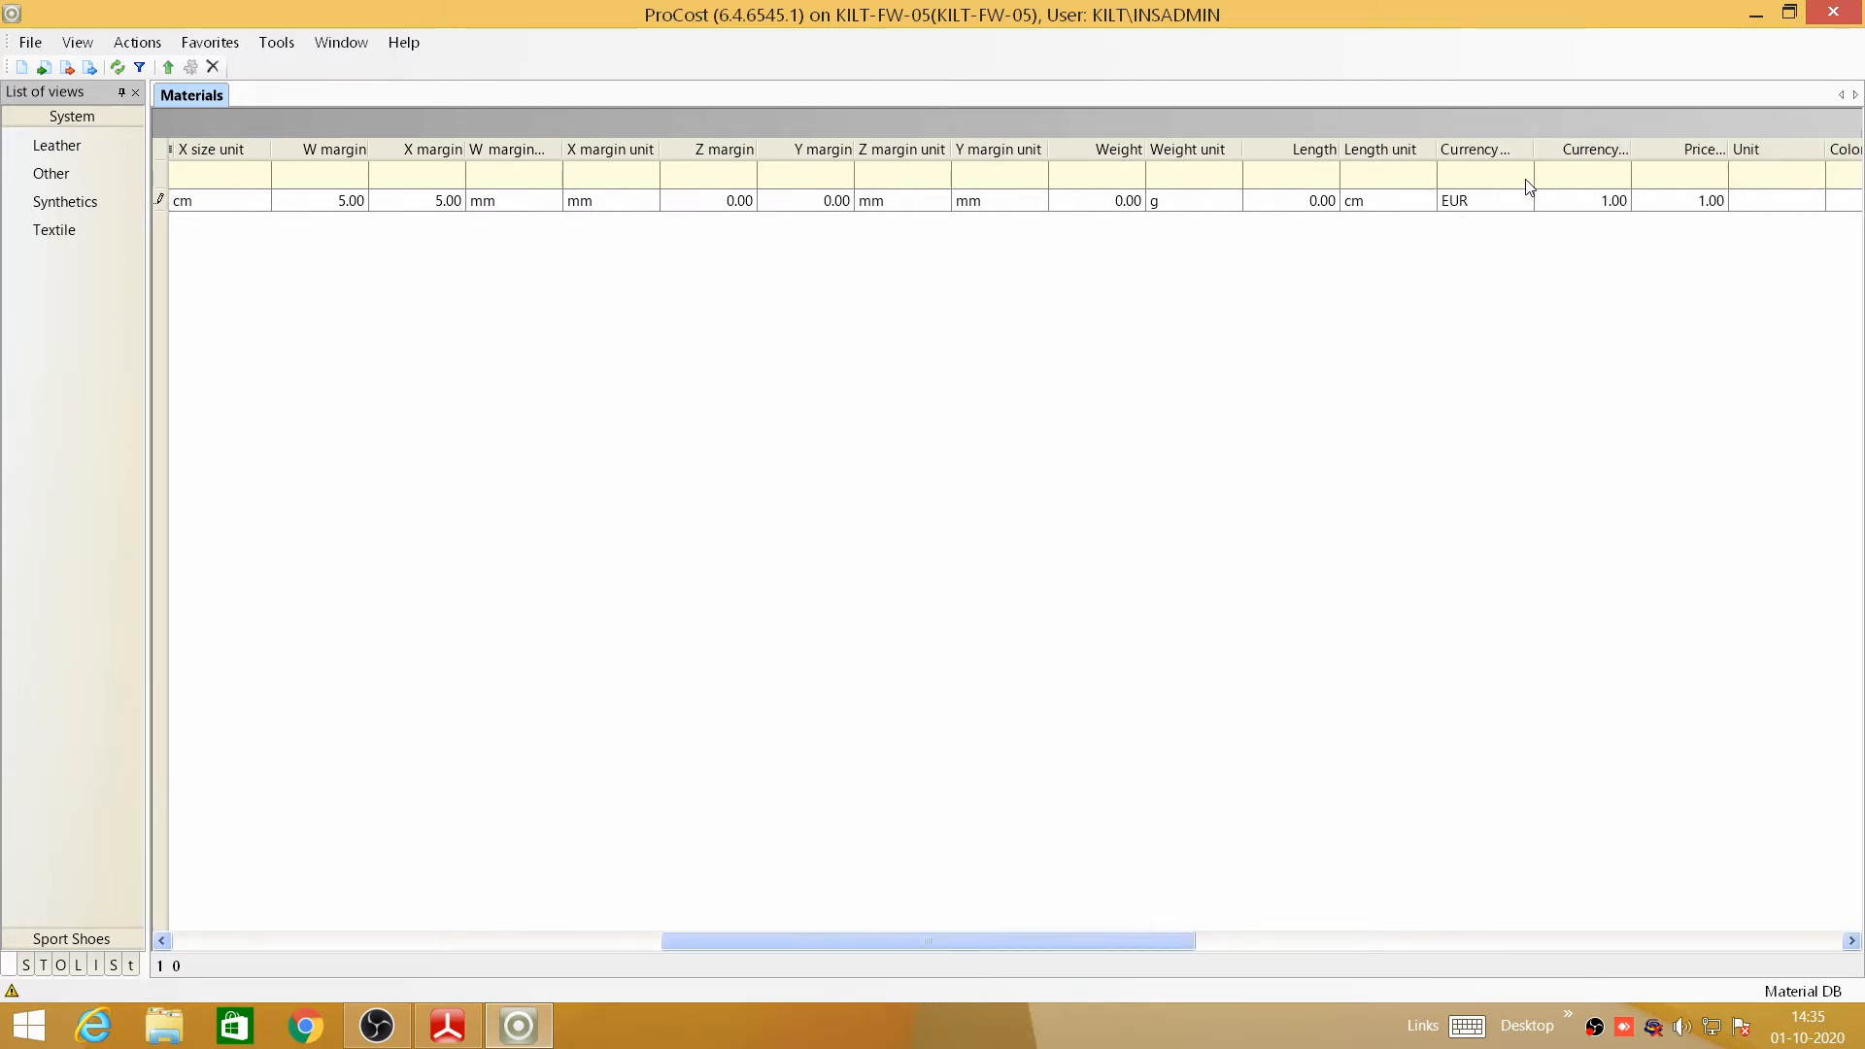
{"action": "left_click", "coordinate": [1496, 200]}
{"action": "left_click", "coordinate": [1519, 200]}
{"action": "left_click", "coordinate": [1479, 238]}
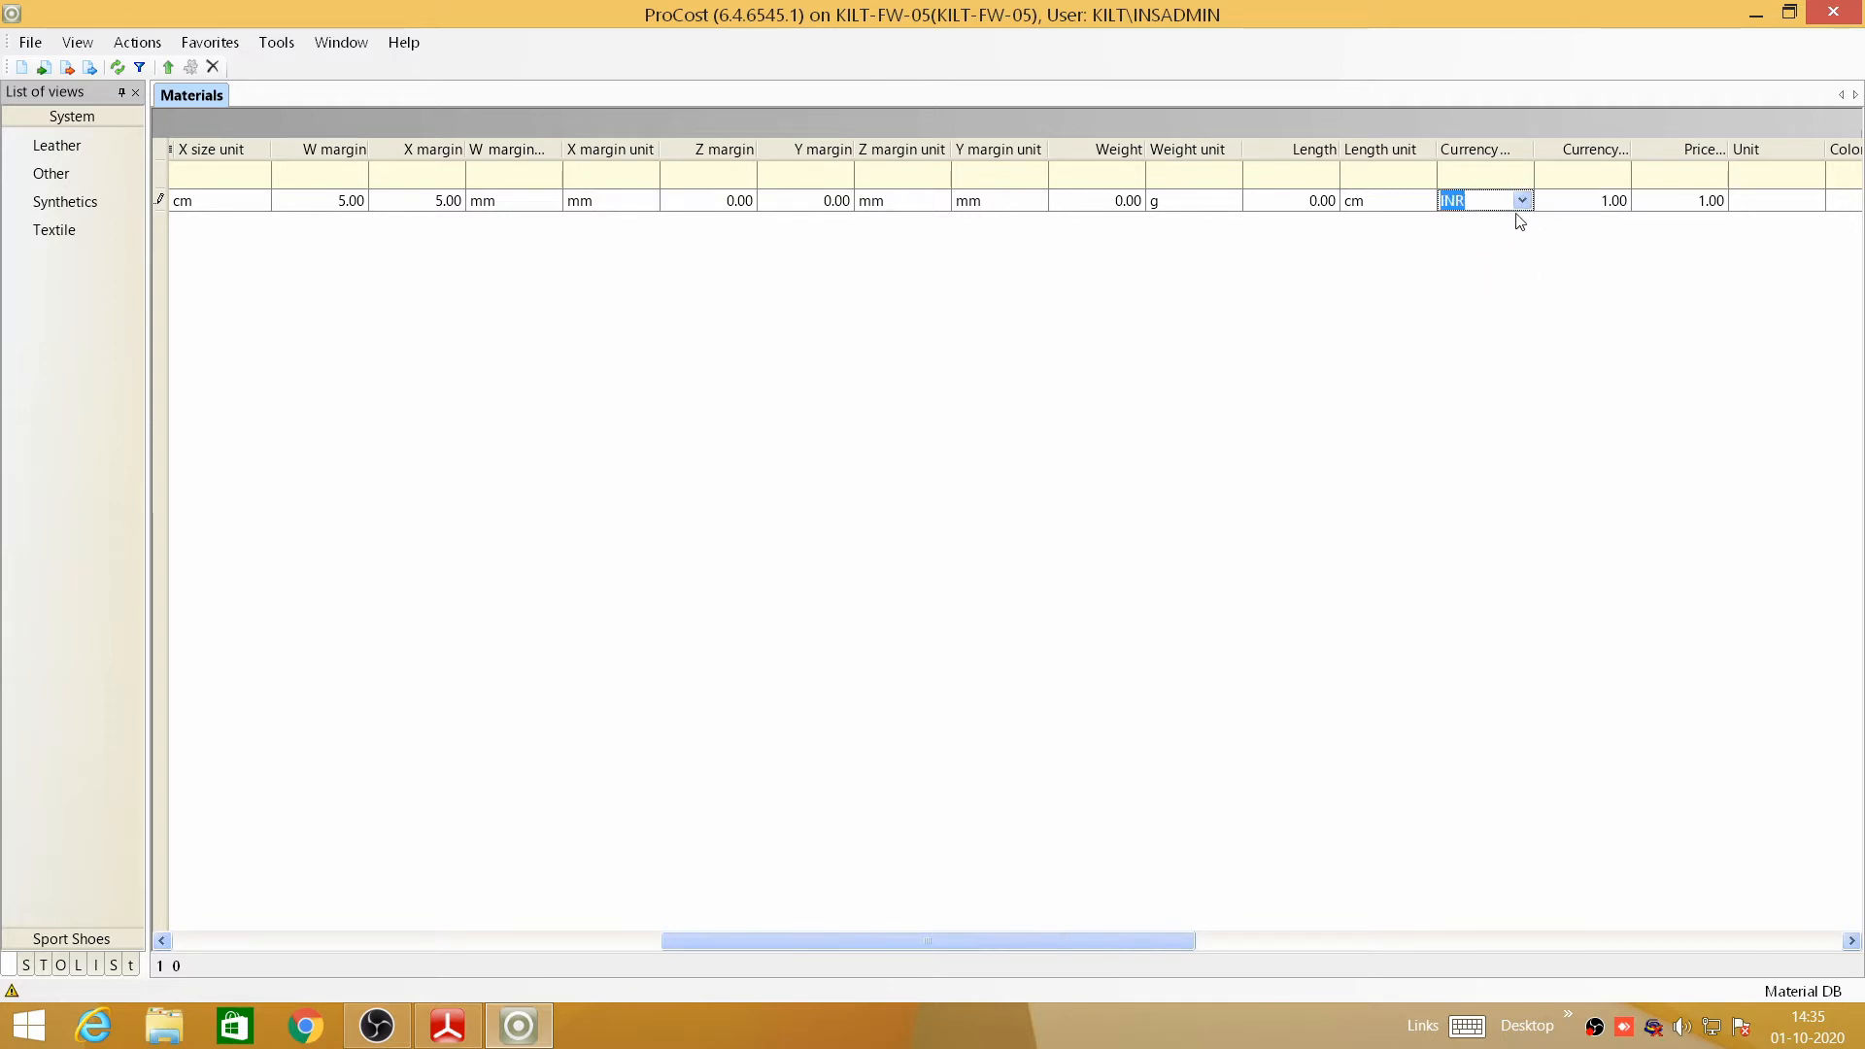
{"action": "left_click", "coordinate": [1521, 200]}
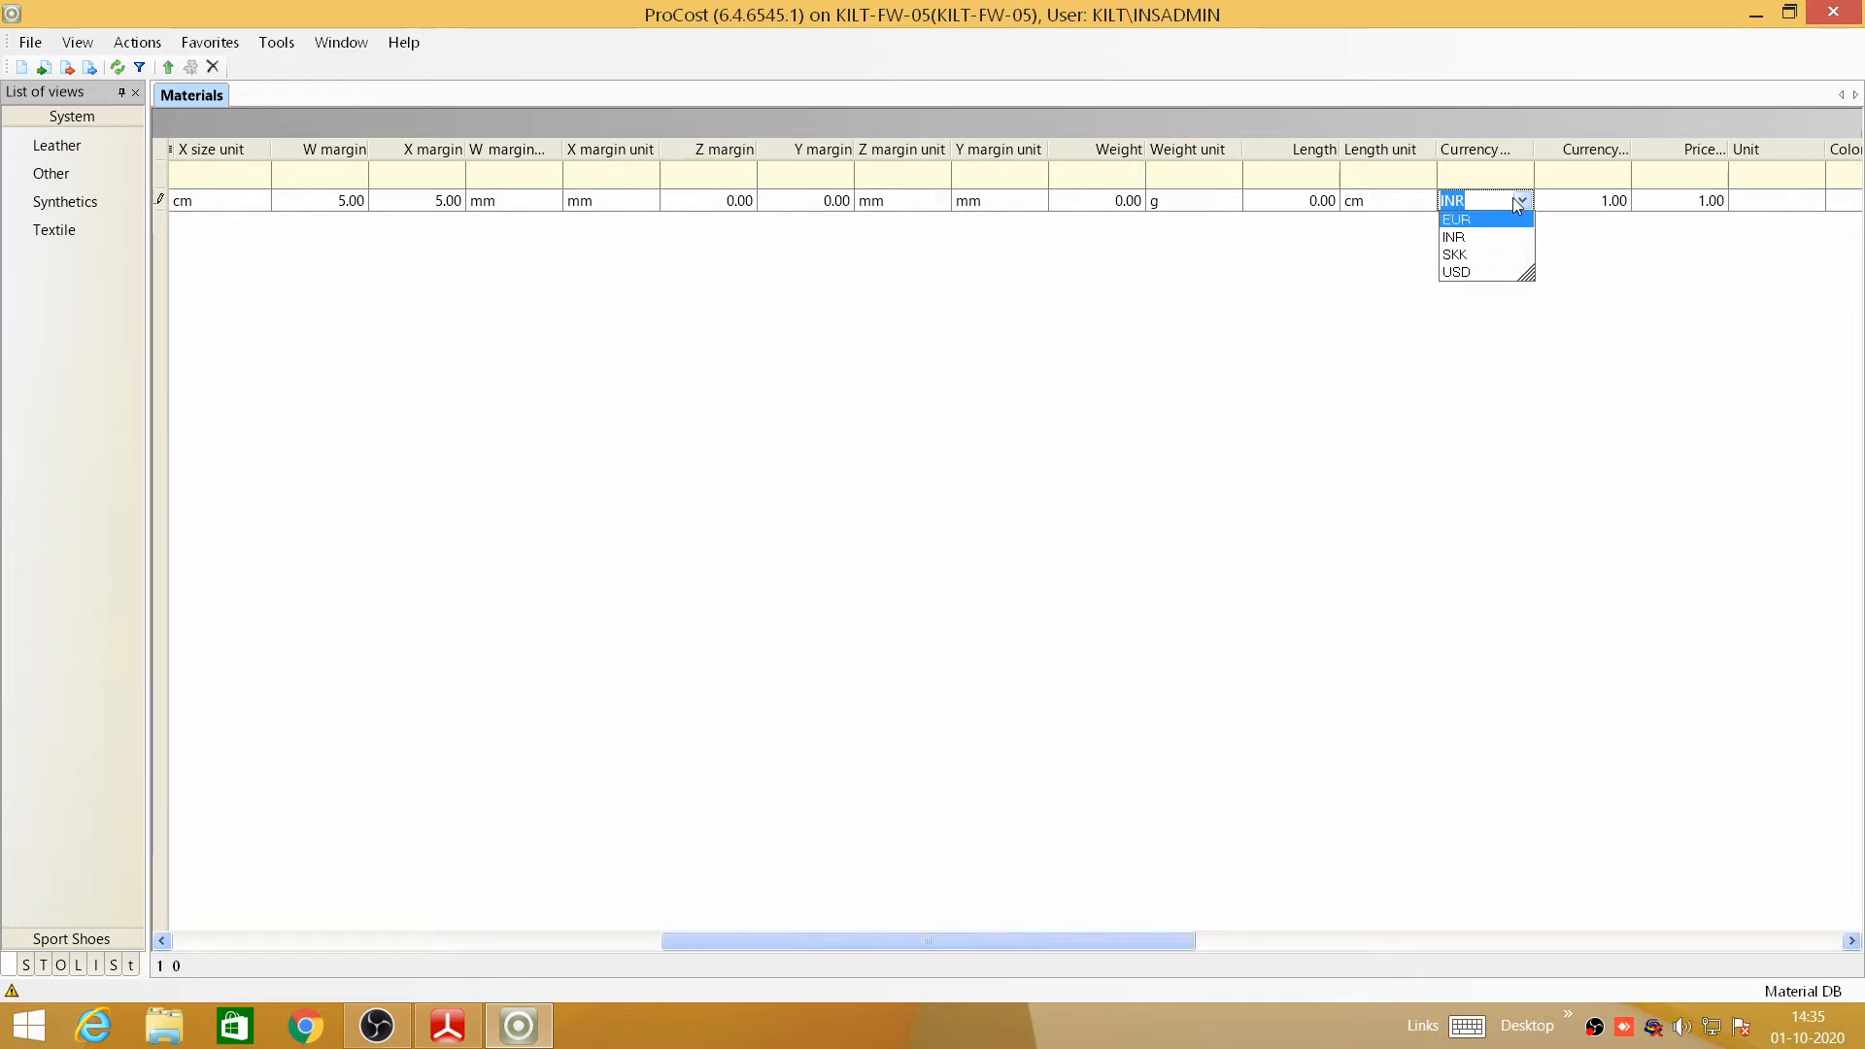
{"action": "left_click", "coordinate": [1591, 207]}
- Enter Brown and white as the material's color and S as its shelf
{"action": "left_click_drag", "start_coordinate": [1062, 938], "coordinate": [1220, 934]}
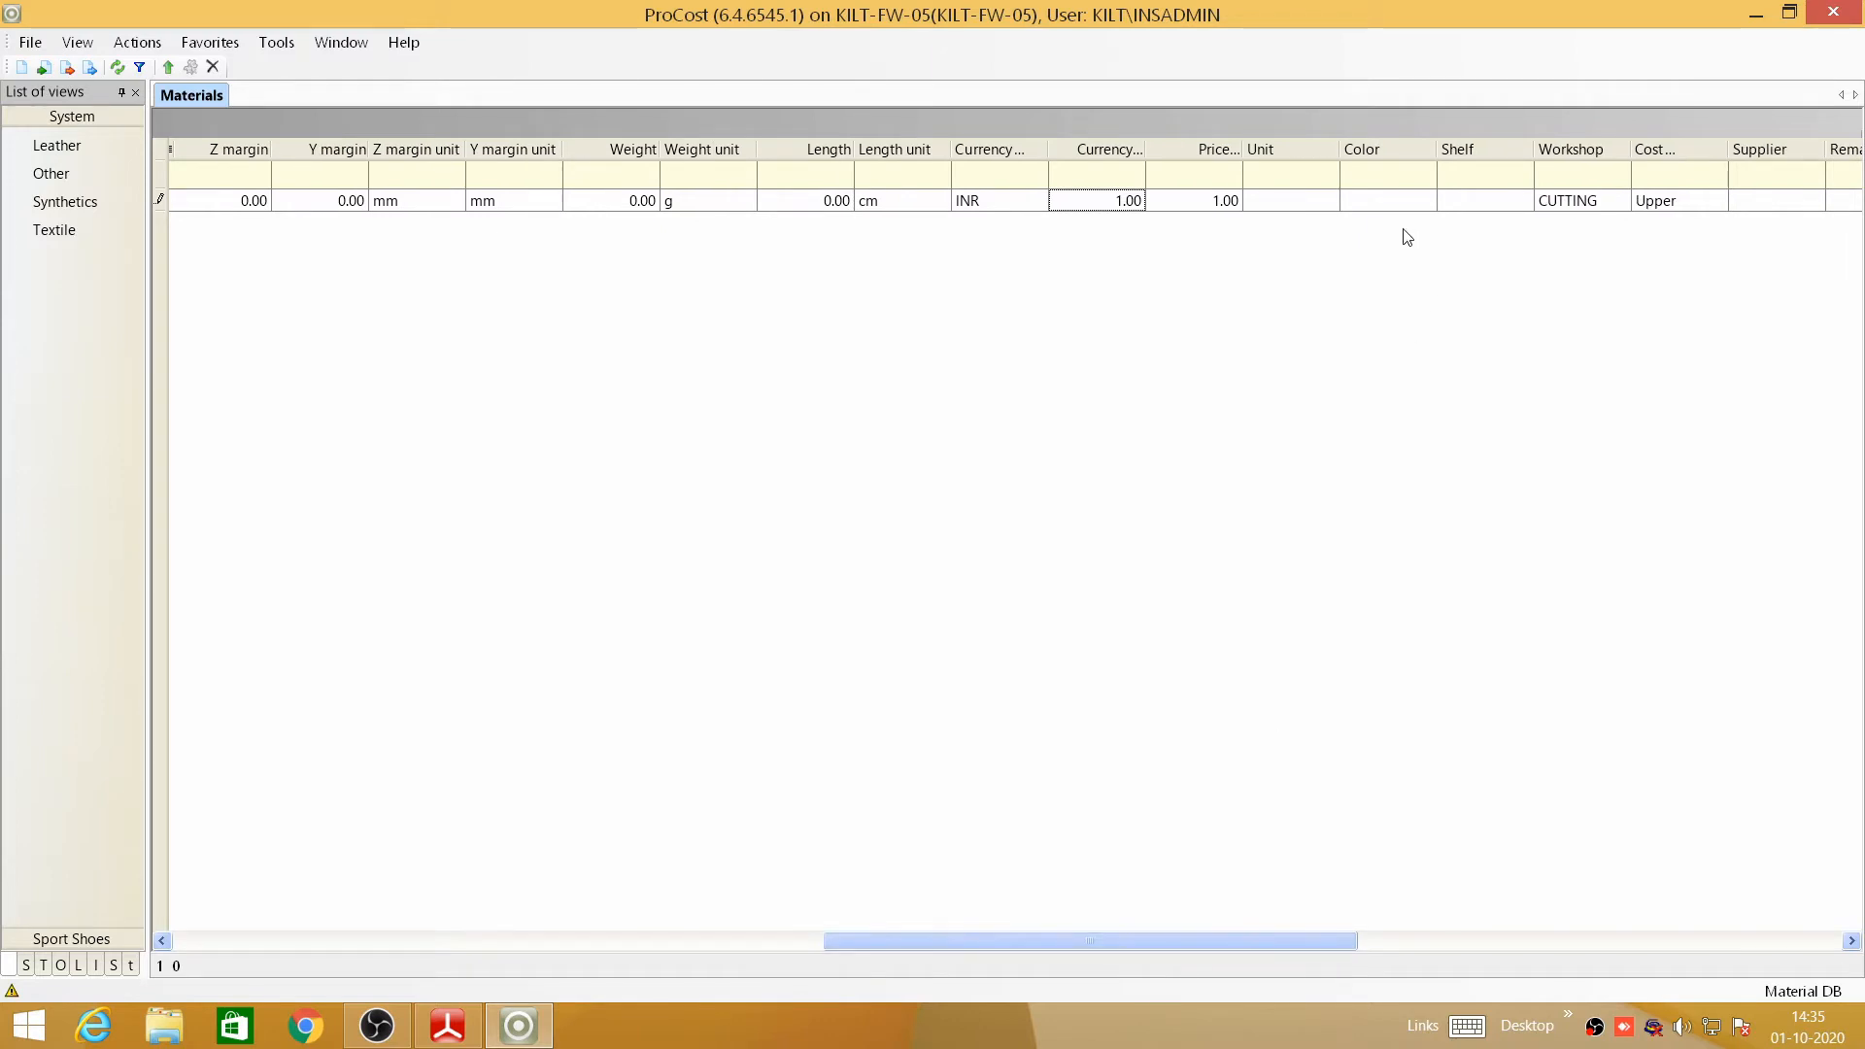
{"action": "left_click", "coordinate": [1372, 206]}
{"action": "left_click", "coordinate": [1370, 201]}
{"action": "type", "text": "Brown and"}
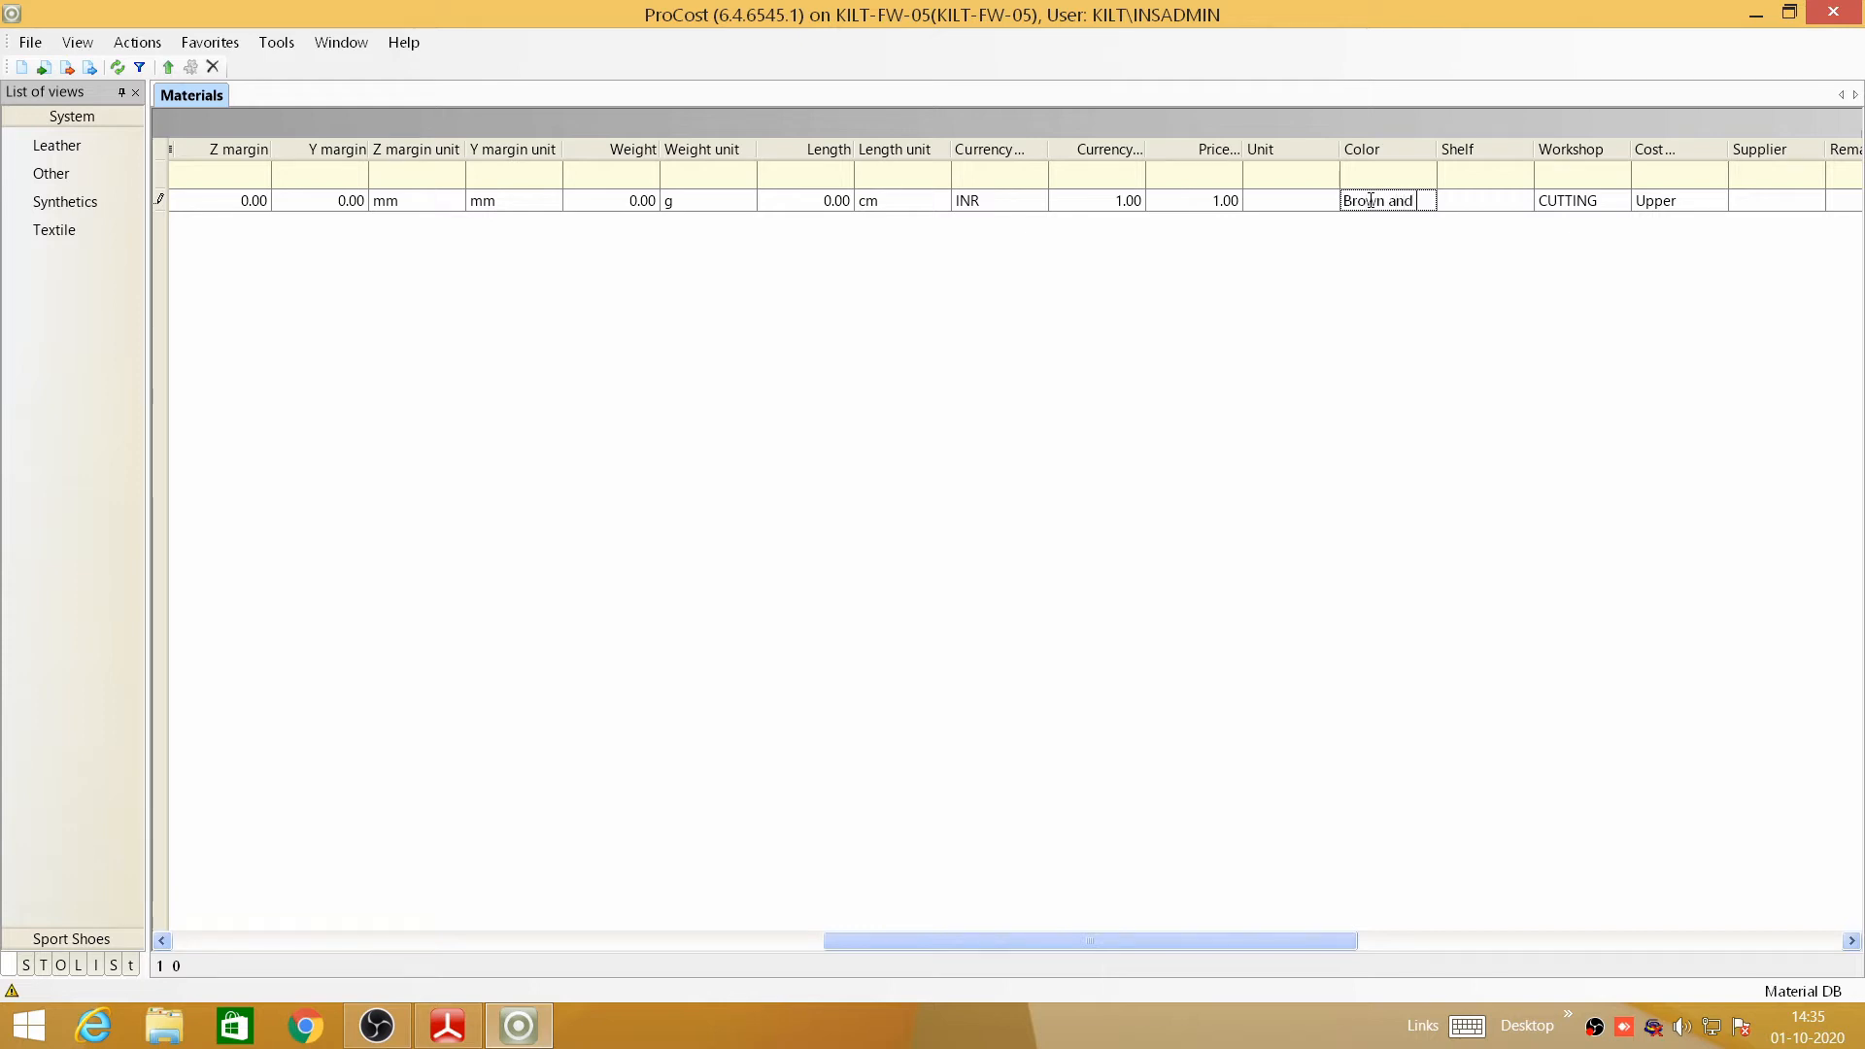
{"action": "type", "text": " white"}
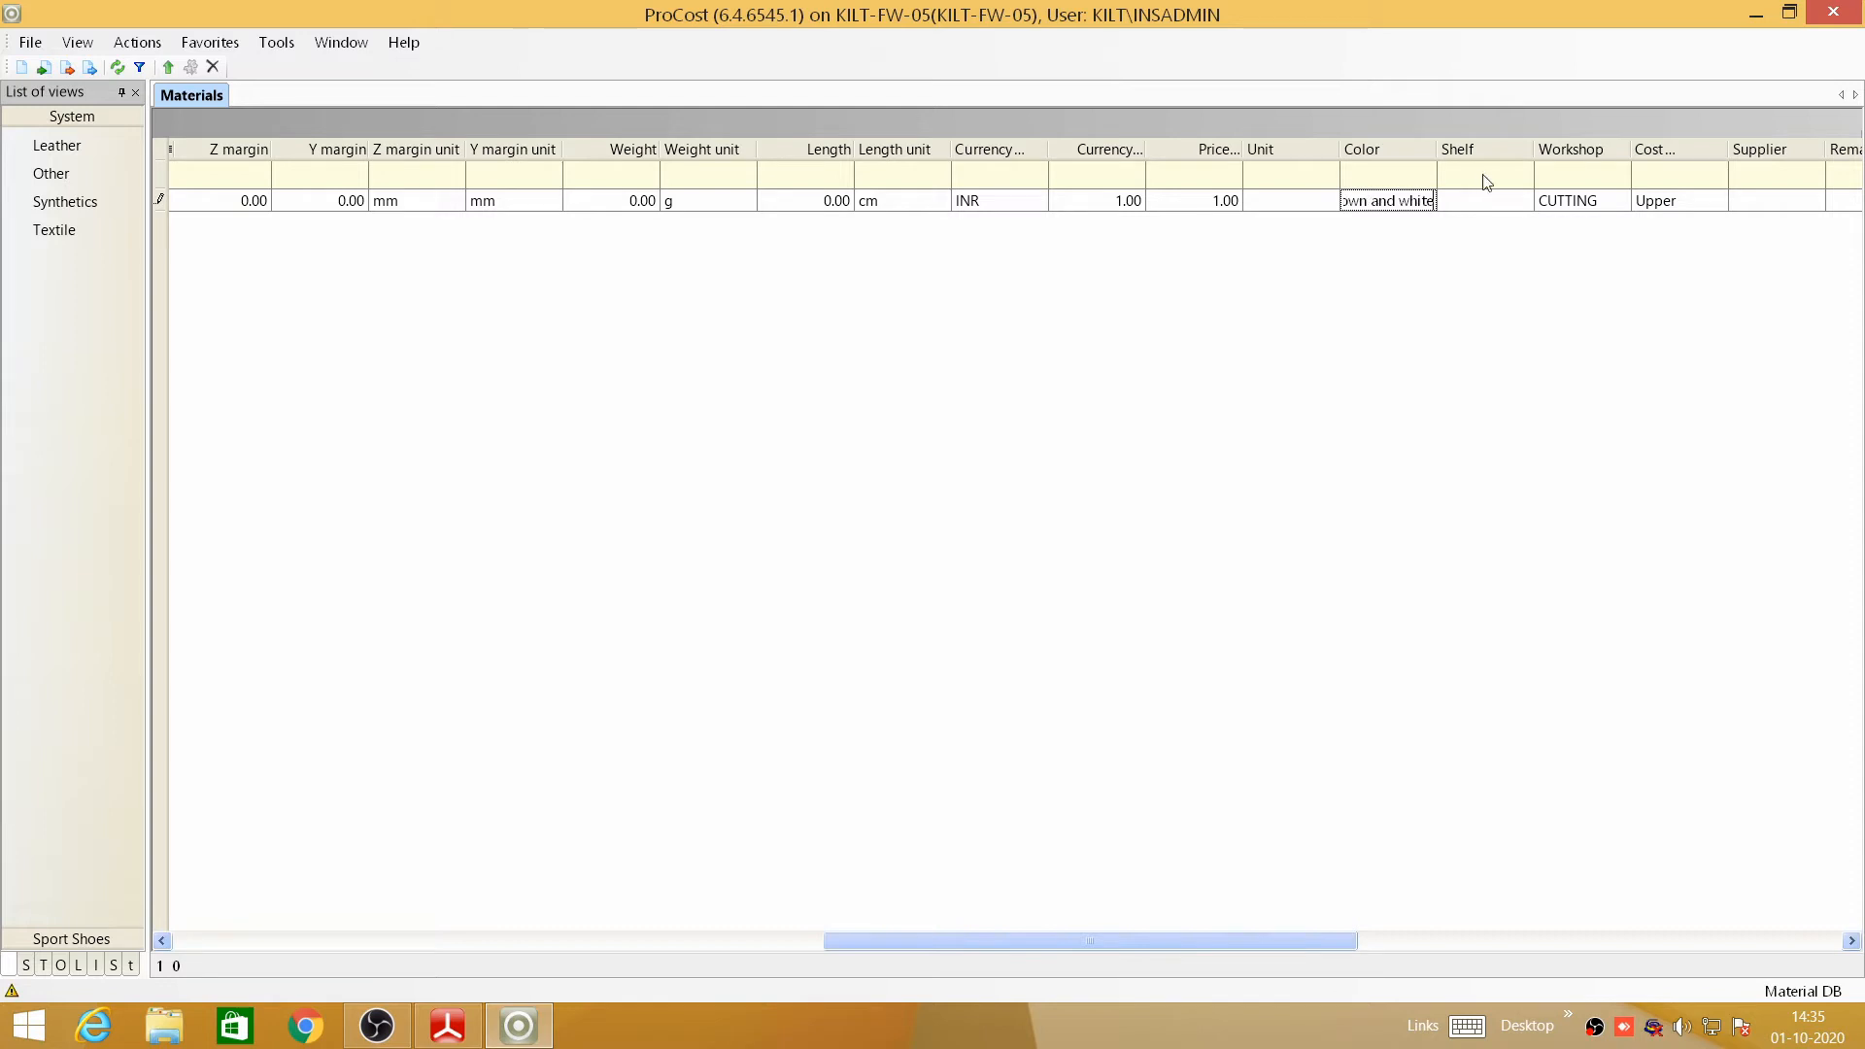
{"action": "left_click", "coordinate": [1502, 206]}
{"action": "type", "text": "S"}
- Fill in the supplier's name for the leather material
{"action": "left_click_drag", "start_coordinate": [1204, 942], "coordinate": [1331, 938]}
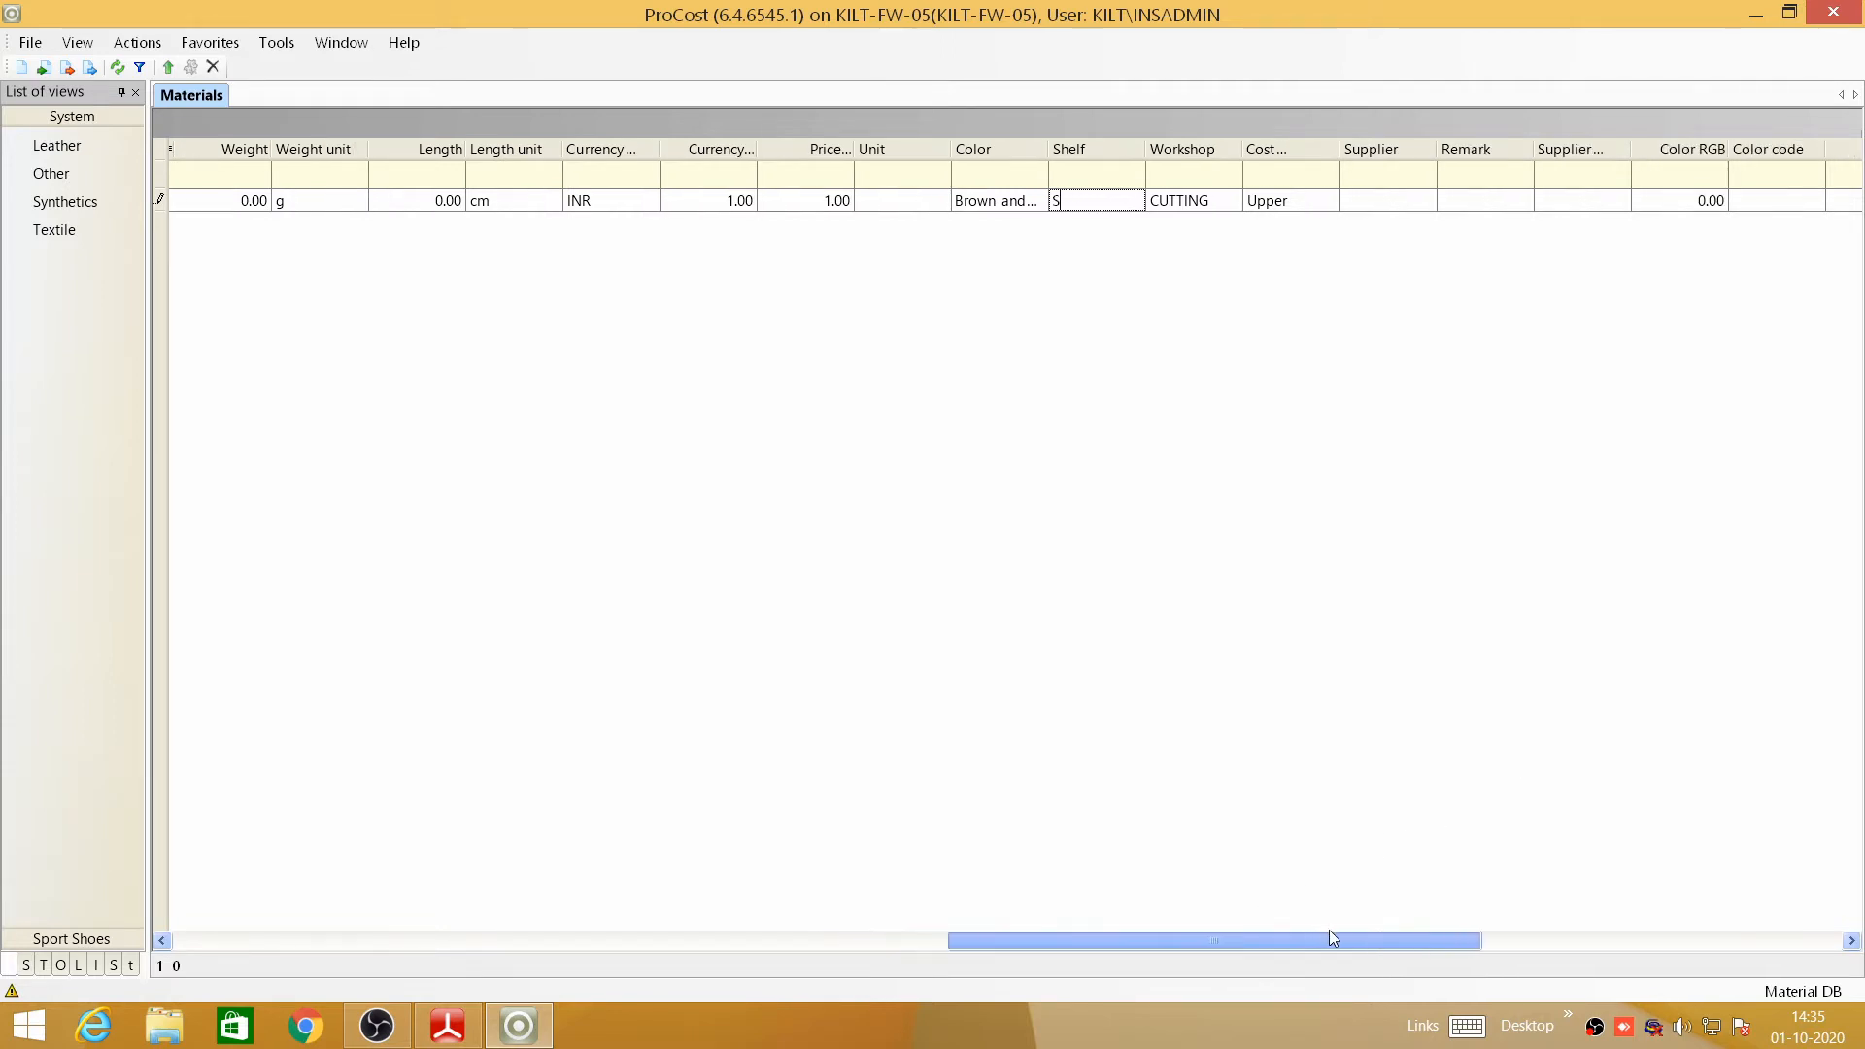
{"action": "left_click", "coordinate": [1389, 201]}
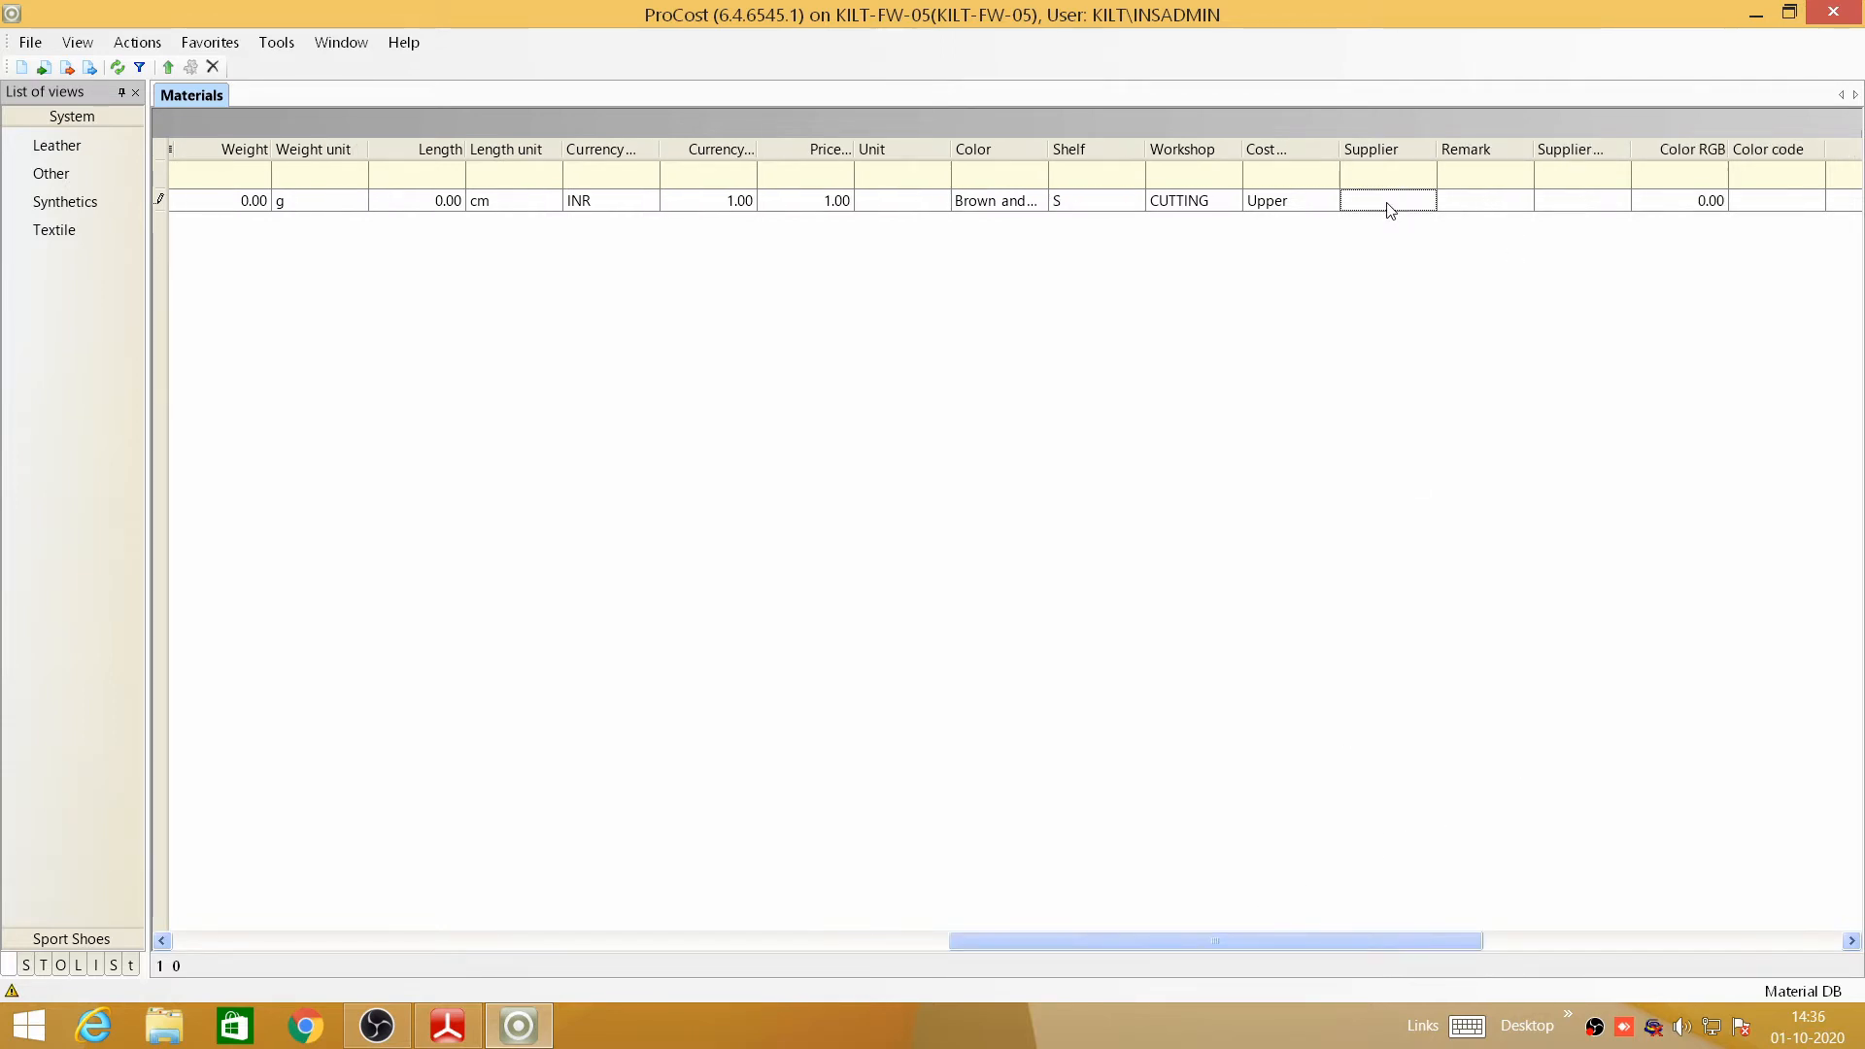
{"action": "type", "text": "obaidh"}
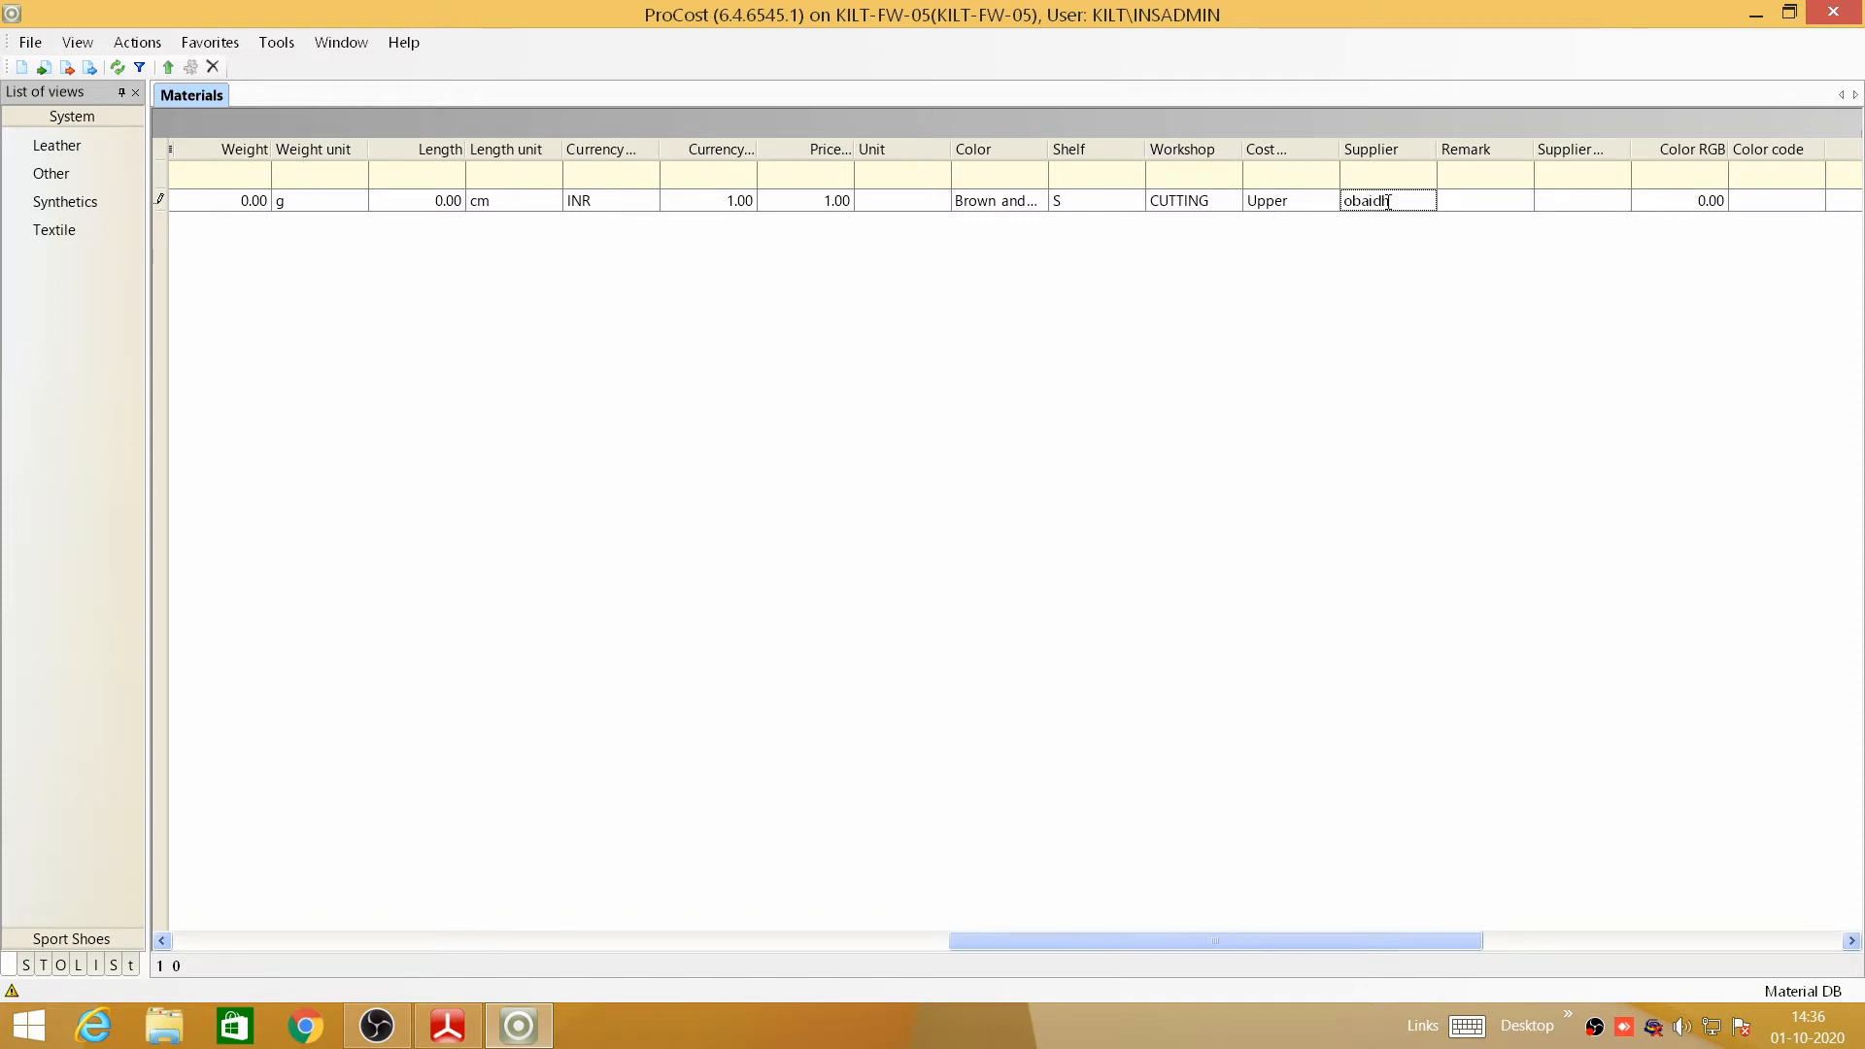
- Leave the remark and remaining supplier field of the leather material empty and save the record
{"action": "left_click", "coordinate": [1493, 201]}
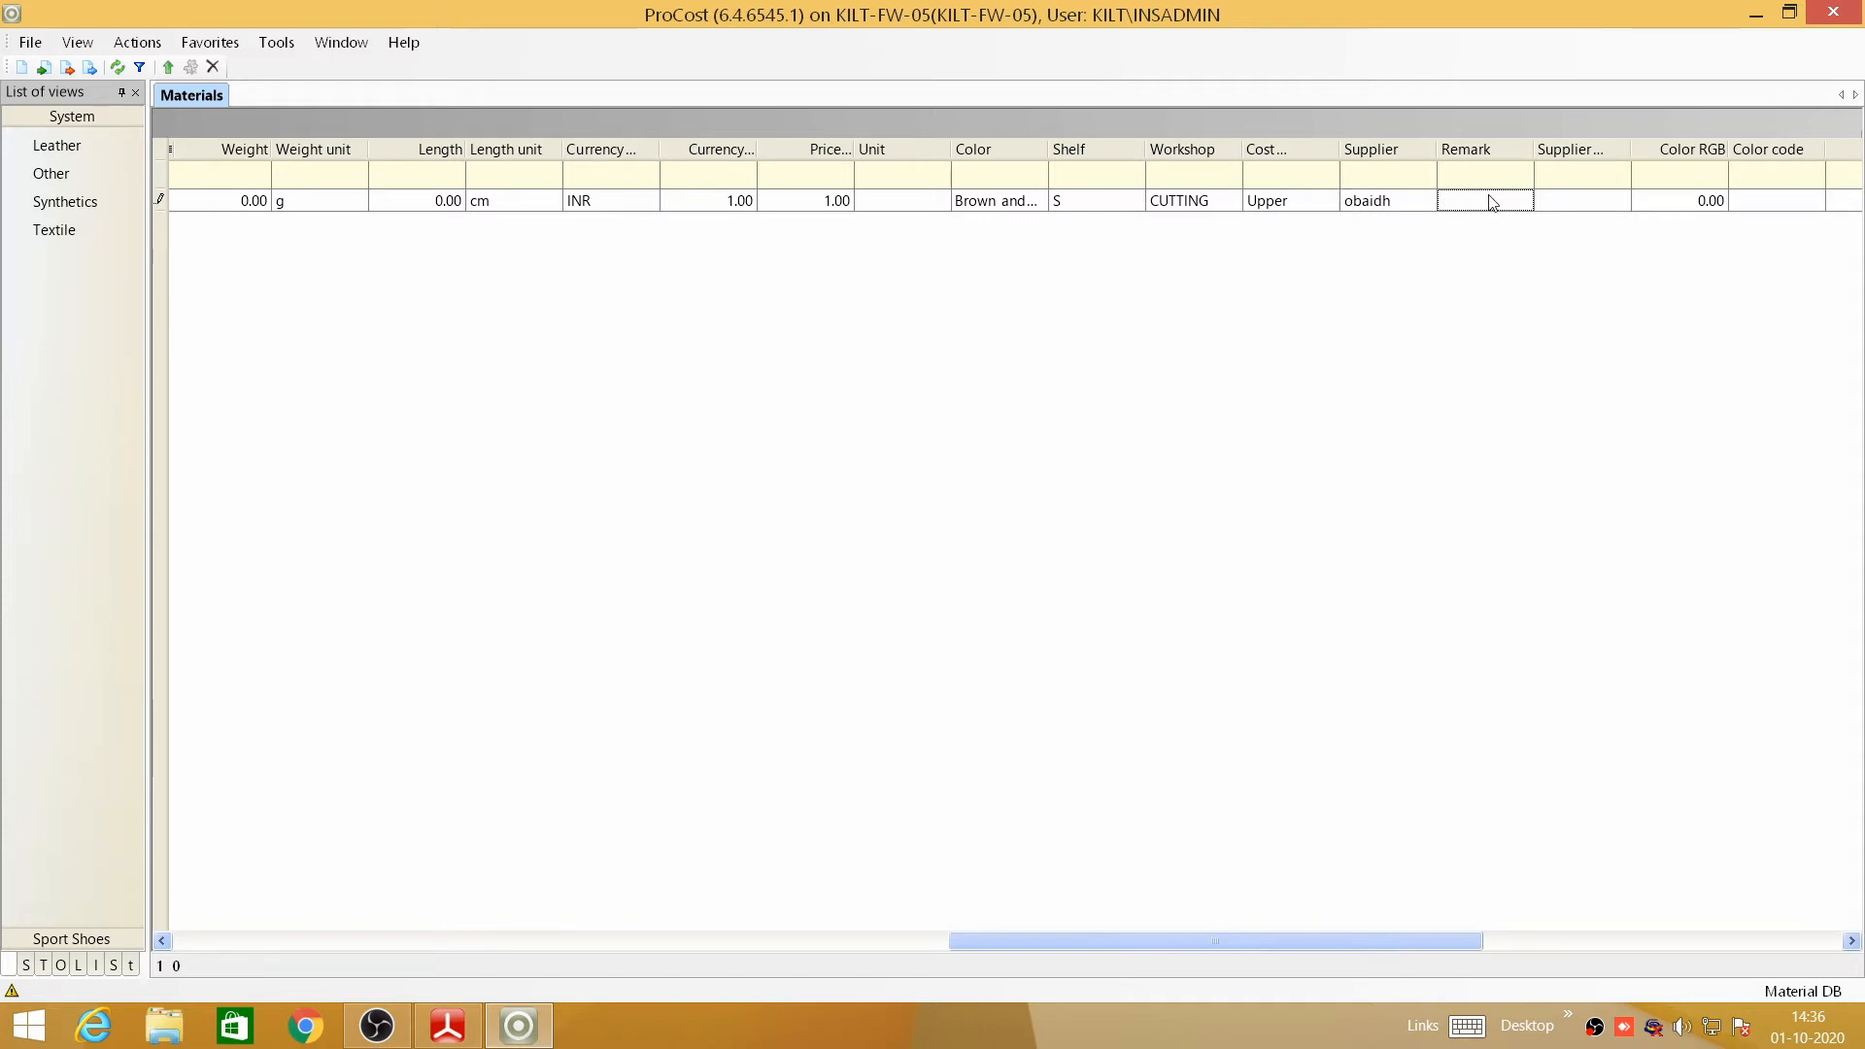
{"action": "left_click", "coordinate": [1575, 207]}
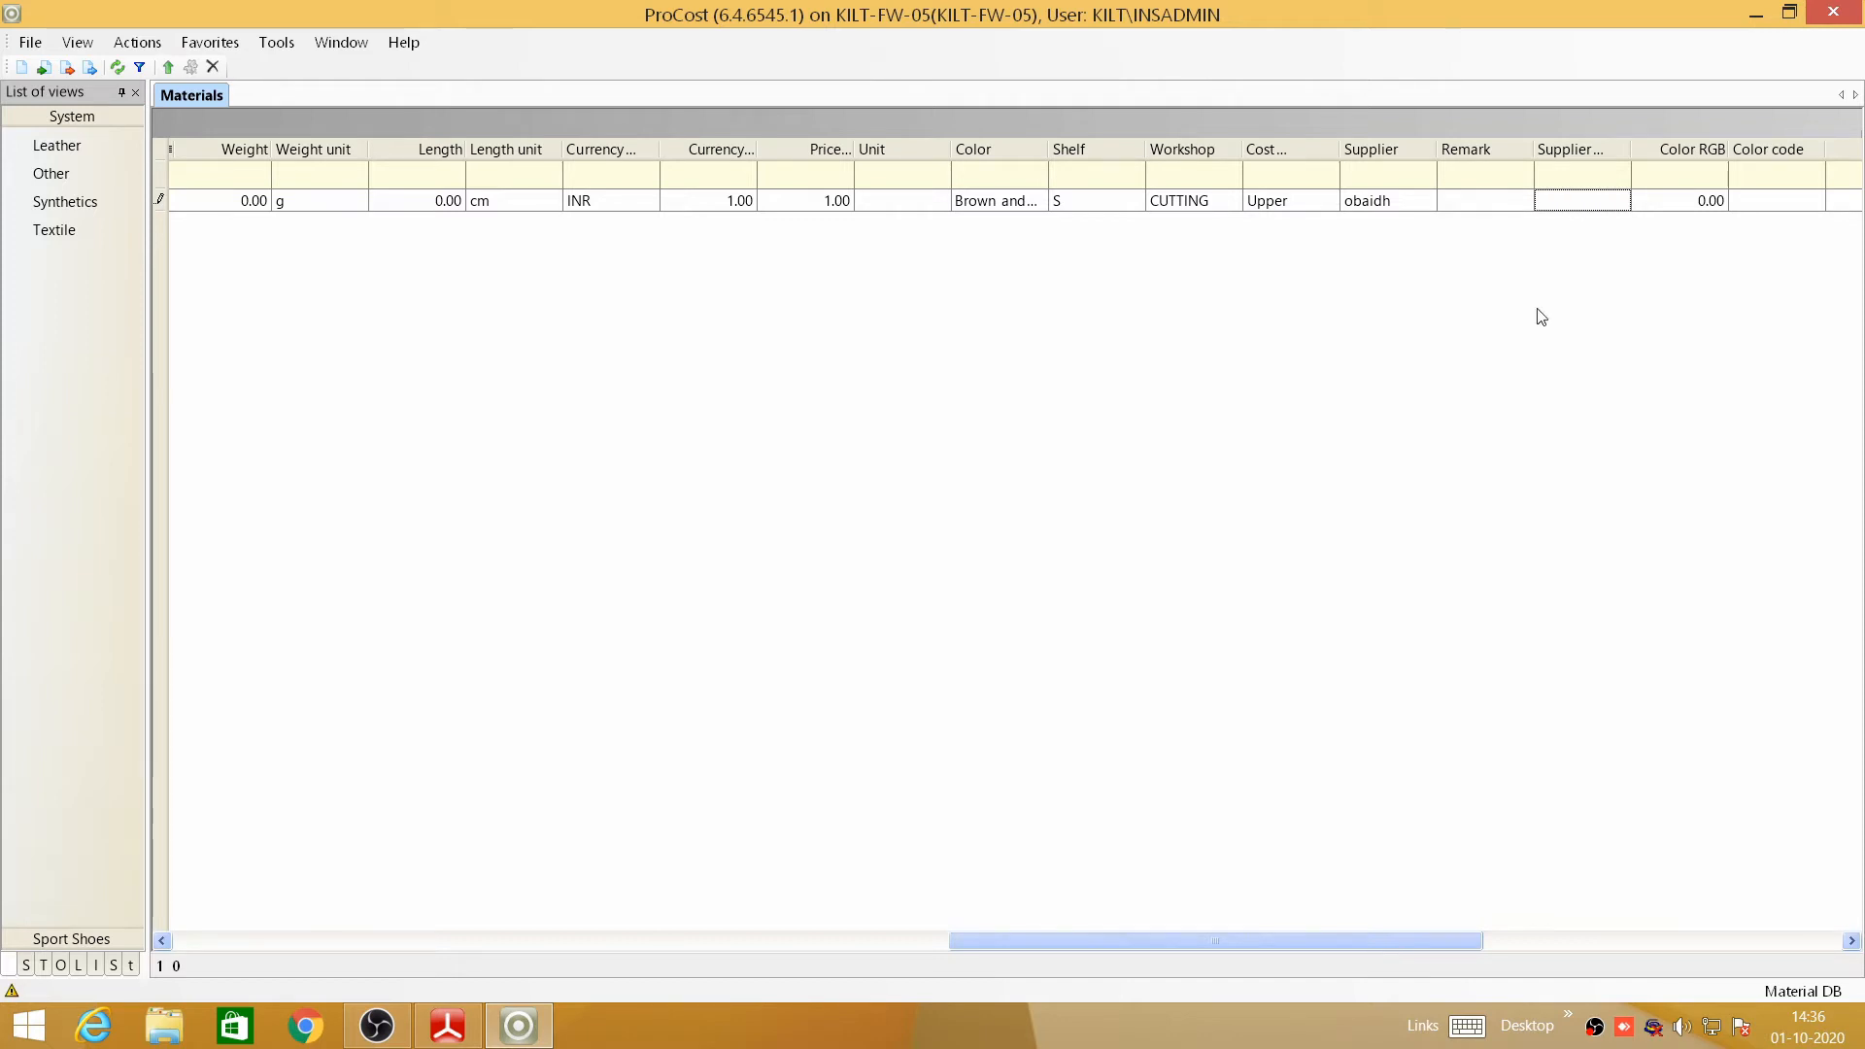
{"action": "left_click_drag", "start_coordinate": [1340, 944], "coordinate": [534, 905]}
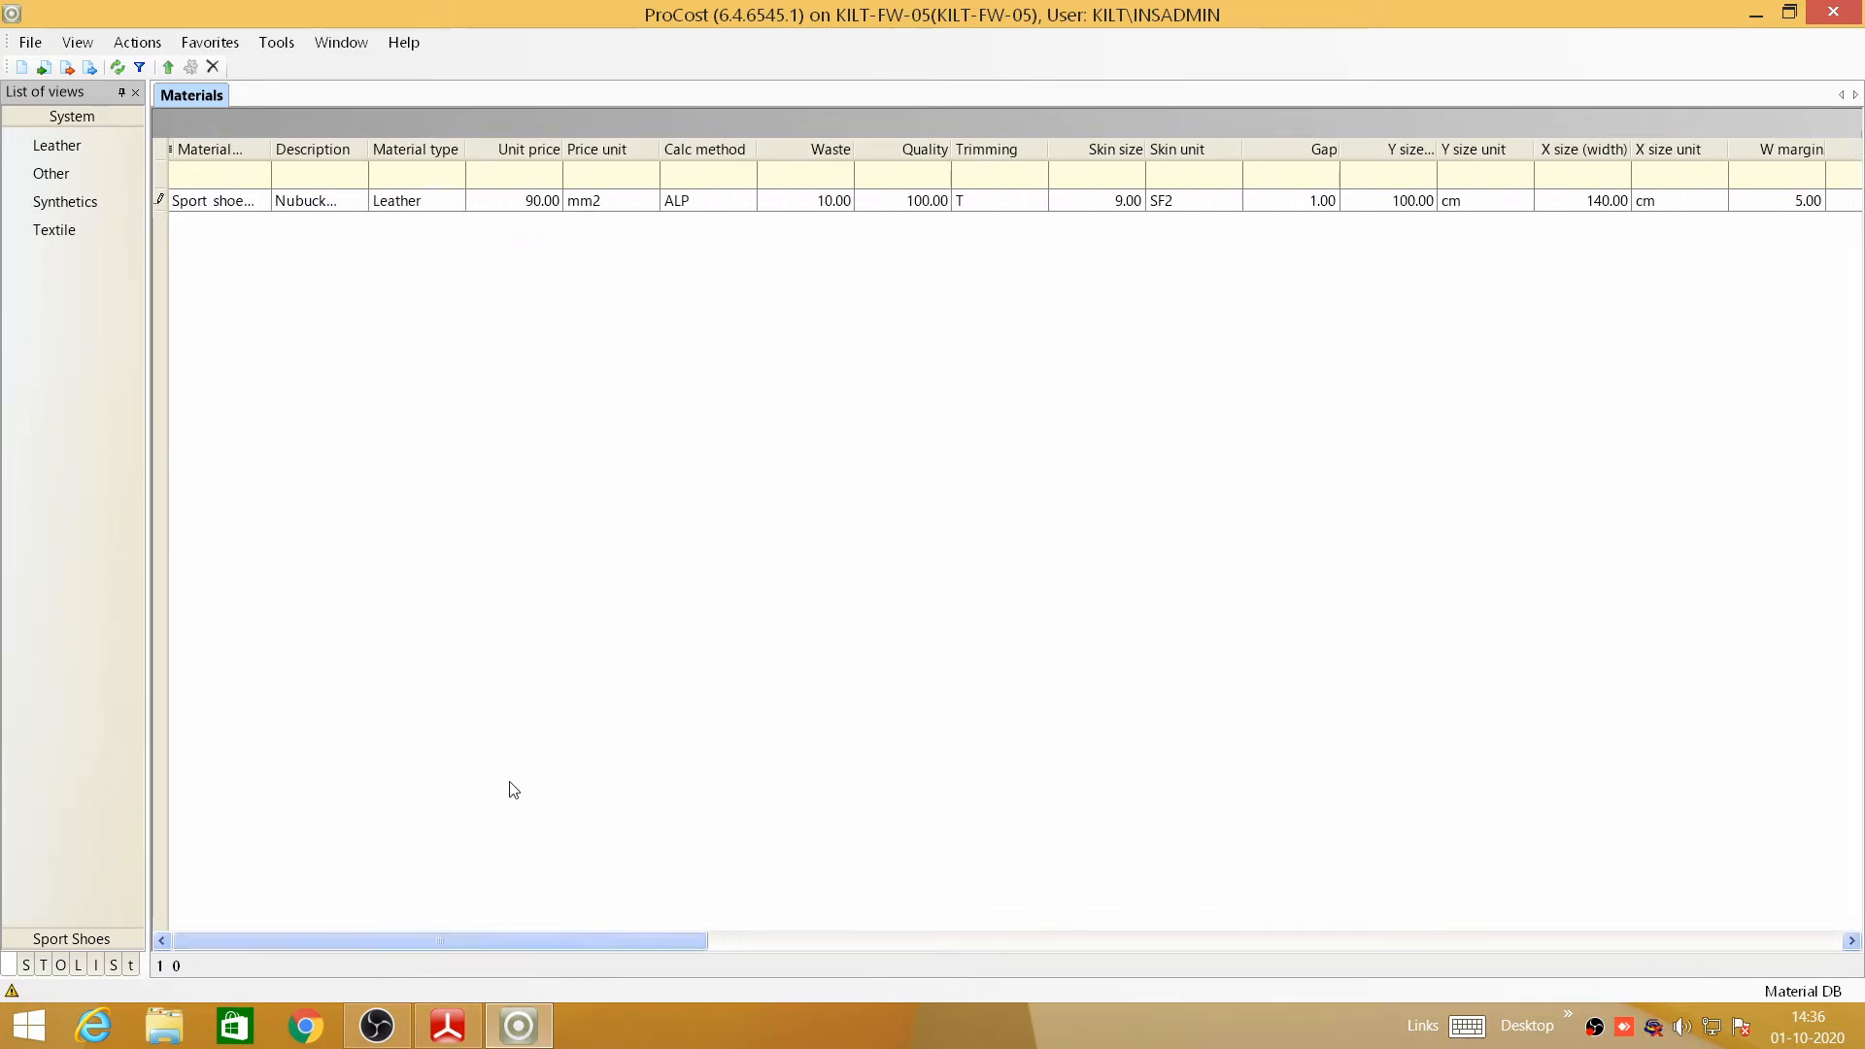
{"action": "left_click", "coordinate": [168, 67]}
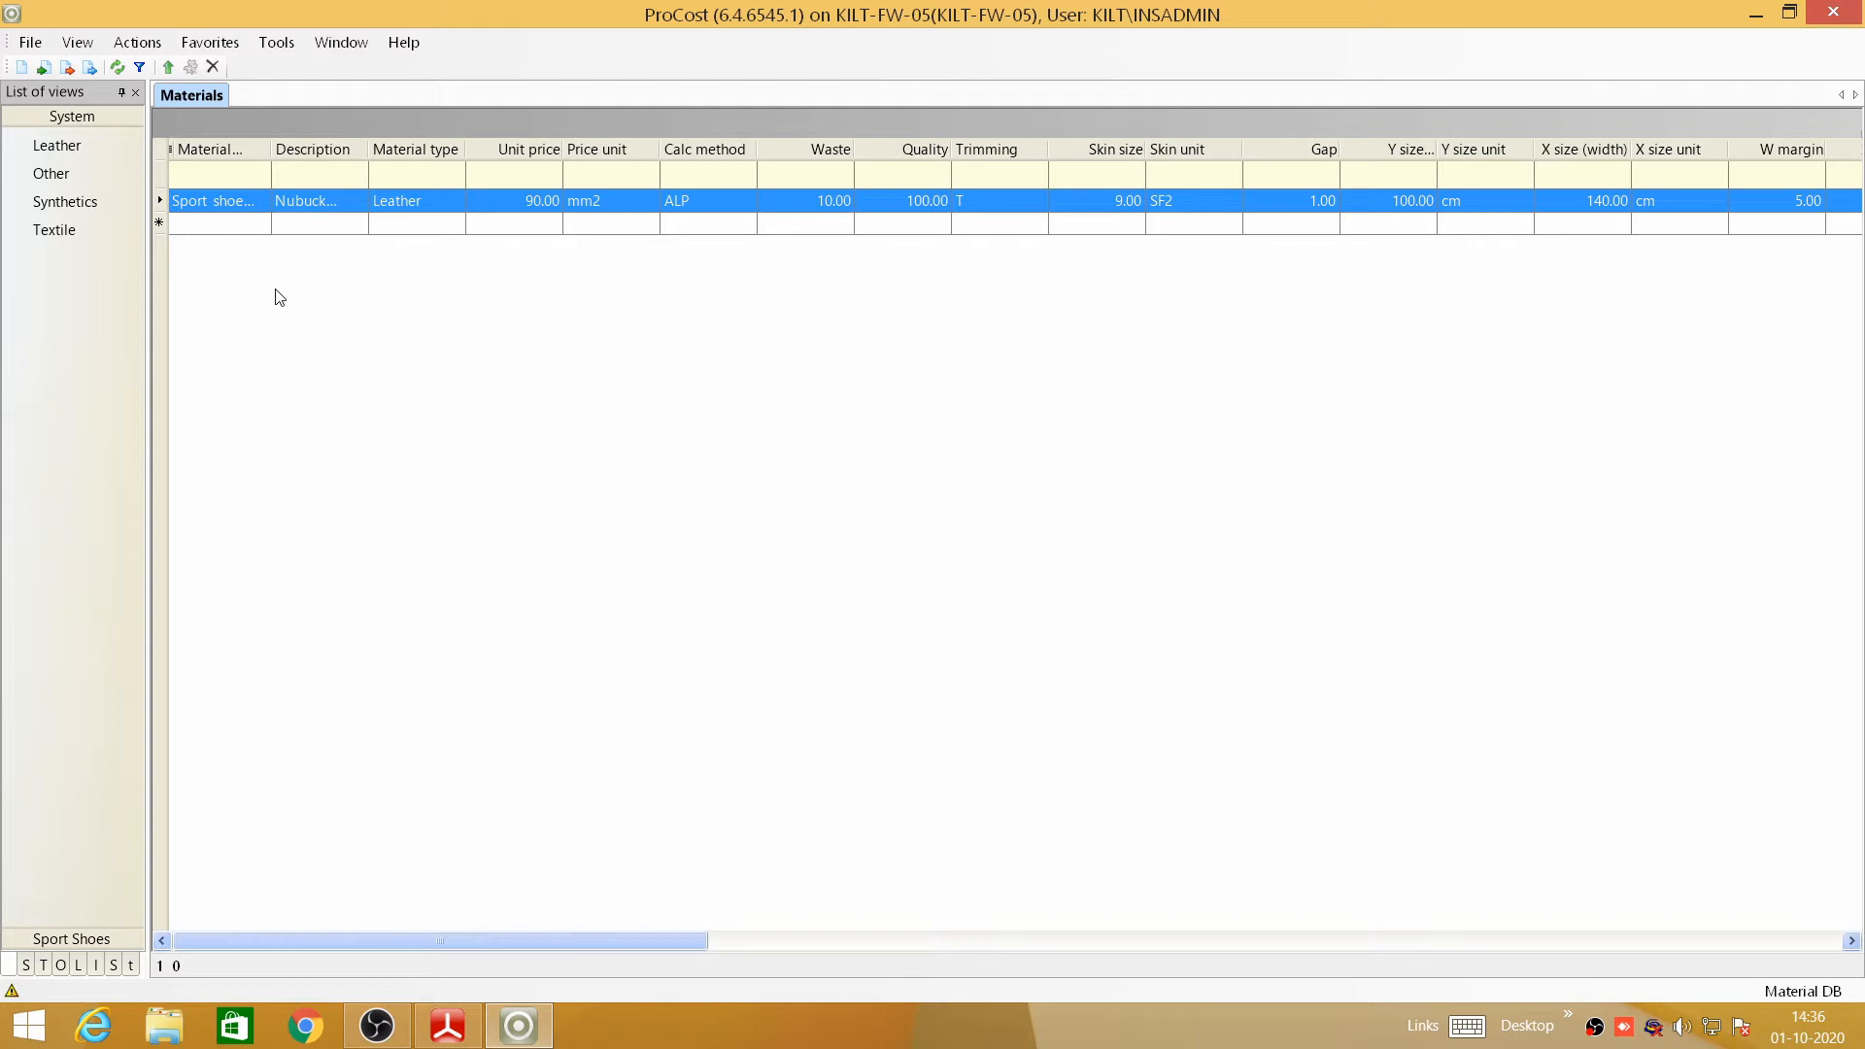
- Add a new material with the code Roll material to the Synthetics view
{"action": "left_click", "coordinate": [68, 202]}
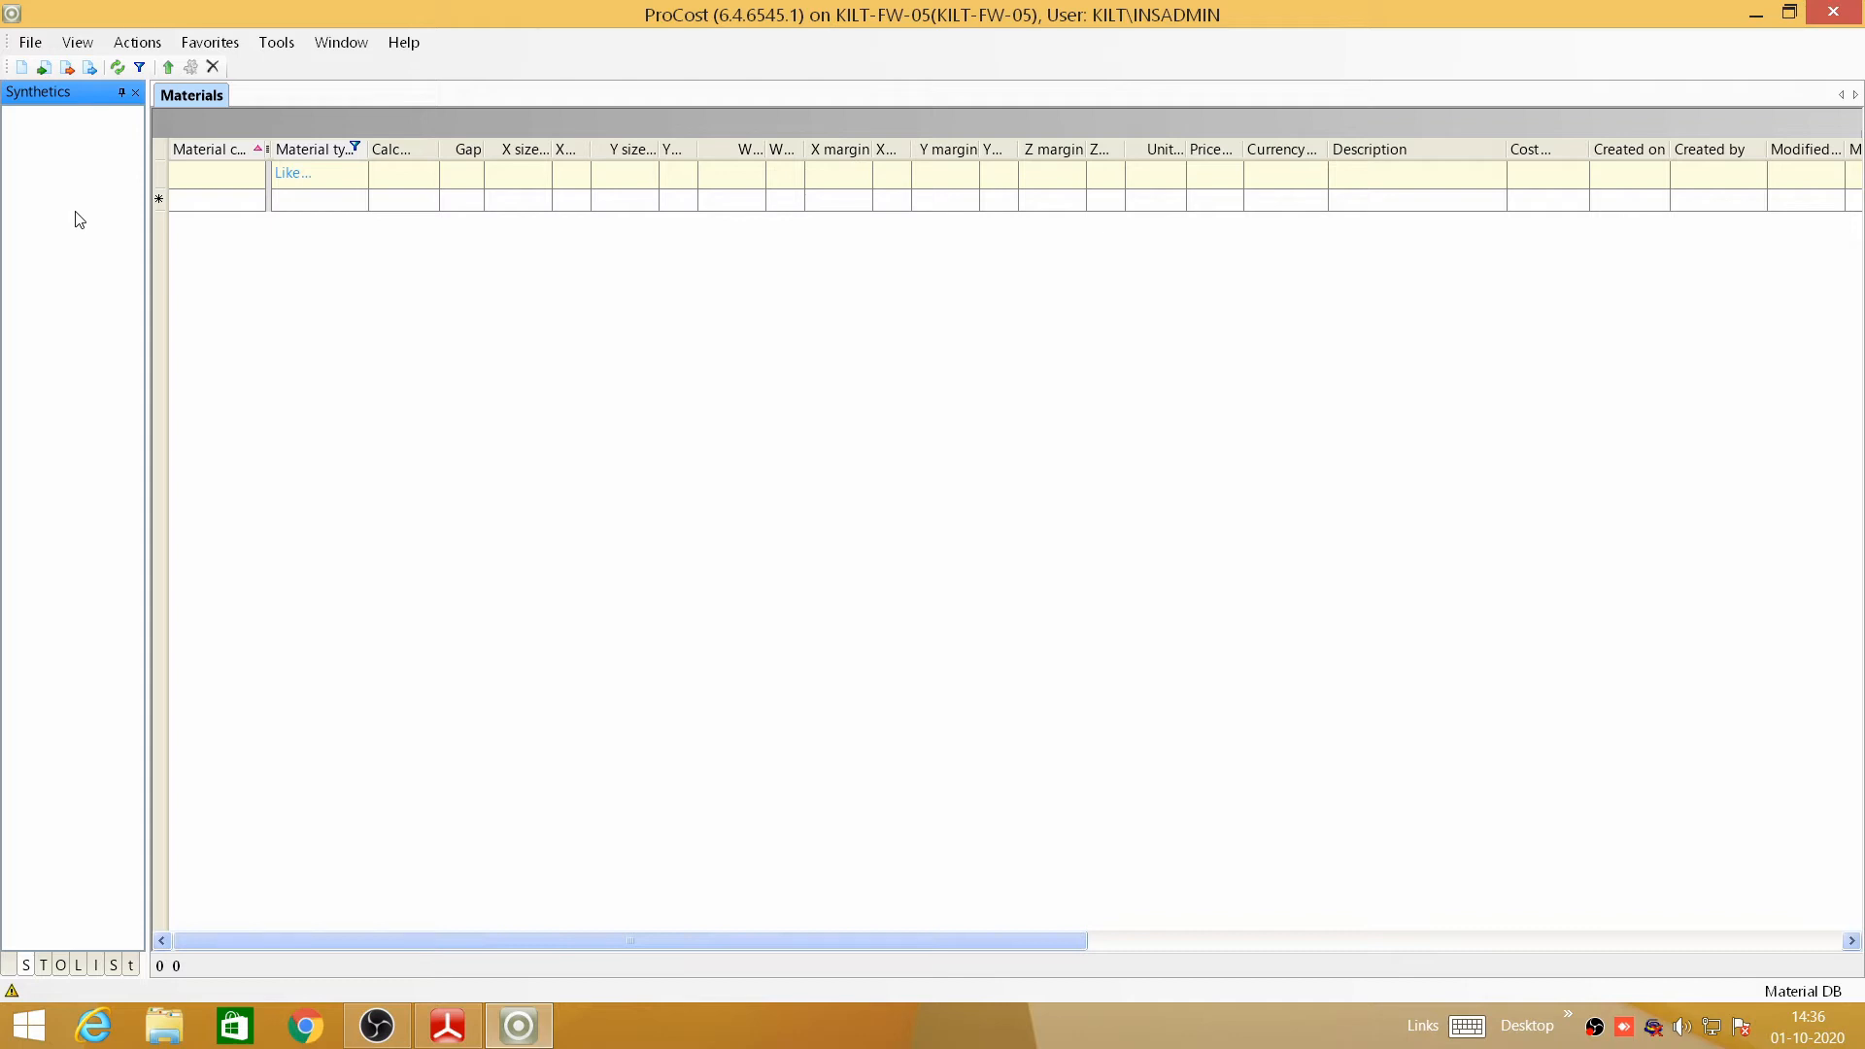
{"action": "left_click", "coordinate": [239, 201]}
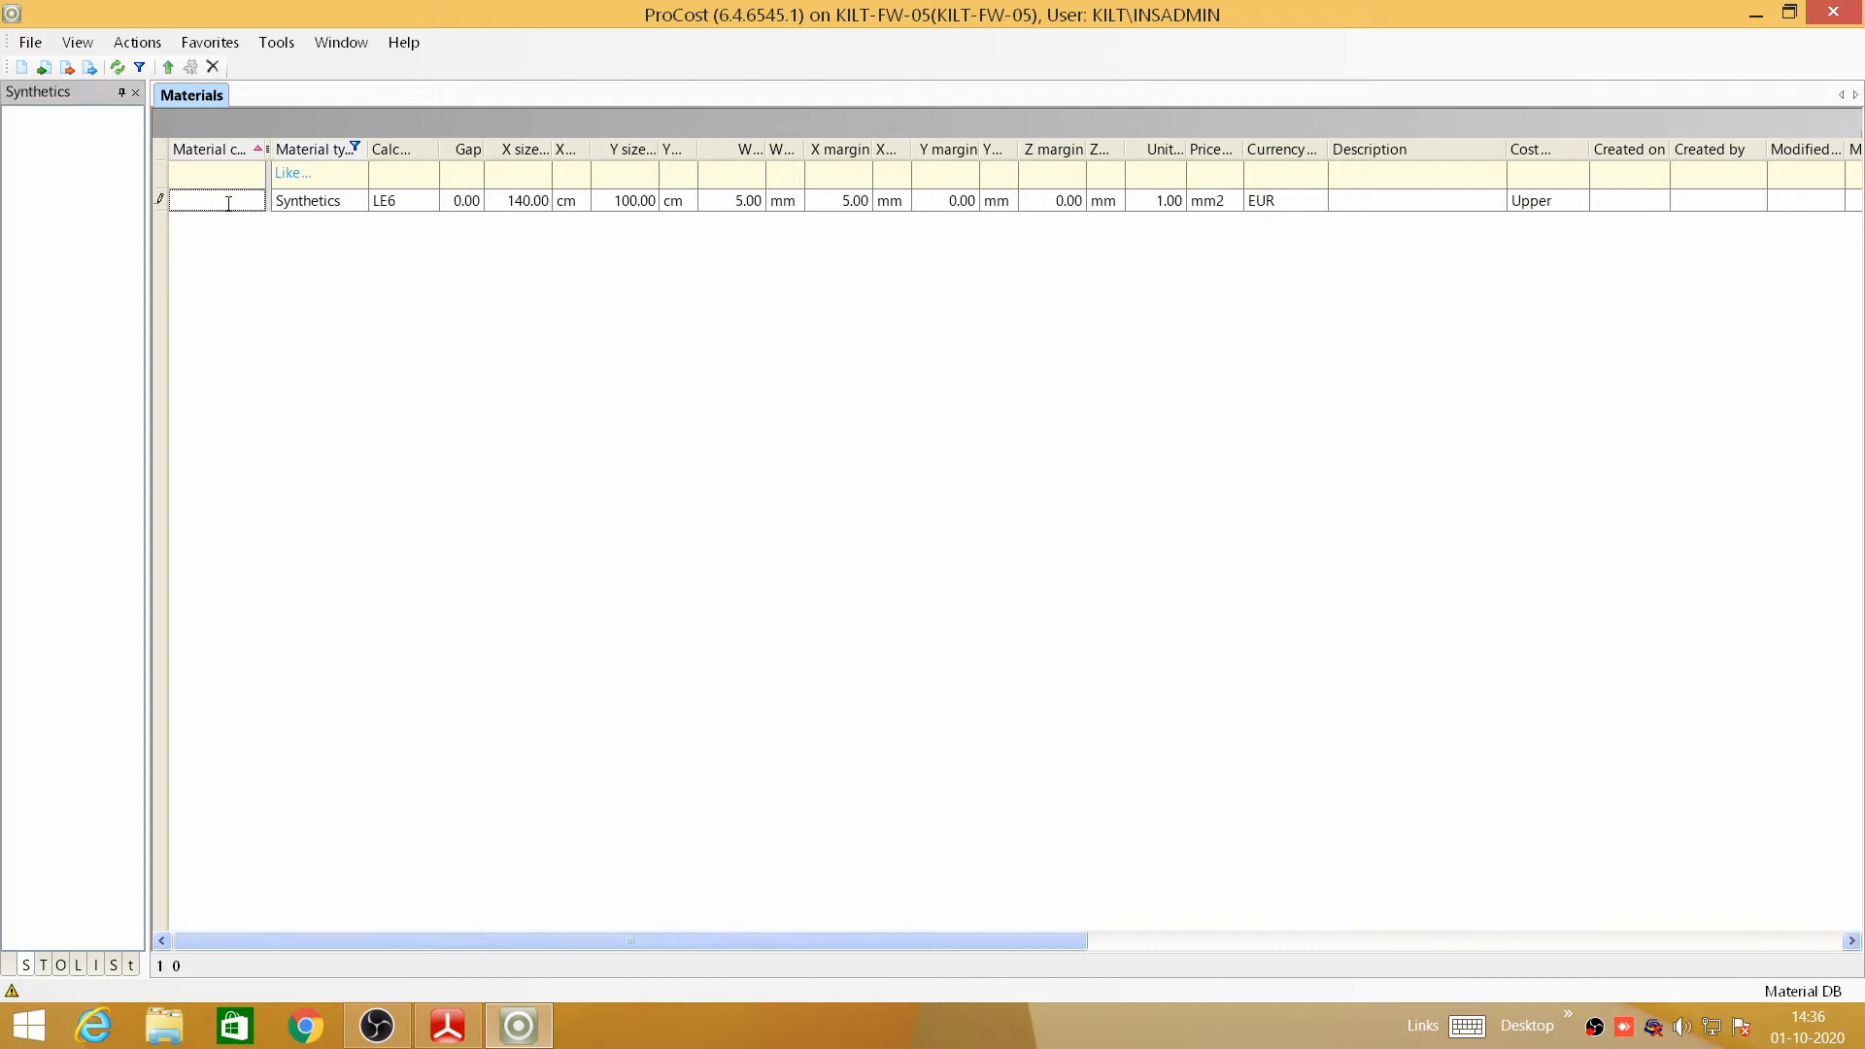
{"action": "type", "text": "Roll material"}
- Set the roll material's calculation method to TXL and its gap to 3
{"action": "left_click", "coordinate": [424, 201]}
{"action": "left_click", "coordinate": [427, 200]}
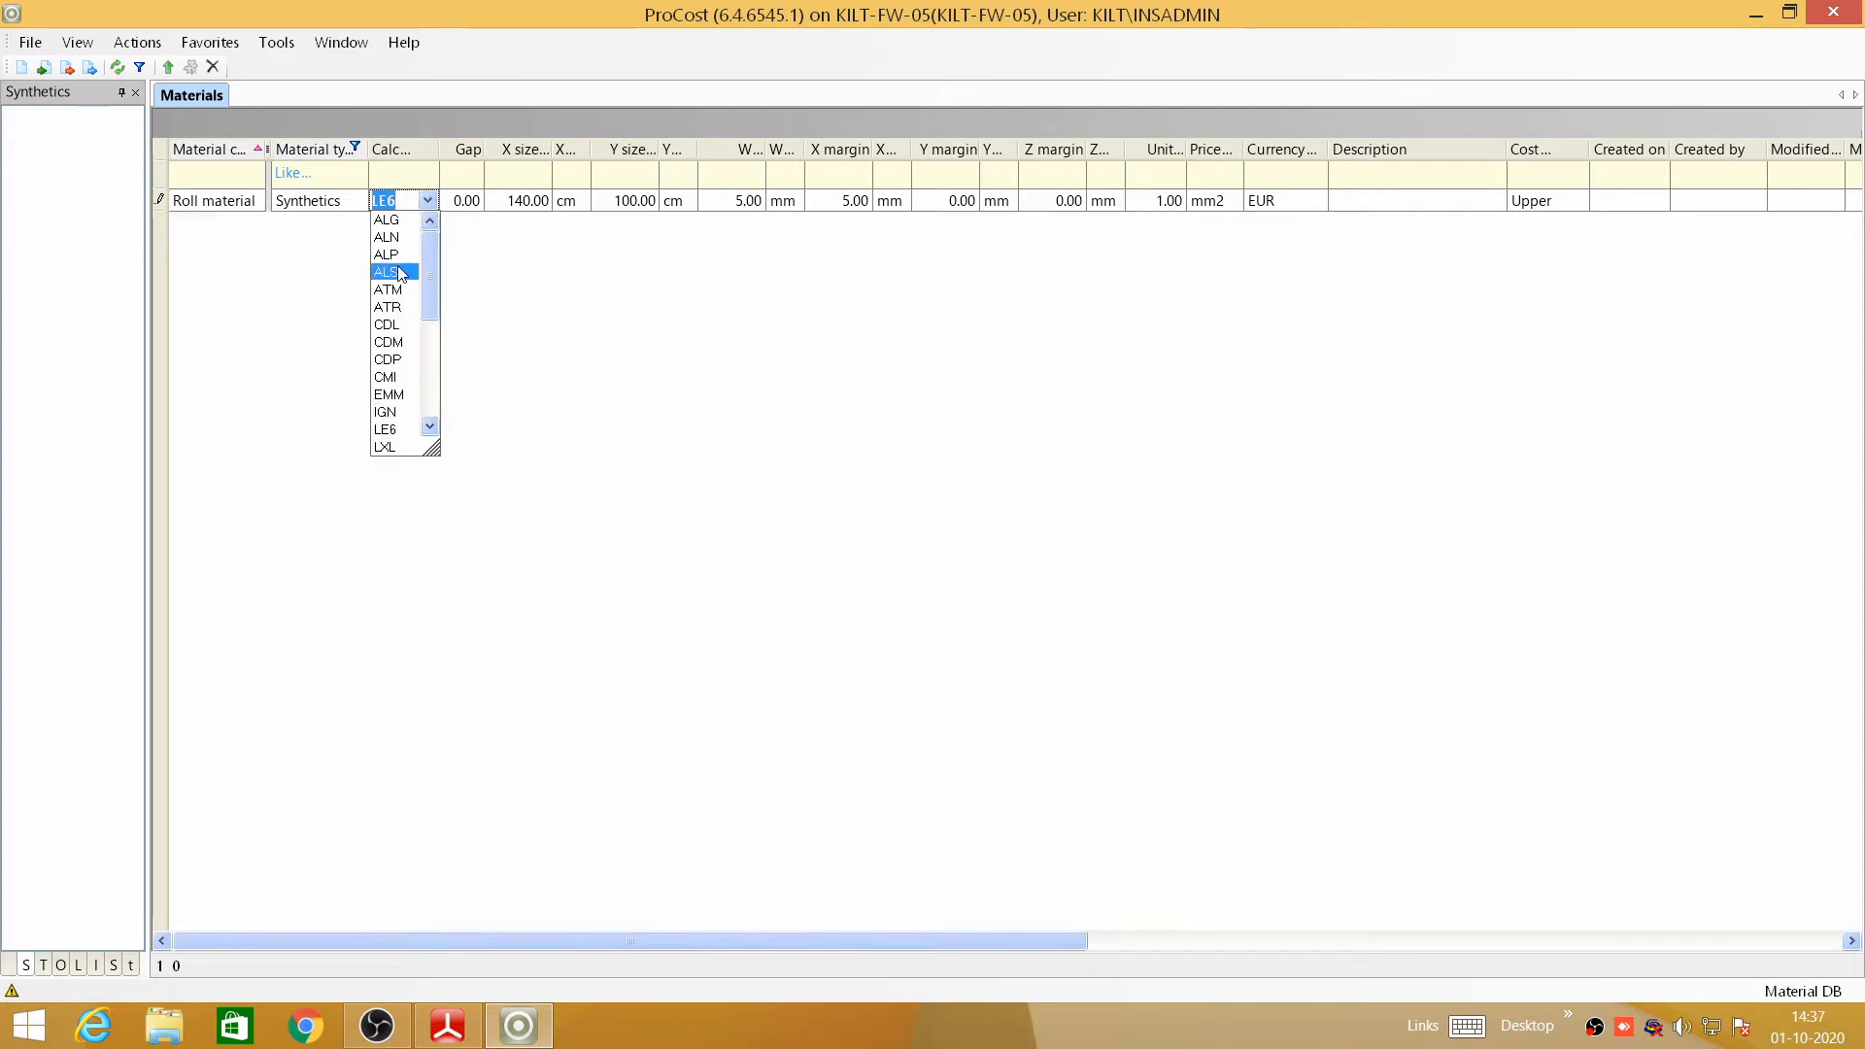
{"action": "left_click_drag", "start_coordinate": [429, 270], "coordinate": [433, 347]}
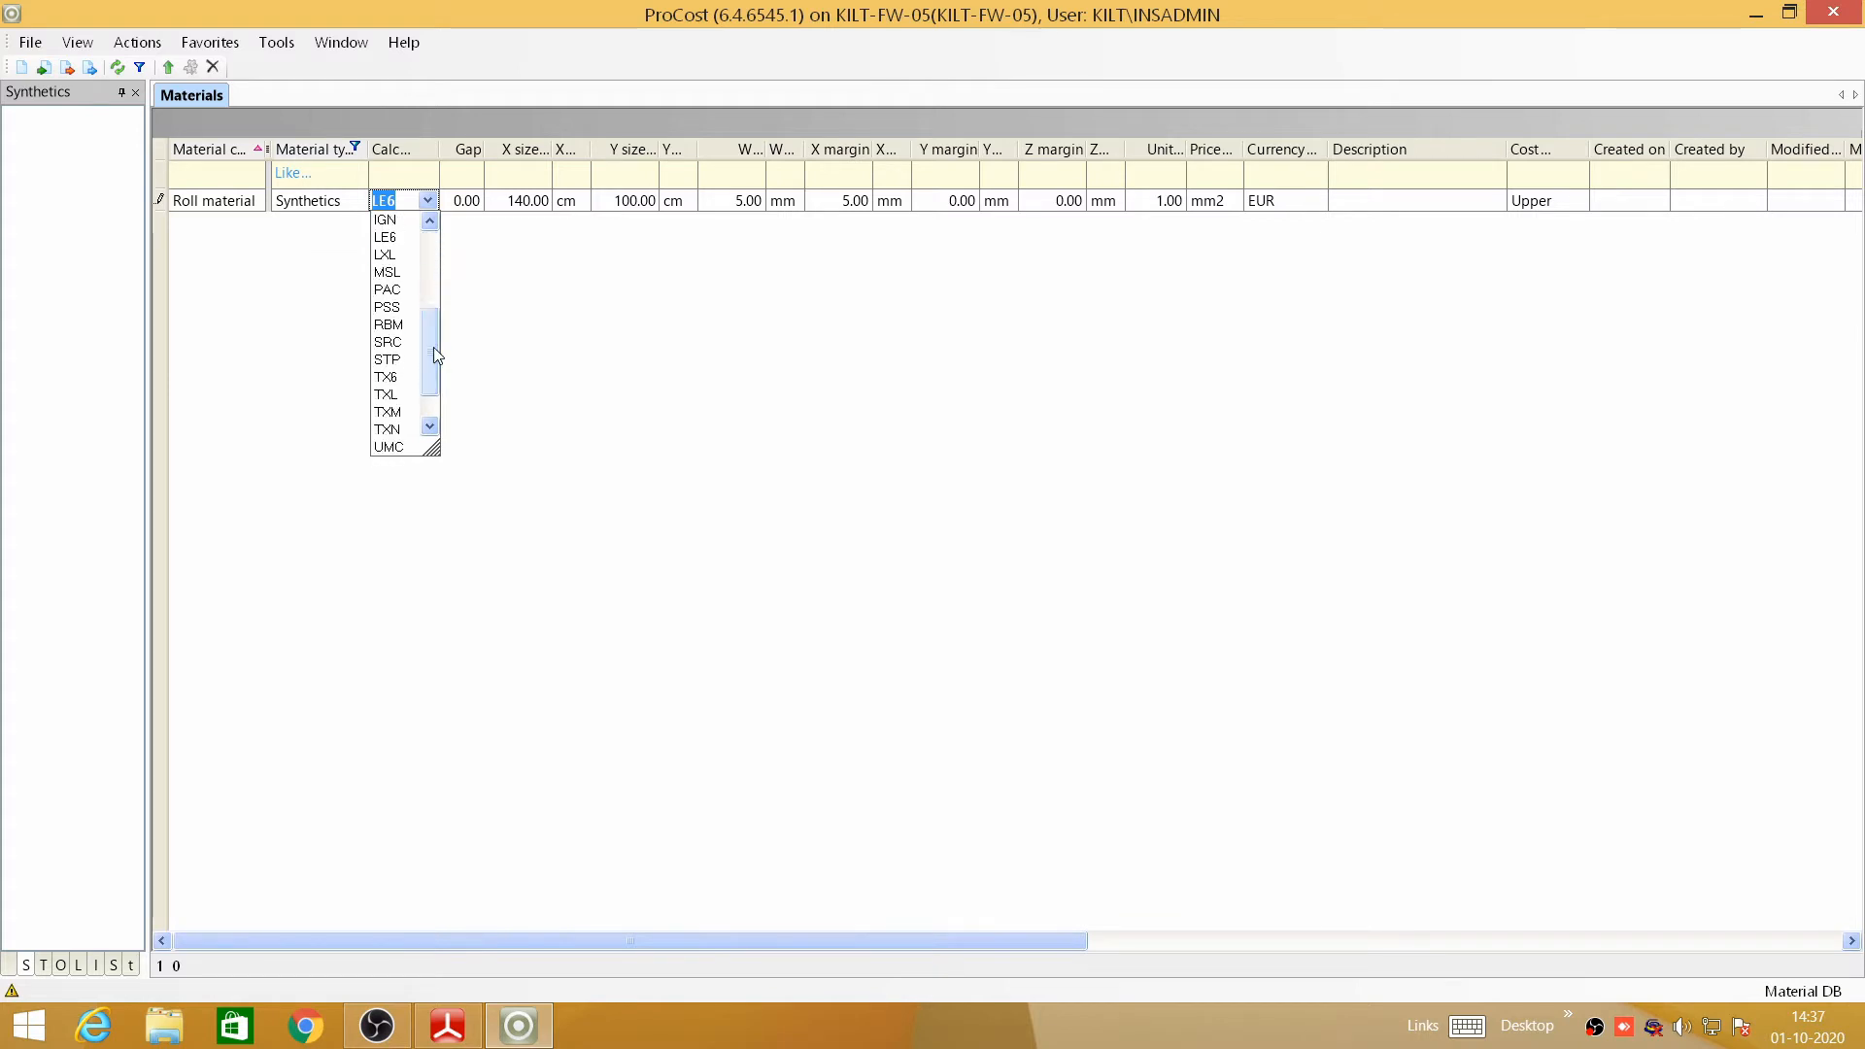
{"action": "left_click", "coordinate": [408, 396]}
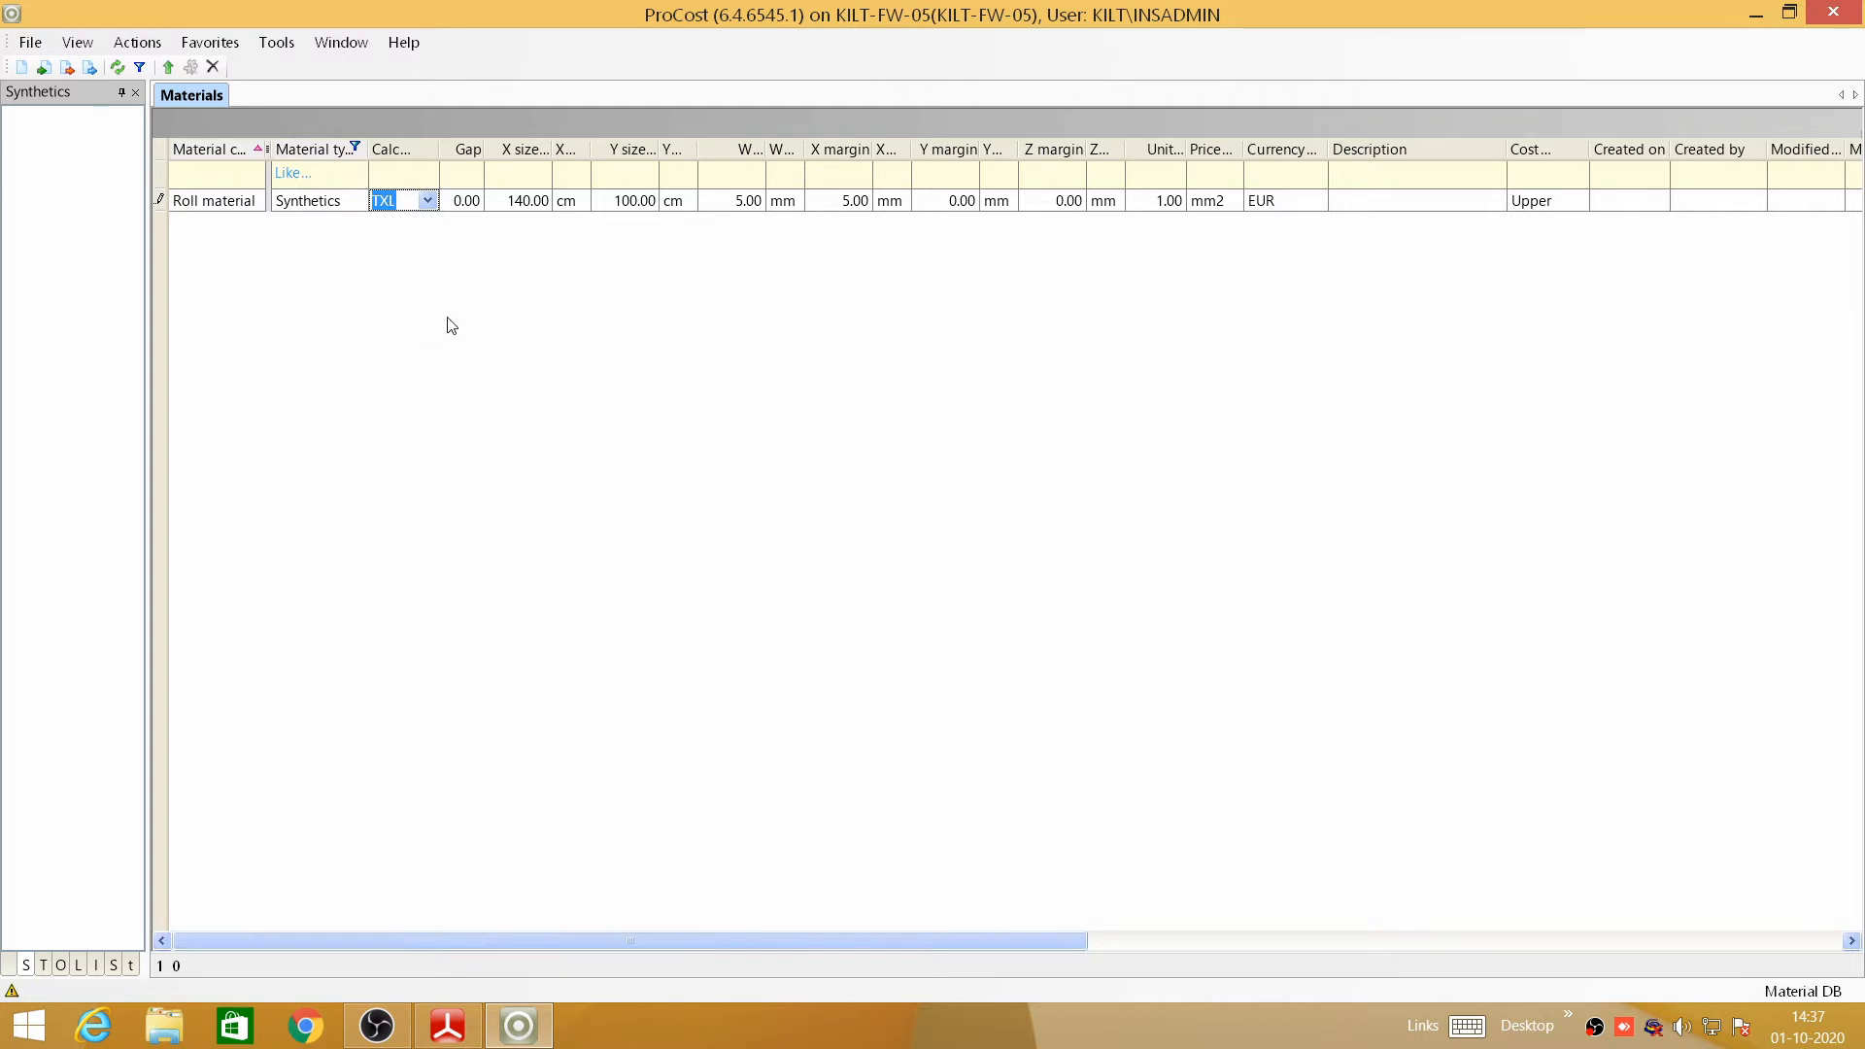
{"action": "left_click", "coordinate": [468, 206]}
{"action": "type", "text": "3"}
- Set the currency of the roll material to INR
{"action": "left_click", "coordinate": [1315, 201]}
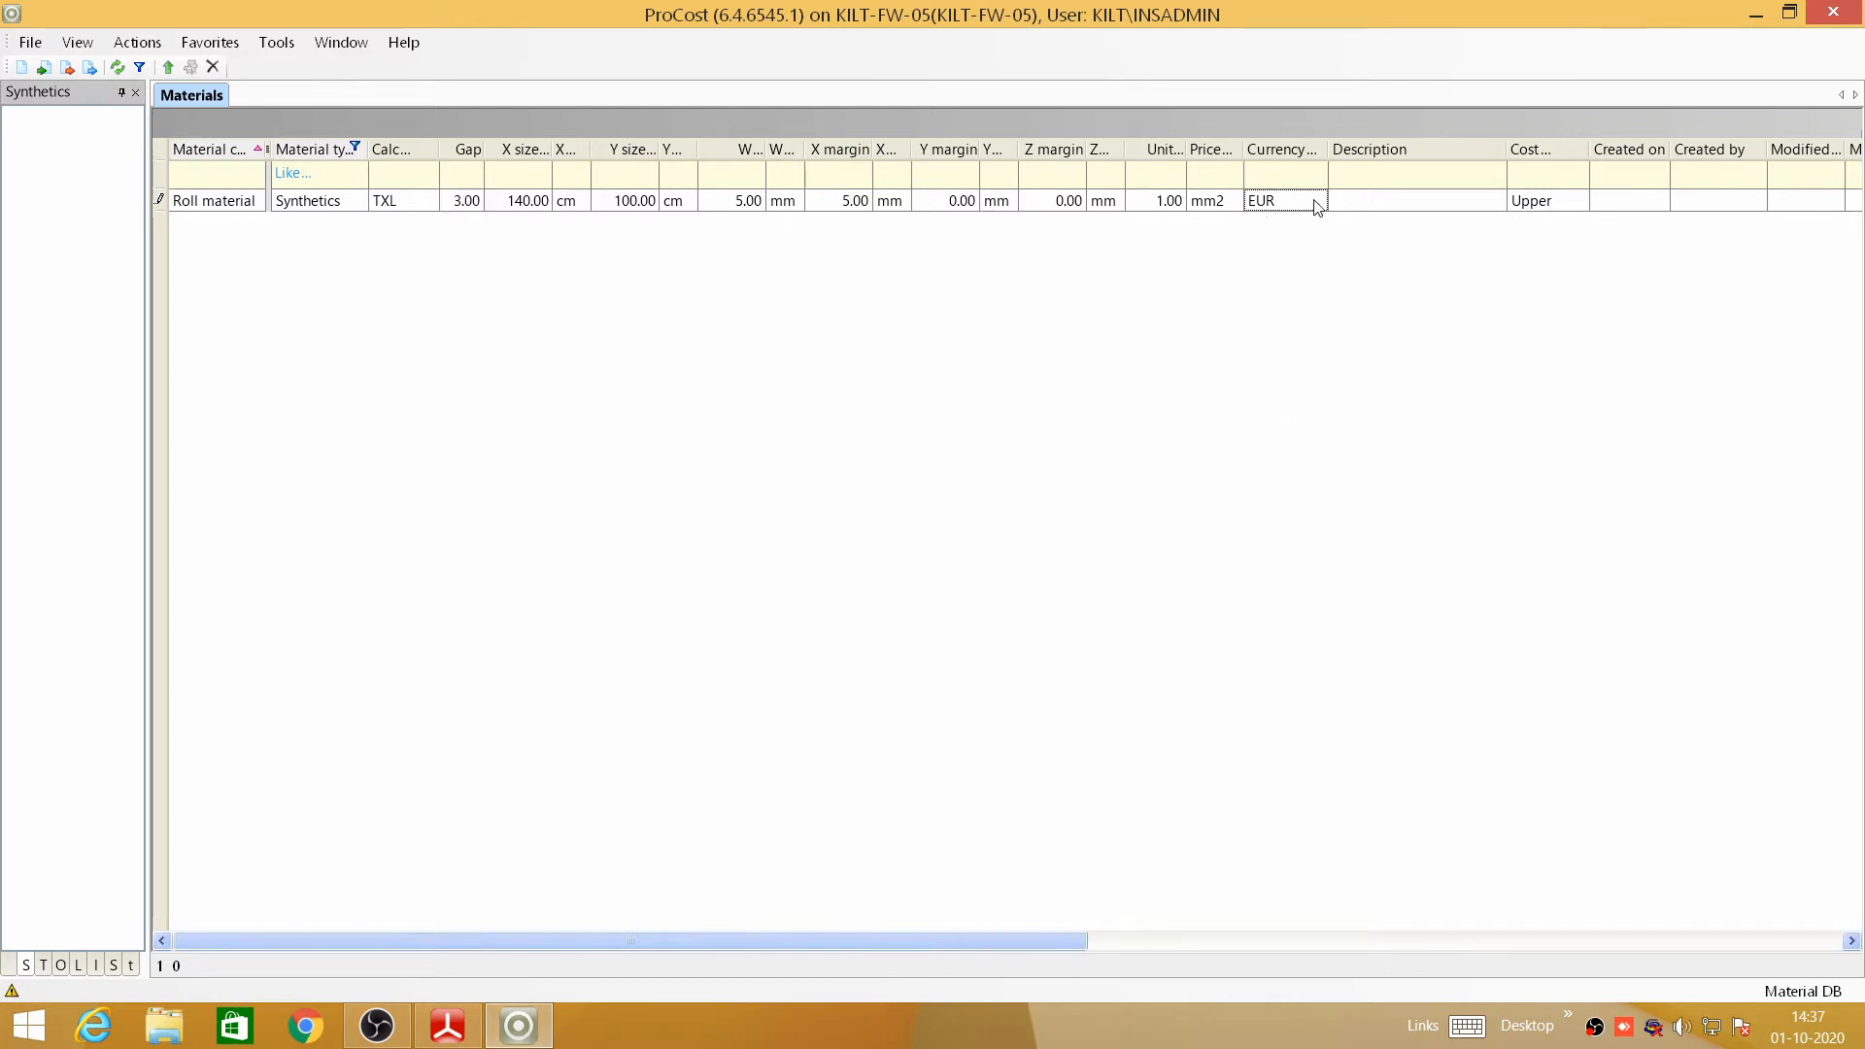
{"action": "left_click", "coordinate": [1316, 200]}
{"action": "left_click", "coordinate": [1273, 237]}
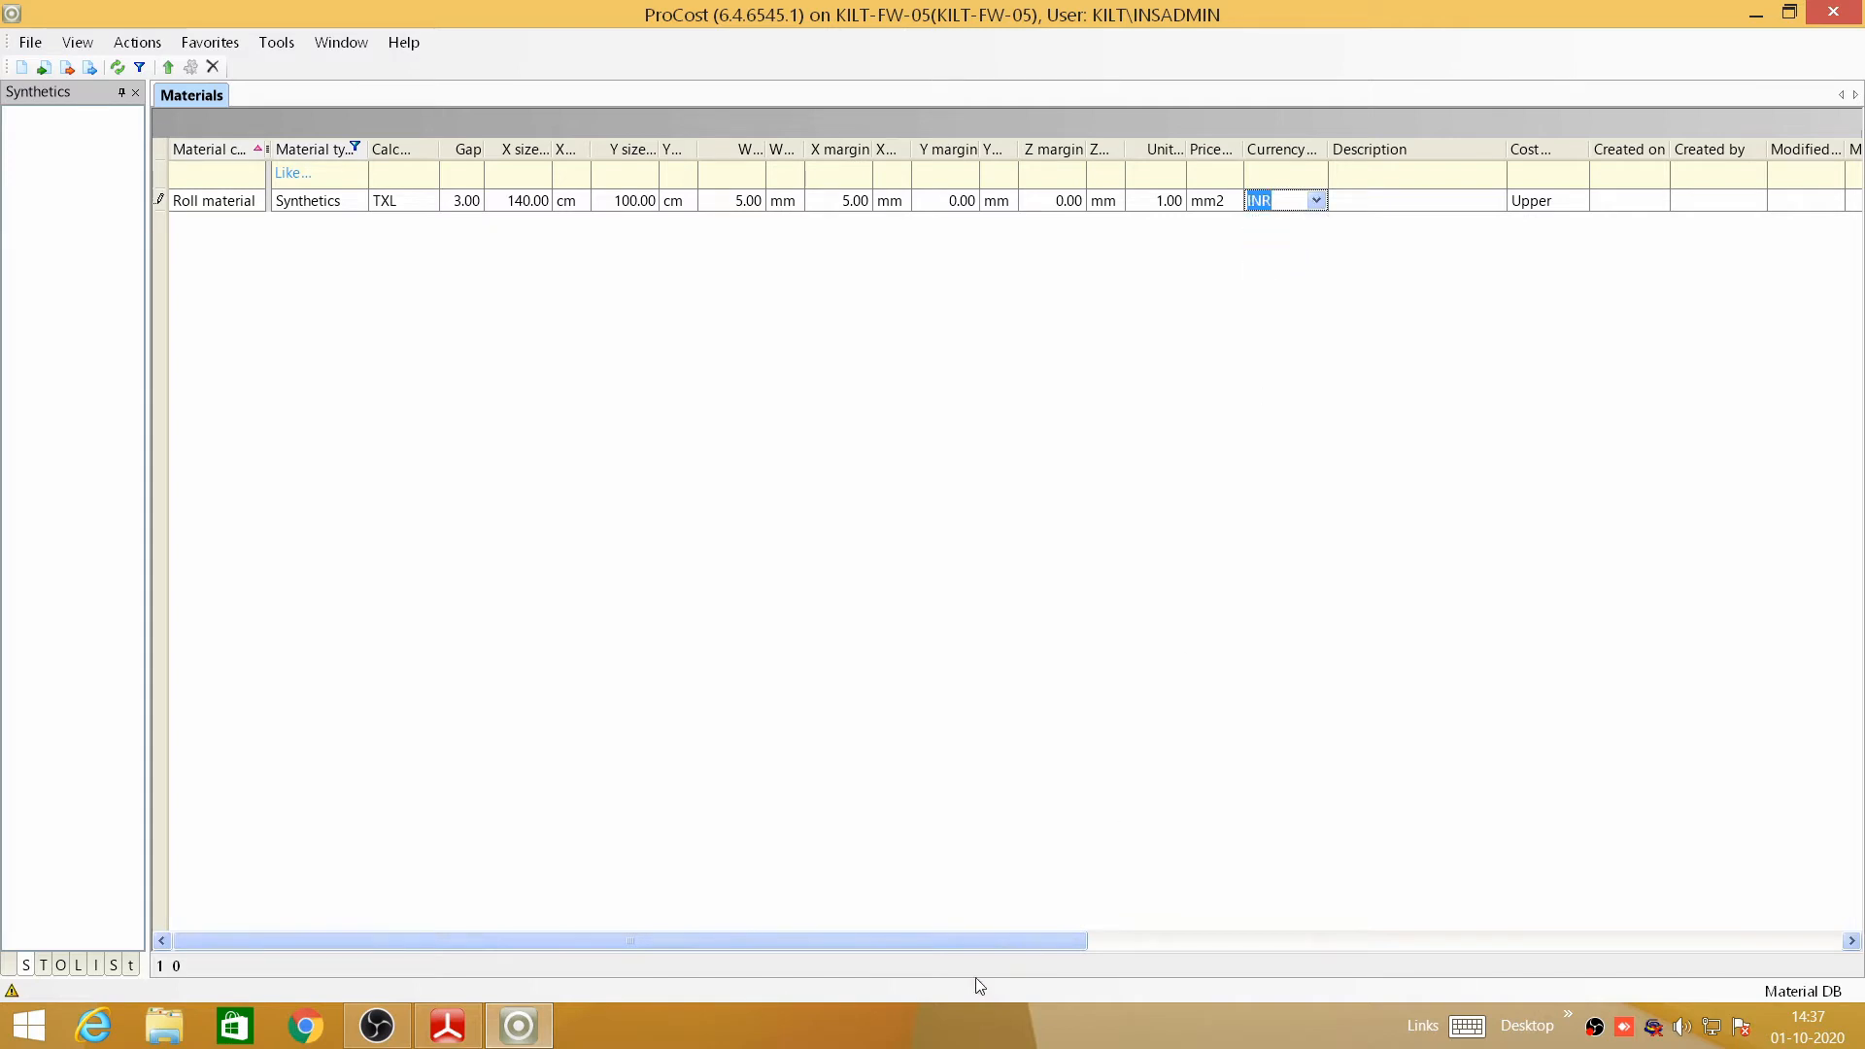
- Set the roll material's cost field to Material and save the record
{"action": "left_click_drag", "start_coordinate": [979, 940], "coordinate": [1366, 971]}
{"action": "left_click", "coordinate": [1144, 206]}
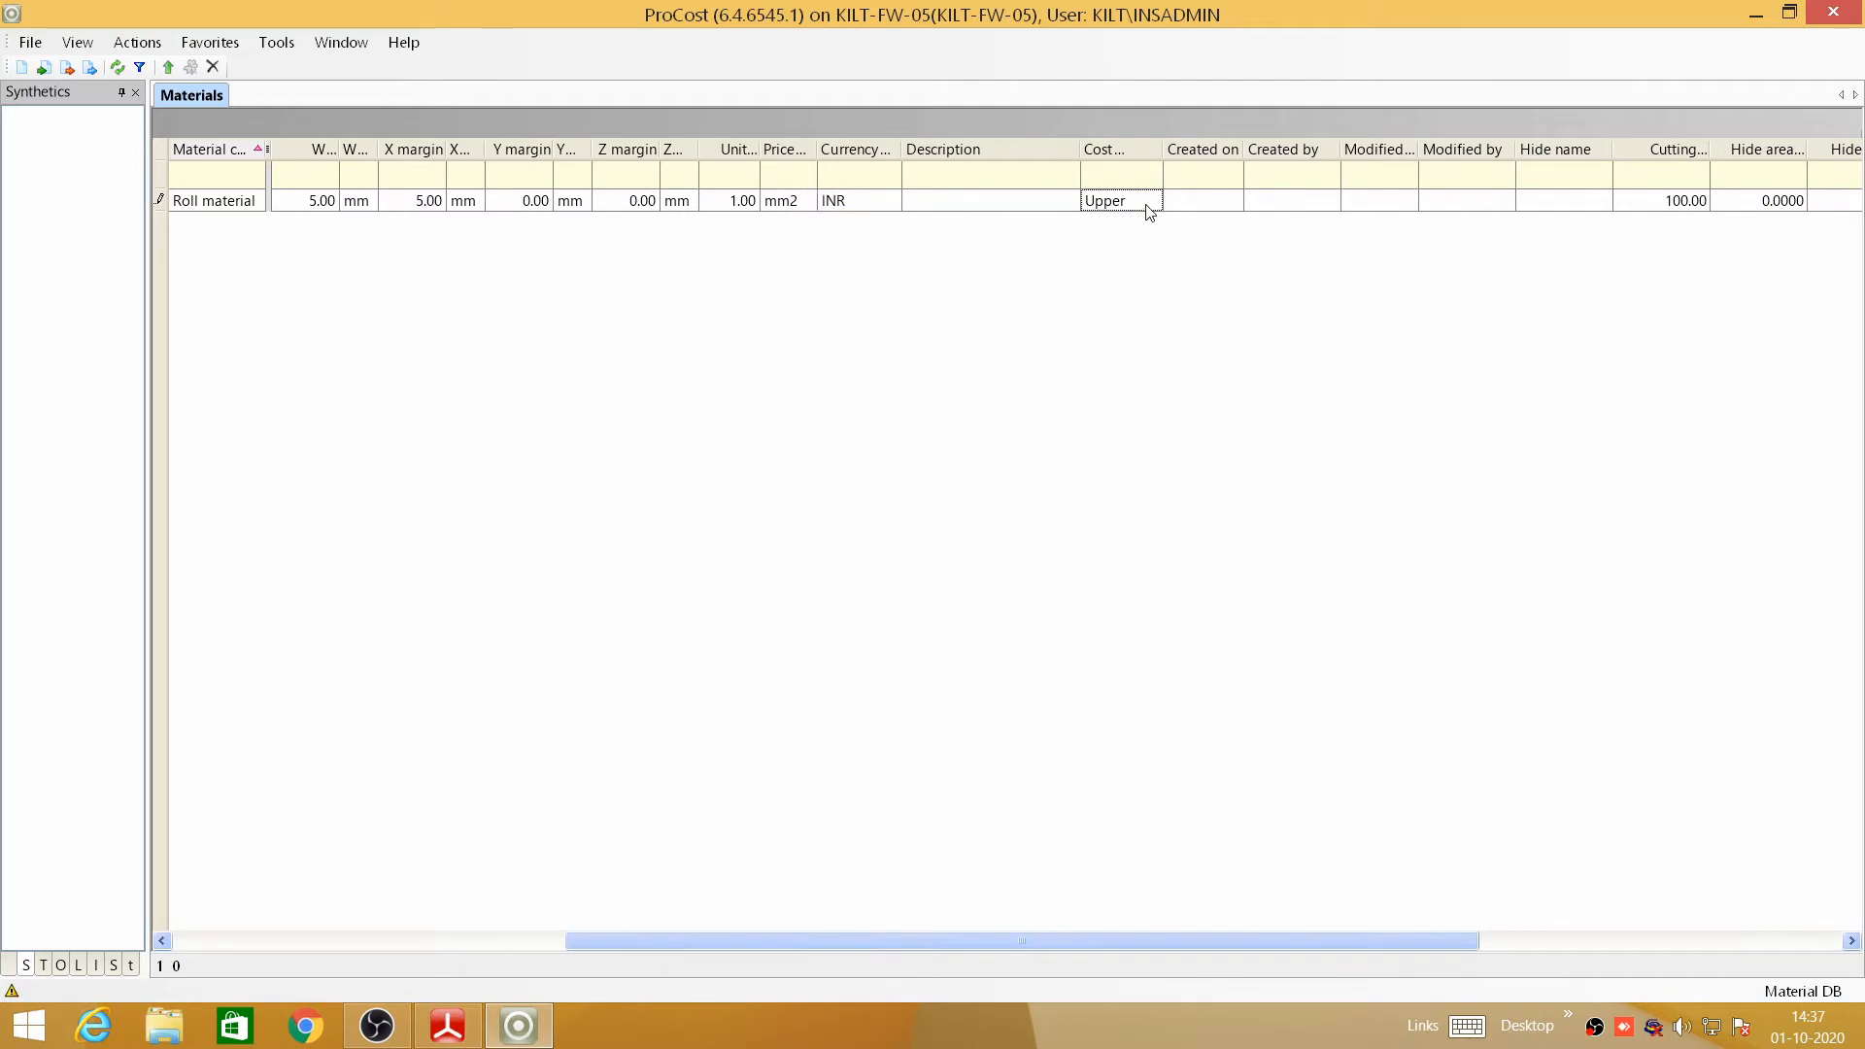
{"action": "left_click", "coordinate": [1151, 201]}
{"action": "left_click", "coordinate": [1141, 222]}
{"action": "left_click_drag", "start_coordinate": [1151, 941], "coordinate": [1525, 919]}
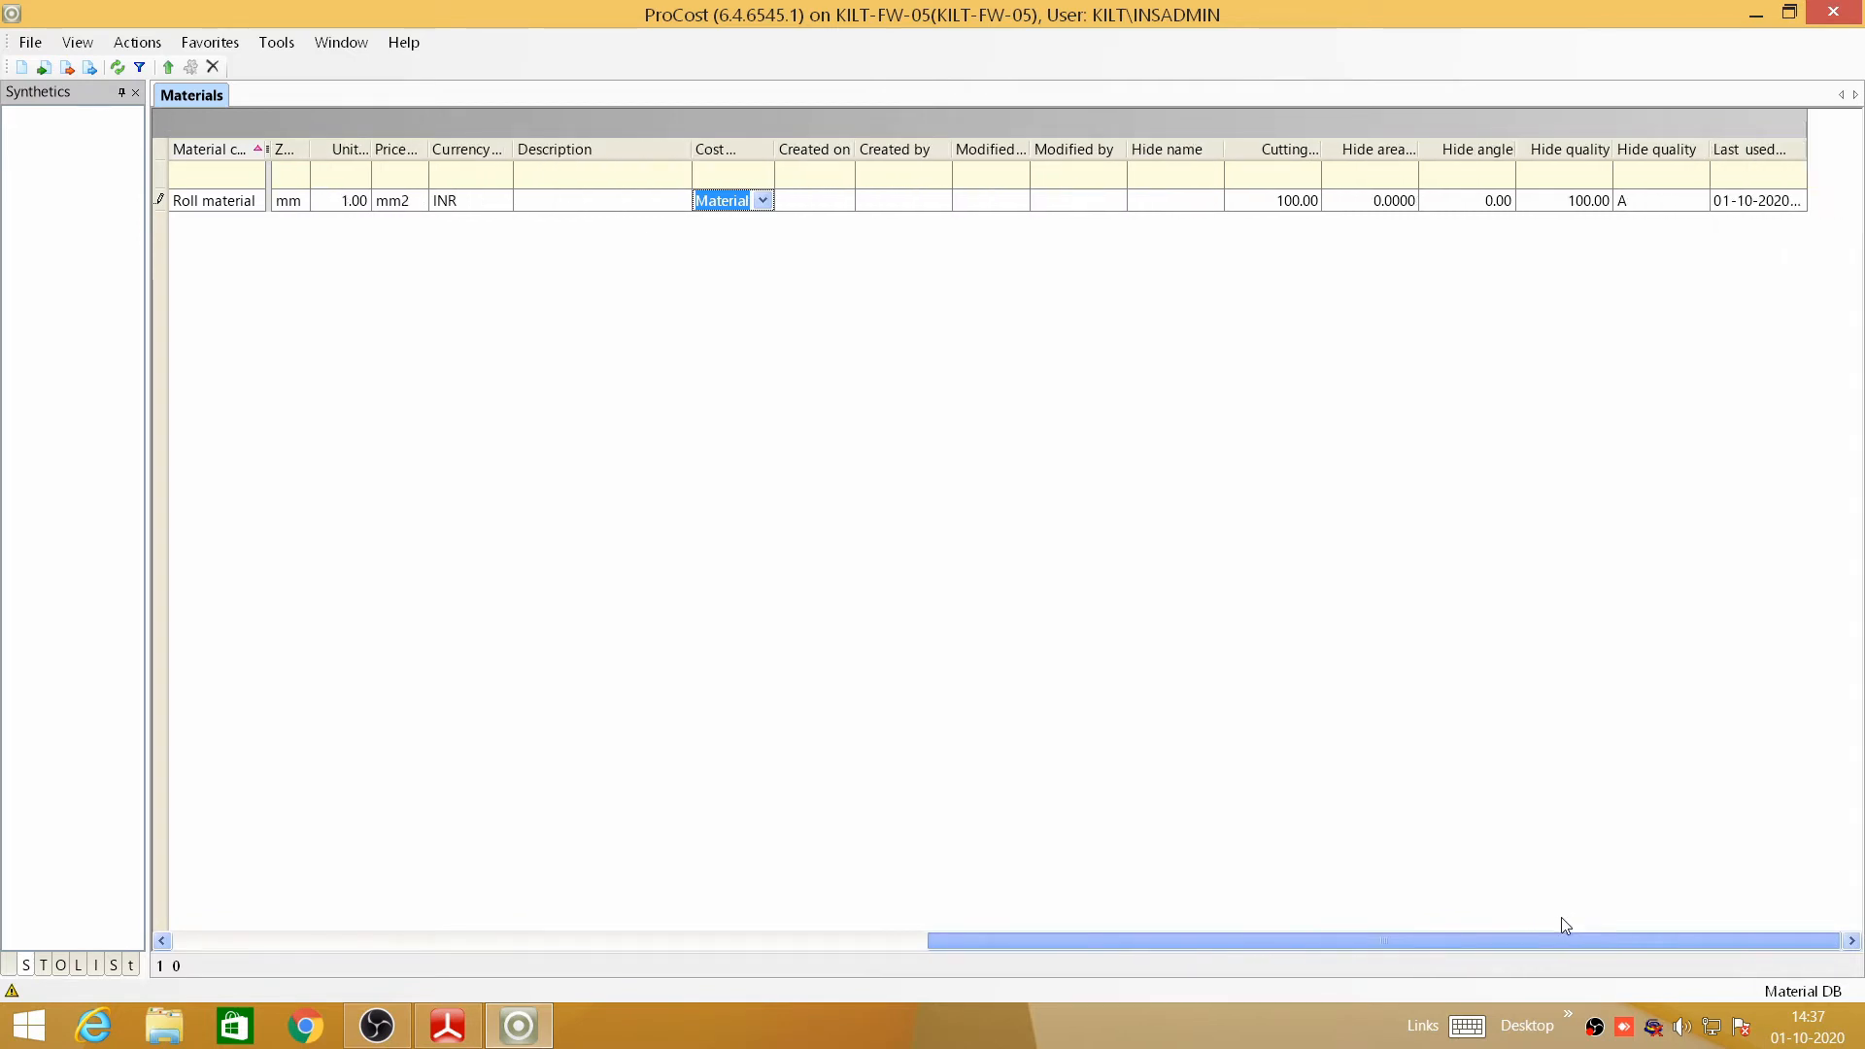
{"action": "left_click_drag", "start_coordinate": [1559, 938], "coordinate": [748, 944]}
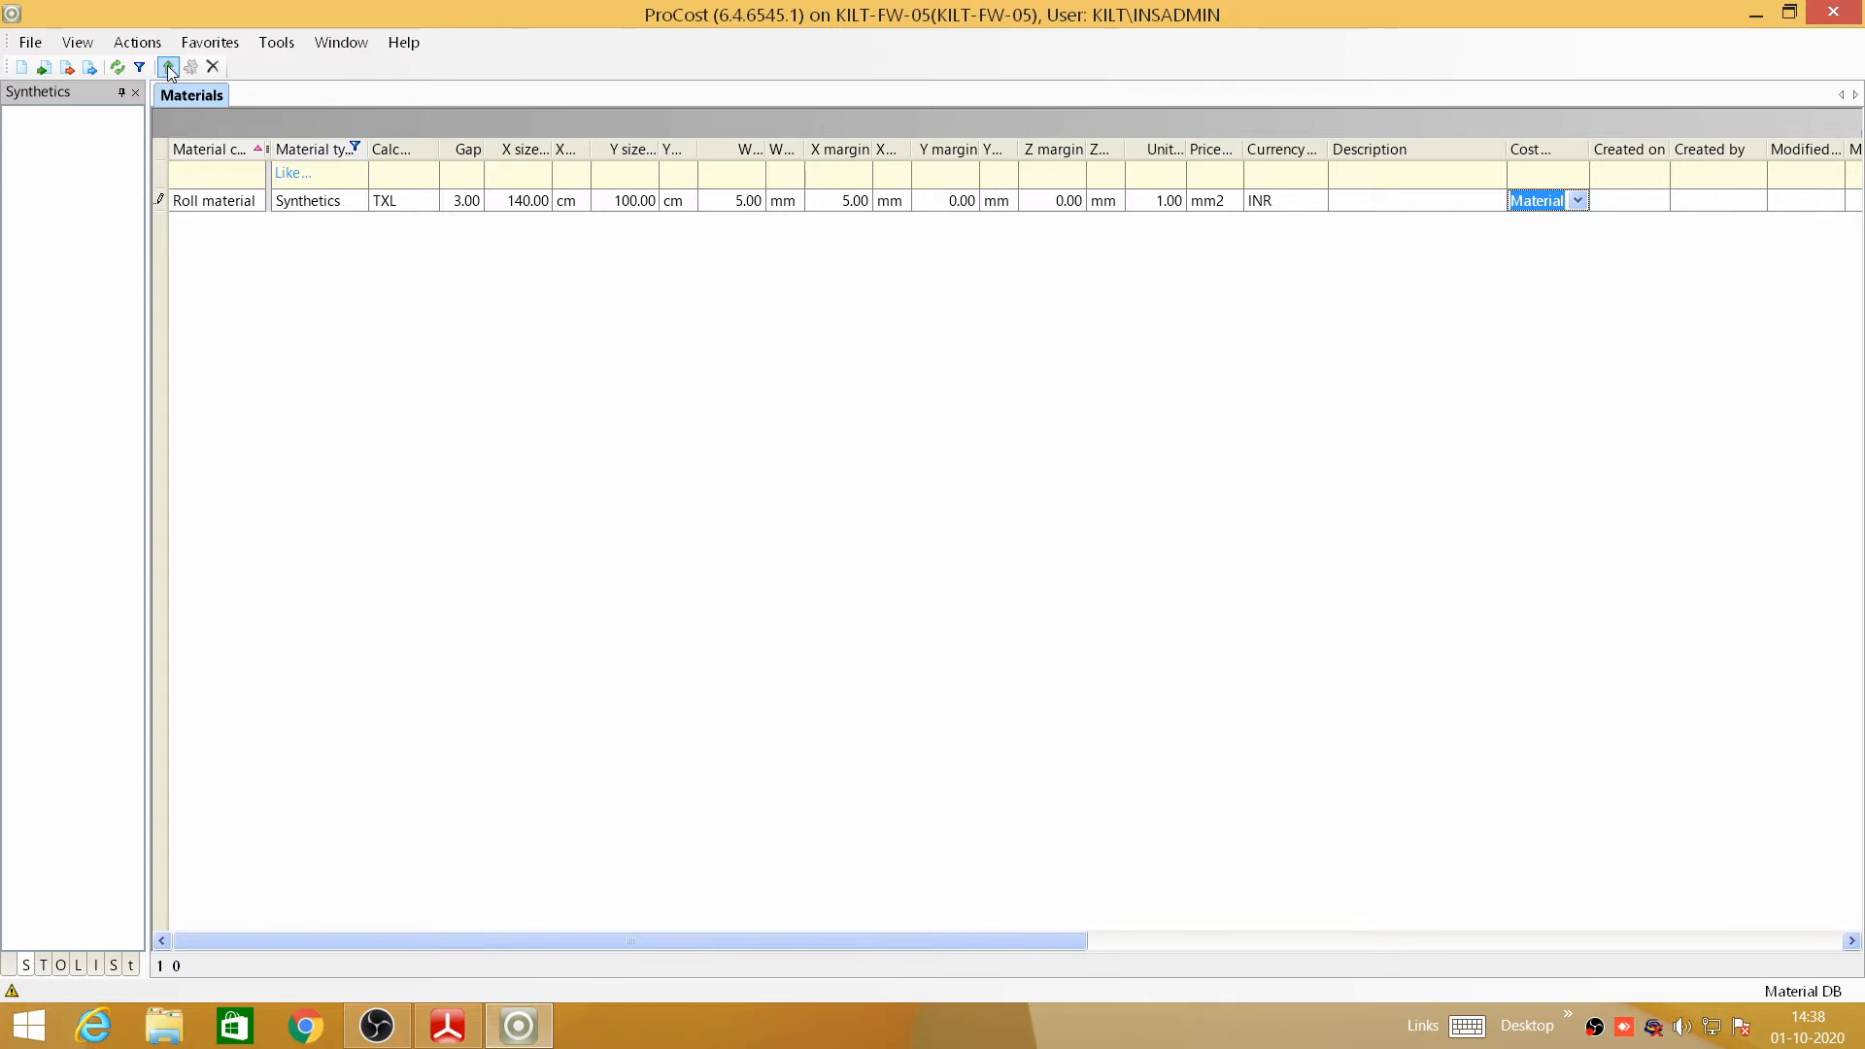
{"action": "left_click", "coordinate": [169, 67]}
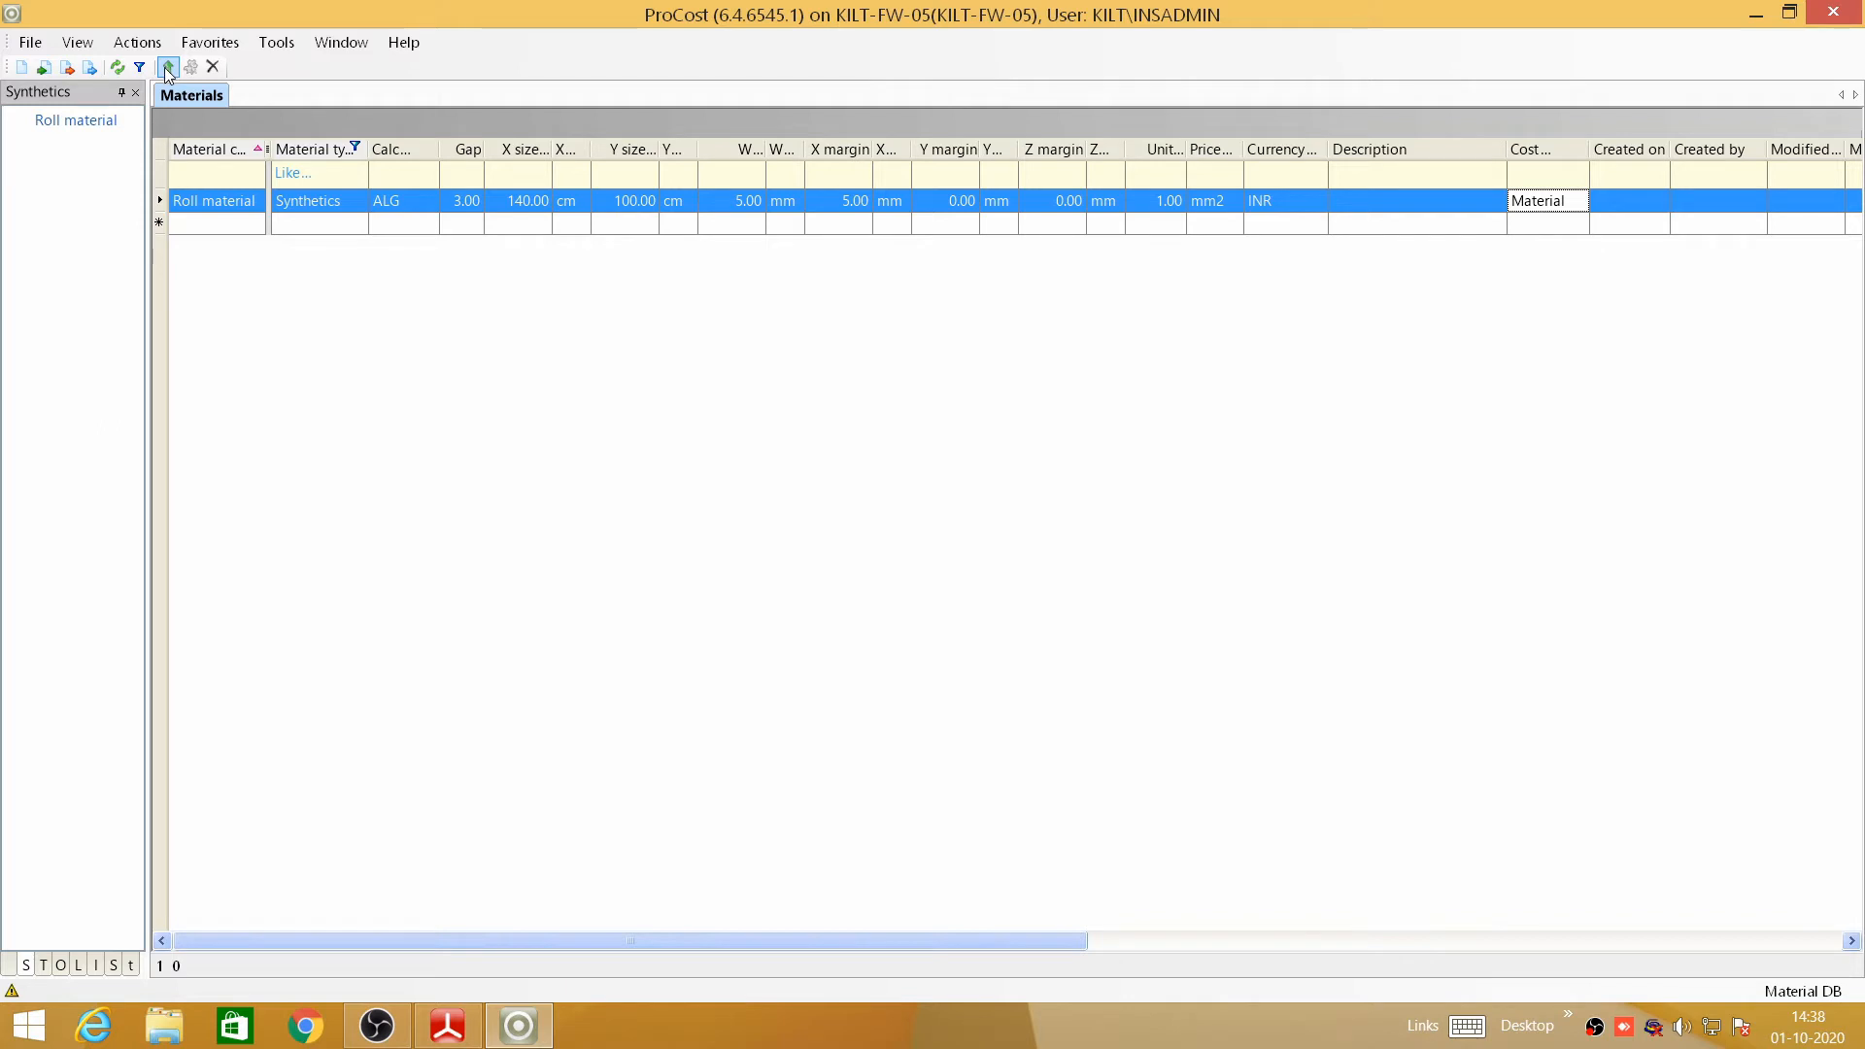
- Return to the styles view and create a new style named sport shoe lining with basic size 8
{"action": "left_click", "coordinate": [79, 45]}
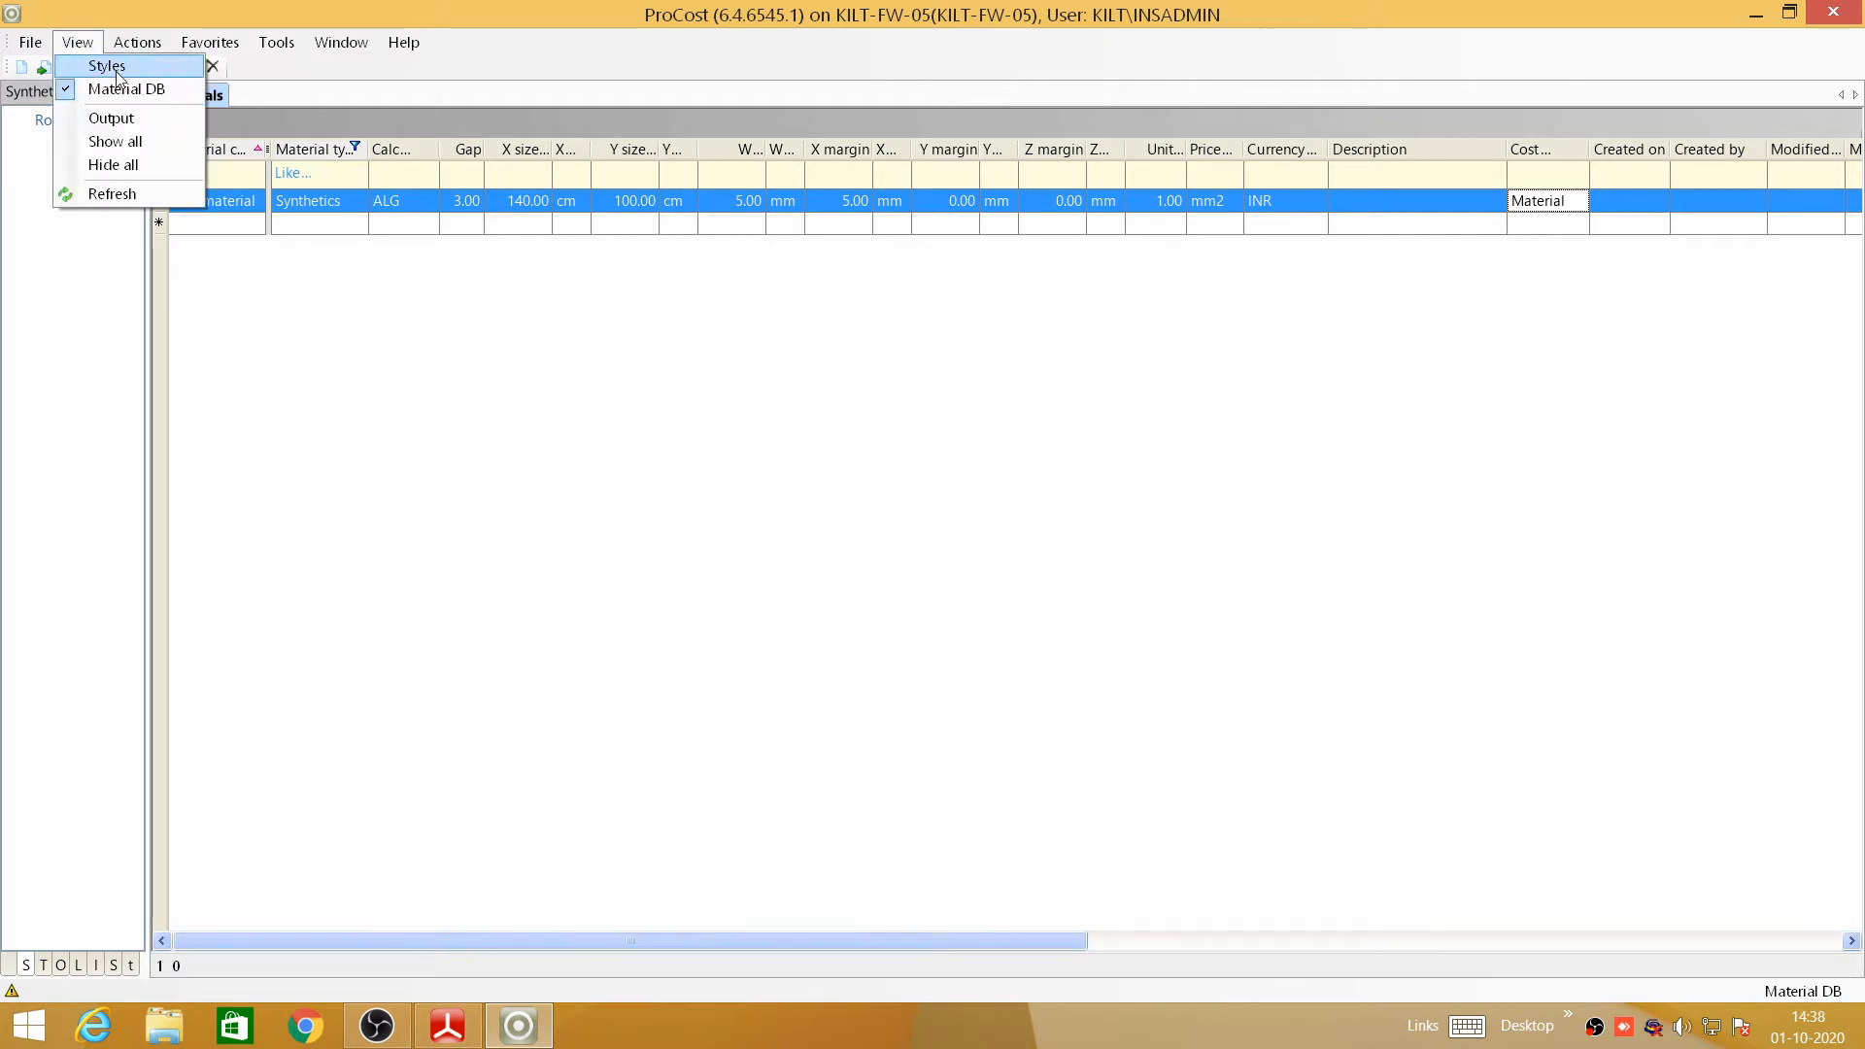
{"action": "left_click", "coordinate": [118, 70]}
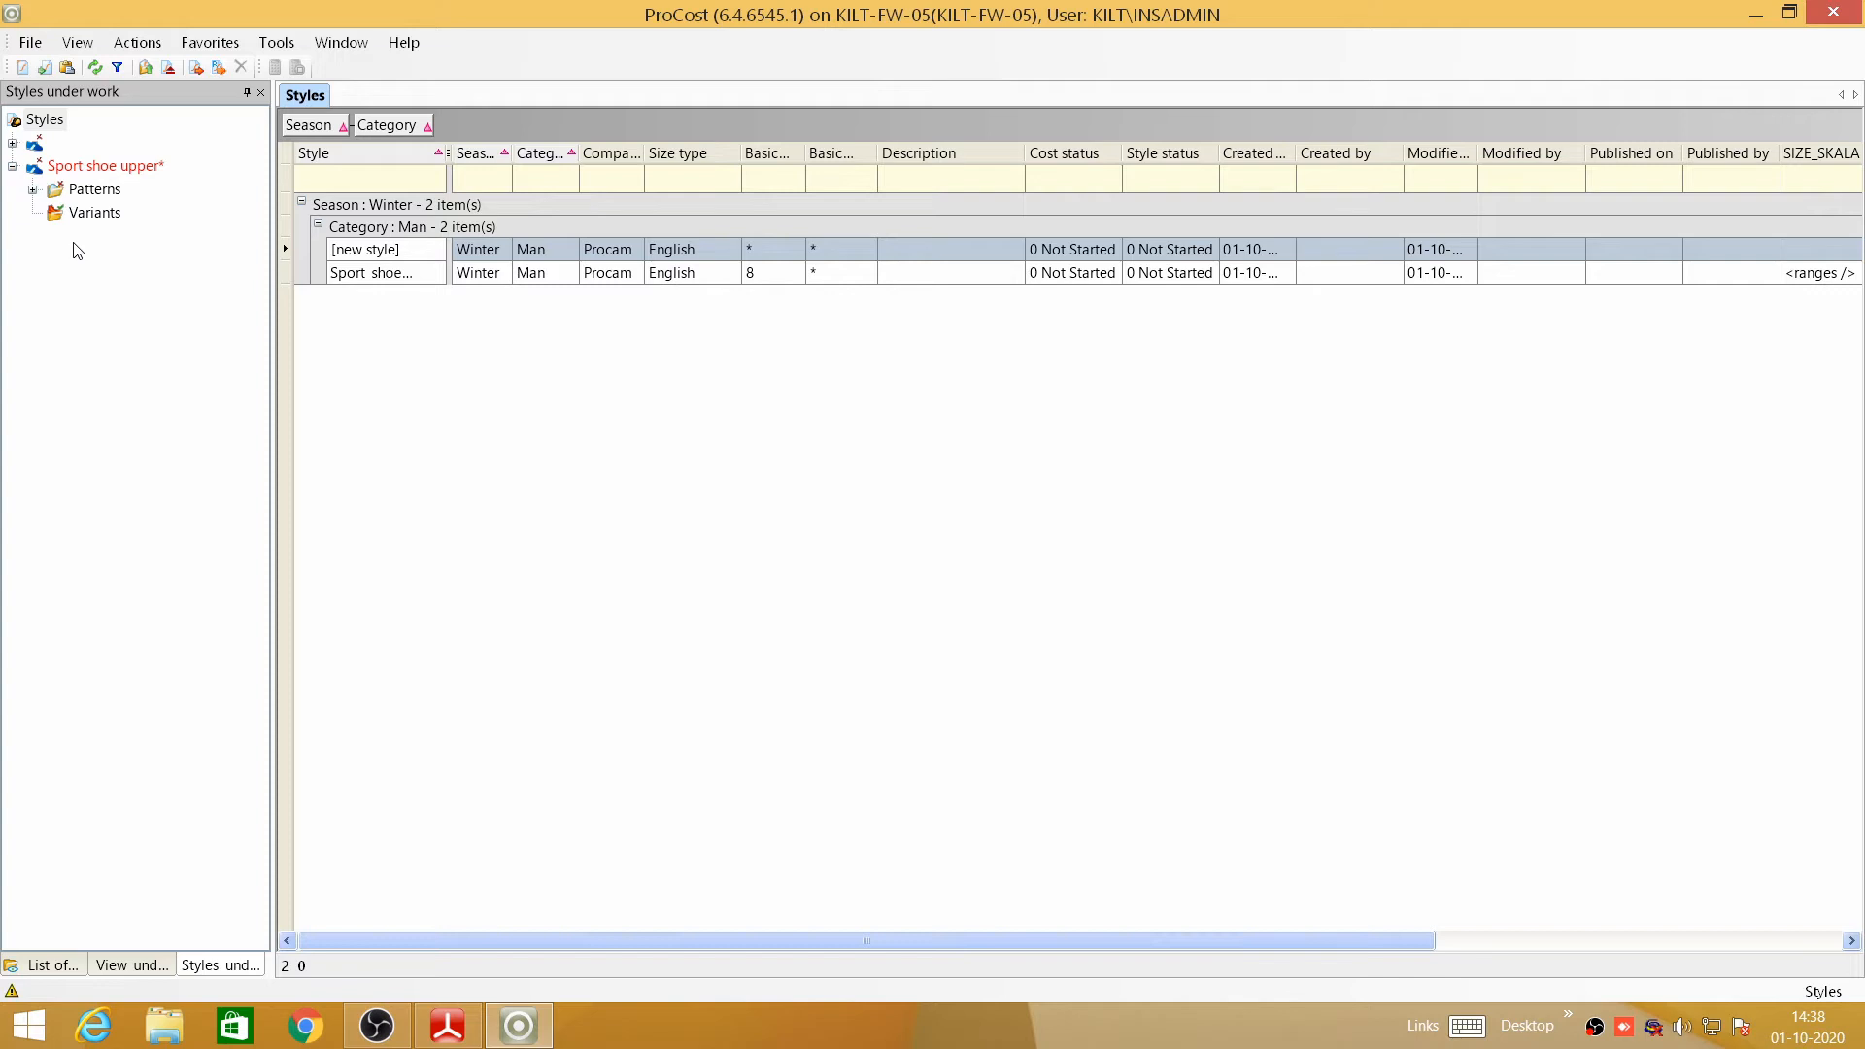
{"action": "left_click", "coordinate": [20, 68]}
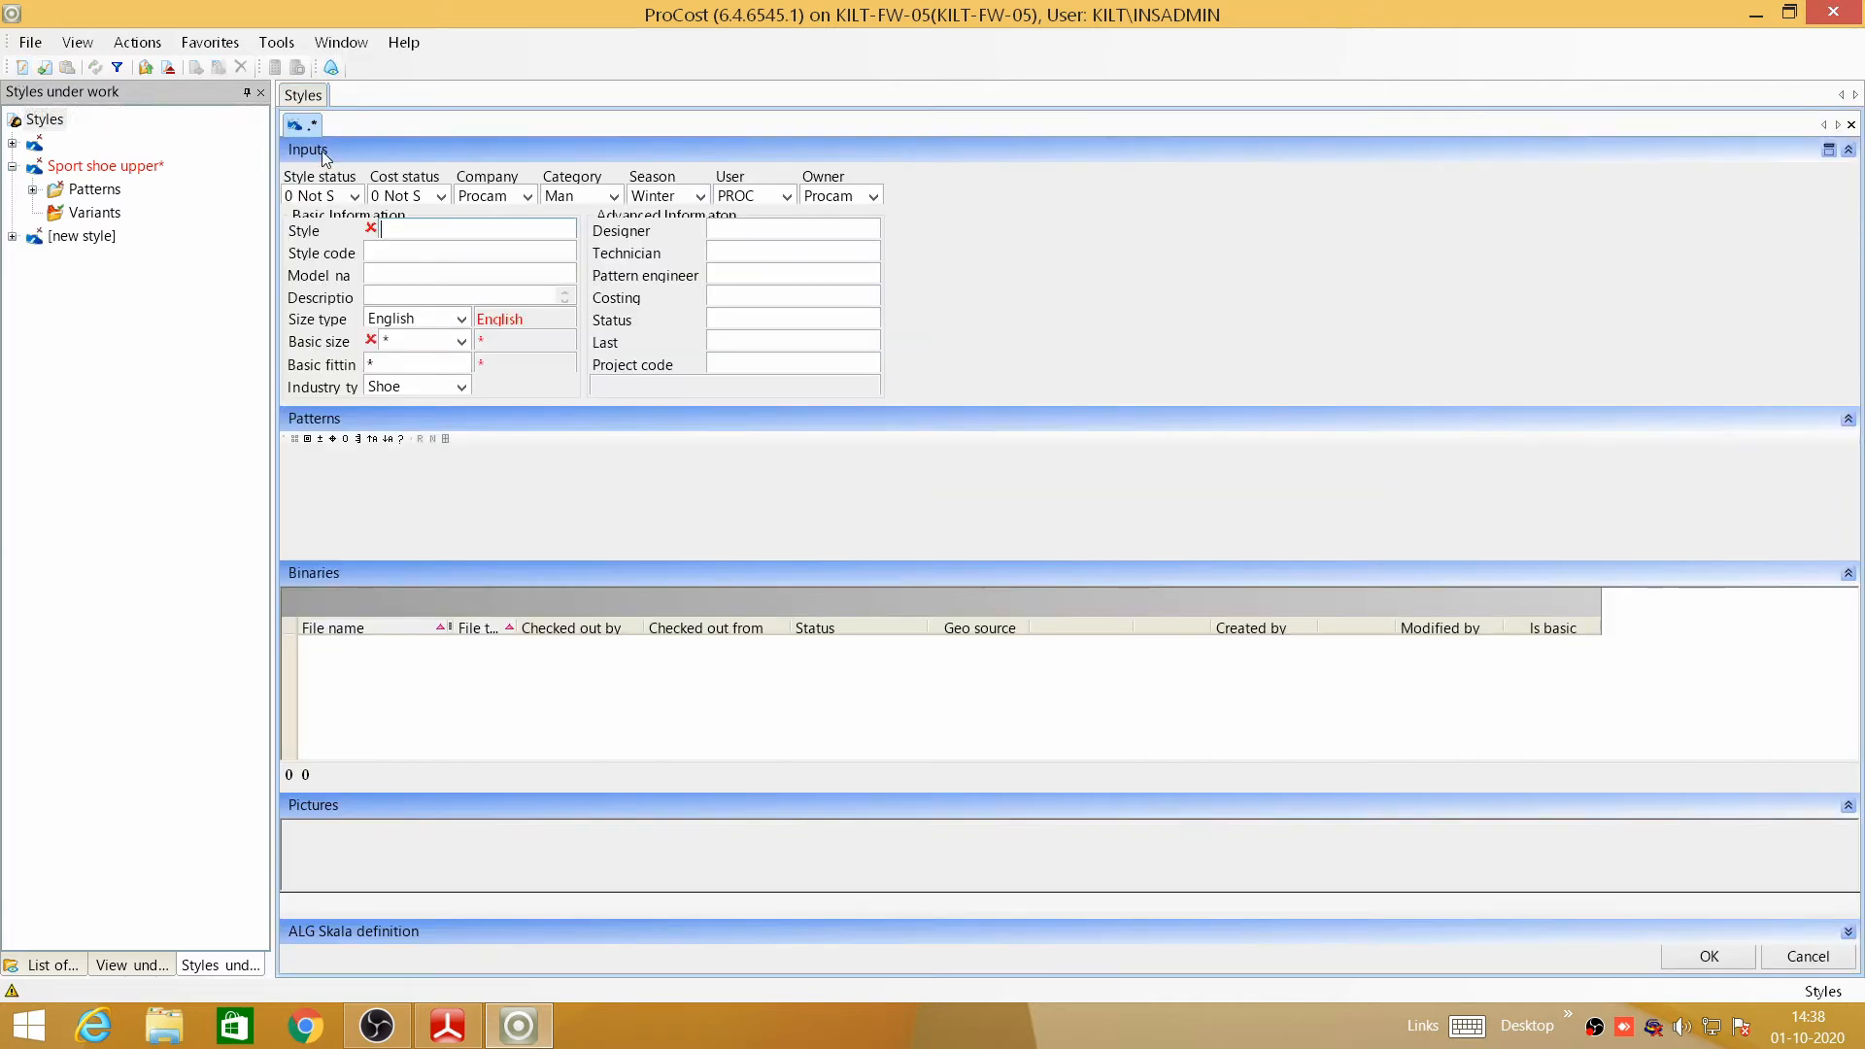
{"action": "left_click", "coordinate": [482, 223]}
{"action": "type", "text": "sport shoe lining"}
{"action": "left_click", "coordinate": [461, 341]}
{"action": "left_click", "coordinate": [421, 538]}
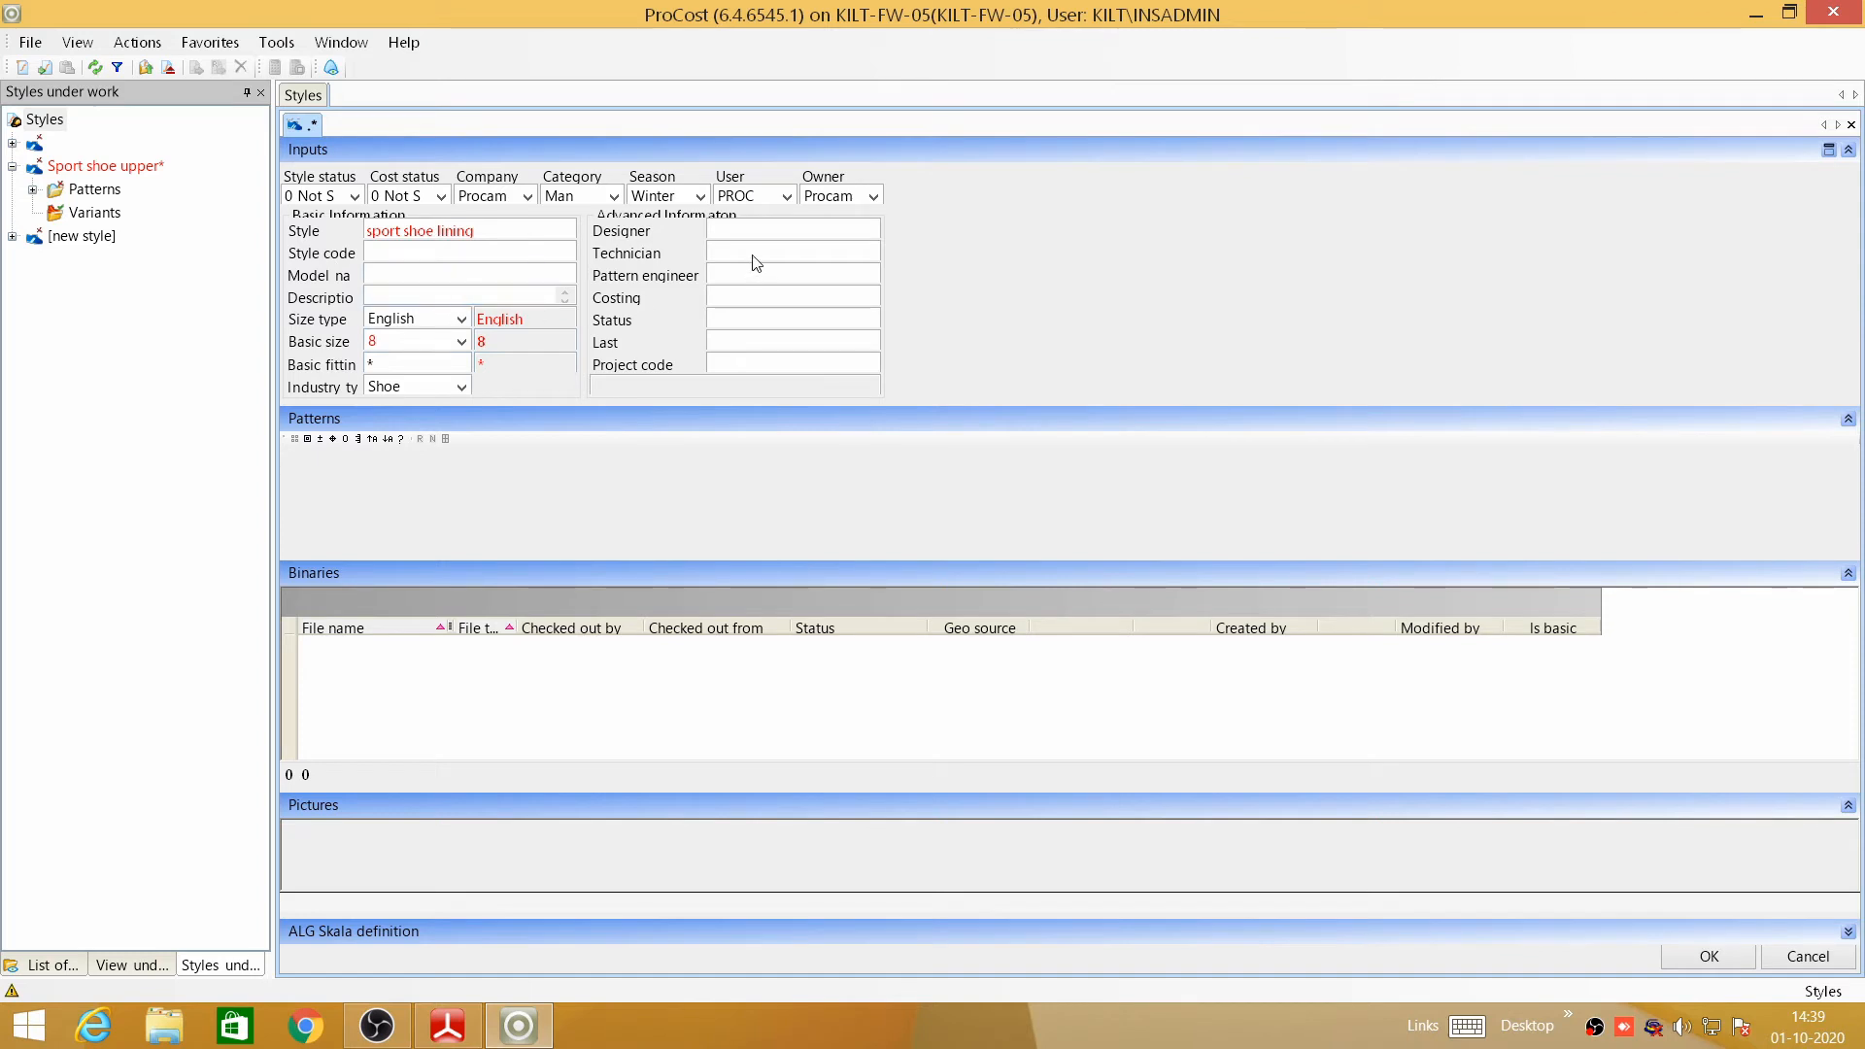
- Fill in the designer's name for the lining style
{"action": "left_click", "coordinate": [733, 233]}
{"action": "type", "text": "Obaidh"}
{"action": "key", "text": "Return"}
- Import the patterns from the sport shoe1 lining SVG file on the Desktop, accepting their pattern counts, and save the lining style
{"action": "left_click", "coordinate": [332, 69]}
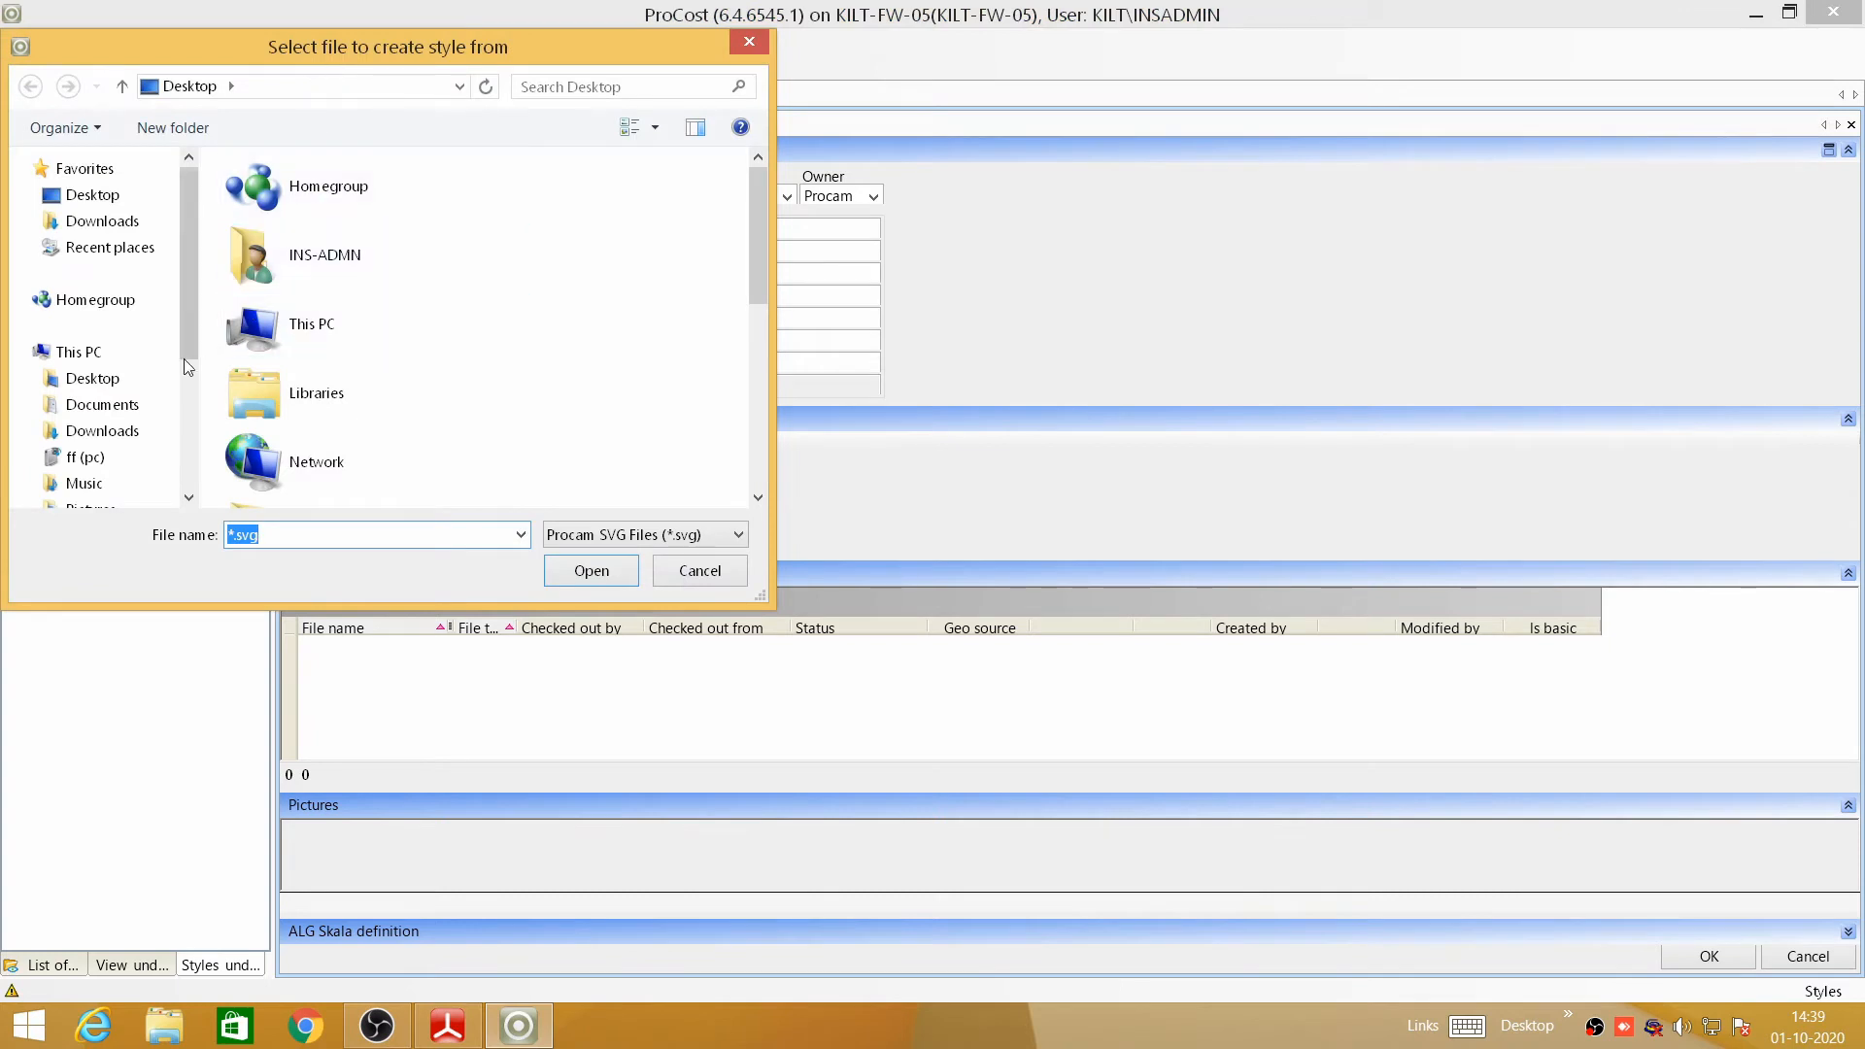
{"action": "left_click", "coordinate": [116, 385]}
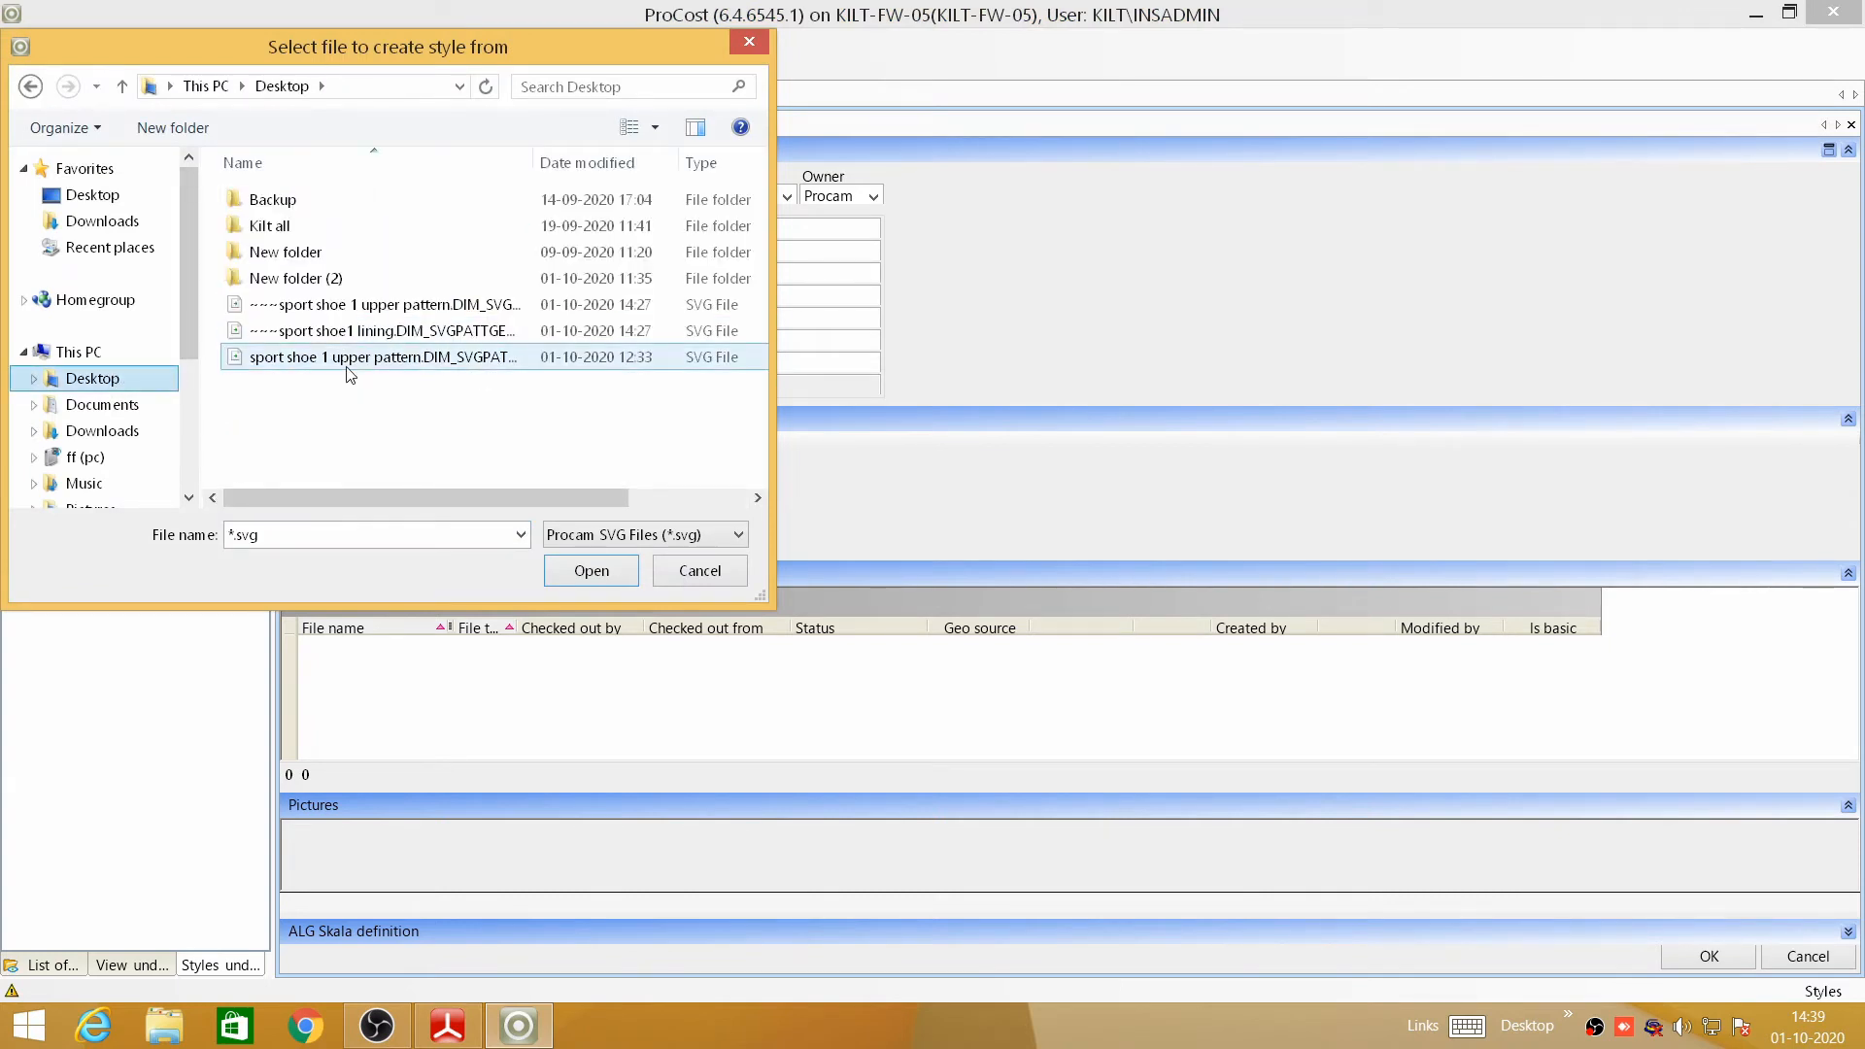
{"action": "left_click", "coordinate": [418, 331]}
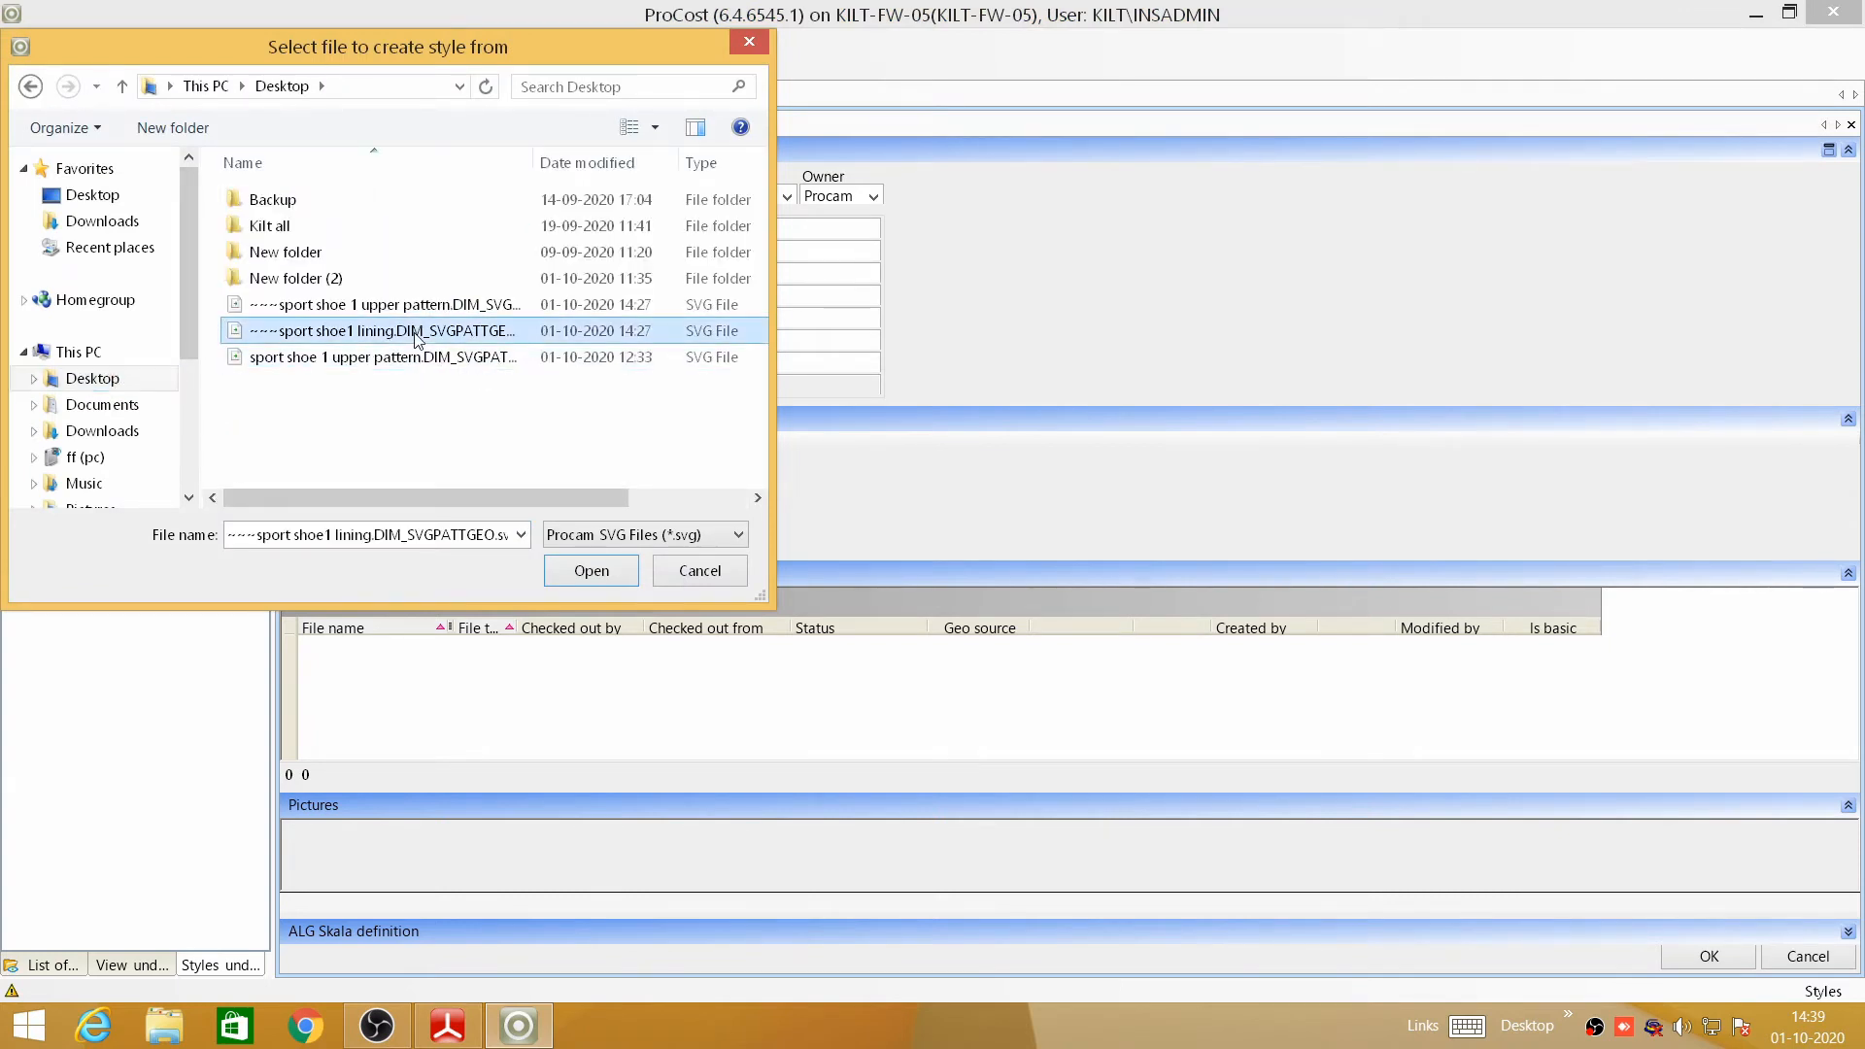
{"action": "left_click", "coordinate": [612, 570]}
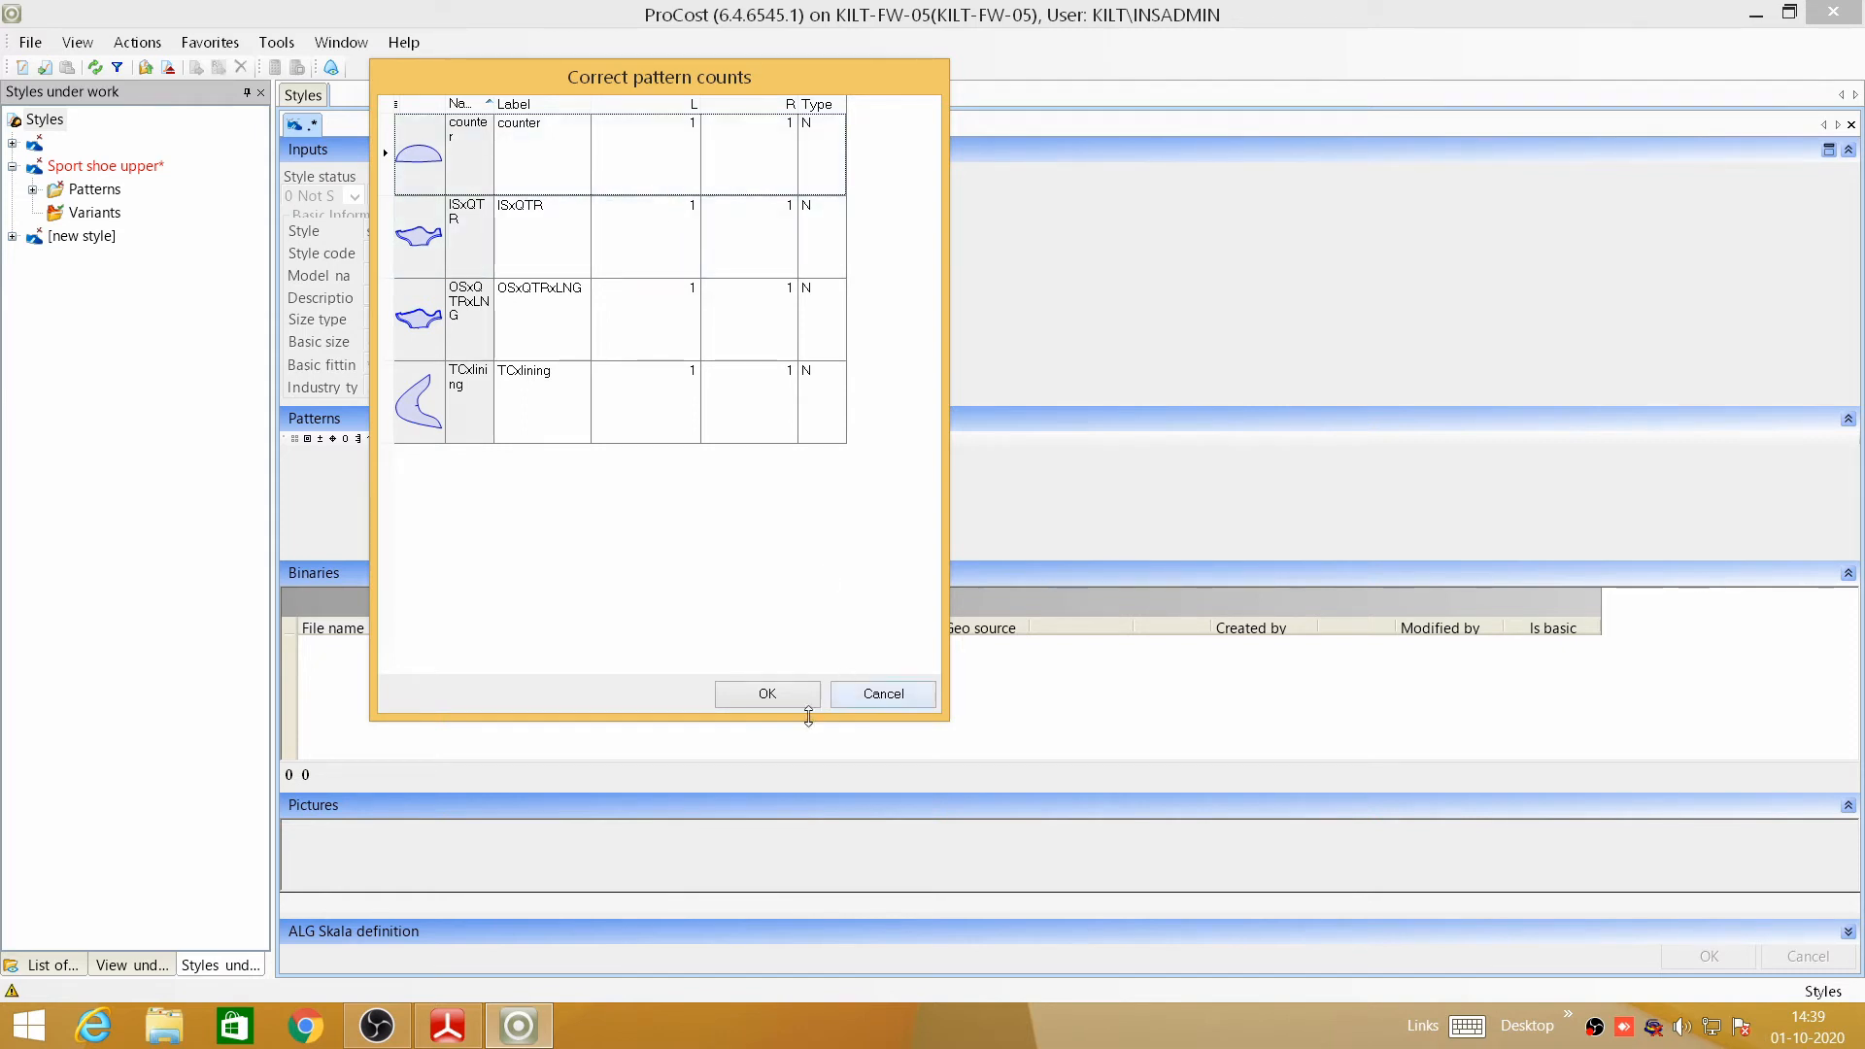
{"action": "left_click", "coordinate": [761, 691]}
{"action": "left_click", "coordinate": [1122, 615]}
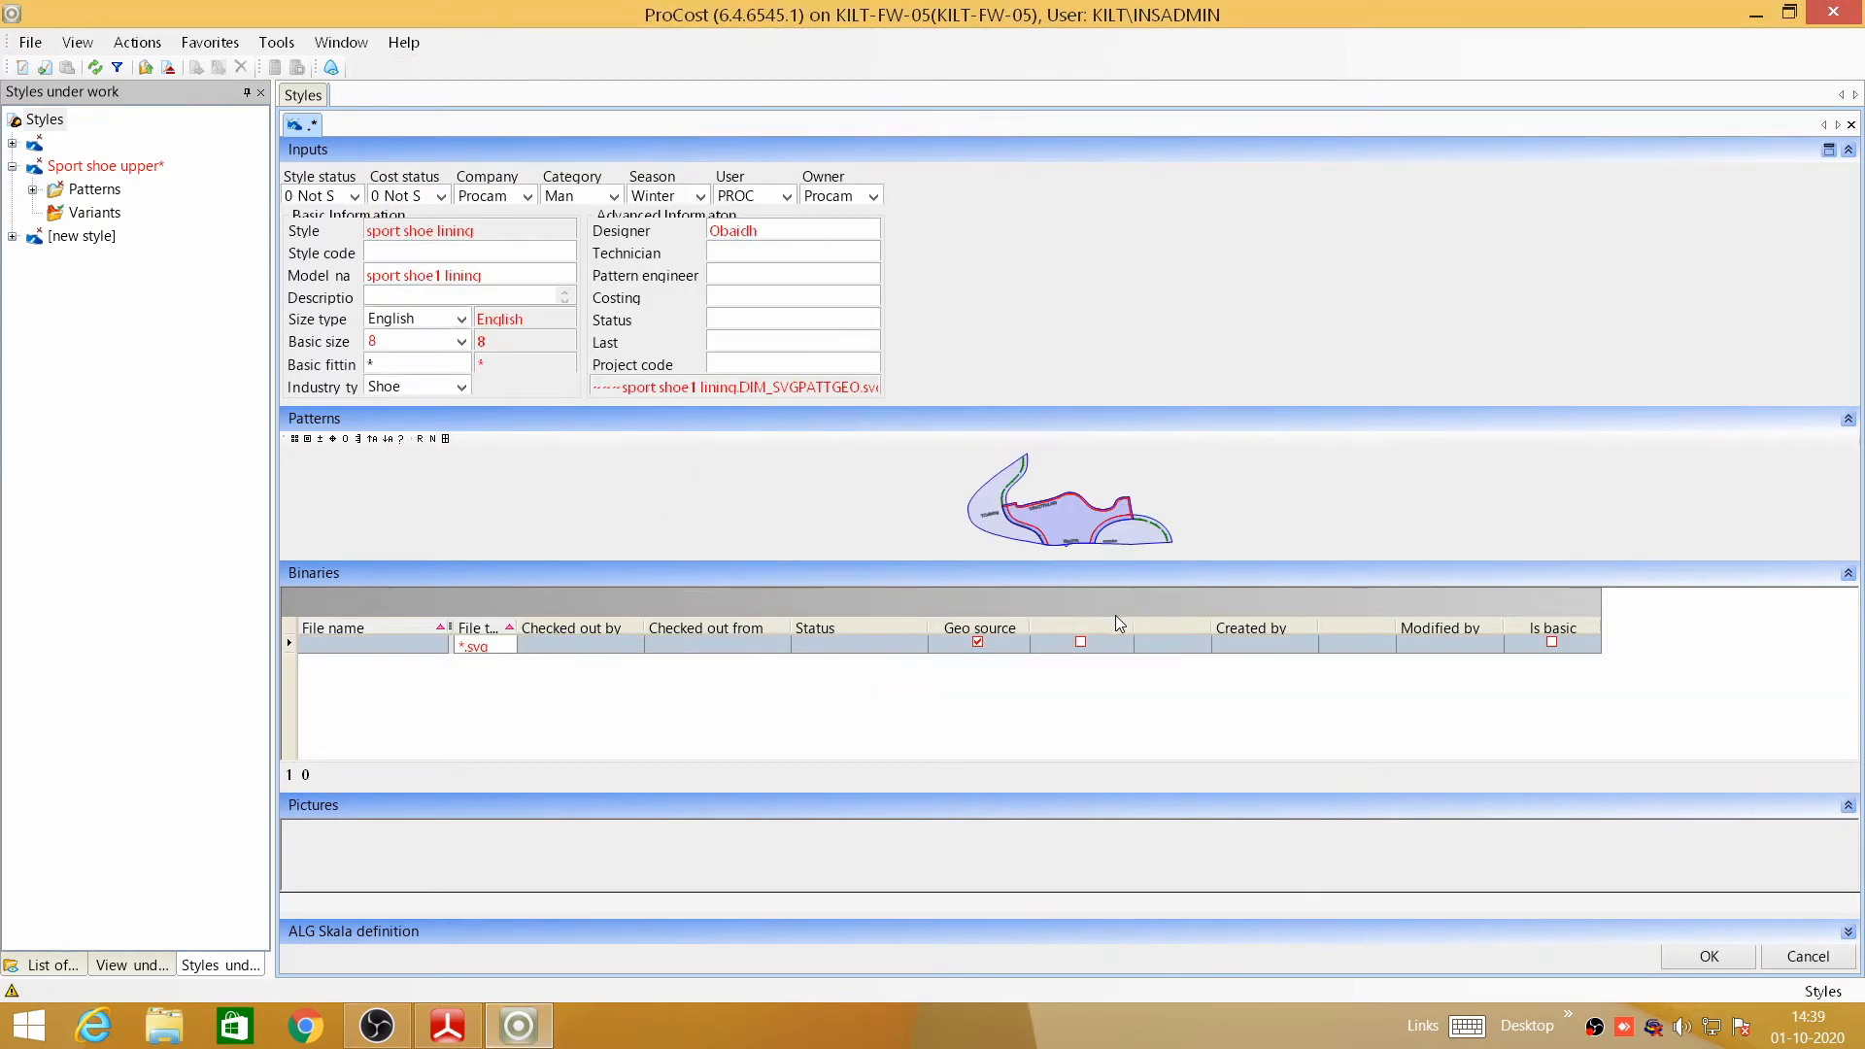
{"action": "left_click", "coordinate": [1708, 955]}
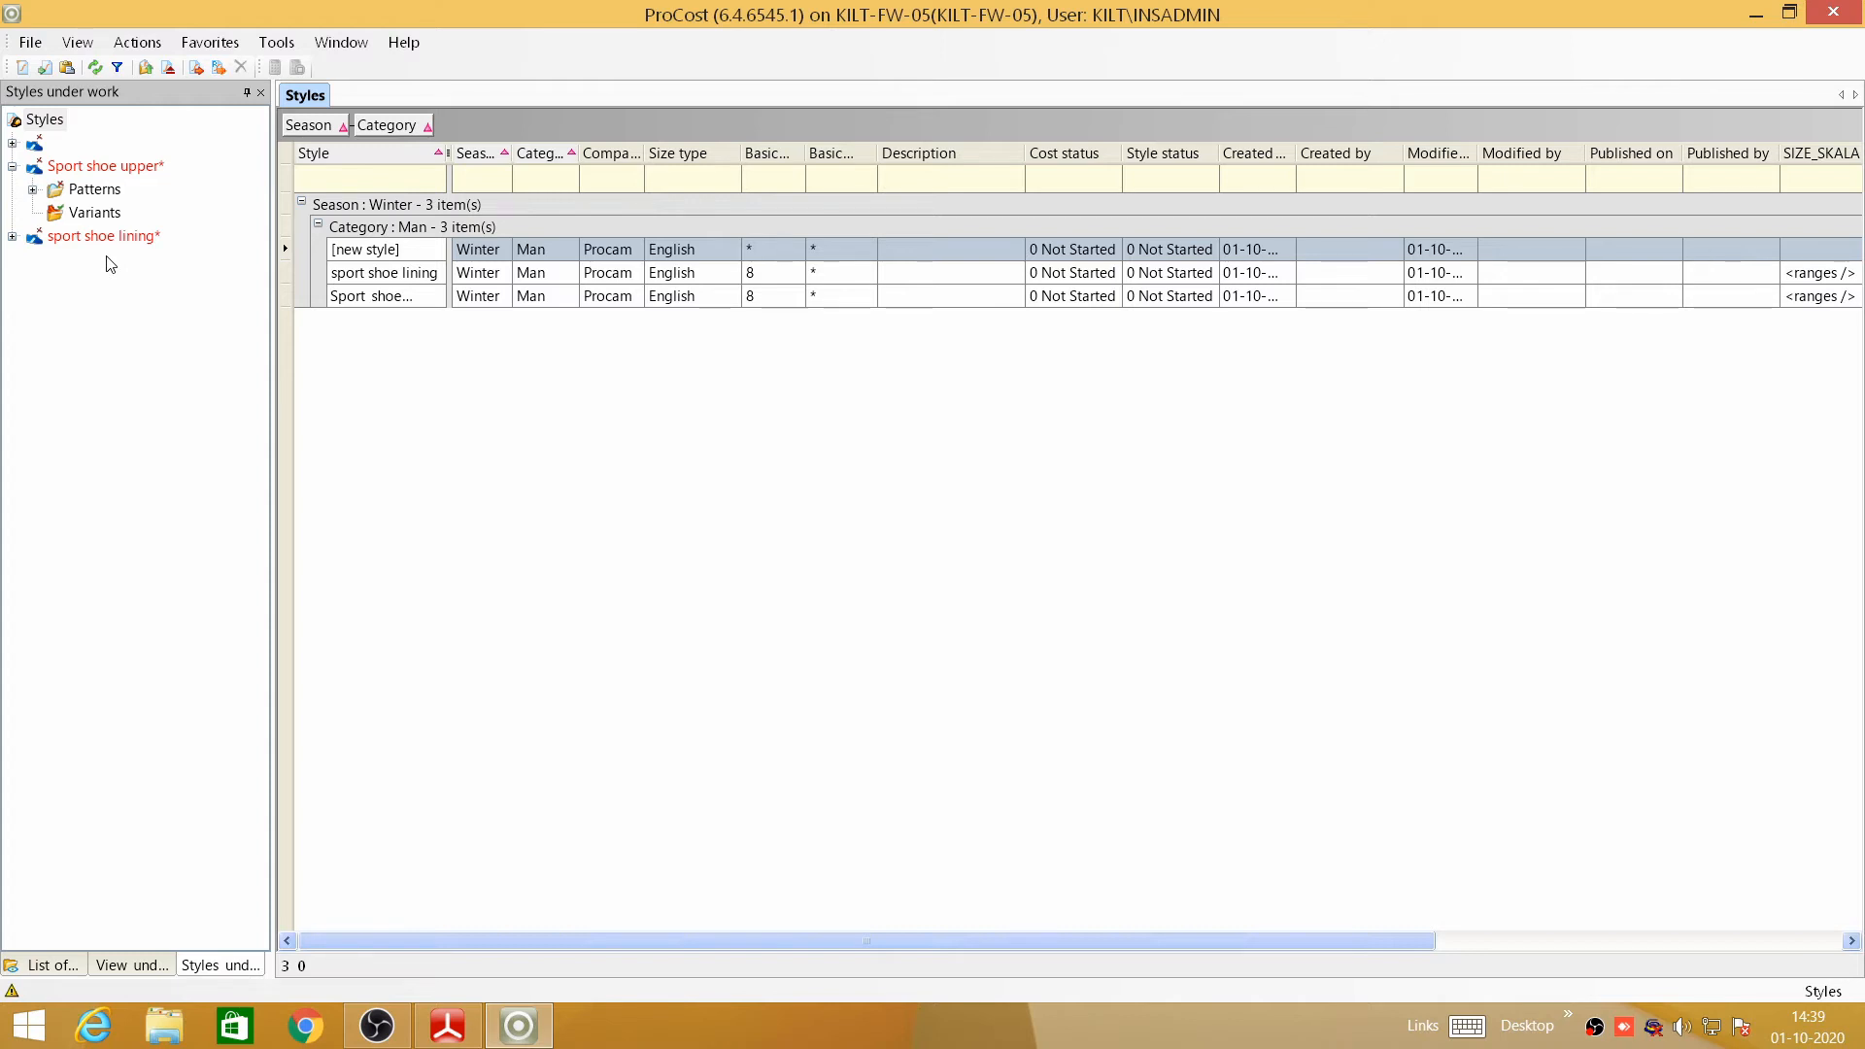
- Open the variant wizard for the Sport shoe upper style and assign the Nubuck leather material to the counter pattern
{"action": "left_click", "coordinate": [106, 216]}
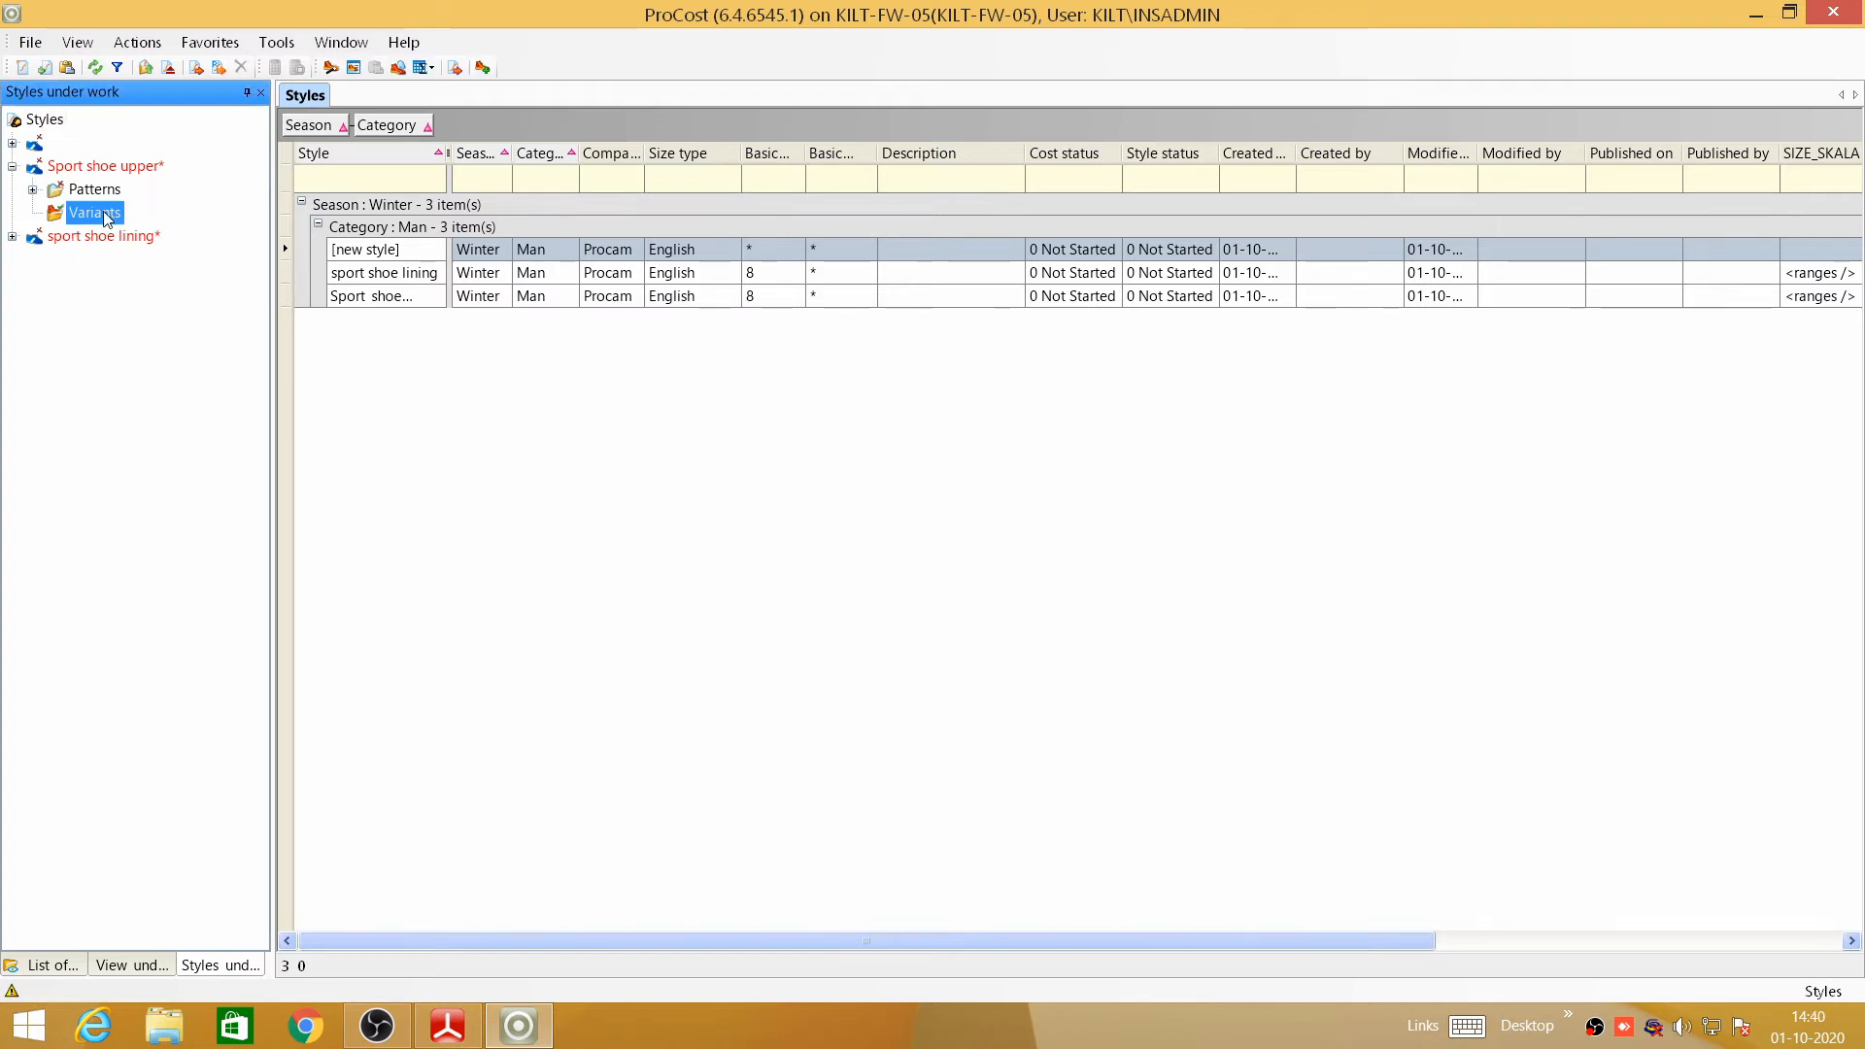
{"action": "right_click", "coordinate": [106, 215]}
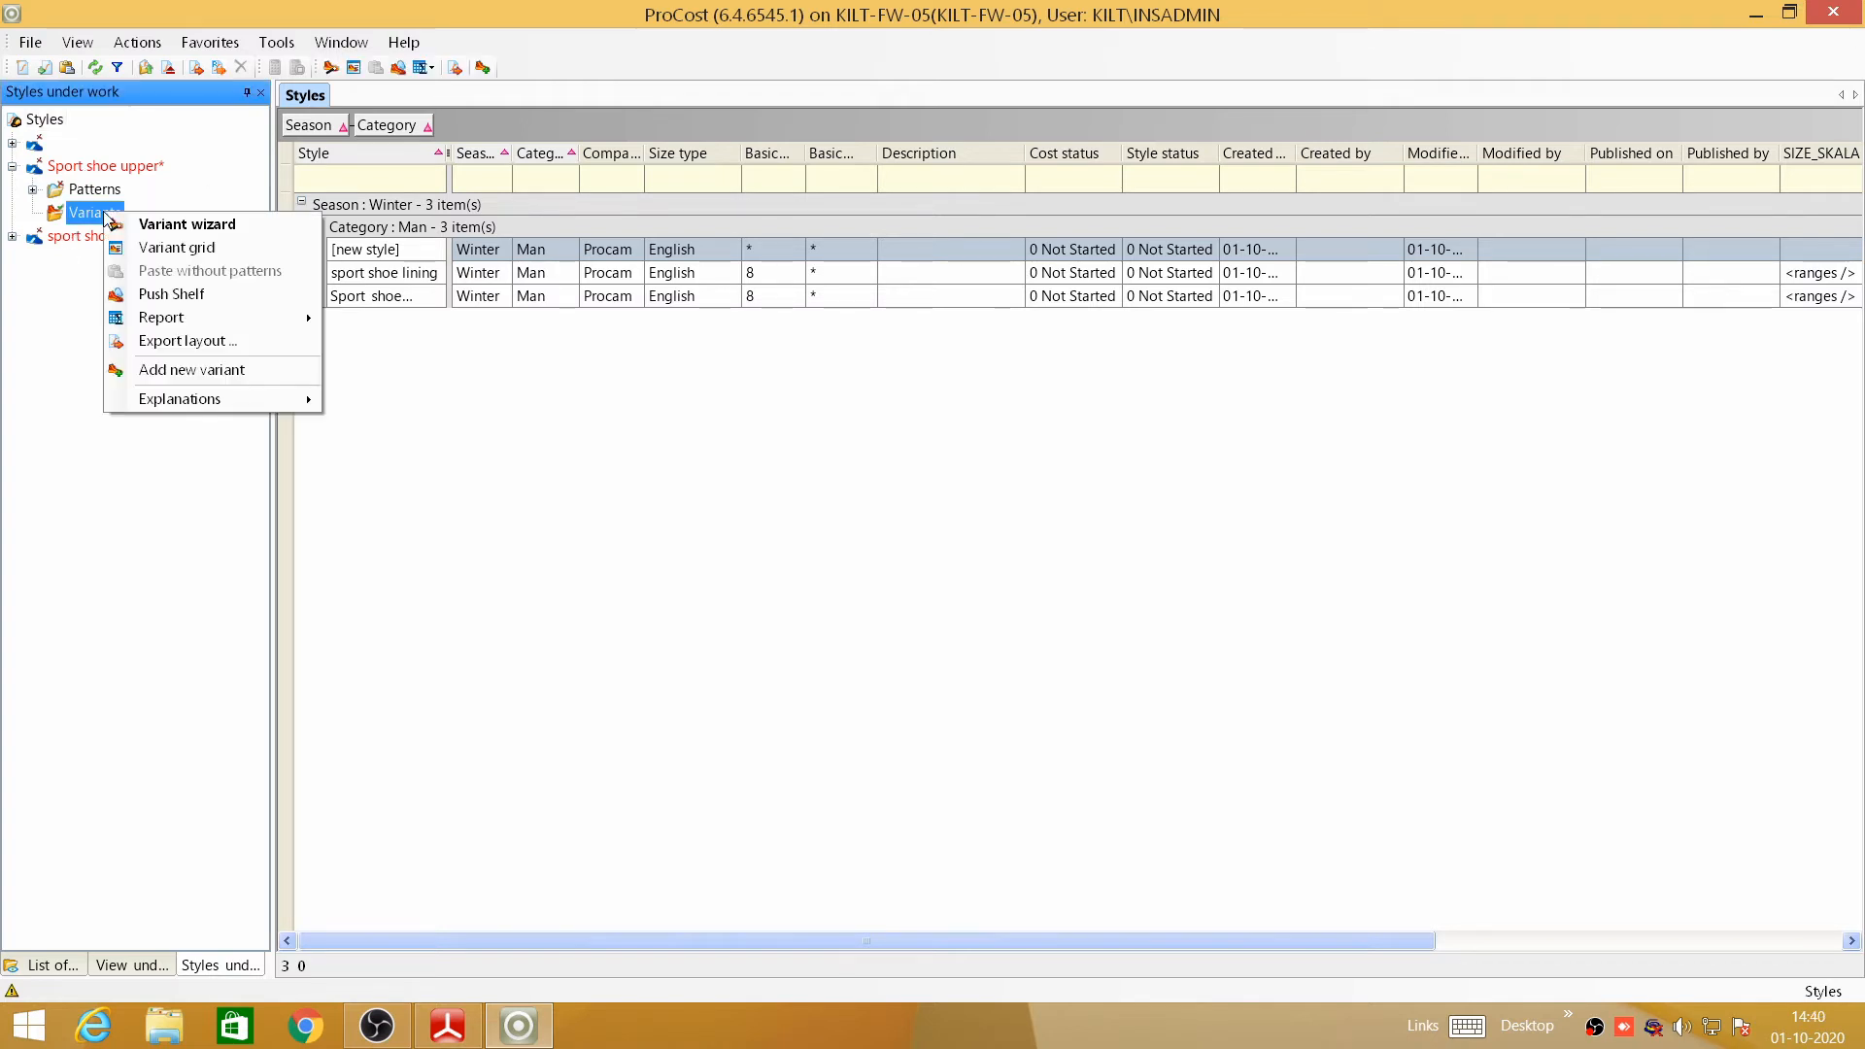
{"action": "left_click", "coordinate": [172, 223]}
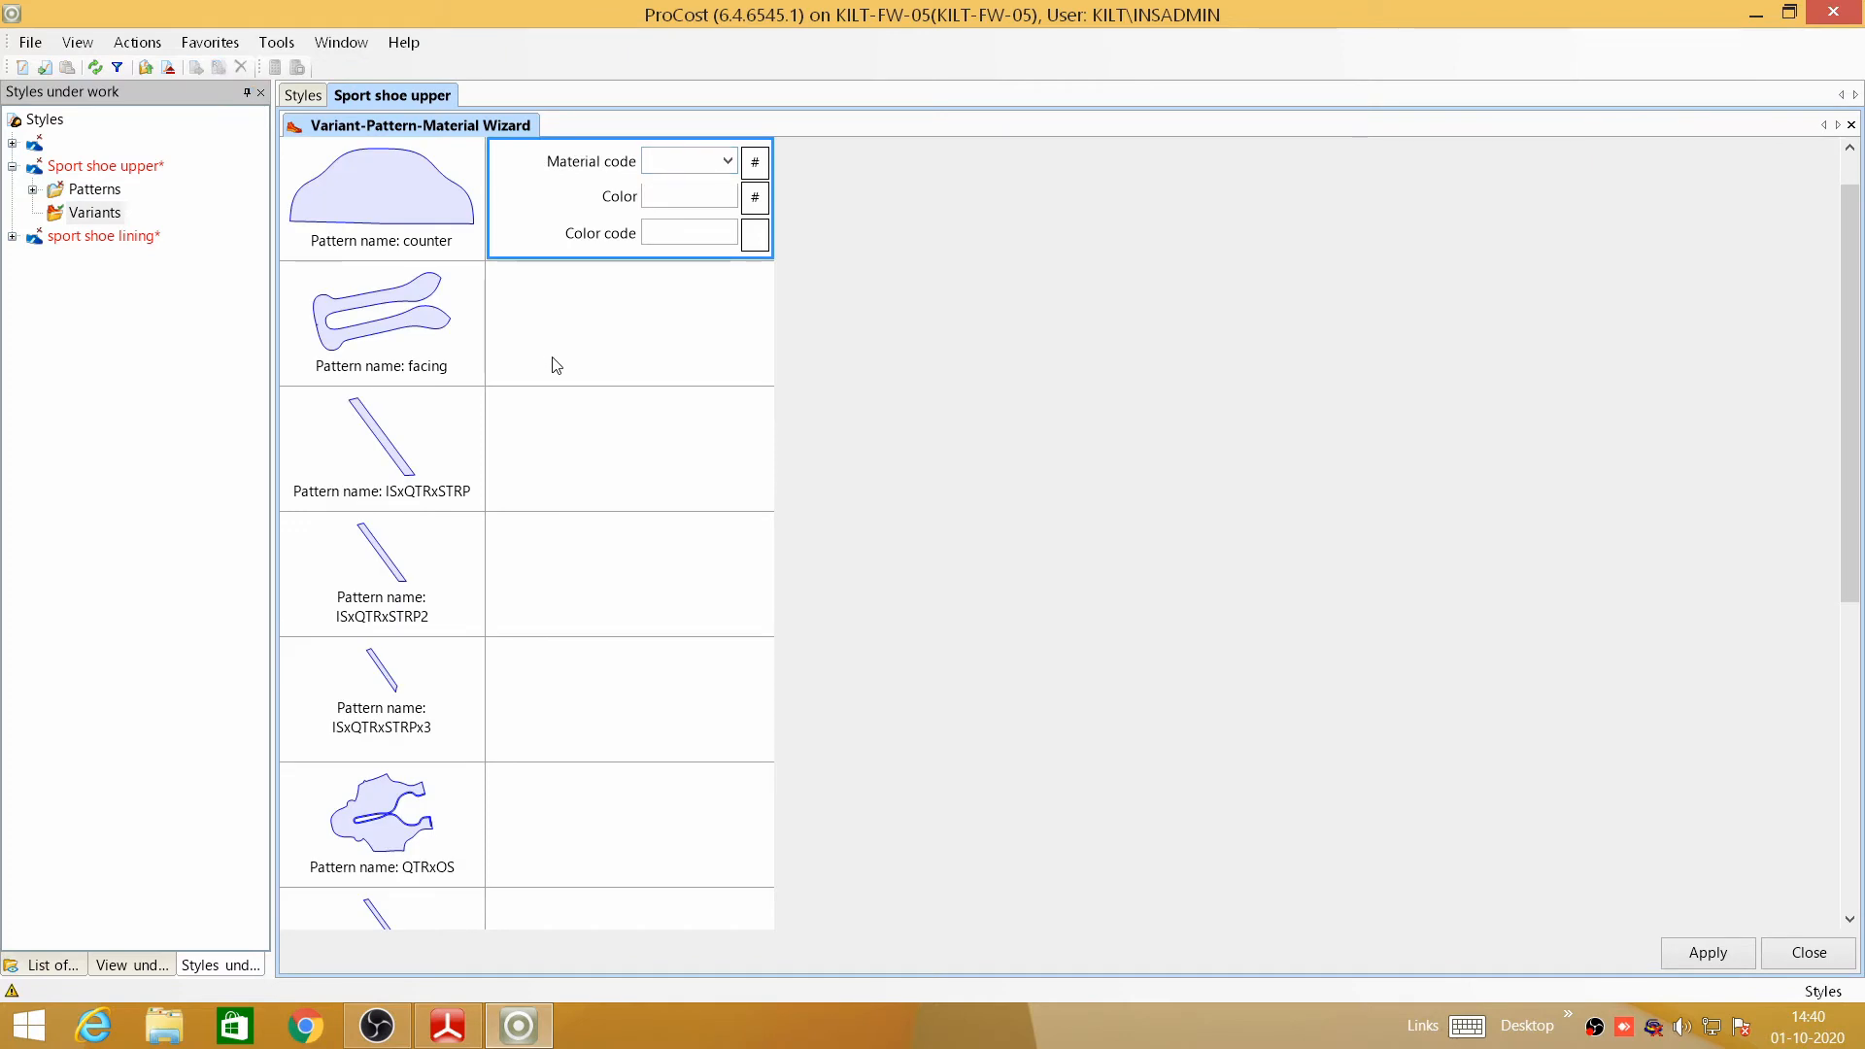
{"action": "left_click", "coordinate": [755, 163]}
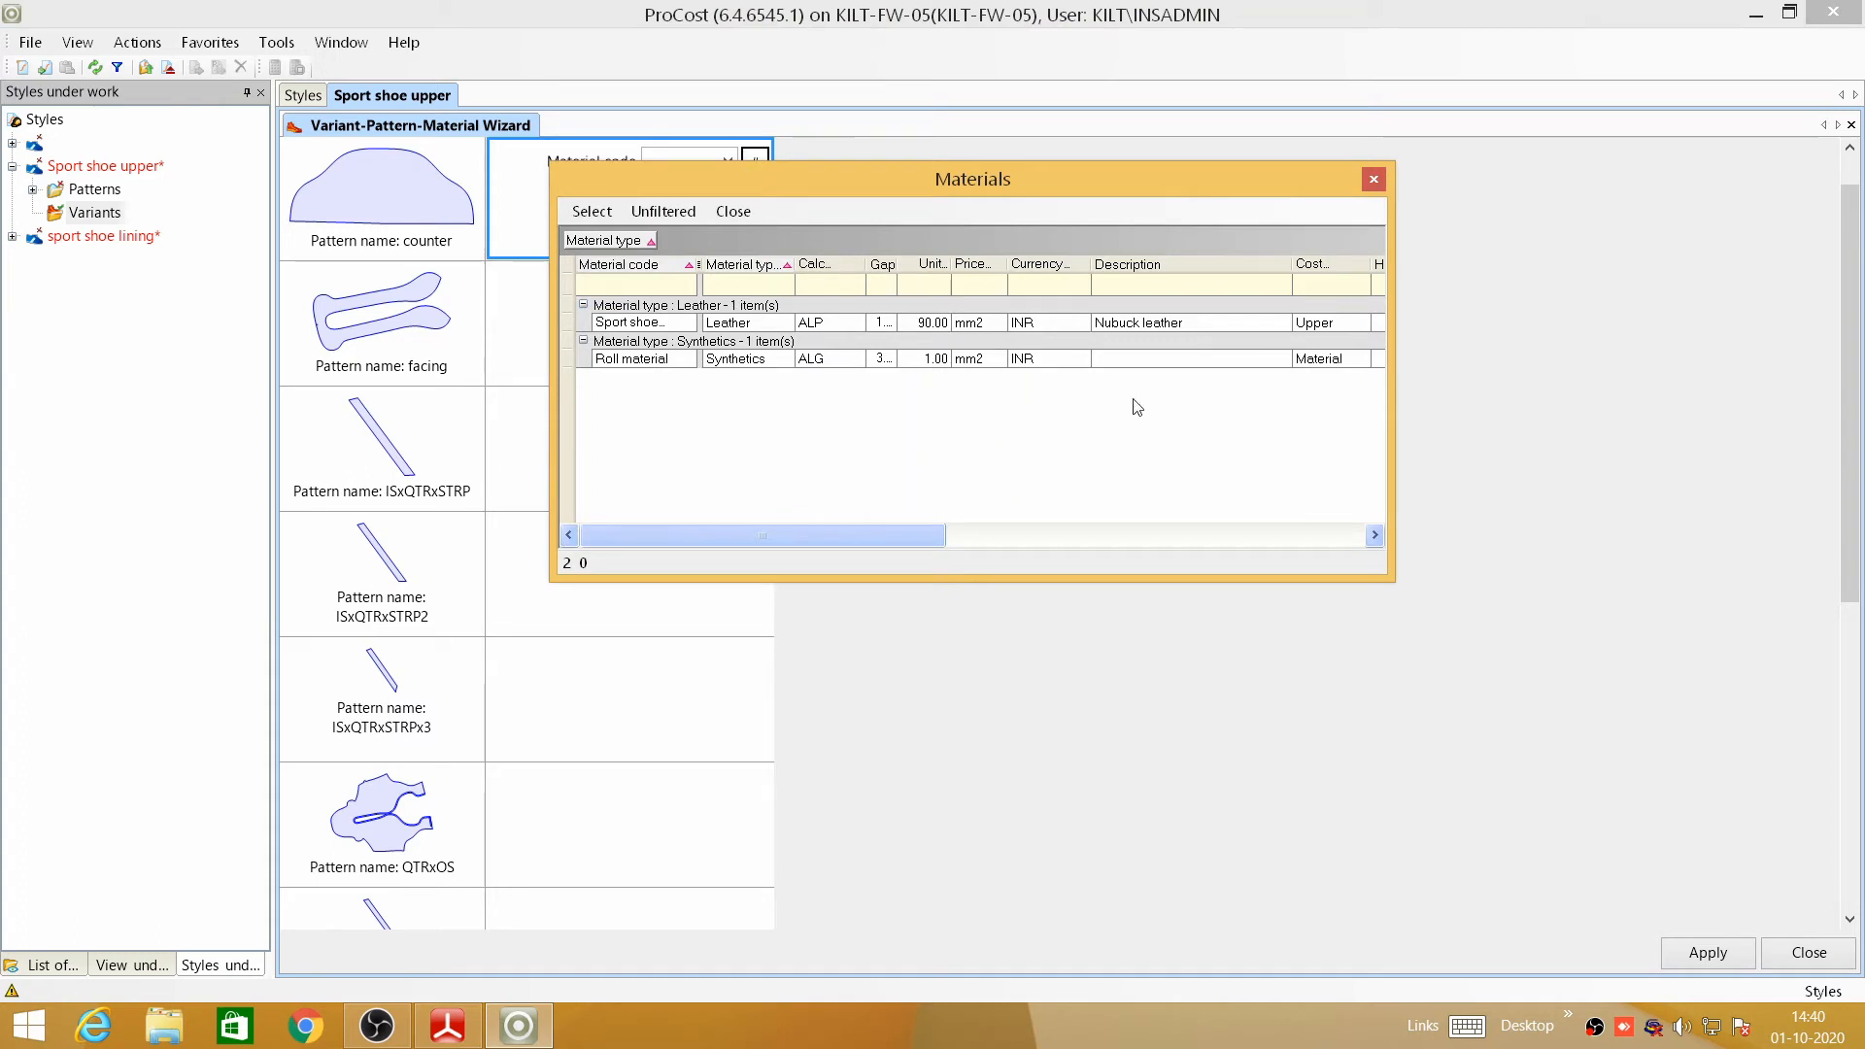
{"action": "double_click", "coordinate": [684, 328]}
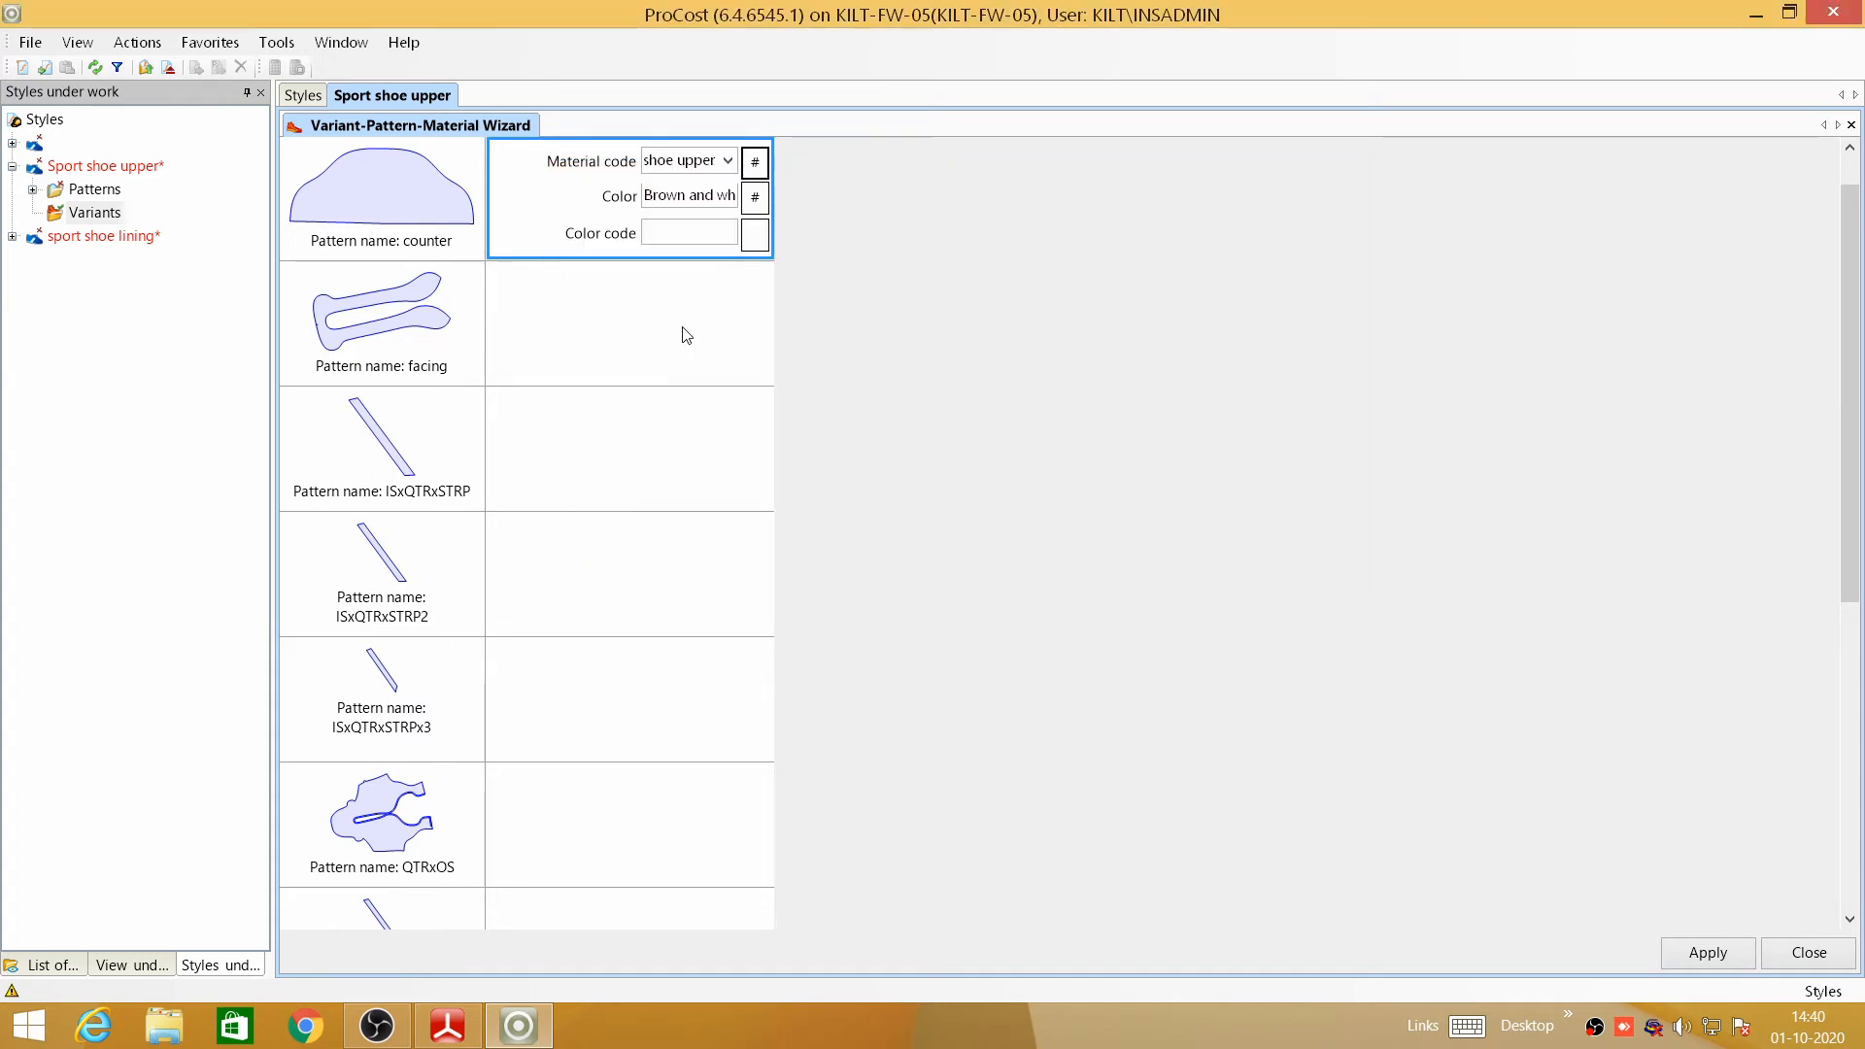
- Assign the same sport shoe upper leather material to the facing pattern
{"action": "left_click", "coordinate": [589, 313]}
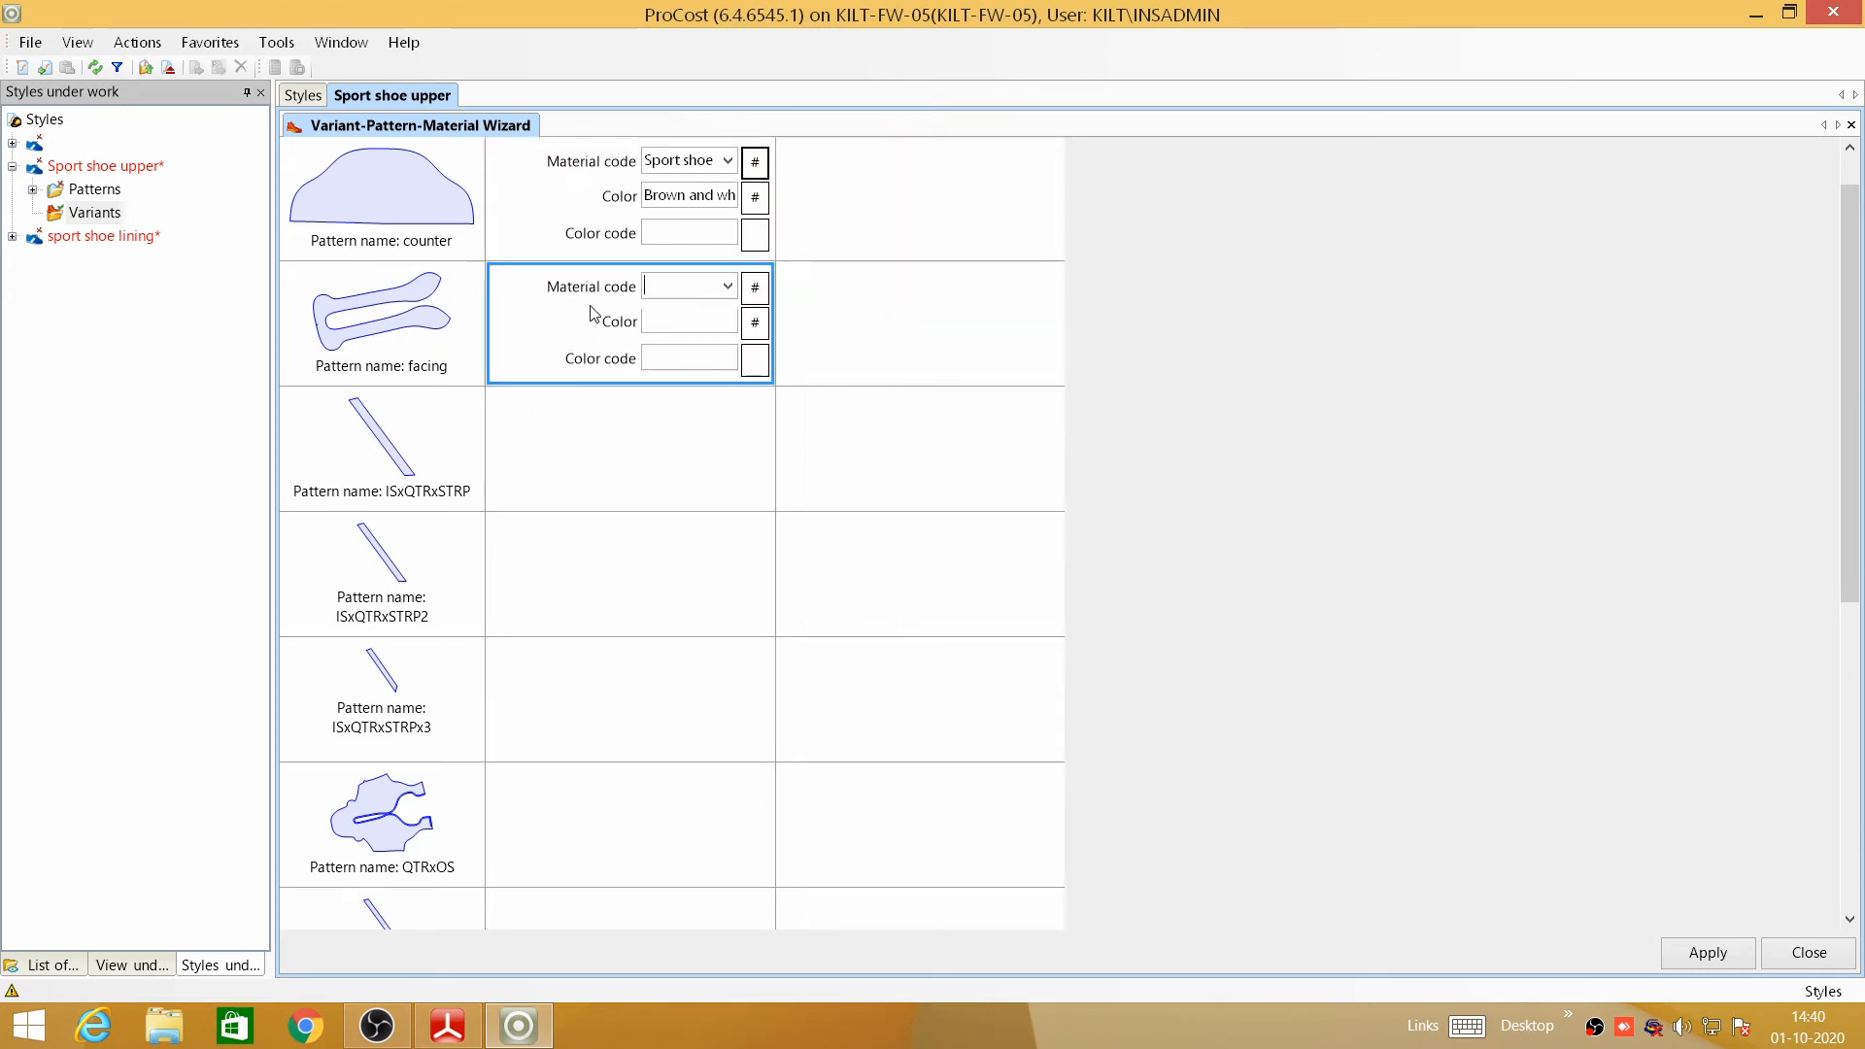
{"action": "left_click", "coordinate": [727, 286]}
{"action": "left_click", "coordinate": [714, 307]}
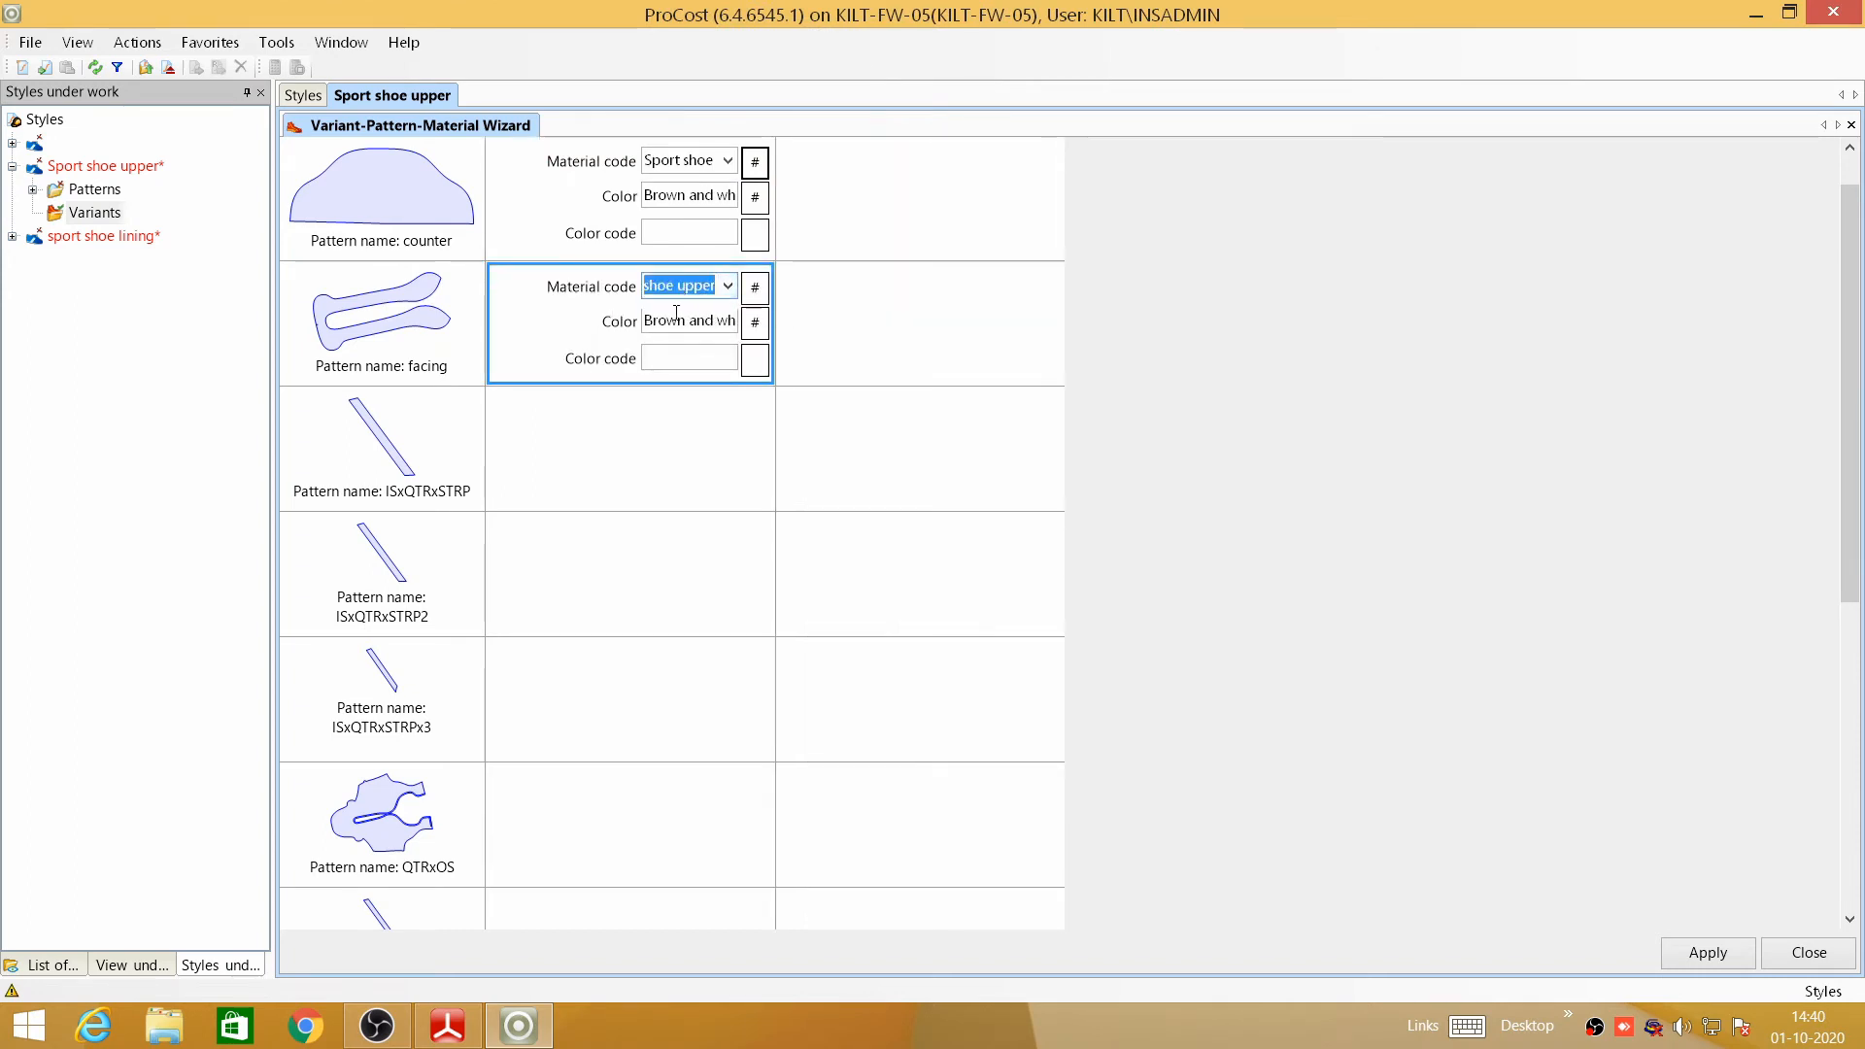
{"action": "left_click", "coordinate": [634, 342]}
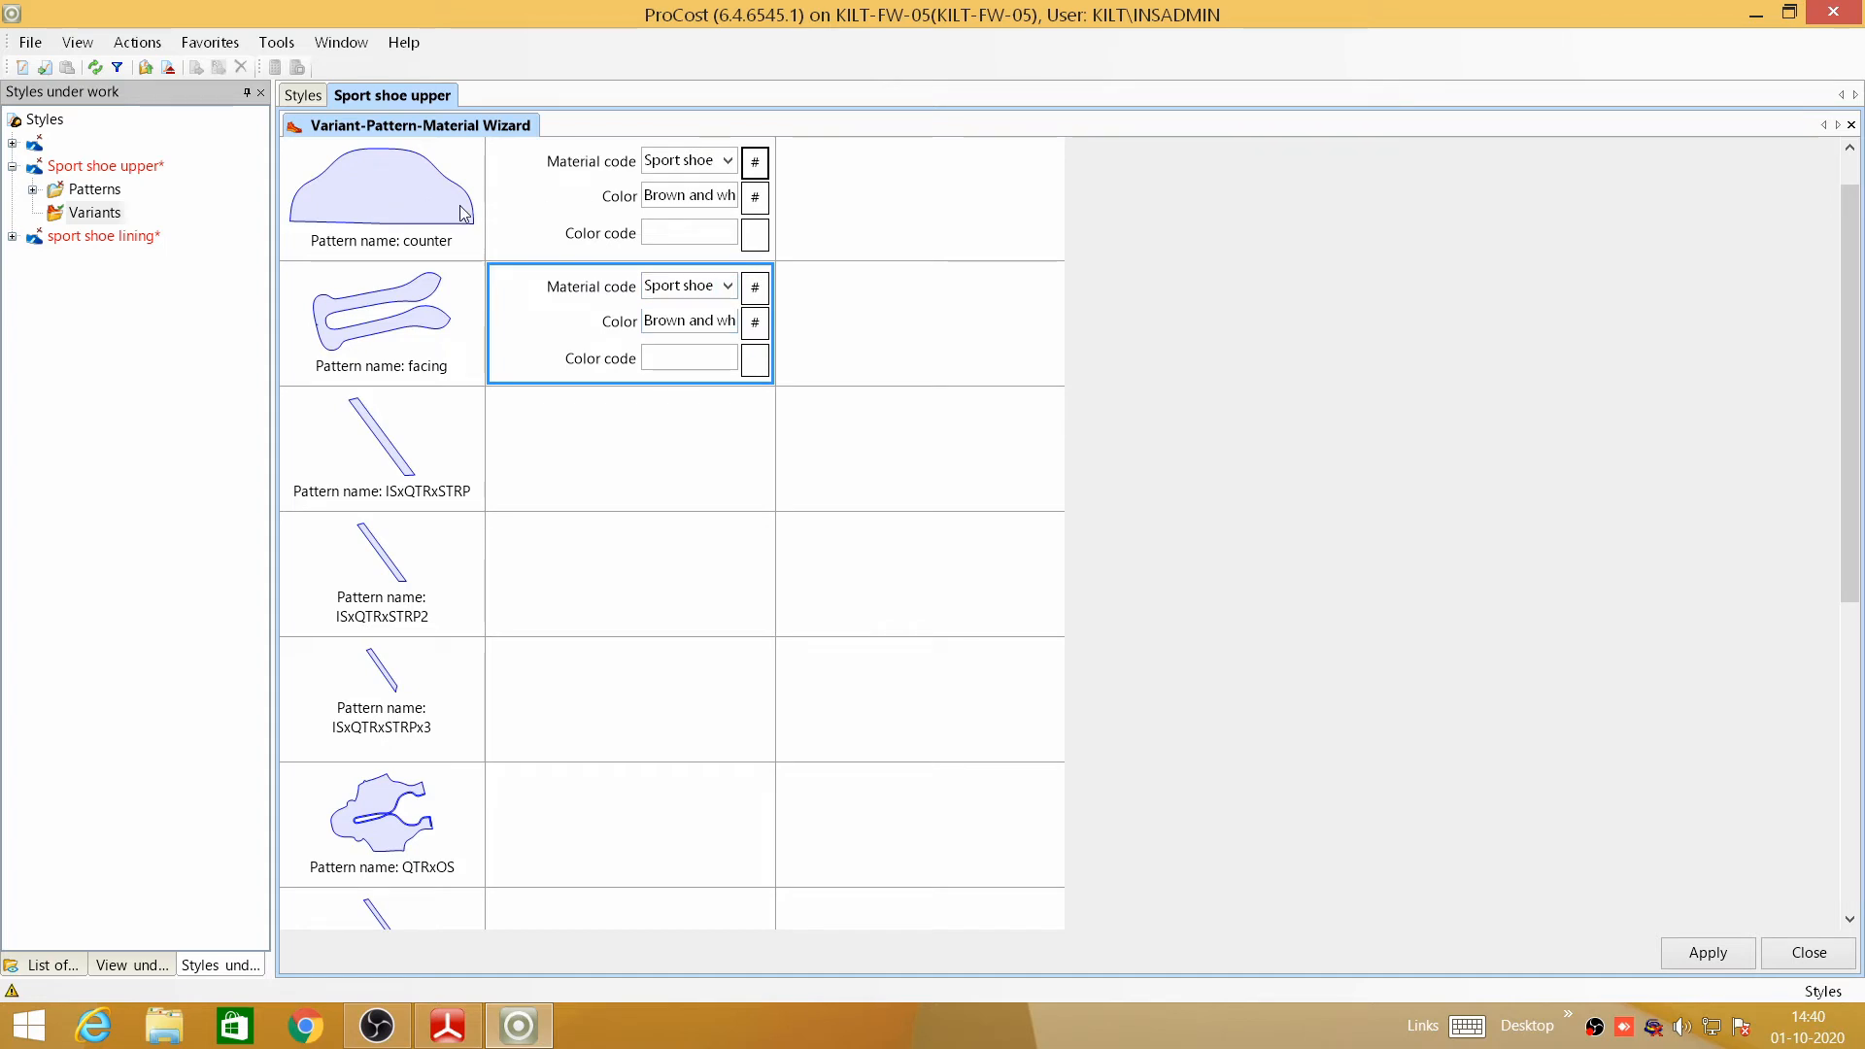
- Shorten the color of the counter pattern's material assignment to Brown
{"action": "left_click", "coordinate": [726, 198]}
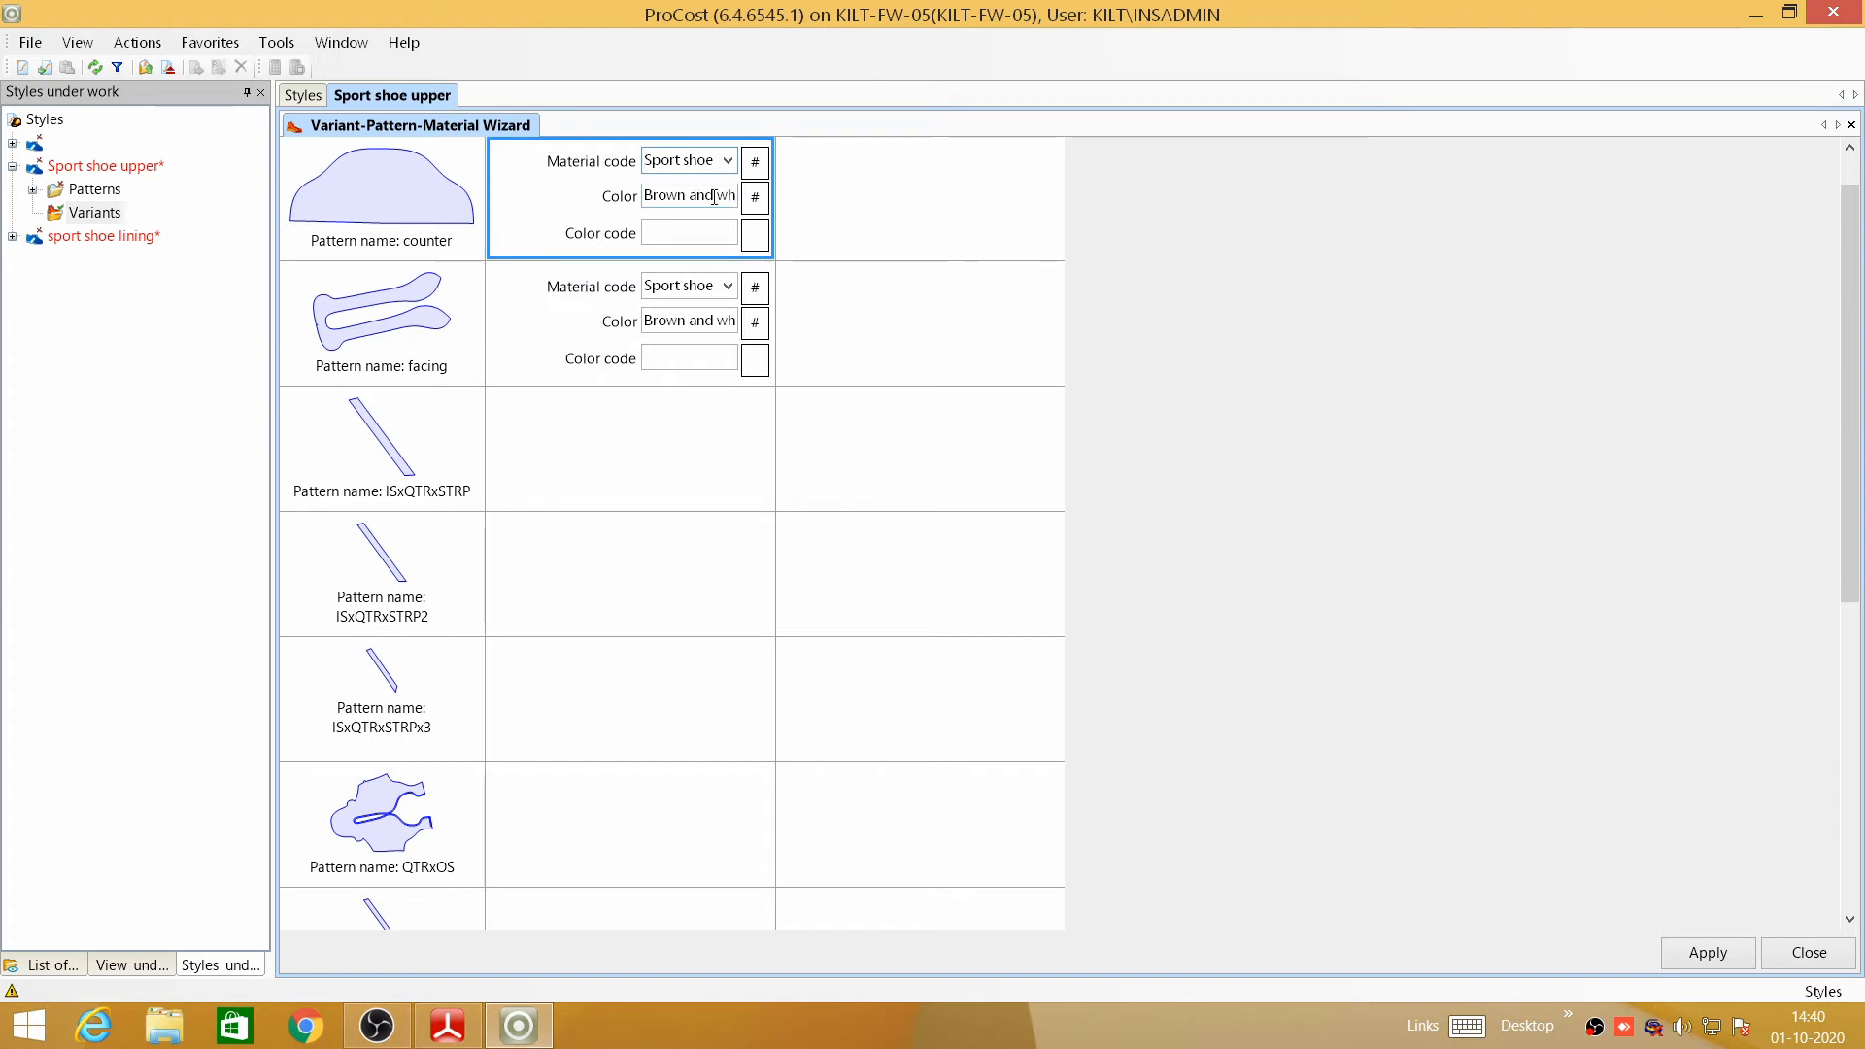
{"action": "left_click", "coordinate": [728, 196]}
{"action": "key", "text": "Tab"}
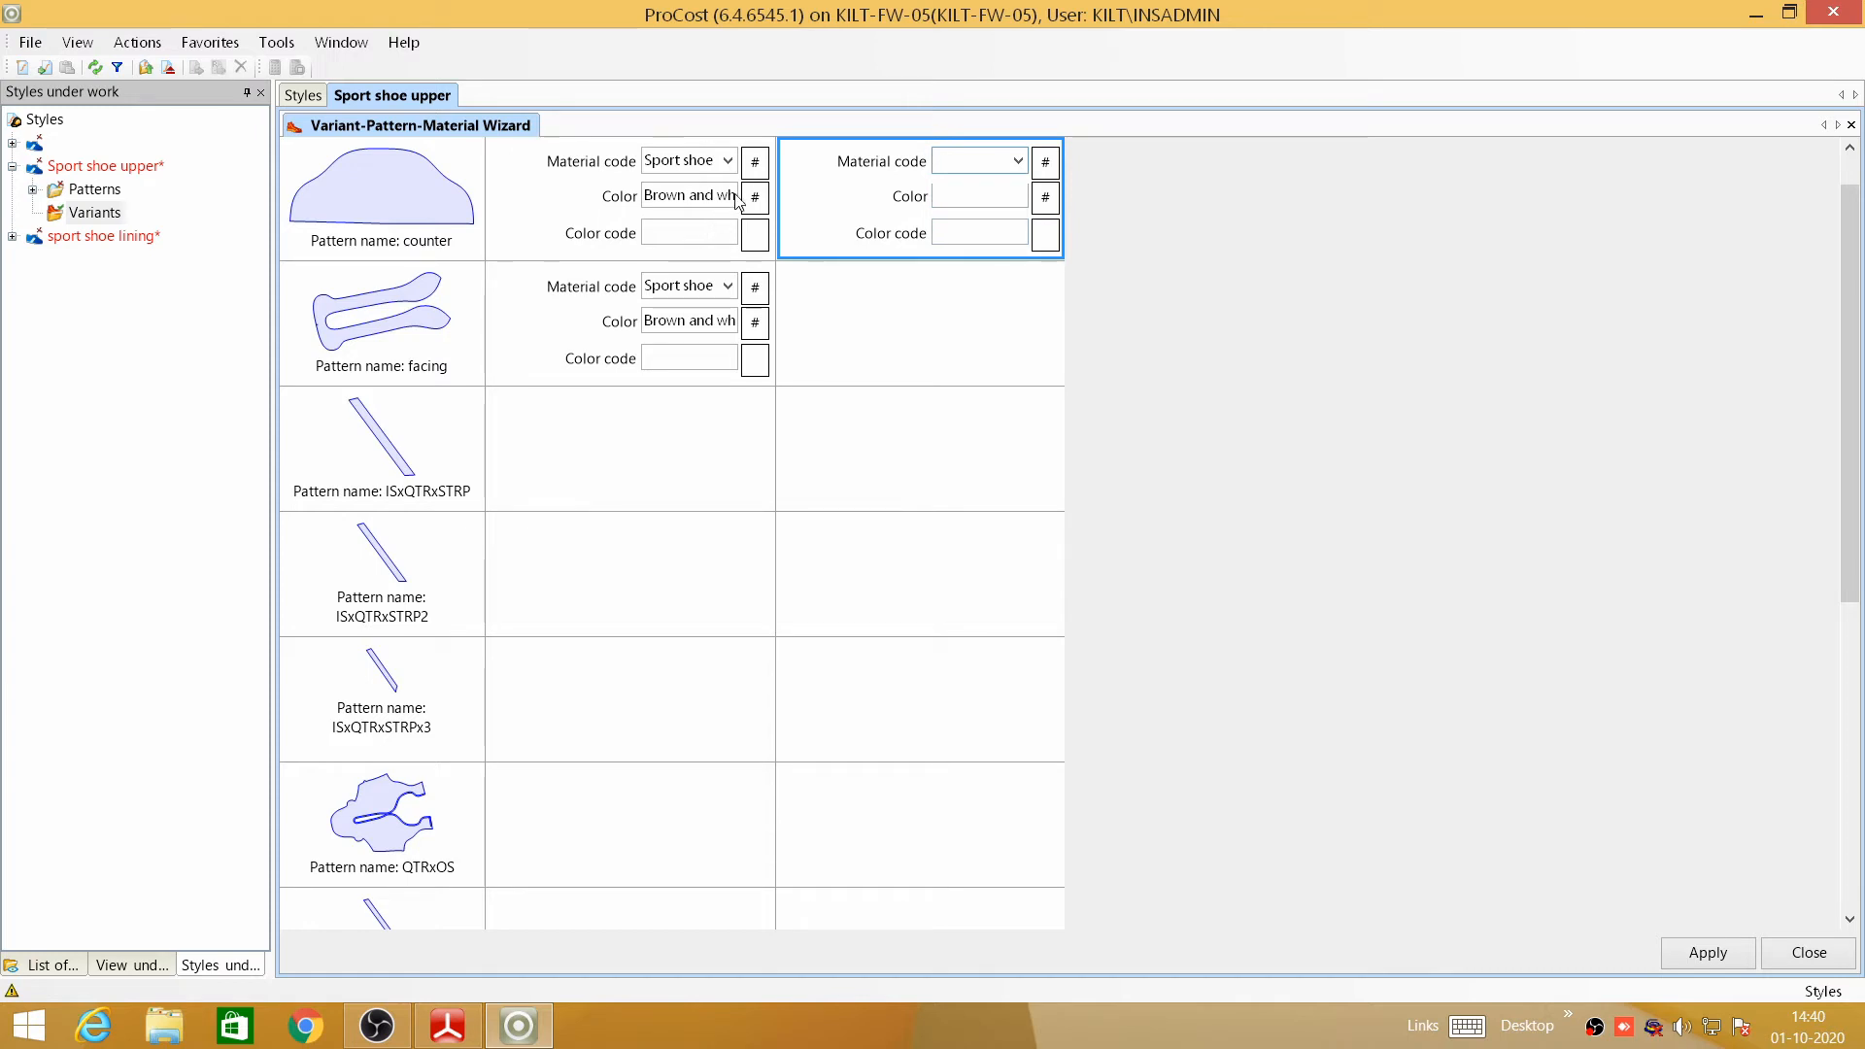
{"action": "left_click", "coordinate": [735, 197]}
{"action": "key", "text": "End"}
{"action": "key", "text": "BackSpace"}
{"action": "key", "text": "BackSpace"}
{"action": "key", "text": "BackSpace"}
{"action": "key", "text": "BackSpace"}
{"action": "key", "text": "BackSpace"}
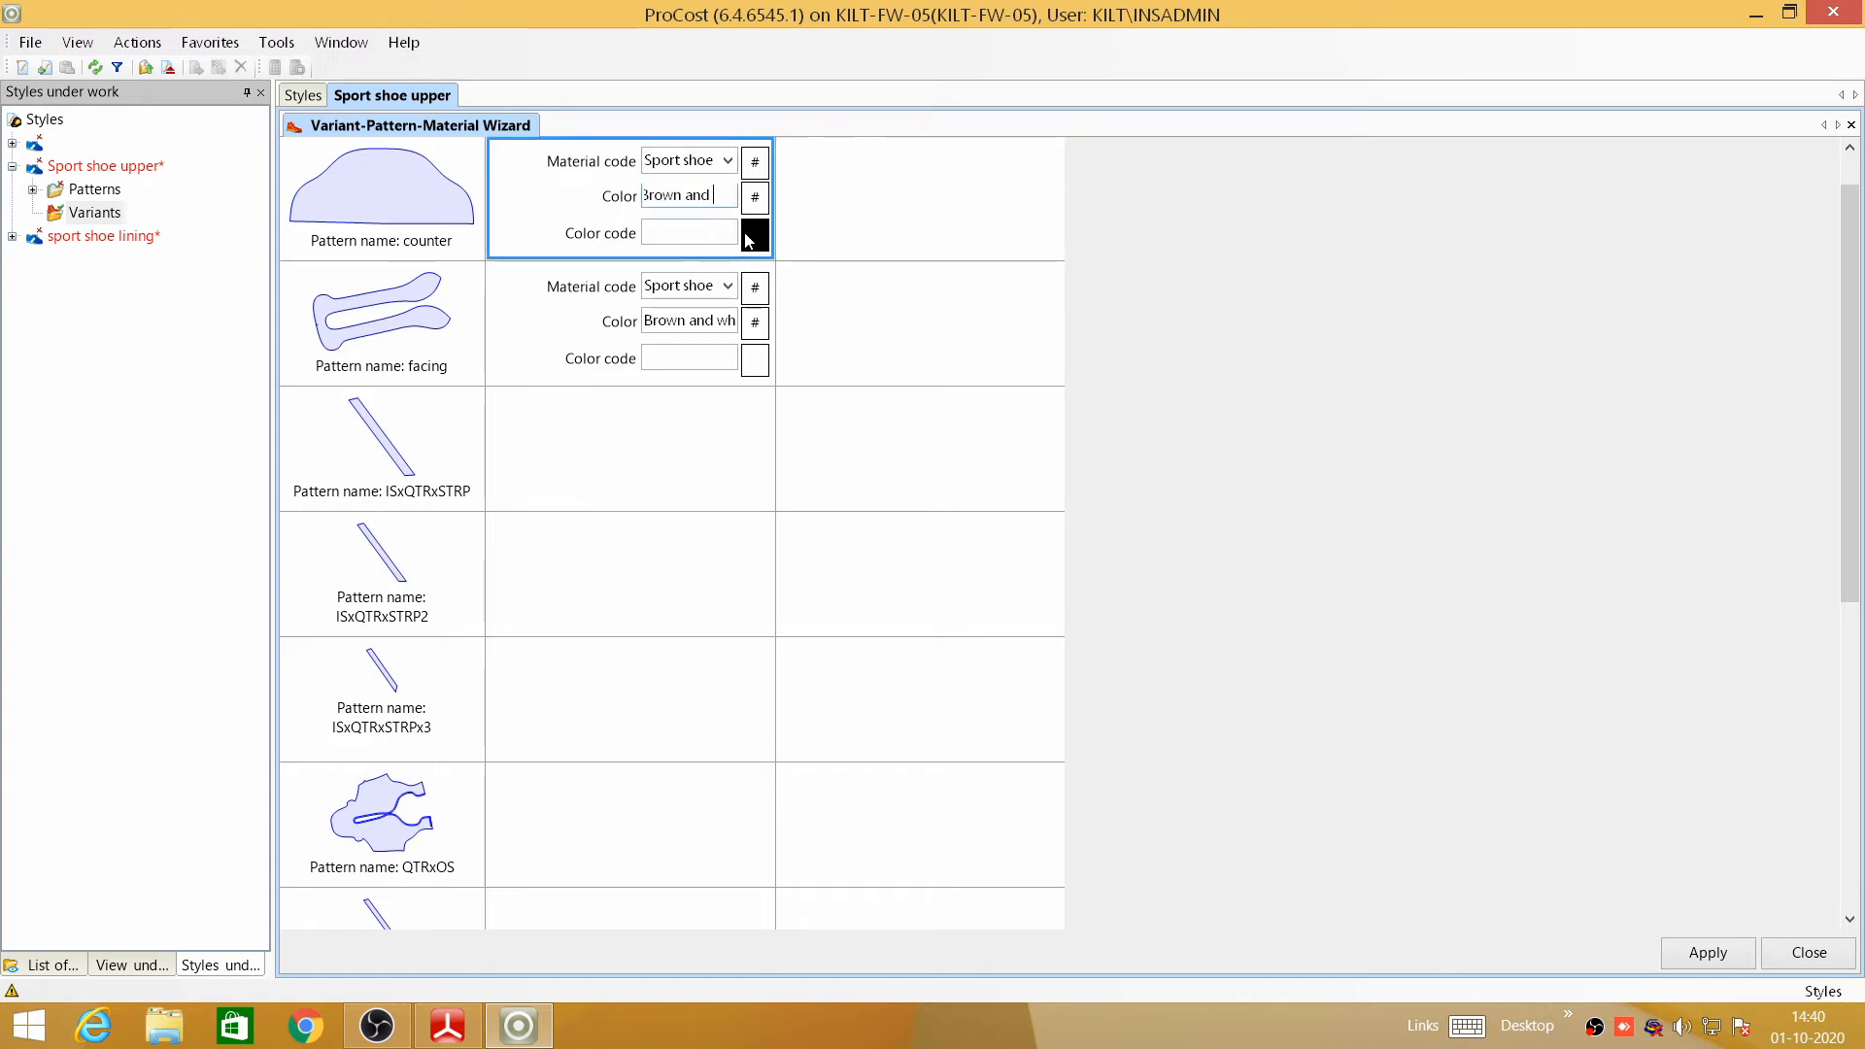
{"action": "key", "text": "BackSpace"}
{"action": "key", "text": "BackSpace"}
{"action": "key", "text": "BackSpace"}
{"action": "key", "text": "BackSpace"}
{"action": "key", "text": "BackSpace"}
- Change the color of the facing pattern's material assignment to Brown
{"action": "left_click", "coordinate": [717, 325]}
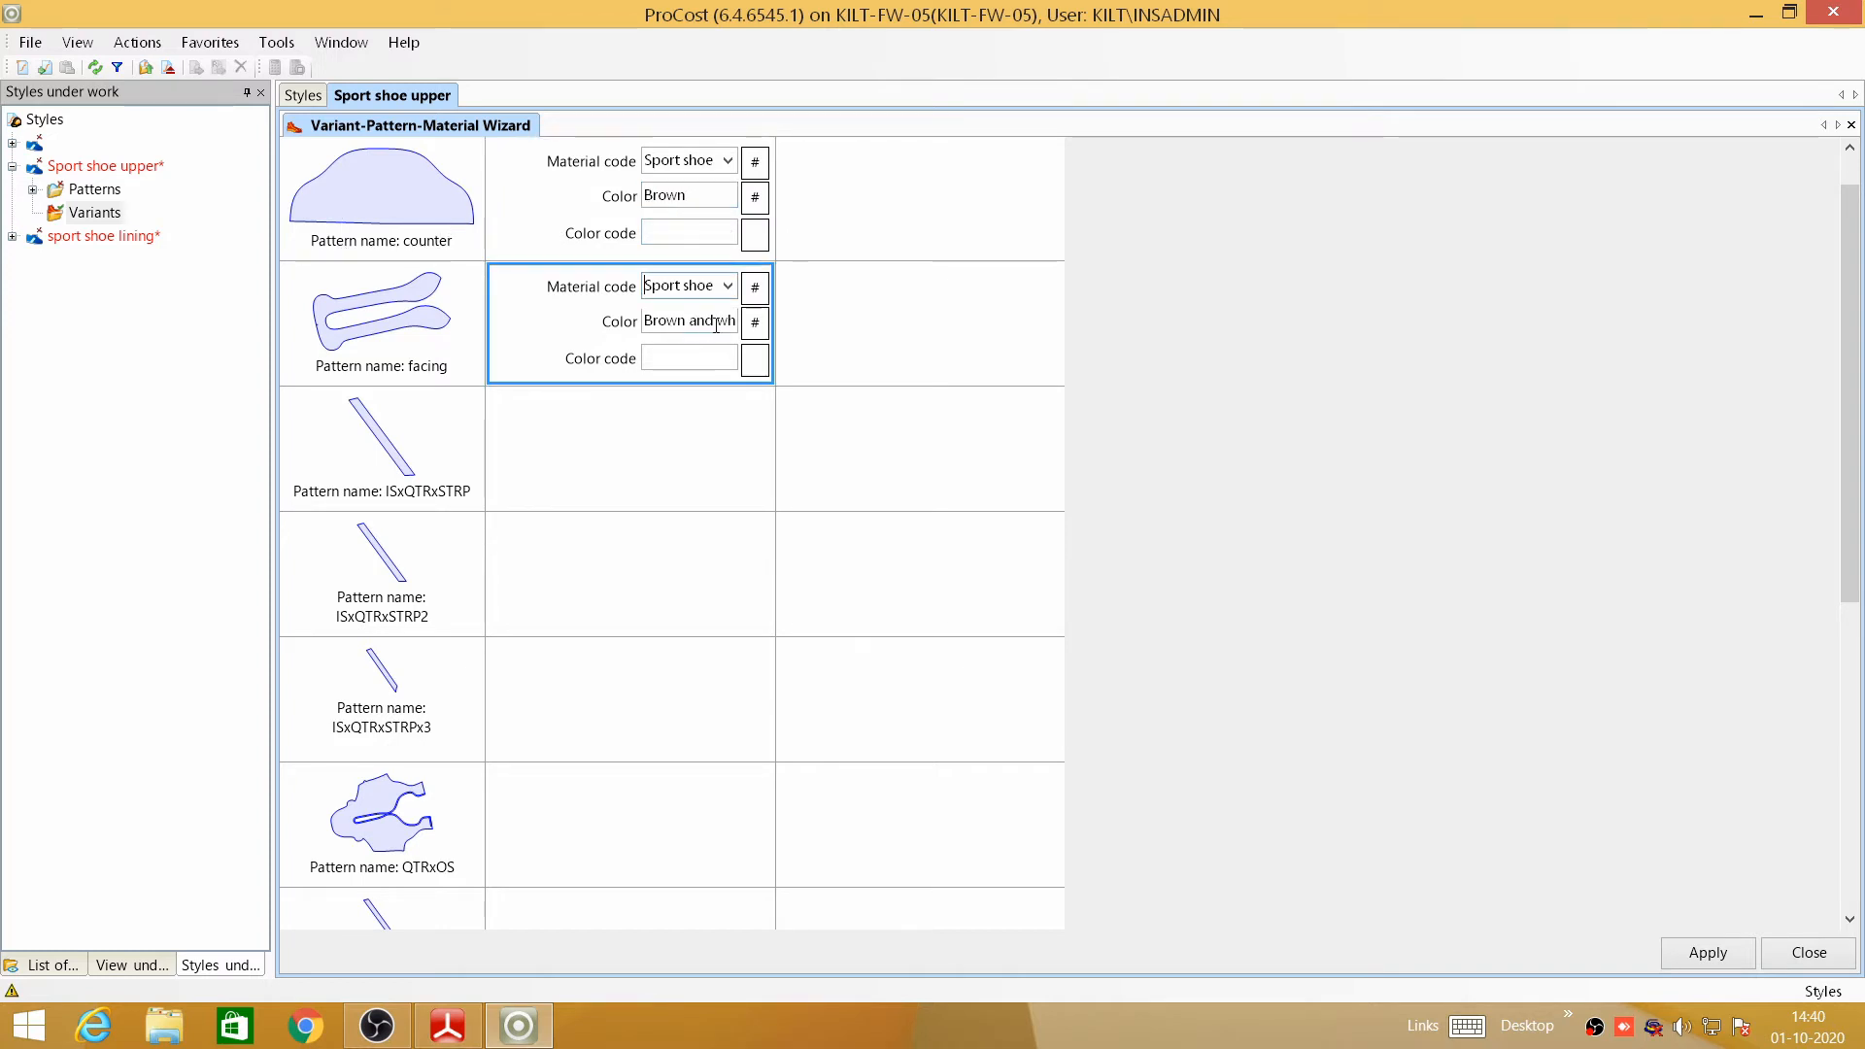
{"action": "type", "text": "Brown and white"}
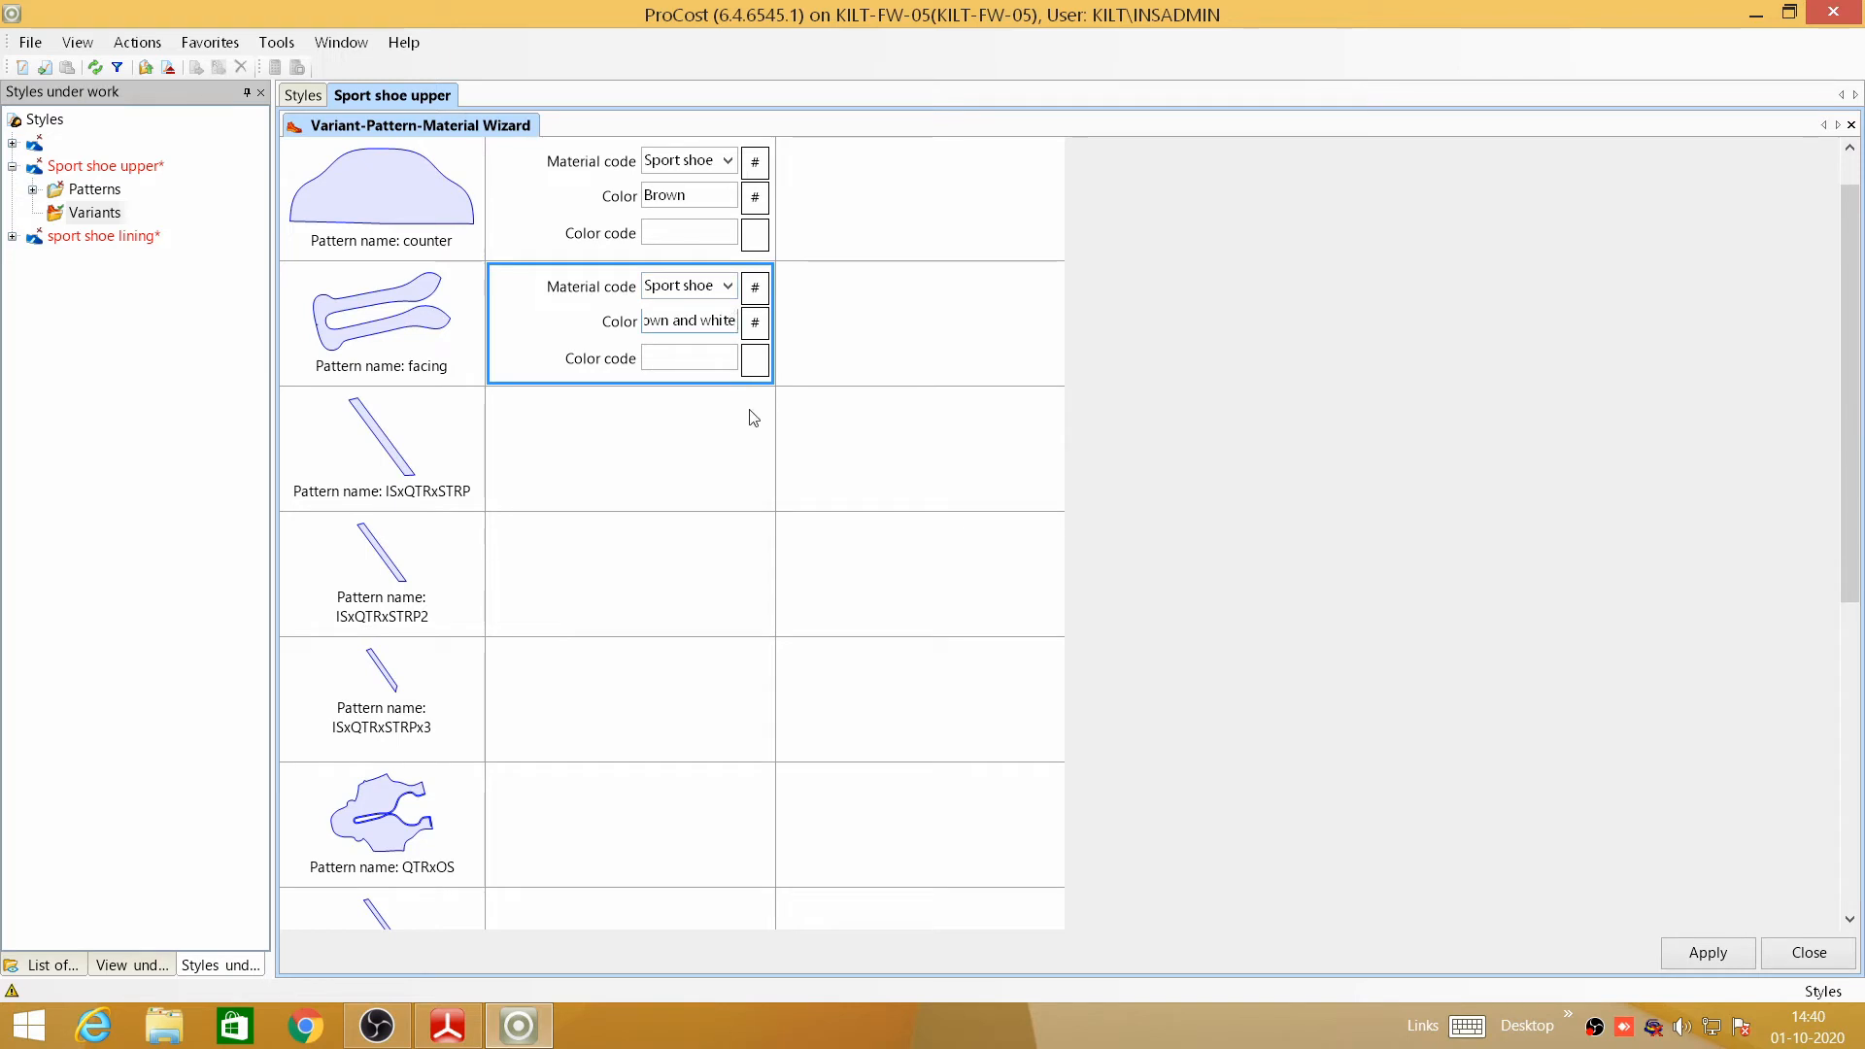
{"action": "key", "text": "BackSpace"}
{"action": "key", "text": "BackSpace"}
{"action": "key", "text": "BackSpace"}
{"action": "key", "text": "BackSpace"}
{"action": "key", "text": "BackSpace"}
{"action": "key", "text": "BackSpace"}
{"action": "key", "text": "BackSpace"}
{"action": "key", "text": "BackSpace"}
{"action": "key", "text": "BackSpace"}
{"action": "key", "text": "BackSpace"}
- Assign the Sport shoe upper material to the ISxQTRxSTRP pattern and set its color to white
{"action": "left_click", "coordinate": [718, 412]}
{"action": "left_click", "coordinate": [726, 412]}
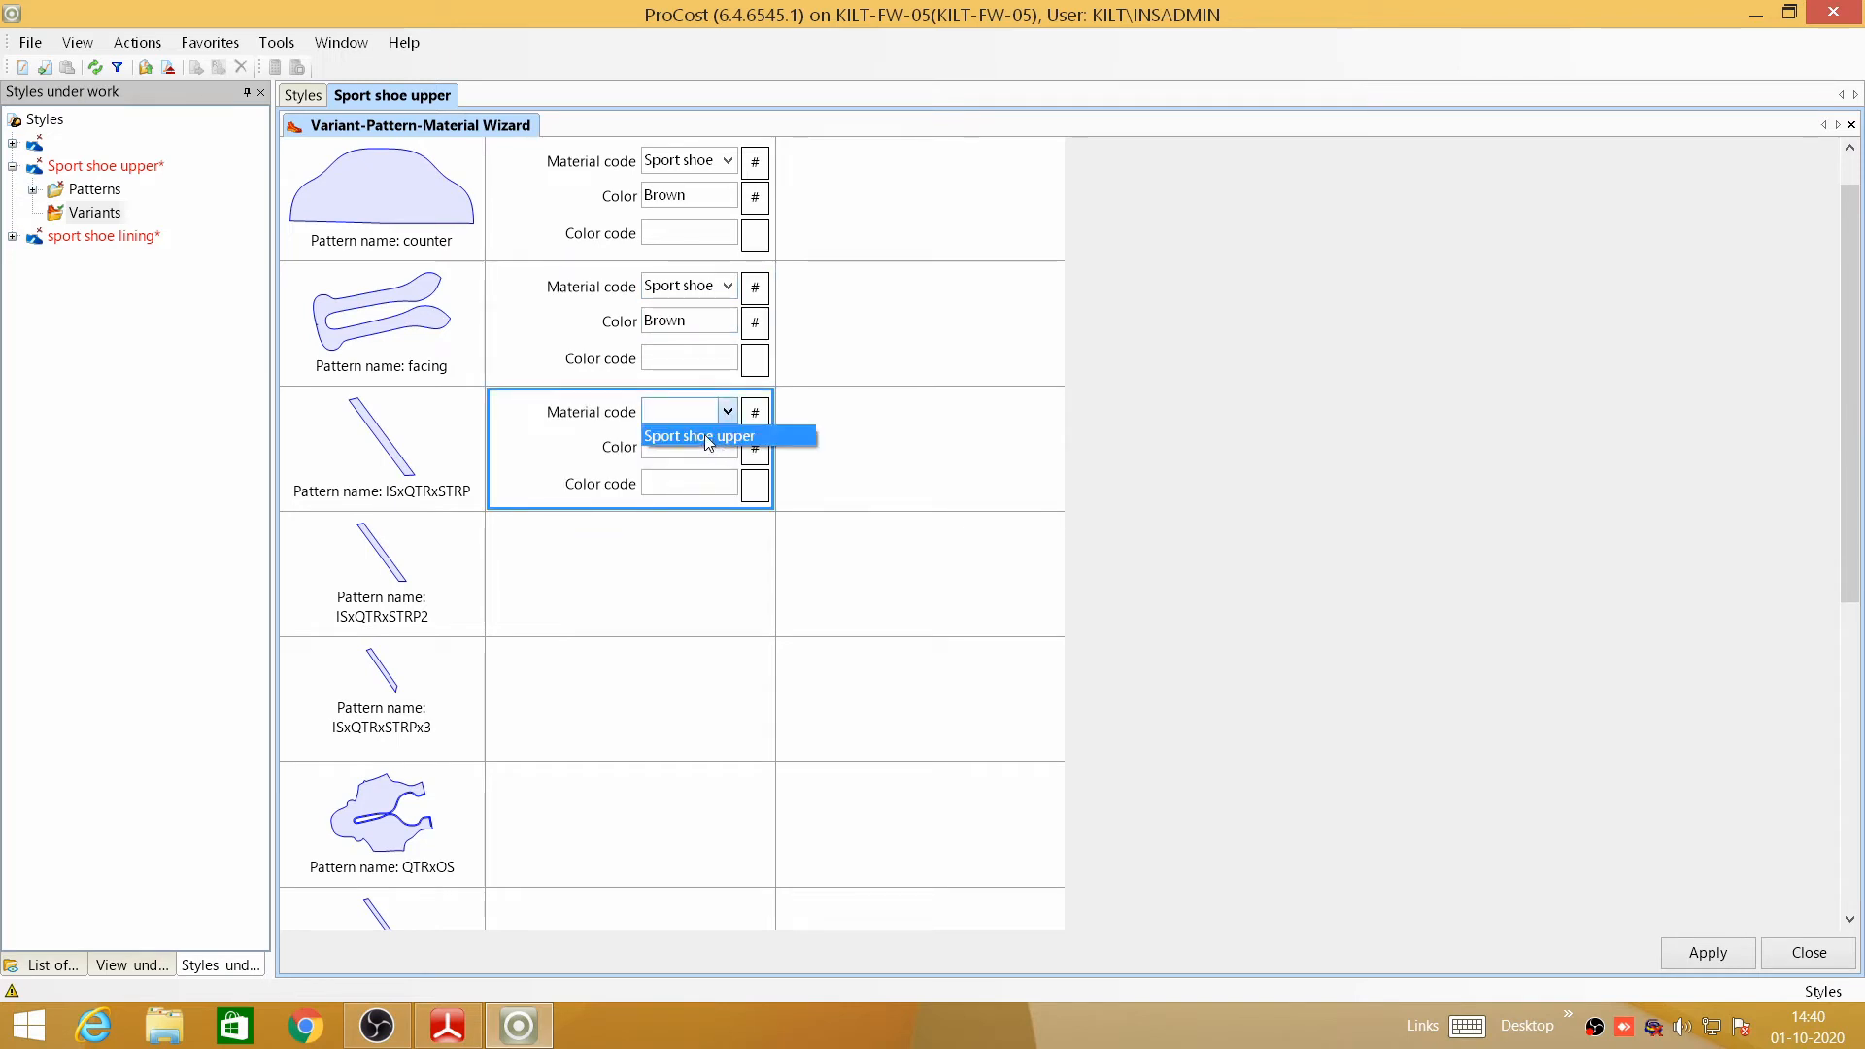
{"action": "left_click", "coordinate": [708, 437]}
{"action": "left_click", "coordinate": [696, 444]}
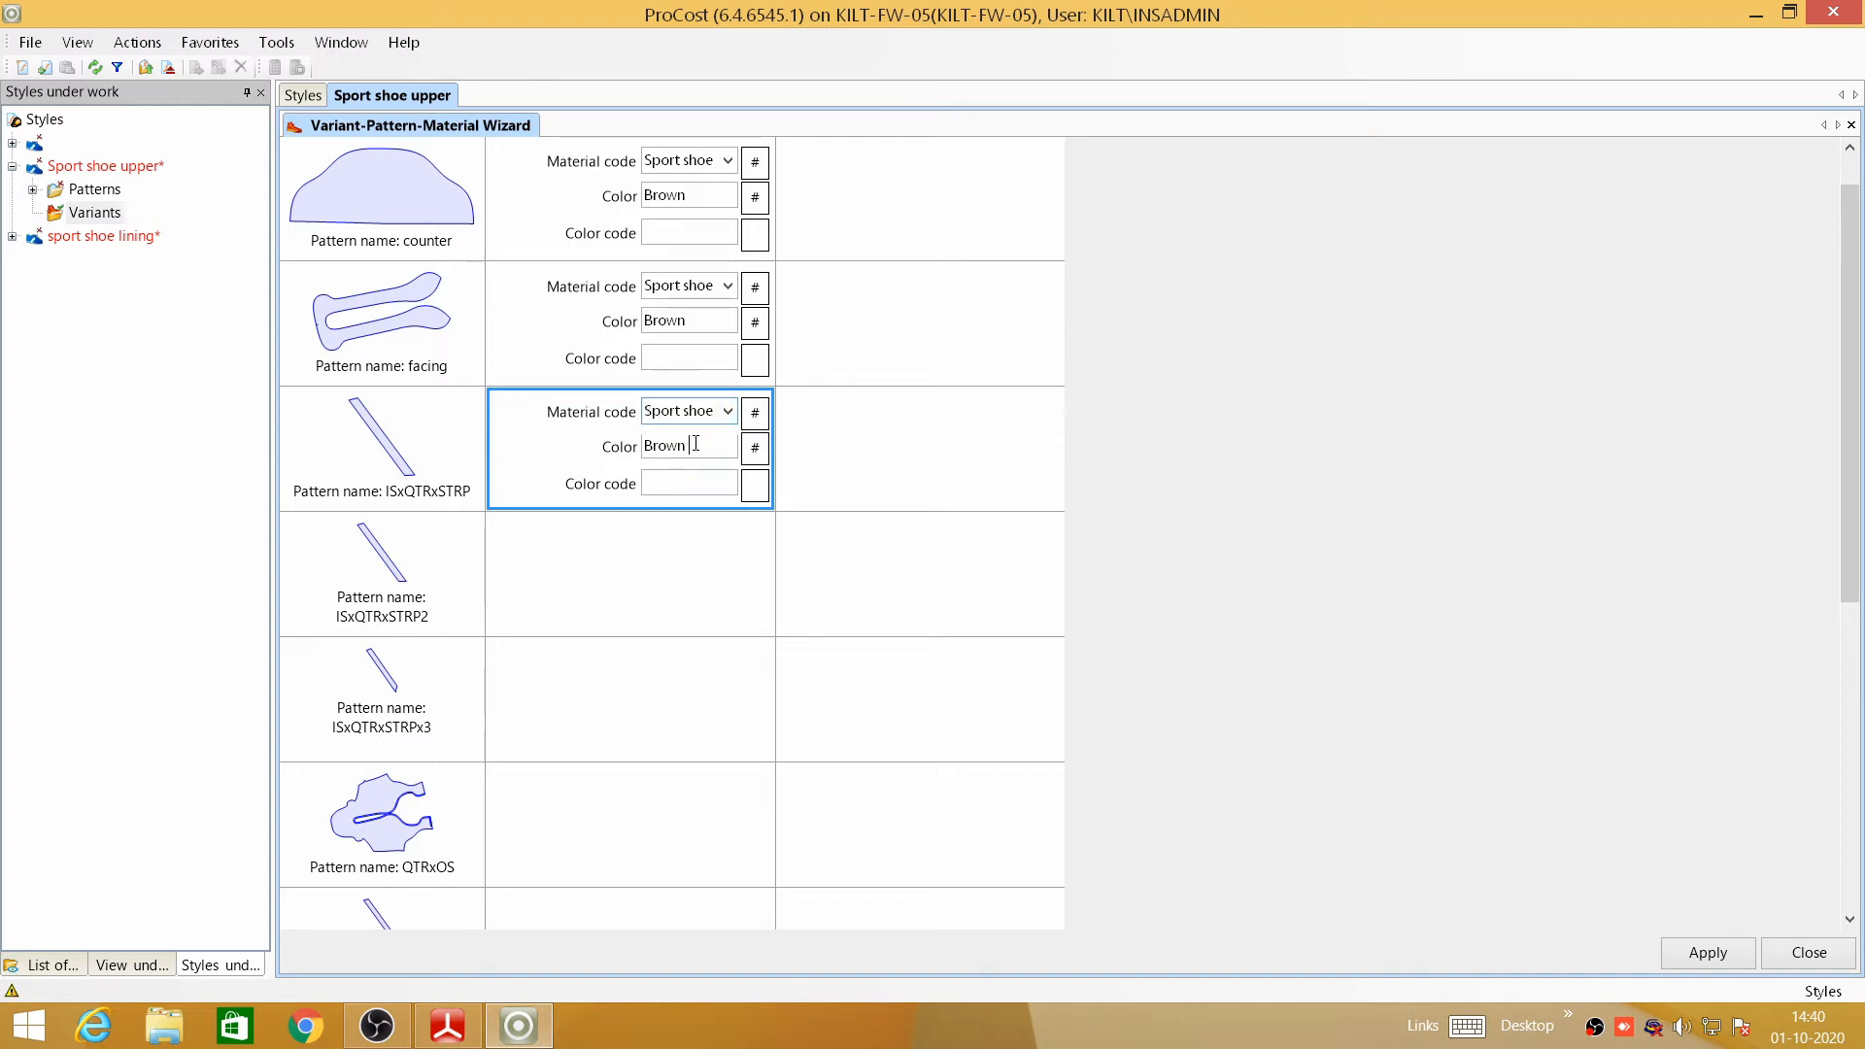
{"action": "left_click_drag", "start_coordinate": [695, 445], "coordinate": [643, 447]}
{"action": "type", "text": "white"}
- Assign the white Sport shoe upper material to the ISxQTRxSTRP2 and ISxQTRxSTRPx3 patterns
{"action": "left_click", "coordinate": [660, 534]}
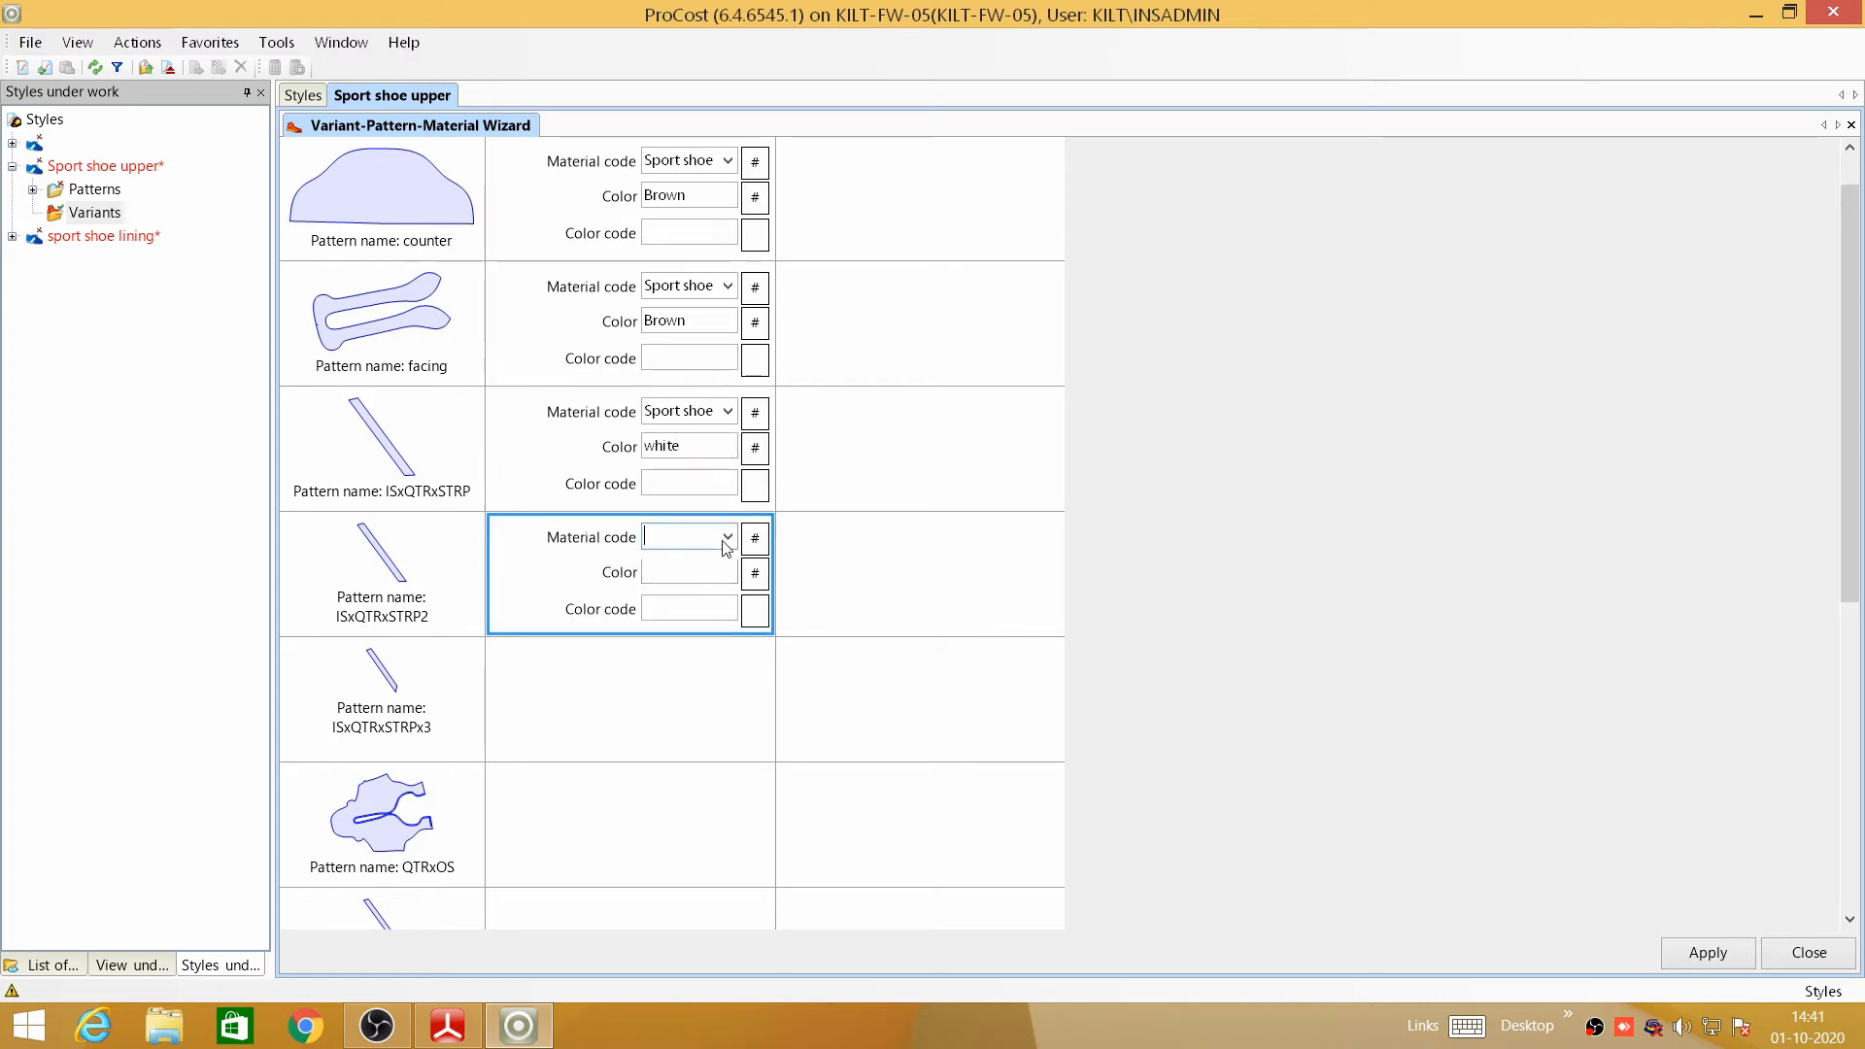
{"action": "left_click", "coordinate": [727, 537]}
{"action": "left_click", "coordinate": [734, 579]}
{"action": "left_click", "coordinate": [697, 714]}
{"action": "left_click", "coordinate": [727, 662]}
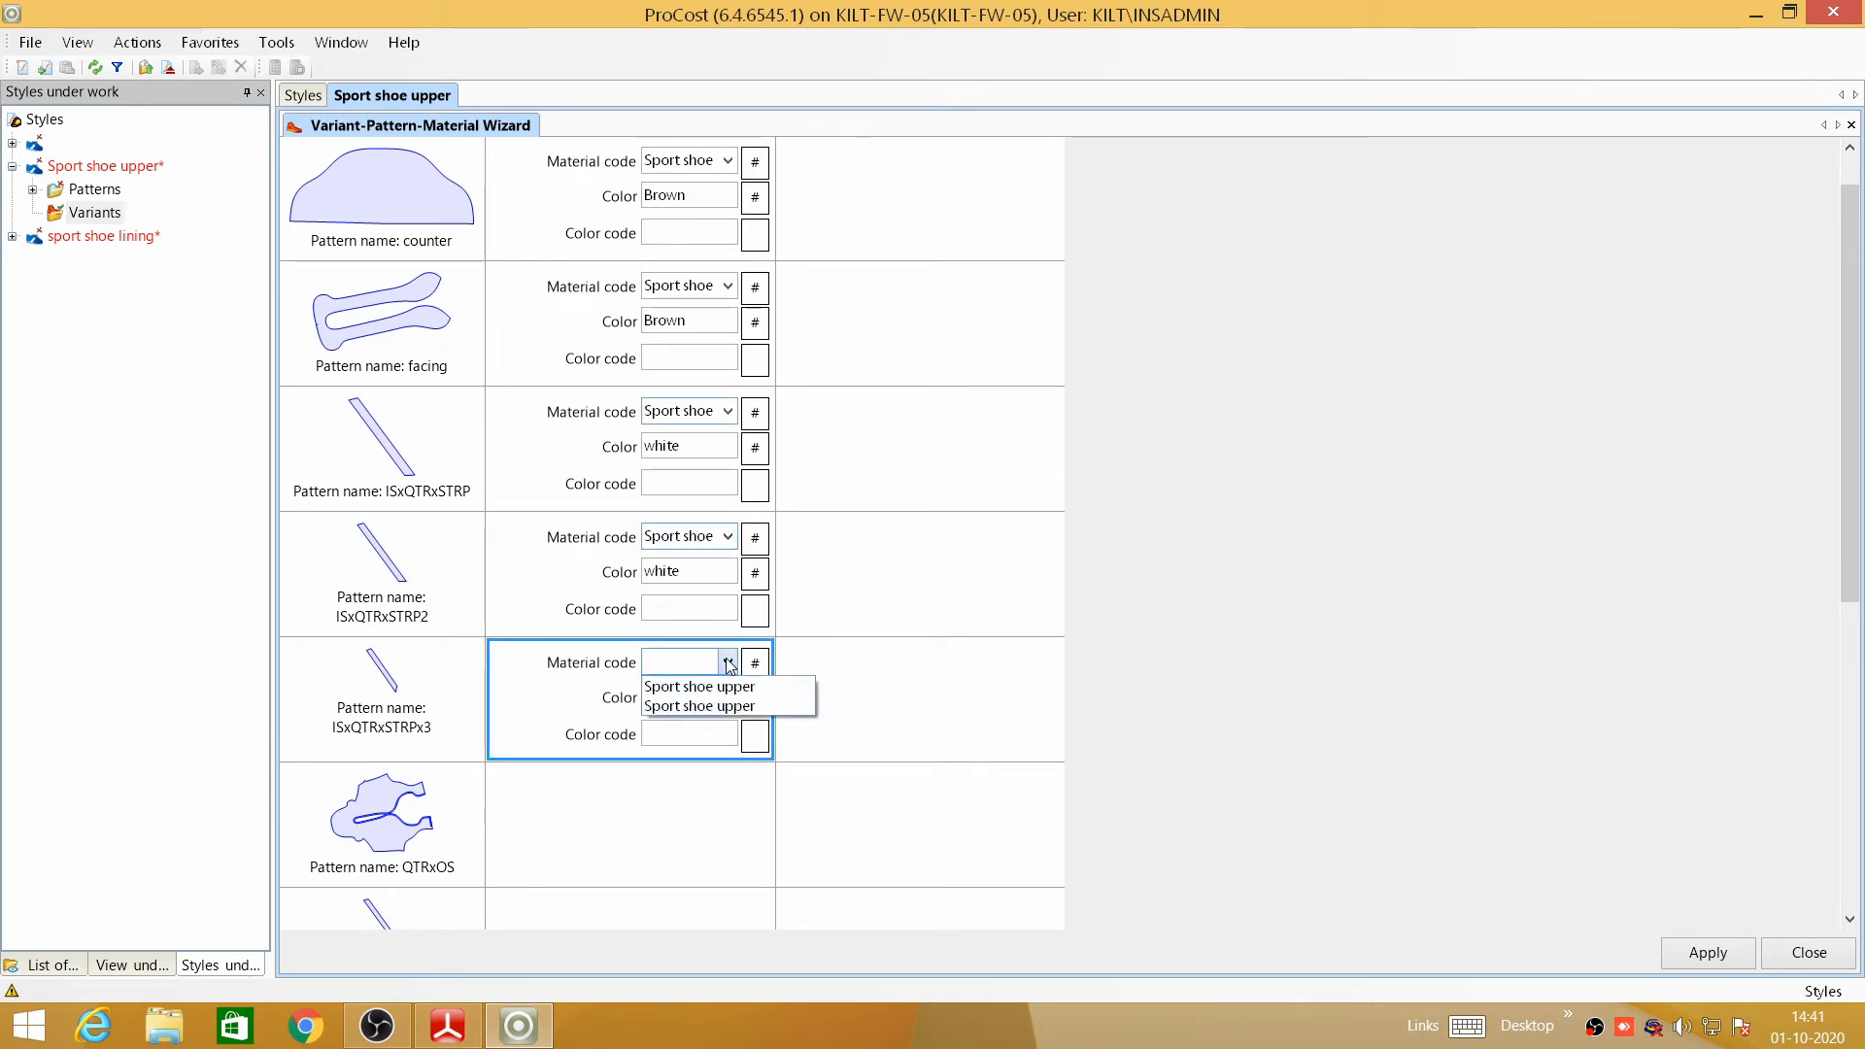
{"action": "left_click", "coordinate": [730, 706]}
- Assign the Brown Sport shoe upper material to the QTRxOS pattern
{"action": "scroll", "coordinate": [720, 692], "scroll_direction": "down", "scroll_amount": 4}
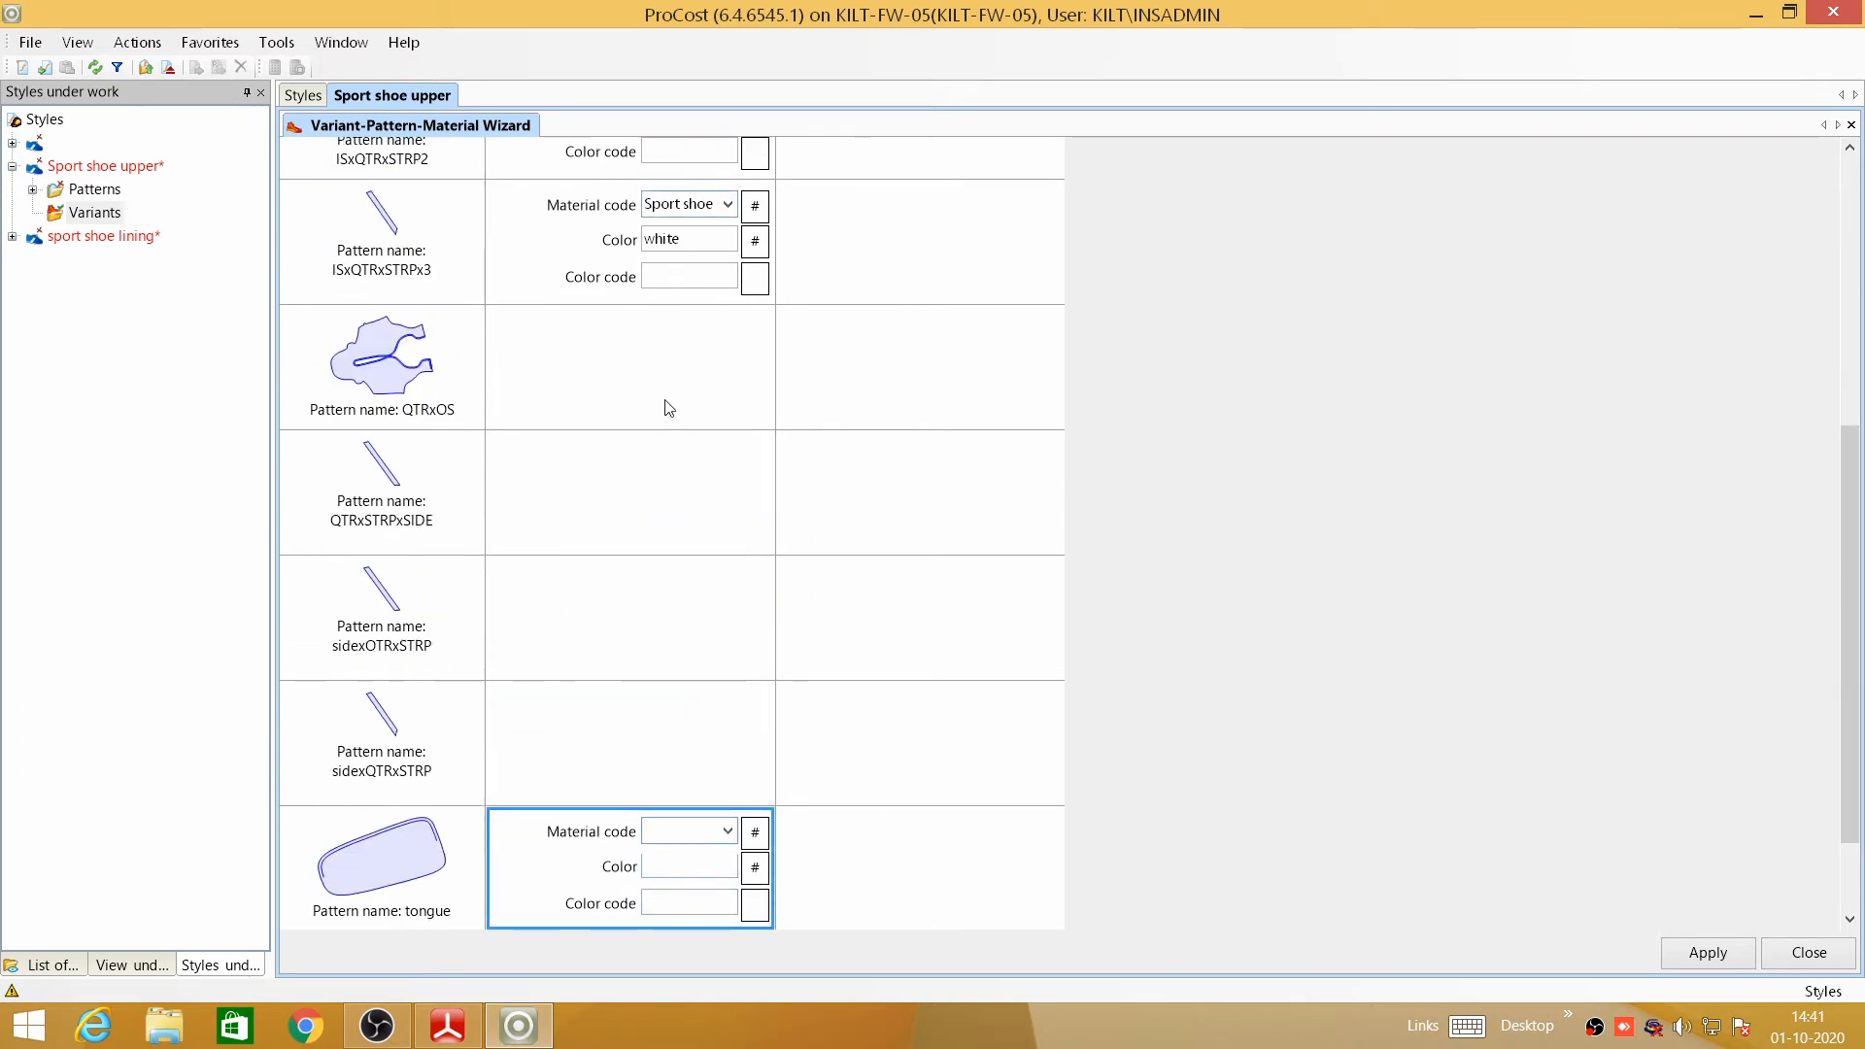
{"action": "left_click", "coordinate": [666, 367]}
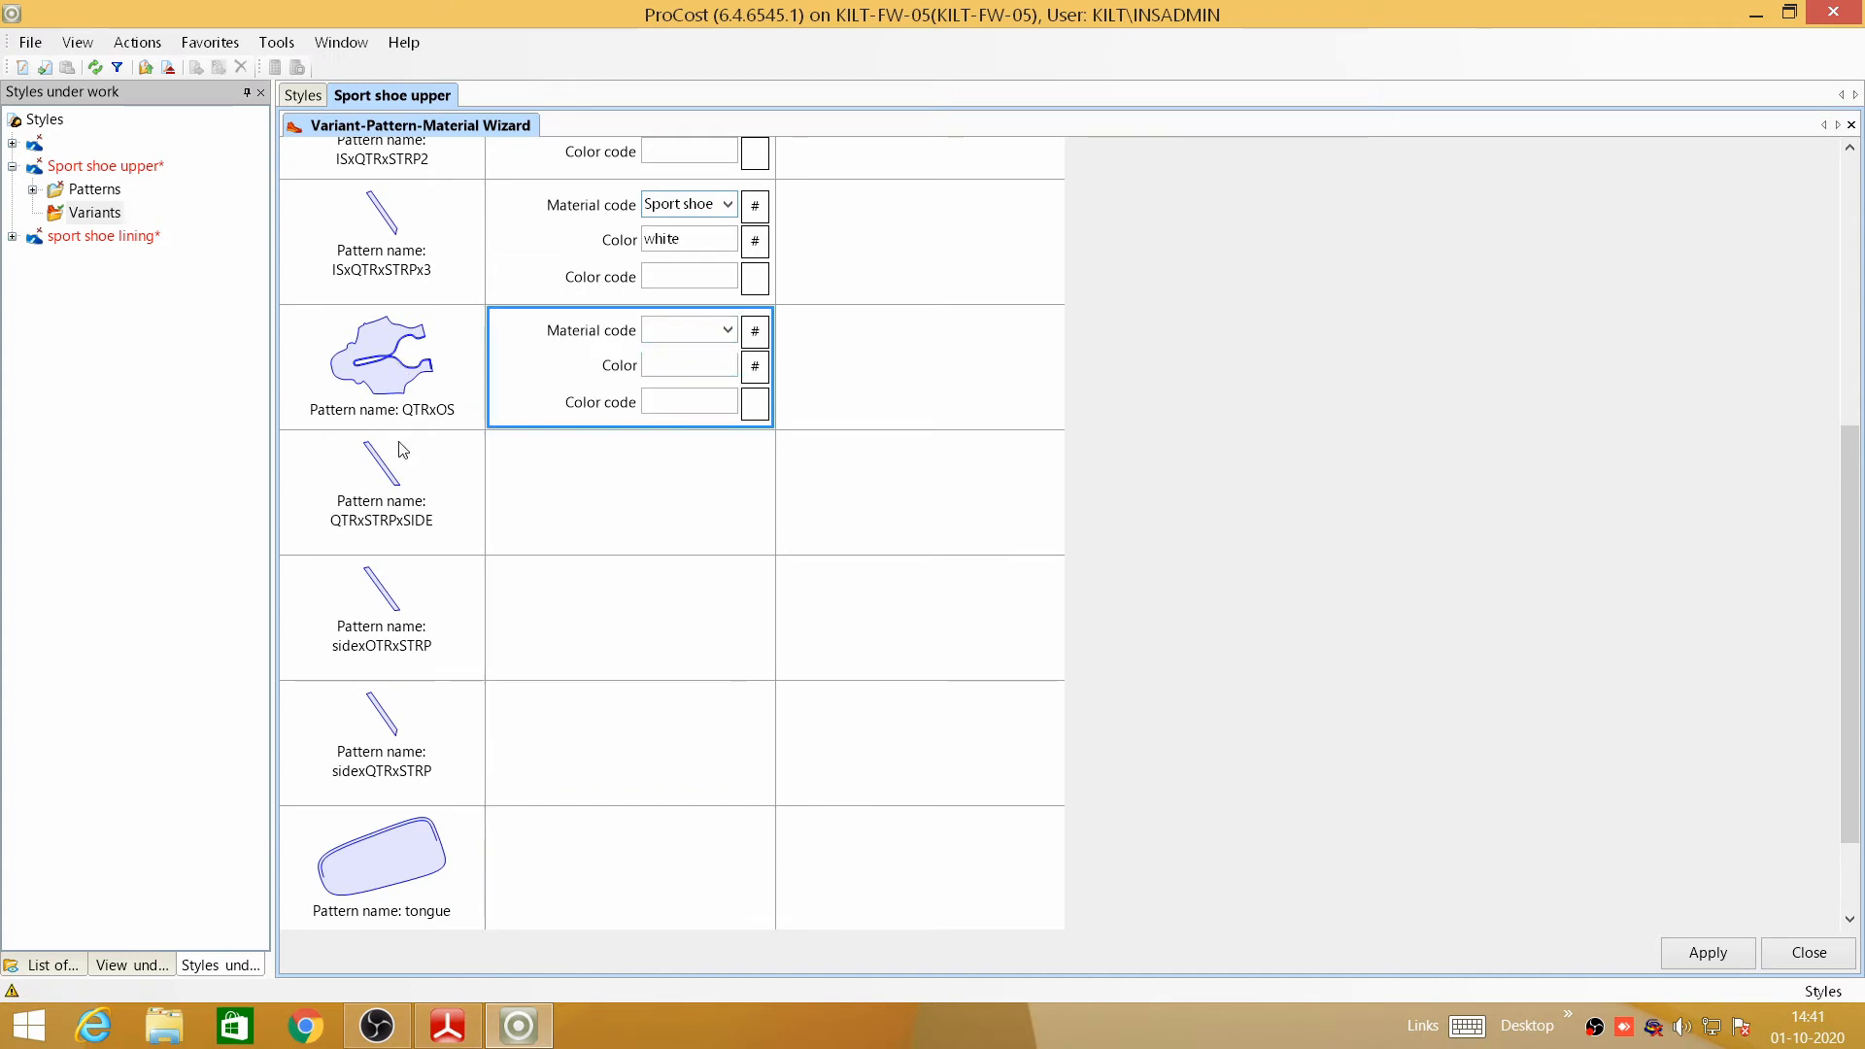
{"action": "left_click", "coordinate": [727, 330]}
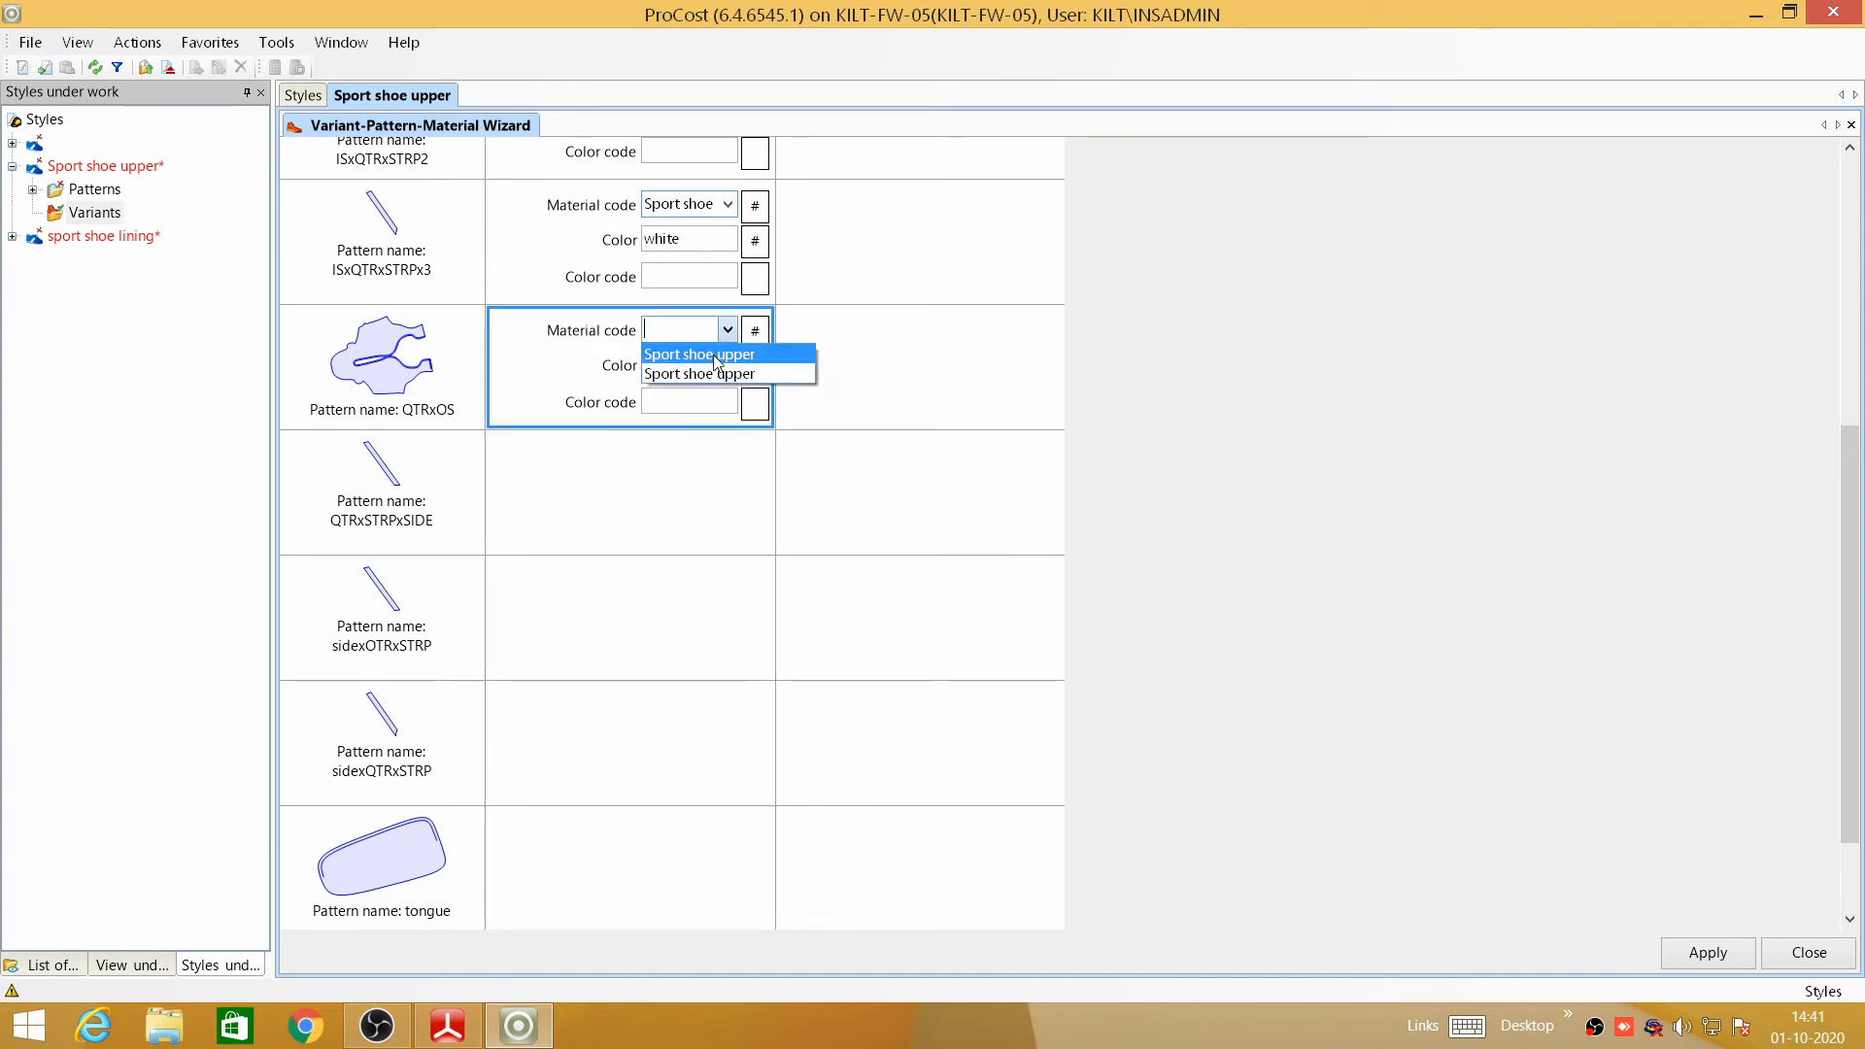
{"action": "left_click", "coordinate": [737, 373]}
{"action": "left_click", "coordinate": [726, 330]}
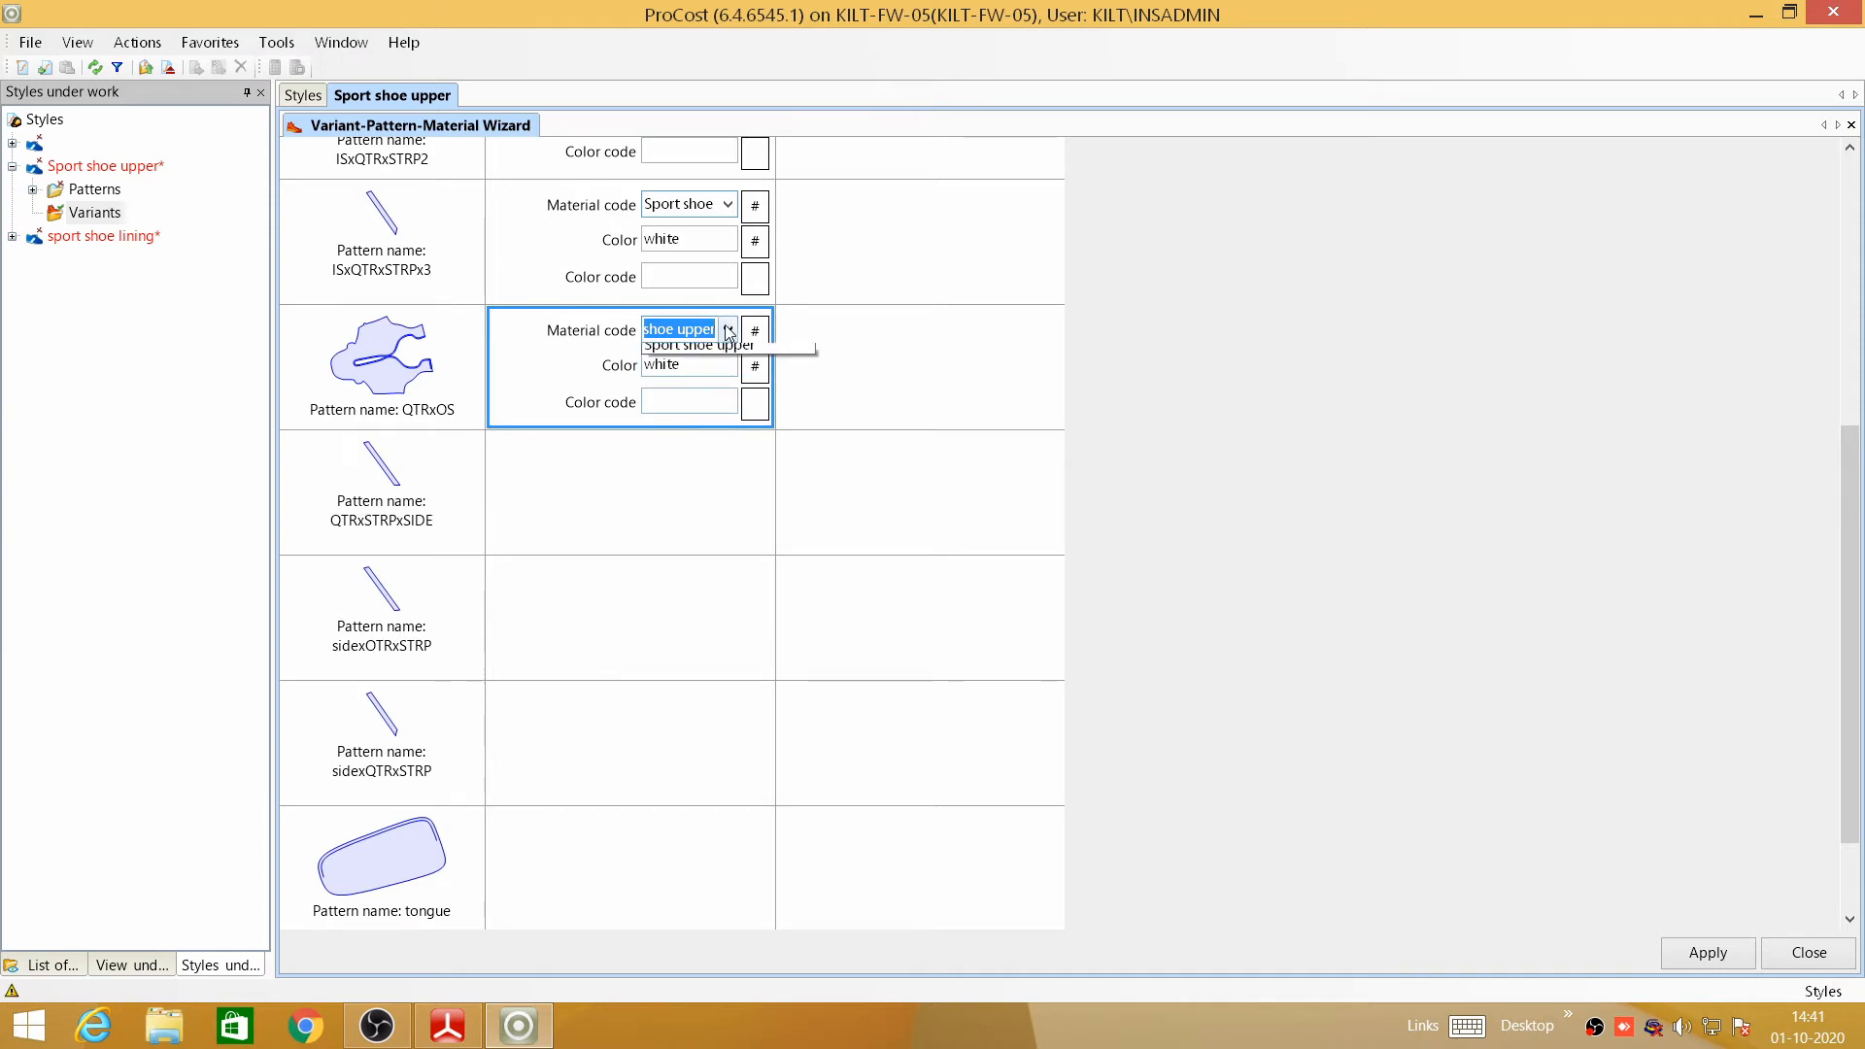
{"action": "left_click", "coordinate": [711, 367]}
{"action": "left_click", "coordinate": [728, 332]}
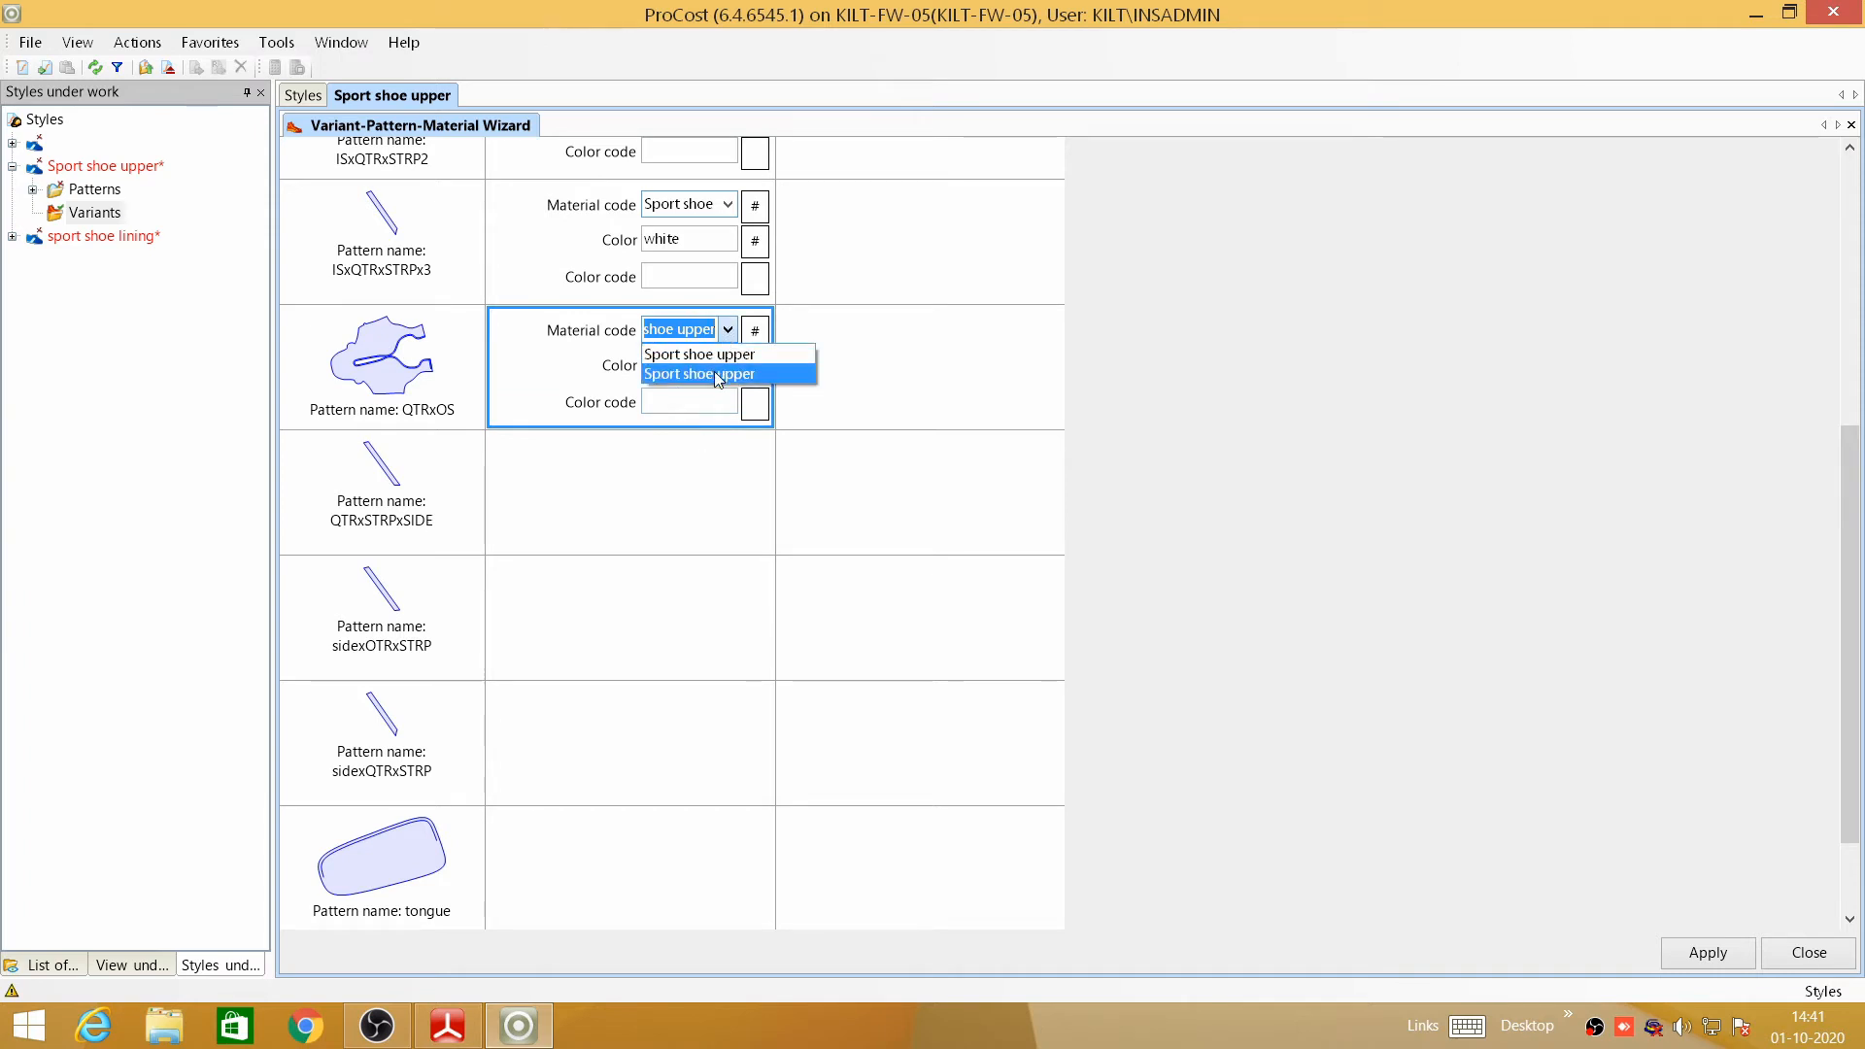
{"action": "left_click", "coordinate": [714, 371]}
- Assign the white Sport shoe upper material to the QTRxSTRPxSIDE and sidexOTRxSTRP patterns
{"action": "left_click", "coordinate": [636, 485]}
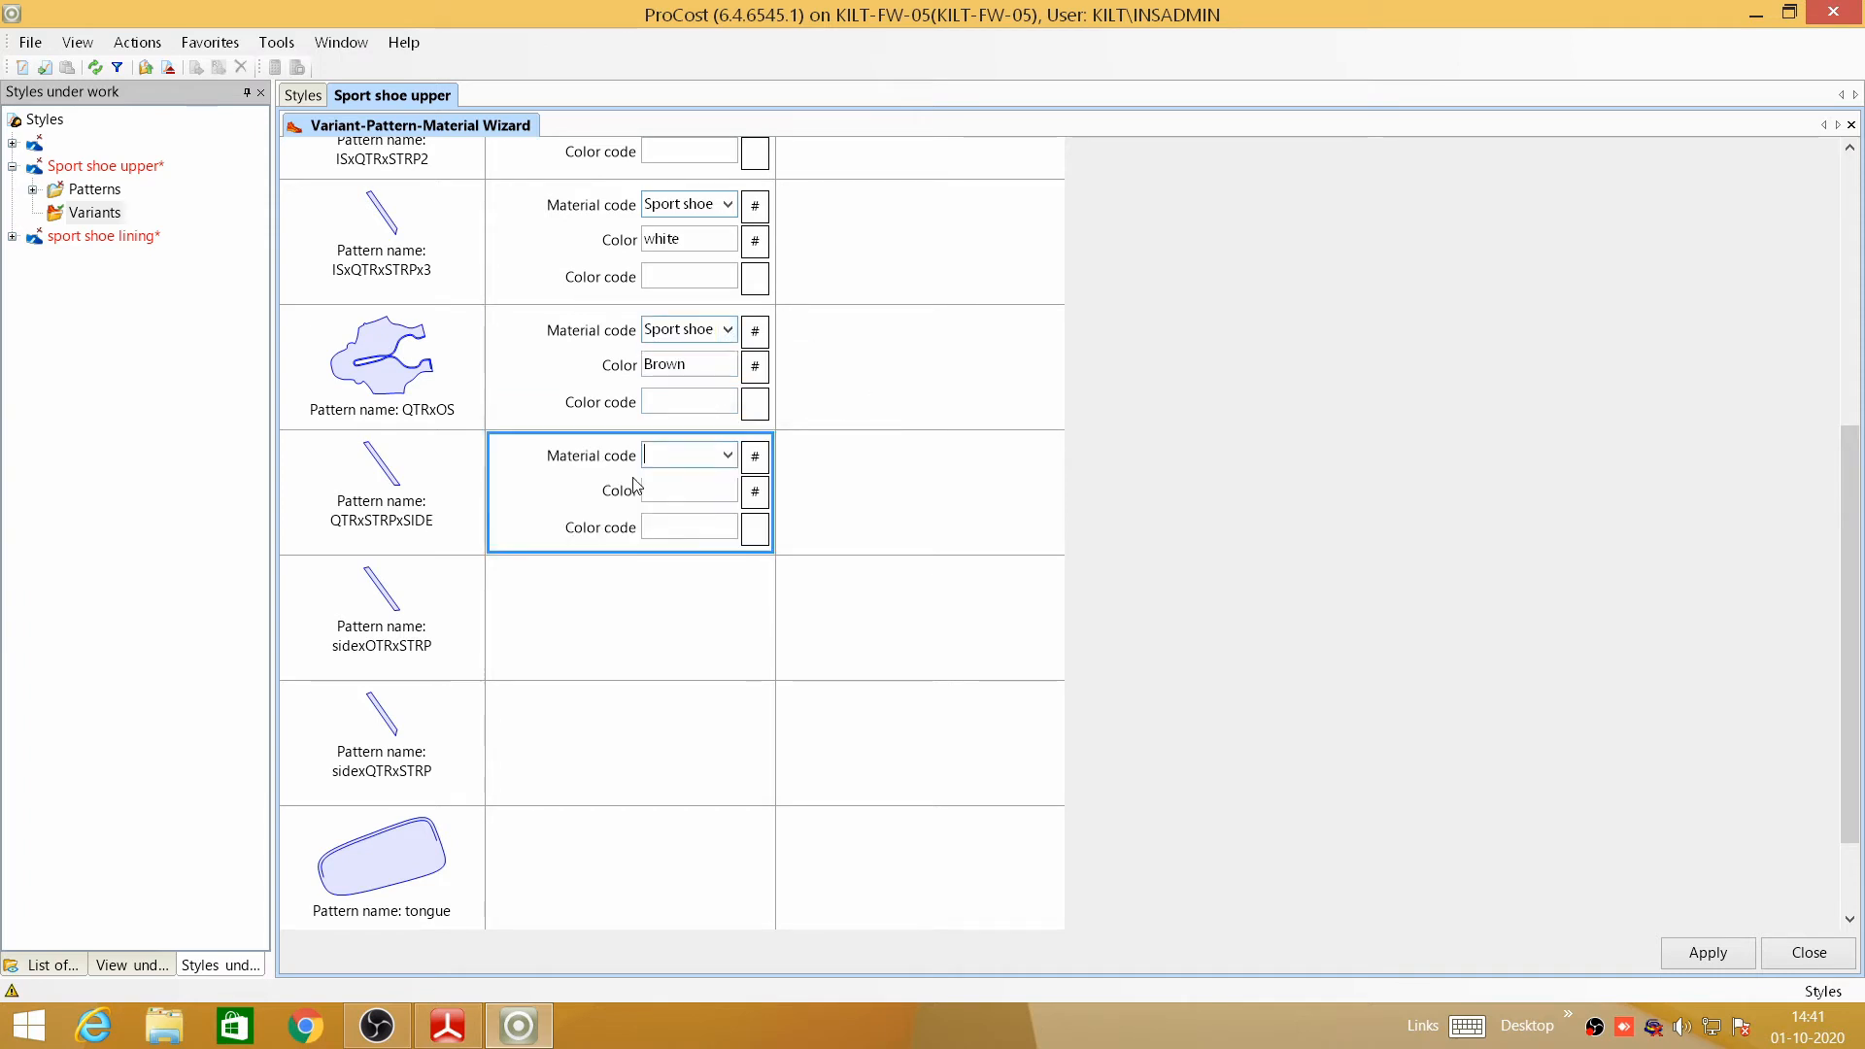
{"action": "left_click", "coordinate": [727, 455]}
{"action": "left_click", "coordinate": [703, 492]}
{"action": "left_click", "coordinate": [641, 591]}
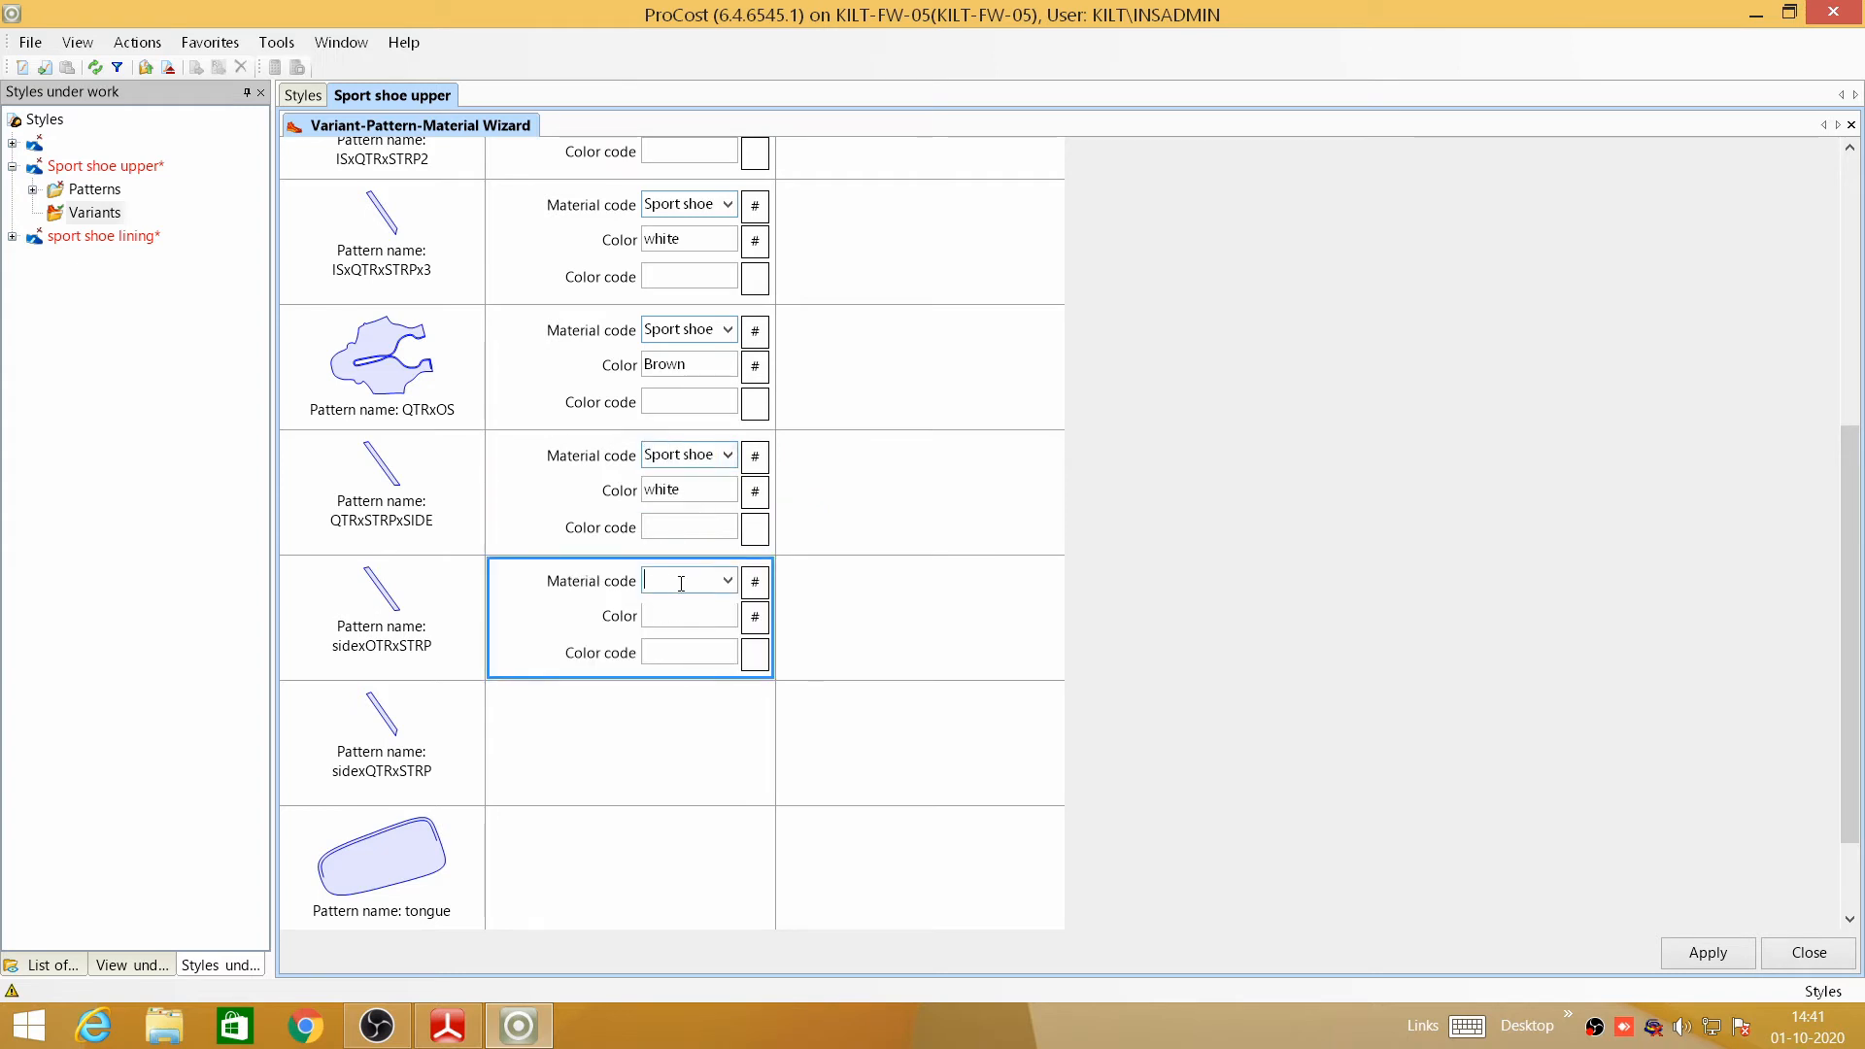
{"action": "left_click", "coordinate": [726, 580]}
{"action": "left_click", "coordinate": [695, 625]}
- Assign the Brown Sport shoe upper material to the sidexQTRxSTRP pattern
{"action": "left_click", "coordinate": [698, 599]}
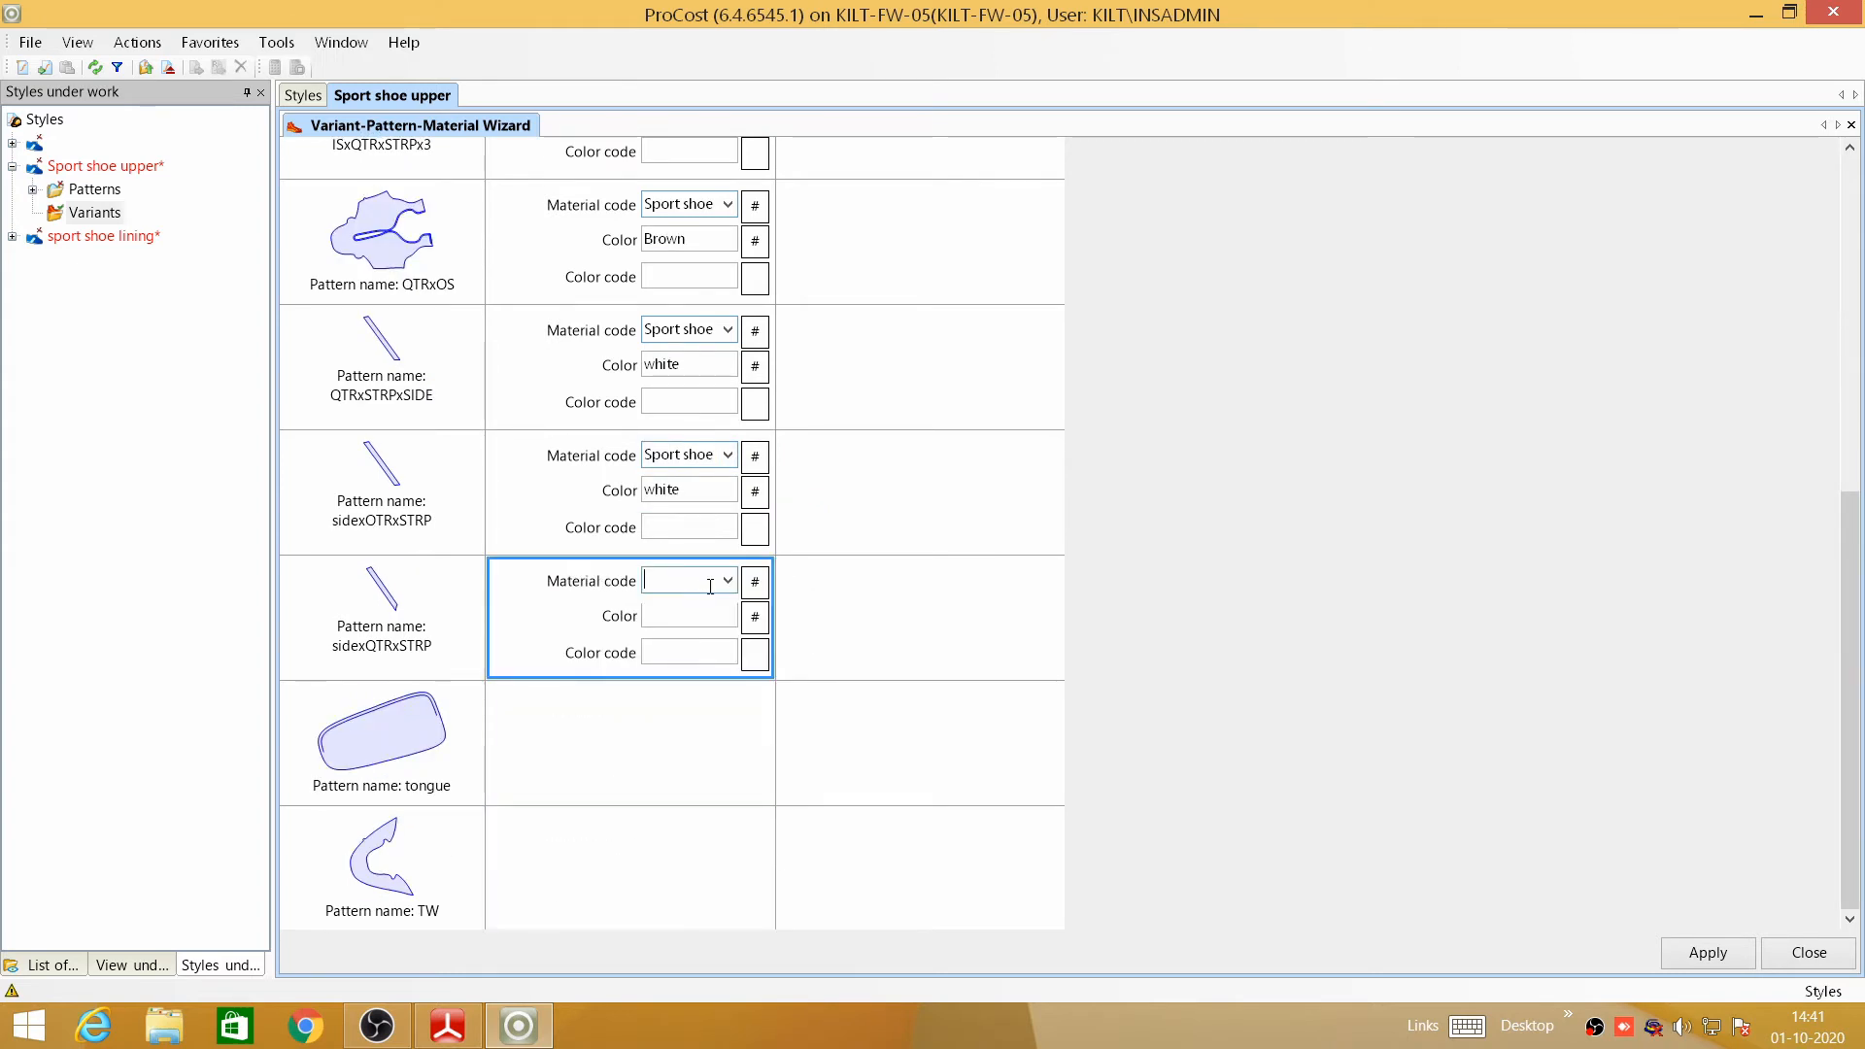
{"action": "left_click", "coordinate": [726, 580]}
{"action": "left_click", "coordinate": [701, 619]}
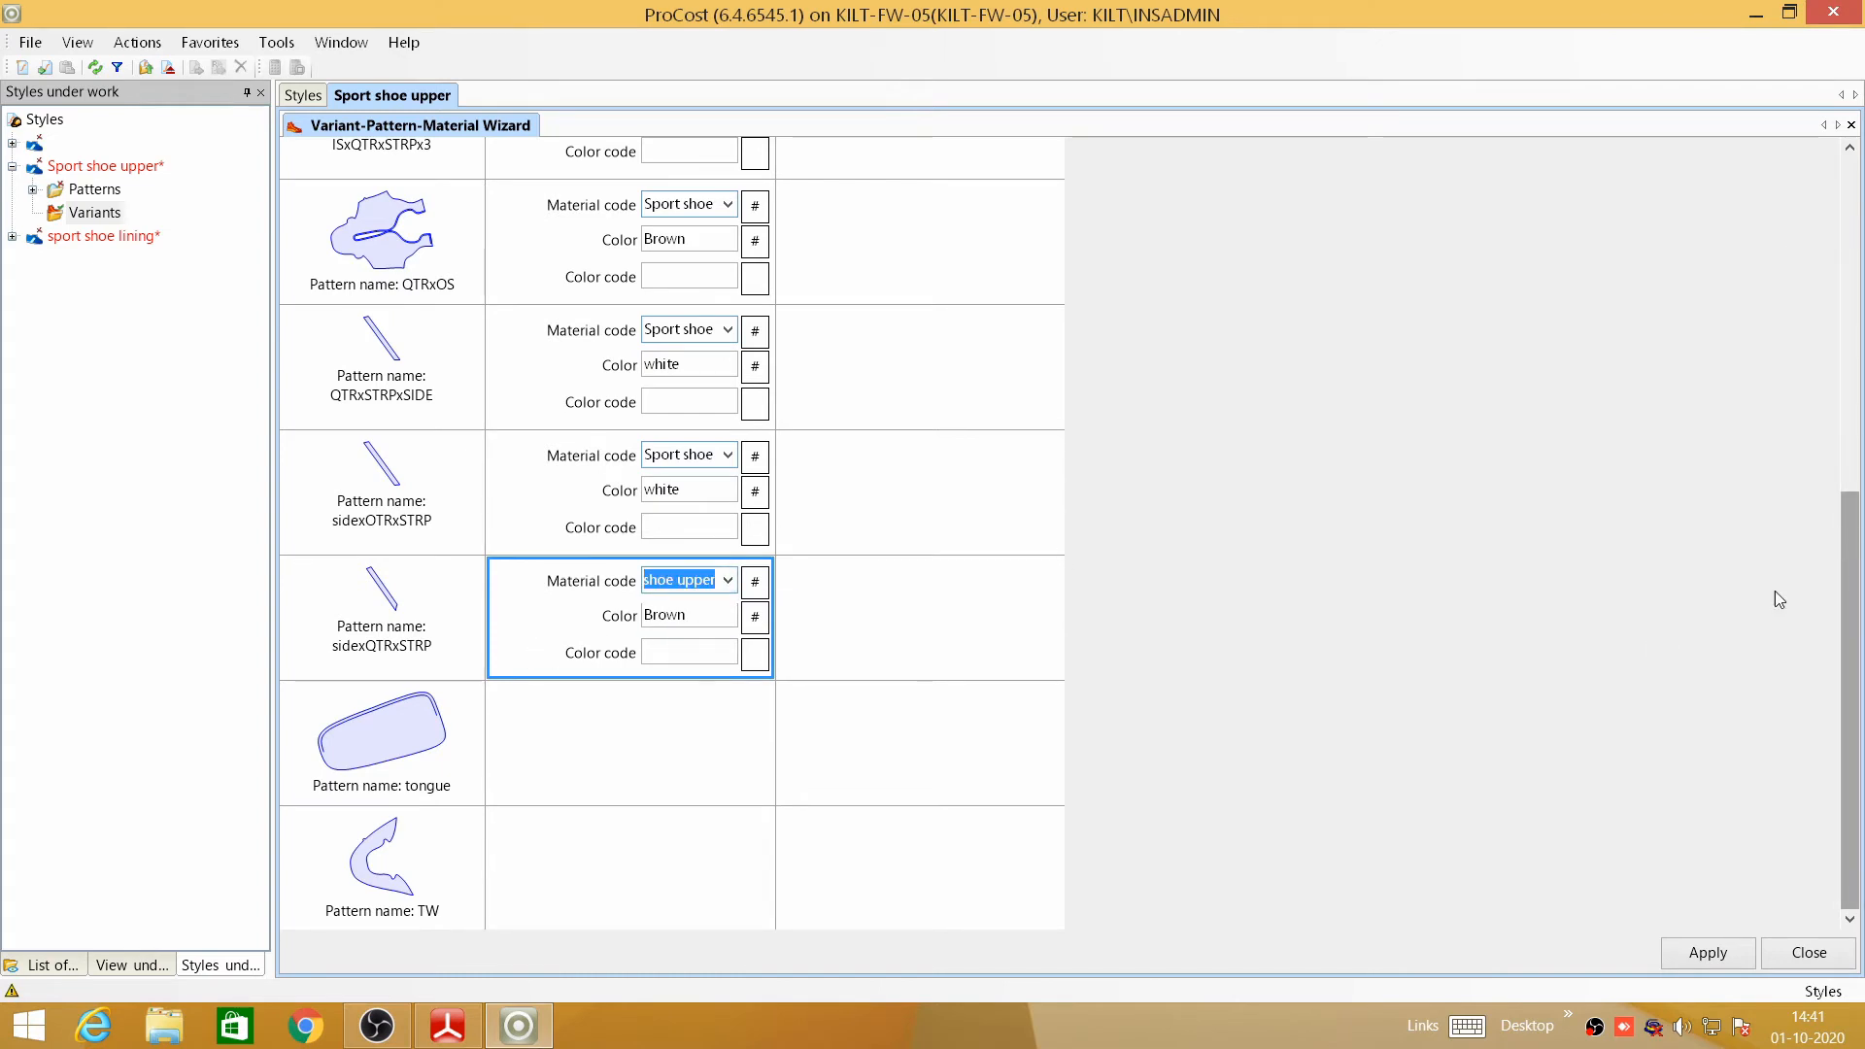
- Assign the Brown Sport shoe upper material to the tongue pattern
{"action": "left_click", "coordinate": [633, 753]}
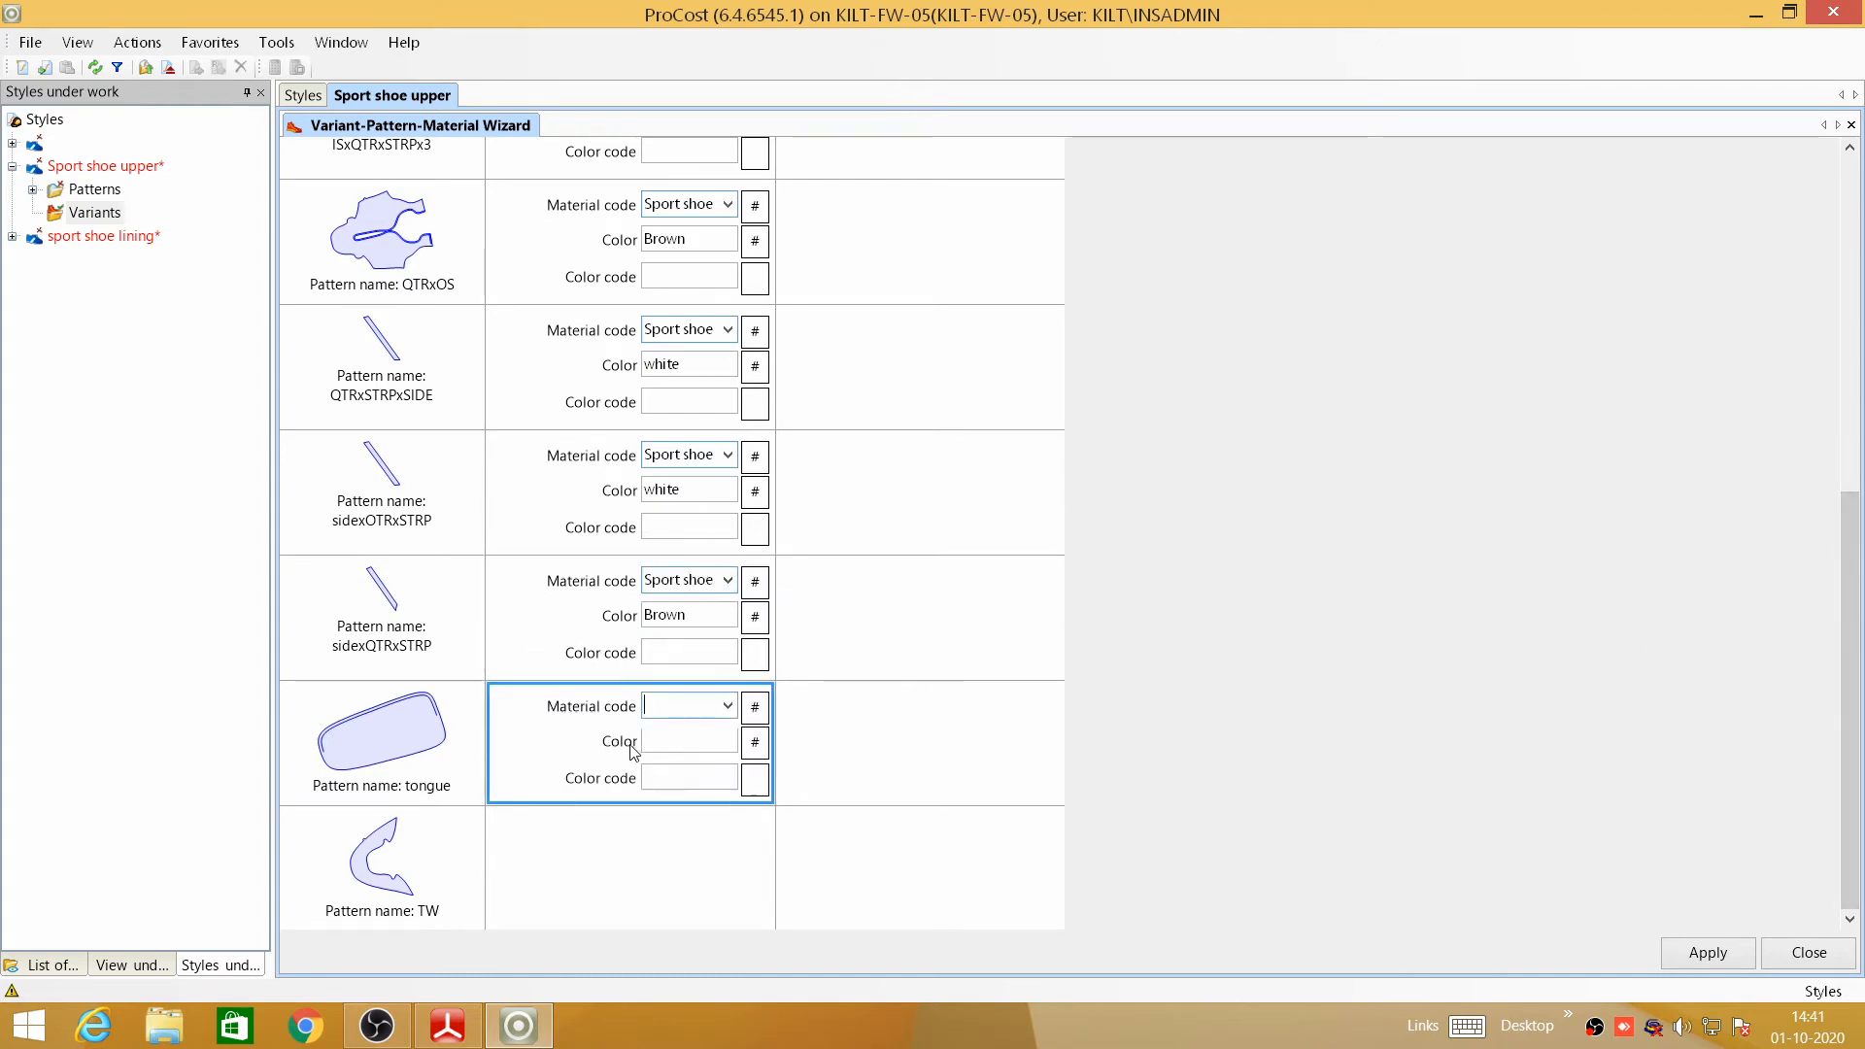
{"action": "left_click", "coordinate": [726, 706]}
{"action": "left_click", "coordinate": [691, 746]}
{"action": "left_click", "coordinate": [726, 706]}
{"action": "left_click", "coordinate": [715, 753]}
- Assign the Brown Sport shoe upper material to the TW pattern
{"action": "left_click", "coordinate": [661, 856]}
{"action": "left_click", "coordinate": [726, 831]}
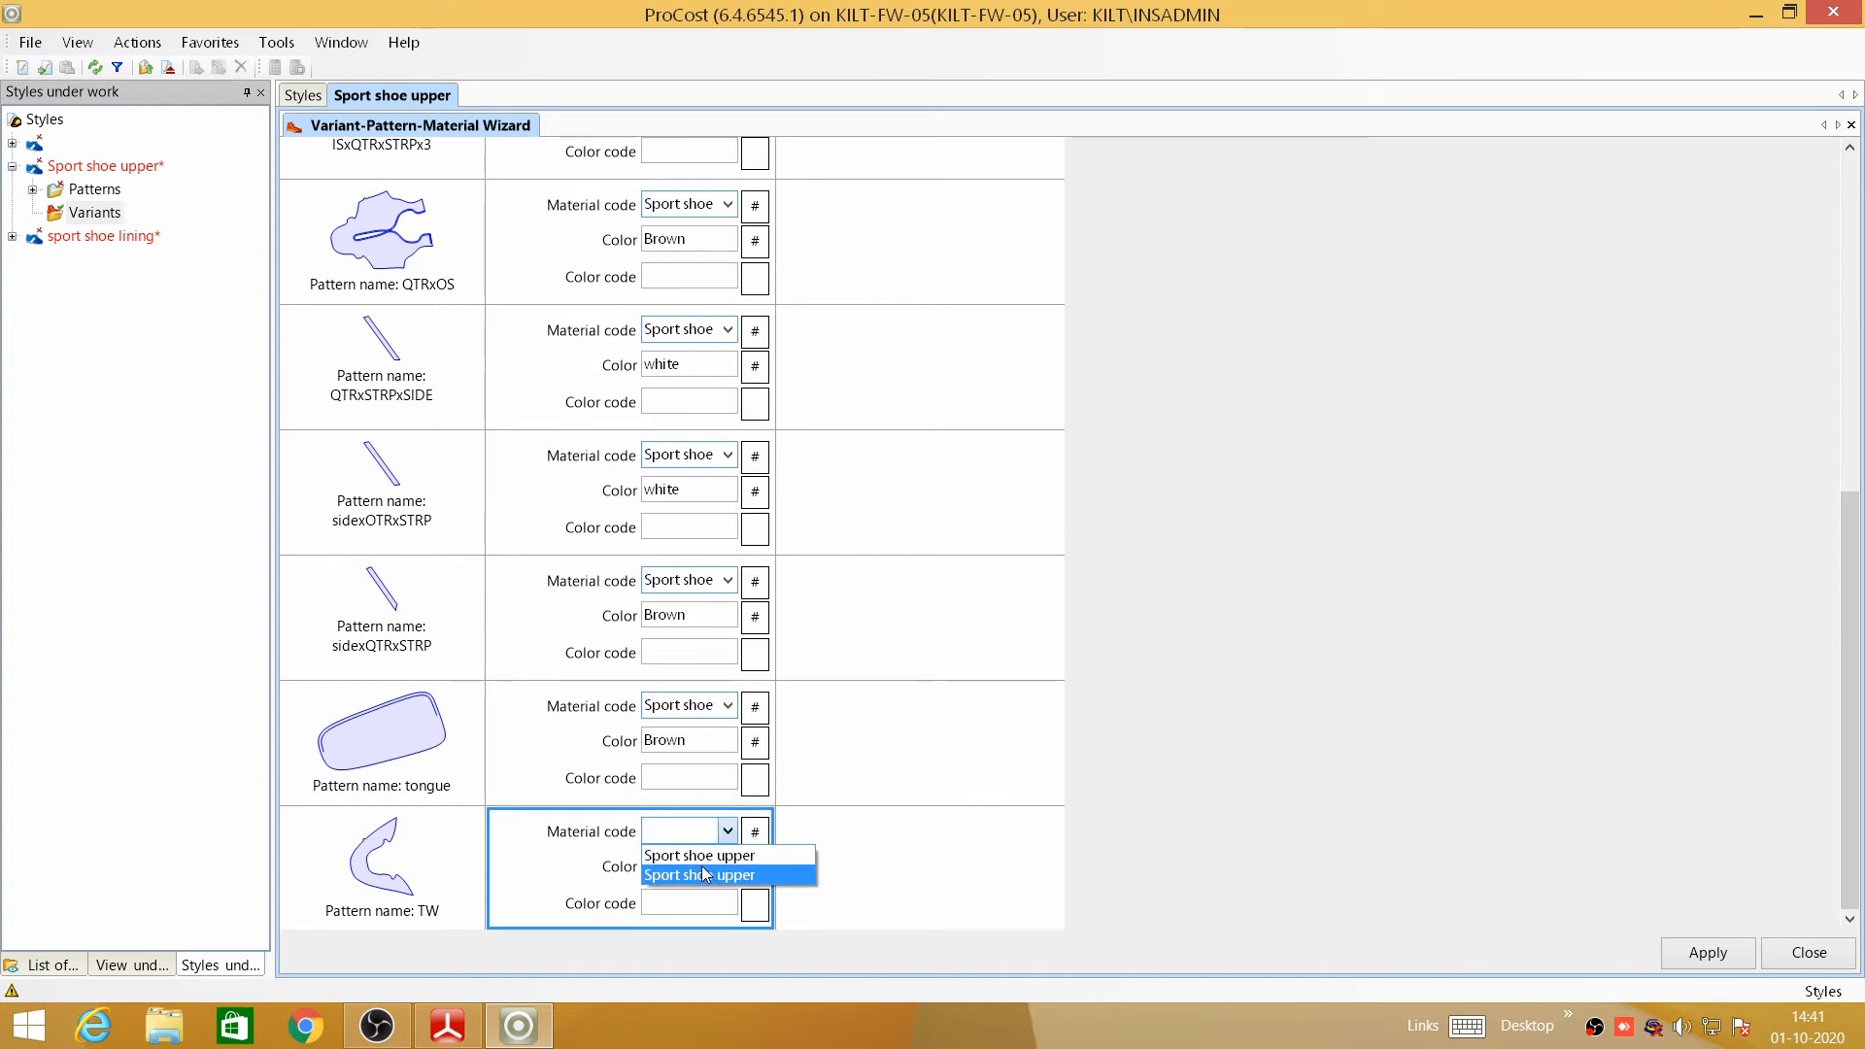
{"action": "left_click", "coordinate": [706, 875]}
{"action": "left_click", "coordinate": [727, 832]}
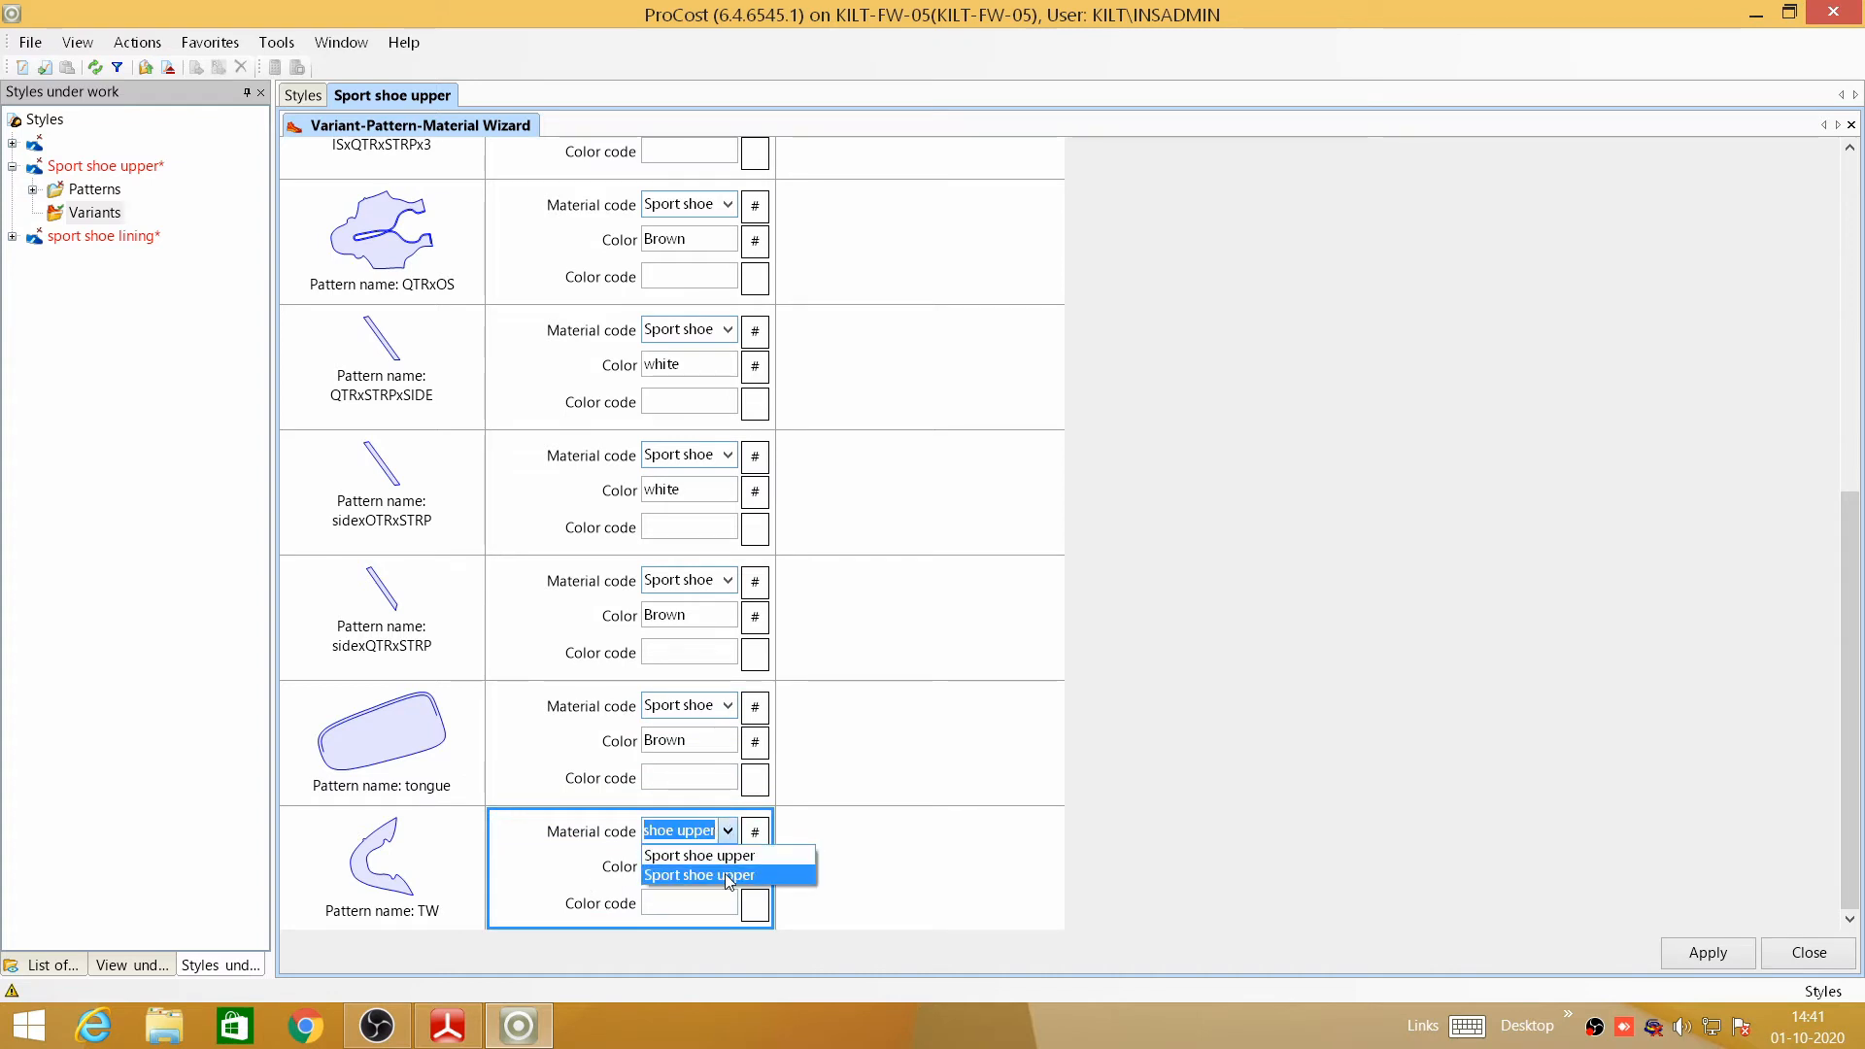
{"action": "left_click", "coordinate": [728, 876]}
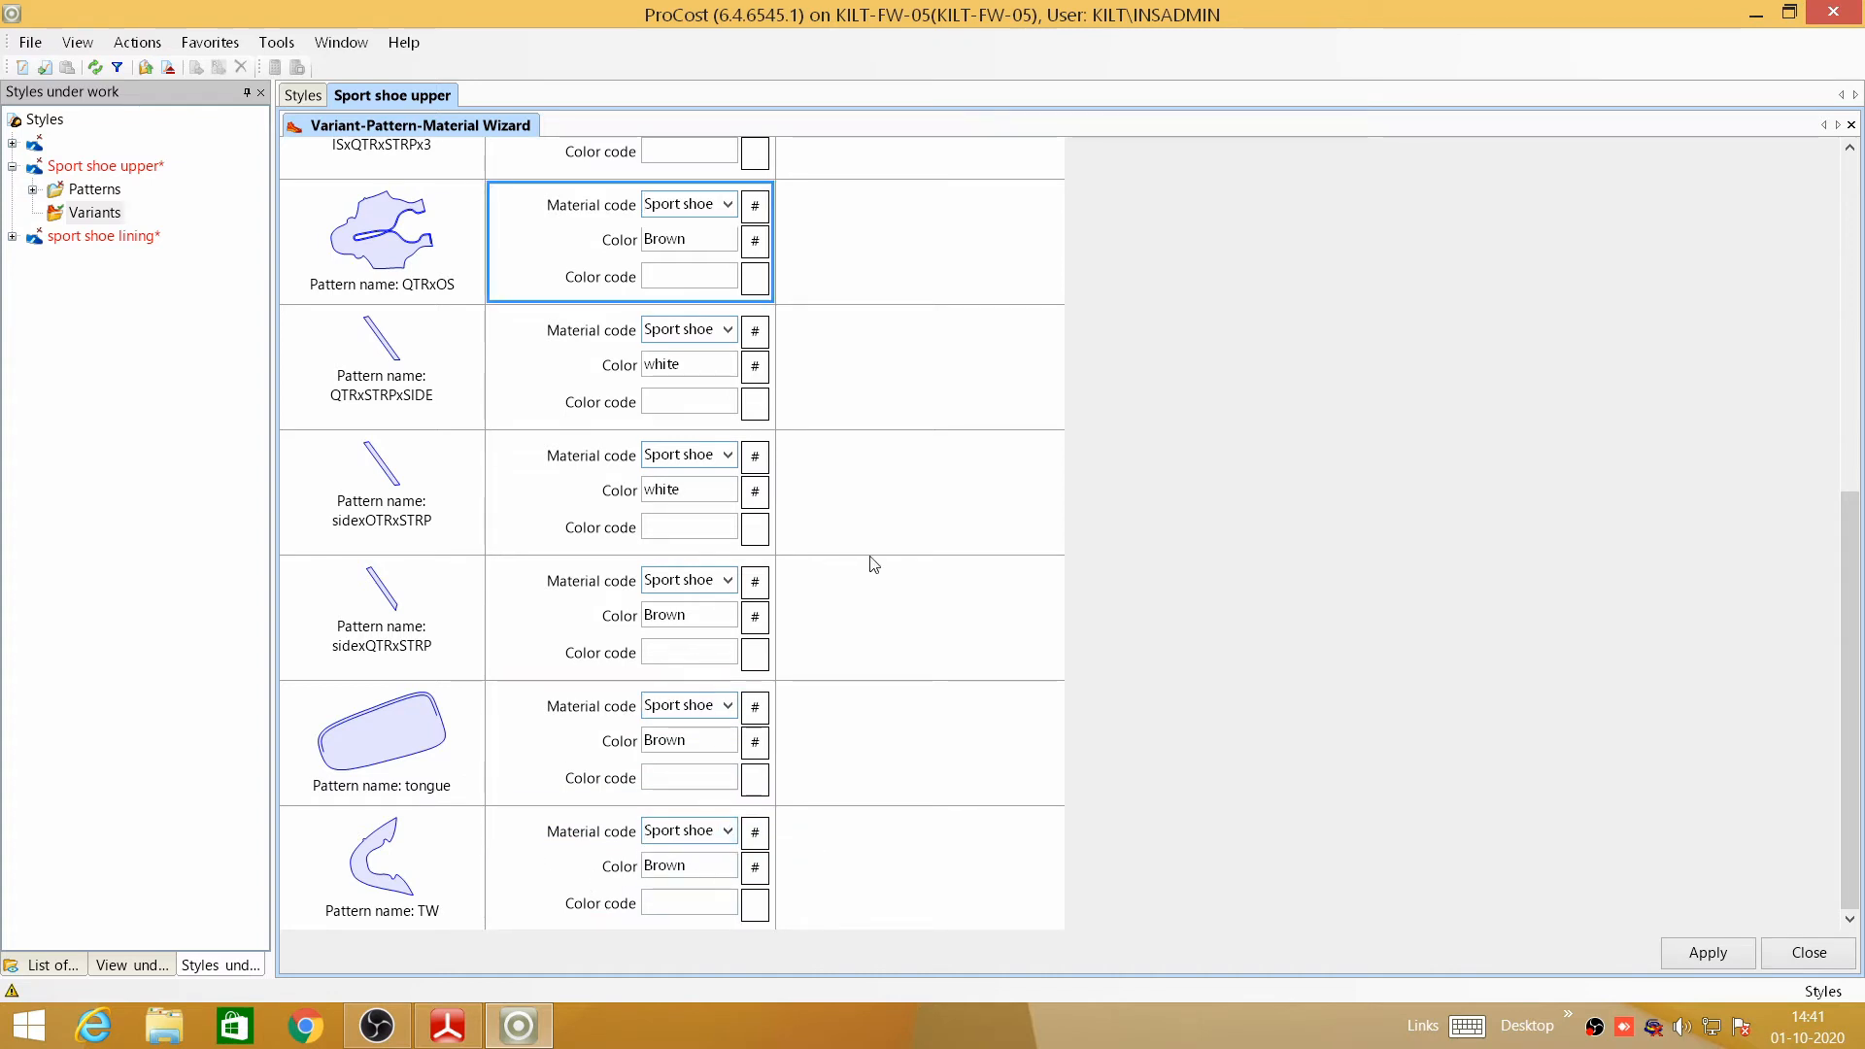
- Apply the material assignments and name the new variant "upper"
{"action": "left_click_drag", "start_coordinate": [1850, 624], "coordinate": [1807, 657]}
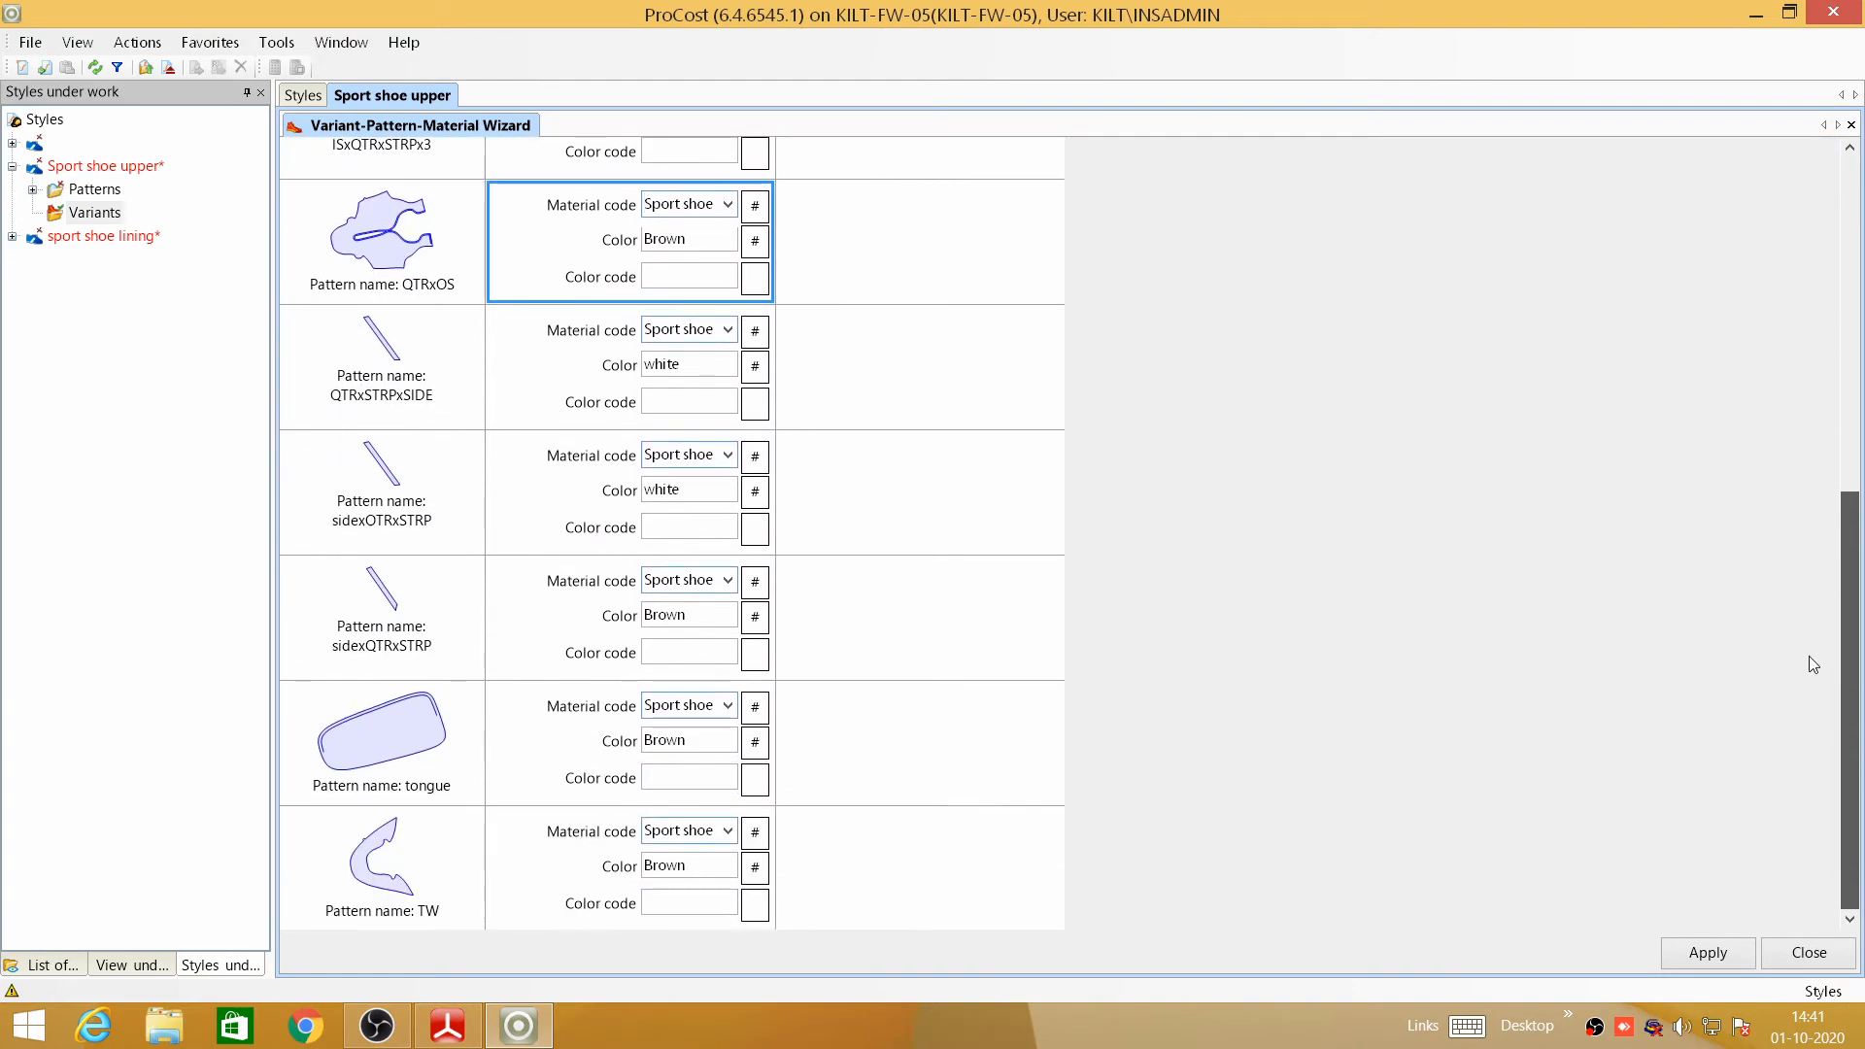
{"action": "left_click", "coordinate": [1702, 954]}
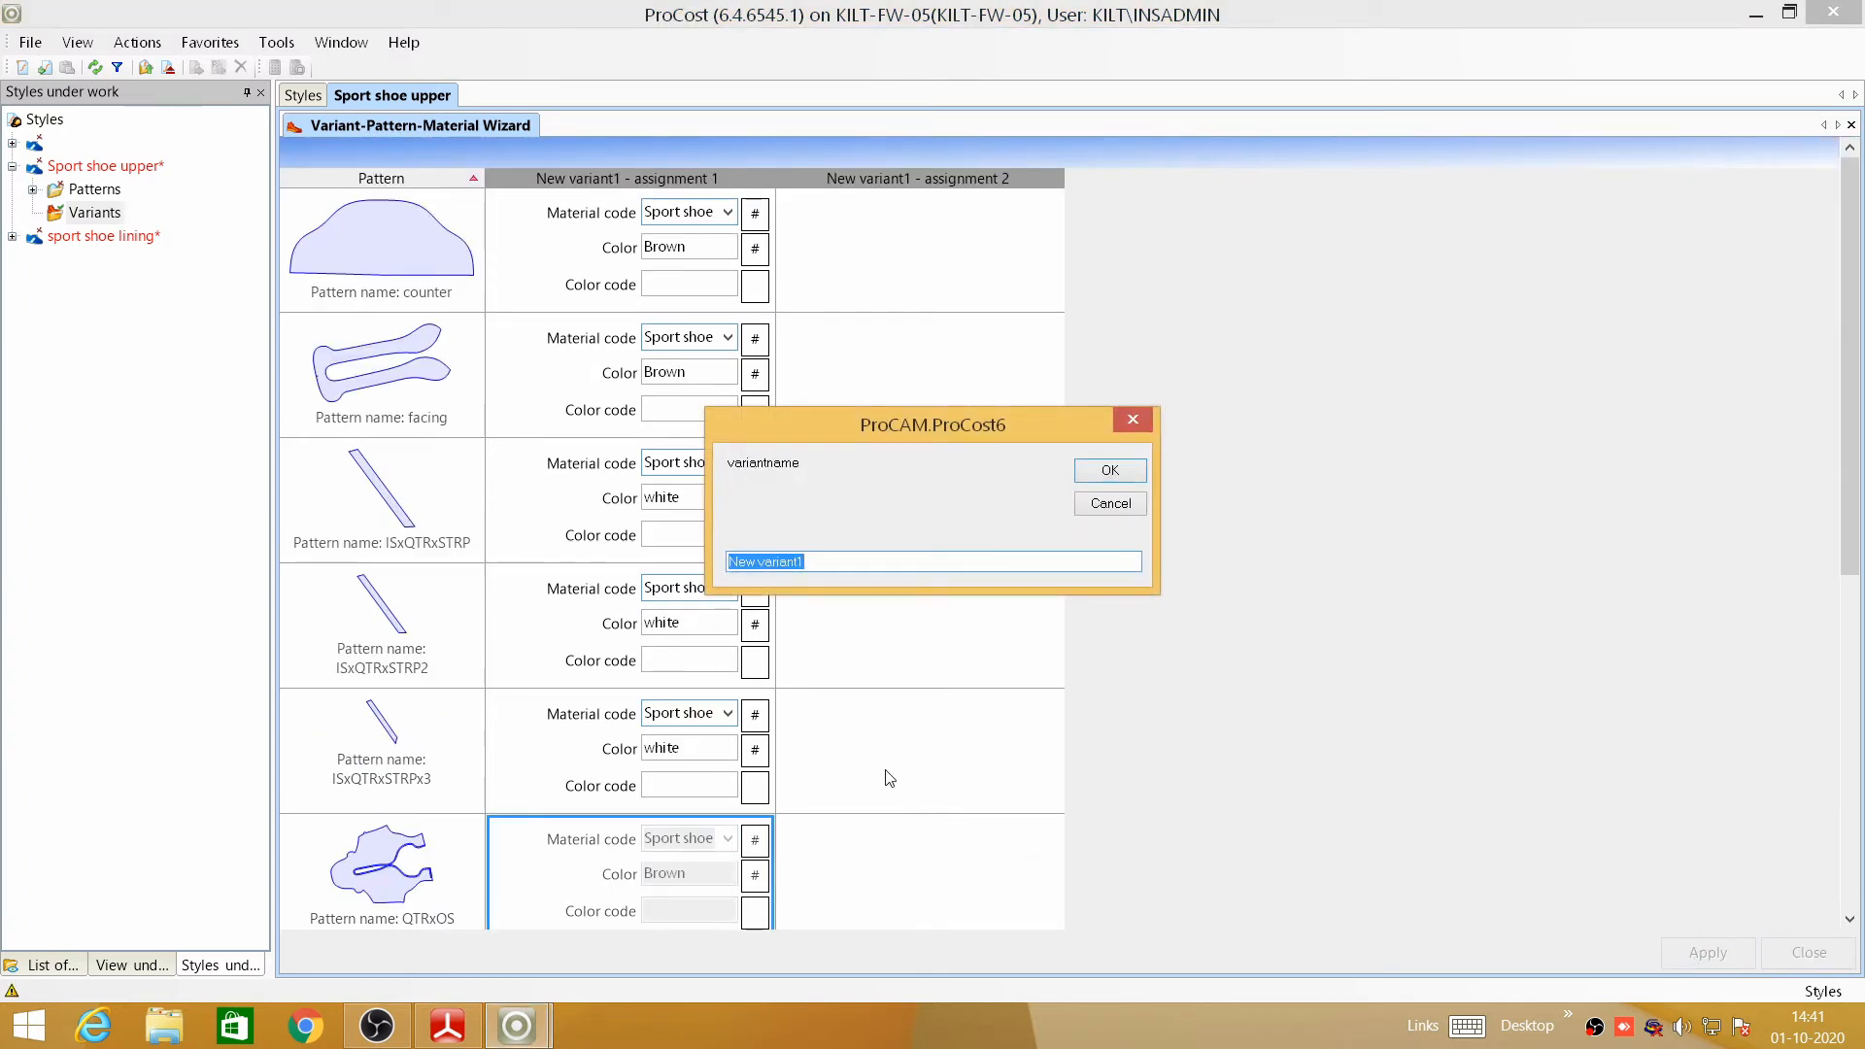
{"action": "type", "text": "upper"}
{"action": "left_click", "coordinate": [1110, 470]}
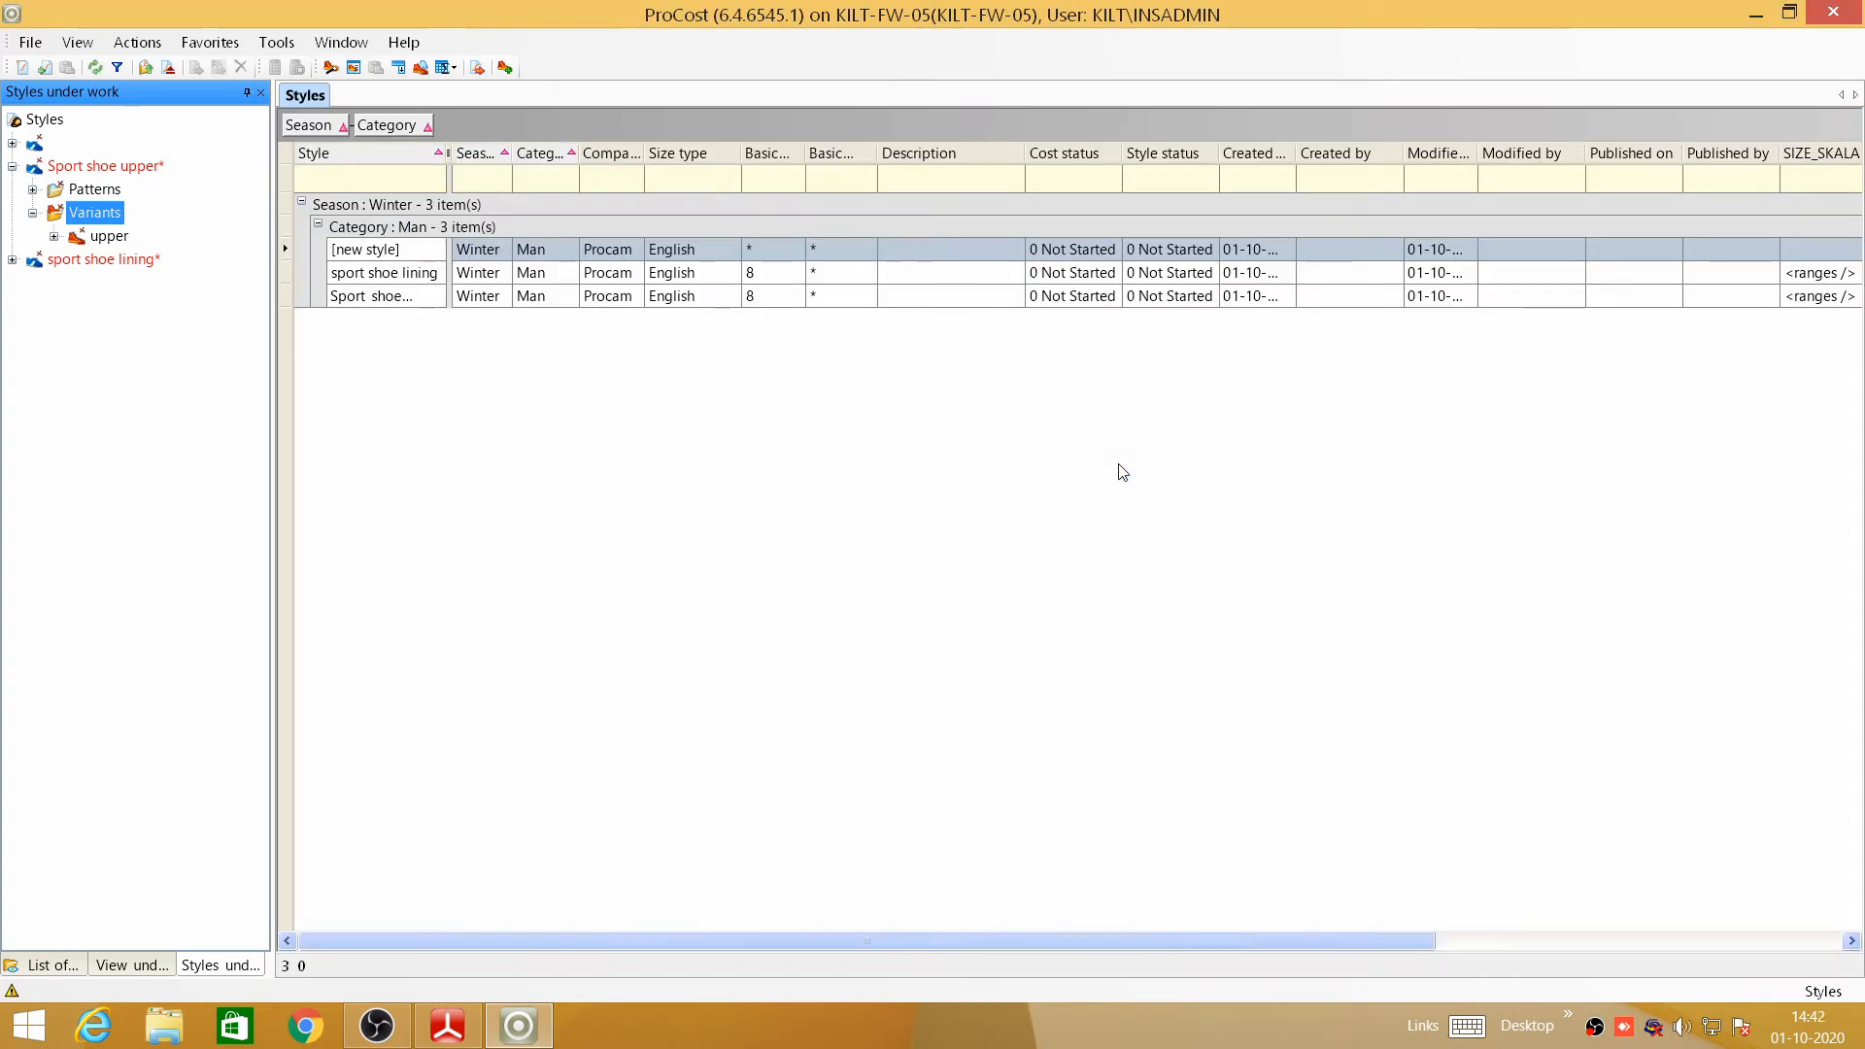
- Calculate the patterns of the Sport shoe upper style
{"action": "right_click", "coordinate": [111, 237]}
{"action": "left_click", "coordinate": [33, 190]}
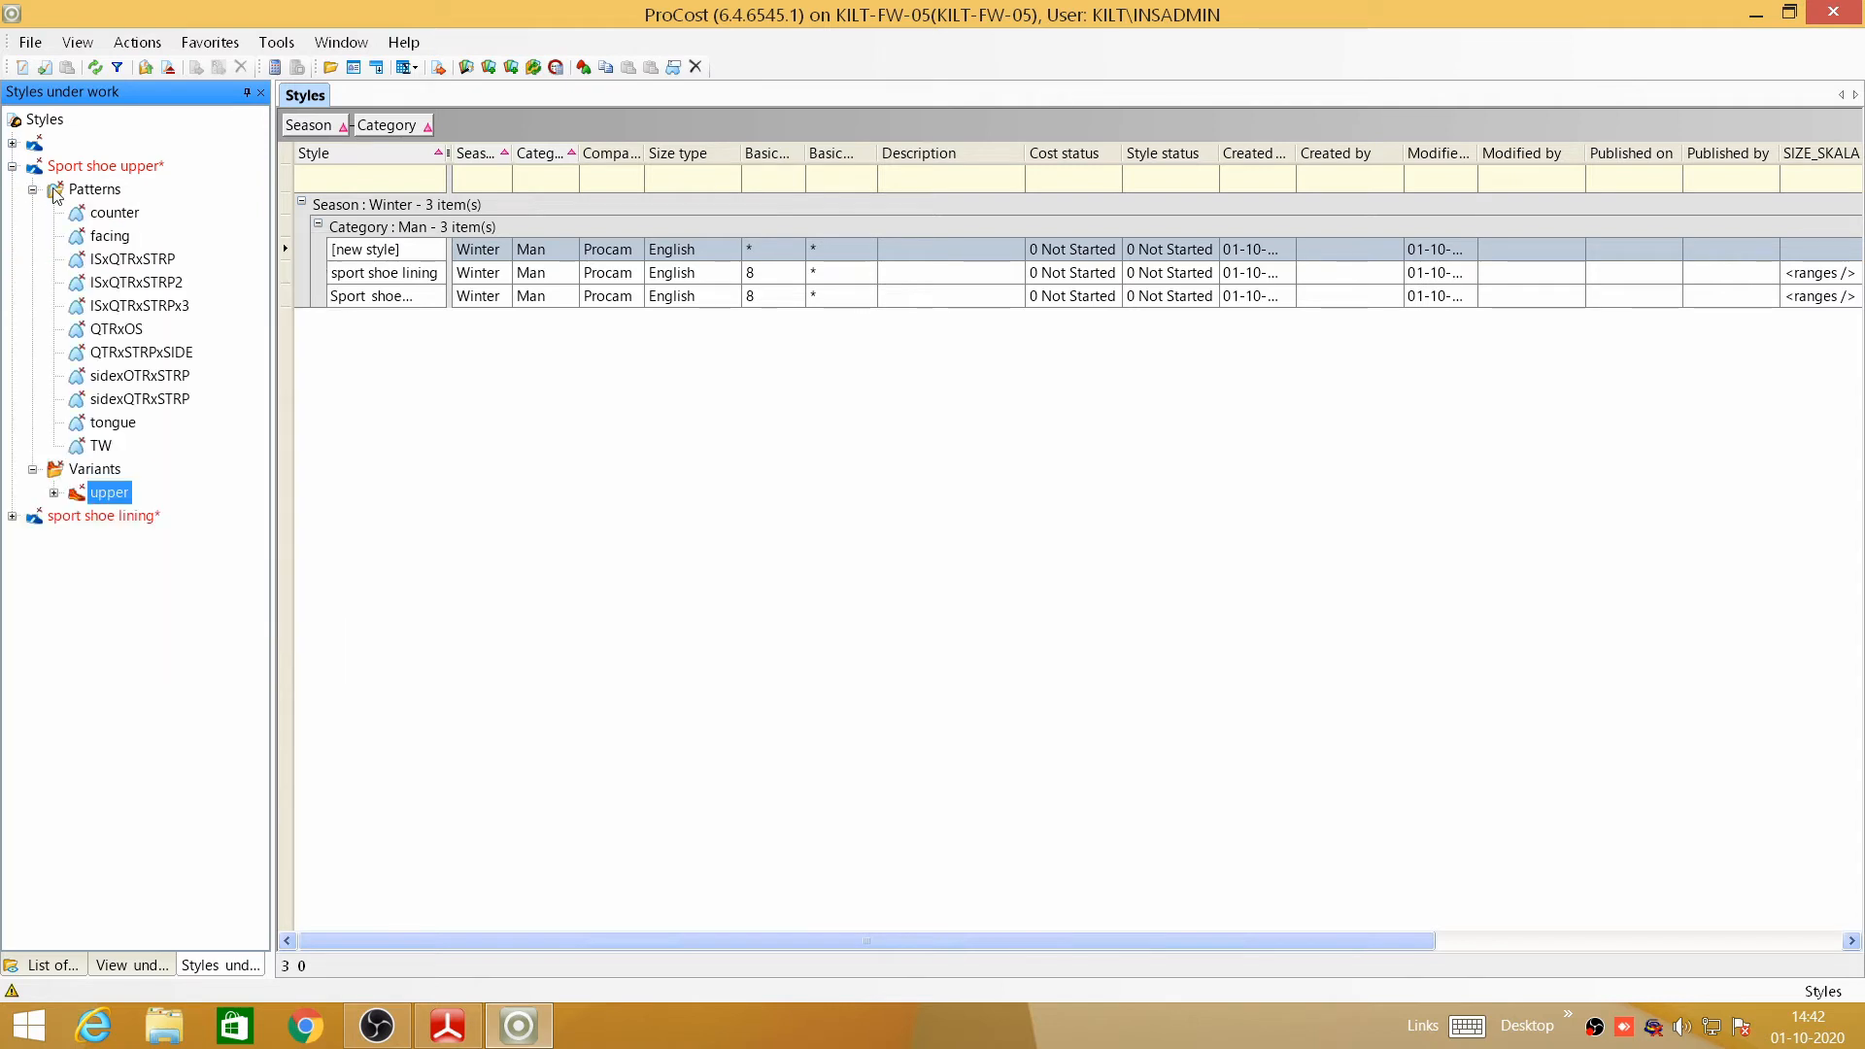
{"action": "left_click", "coordinate": [34, 190]}
{"action": "right_click", "coordinate": [72, 189]}
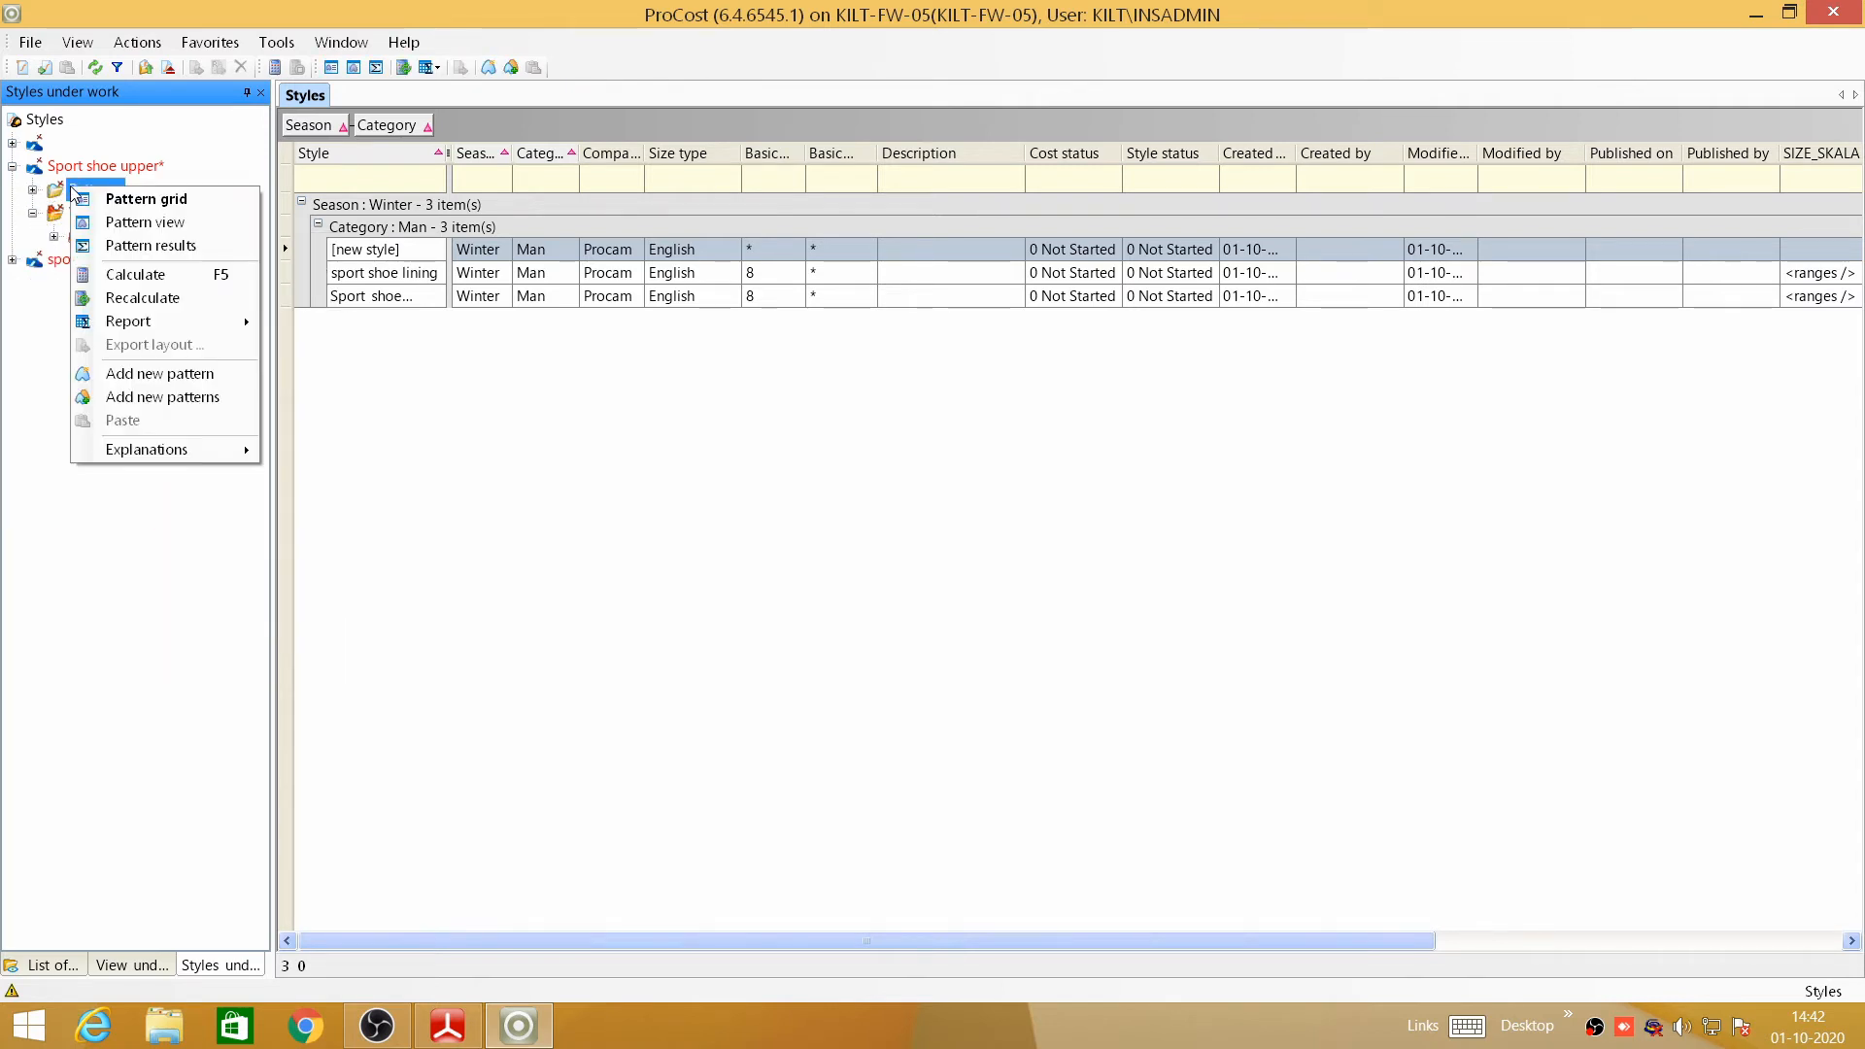
{"action": "left_click", "coordinate": [188, 277]}
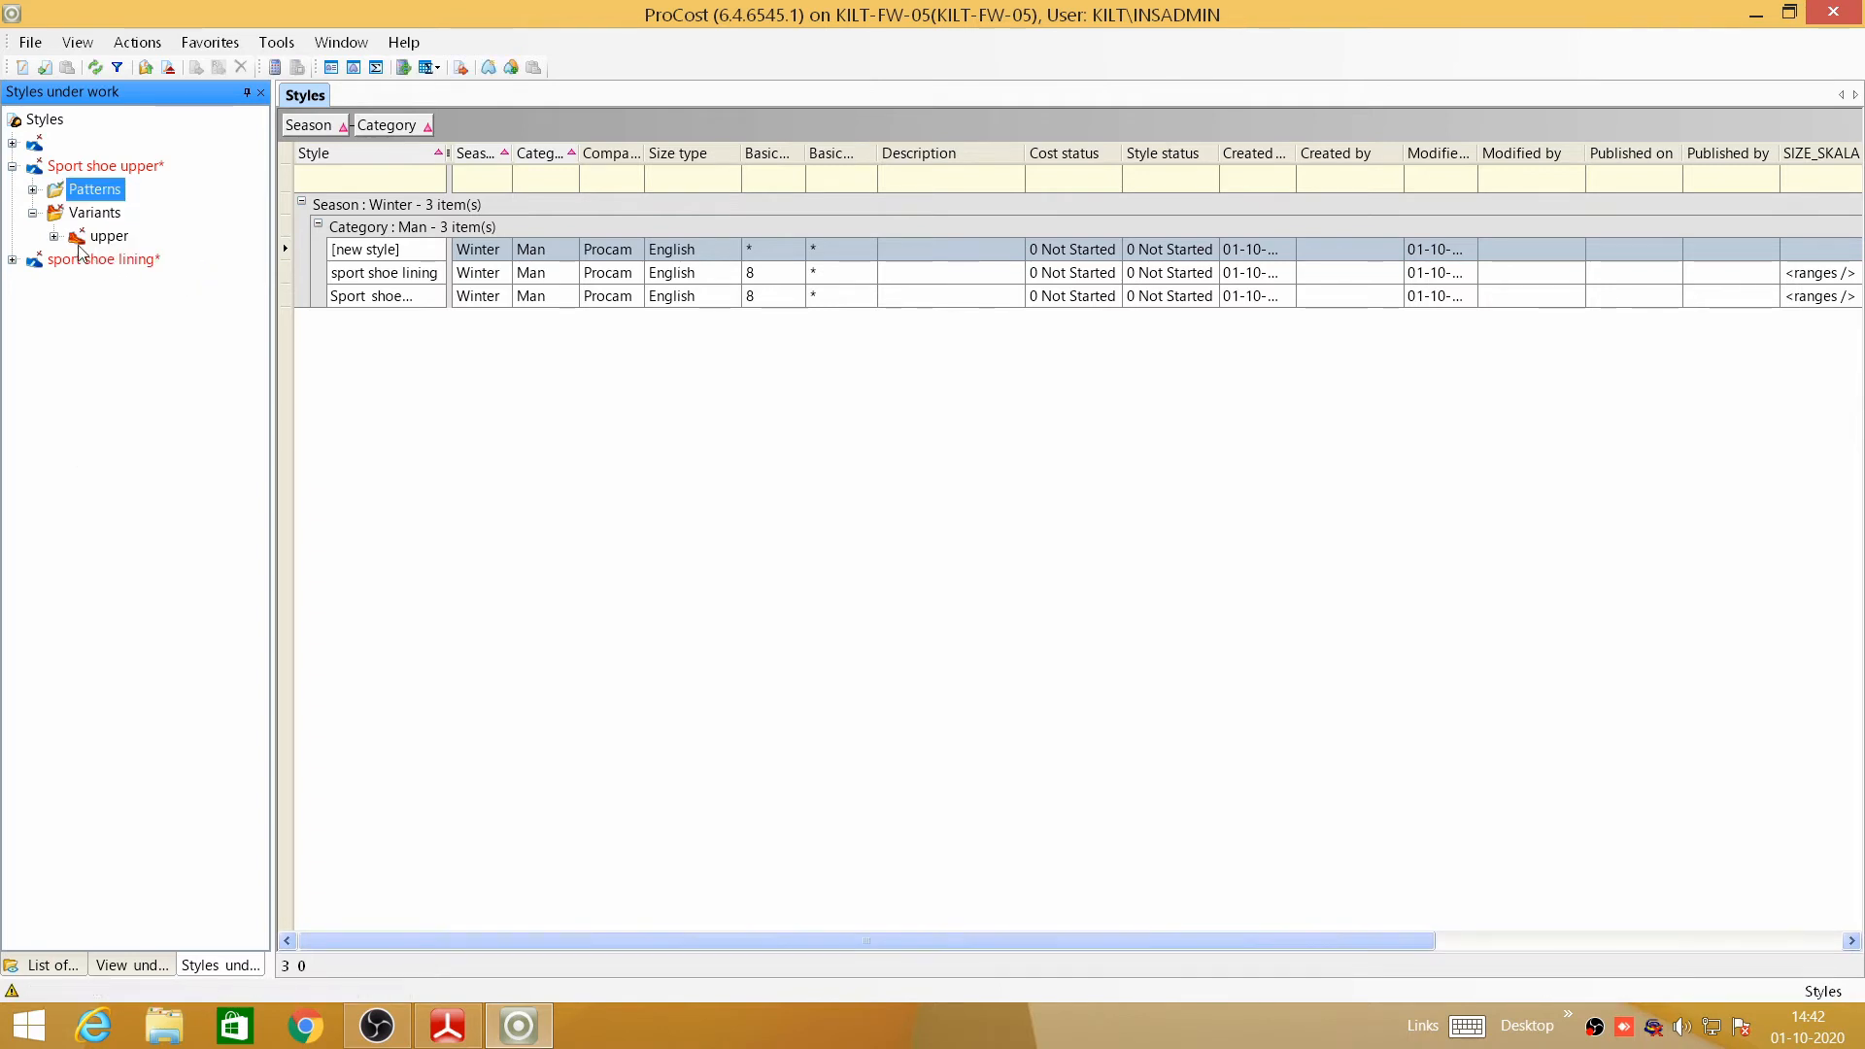
- Publish the changes made to the Sport shoe upper style
{"action": "left_click", "coordinate": [55, 171]}
{"action": "right_click", "coordinate": [56, 170]}
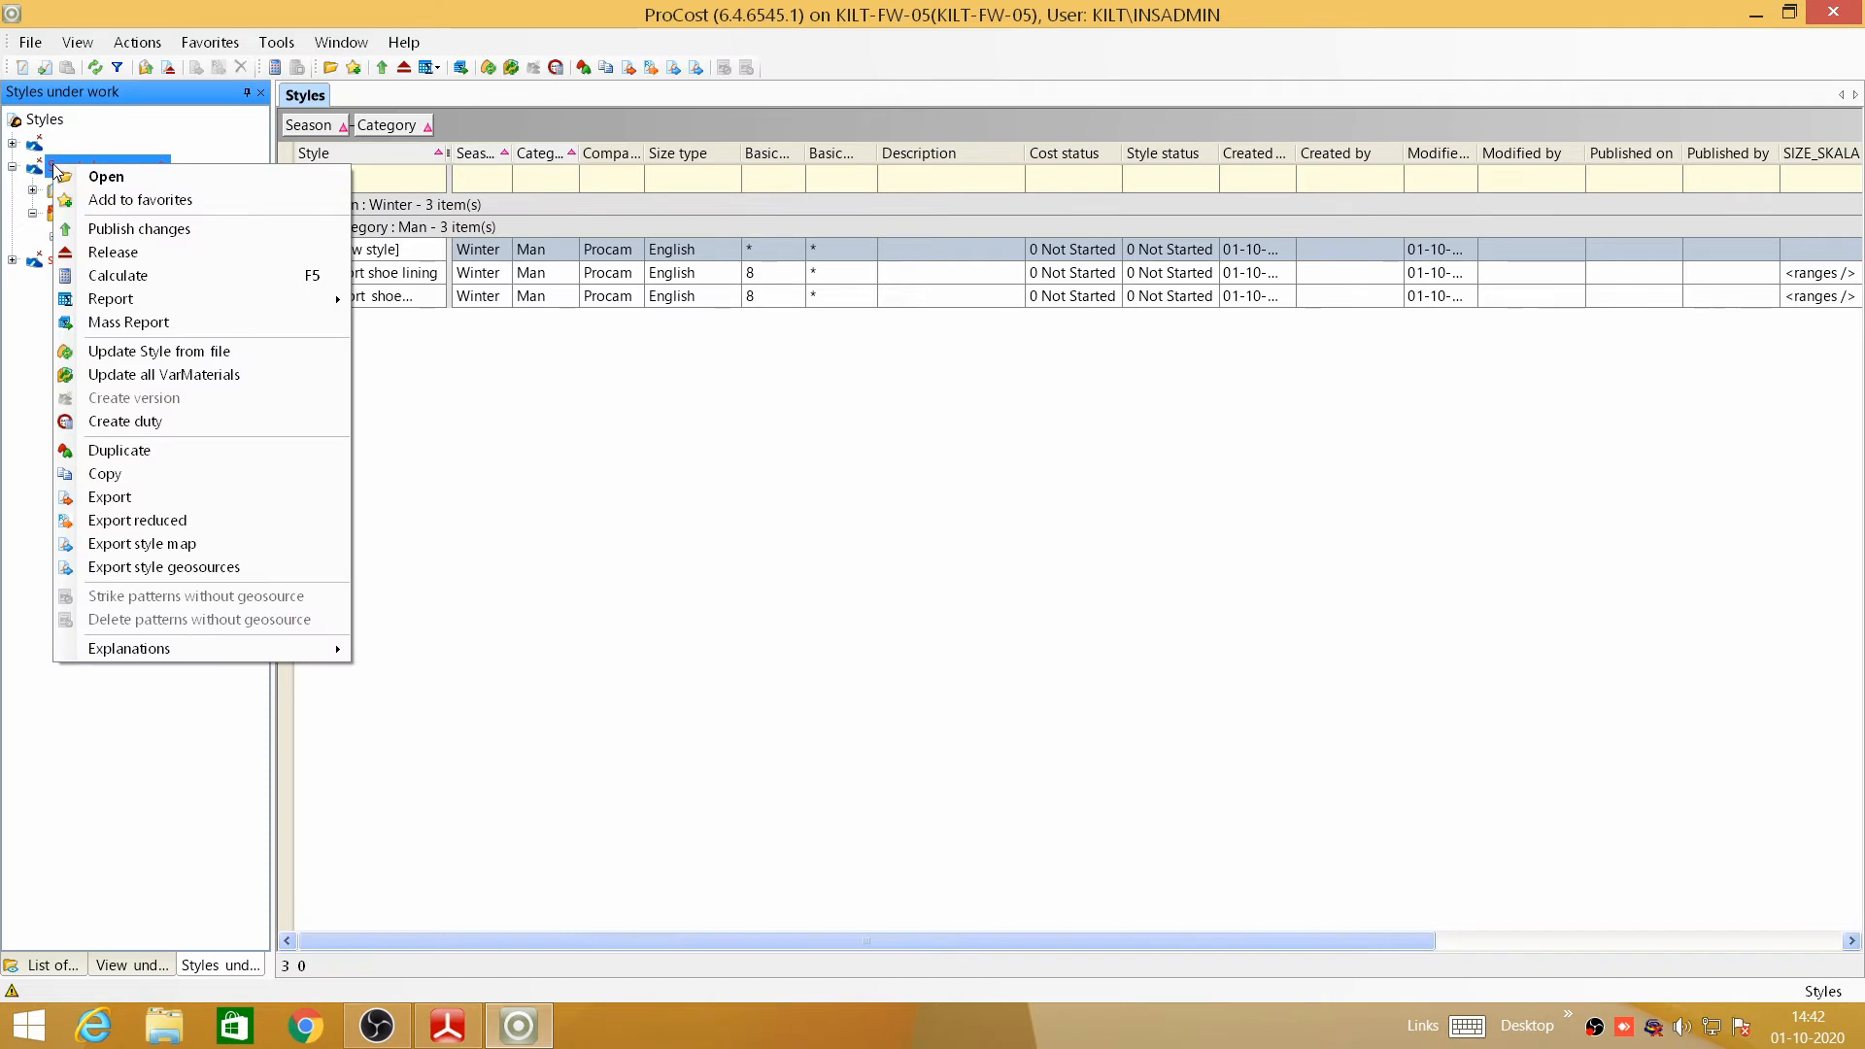
{"action": "left_click", "coordinate": [162, 233]}
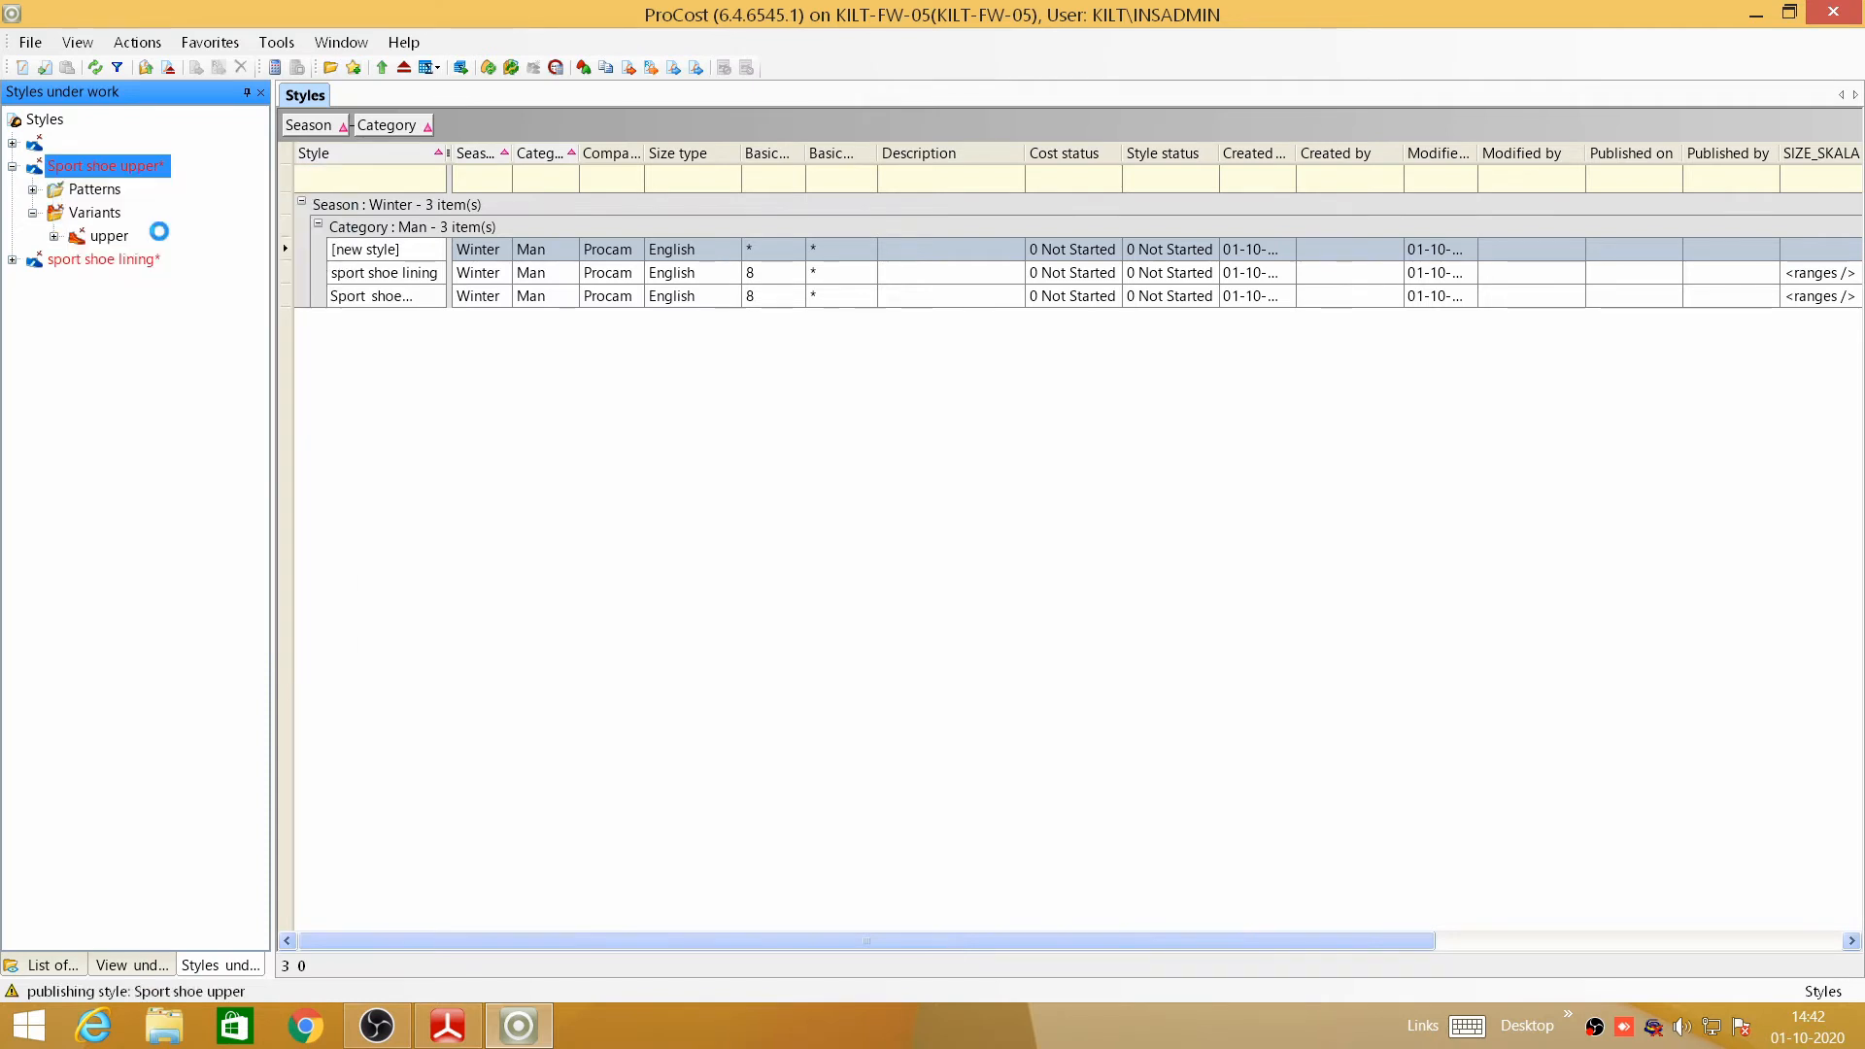
- Calculate the upper variant and open its MaterialConsumption report
{"action": "right_click", "coordinate": [104, 240]}
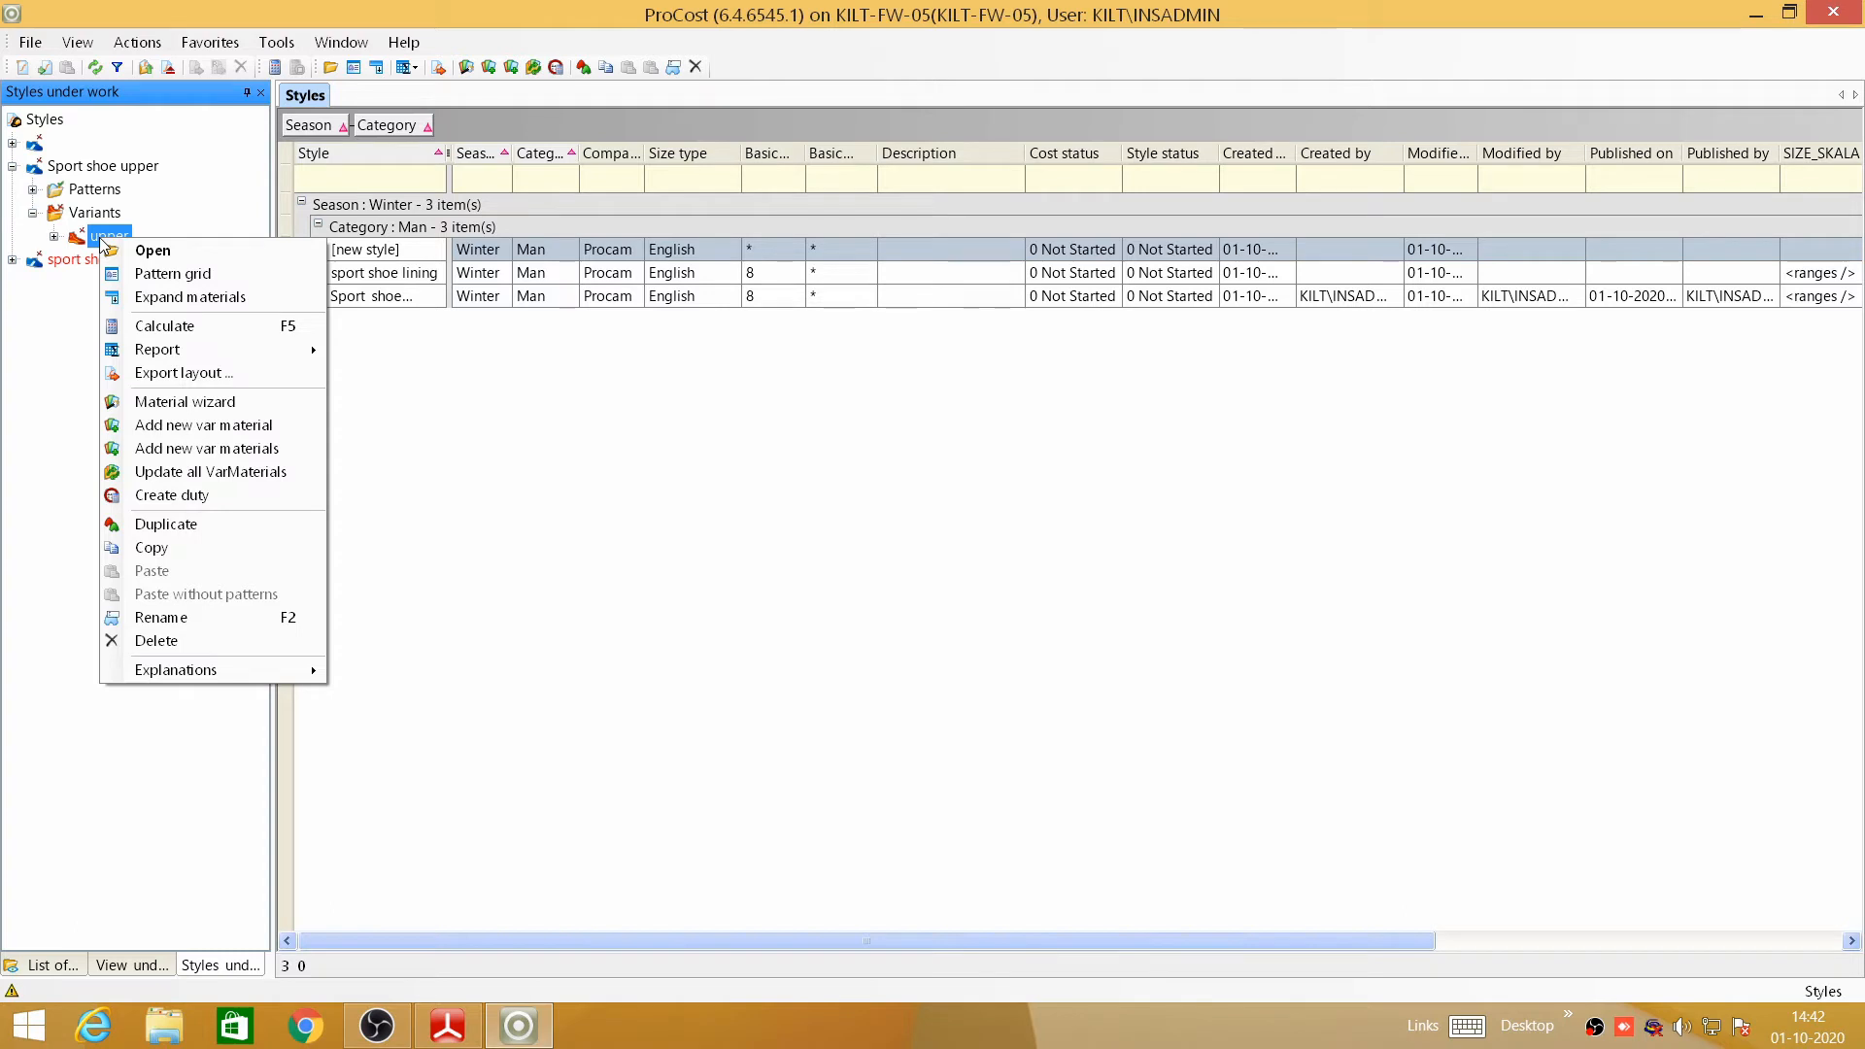
{"action": "left_click", "coordinate": [185, 330]}
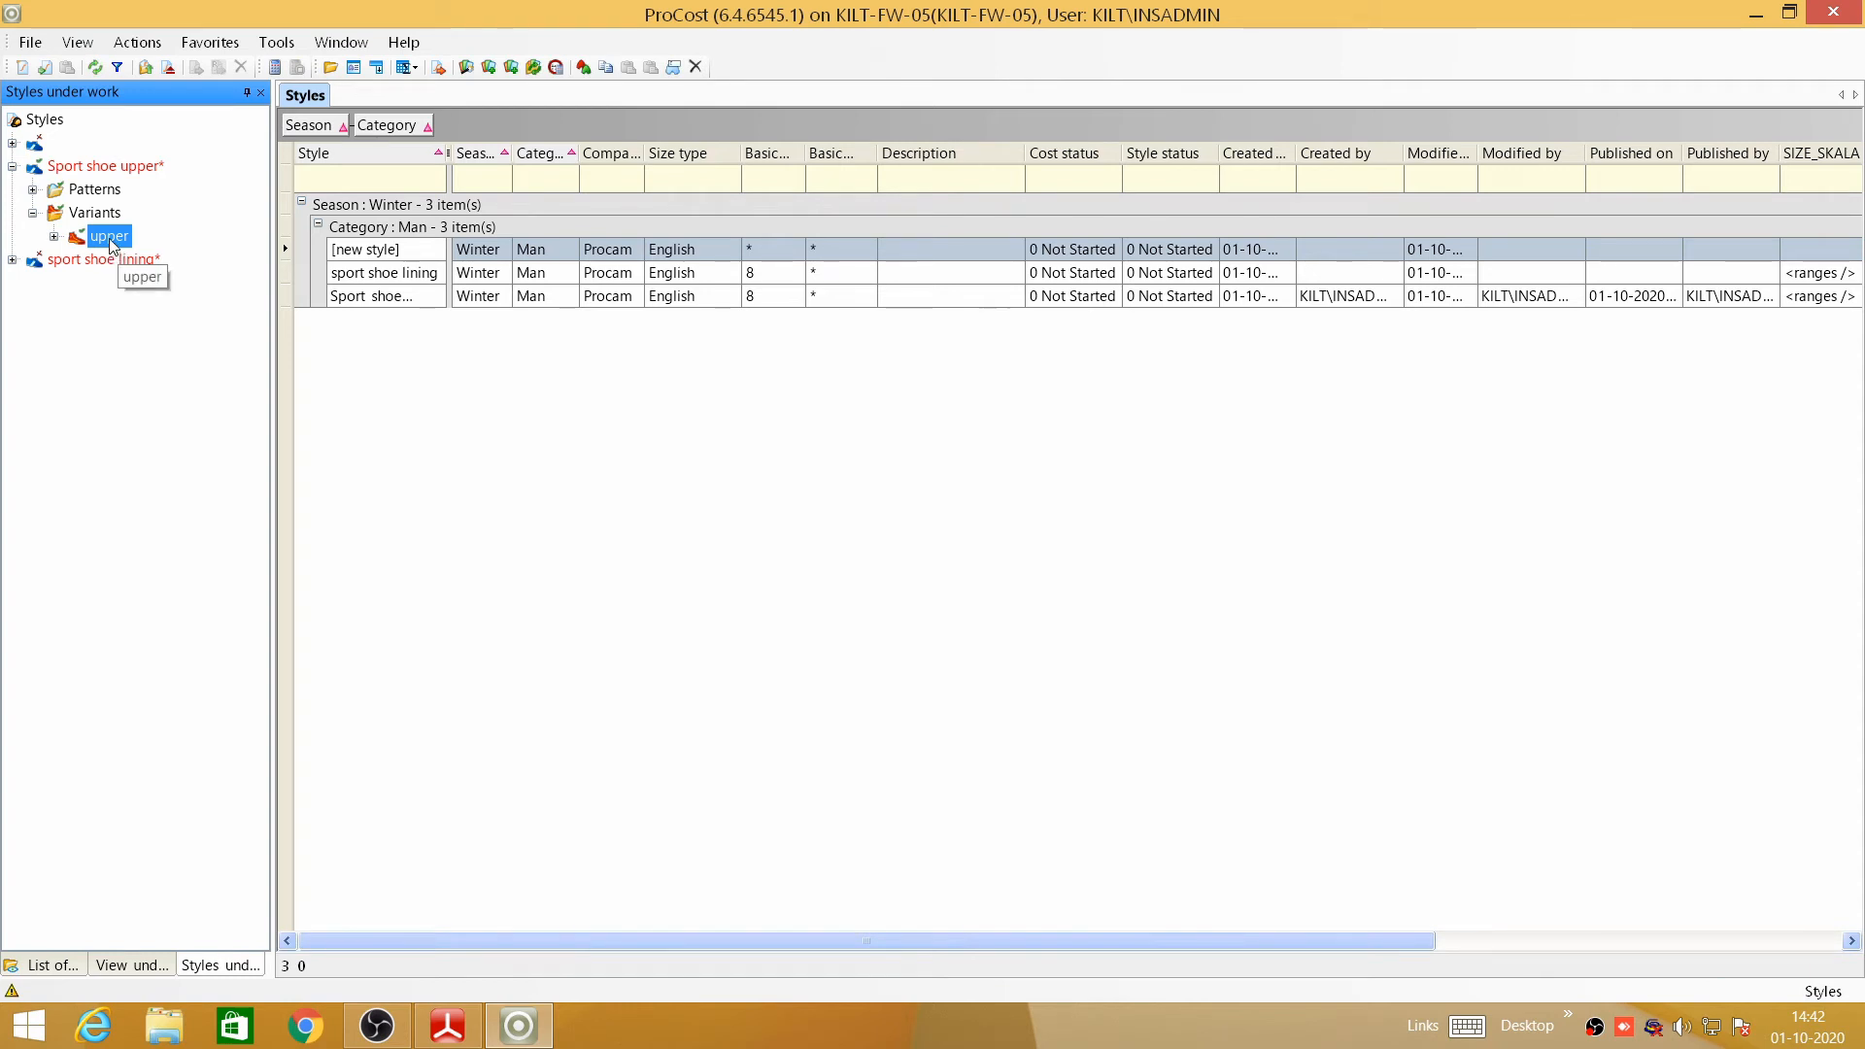
{"action": "right_click", "coordinate": [108, 238]}
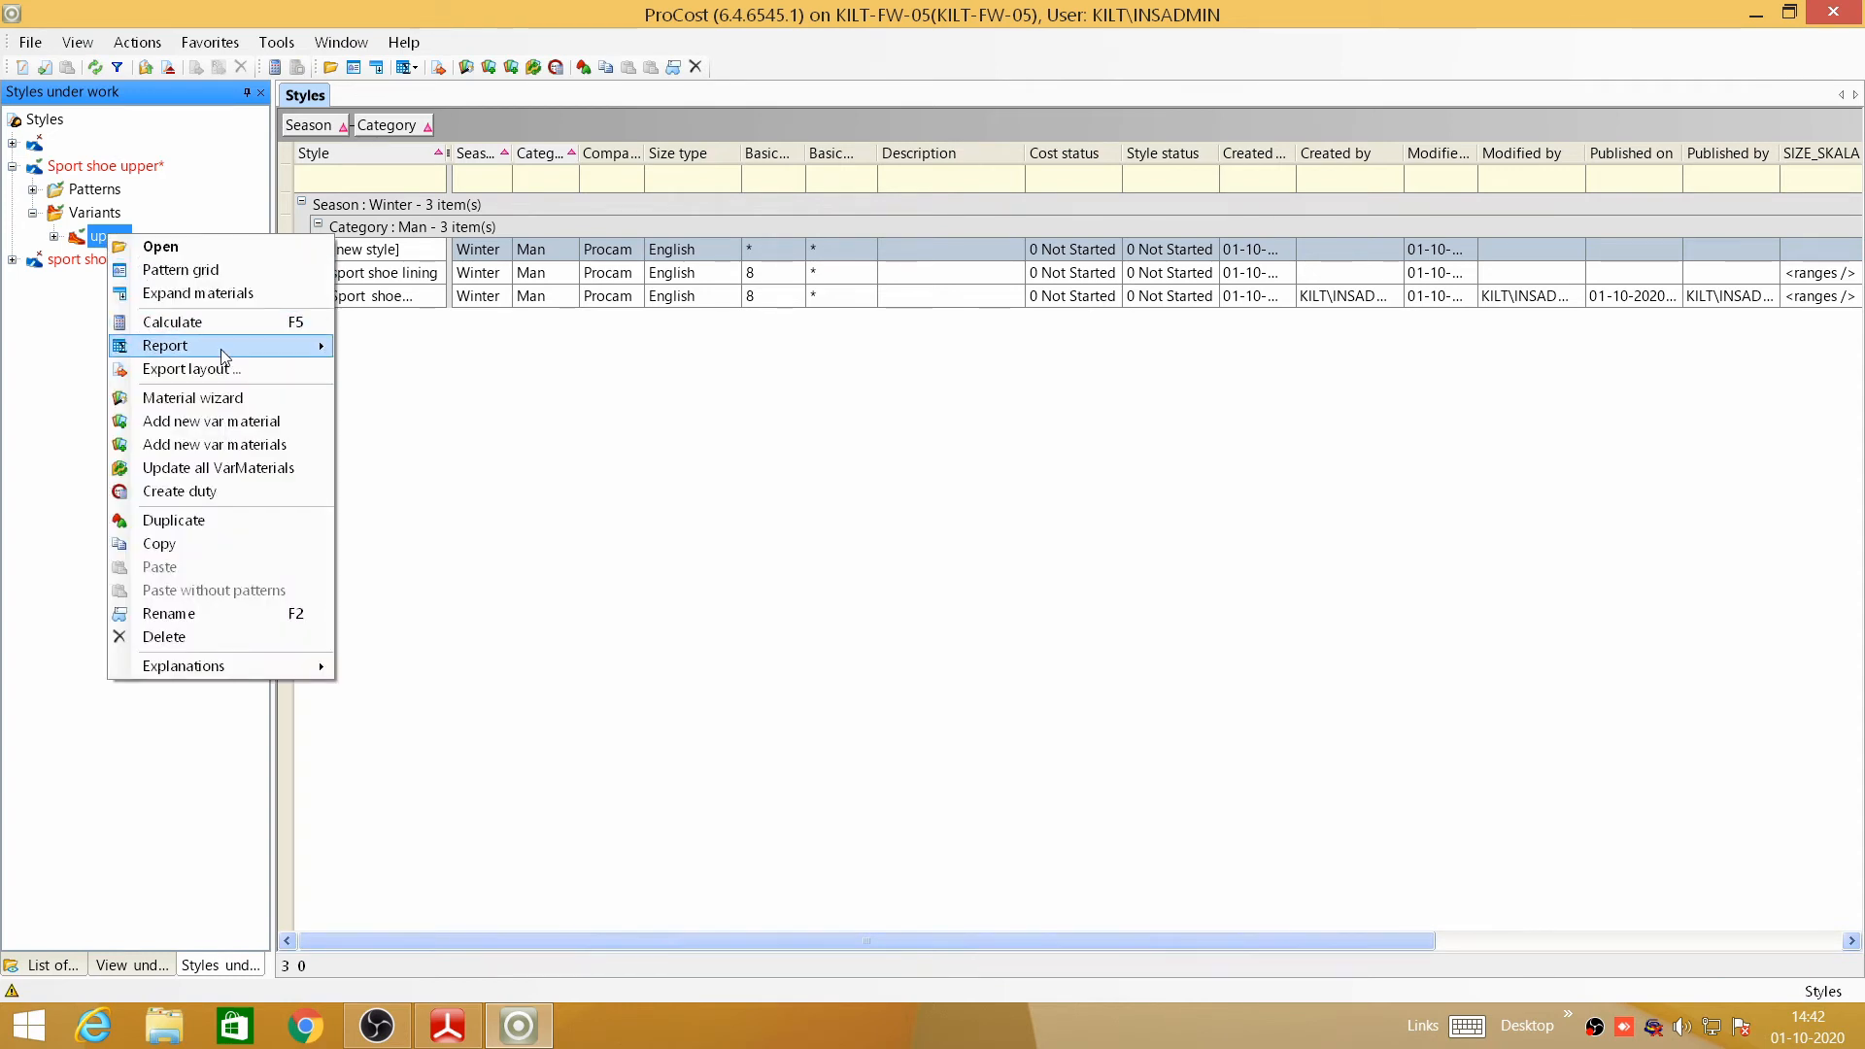
{"action": "mouse_move", "coordinate": [223, 355]}
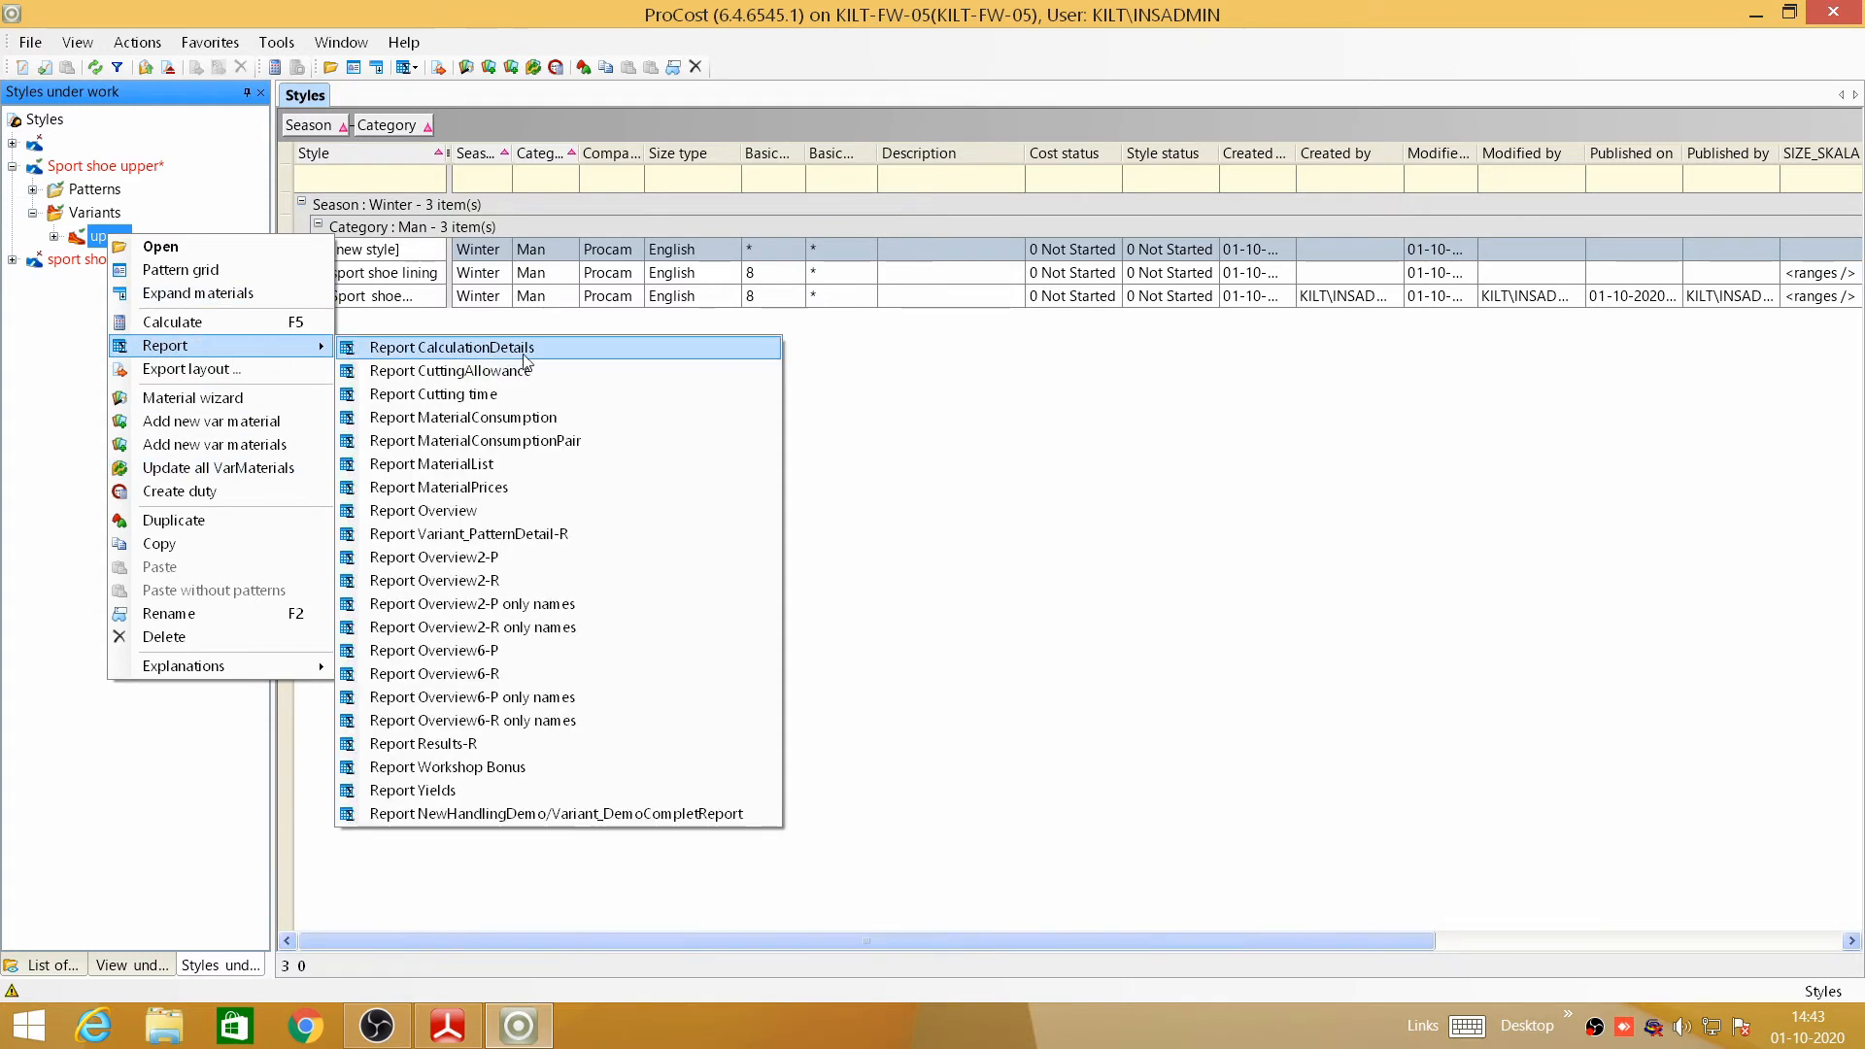
{"action": "left_click", "coordinate": [506, 420]}
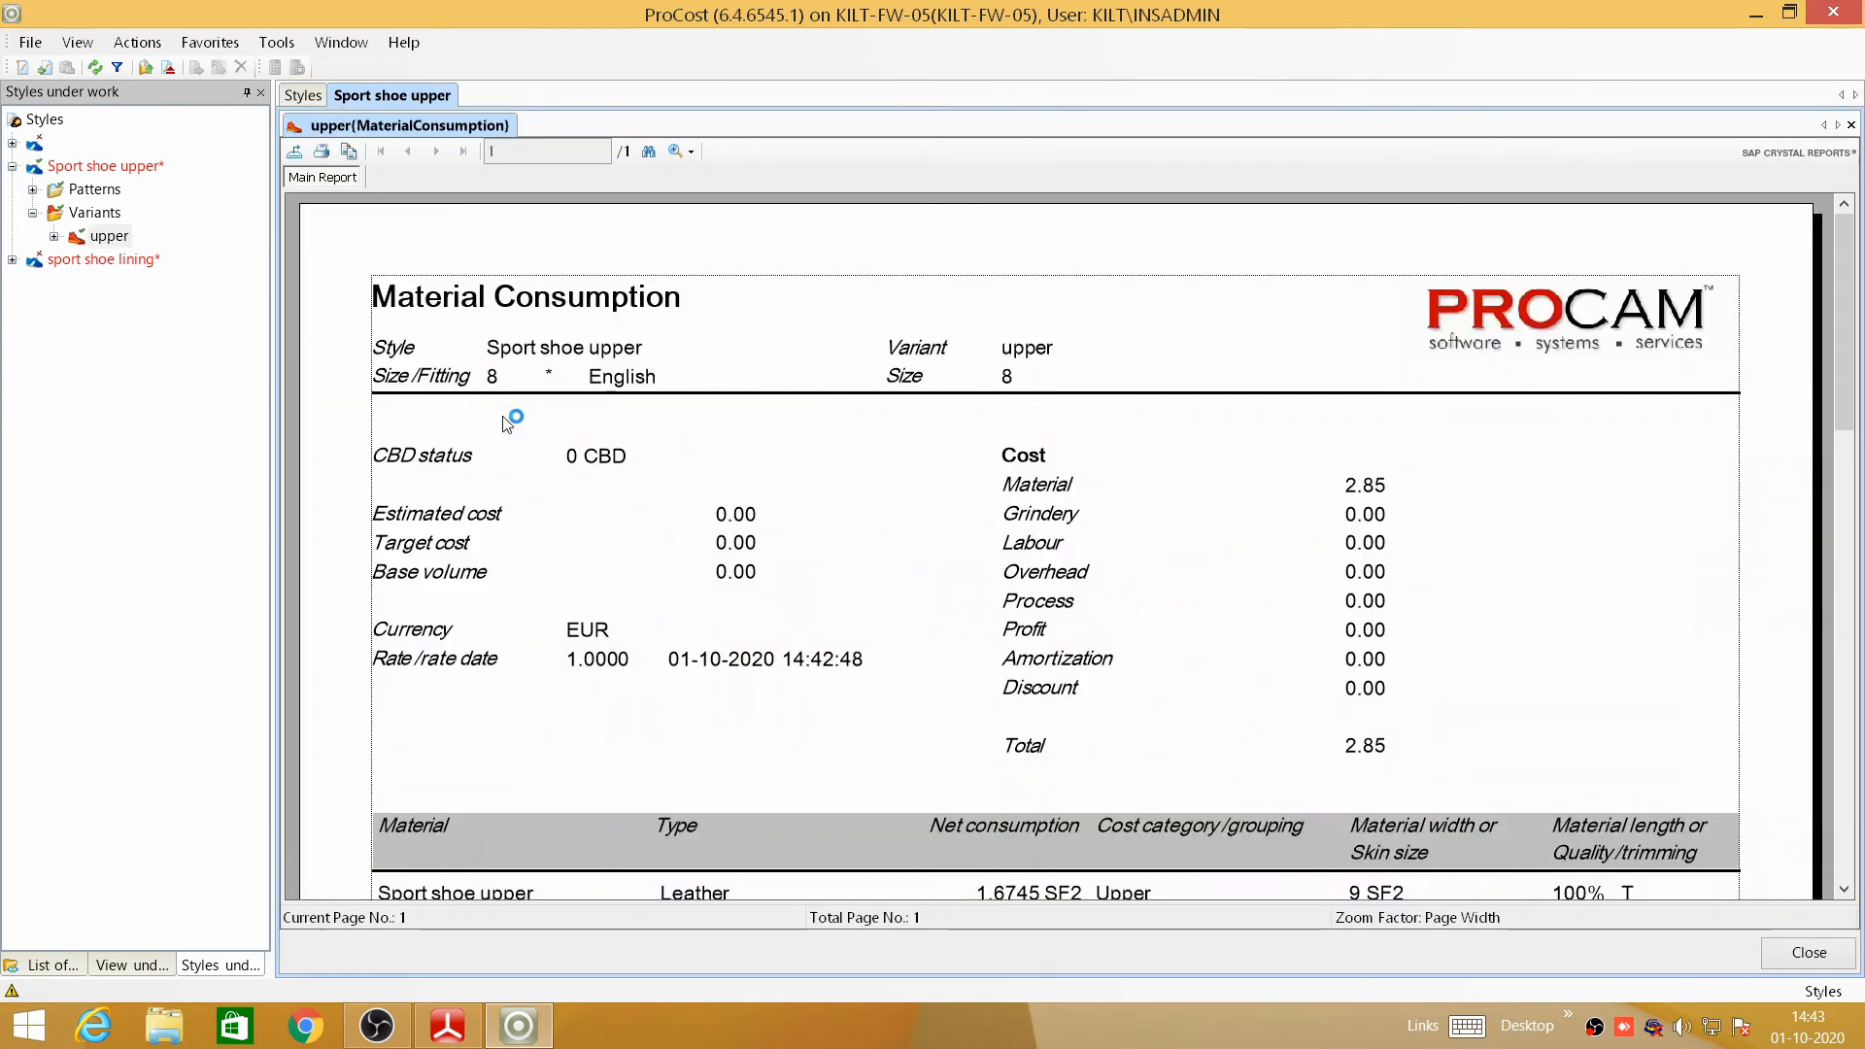
- Review the upper variant's material consumption table, and start the Variant-Pattern-Material Wizard for the sport shoe lining style
{"action": "left_click_drag", "start_coordinate": [1851, 333], "coordinate": [1850, 385]}
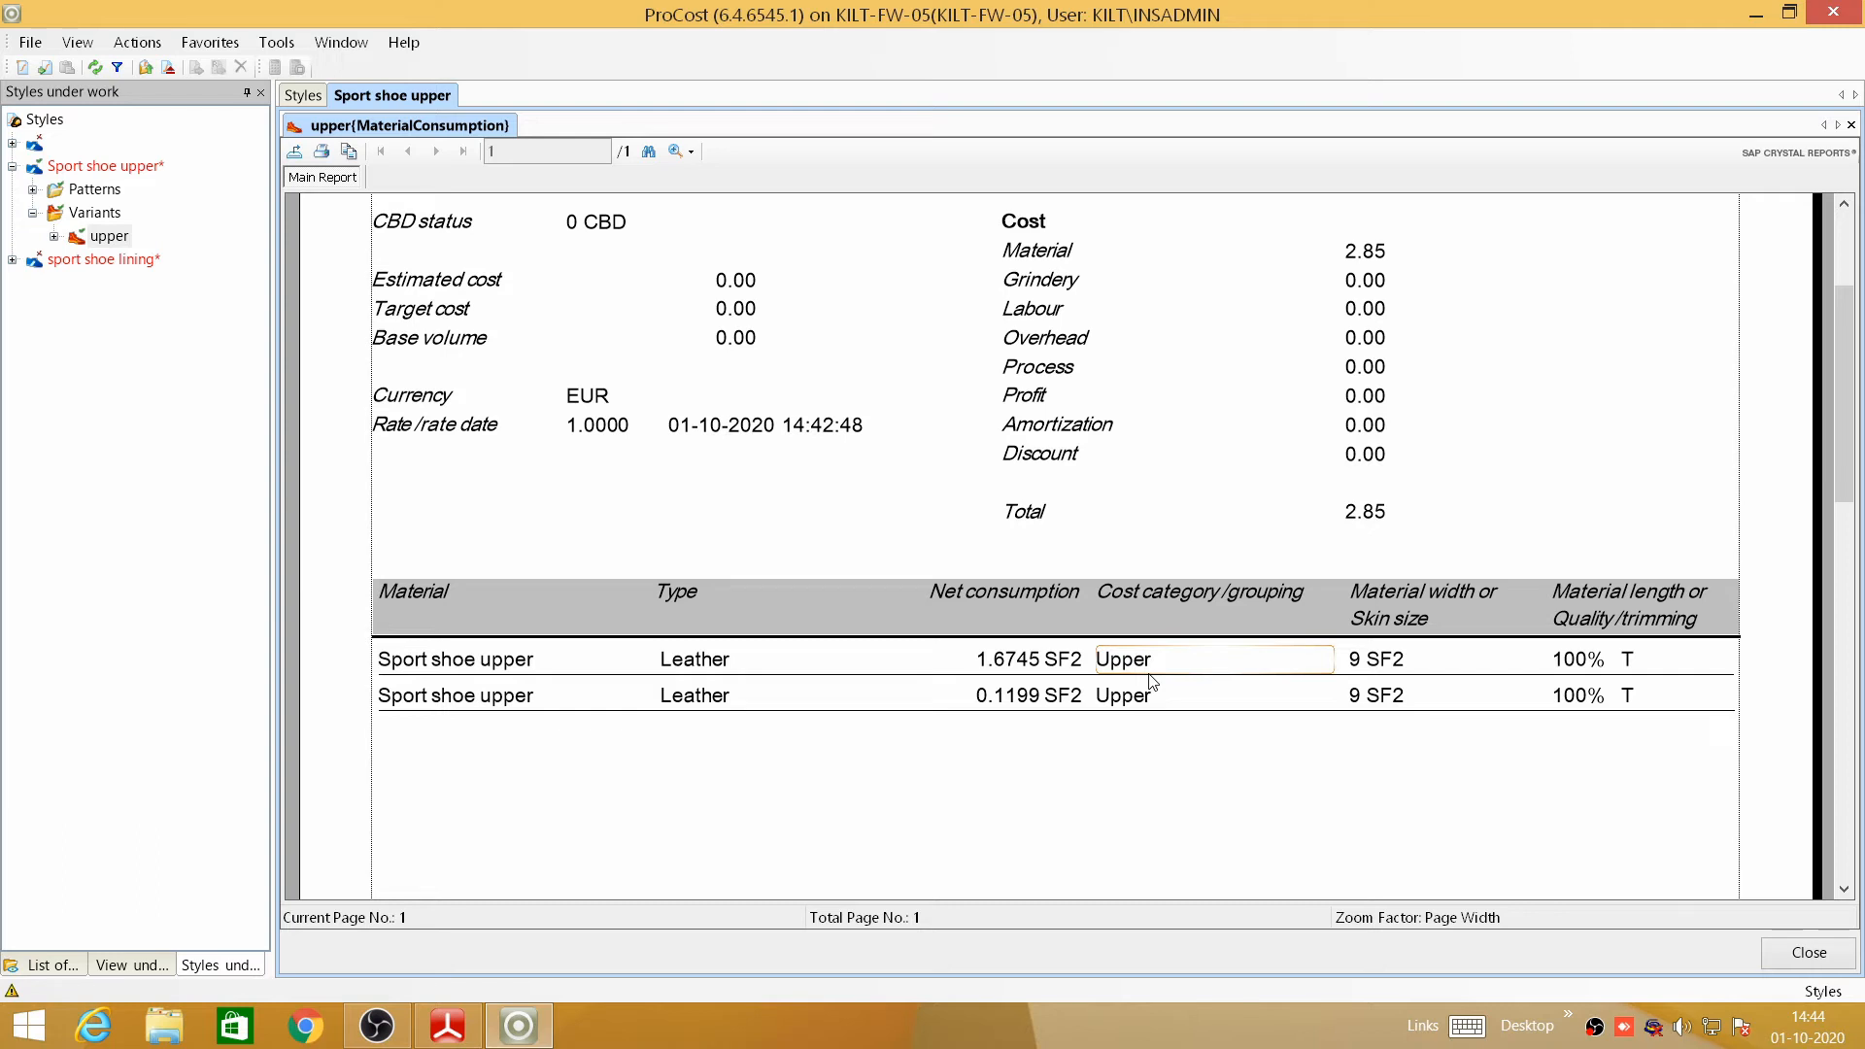
{"action": "right_click", "coordinate": [90, 262]}
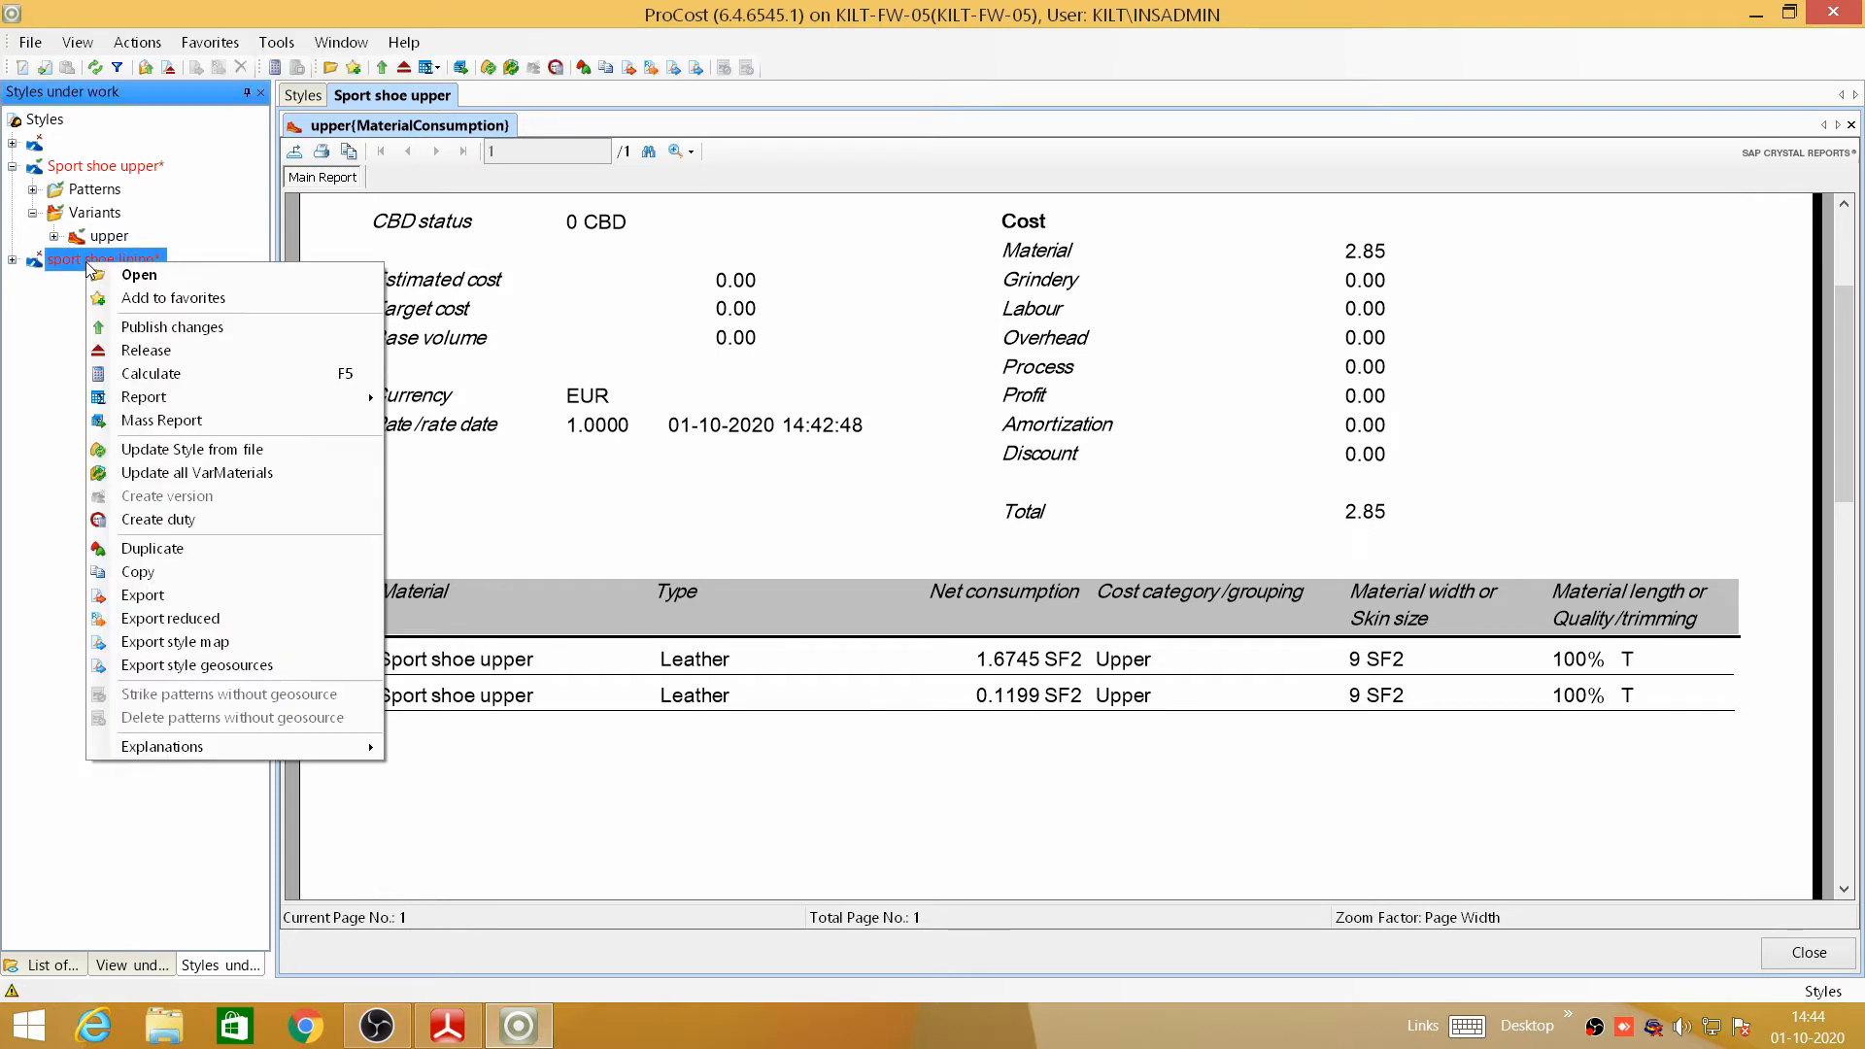
{"action": "left_click", "coordinate": [41, 269]}
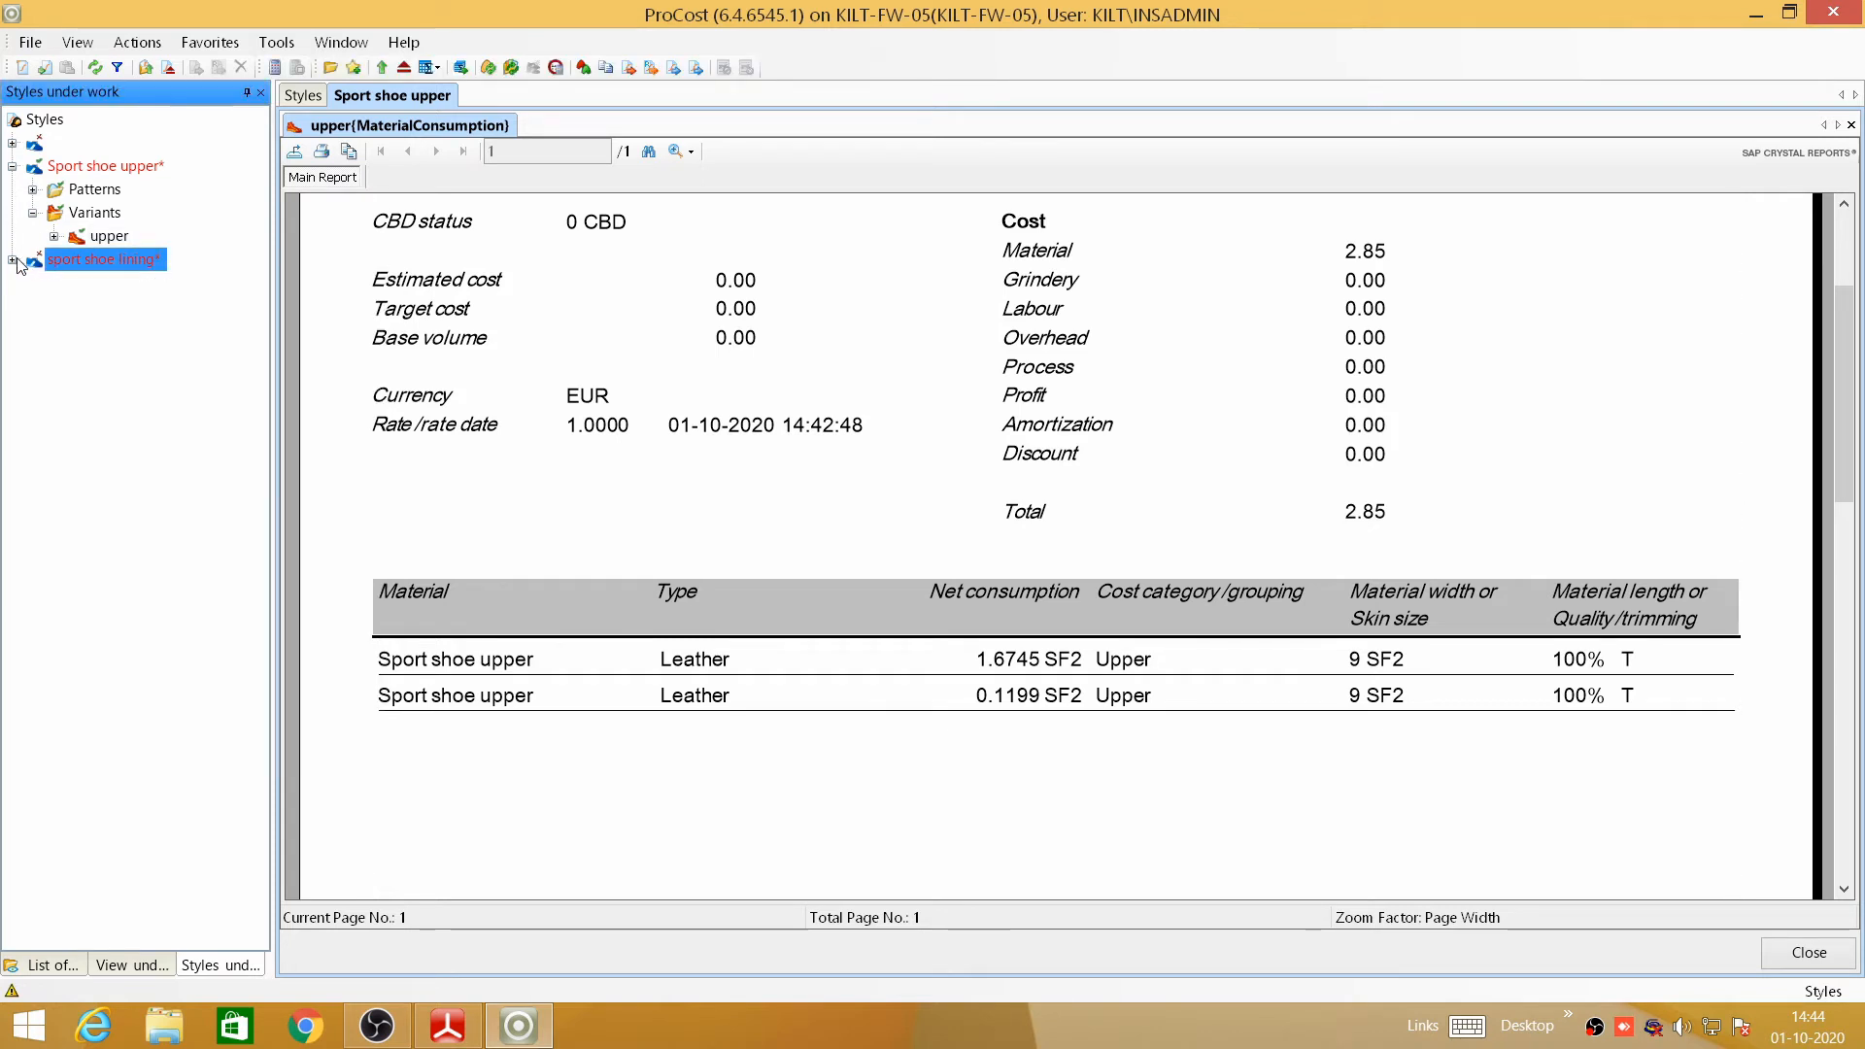
{"action": "left_click", "coordinate": [13, 260]}
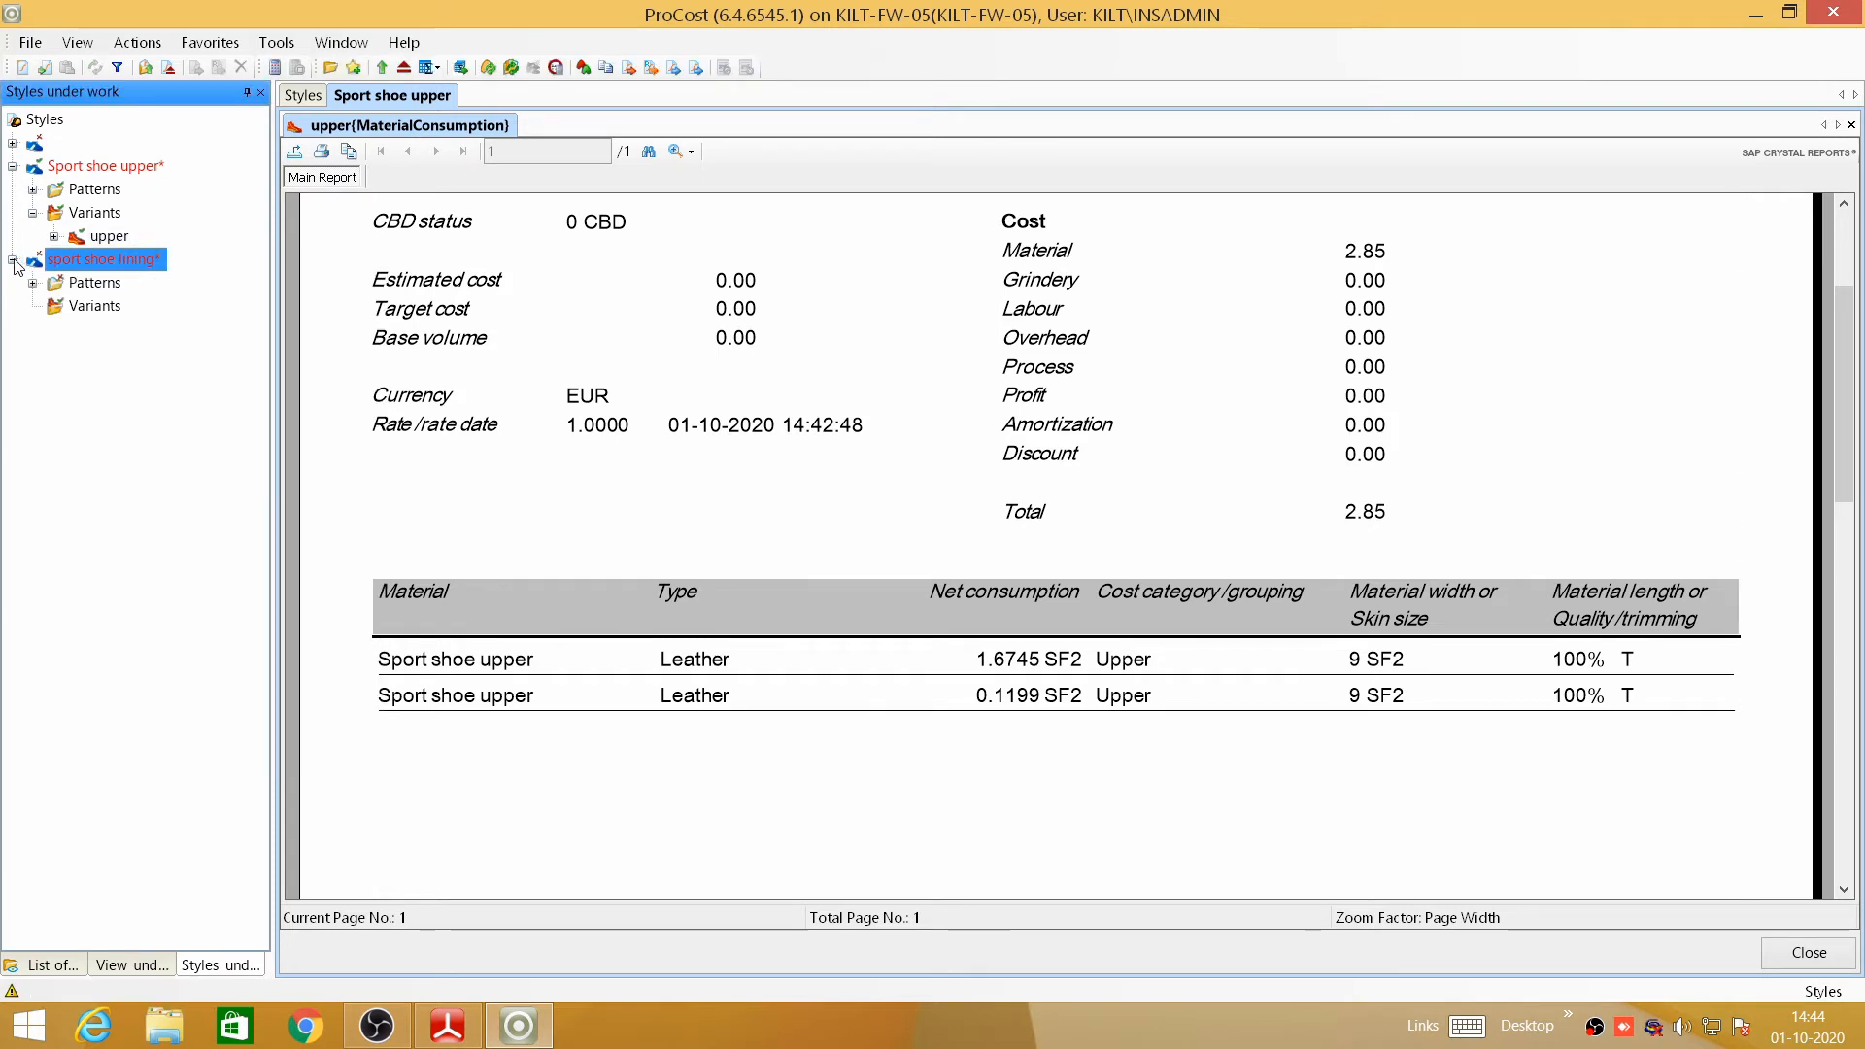
{"action": "right_click", "coordinate": [96, 306]}
{"action": "left_click", "coordinate": [171, 321]}
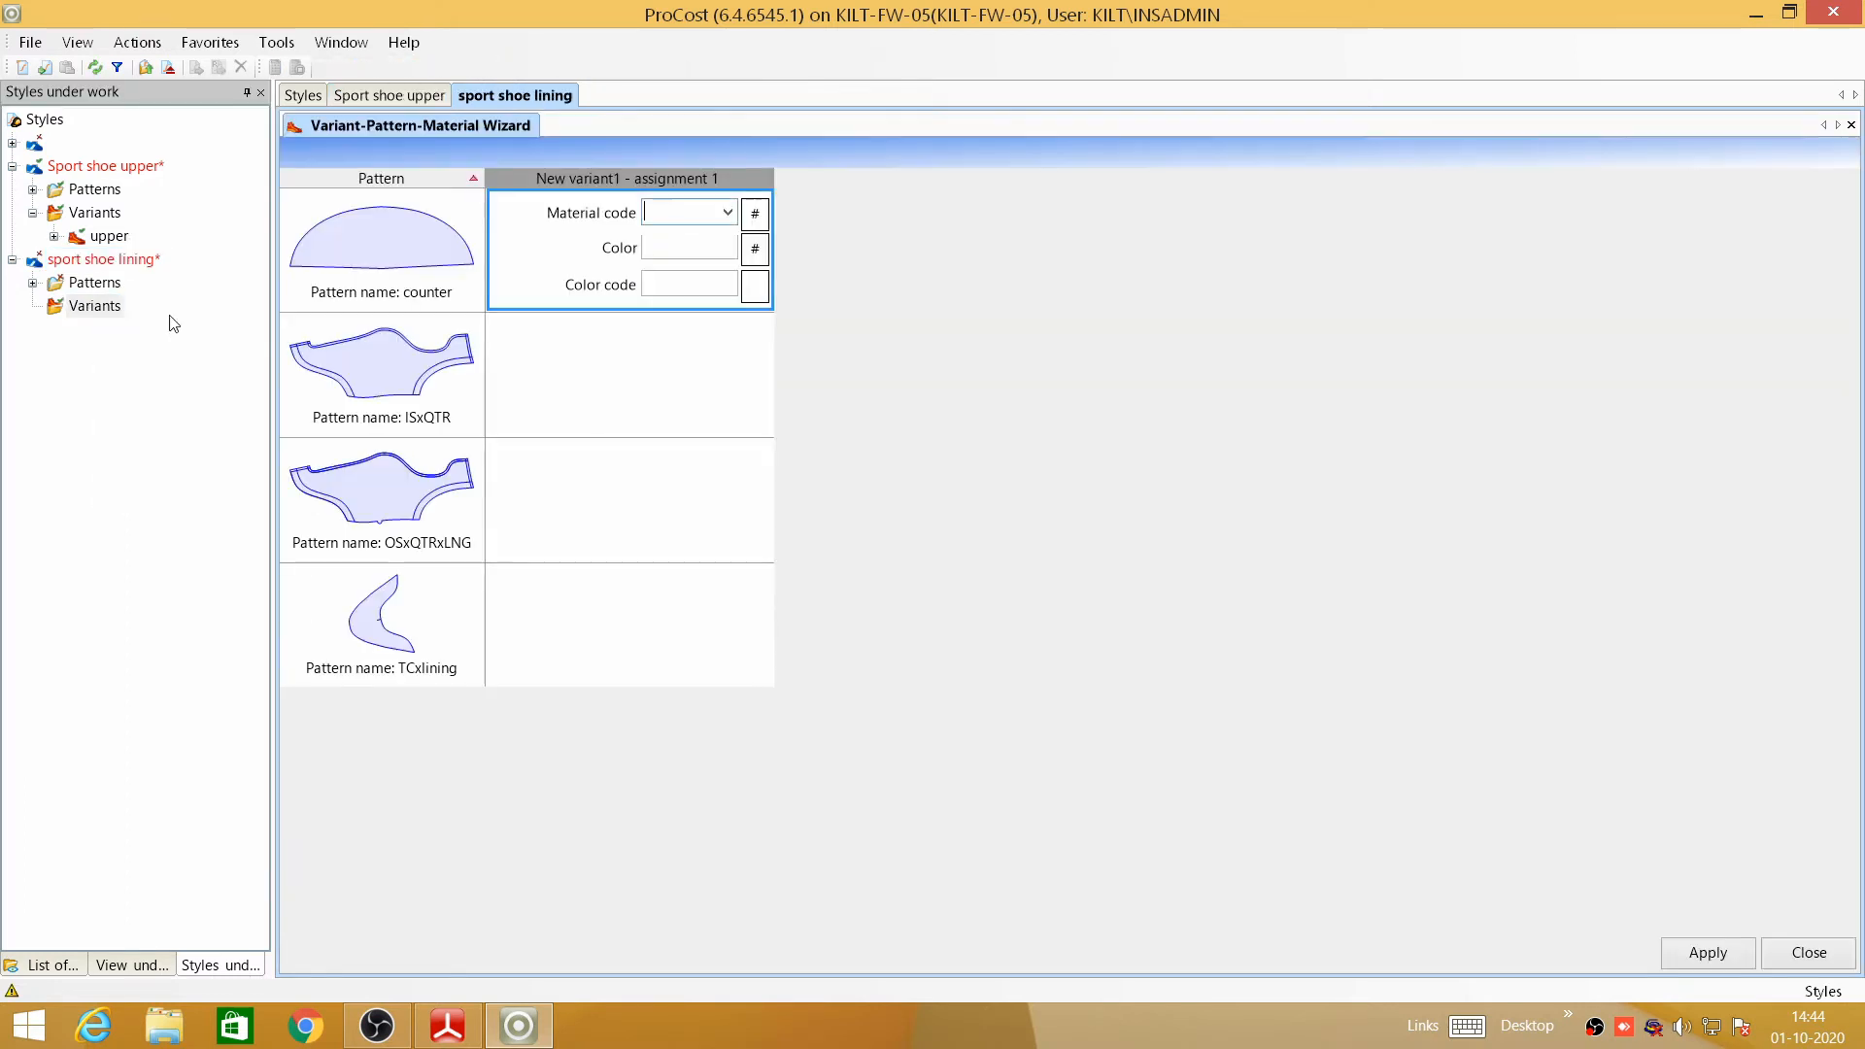
- Assign Roll material in brown to the counter pattern in the first assignment
{"action": "left_click", "coordinate": [754, 213]}
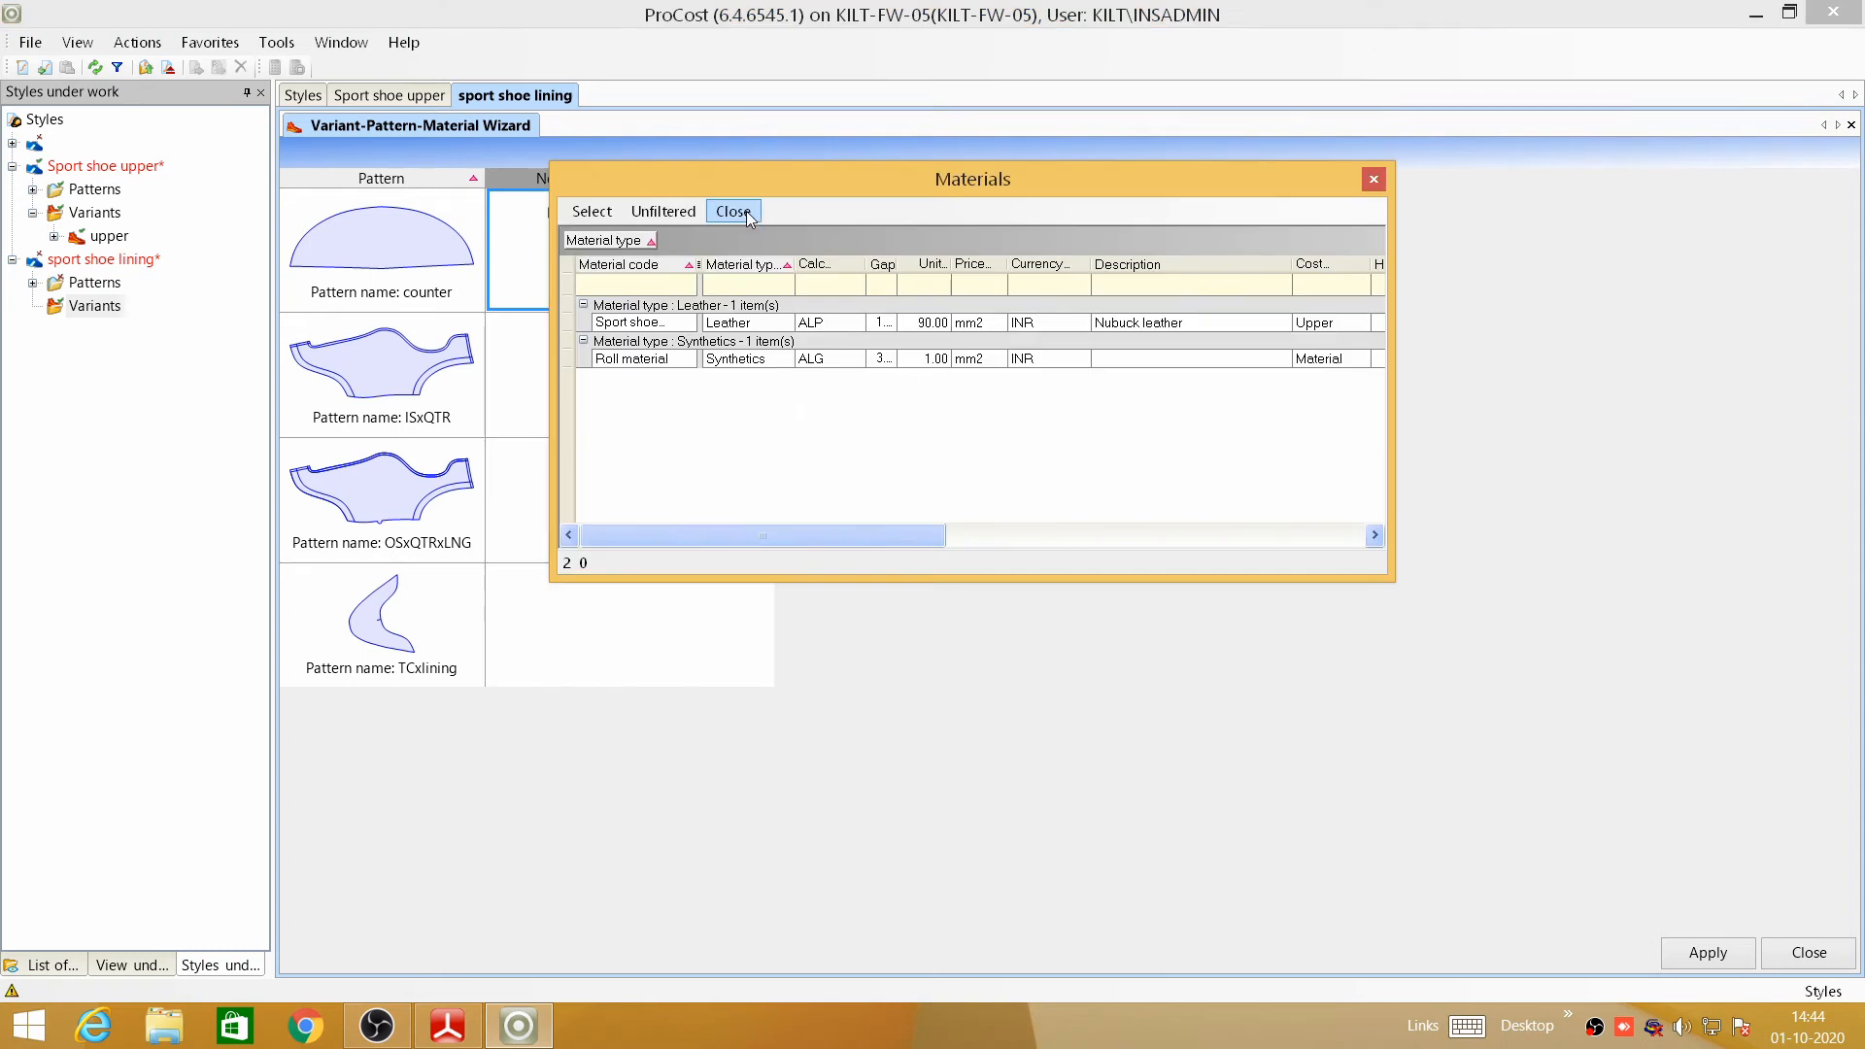
{"action": "left_click", "coordinate": [667, 361]}
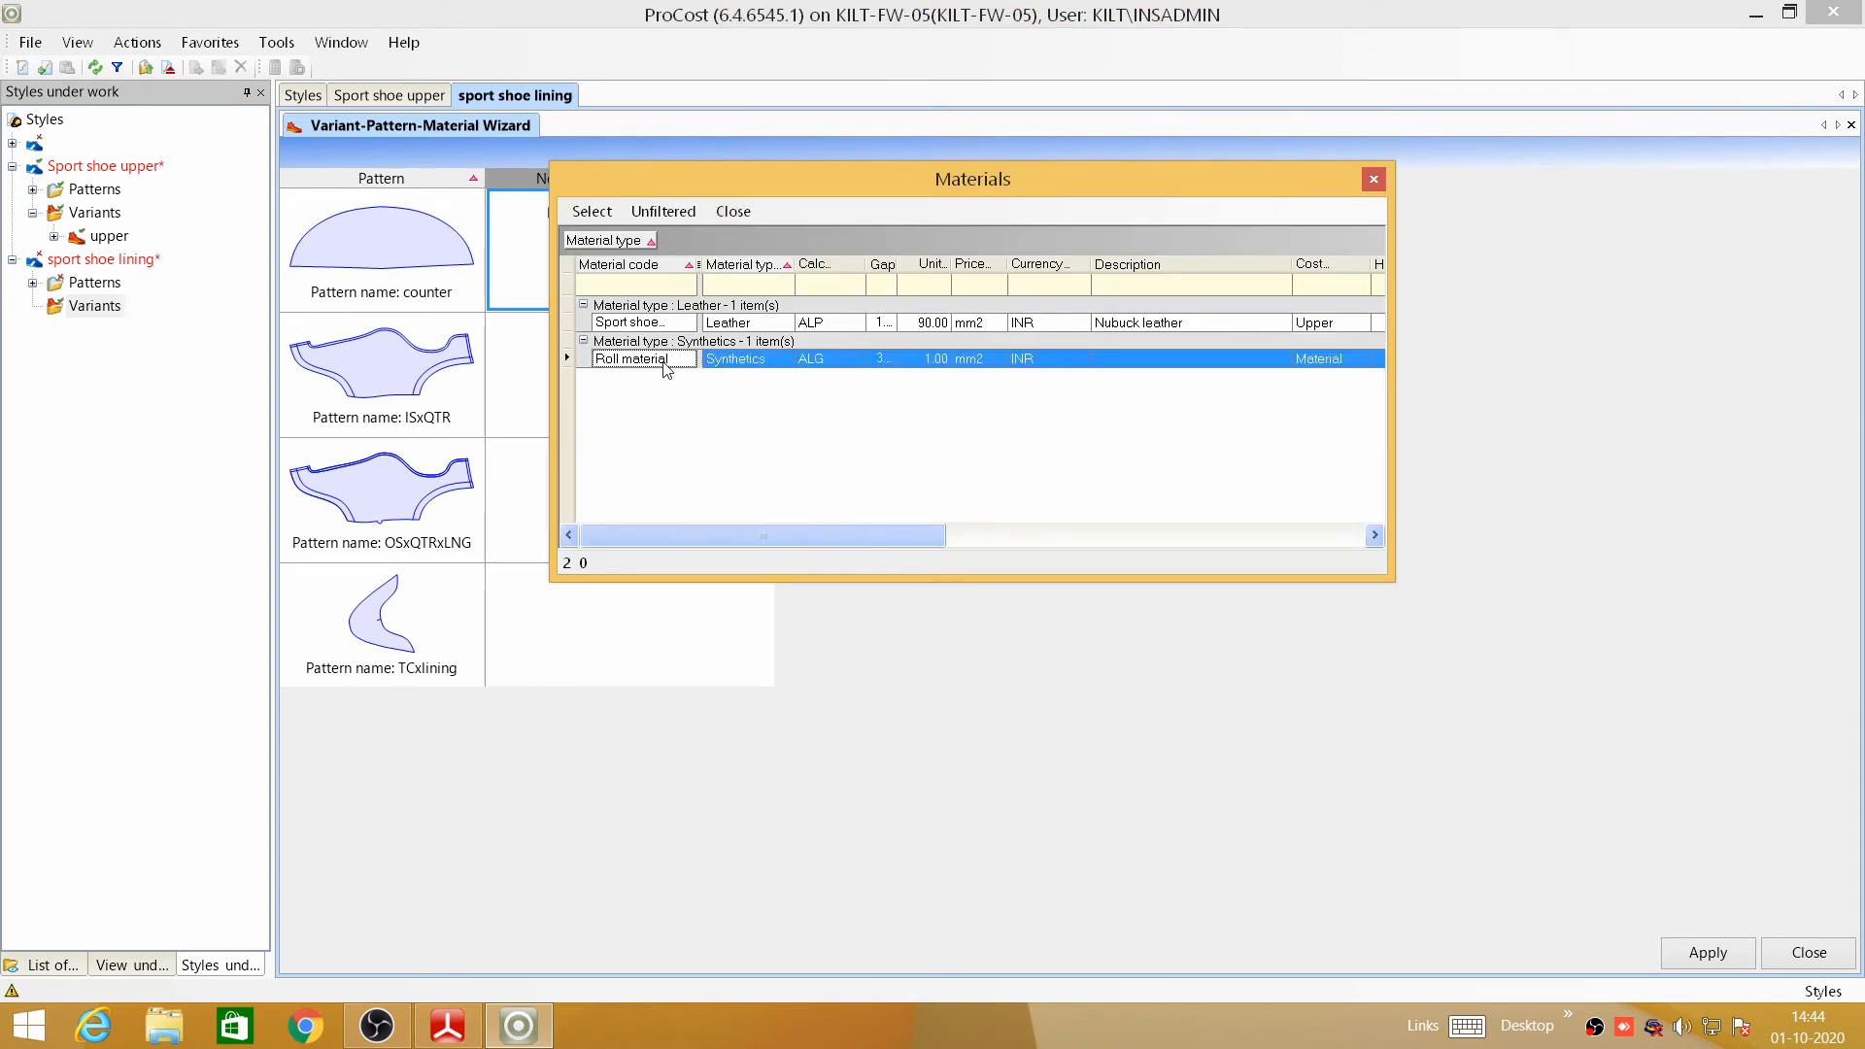
{"action": "double_click", "coordinate": [666, 361]}
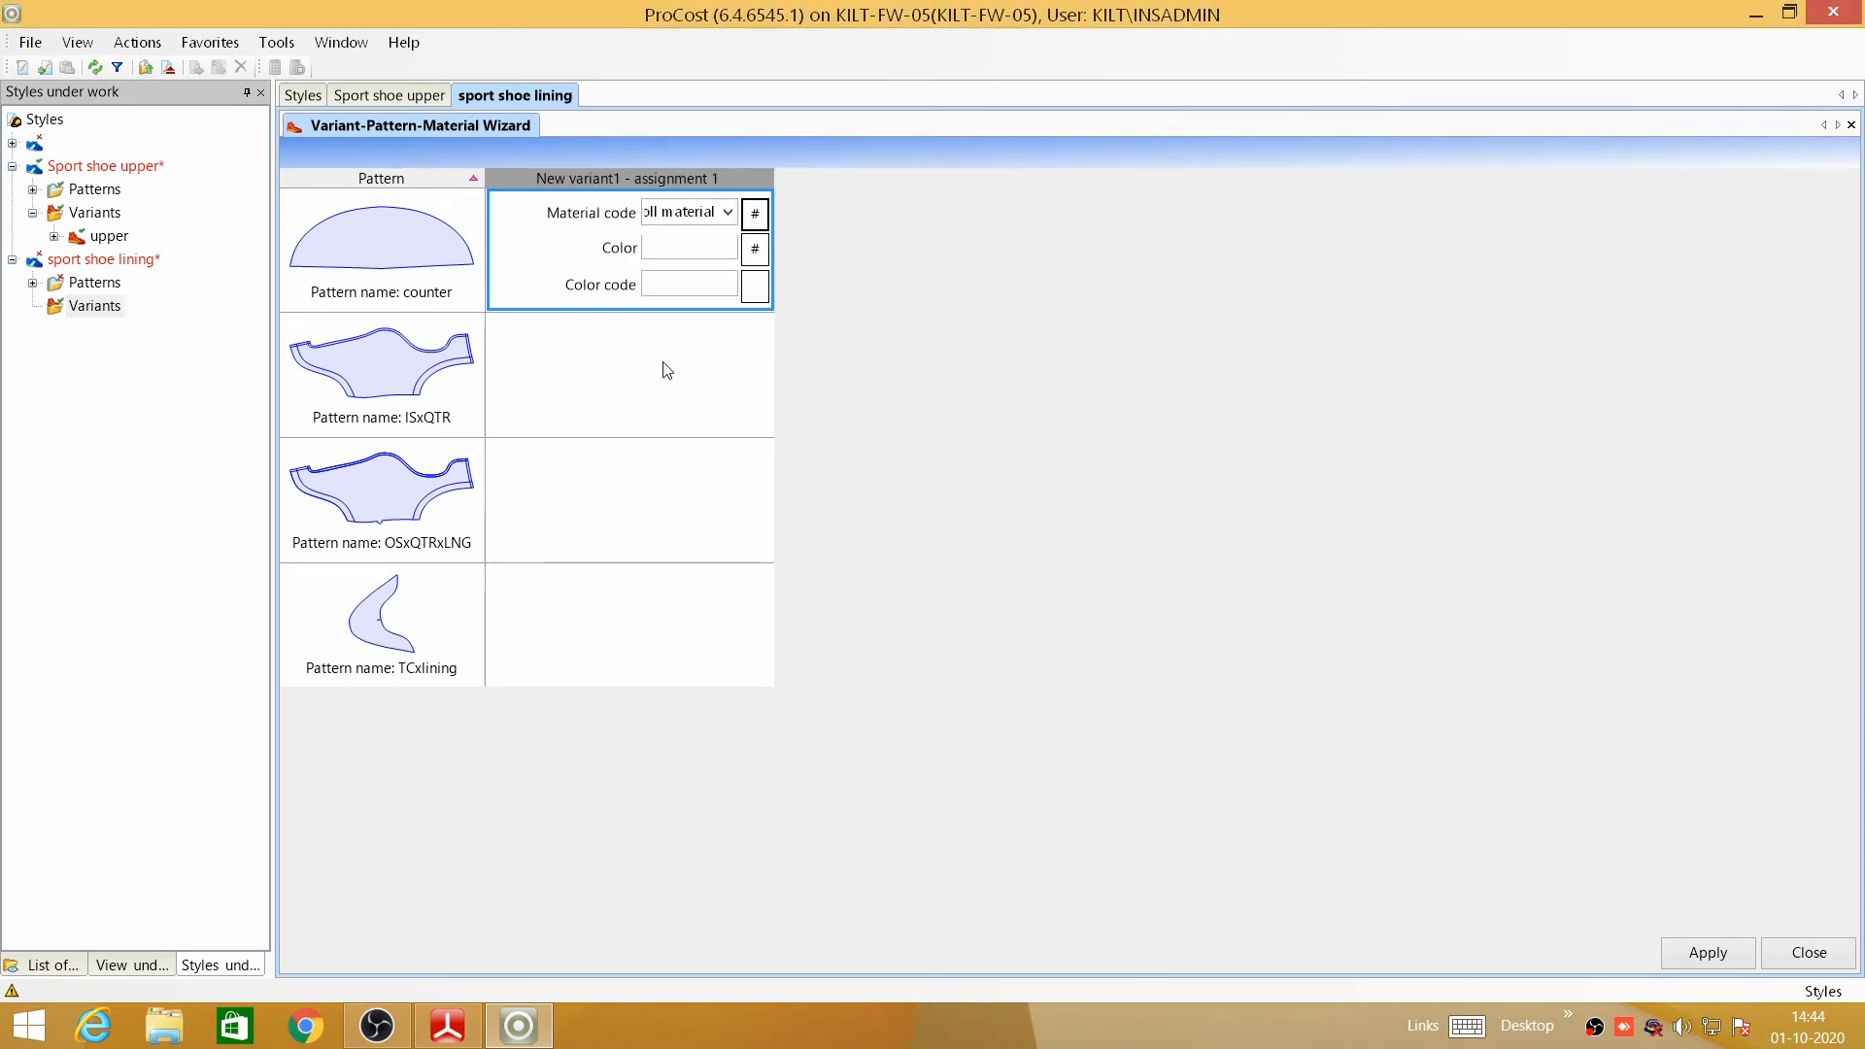
{"action": "left_click", "coordinate": [689, 250]}
- Assign brown Roll material to the ISxQTR, OSxQTRxLNG and TCxlining patterns in the first assignment as well
{"action": "left_click", "coordinate": [626, 377]}
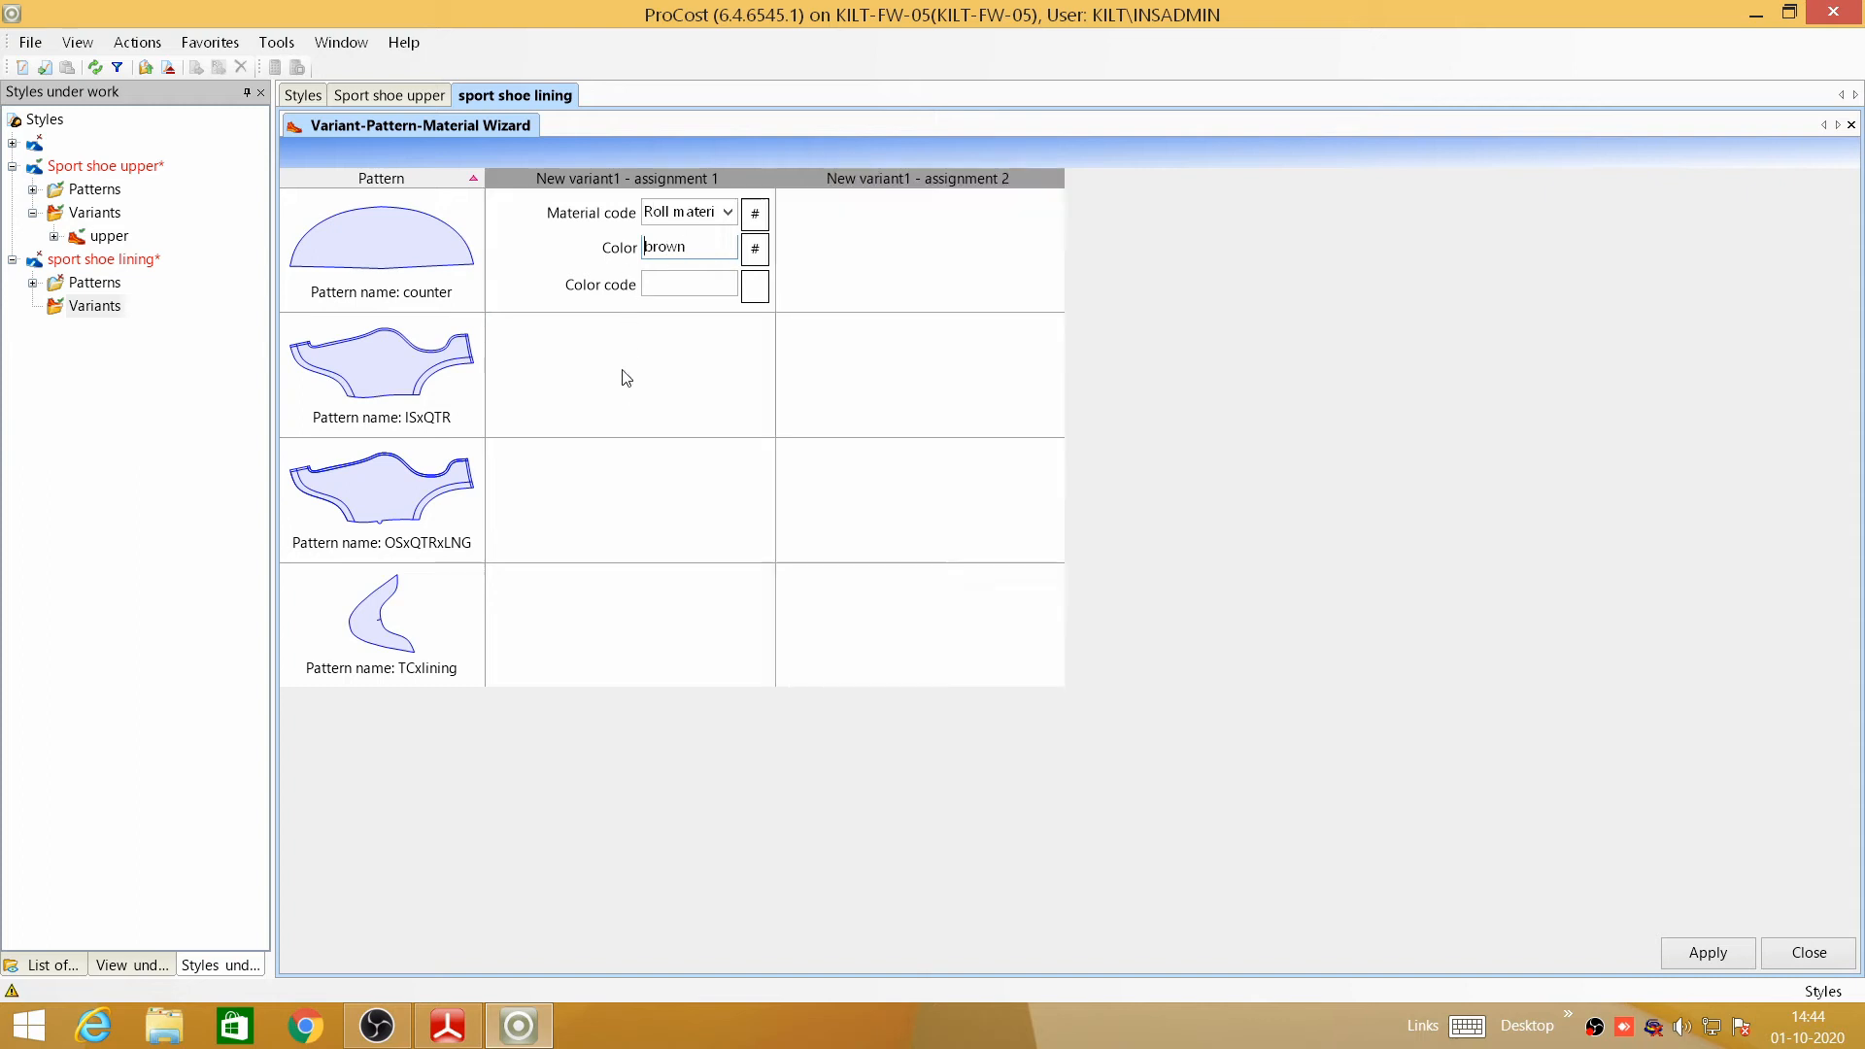
{"action": "left_click", "coordinate": [714, 362]}
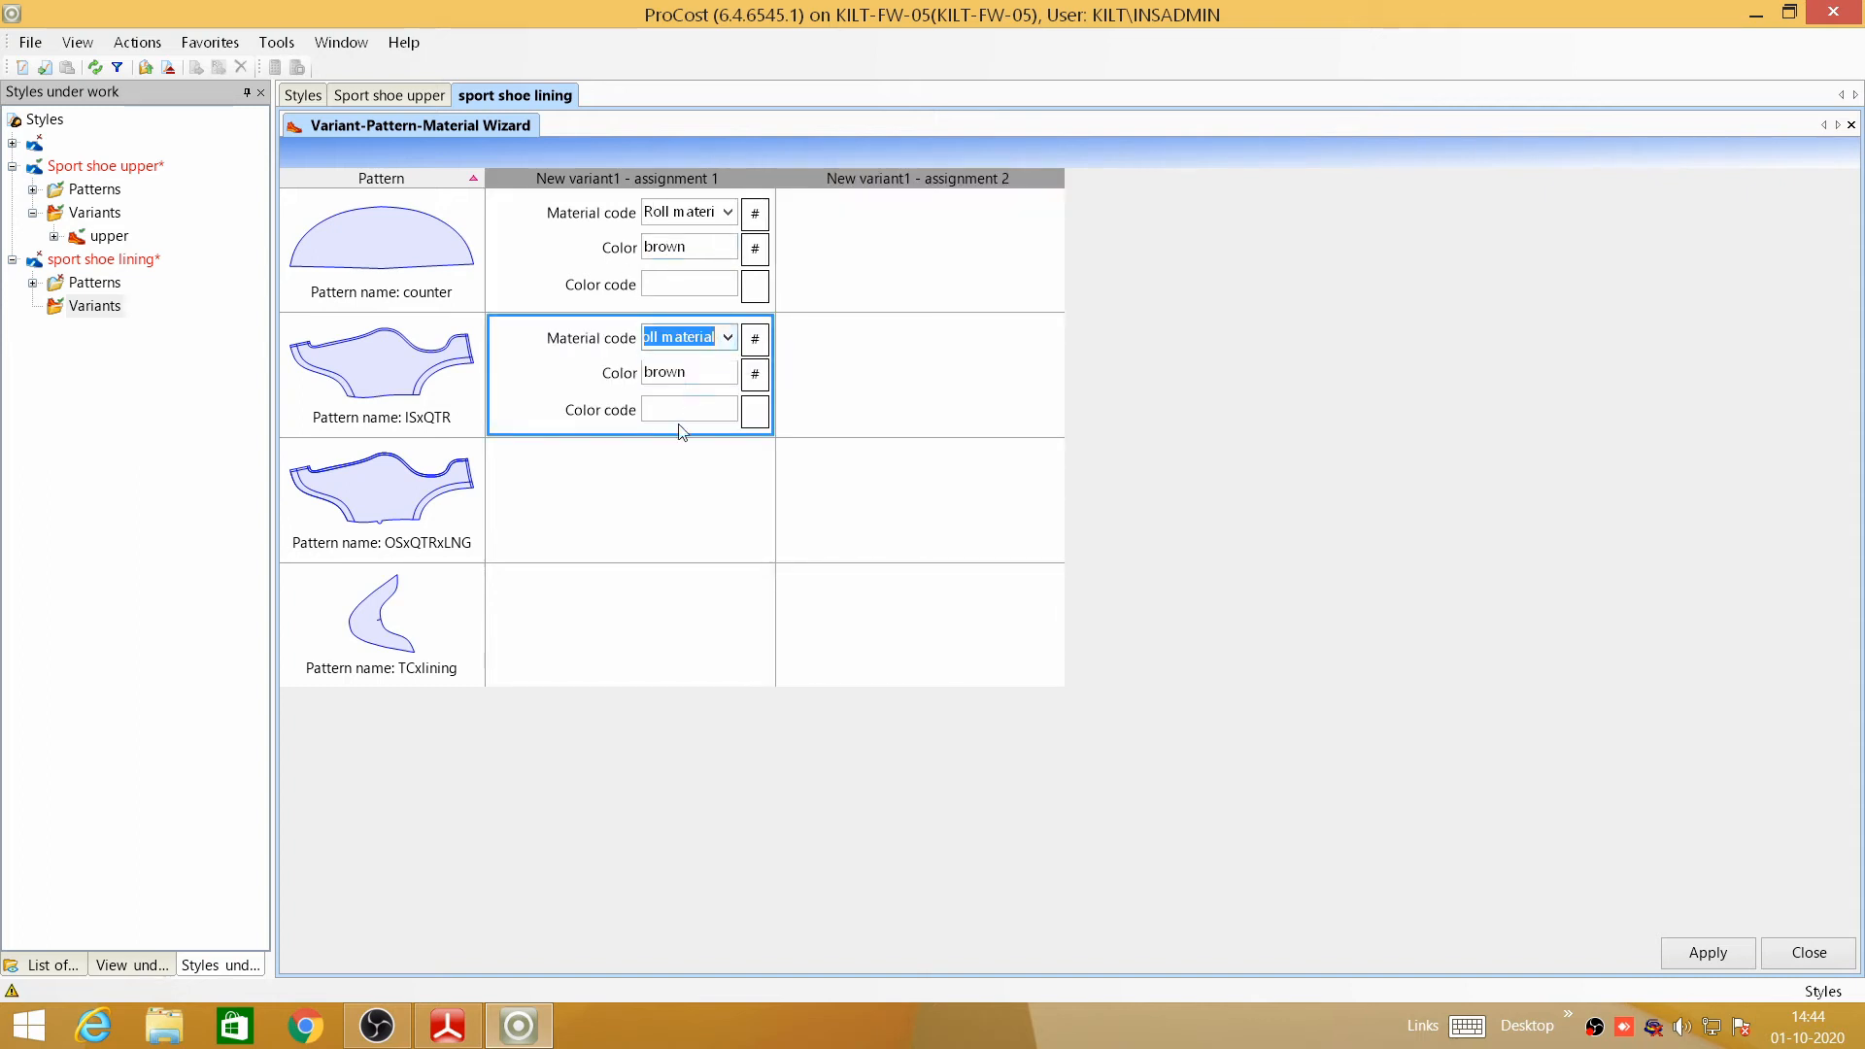
{"action": "left_click", "coordinate": [668, 476]}
{"action": "left_click", "coordinate": [727, 463]}
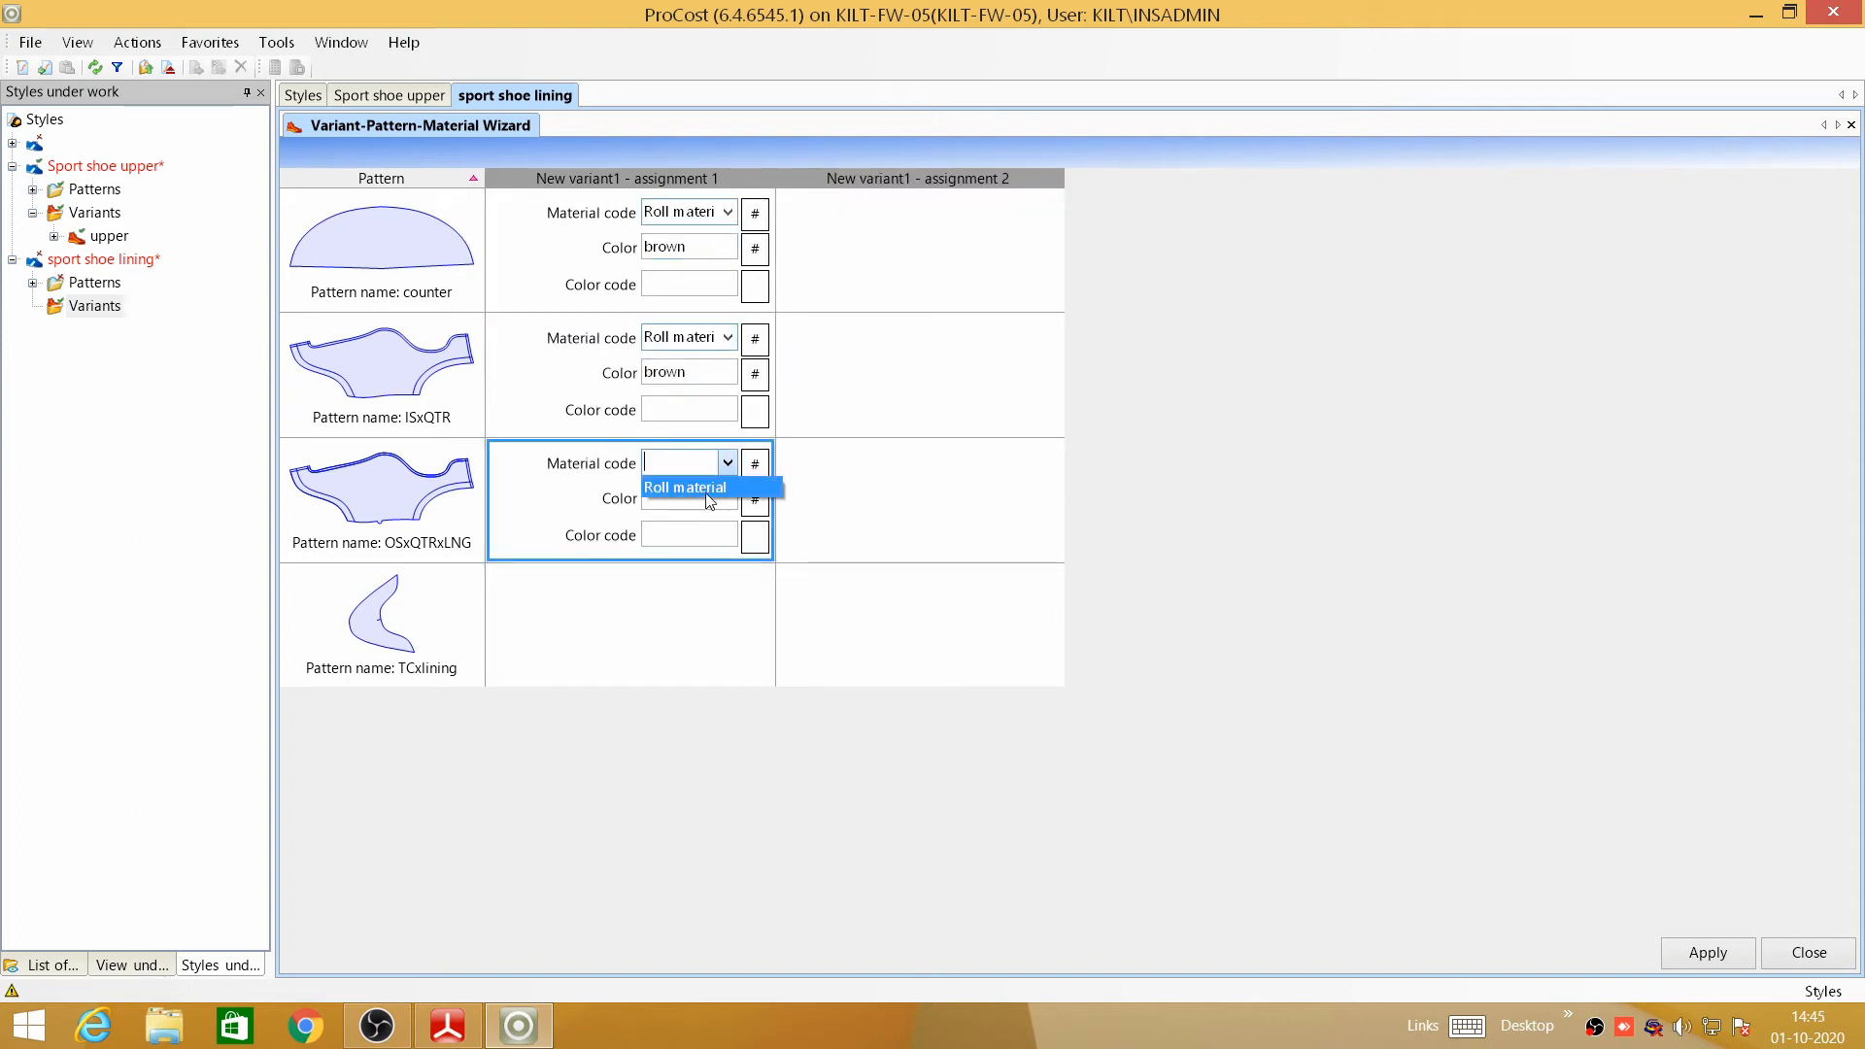
{"action": "left_click", "coordinate": [723, 480]}
{"action": "left_click", "coordinate": [667, 599]}
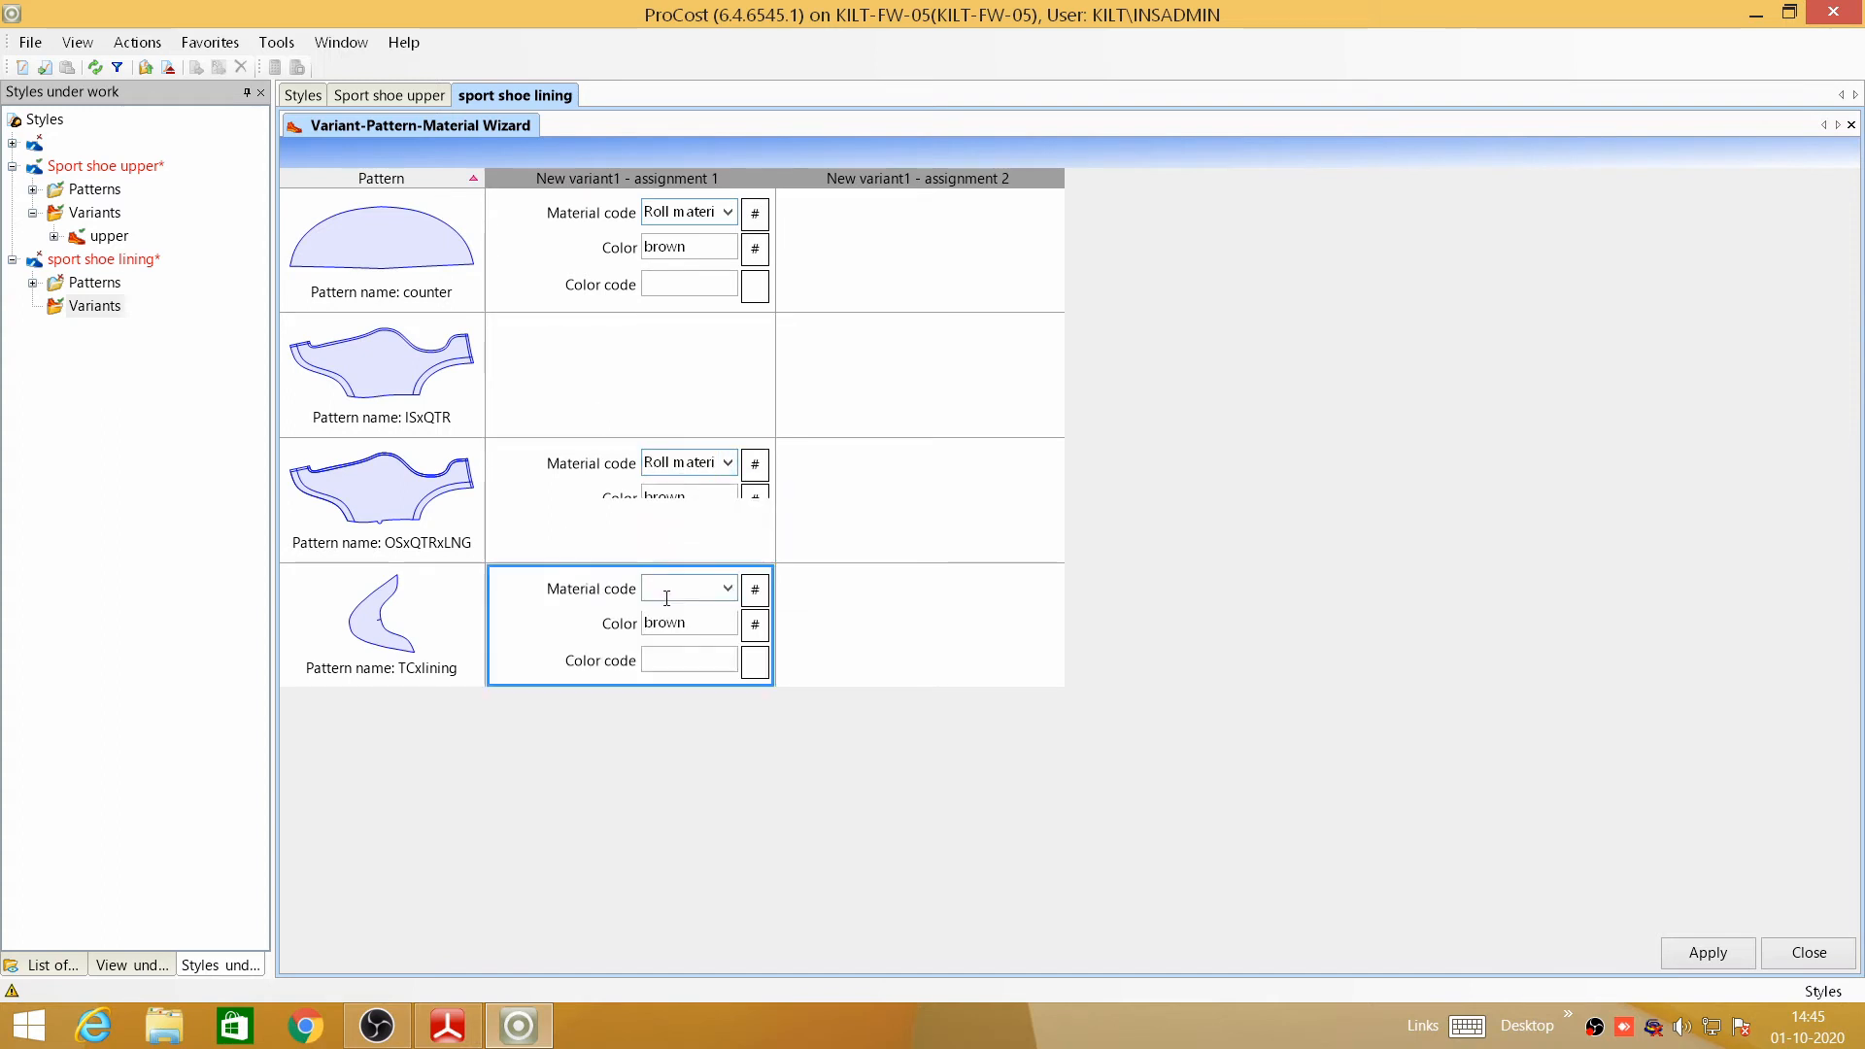
{"action": "left_click", "coordinate": [726, 589]}
{"action": "left_click", "coordinate": [691, 616]}
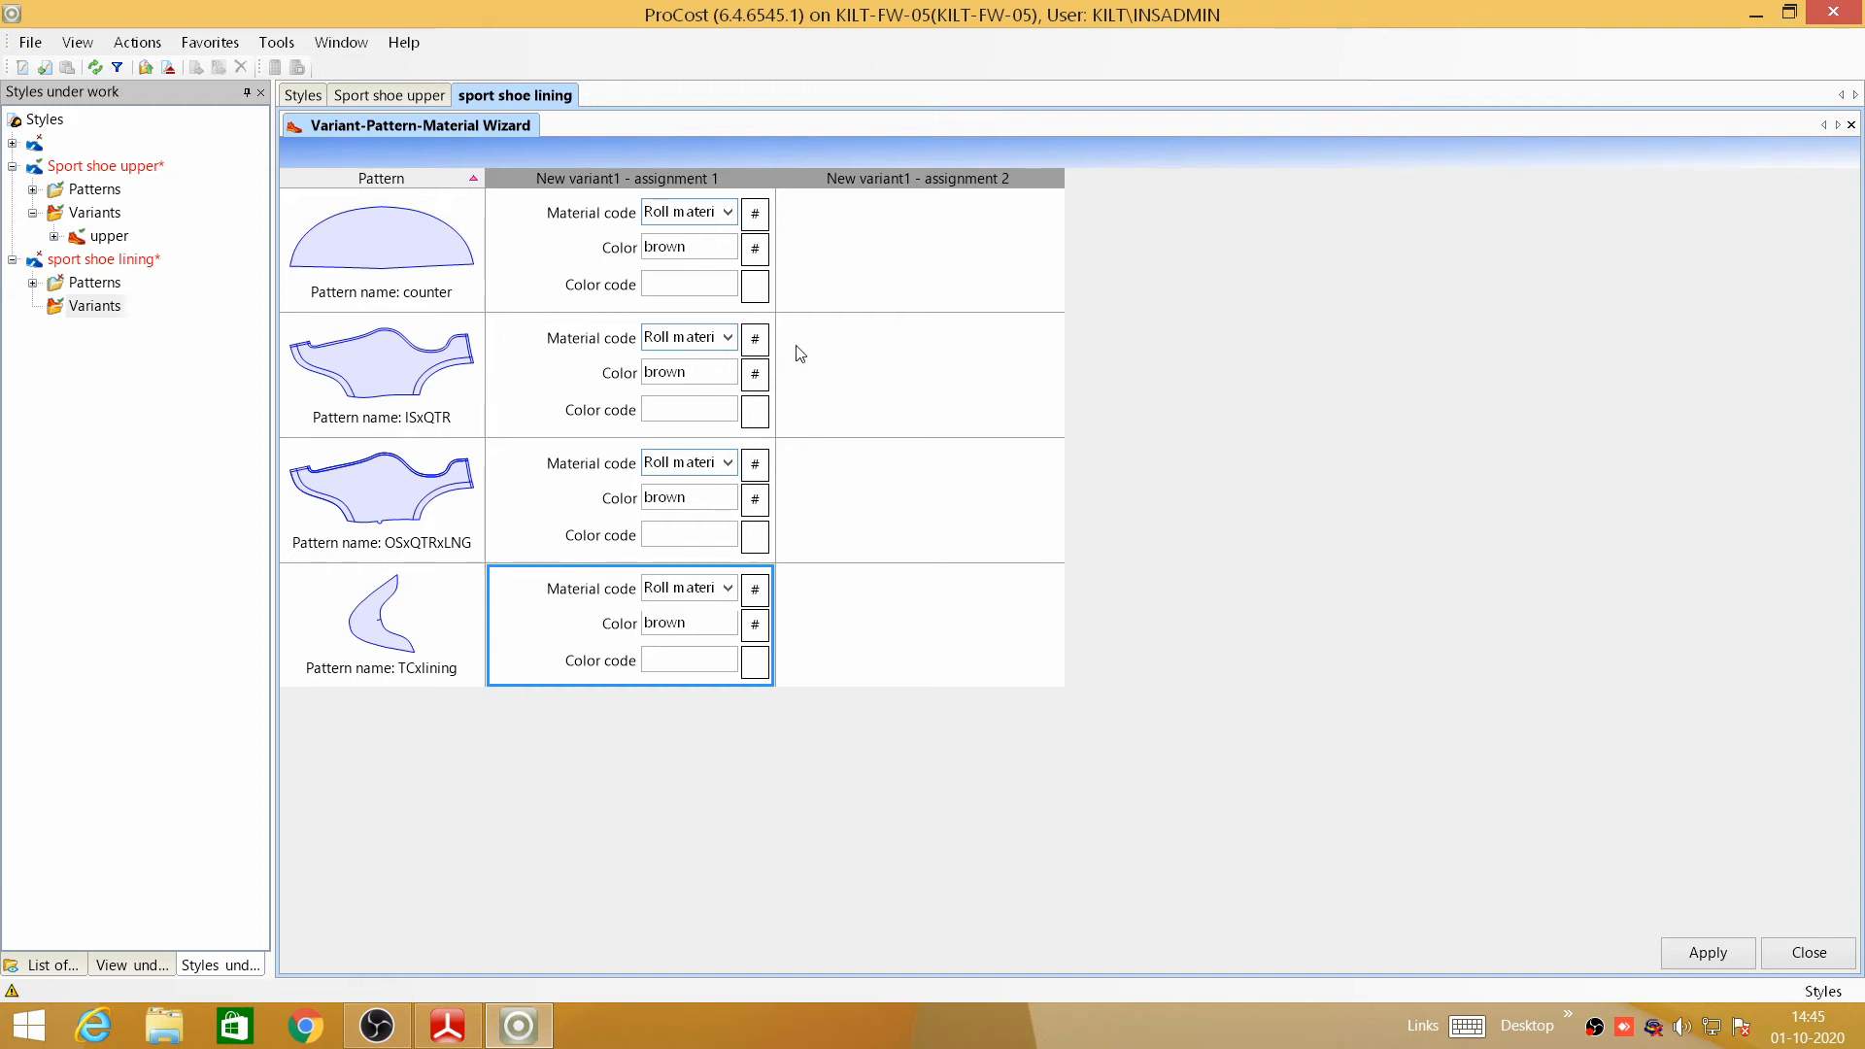
- Apply the lining material assignments, name the new variant "lining" and expand it in the style tree
{"action": "left_click", "coordinate": [1708, 953]}
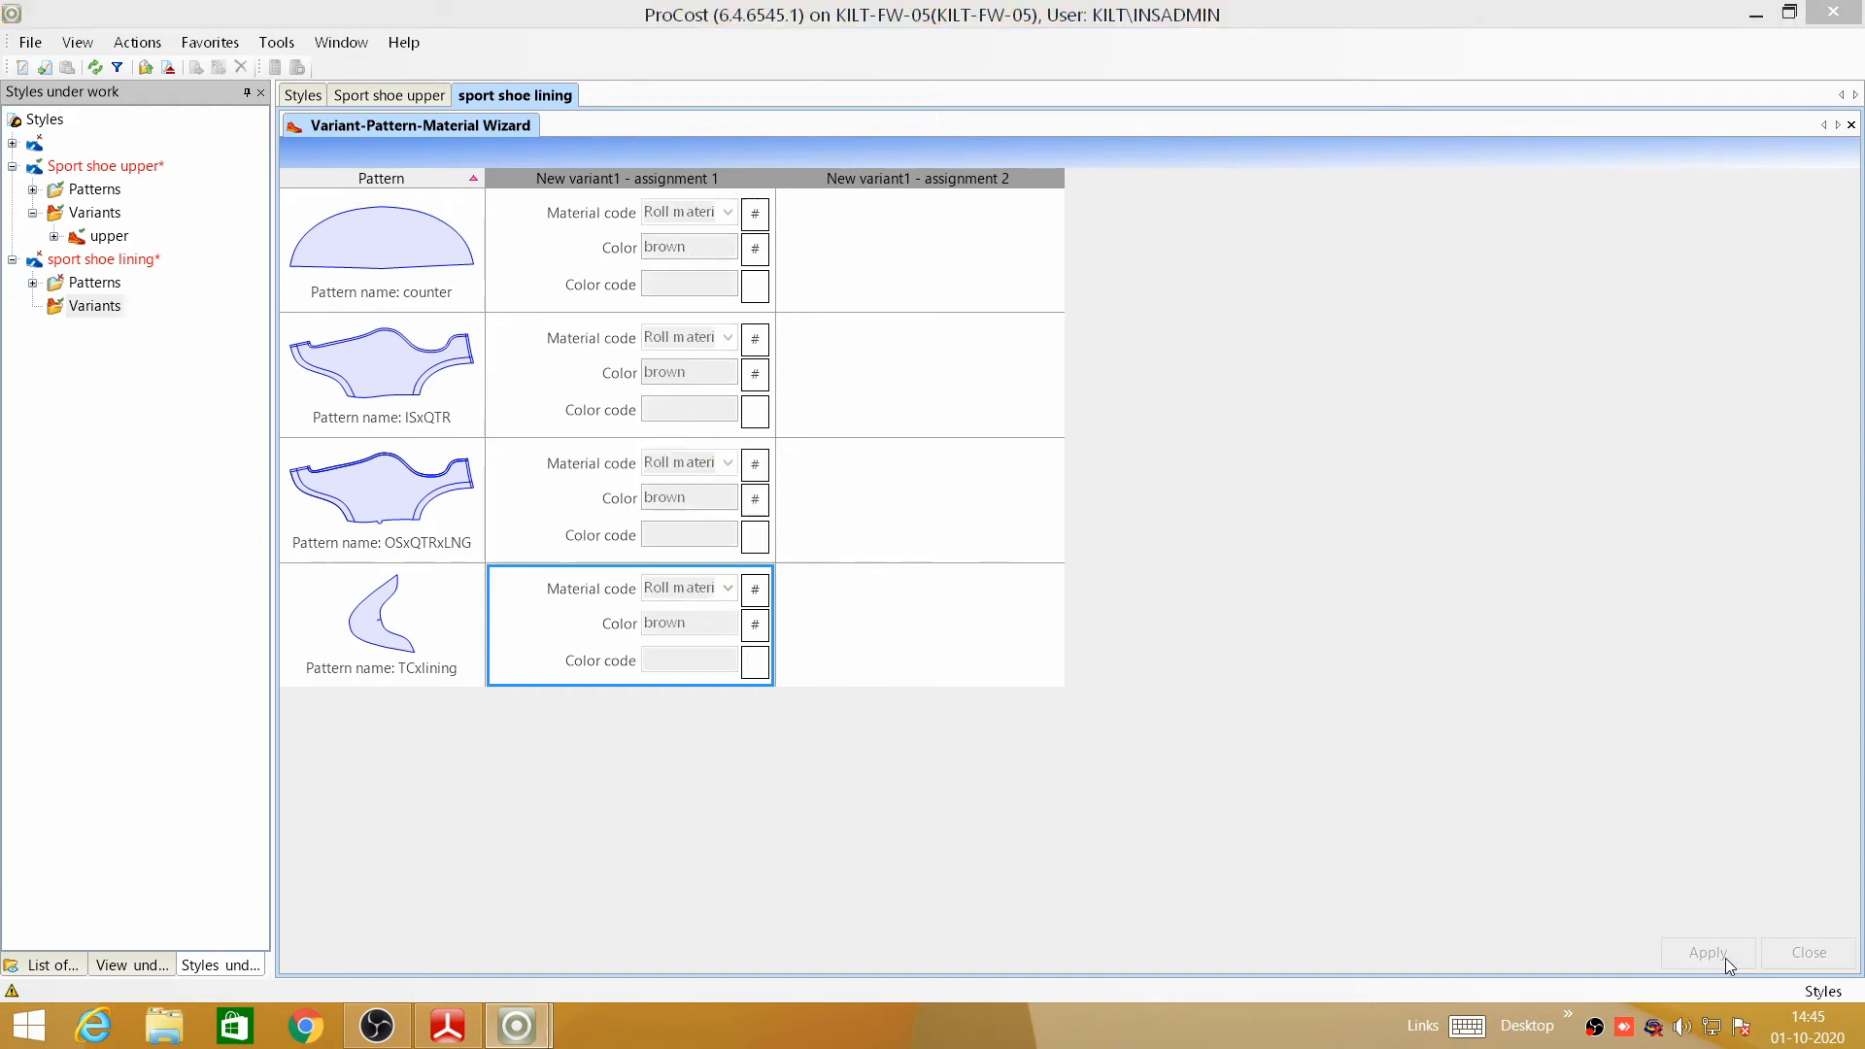
{"action": "key", "text": "BackSpace"}
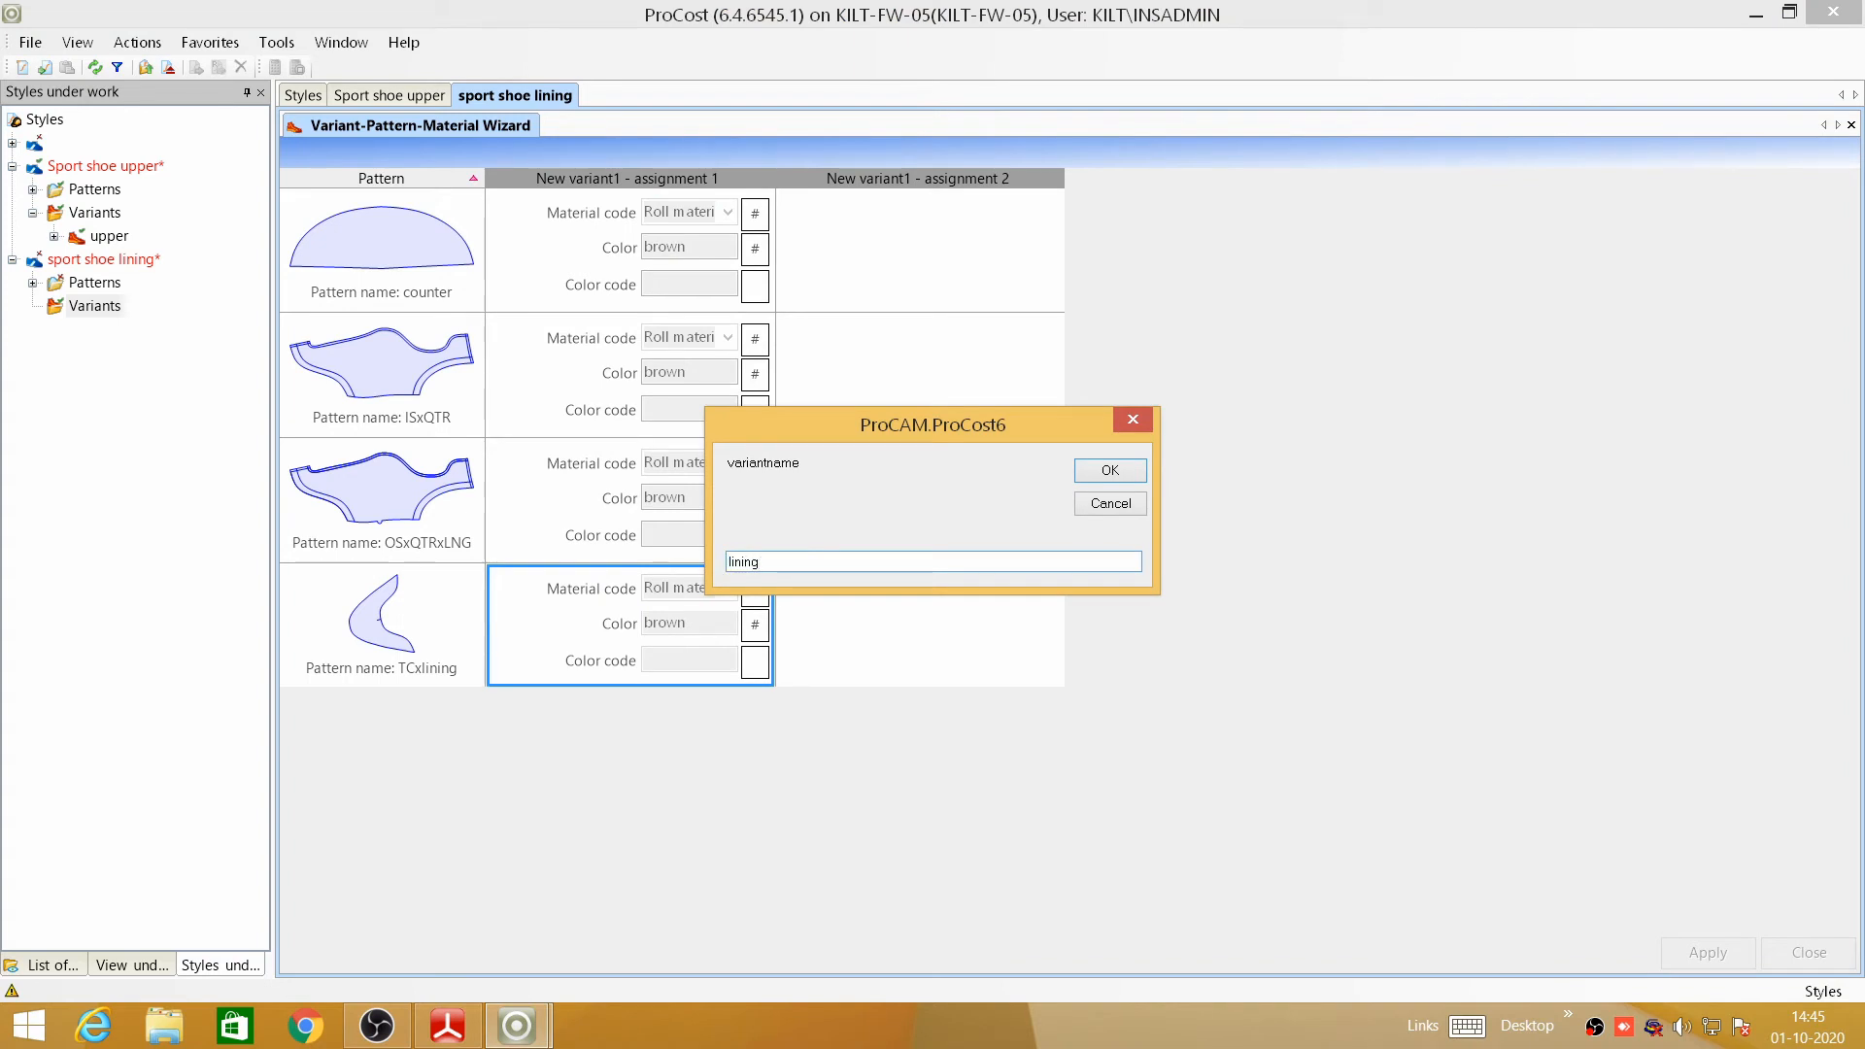
{"action": "left_click", "coordinate": [1135, 470]}
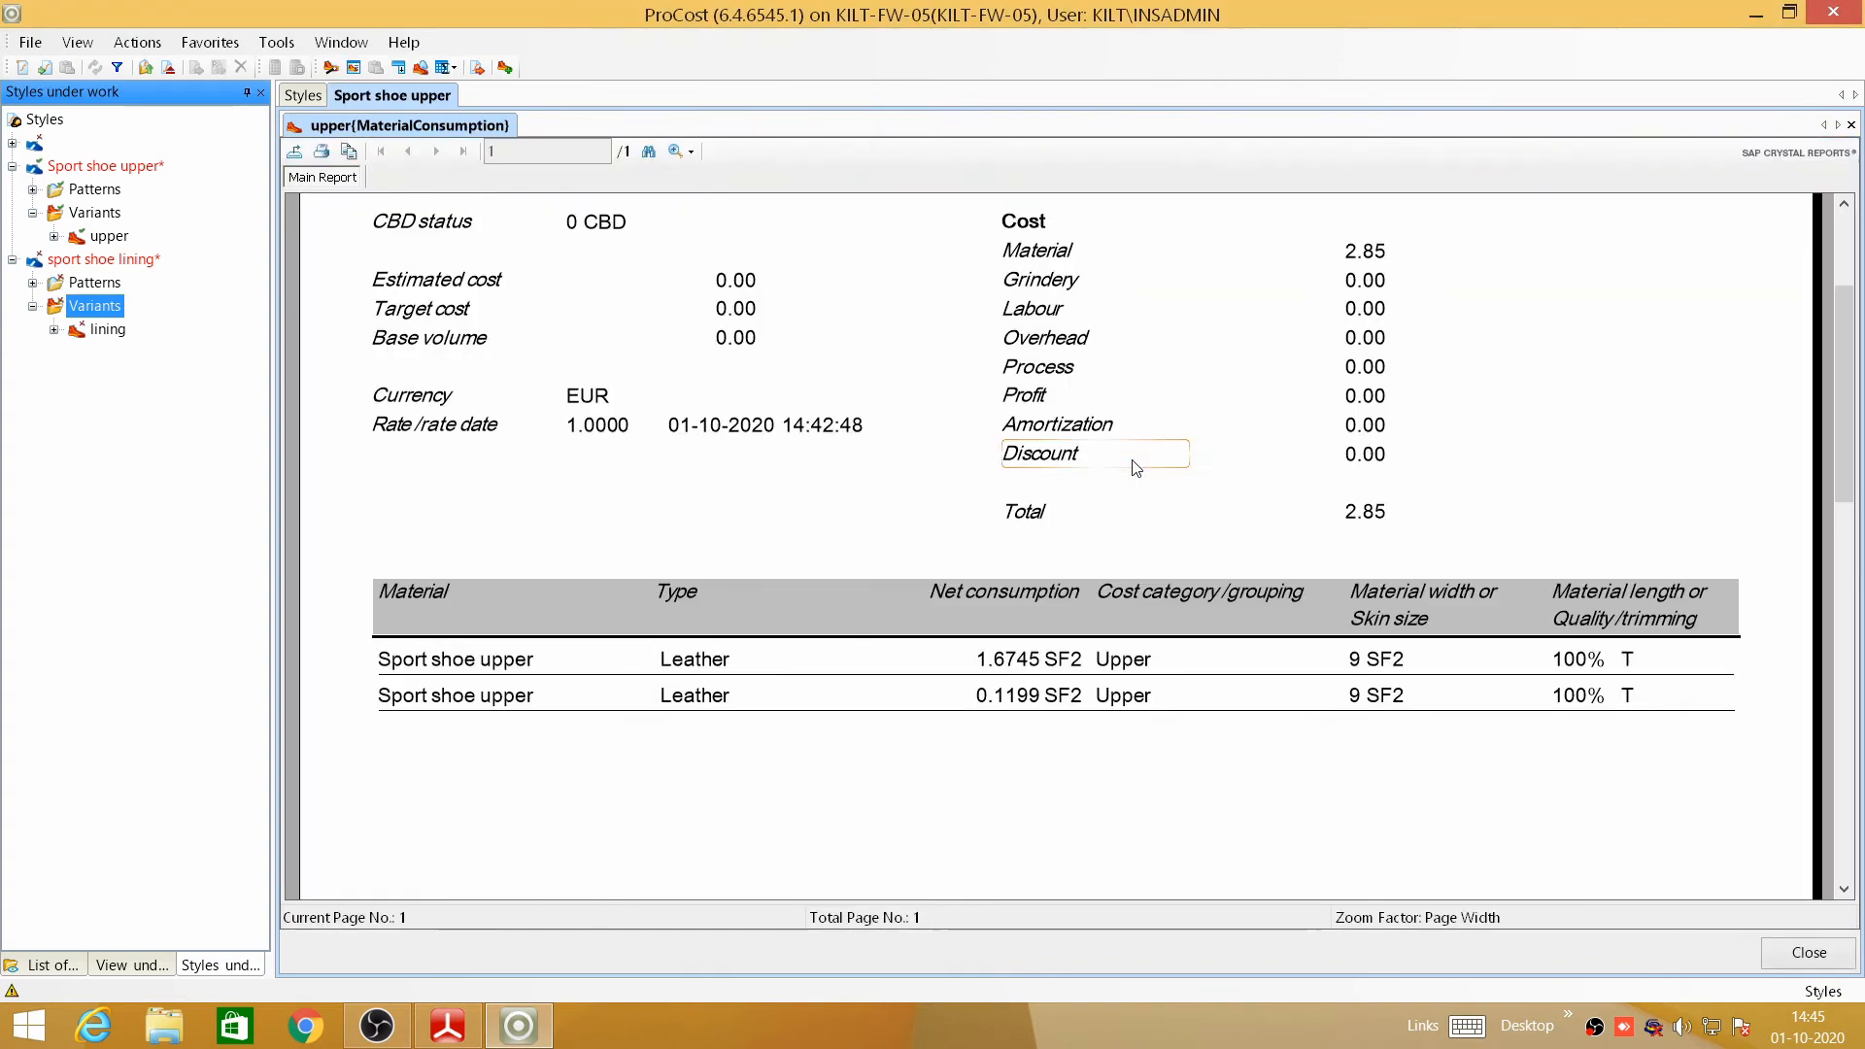
{"action": "left_click", "coordinate": [54, 330]}
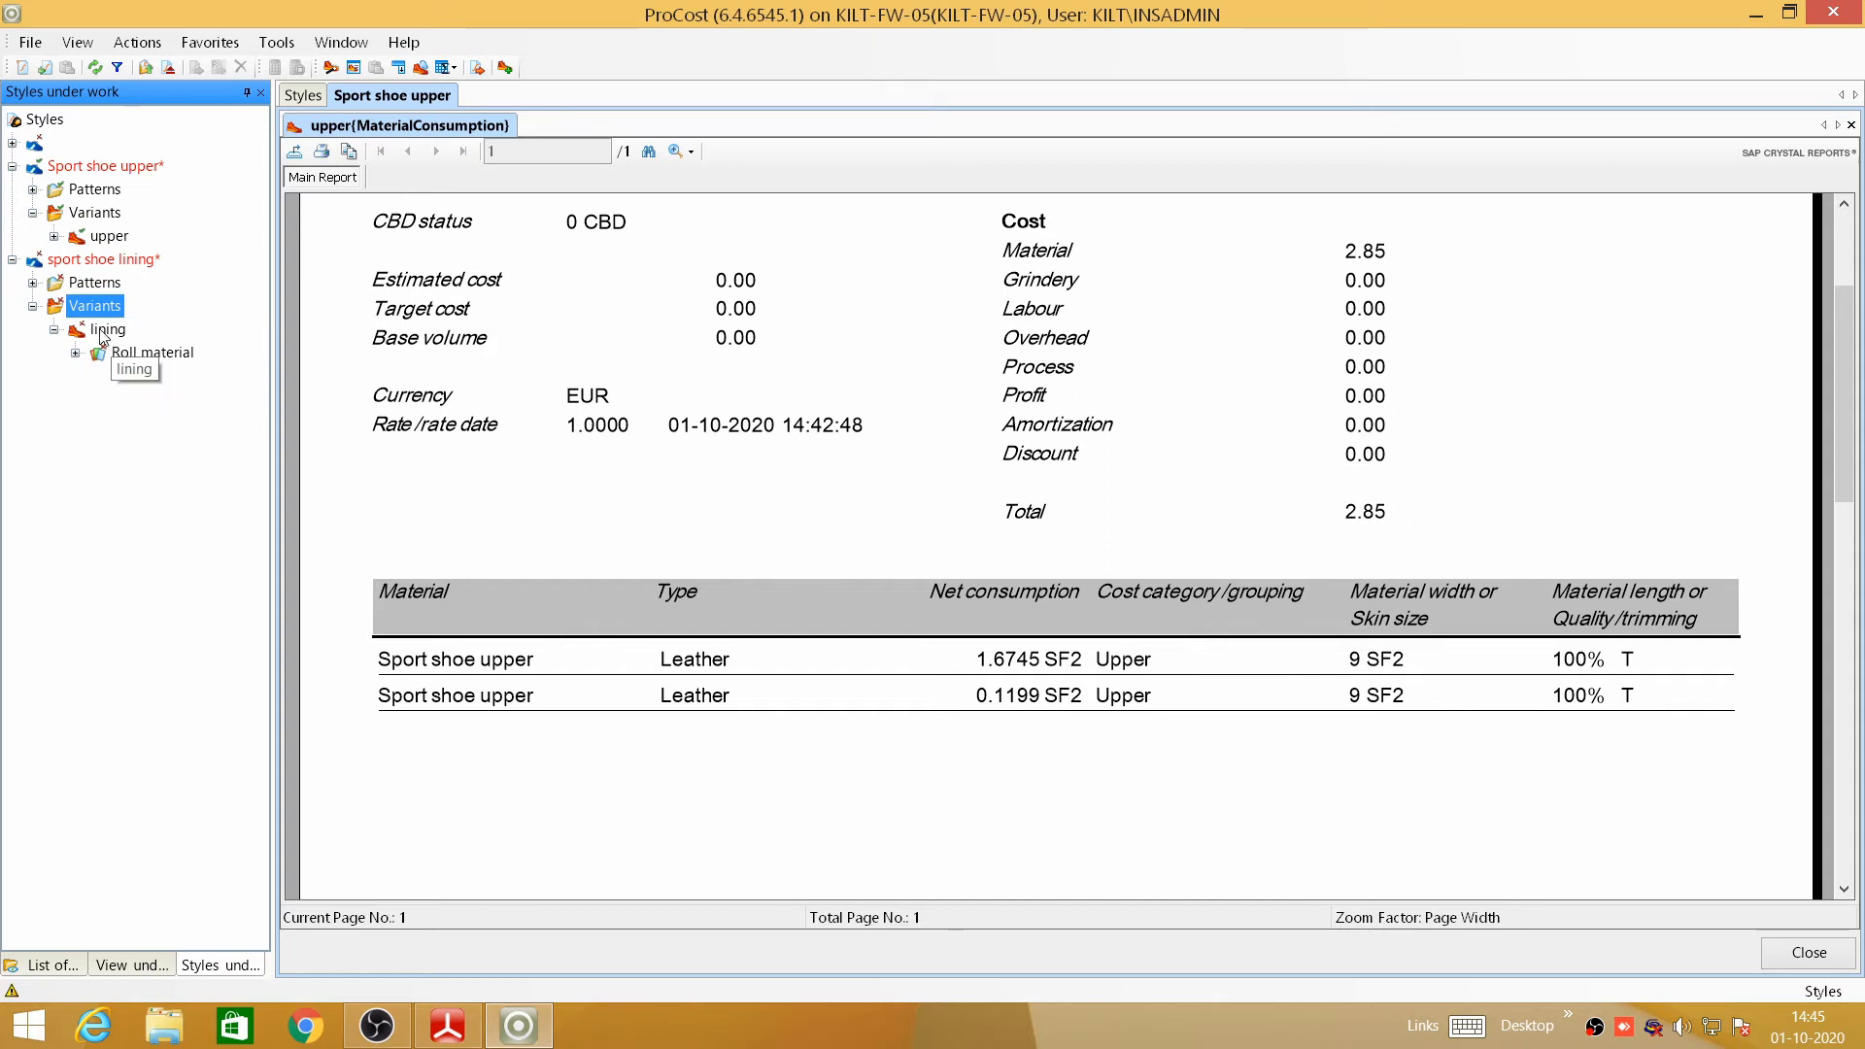
- Publish the changes made to the sport shoe lining style and calculate its patterns
{"action": "right_click", "coordinate": [78, 266]}
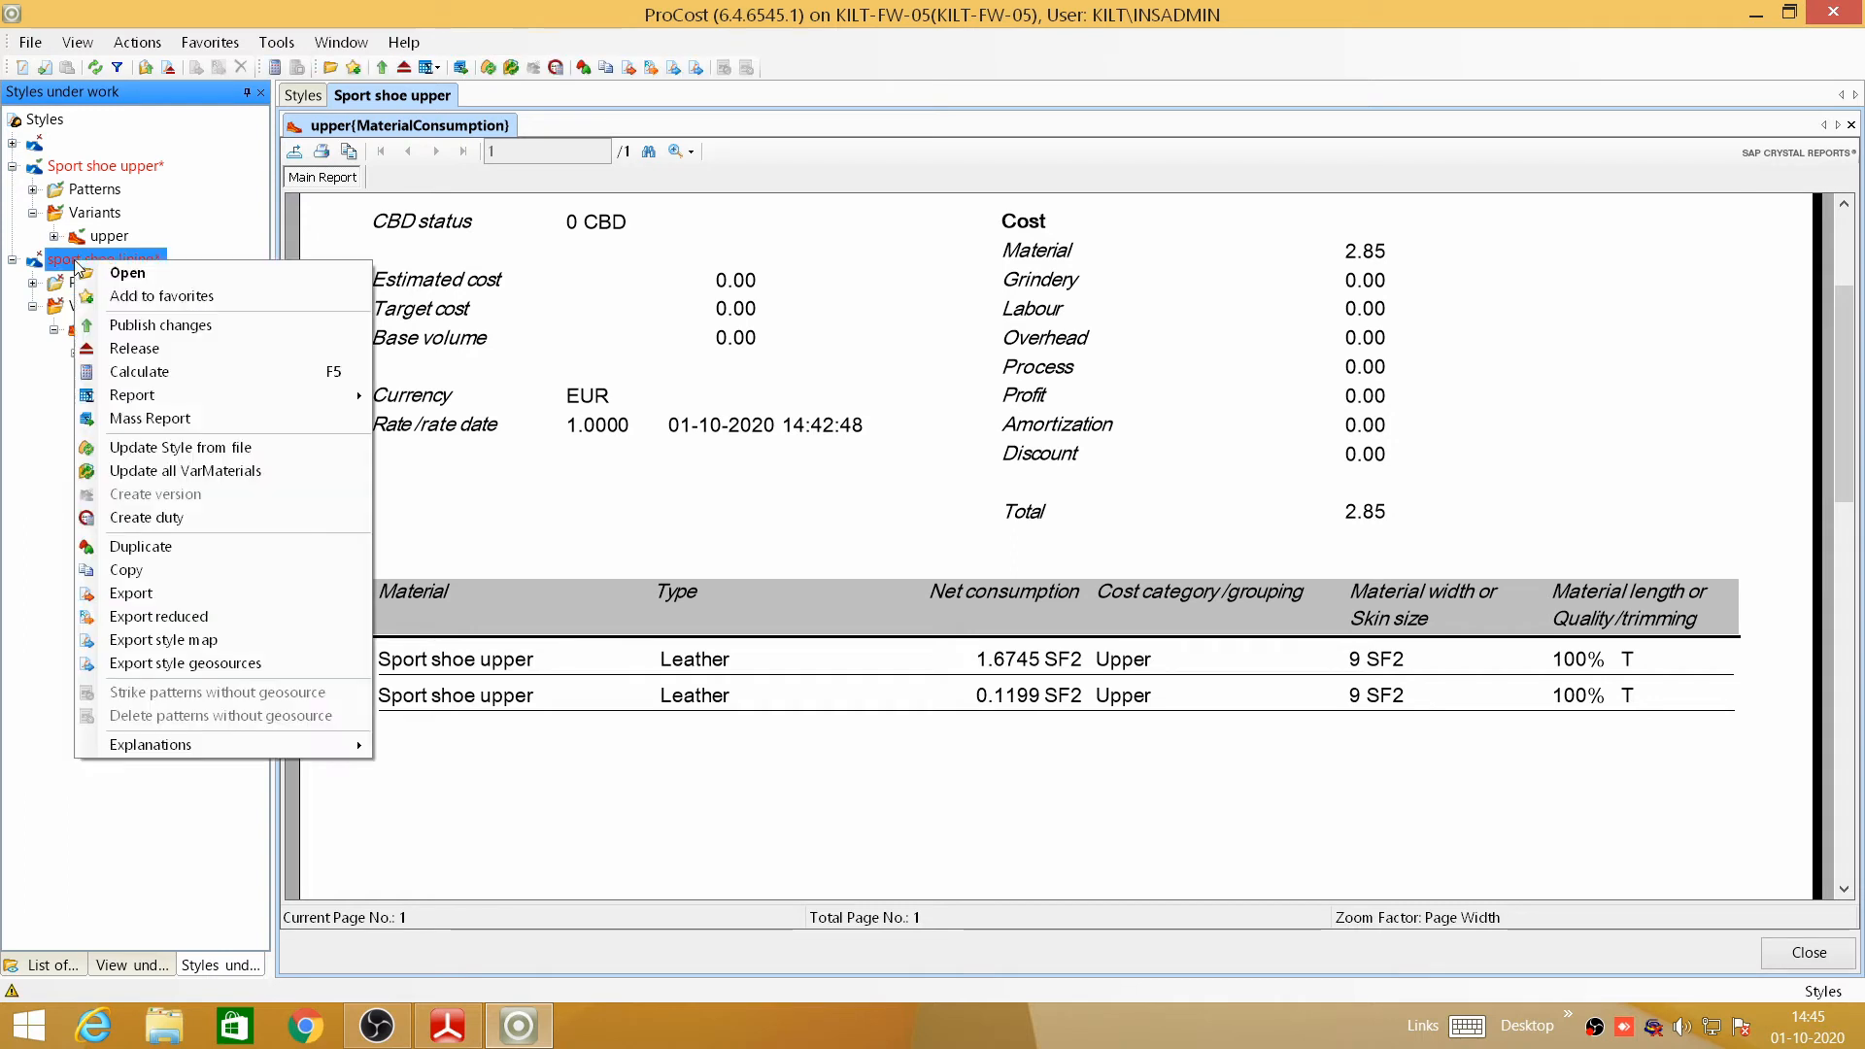
{"action": "left_click", "coordinate": [158, 338]}
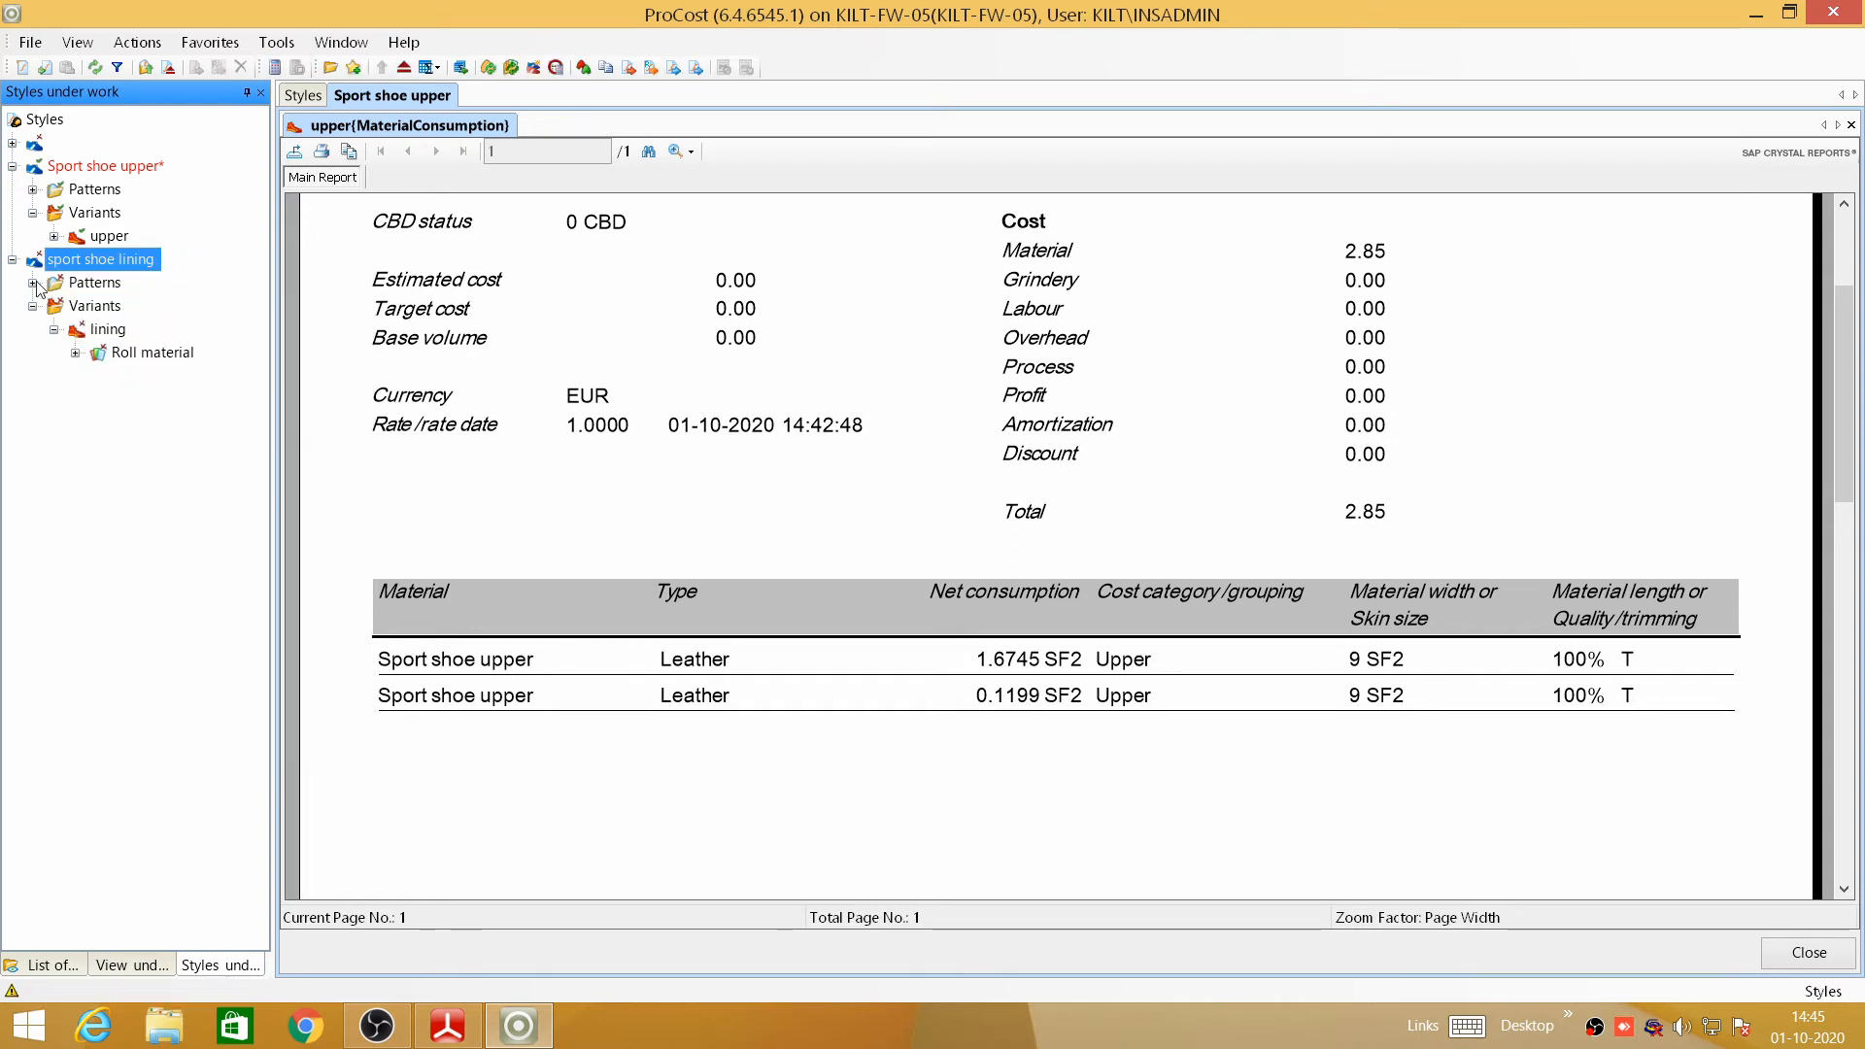
{"action": "right_click", "coordinate": [77, 282]}
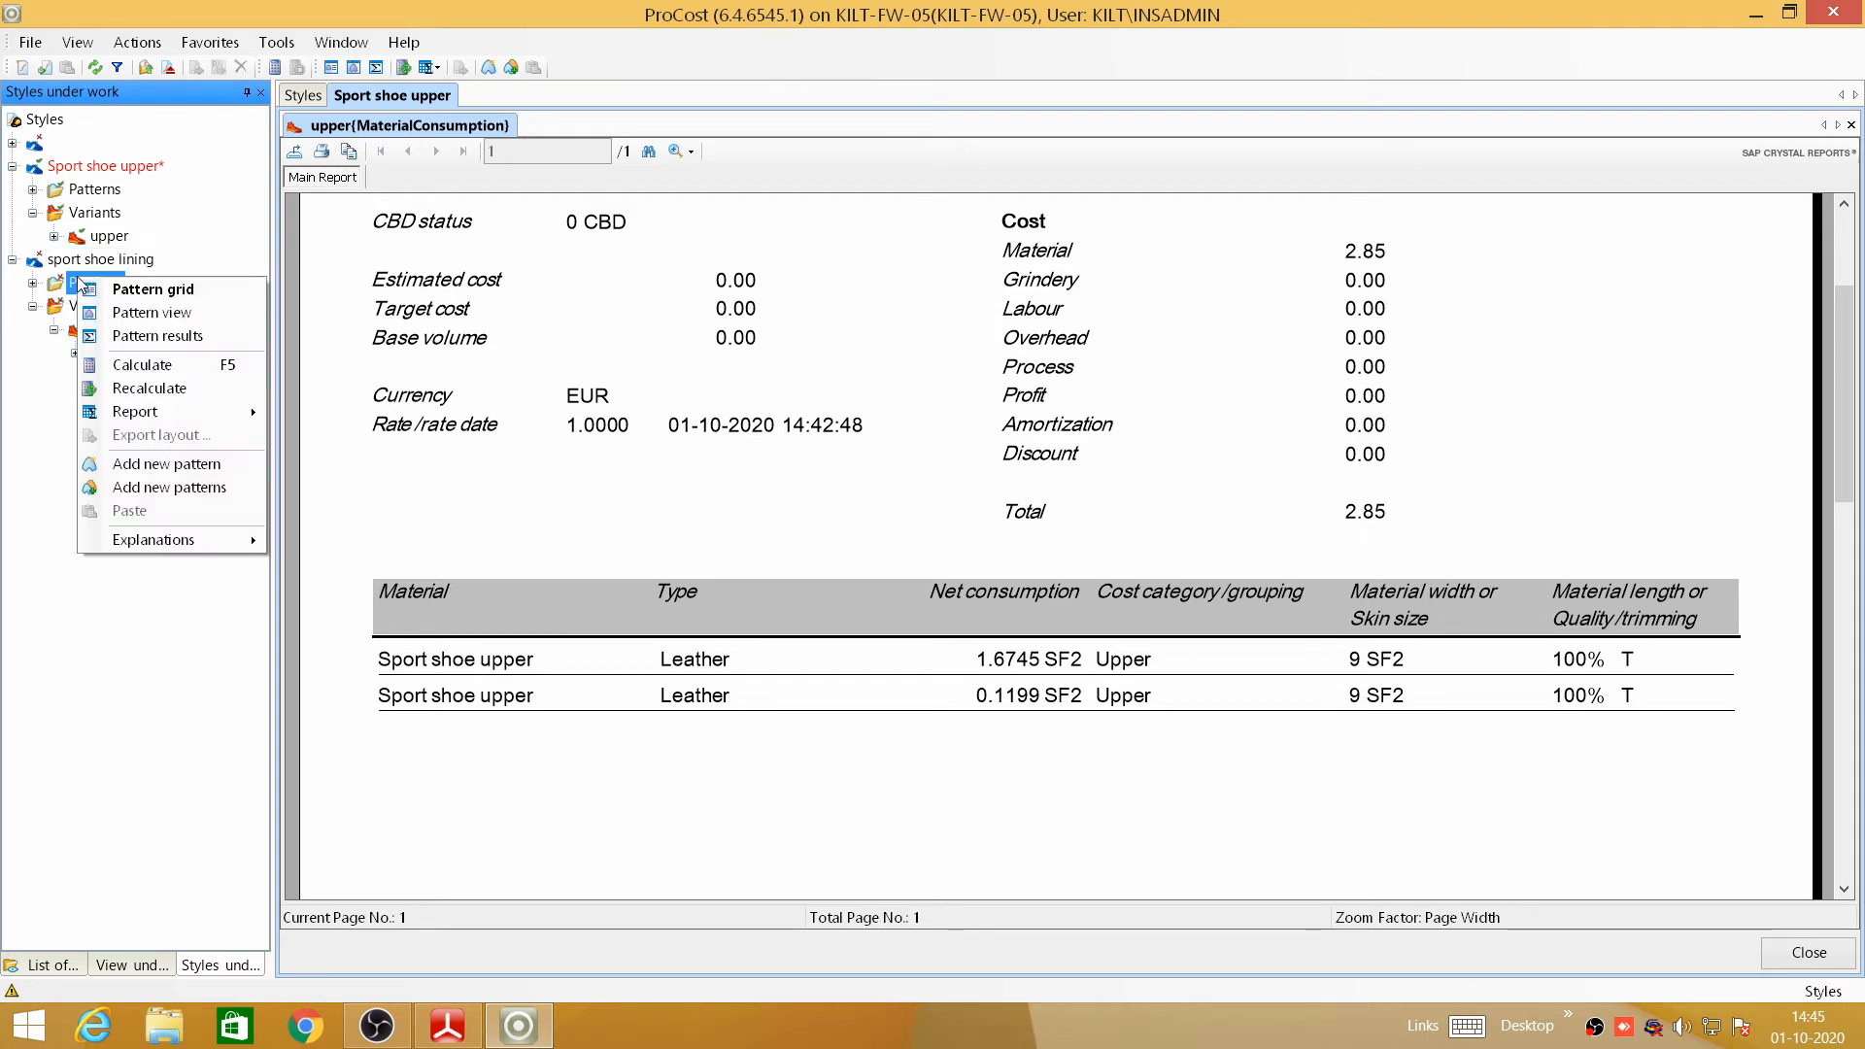
{"action": "left_click", "coordinate": [181, 367]}
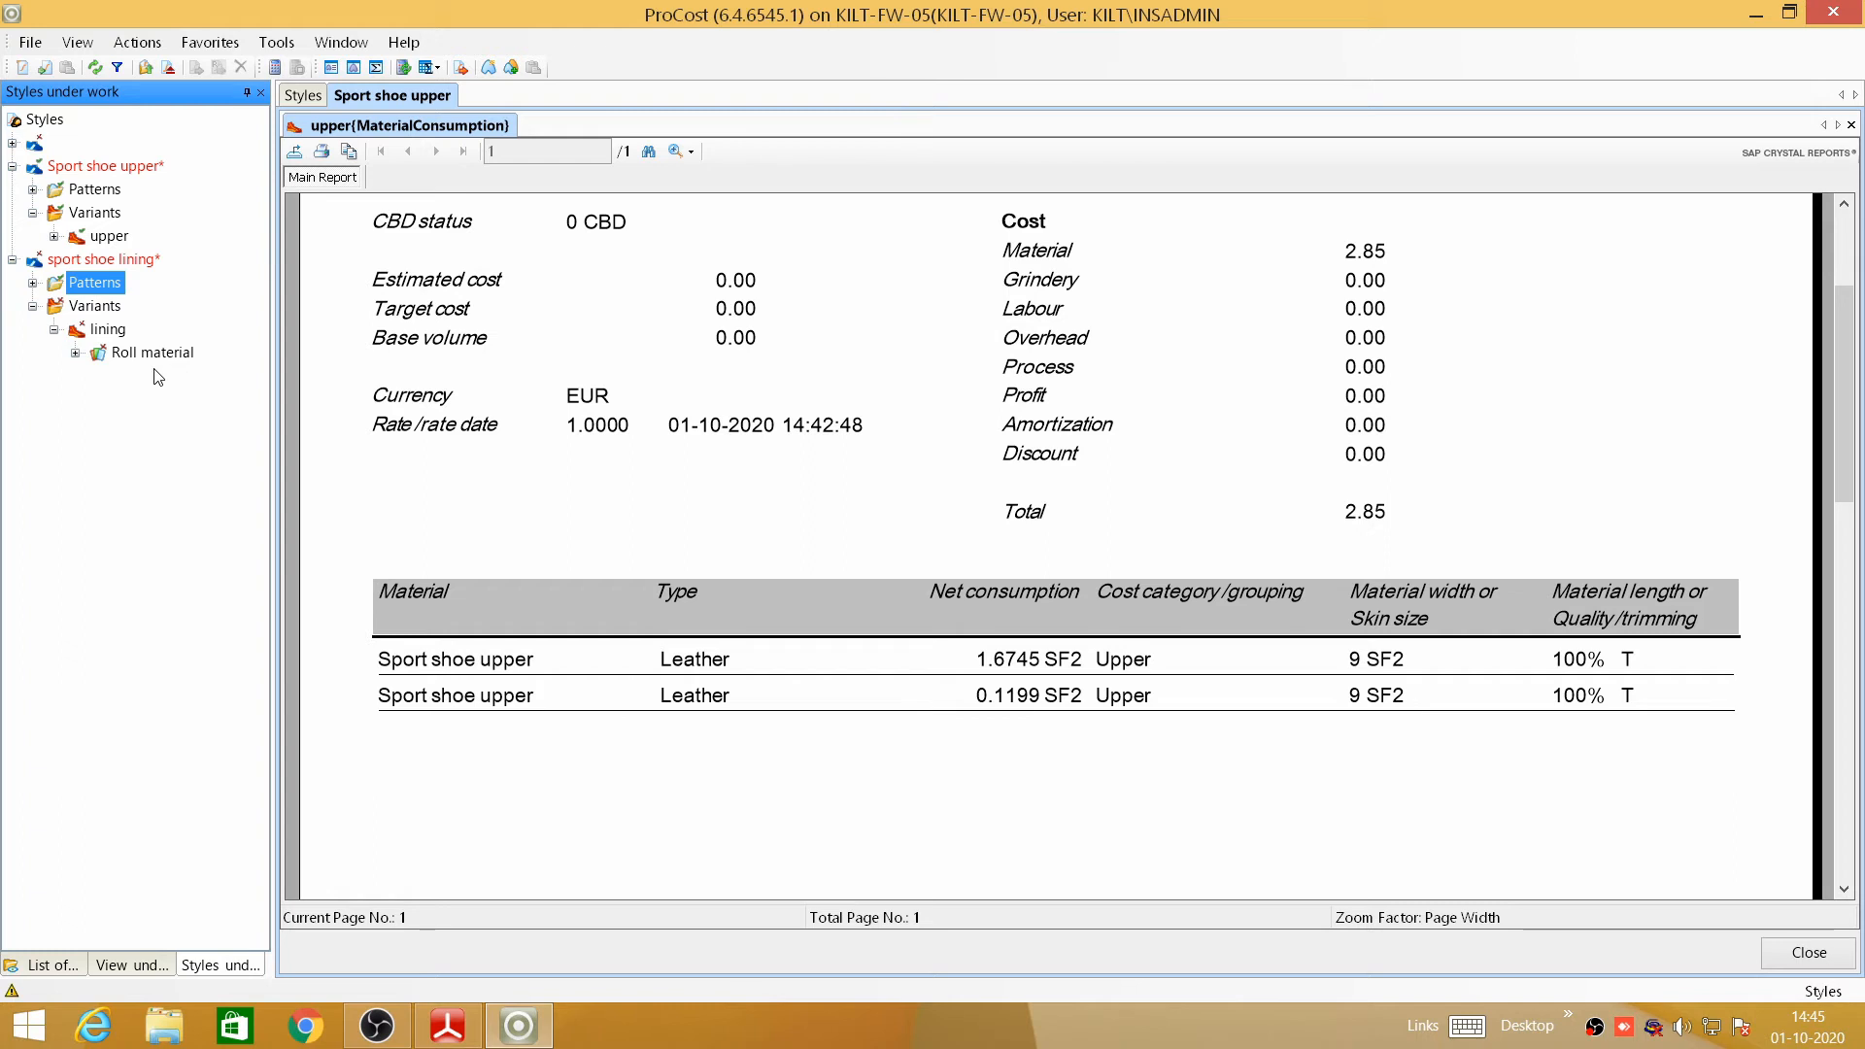
- Open the counter pattern of the sport shoe lining and set its calculation method to TXL
{"action": "left_click", "coordinate": [32, 283]}
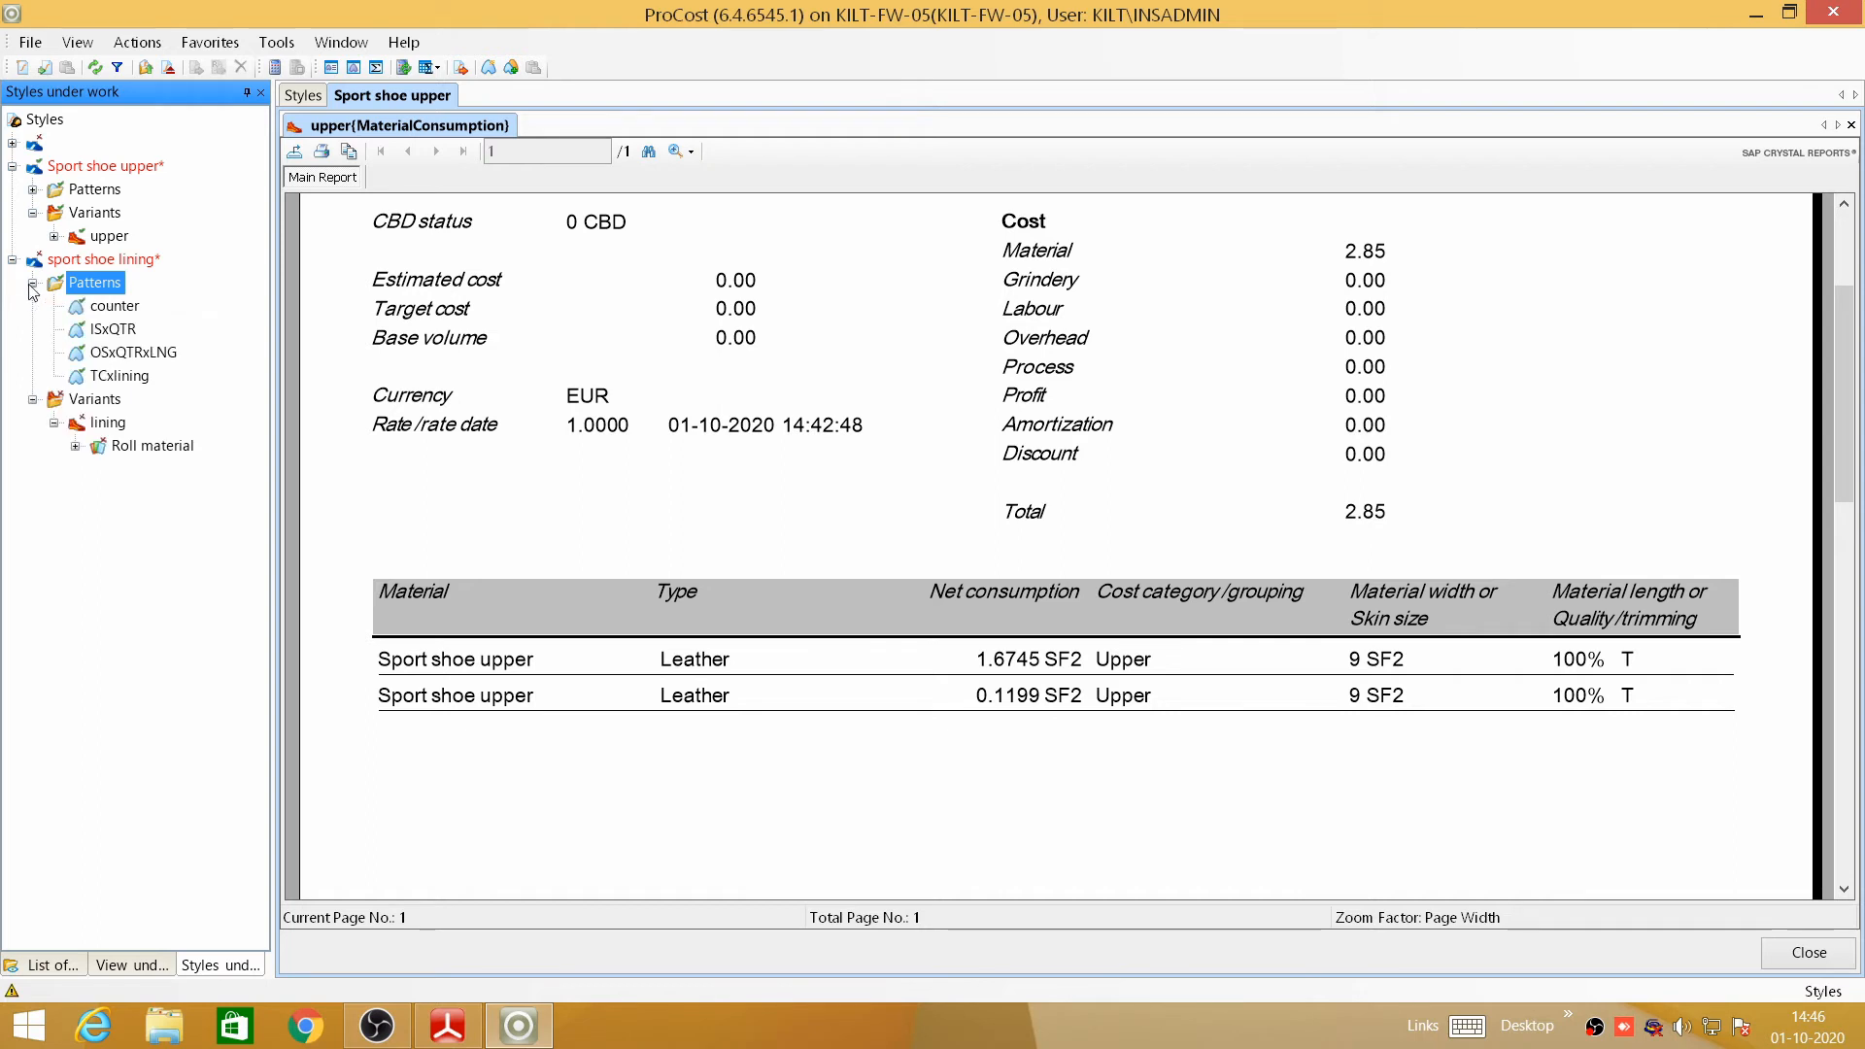
{"action": "double_click", "coordinate": [120, 313]}
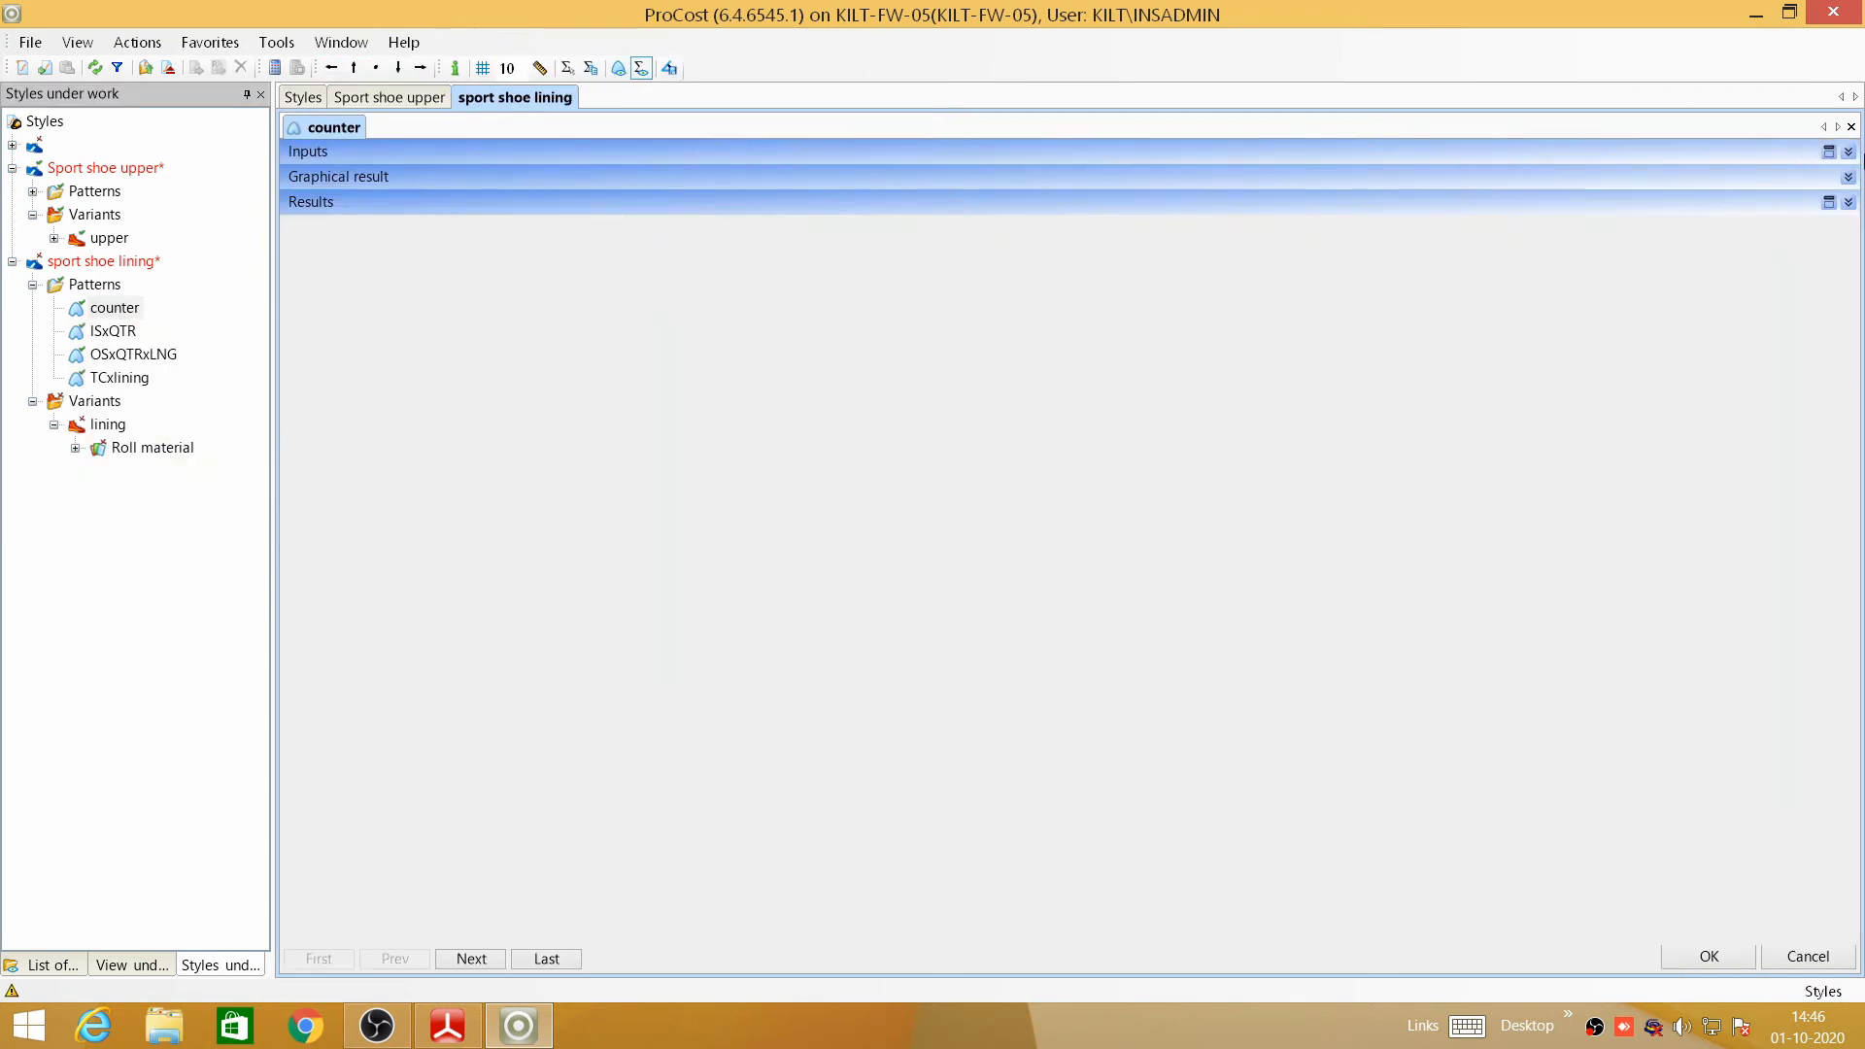
{"action": "left_click", "coordinate": [1848, 153]}
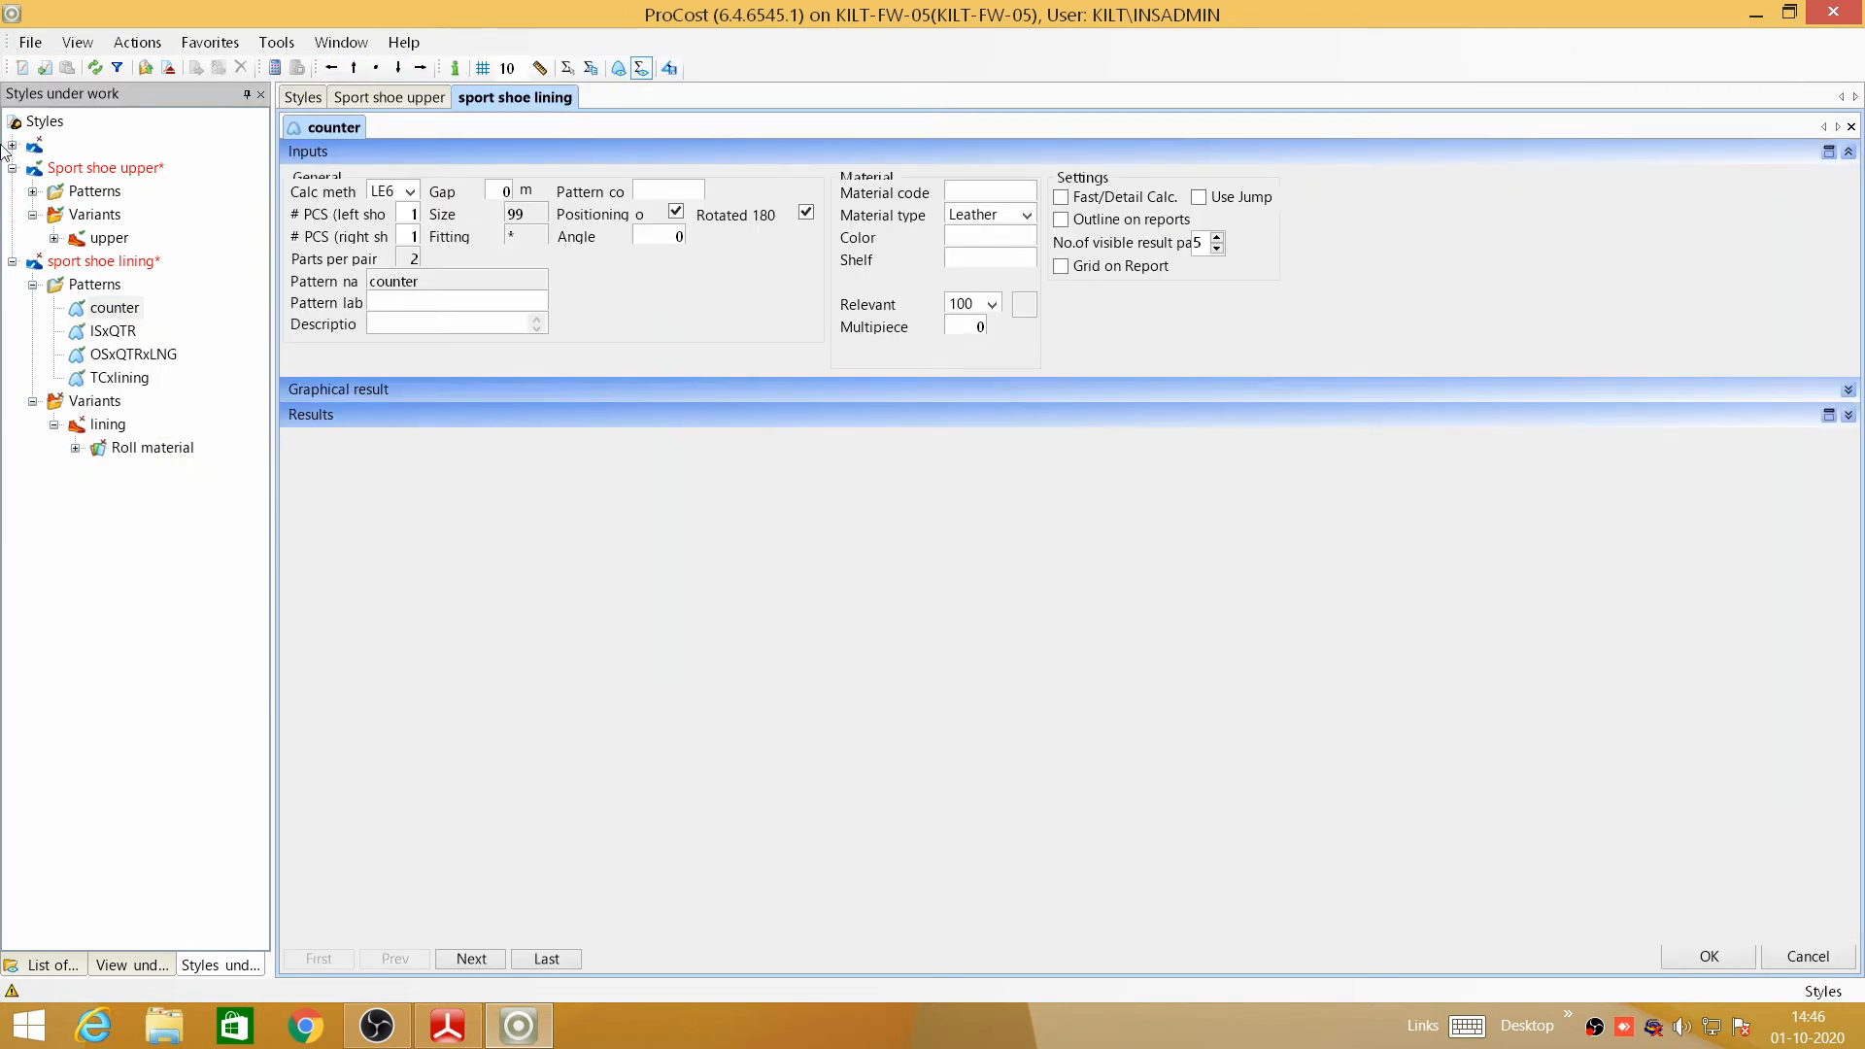
{"action": "left_click", "coordinate": [409, 191]}
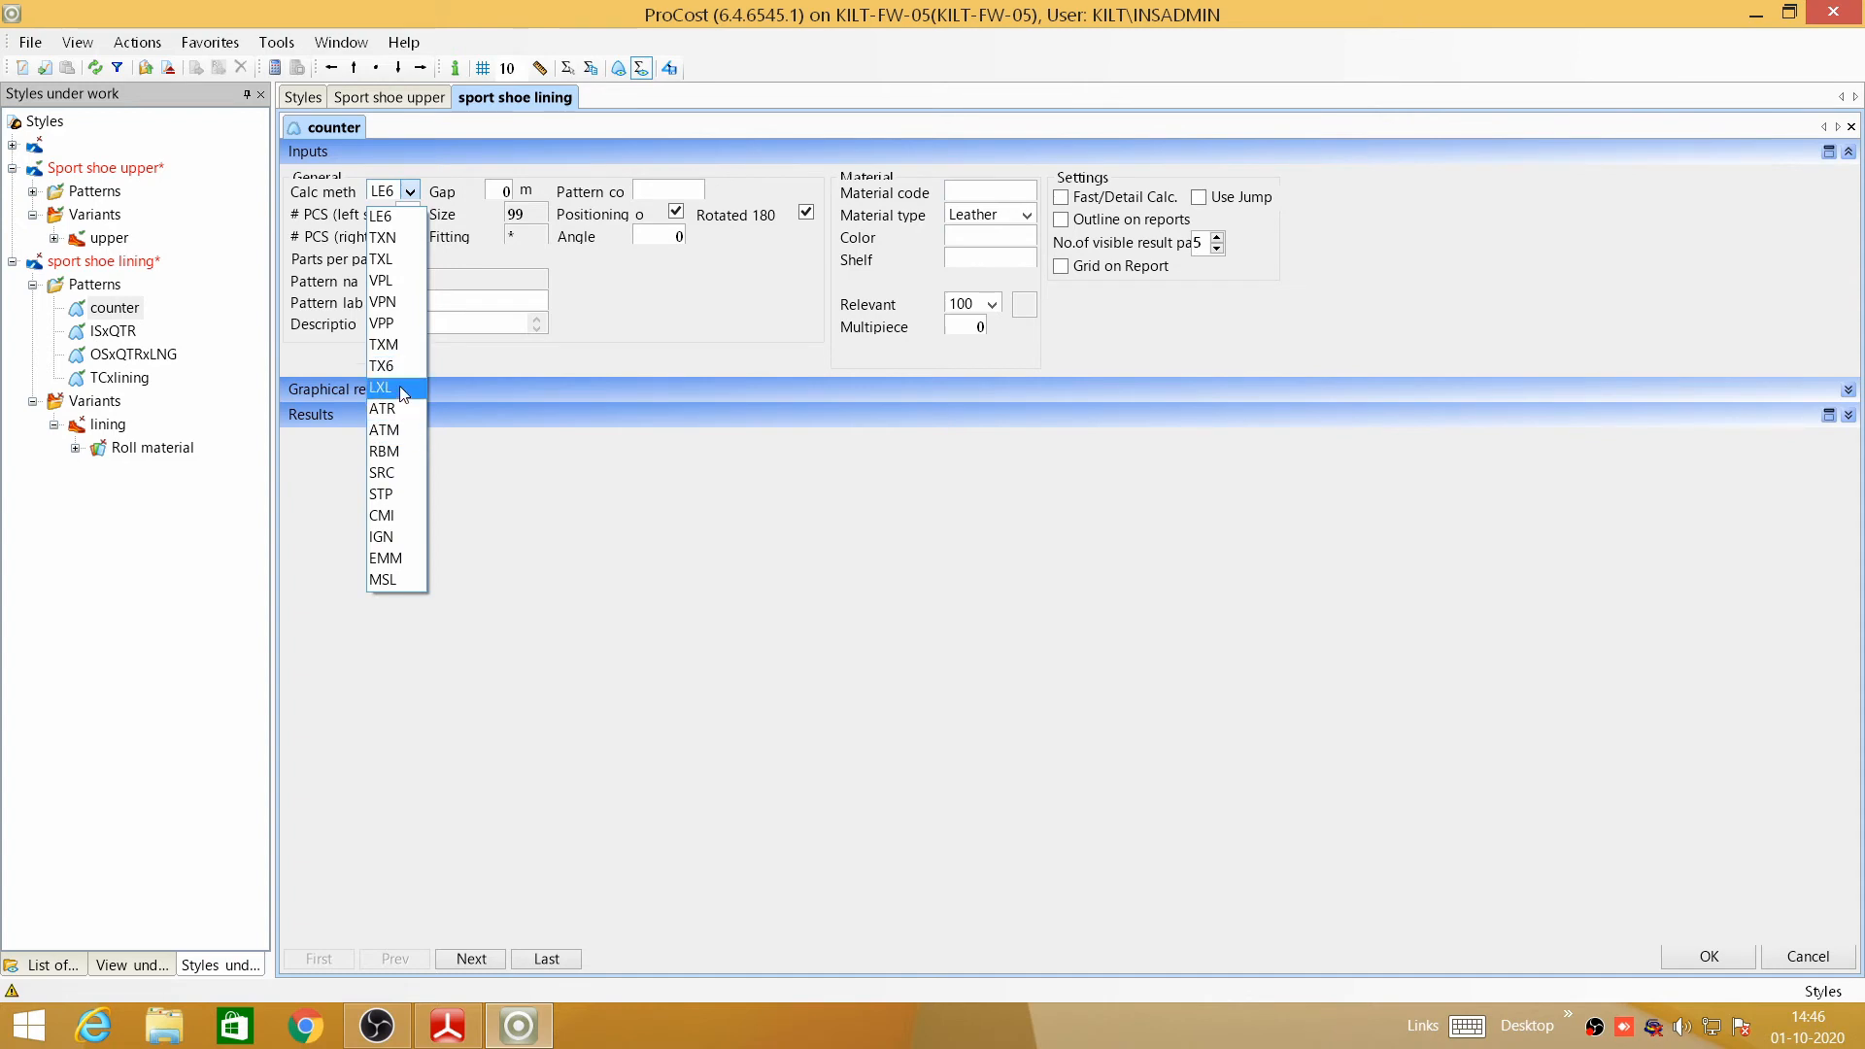
{"action": "left_click", "coordinate": [390, 261]}
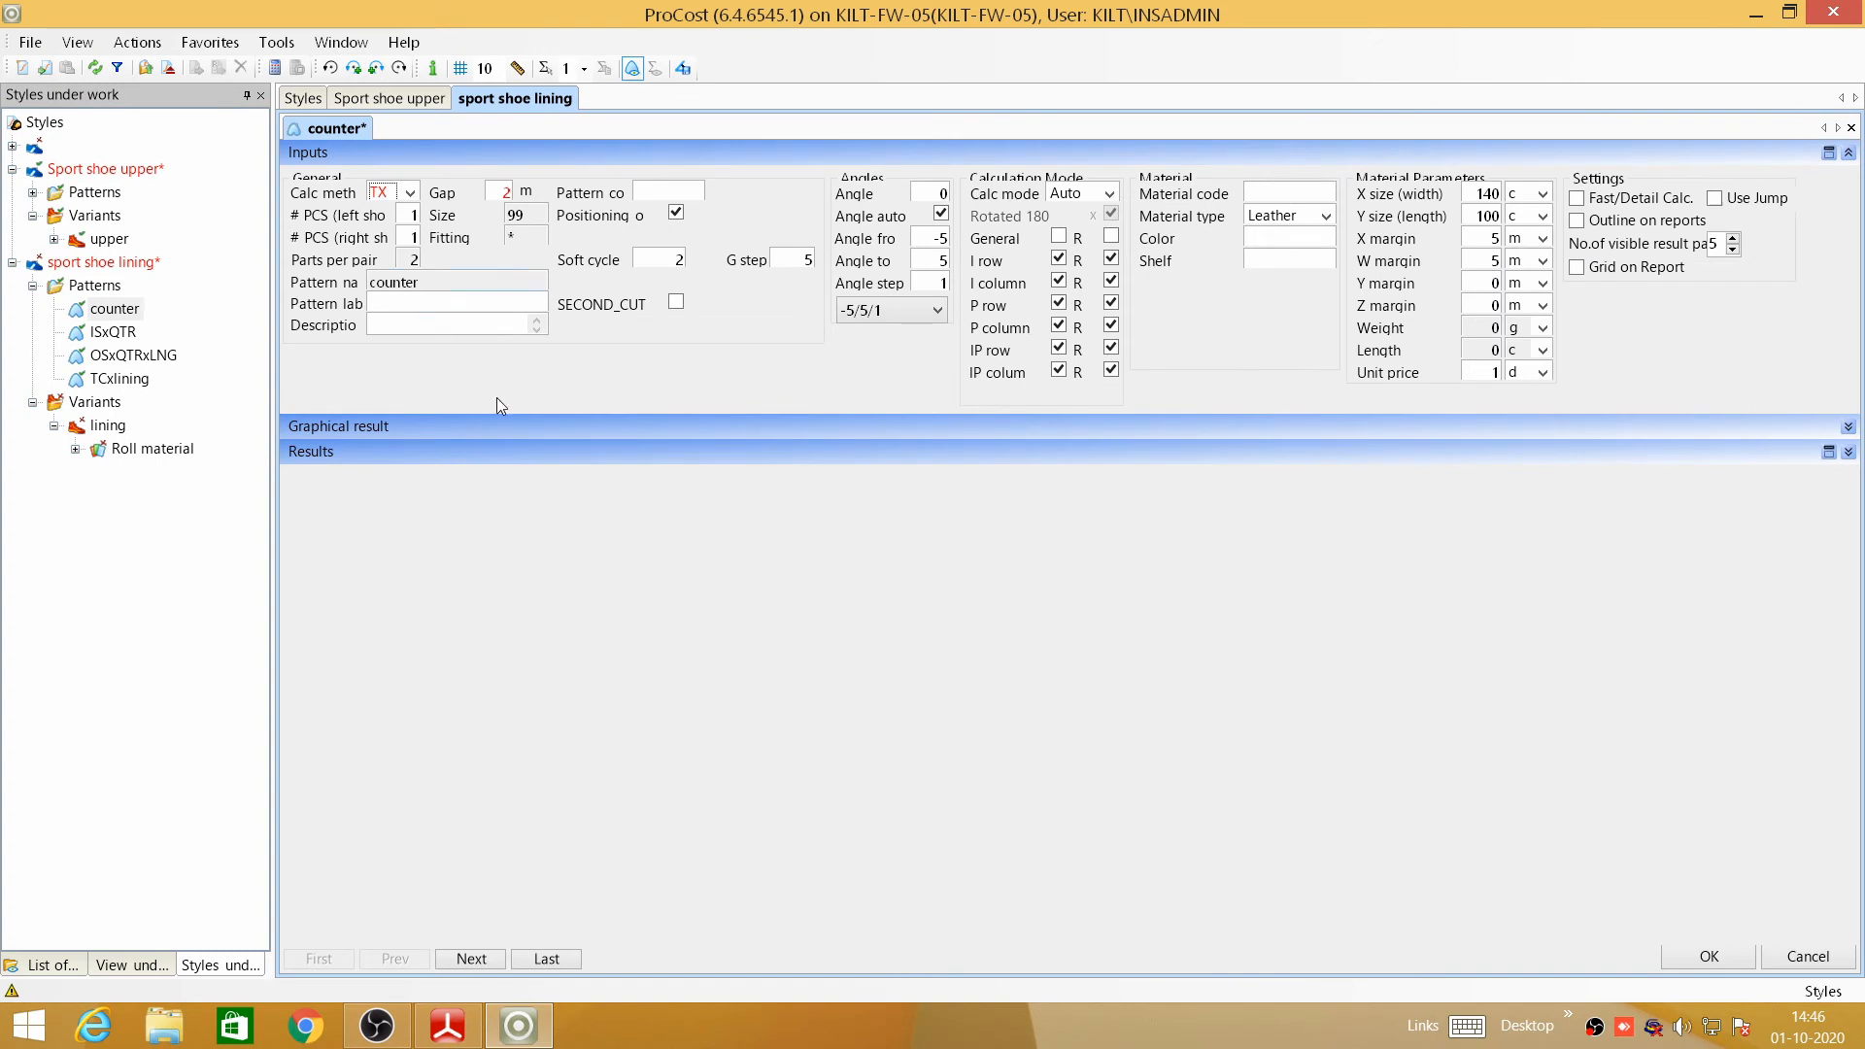
- Show the counter pattern's graphical result on a grid and rotate the pattern 180 degrees so its arc points down
{"action": "left_click", "coordinate": [1848, 427]}
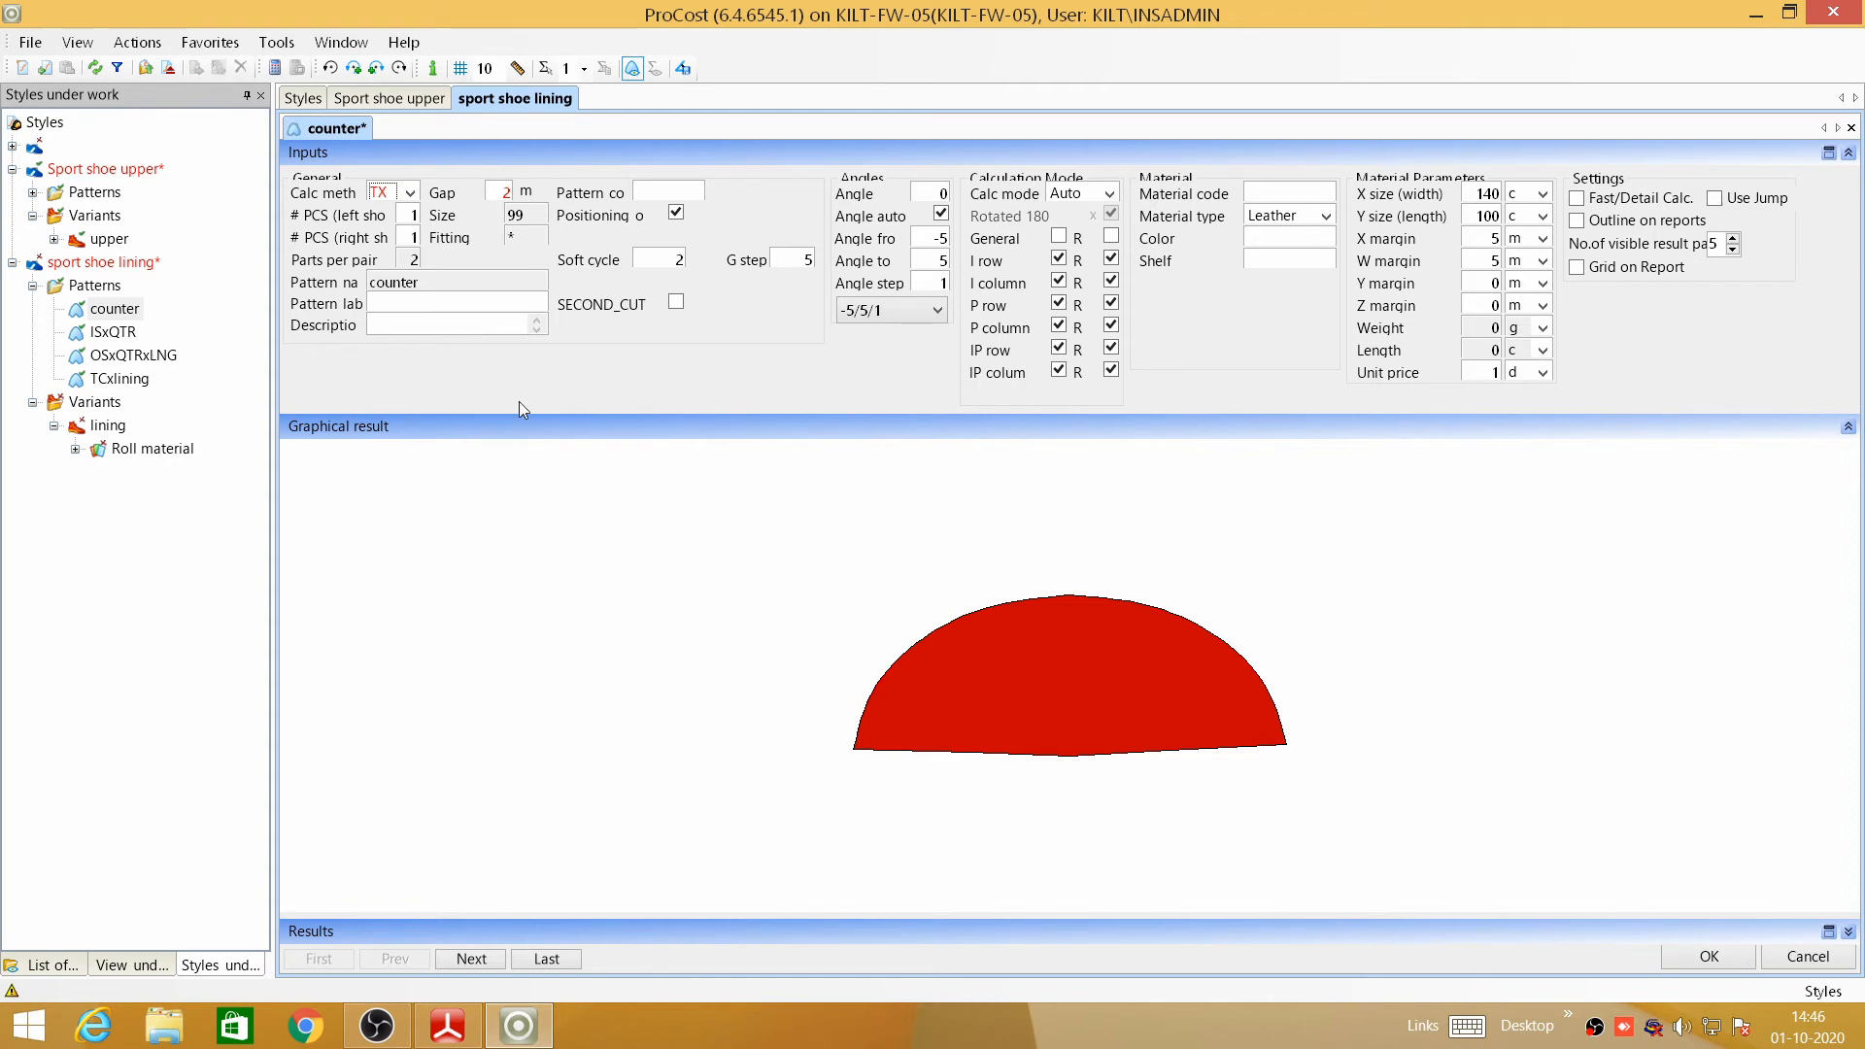
{"action": "left_click", "coordinate": [460, 68]}
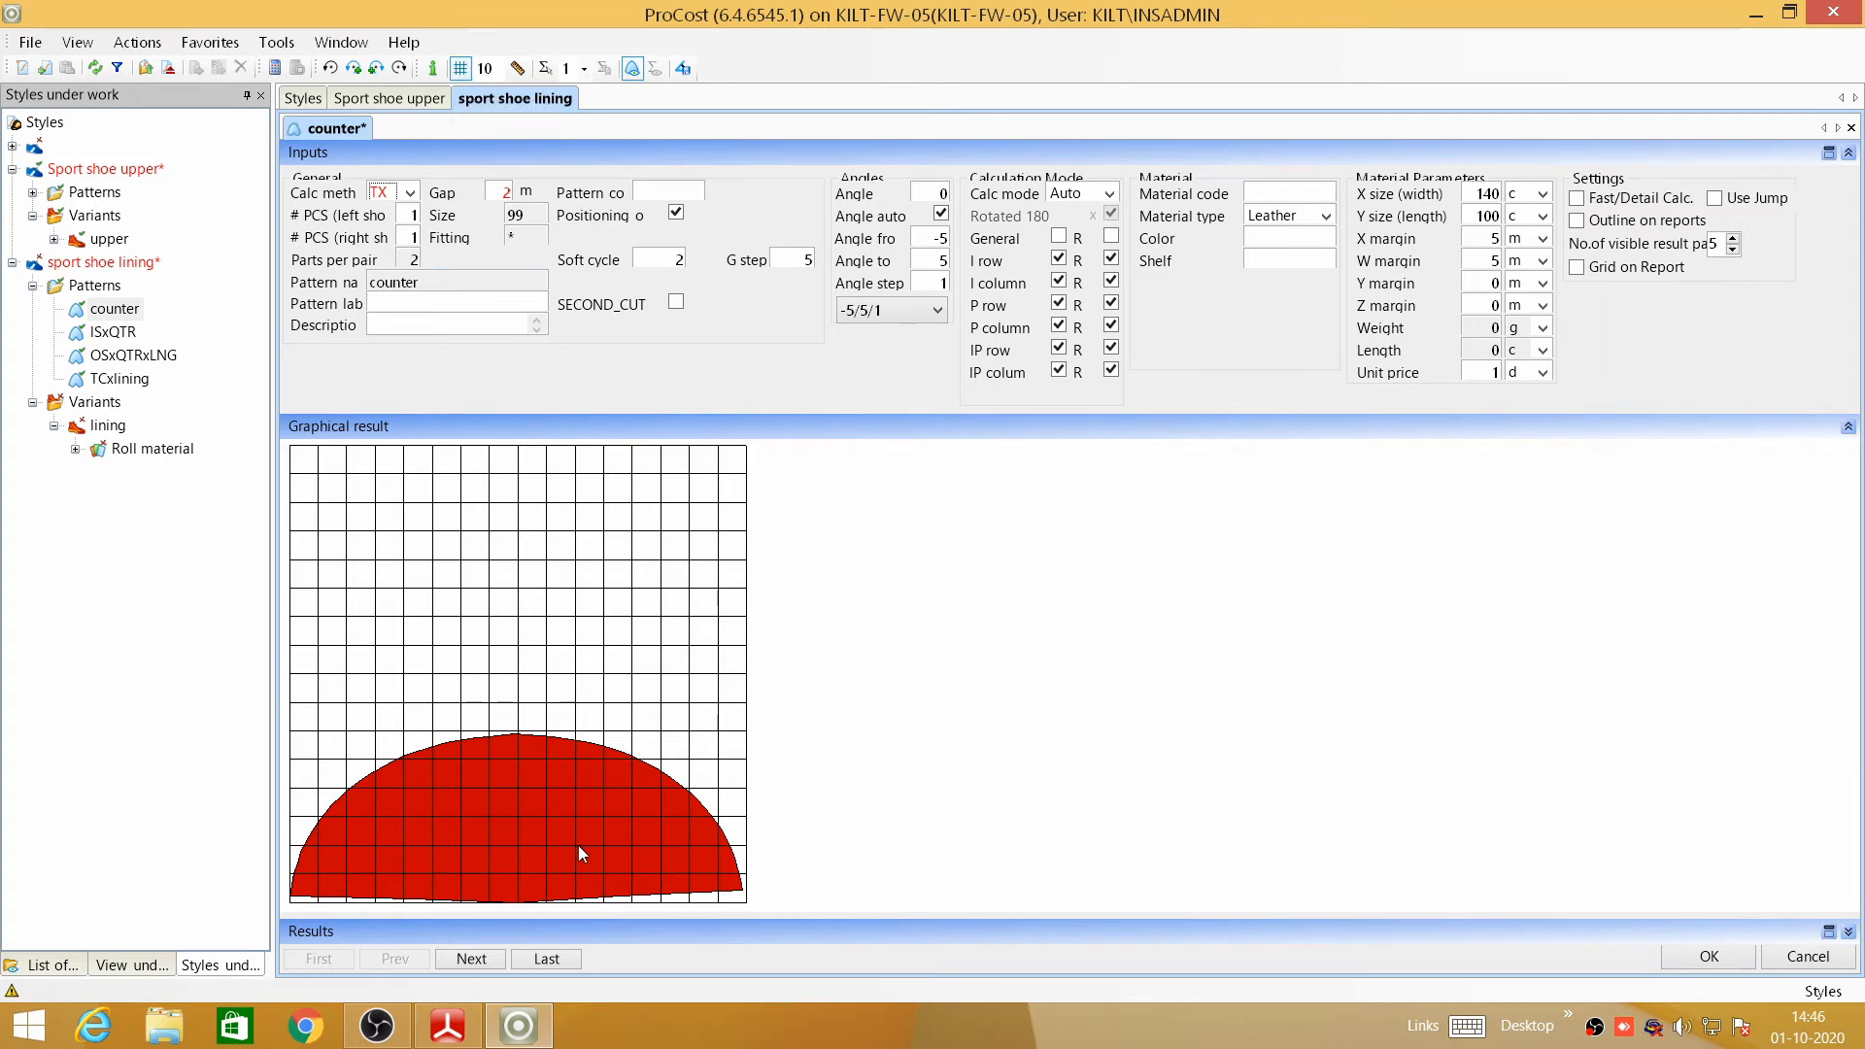
{"action": "left_click_drag", "start_coordinate": [495, 740], "coordinate": [459, 688]}
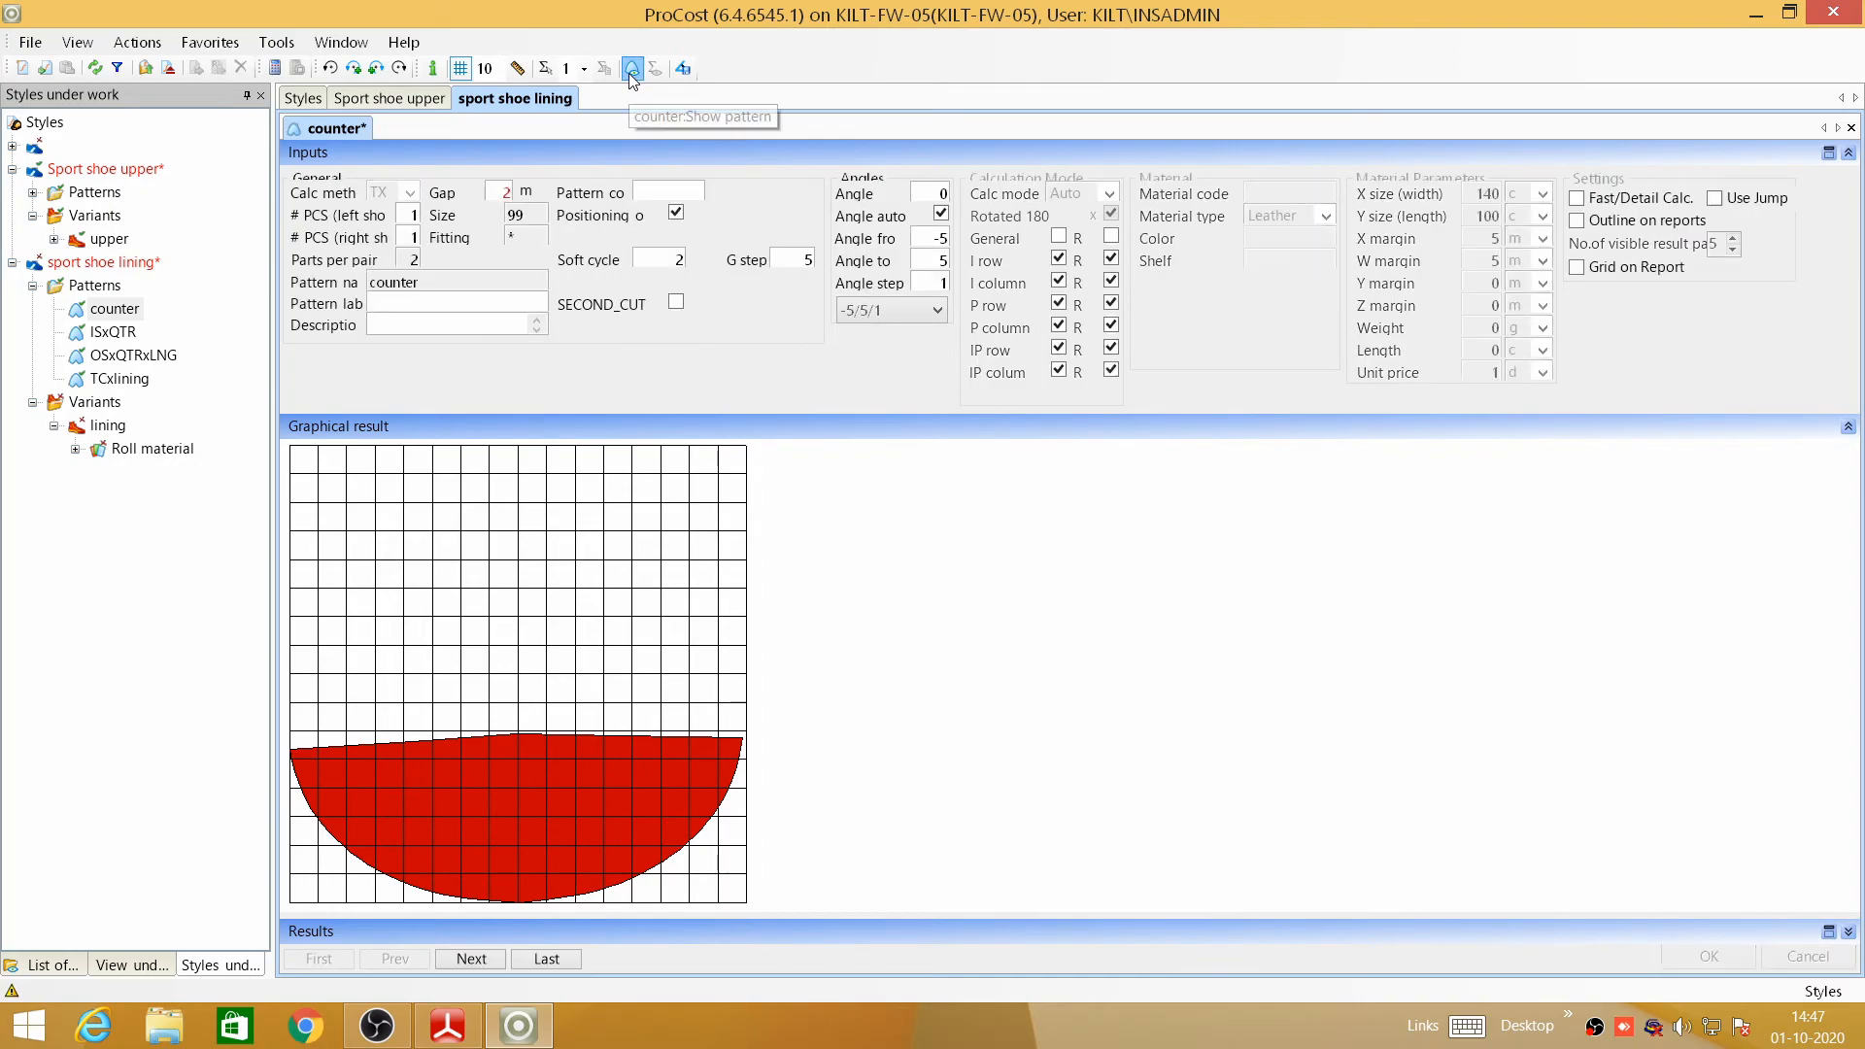
- Calculate the counter pattern and save its changes while moving on to the ISxQTR pattern
{"action": "left_click", "coordinate": [279, 70]}
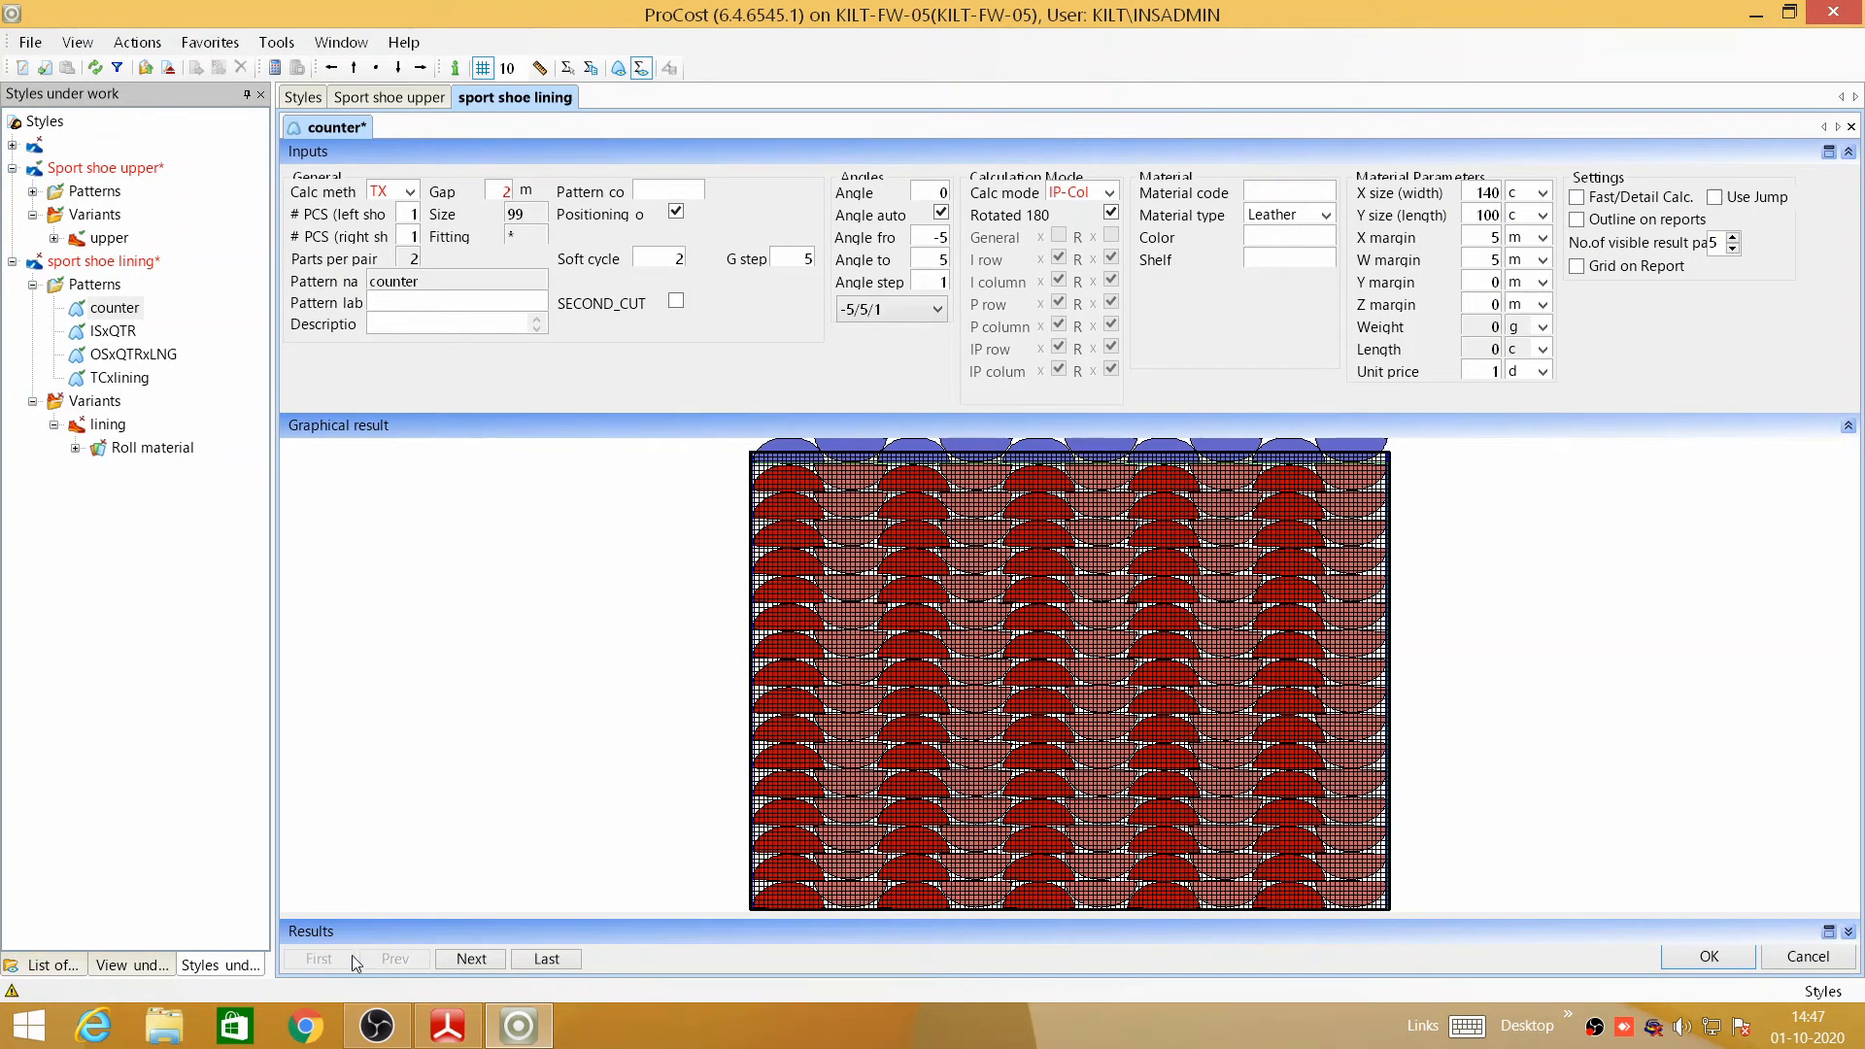
{"action": "left_click", "coordinate": [475, 966]}
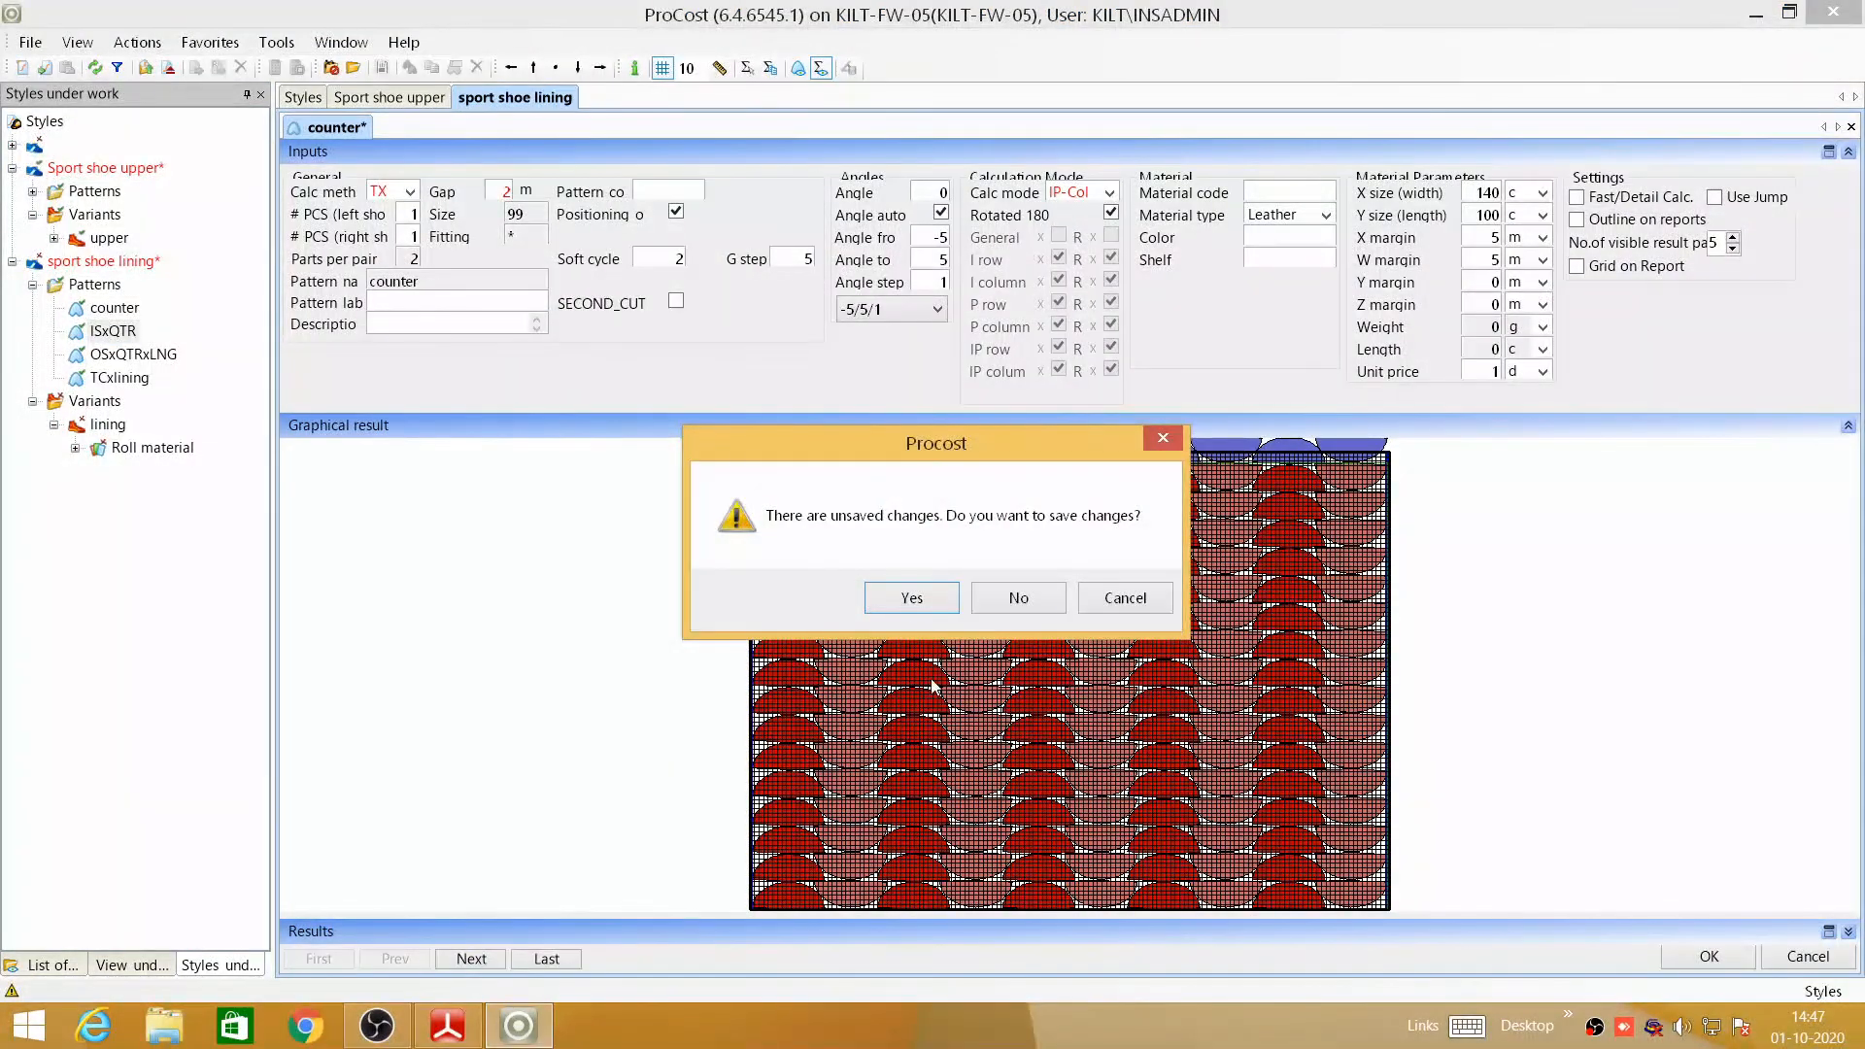
{"action": "left_click", "coordinate": [907, 603]}
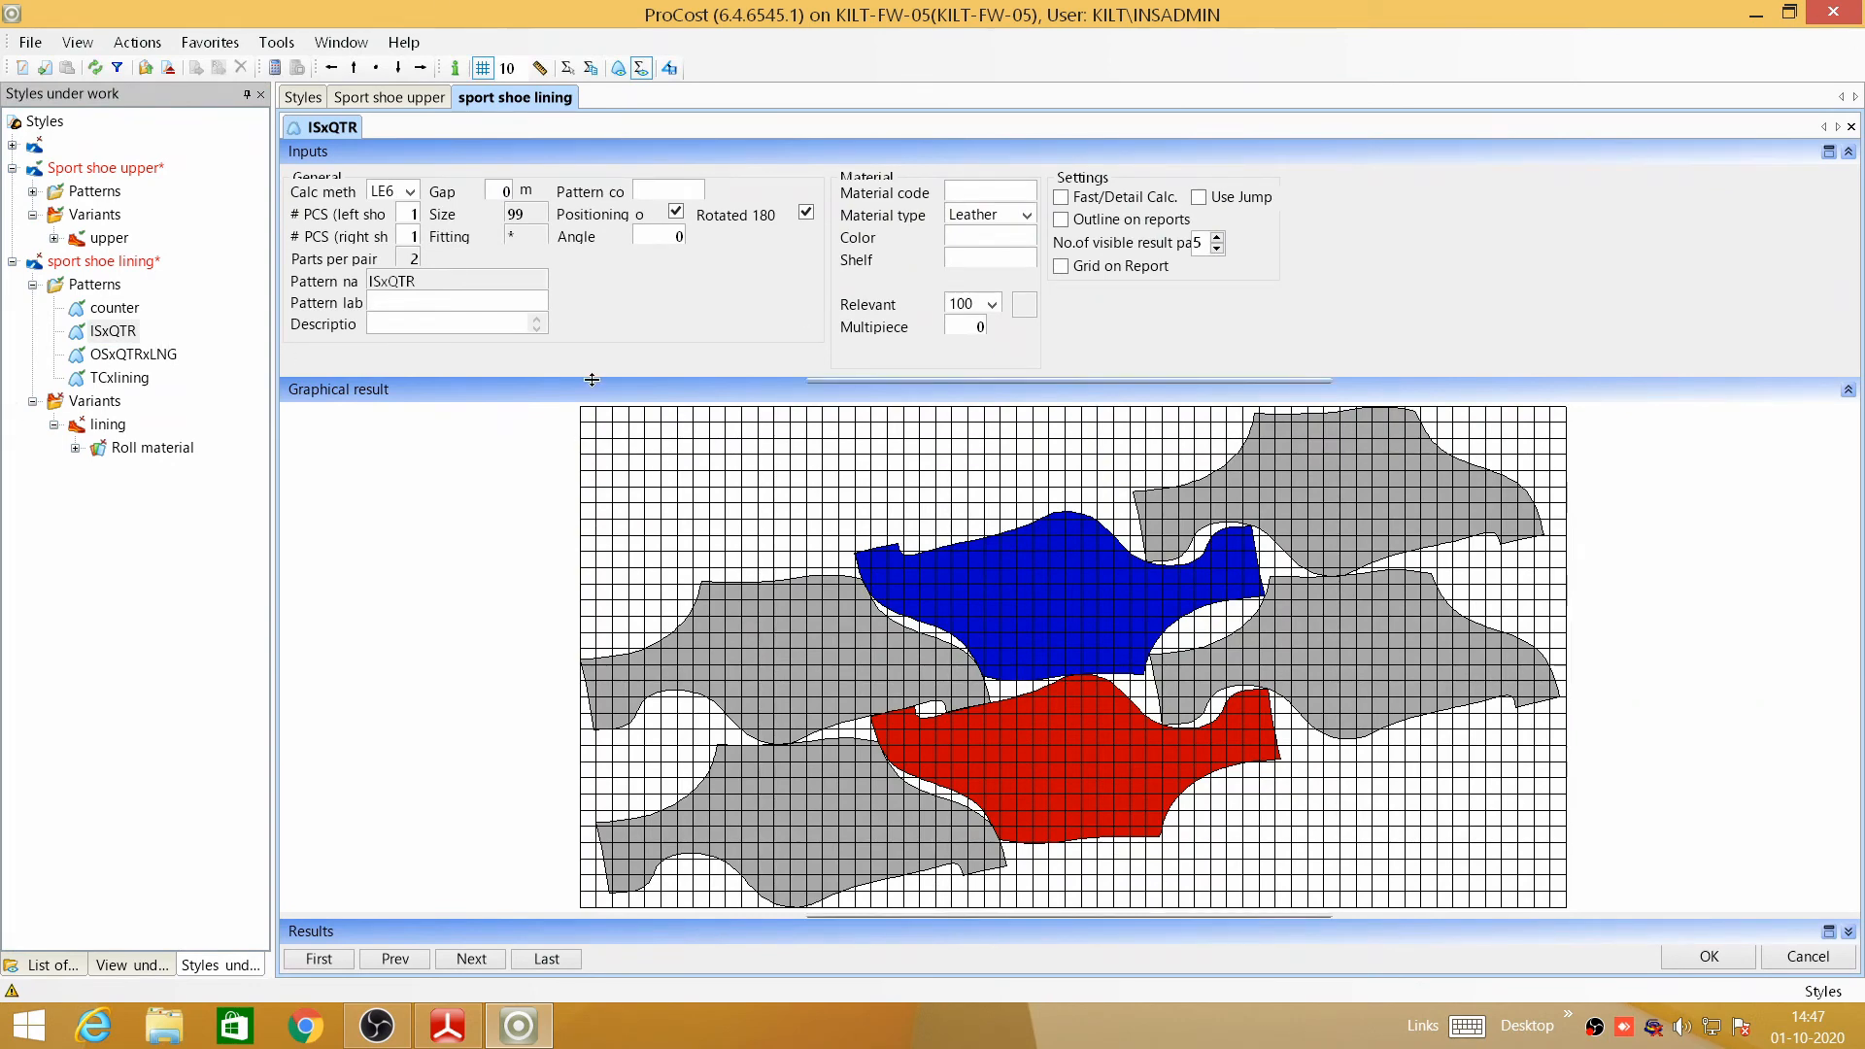
- Hide the grid, calculate the ISxQTR pattern with its current method and save it while moving on to OSxQTRxLNG
{"action": "left_click", "coordinate": [481, 69]}
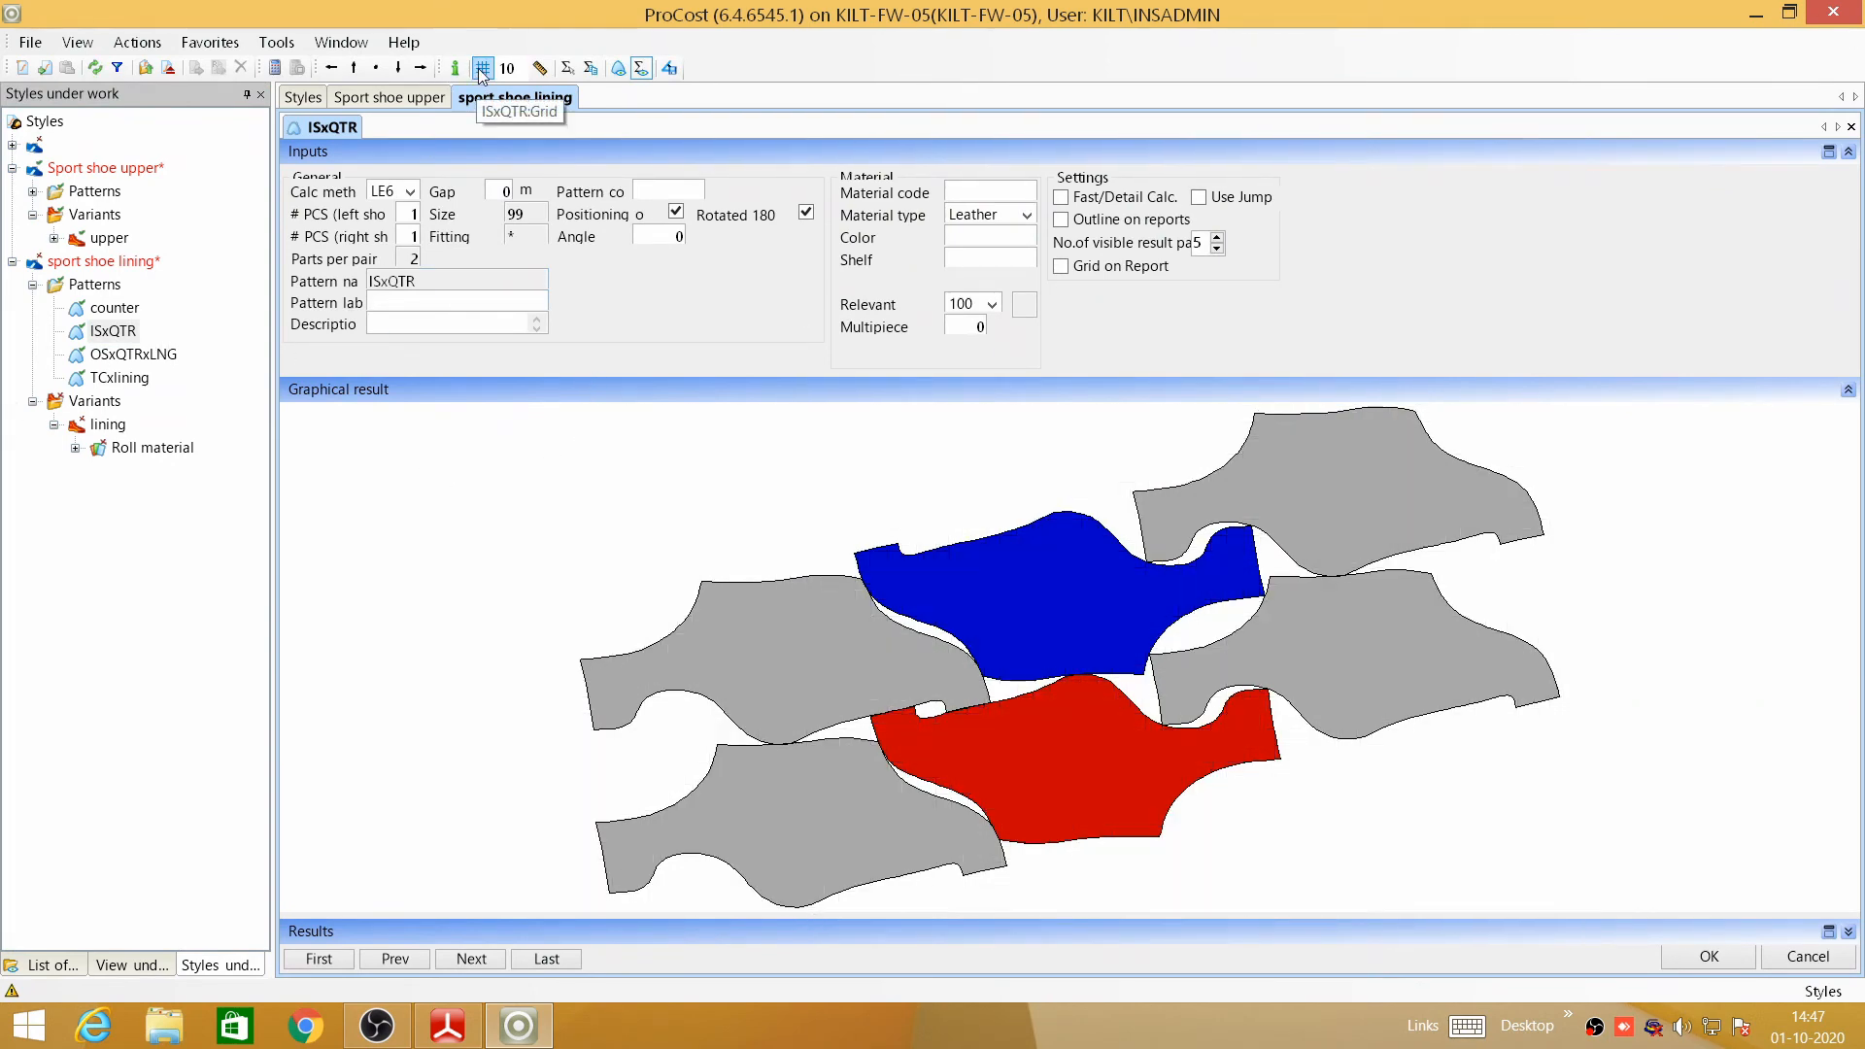
{"action": "left_click", "coordinate": [277, 69]}
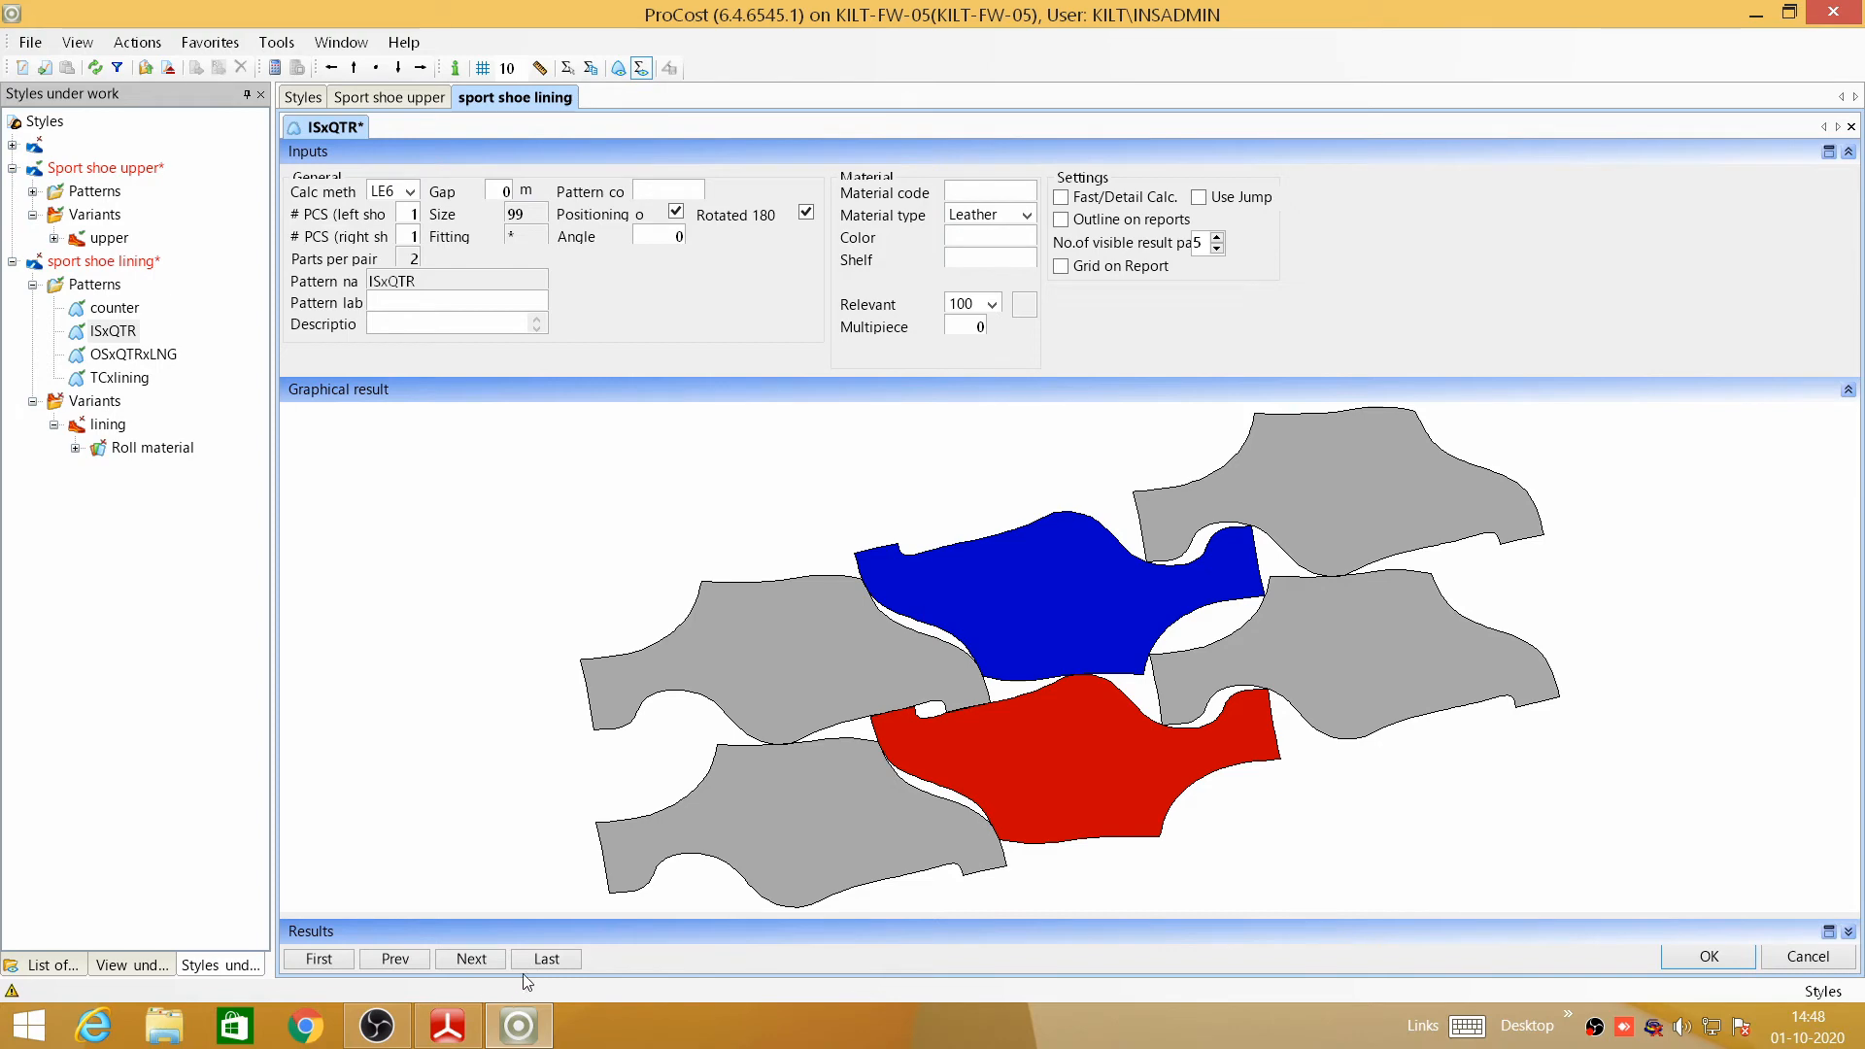
{"action": "left_click", "coordinate": [472, 961]}
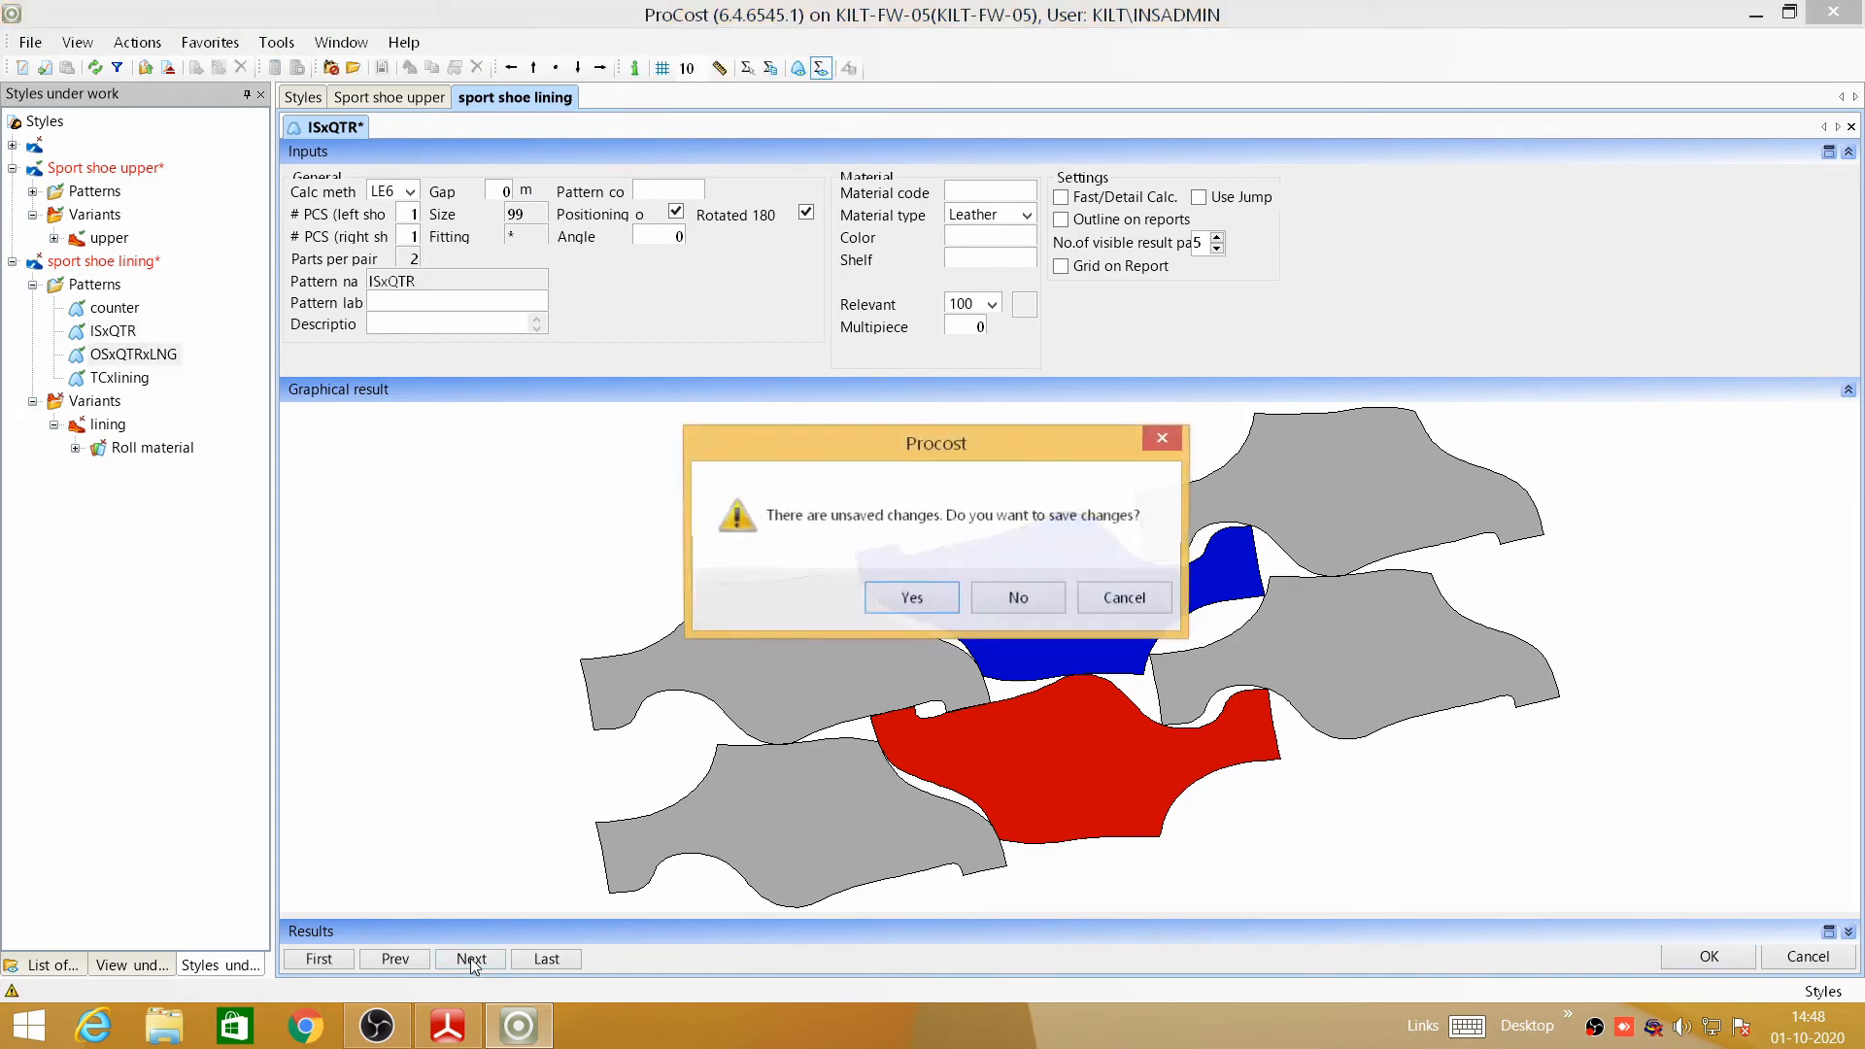
{"action": "left_click", "coordinate": [913, 598]}
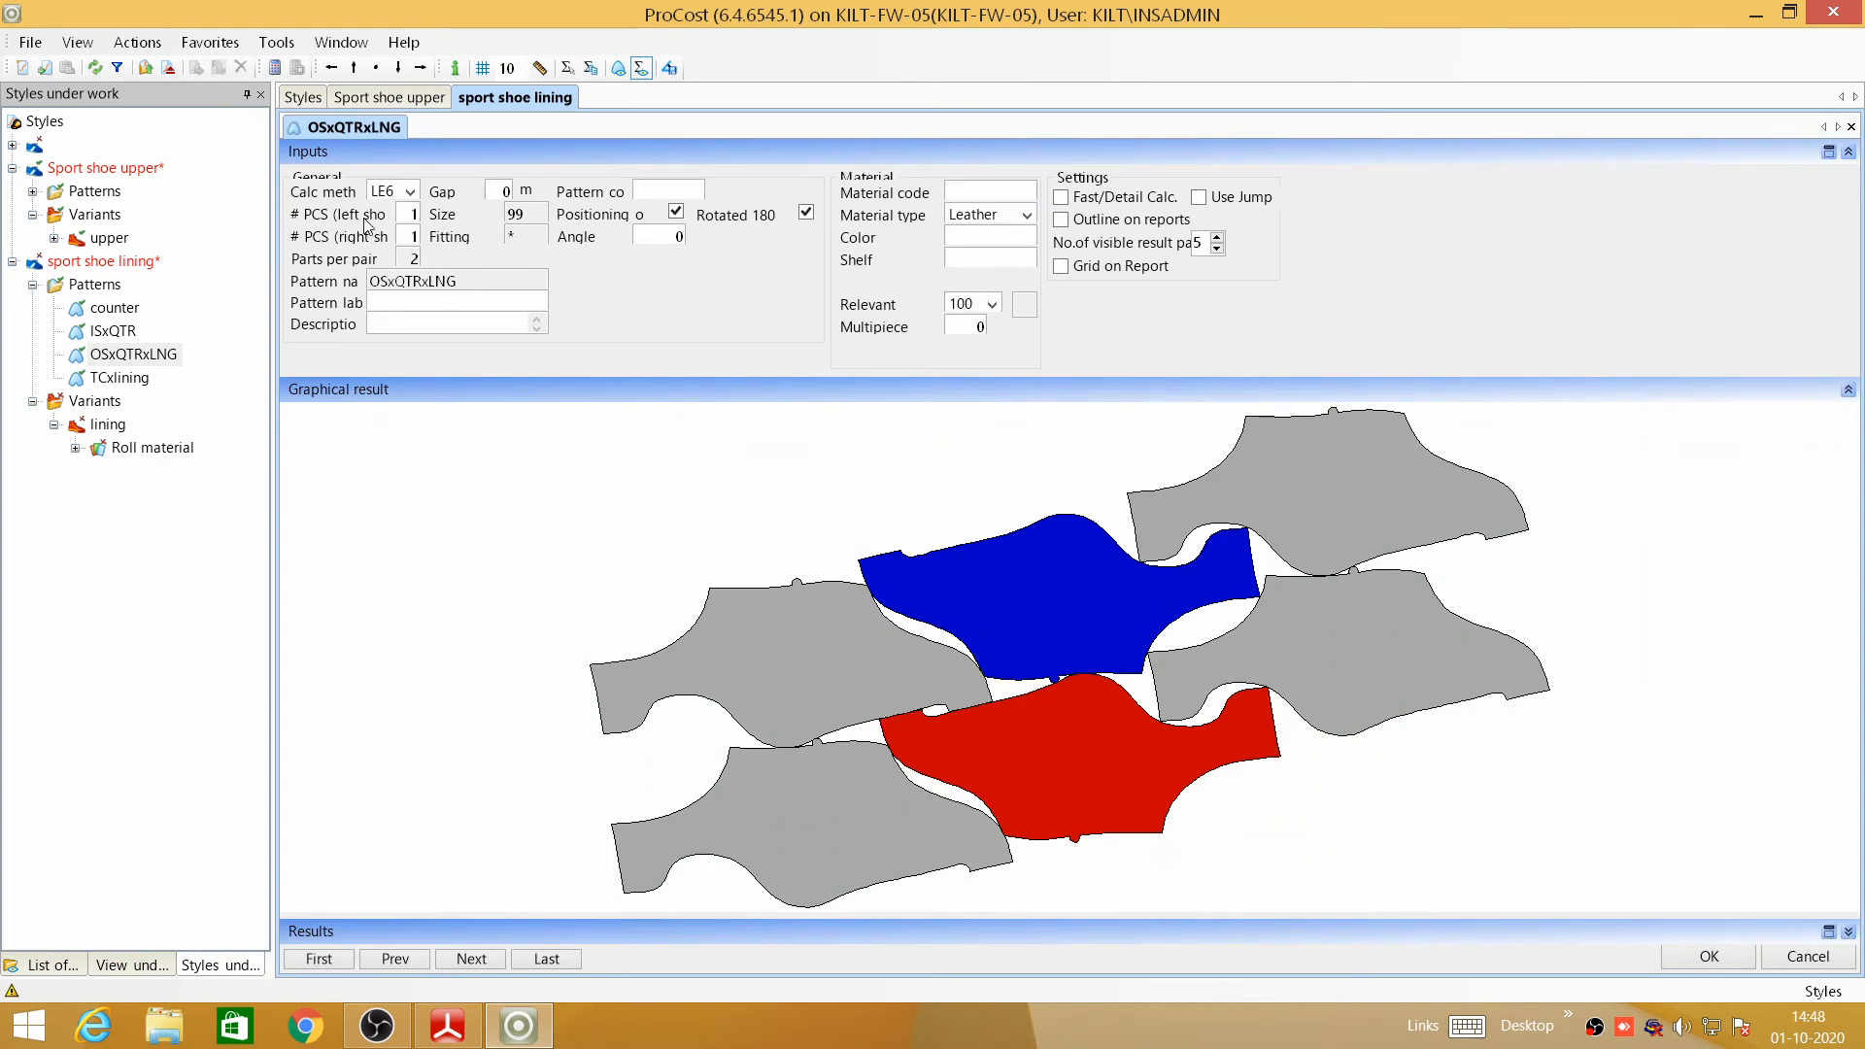
- Set the OSxQTRxLNG pattern's calculation method to TXL and show the pattern on a grid
{"action": "left_click", "coordinate": [410, 194]}
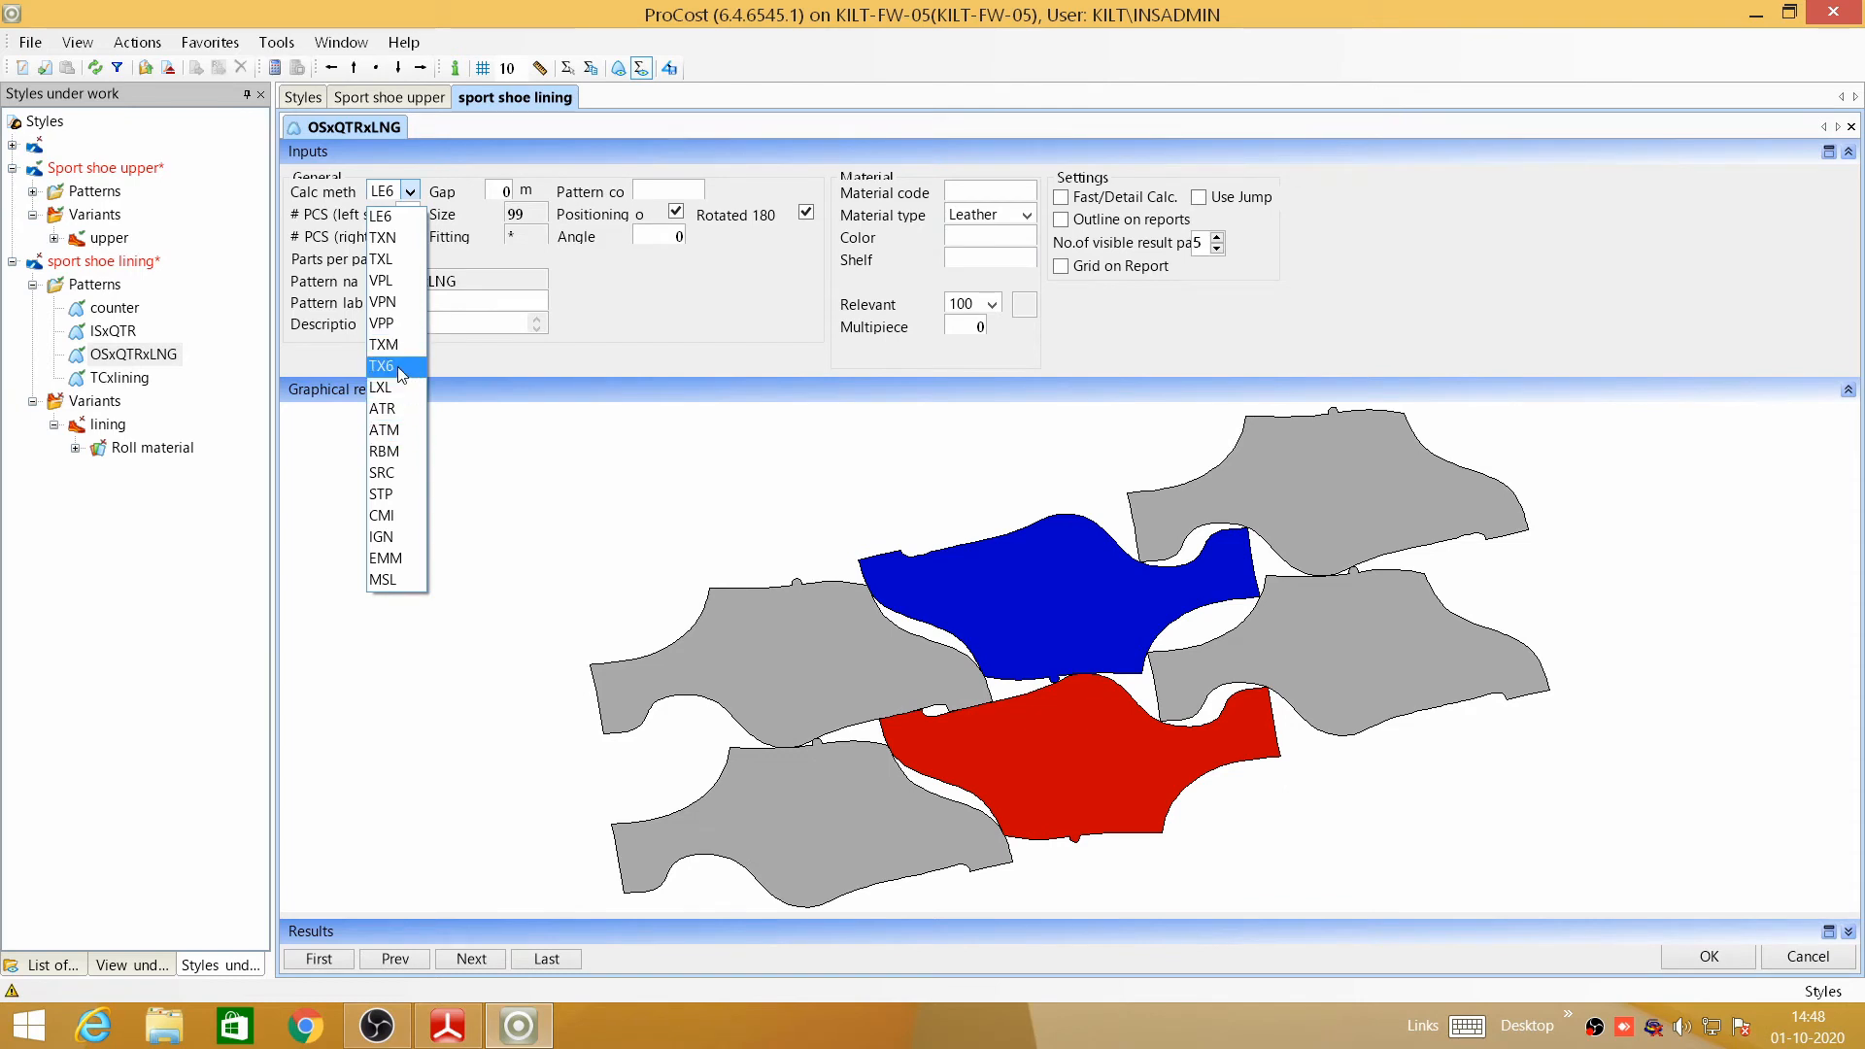
{"action": "left_click", "coordinate": [412, 260]}
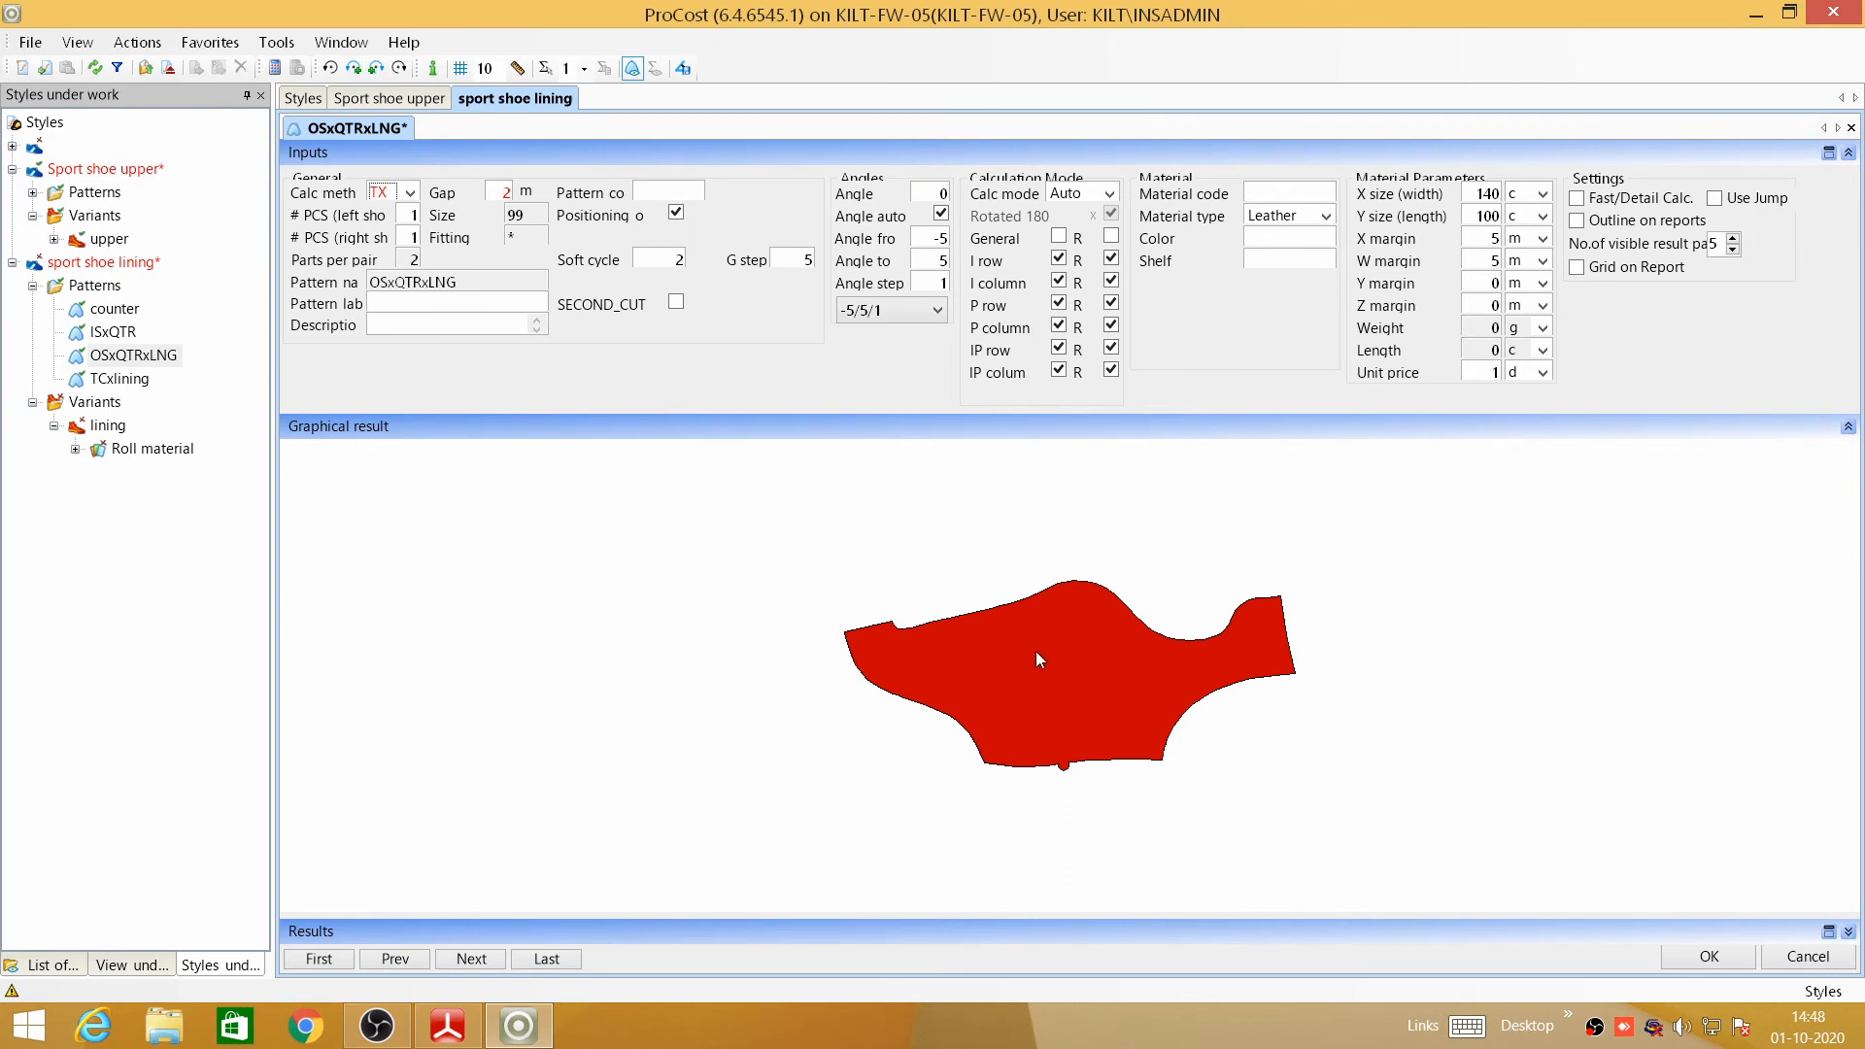
{"action": "left_click", "coordinate": [461, 67]}
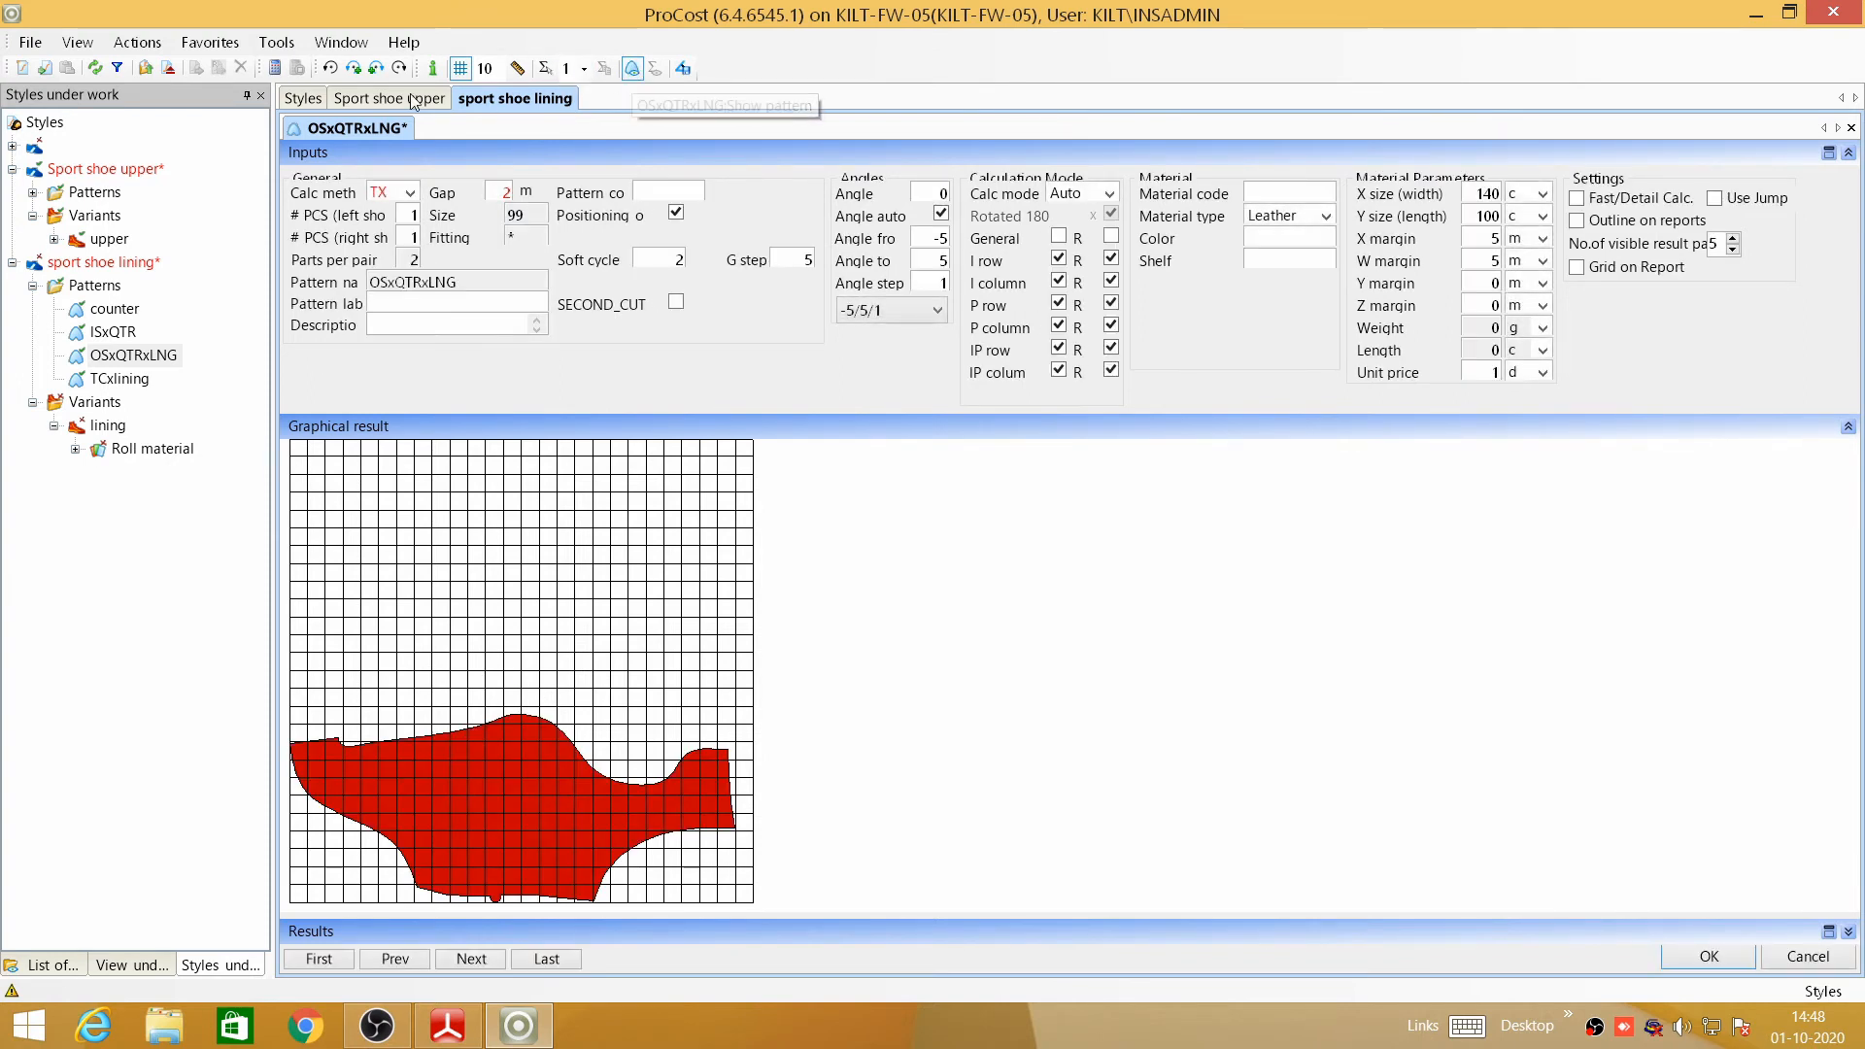
- Calculate the OSxQTRxLNG pattern and save its changes while moving on to TCxlining
{"action": "left_click", "coordinate": [275, 69]}
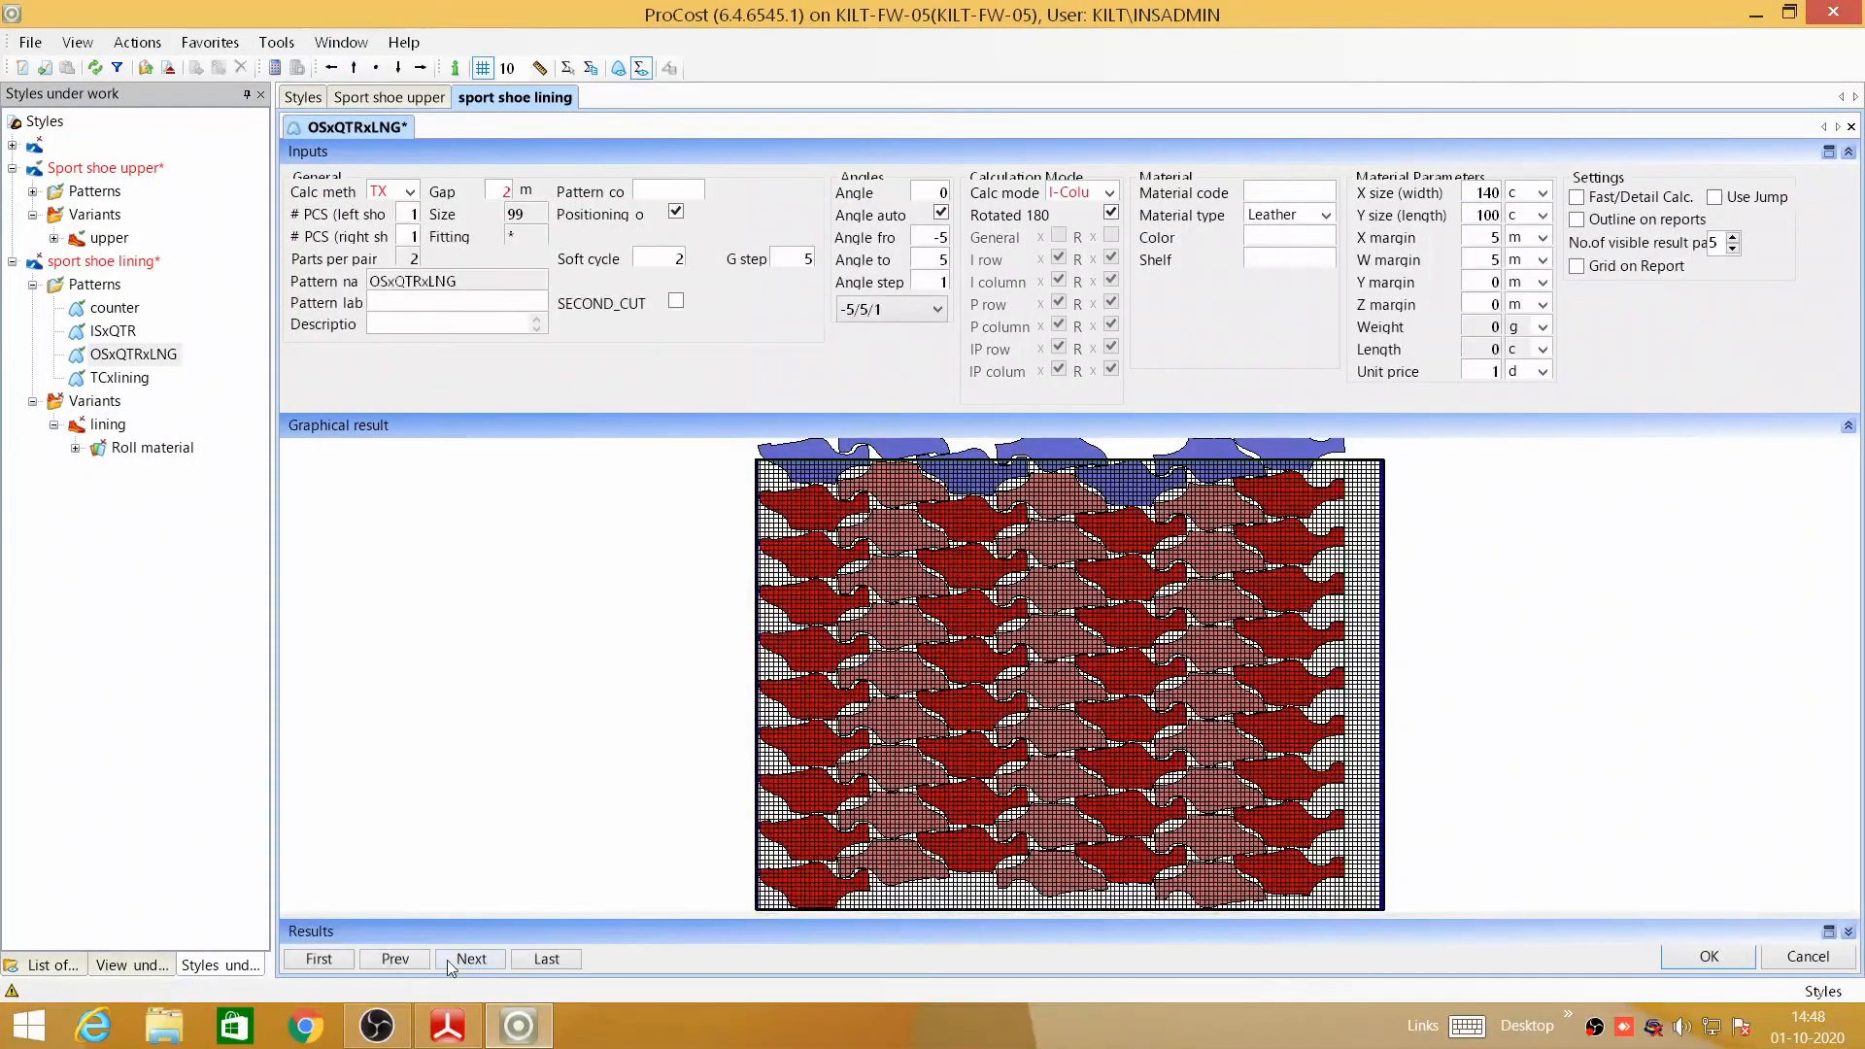
{"action": "left_click", "coordinate": [465, 962]}
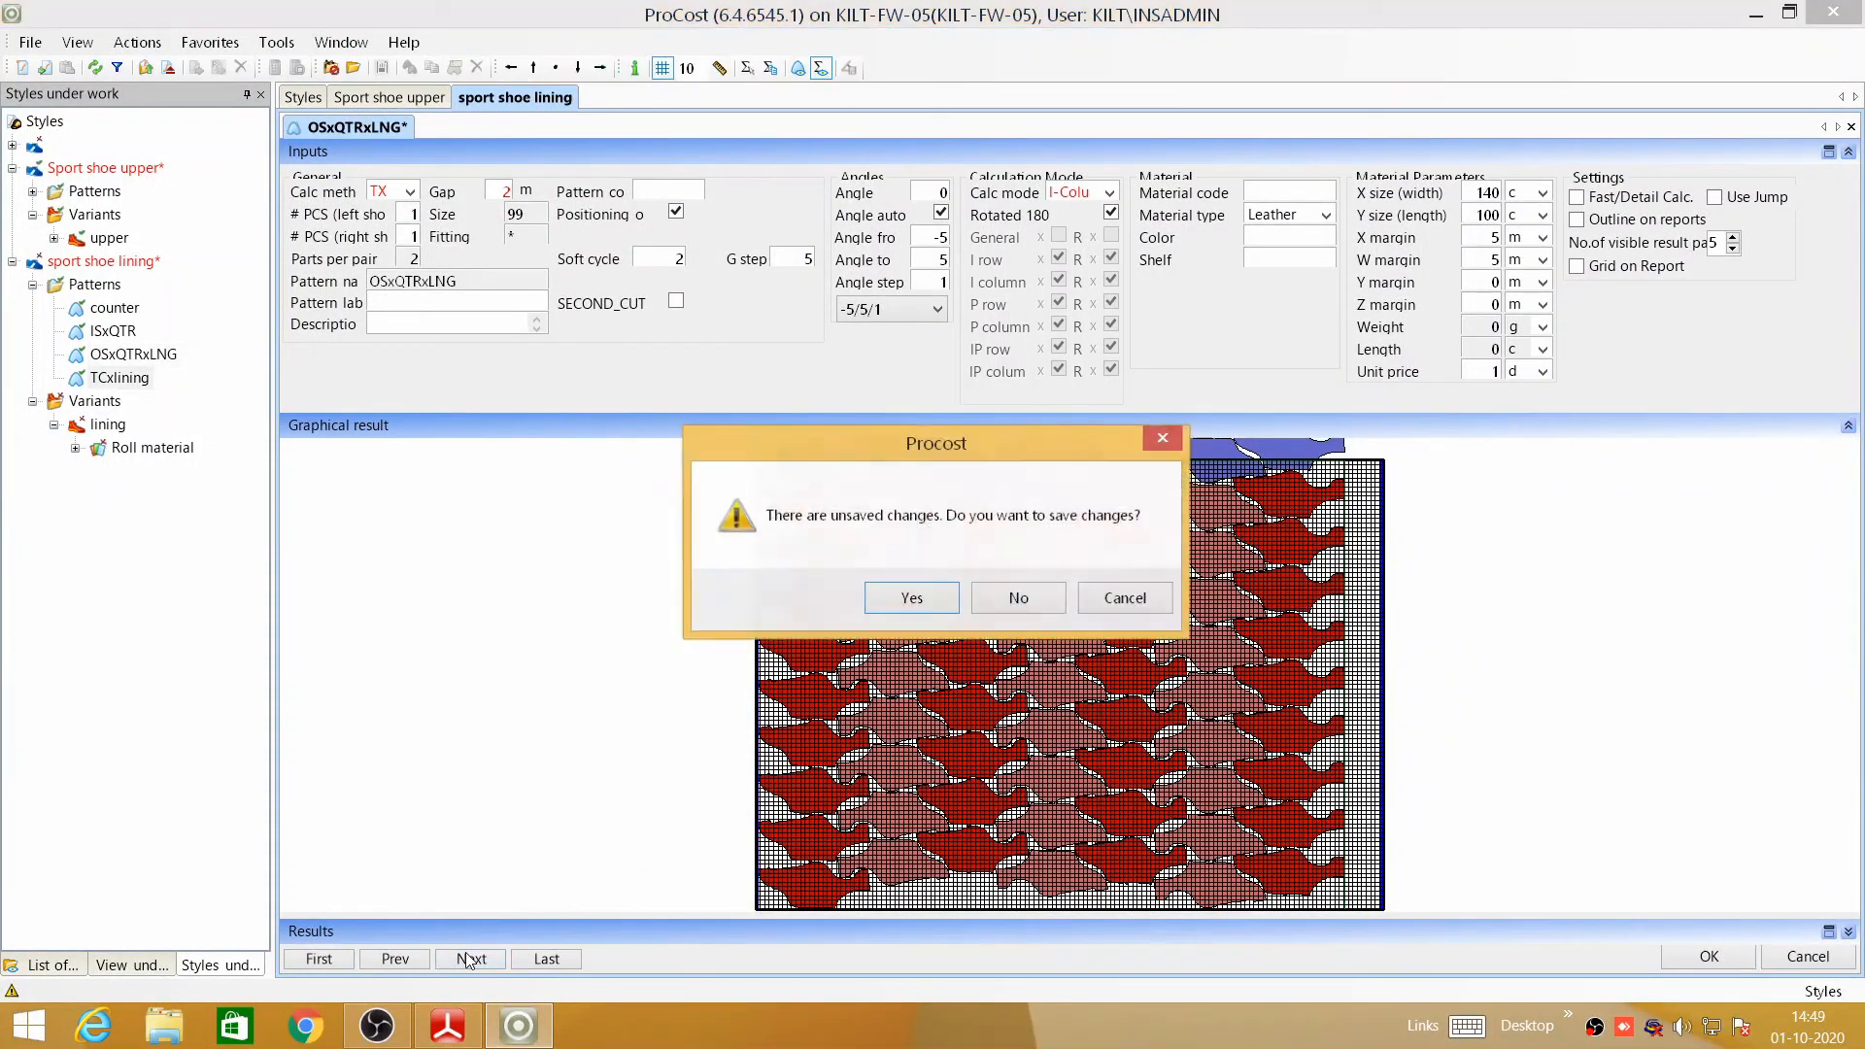
{"action": "left_click", "coordinate": [921, 604]}
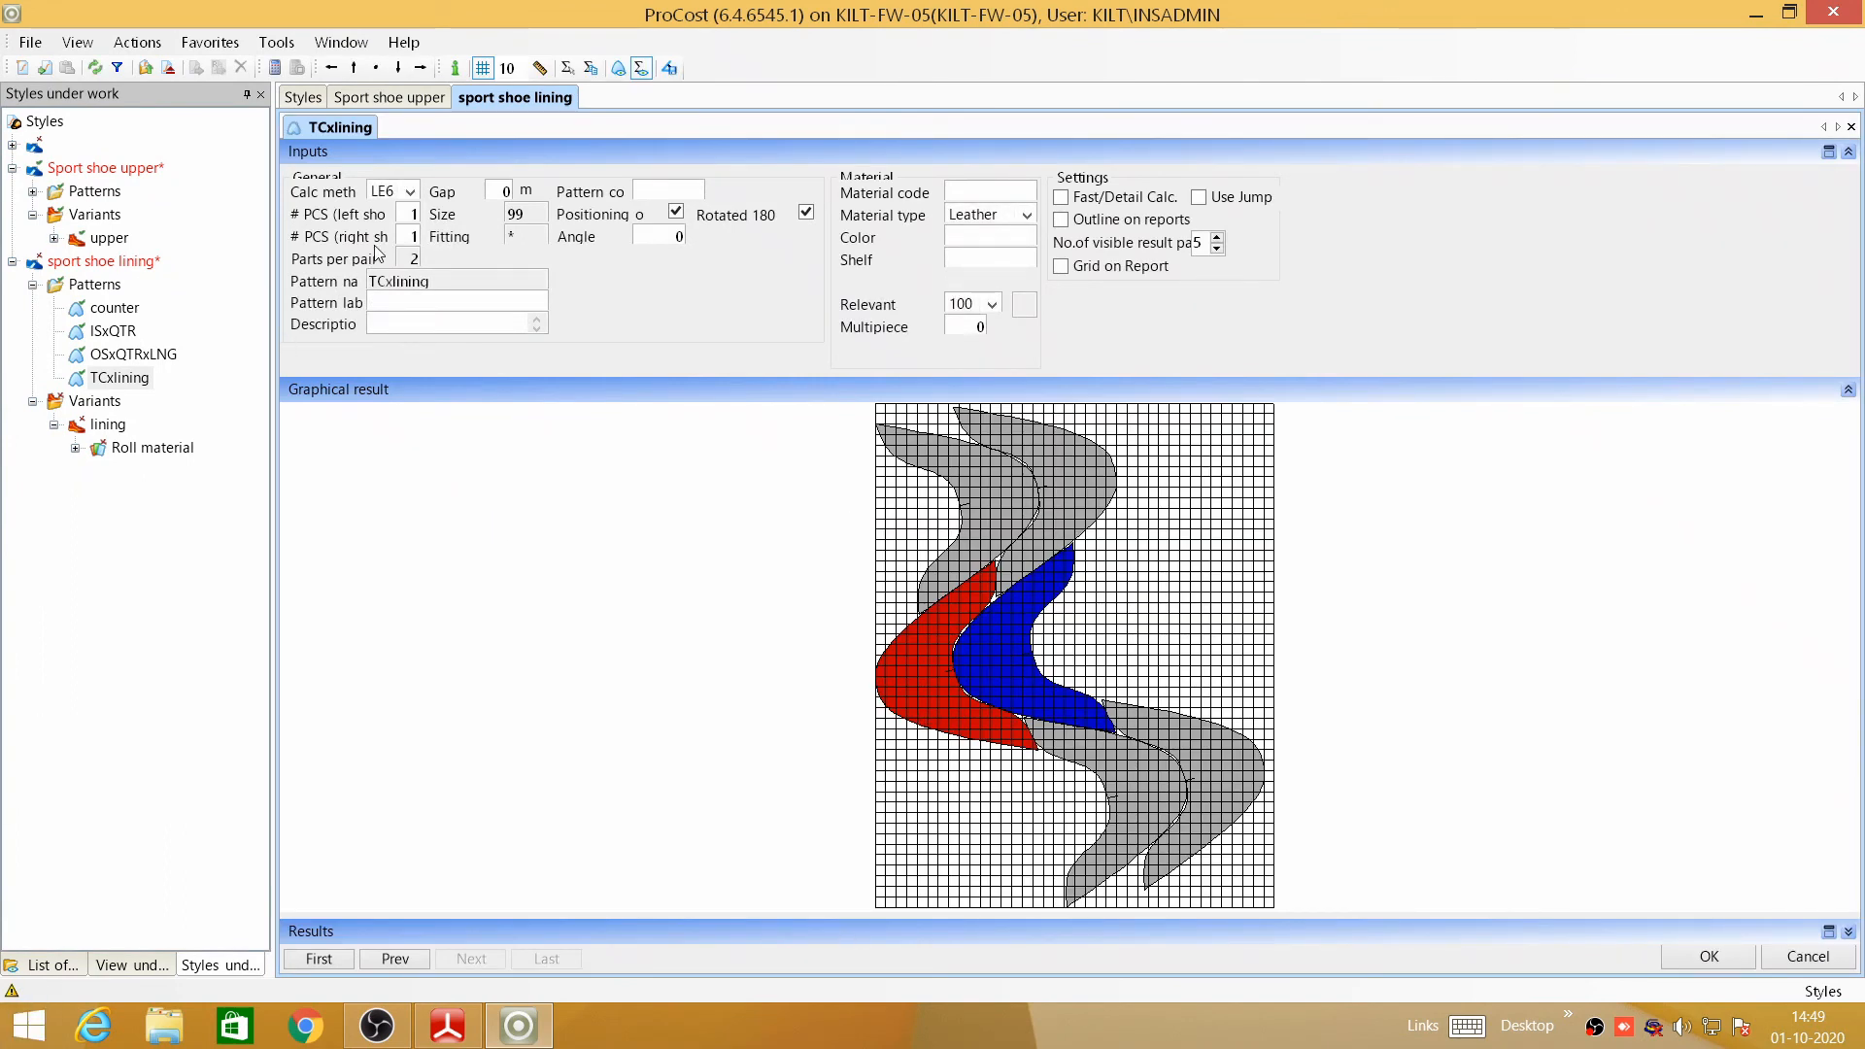
- Set the TCxlining pattern's calculation method to TXL and calculate the pattern
{"action": "left_click", "coordinate": [409, 193]}
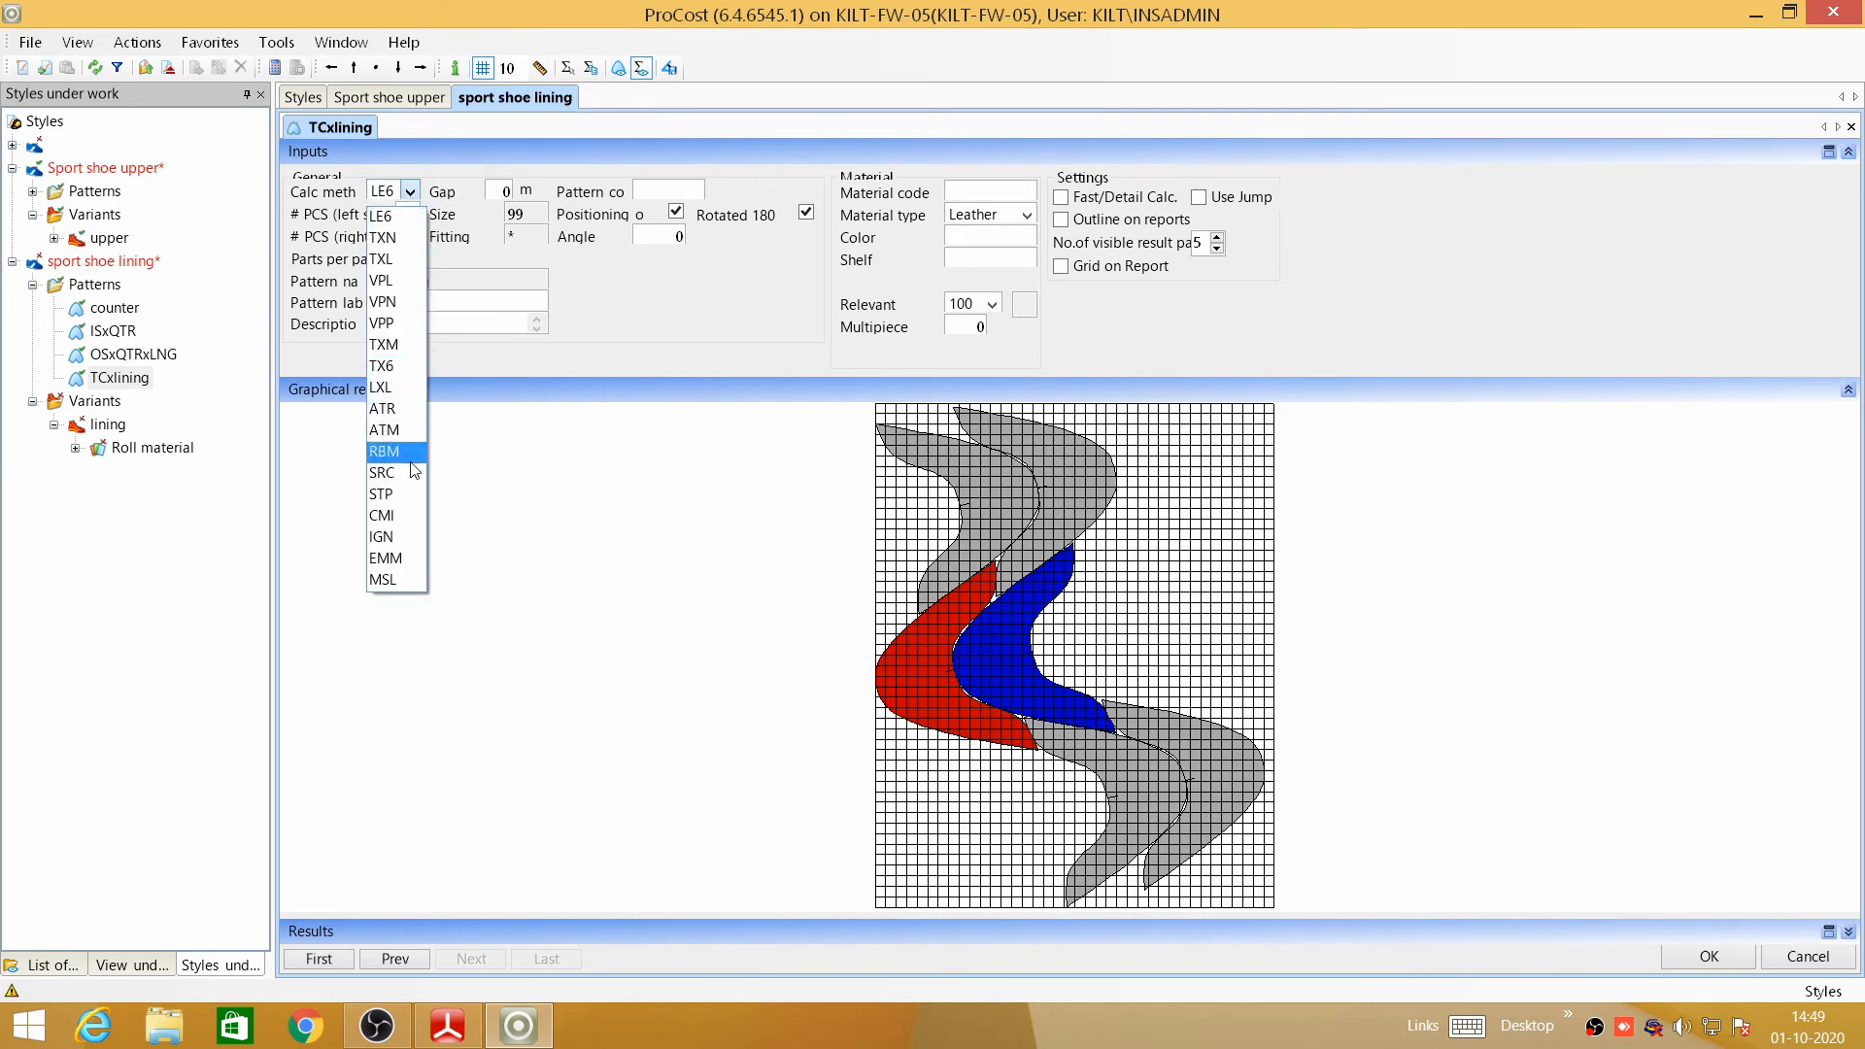
{"action": "left_click", "coordinate": [381, 260]}
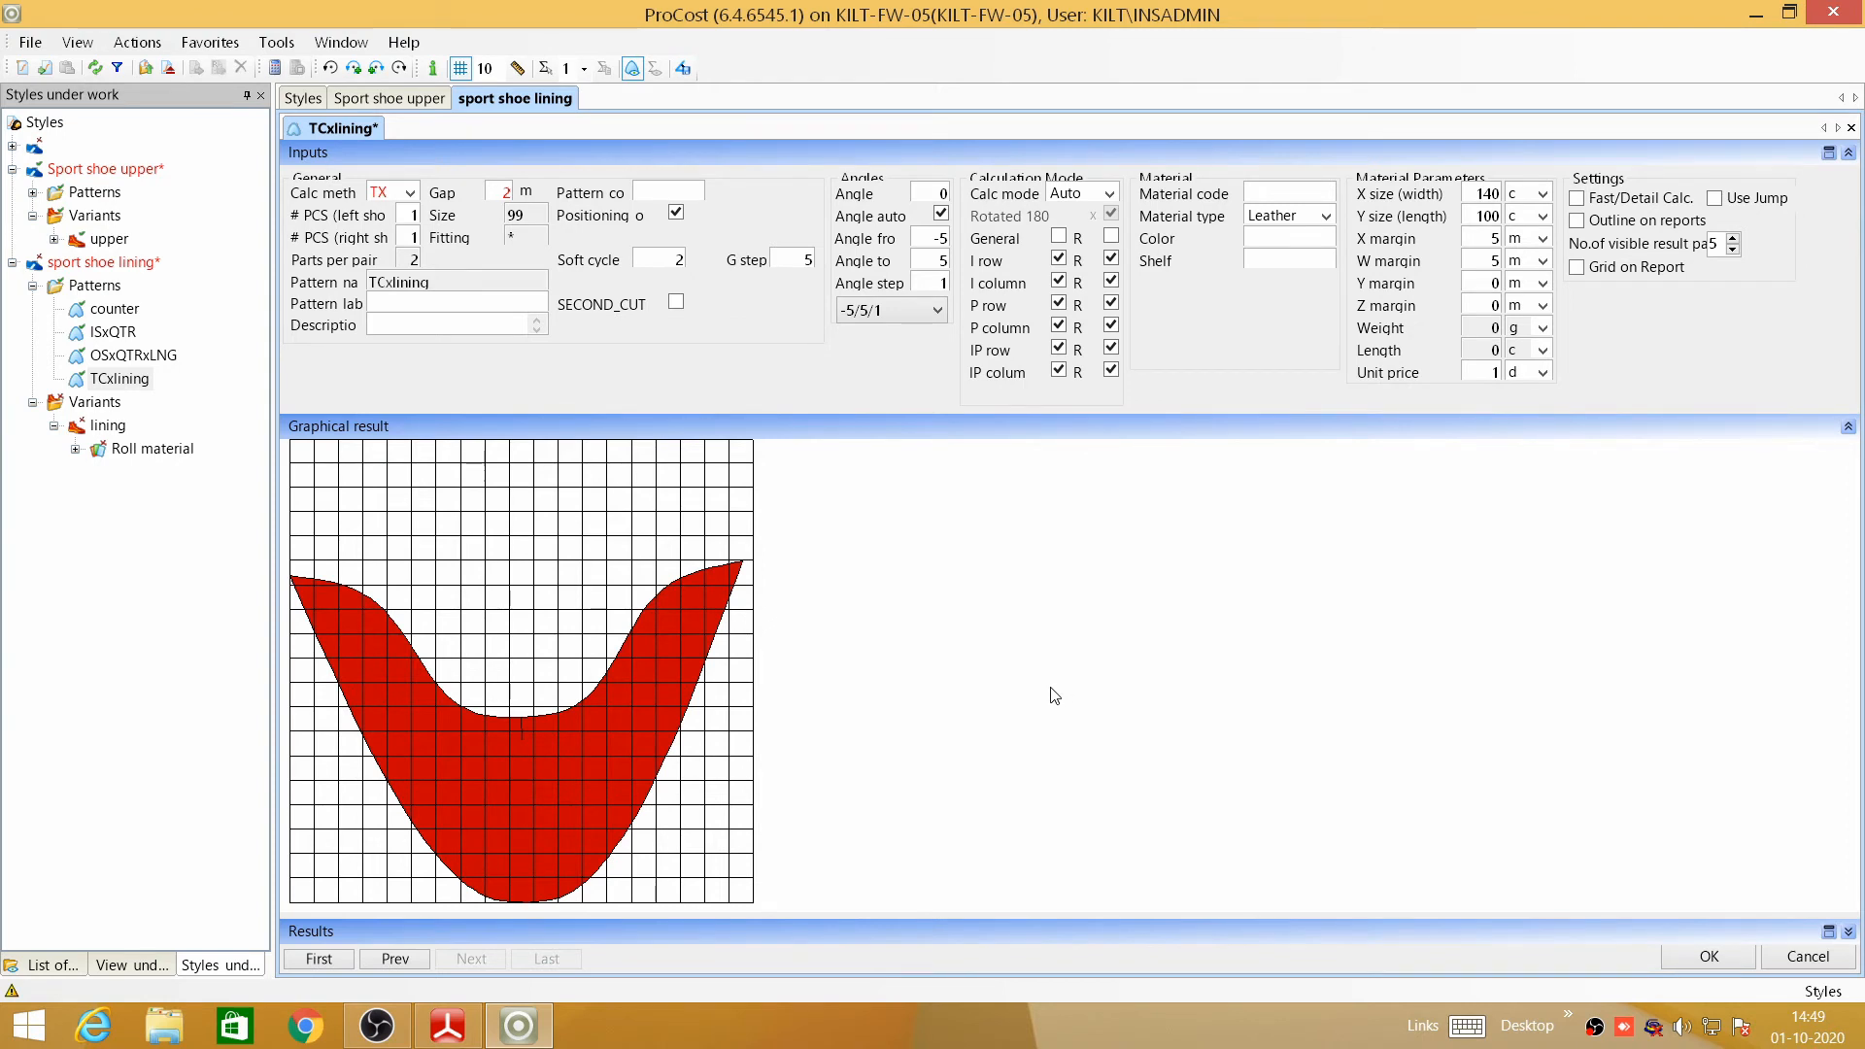
{"action": "left_click", "coordinate": [634, 70]}
{"action": "left_click", "coordinate": [276, 70]}
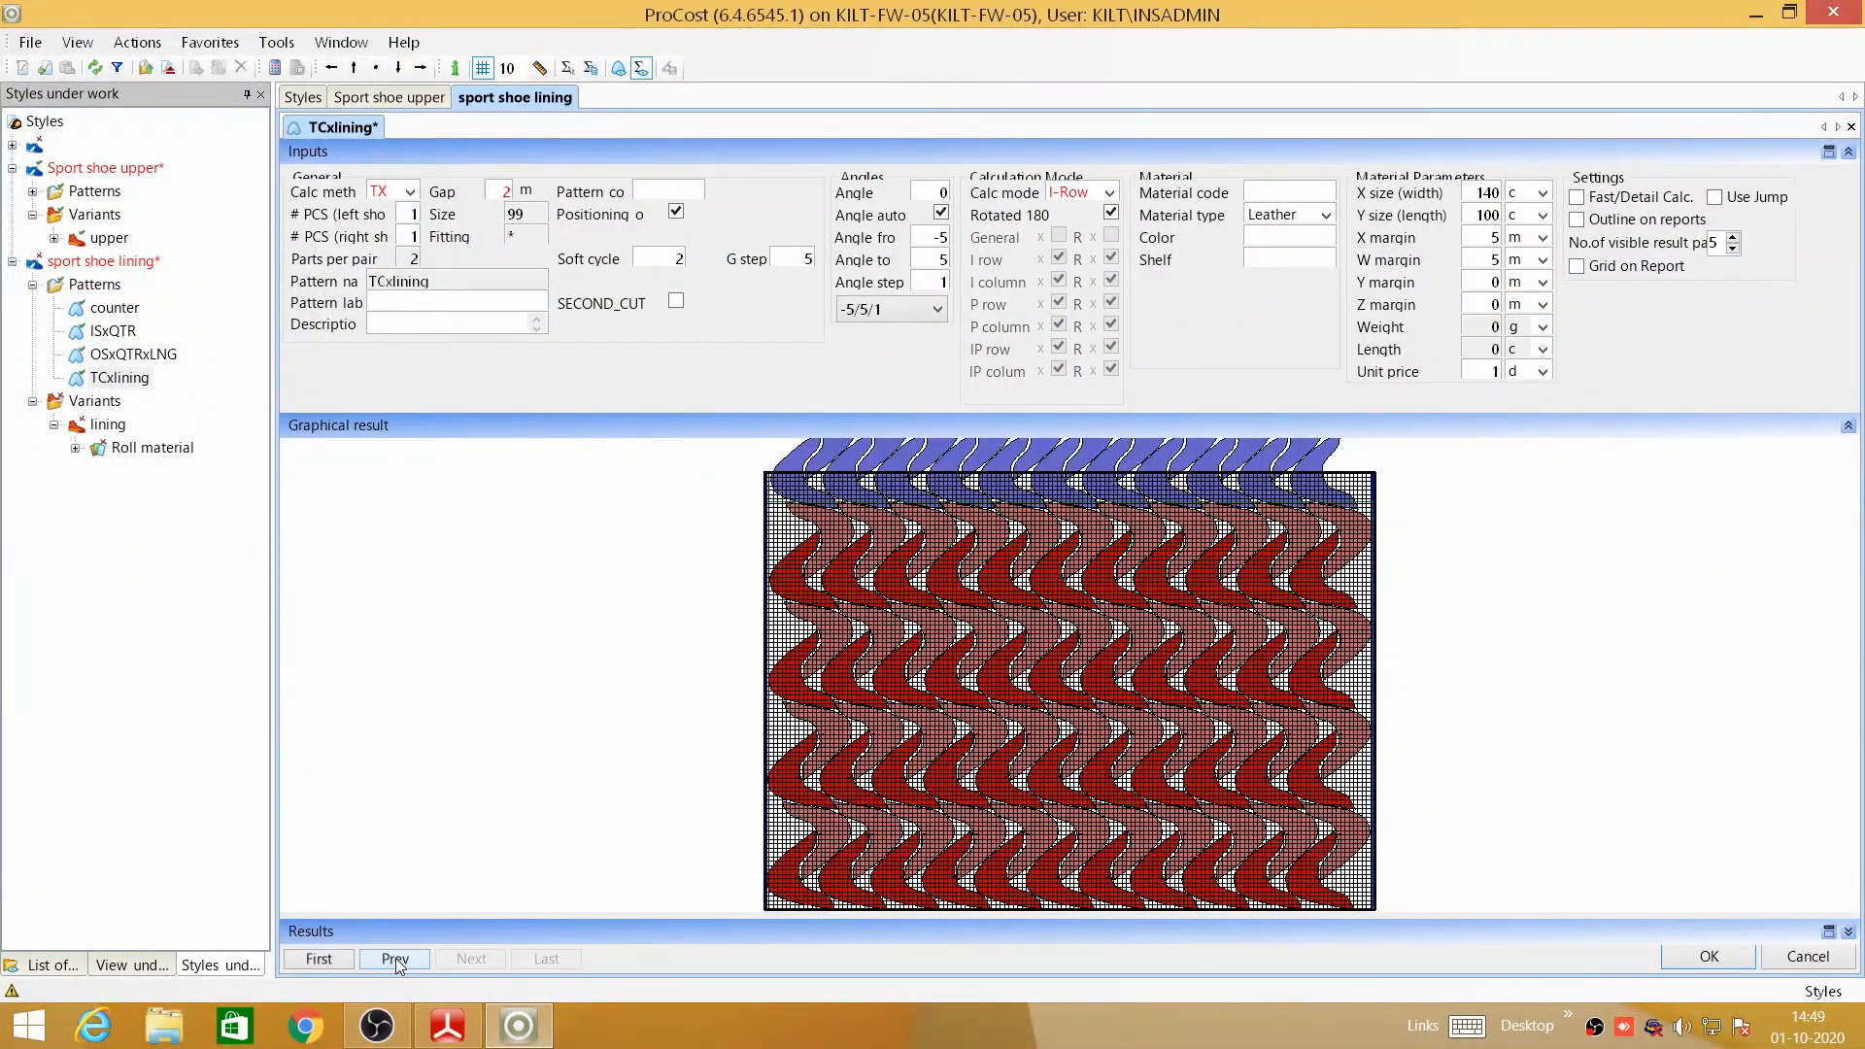
- Reopen the ISxQTR pattern of the sport shoe lining, saving the changes made to TCxlining
{"action": "left_click", "coordinate": [114, 332]}
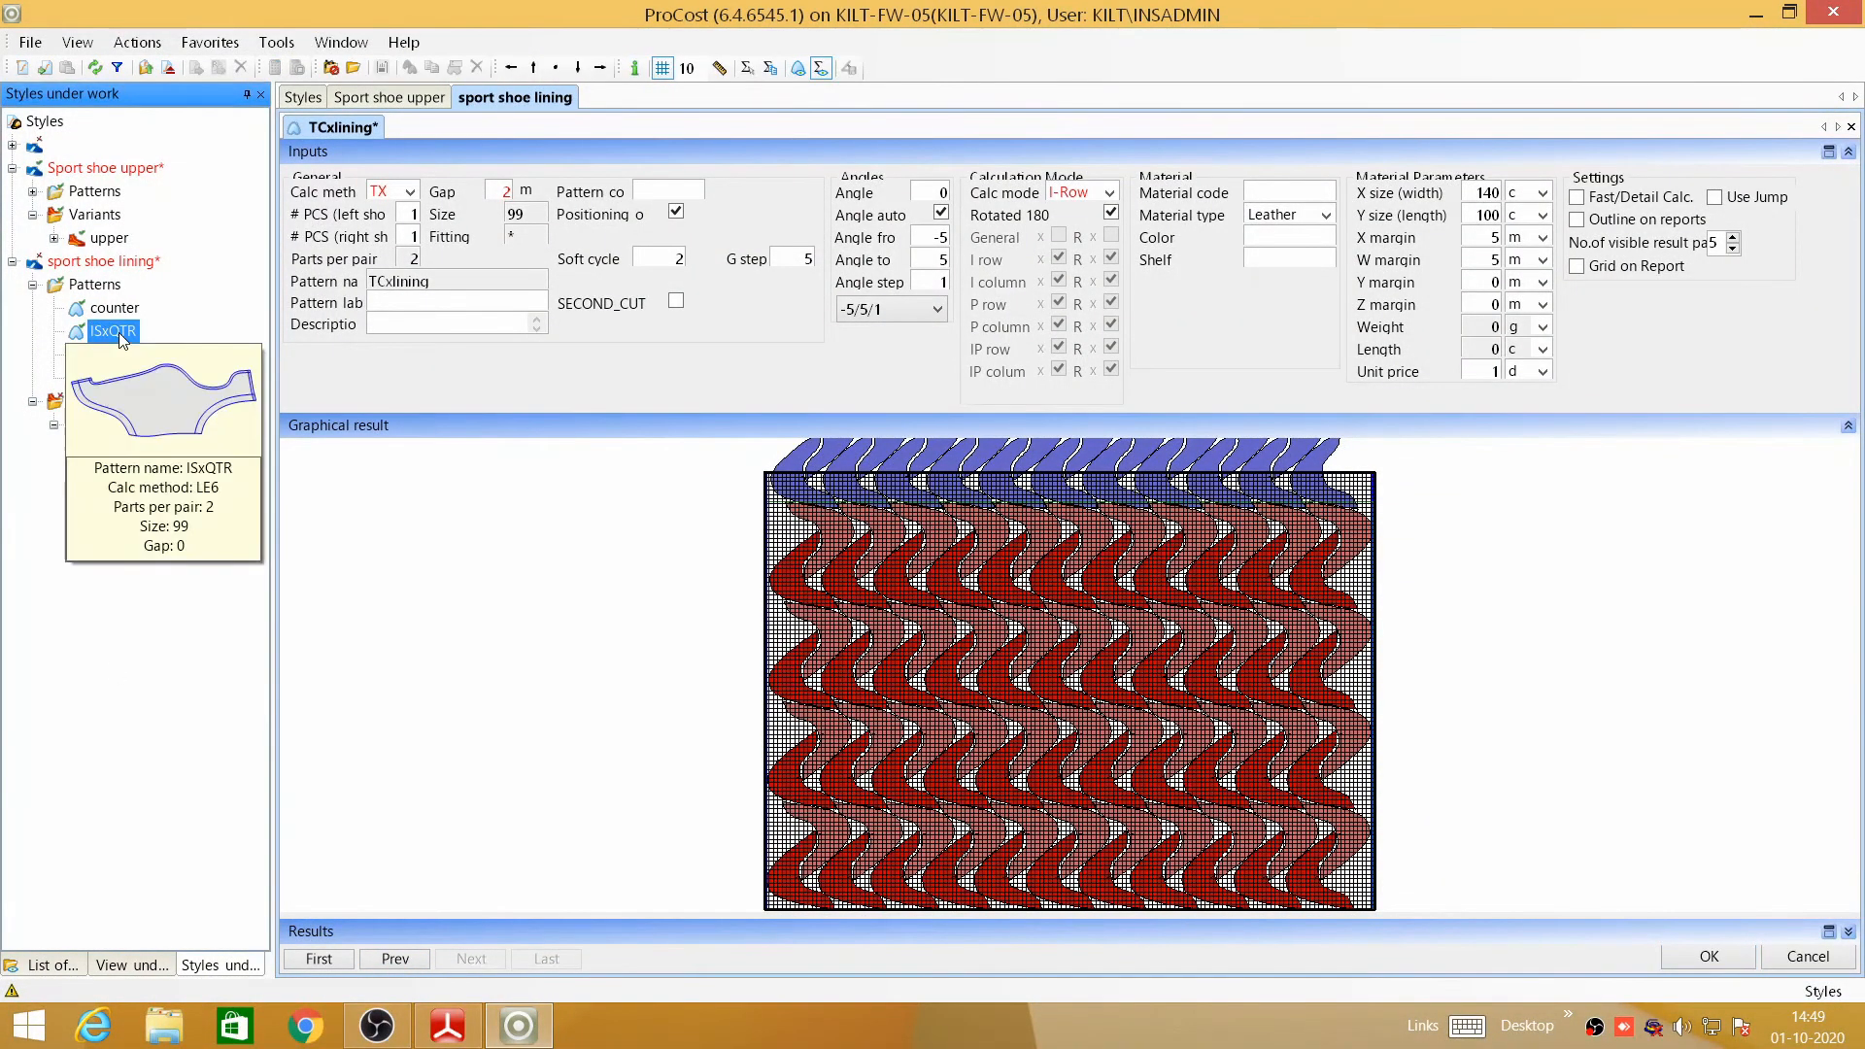
{"action": "double_click", "coordinate": [109, 336]}
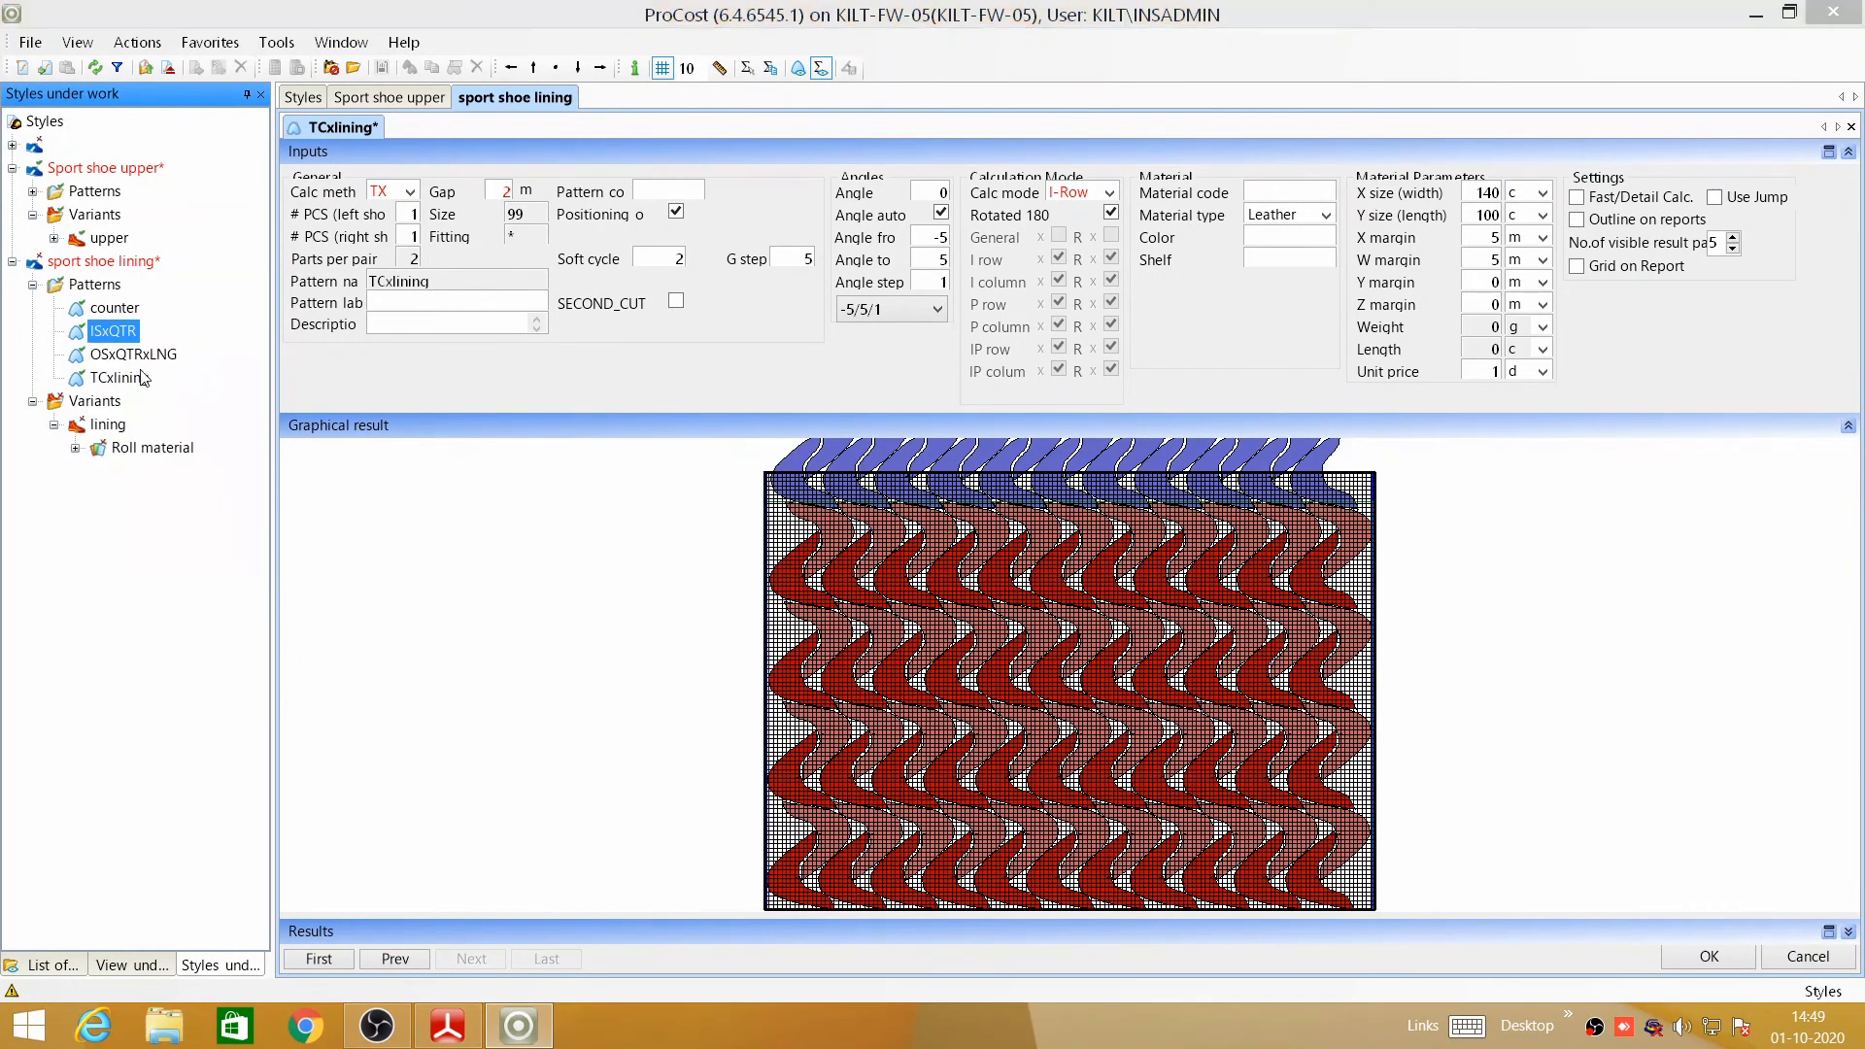
{"action": "left_click", "coordinate": [908, 593]}
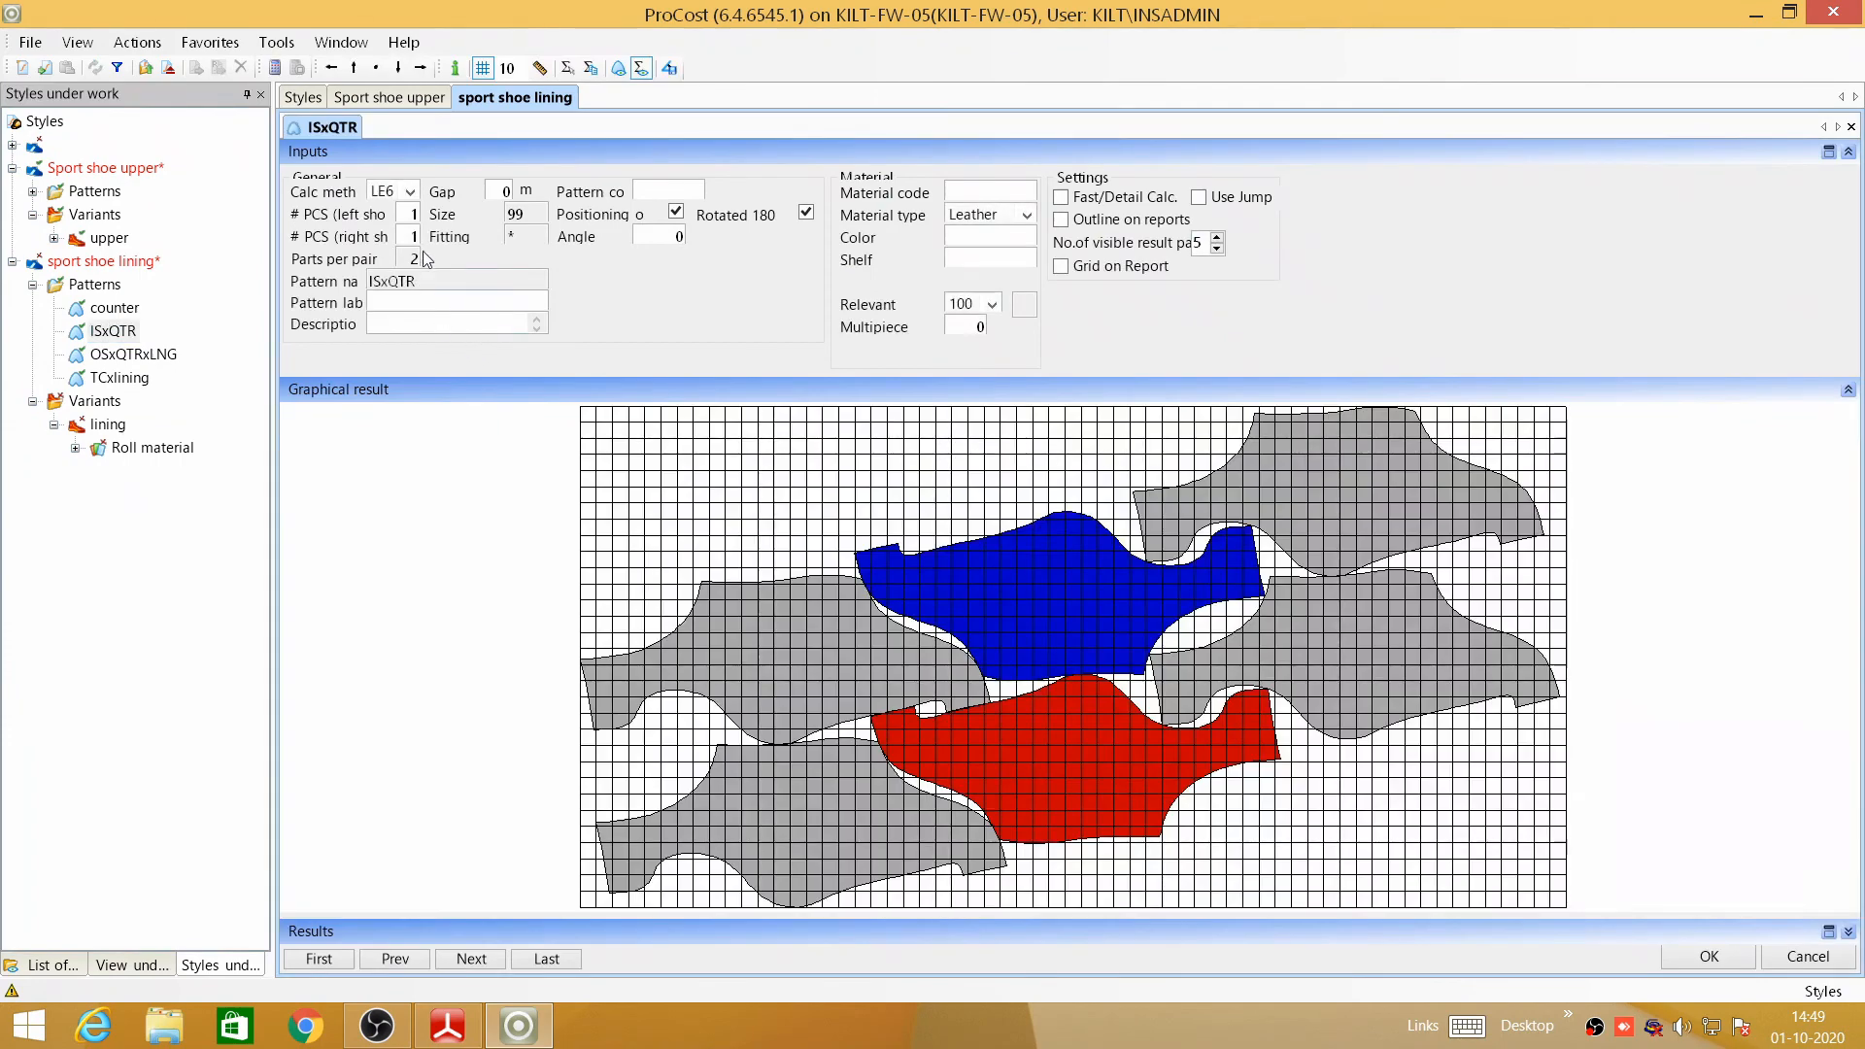
- Set the ISxQTR pattern's calculation method to TXL, then calculate it and leave the pattern with its changes saved
{"action": "left_click", "coordinate": [410, 191]}
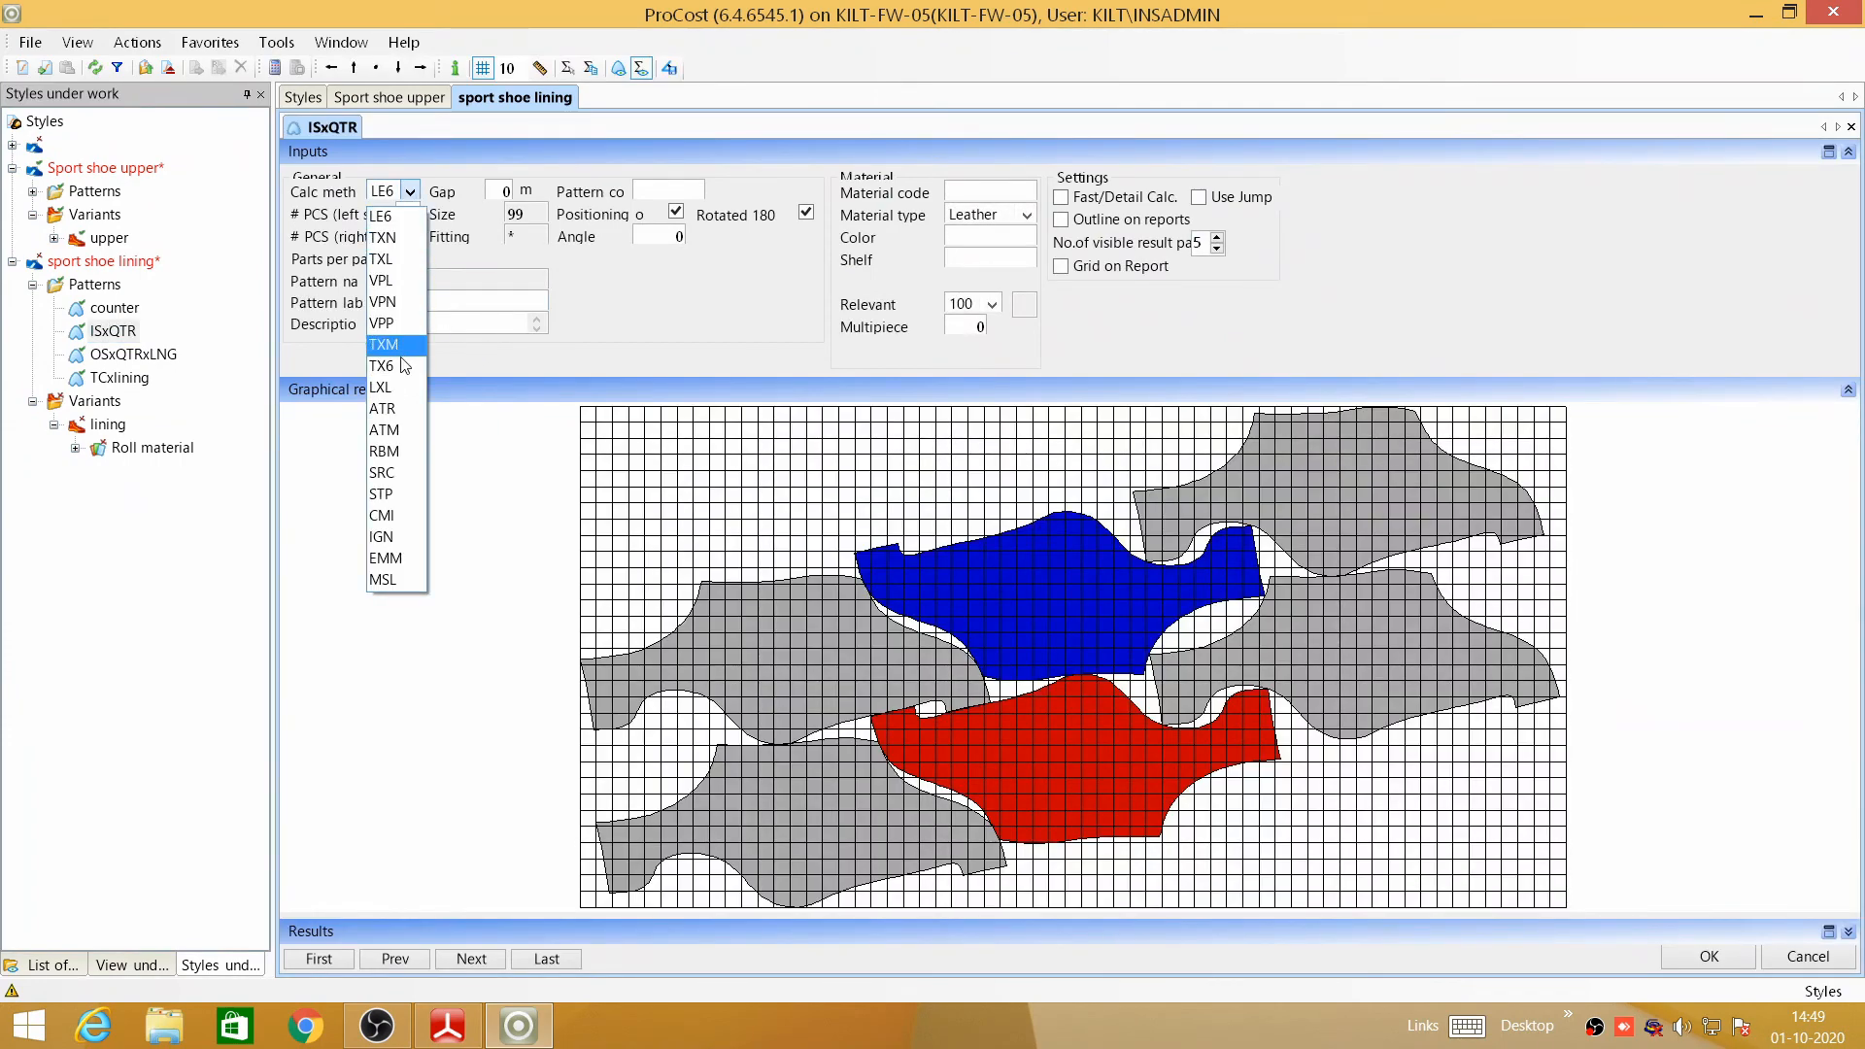
{"action": "left_click", "coordinate": [383, 259]}
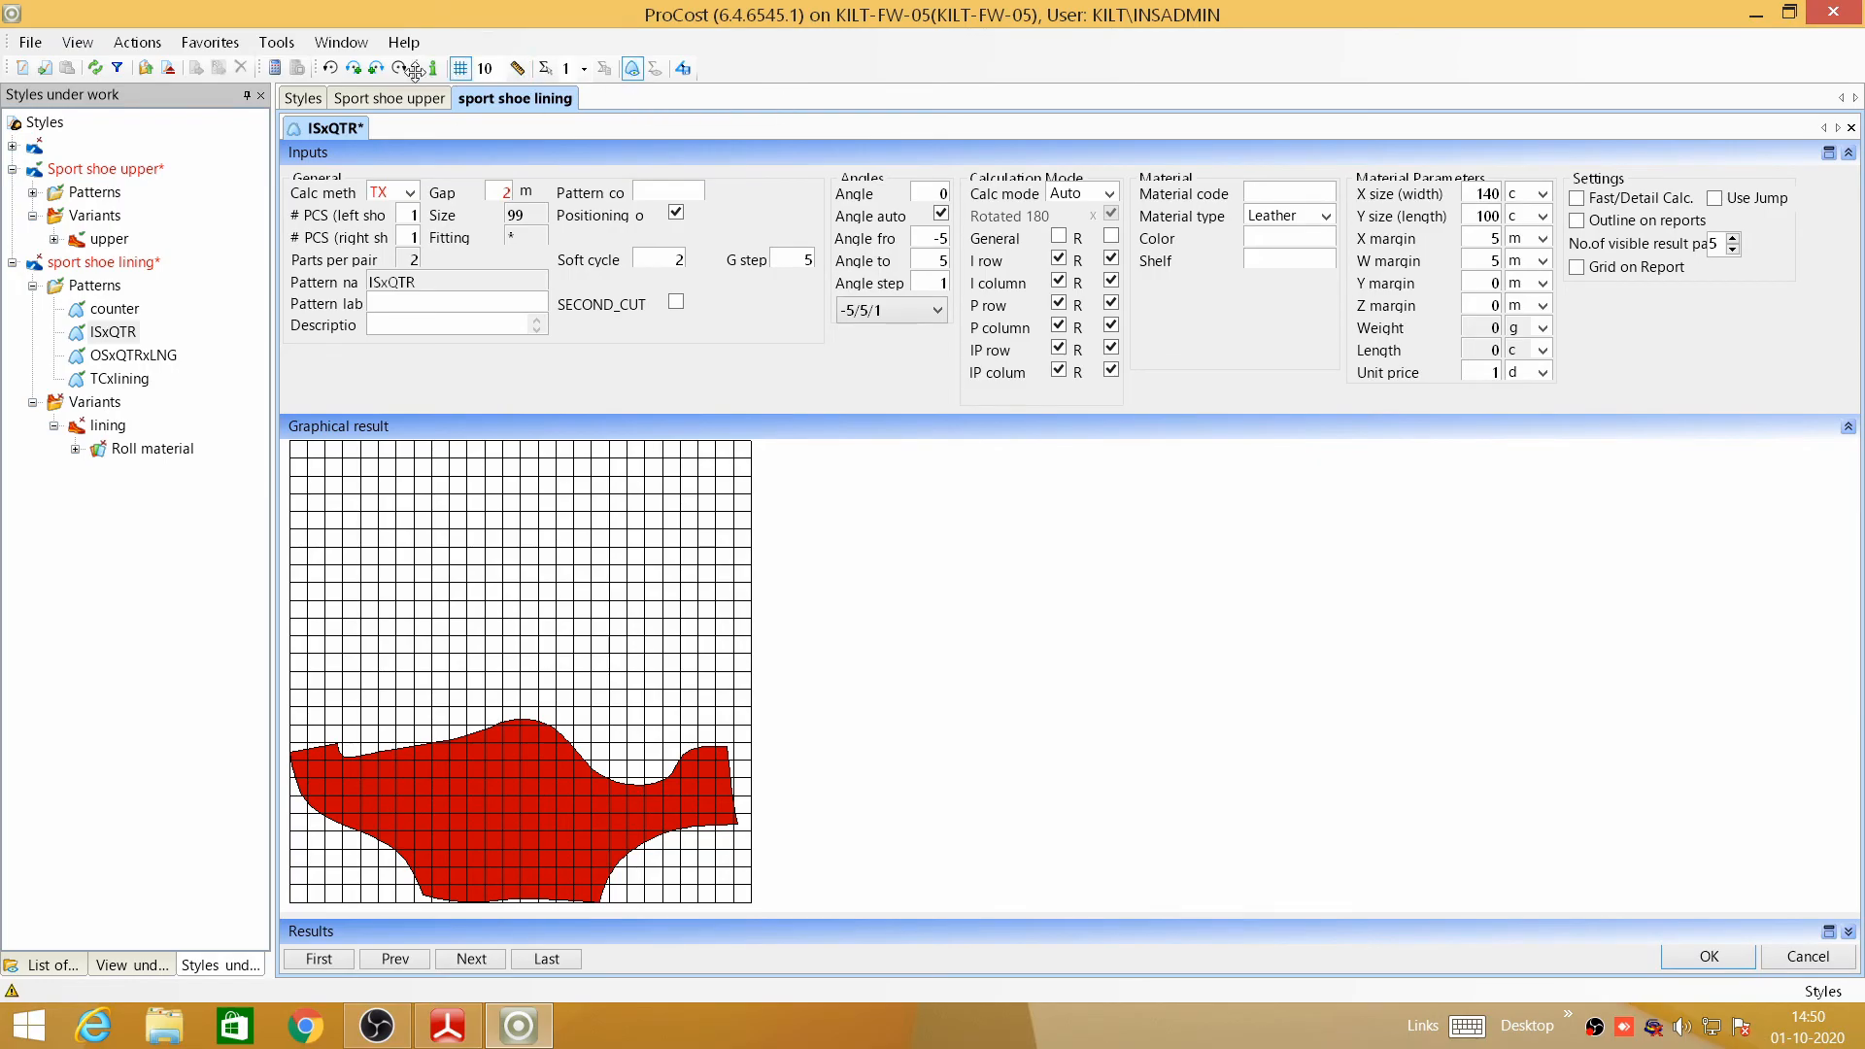
{"action": "left_click", "coordinate": [274, 68]}
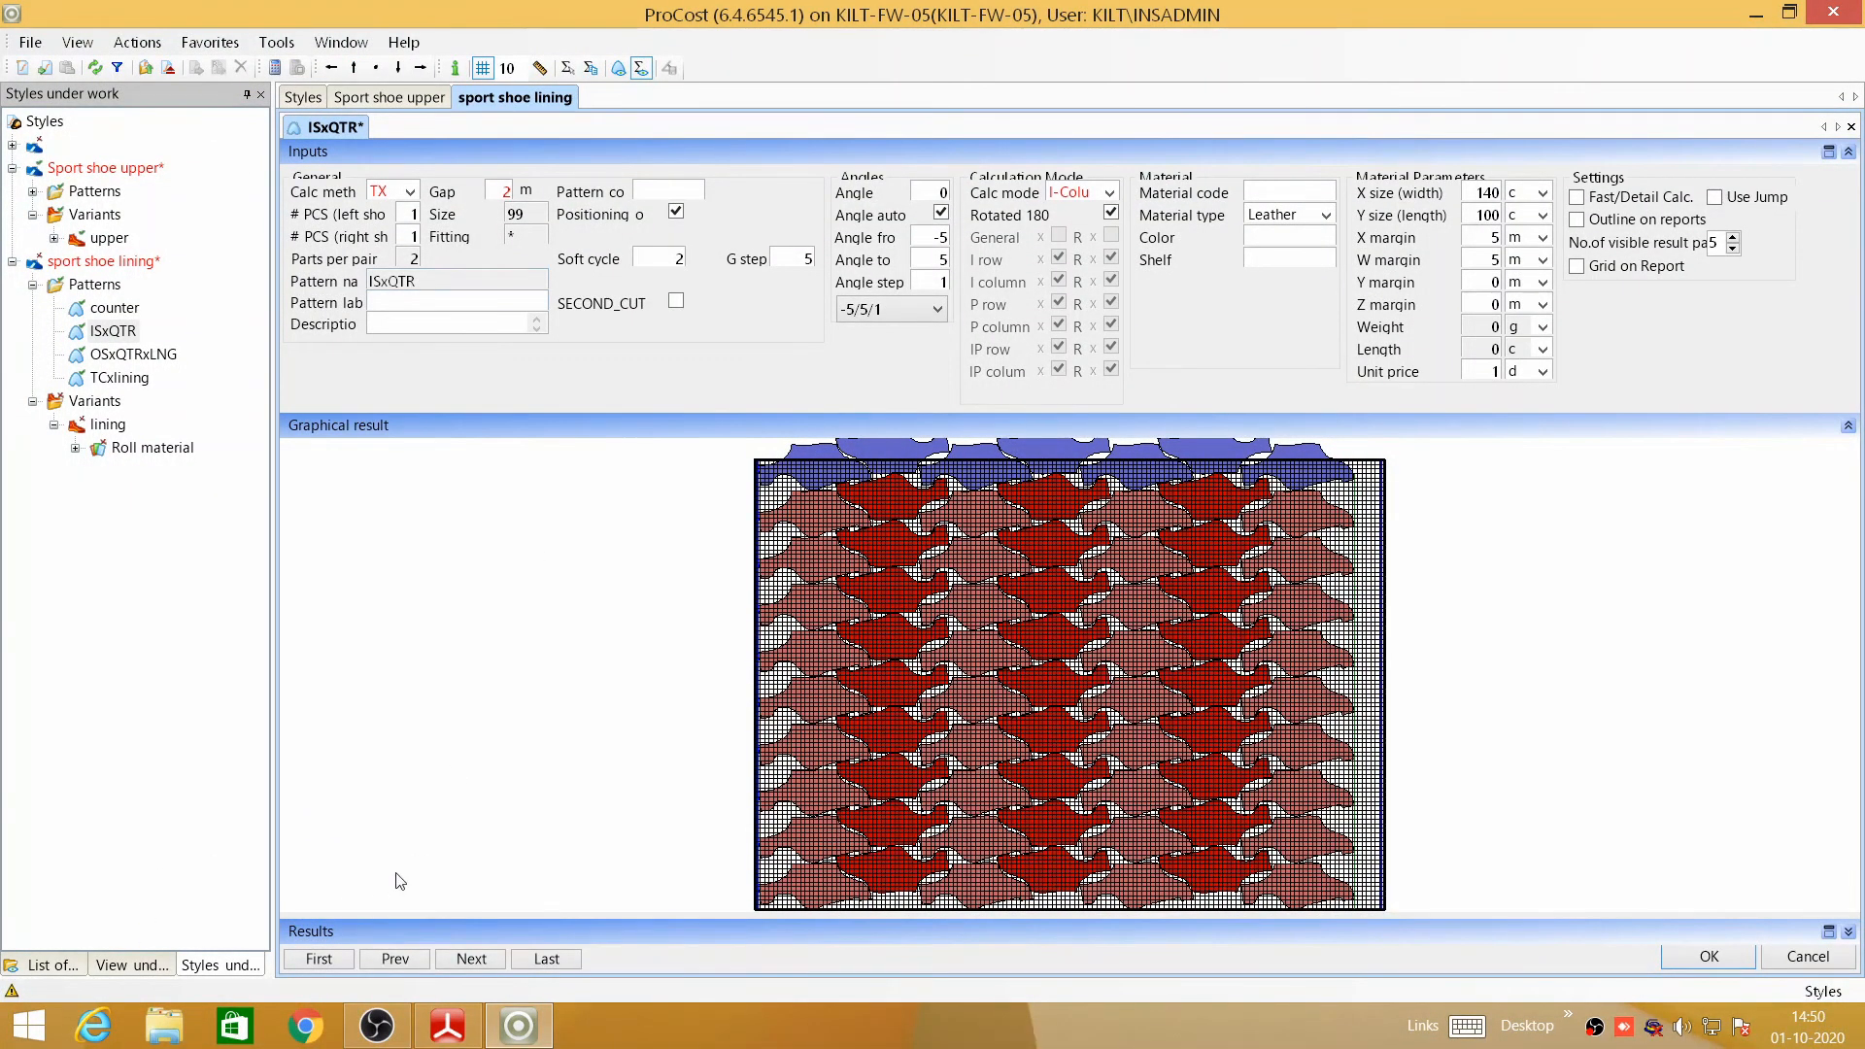
{"action": "left_click", "coordinate": [318, 957]}
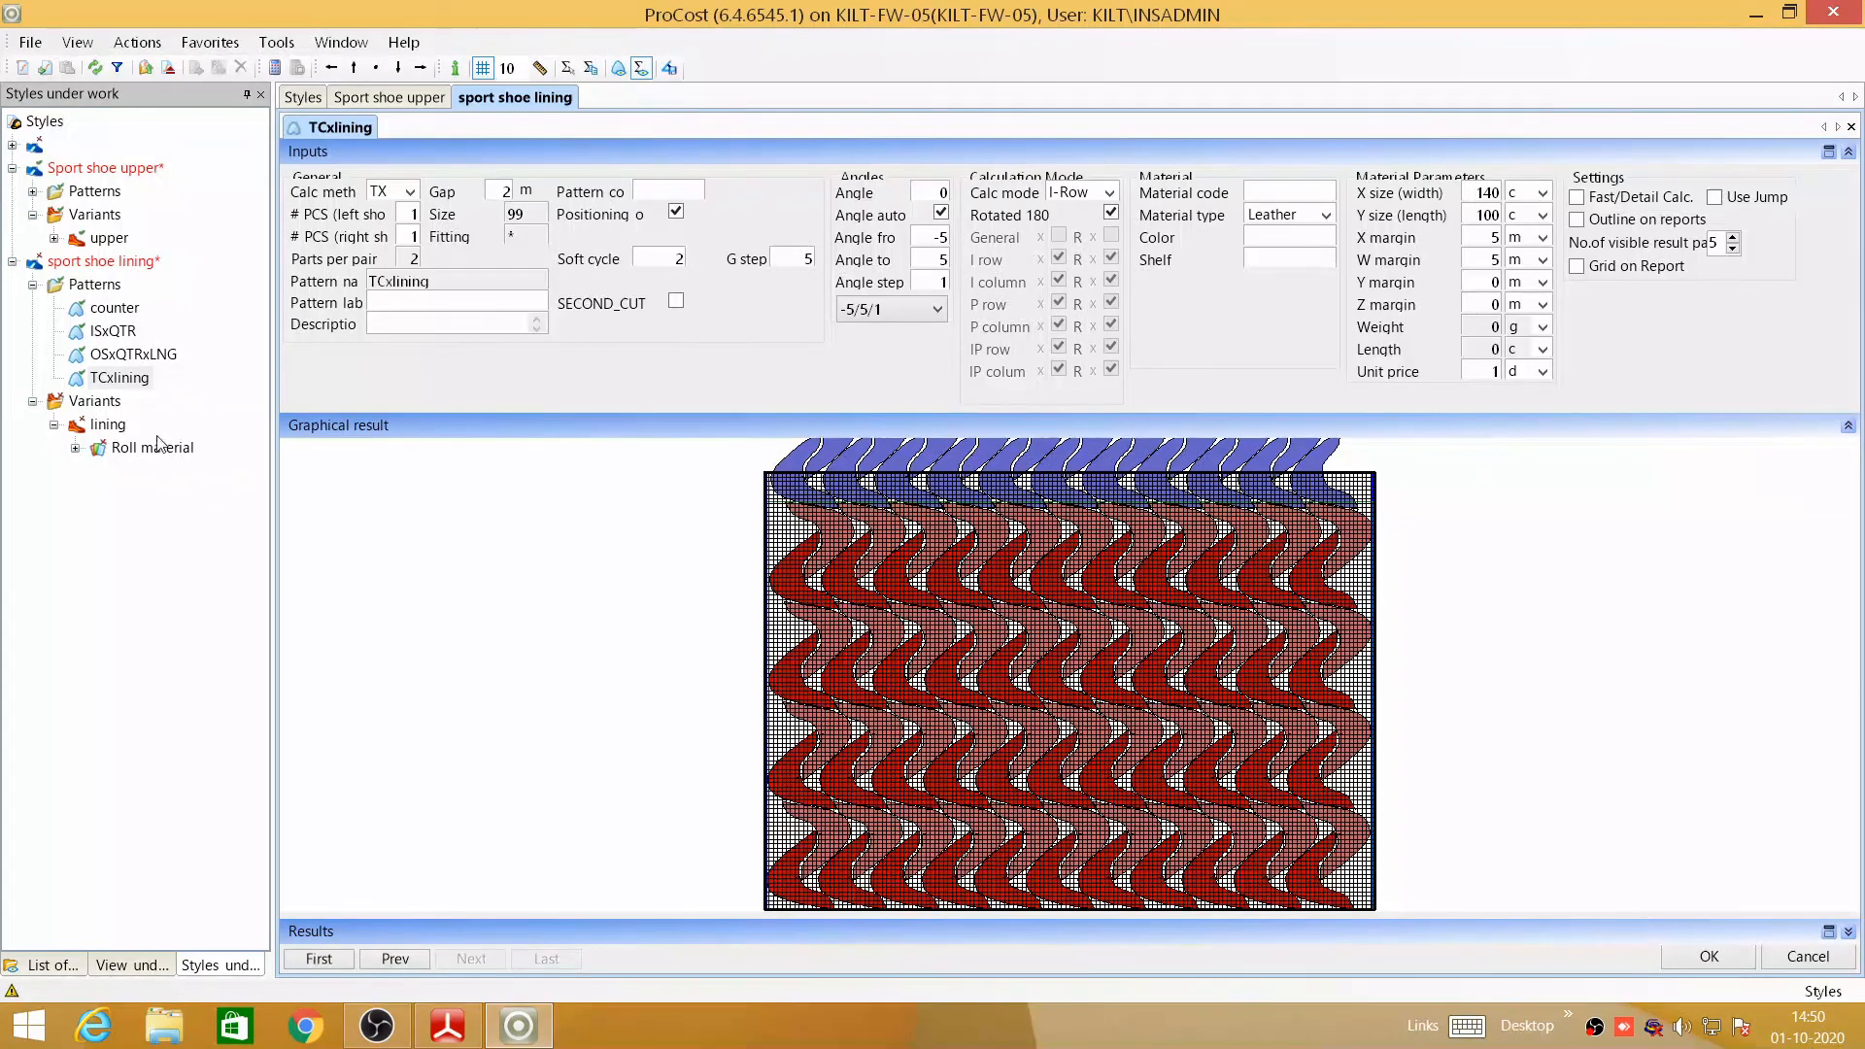
- Publish the sport shoe lining style with its updated calculation methods and calculate all of its patterns
{"action": "left_click", "coordinate": [33, 402]}
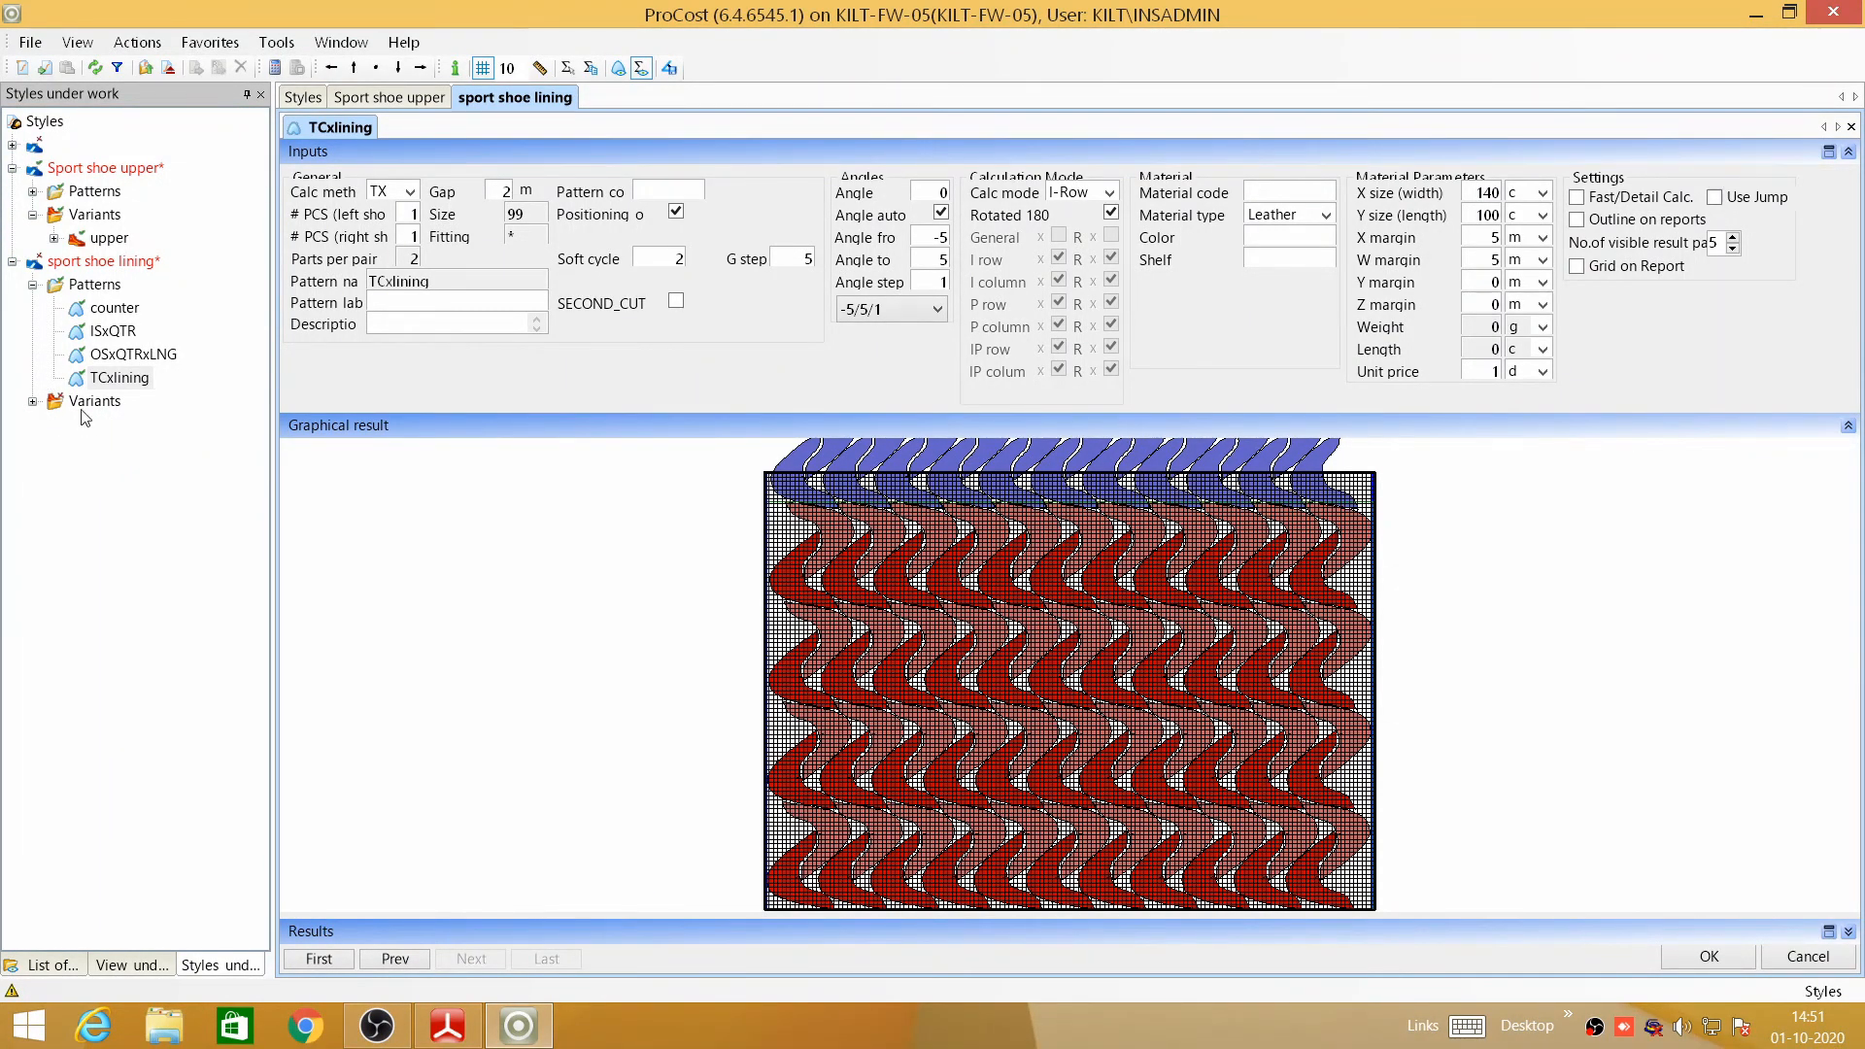
{"action": "left_click", "coordinate": [33, 402]}
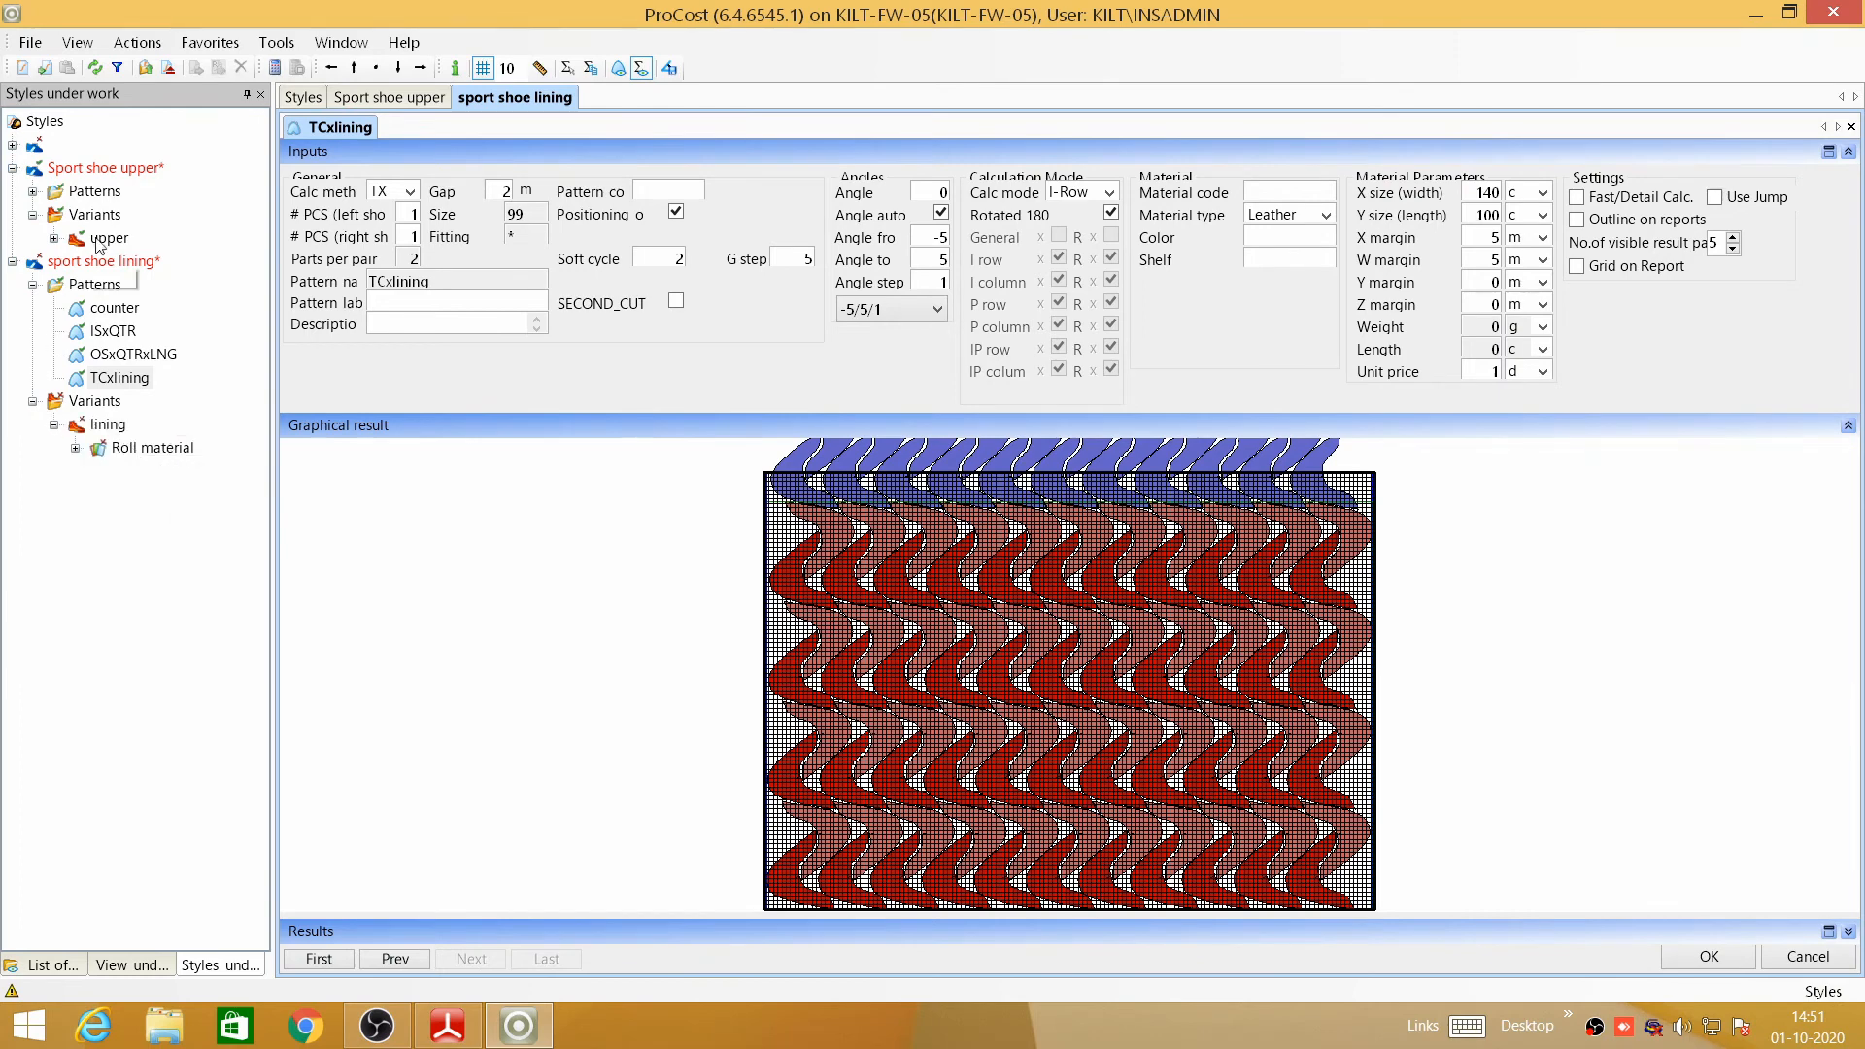
{"action": "right_click", "coordinate": [109, 262]}
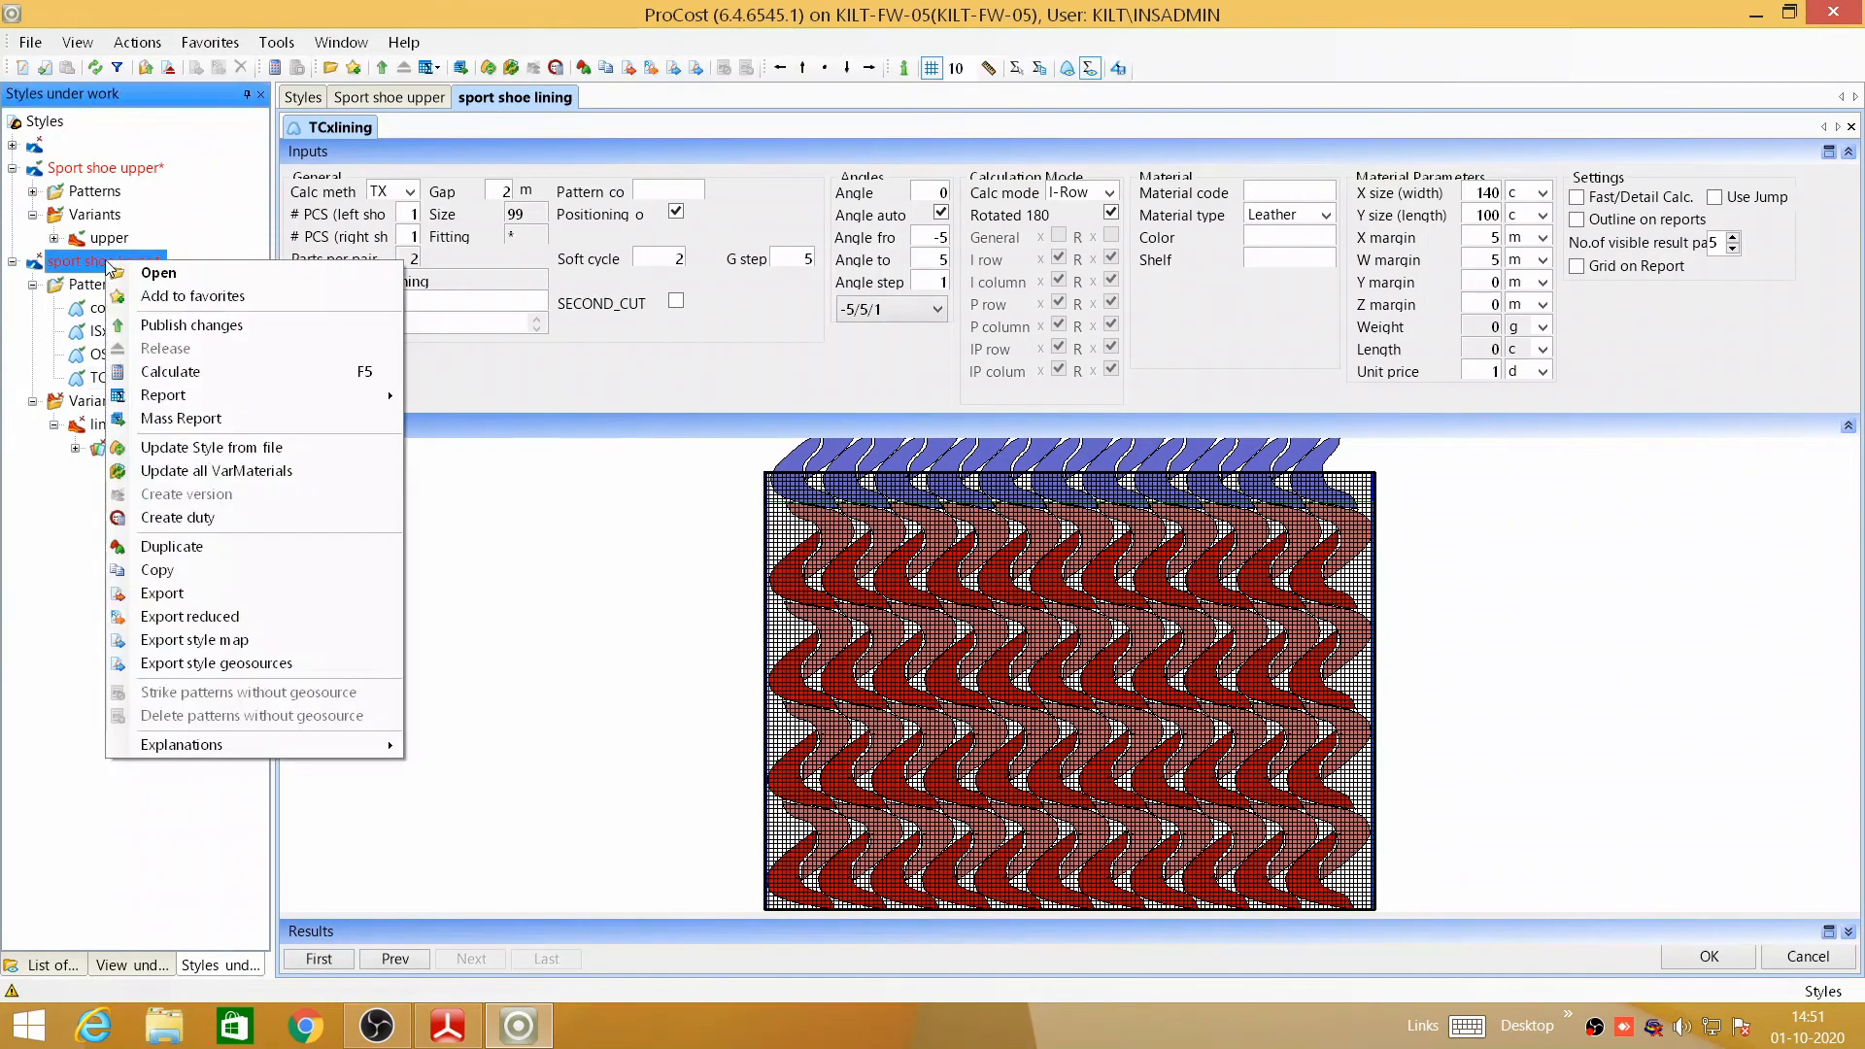
{"action": "left_click", "coordinate": [231, 329]}
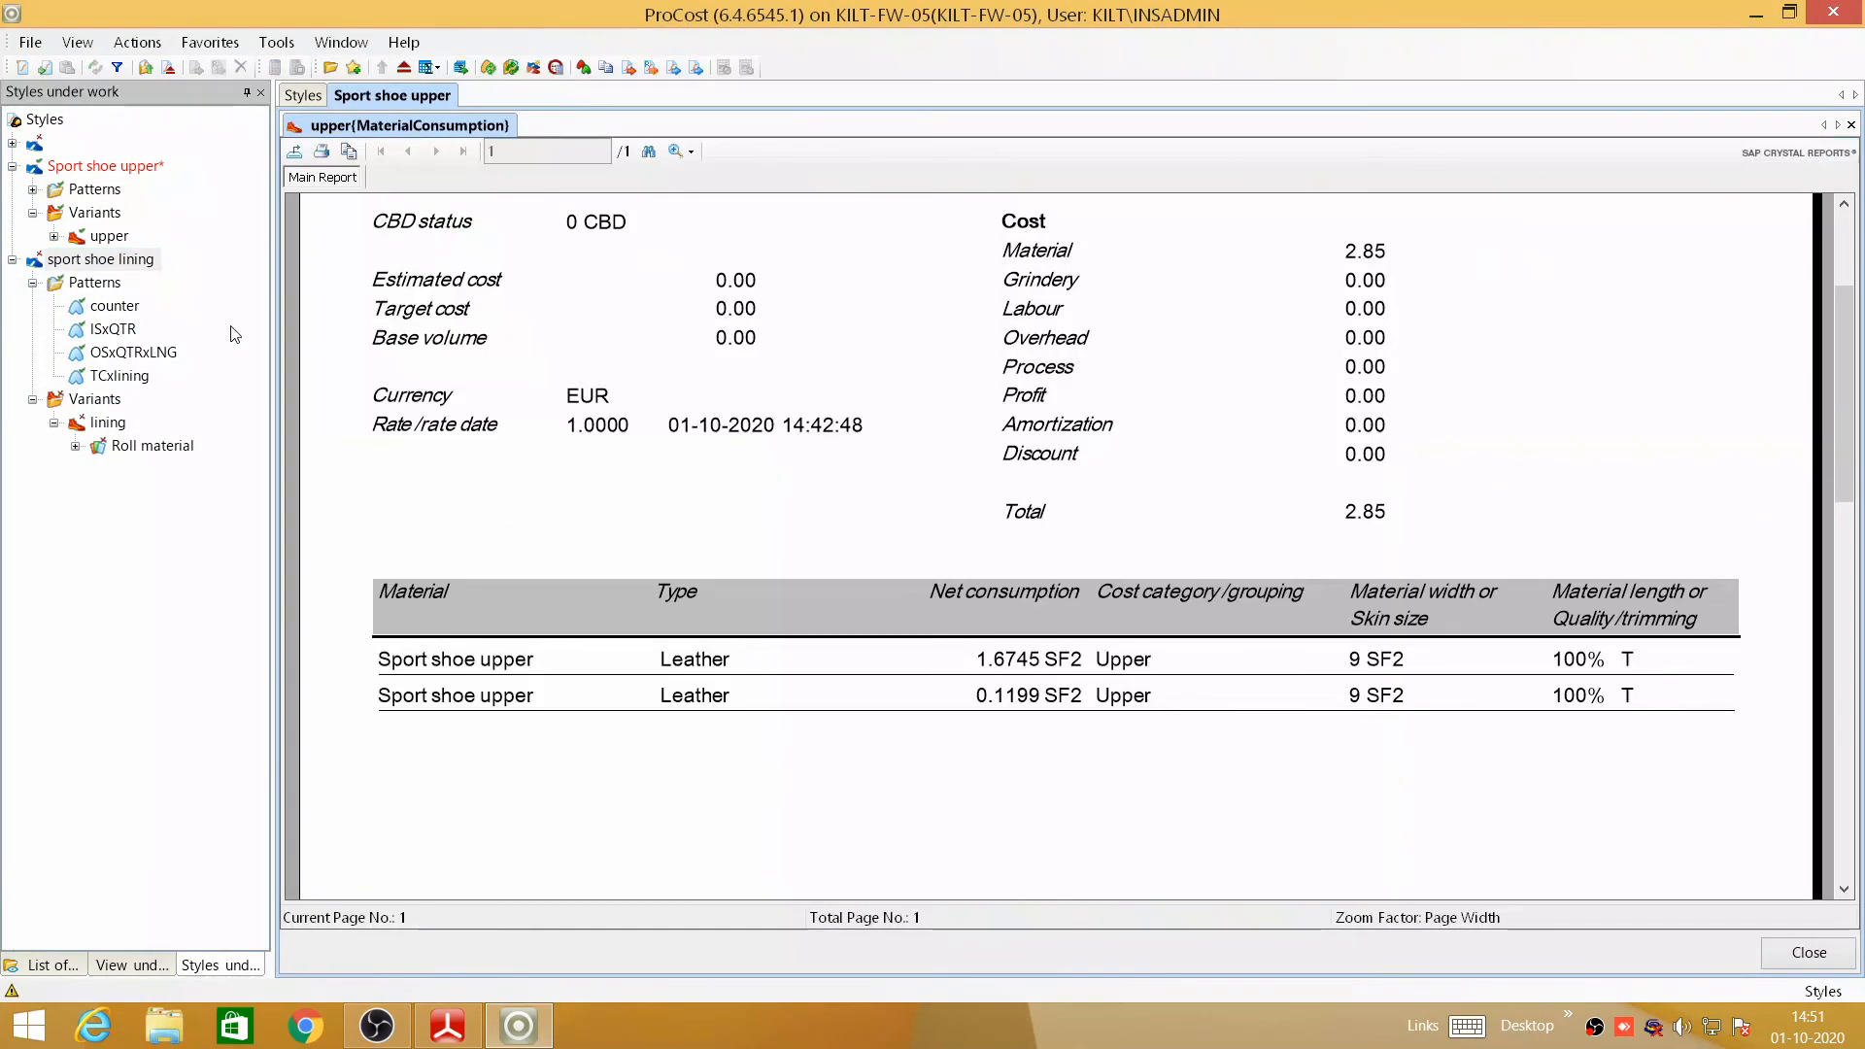
{"action": "right_click", "coordinate": [78, 283]}
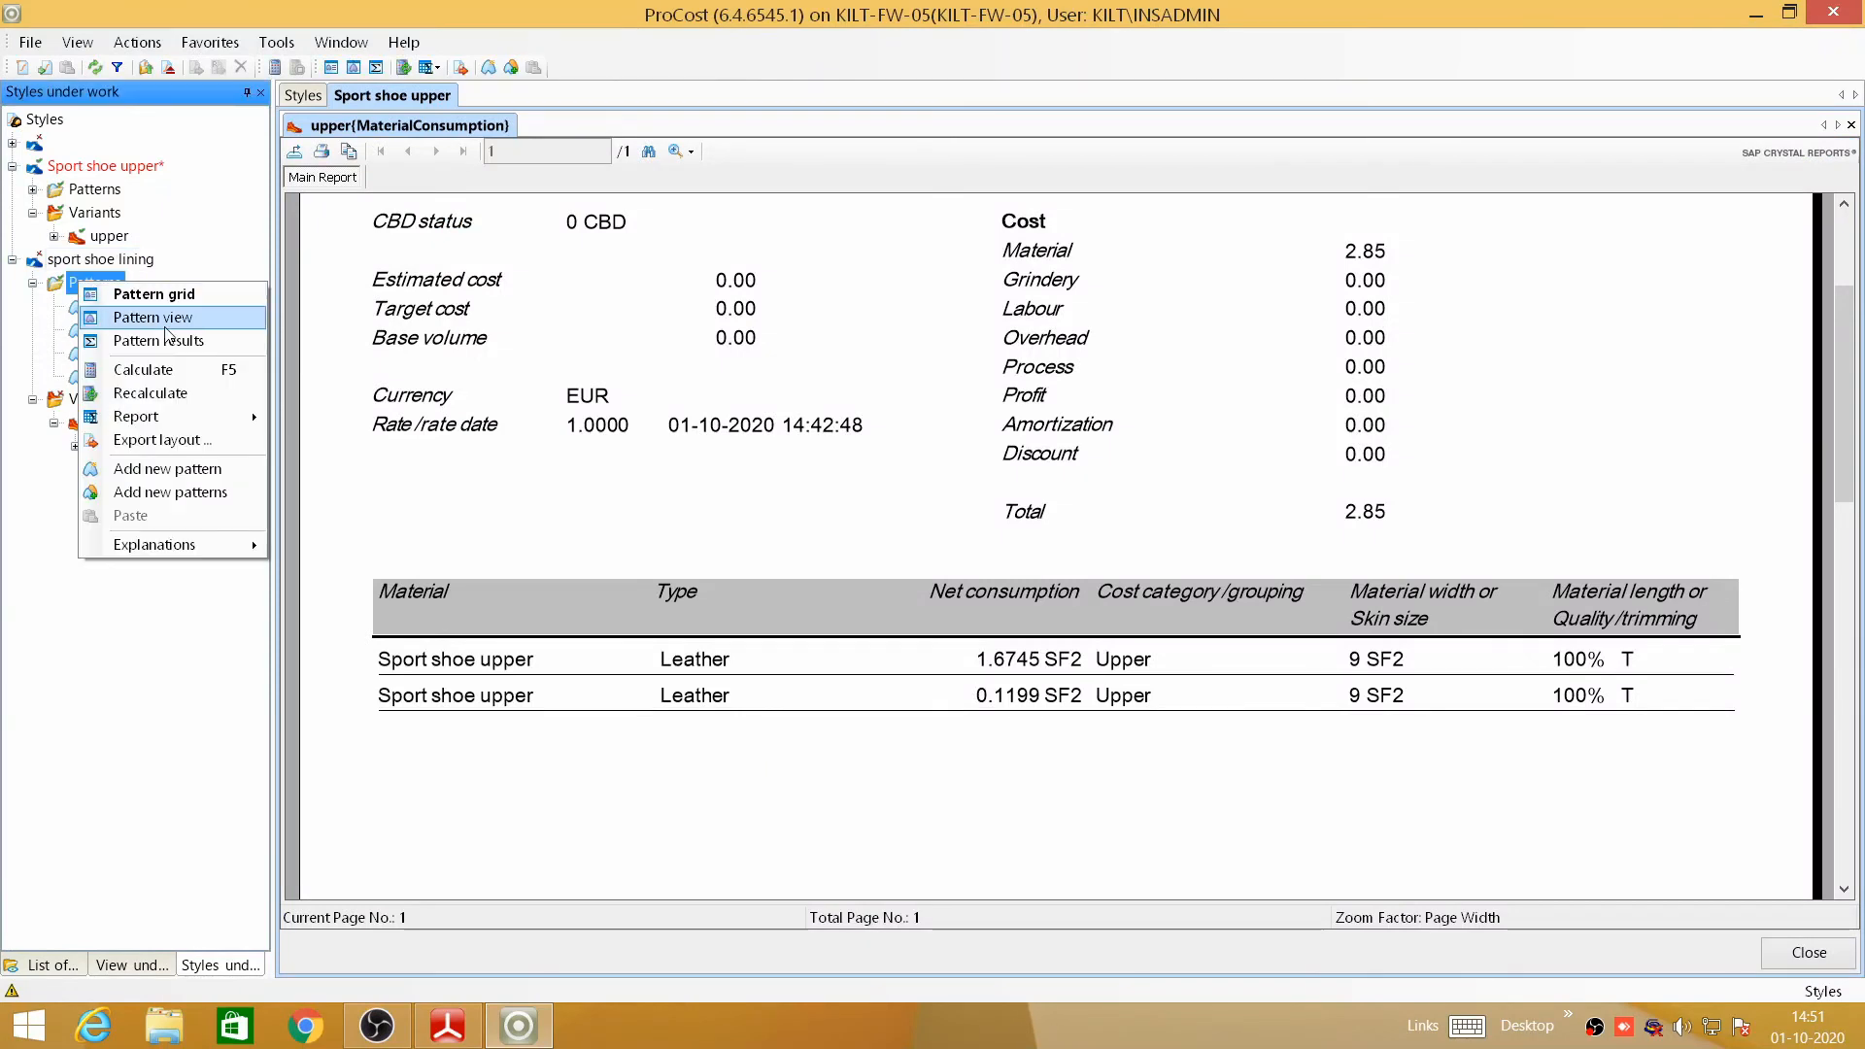
{"action": "left_click", "coordinate": [183, 373]}
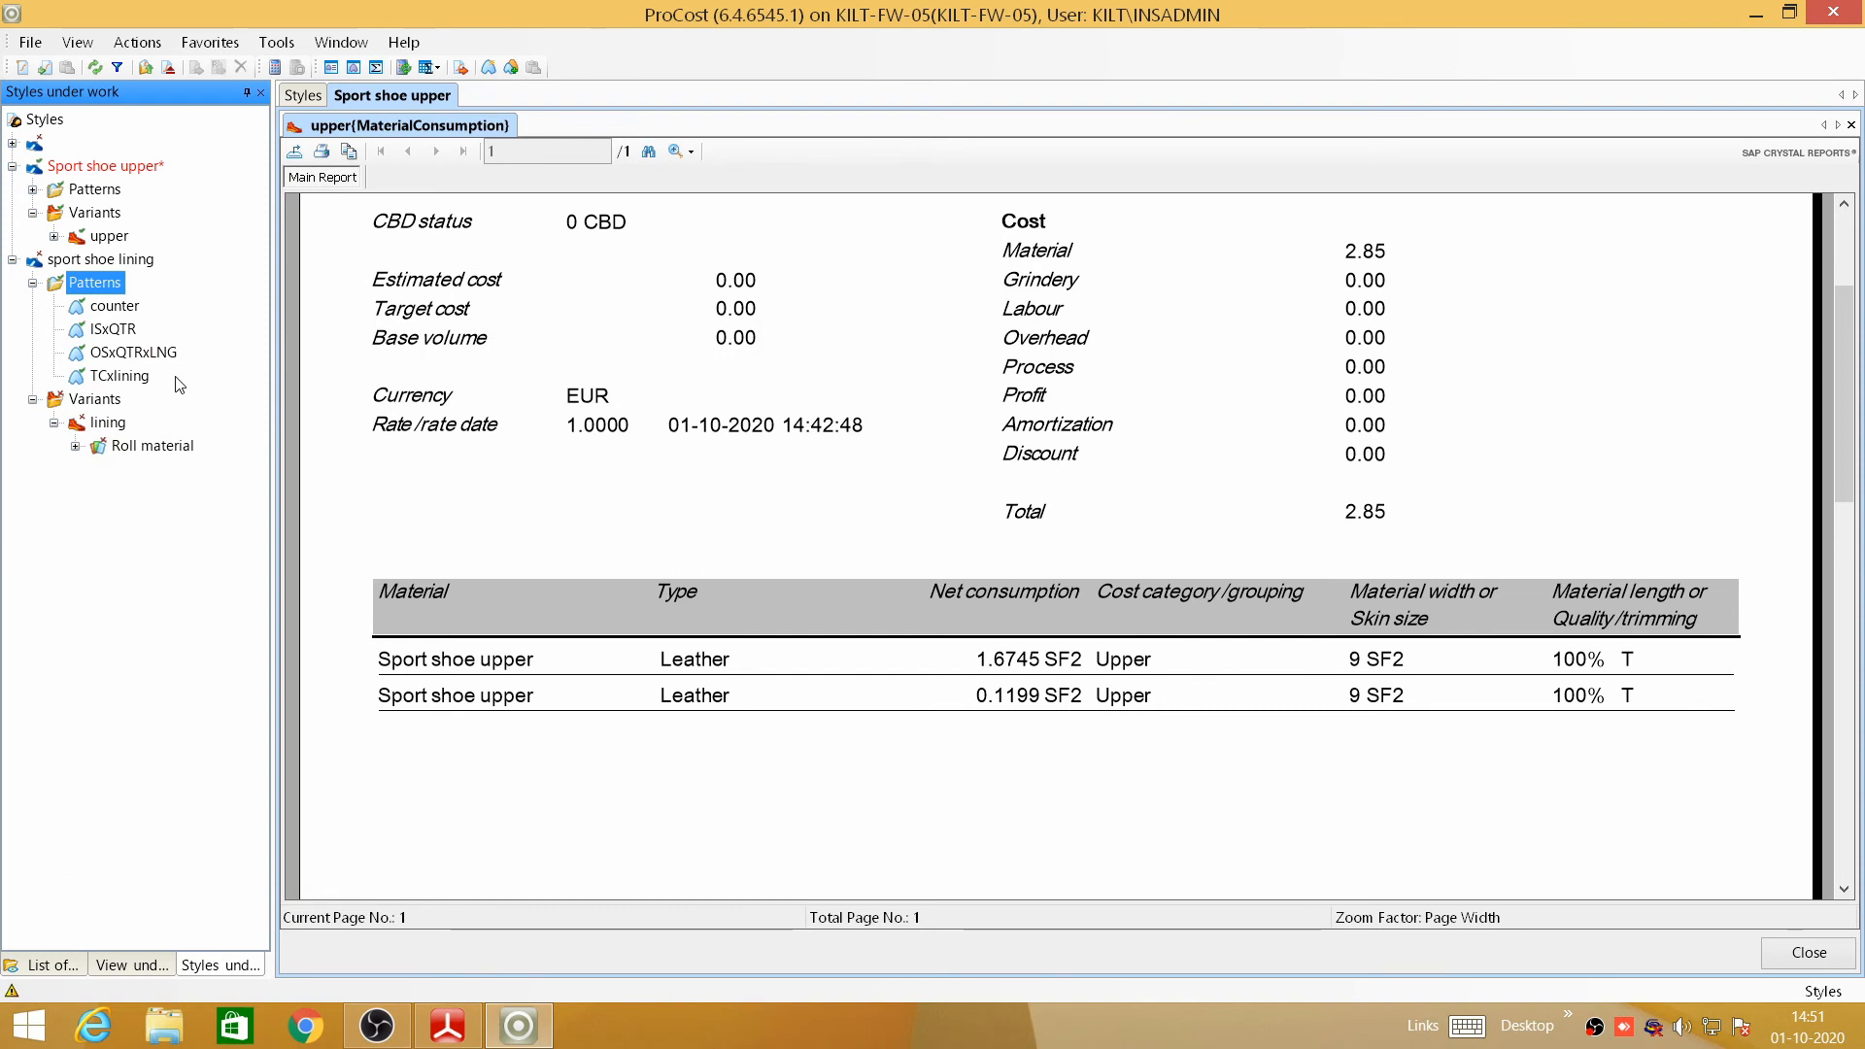
{"action": "right_click", "coordinate": [105, 399]}
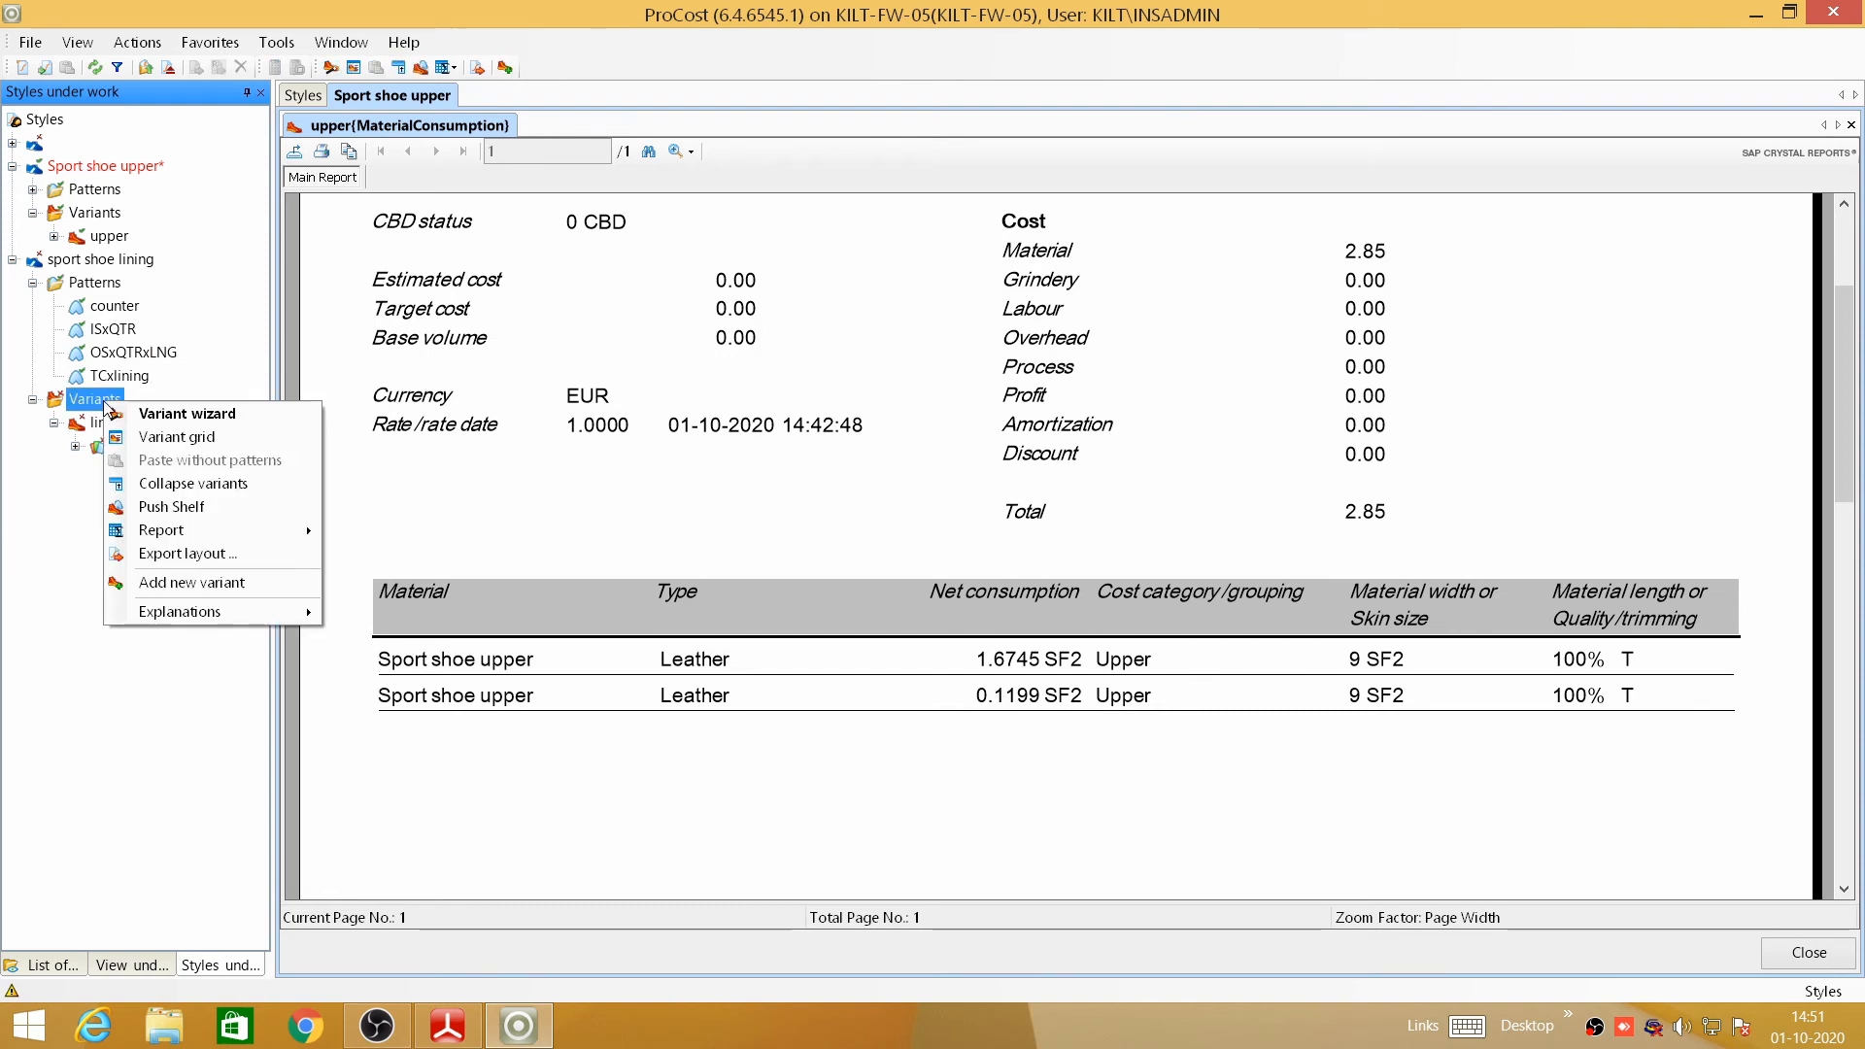
{"action": "right_click", "coordinate": [67, 286]}
{"action": "mouse_move", "coordinate": [180, 422]}
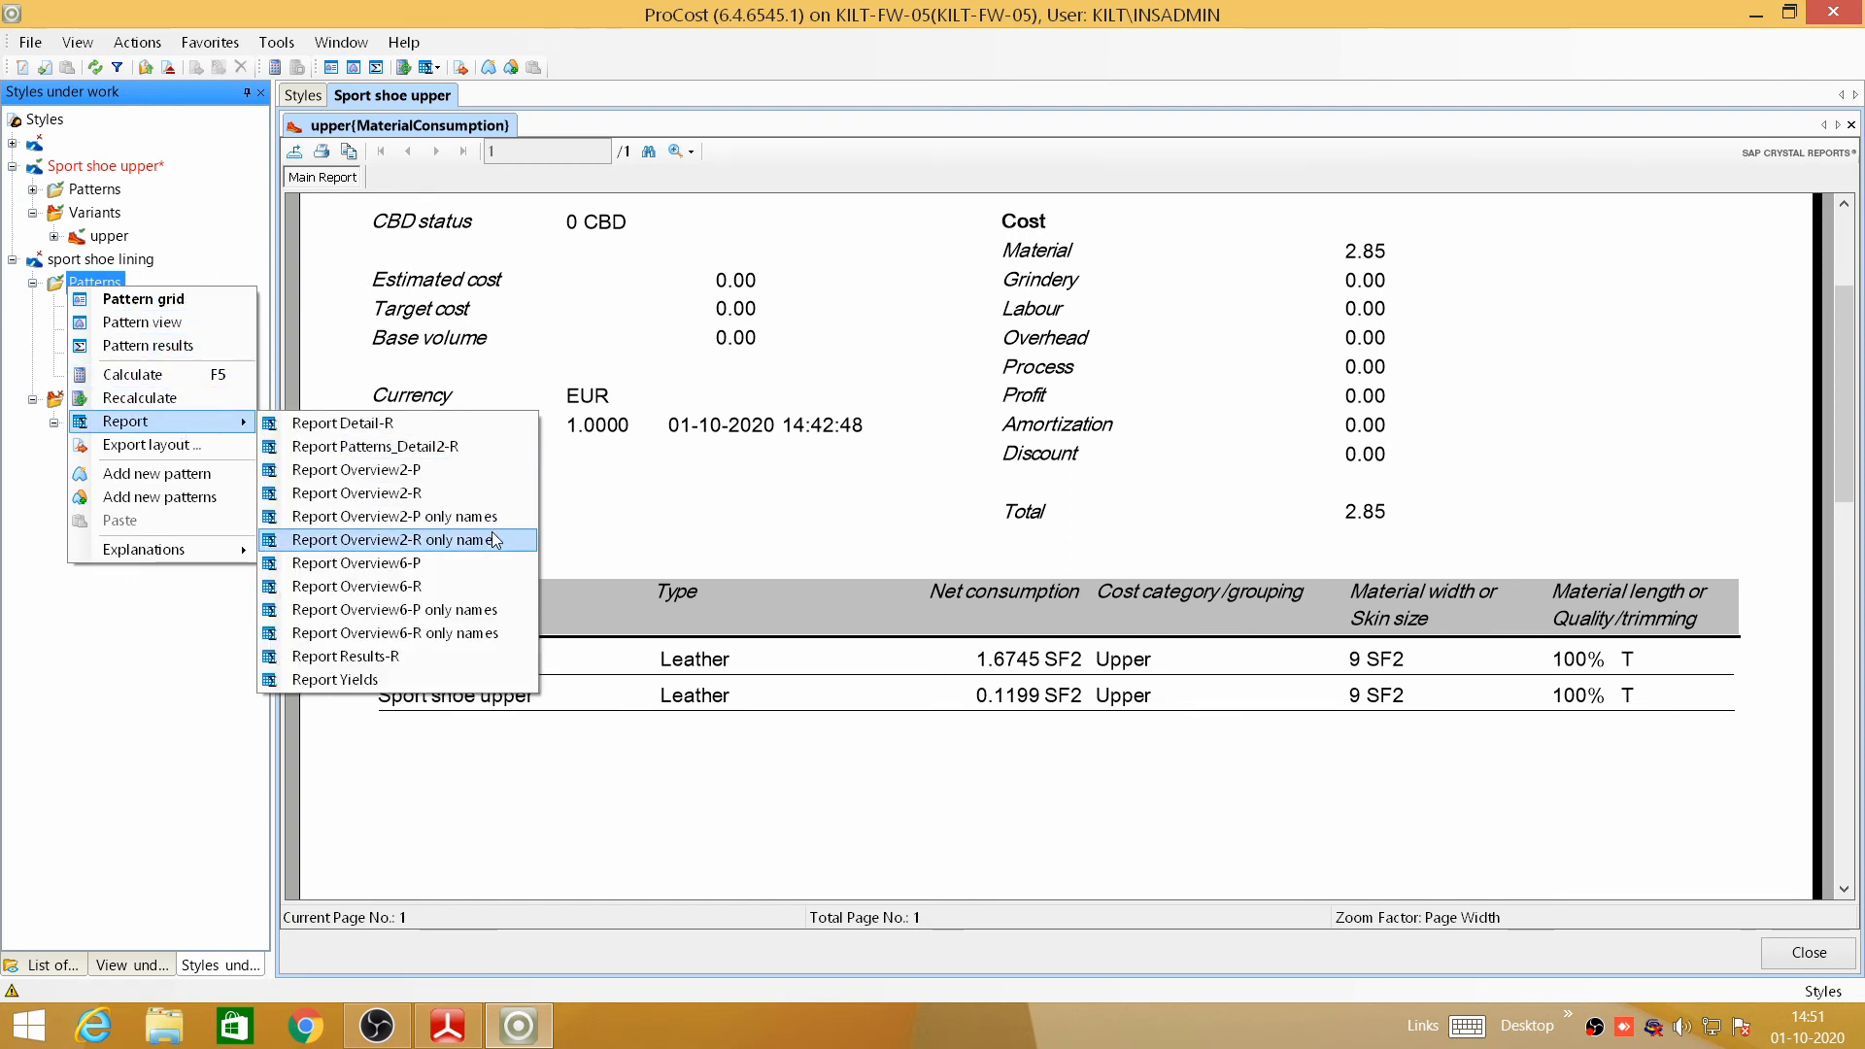
{"action": "left_click", "coordinate": [22, 432]}
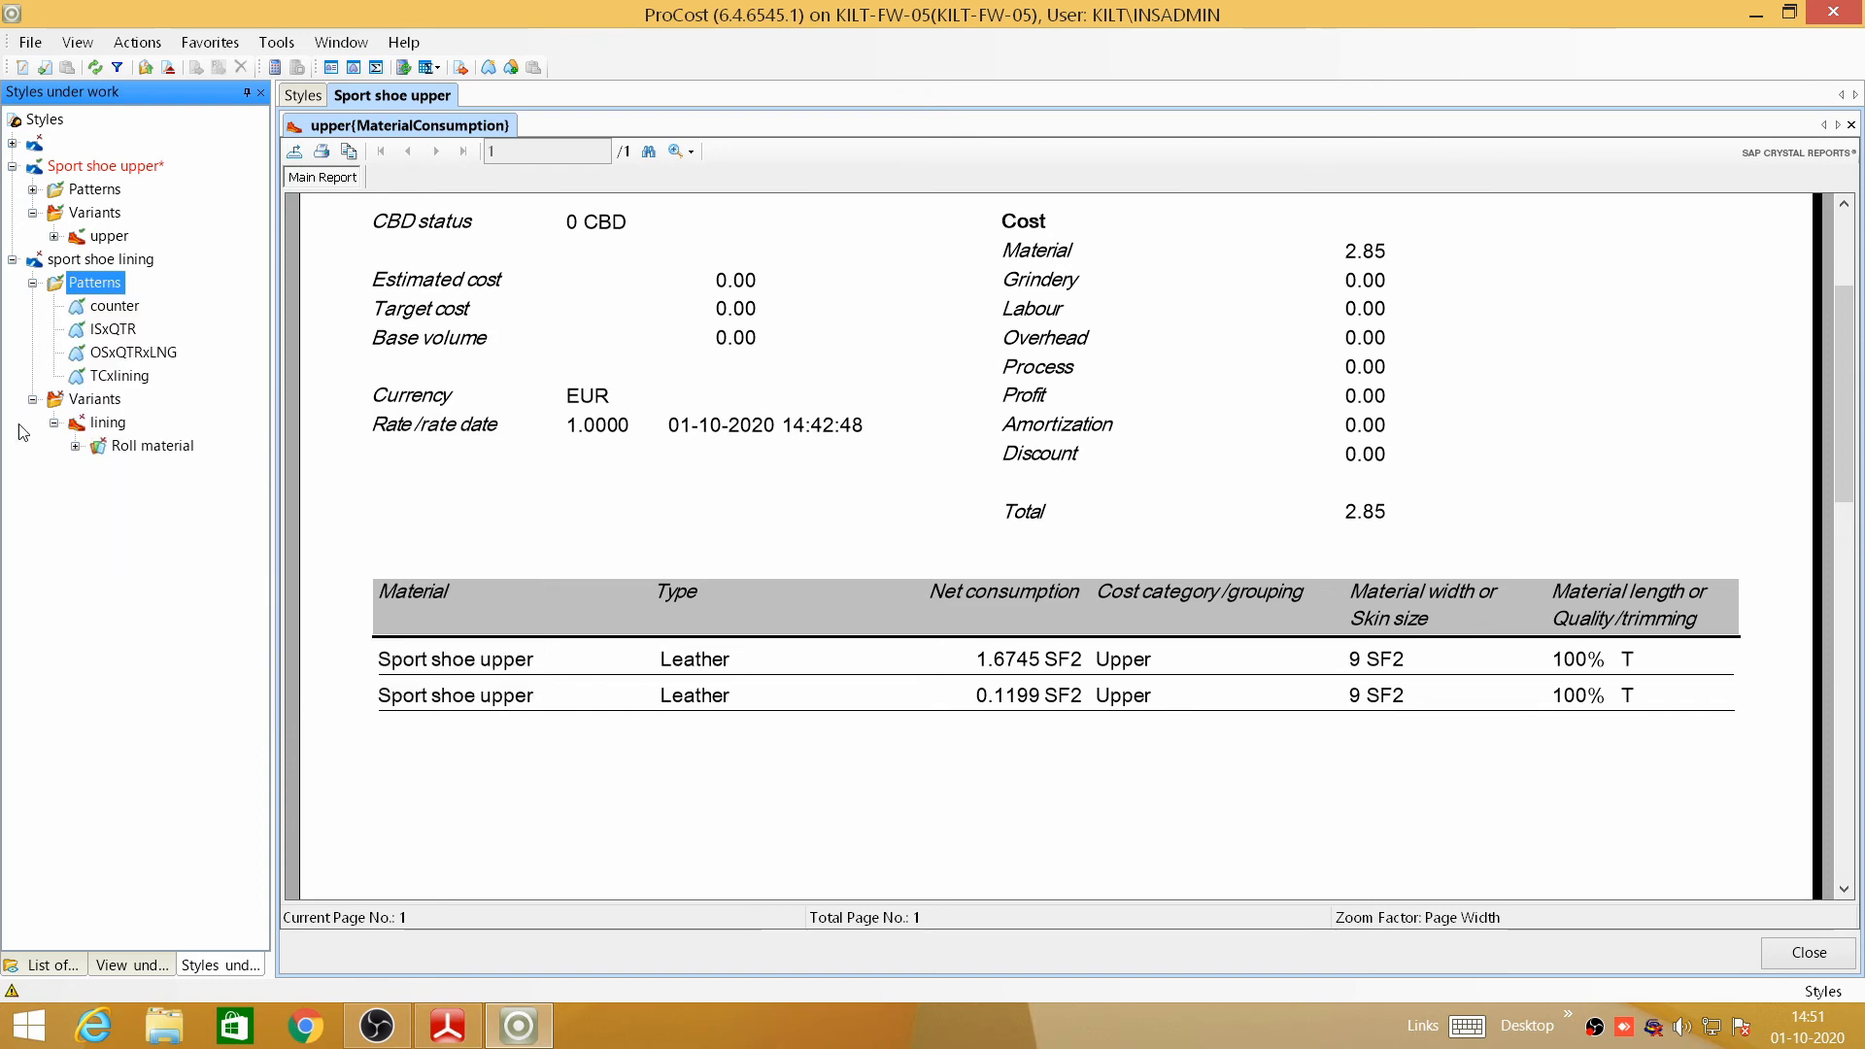
{"action": "right_click", "coordinate": [101, 400]}
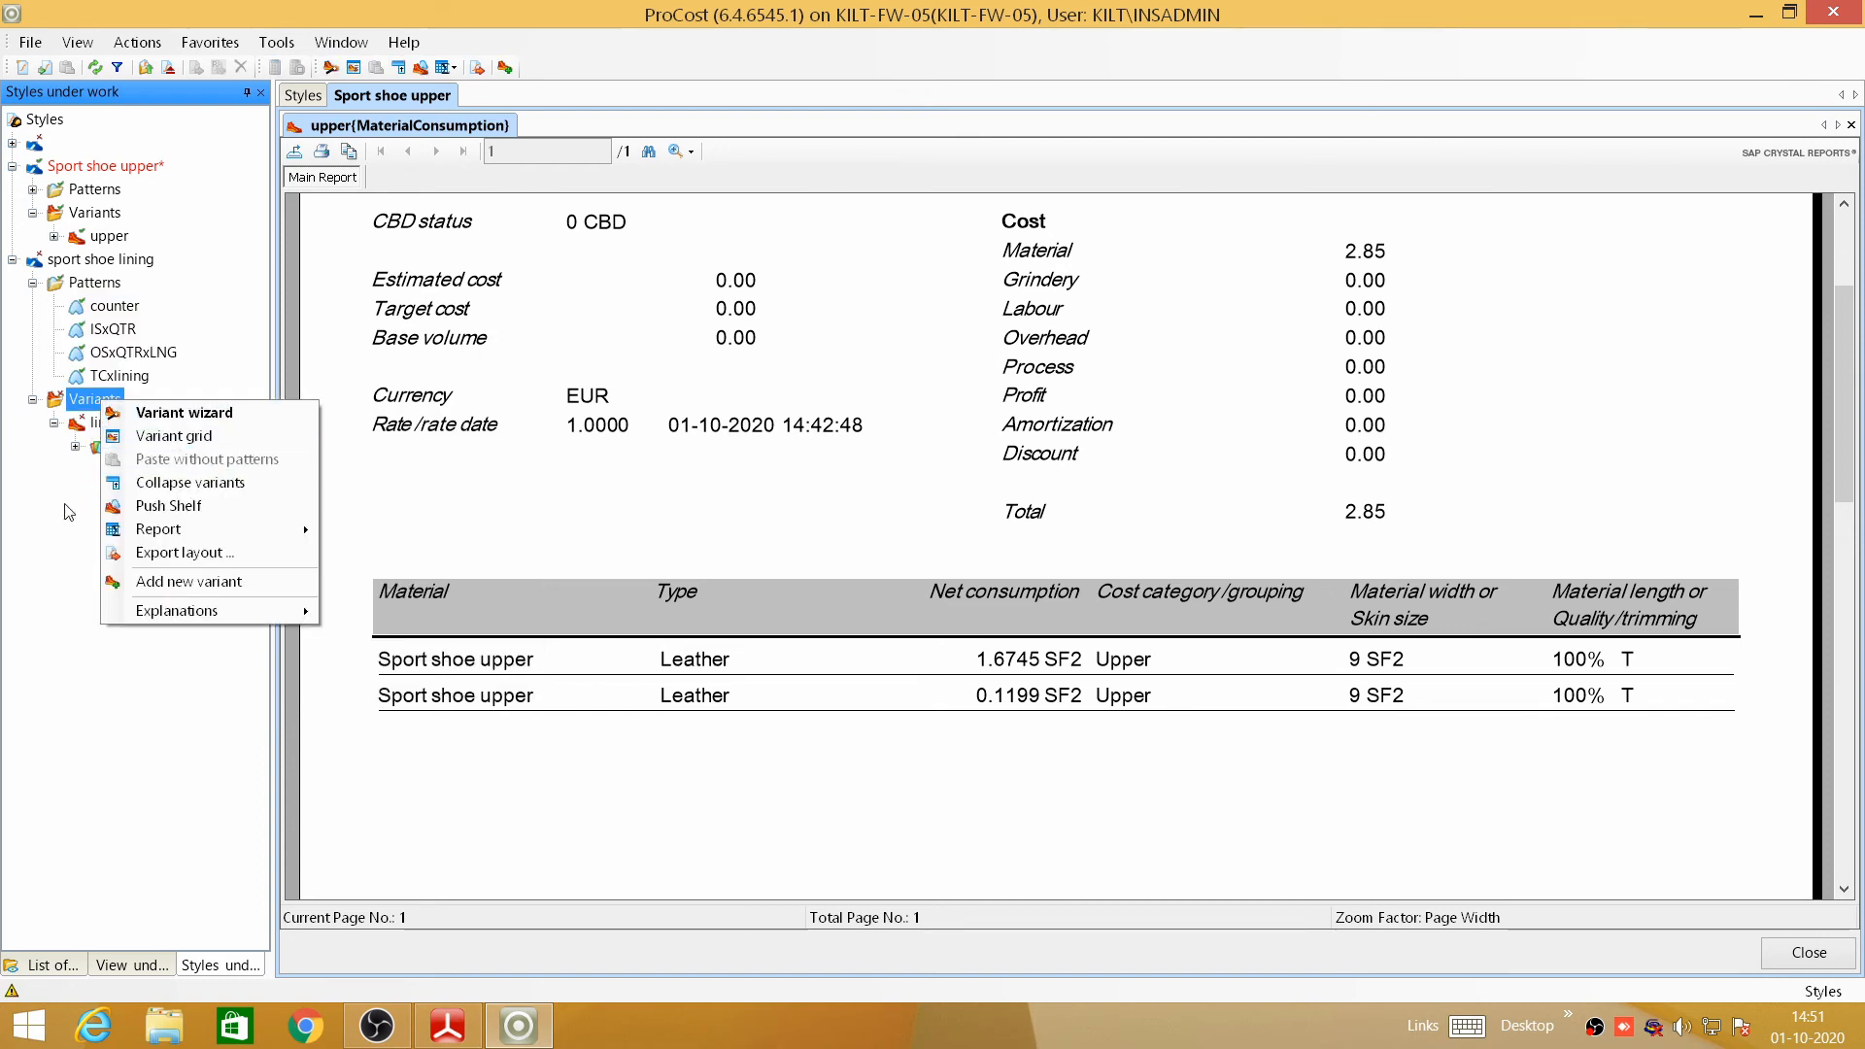
{"action": "key", "text": "Escape"}
- Calculate the lining variant and generate the Overview report for the sport shoe lining style
{"action": "right_click", "coordinate": [102, 425]}
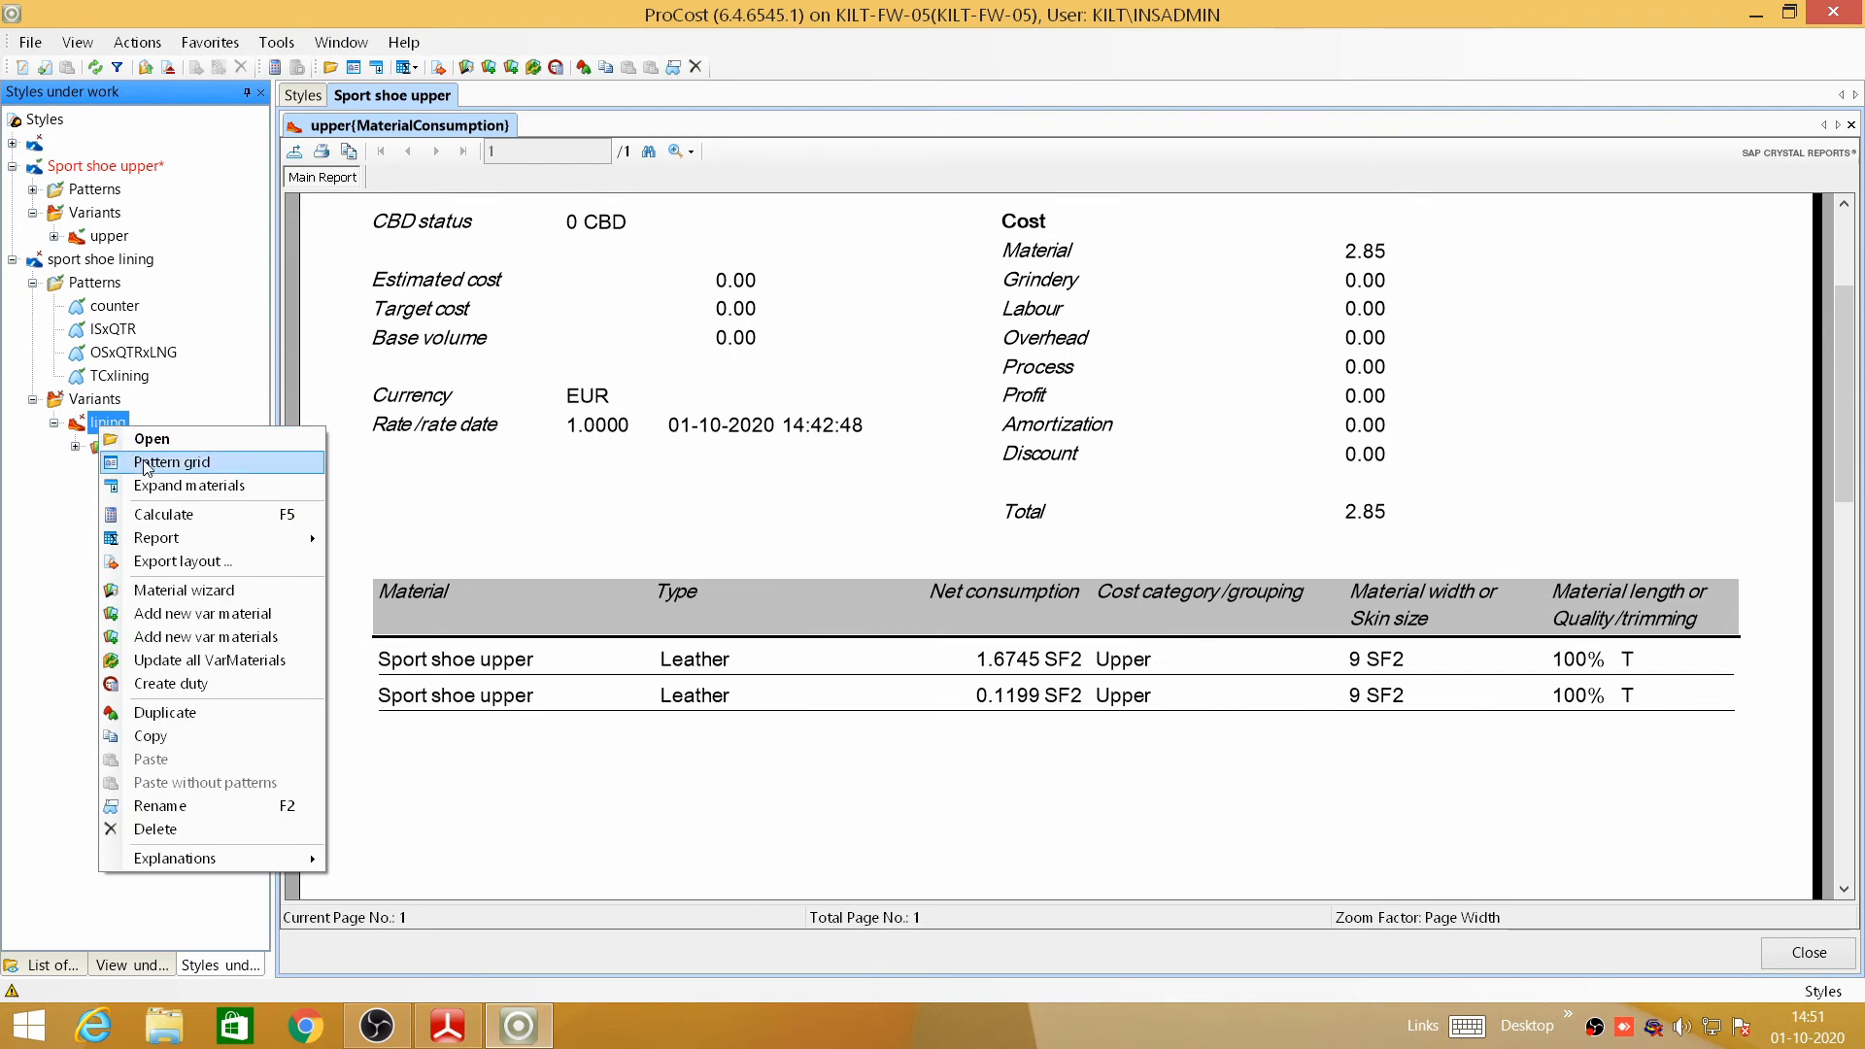
{"action": "left_click", "coordinate": [187, 516]}
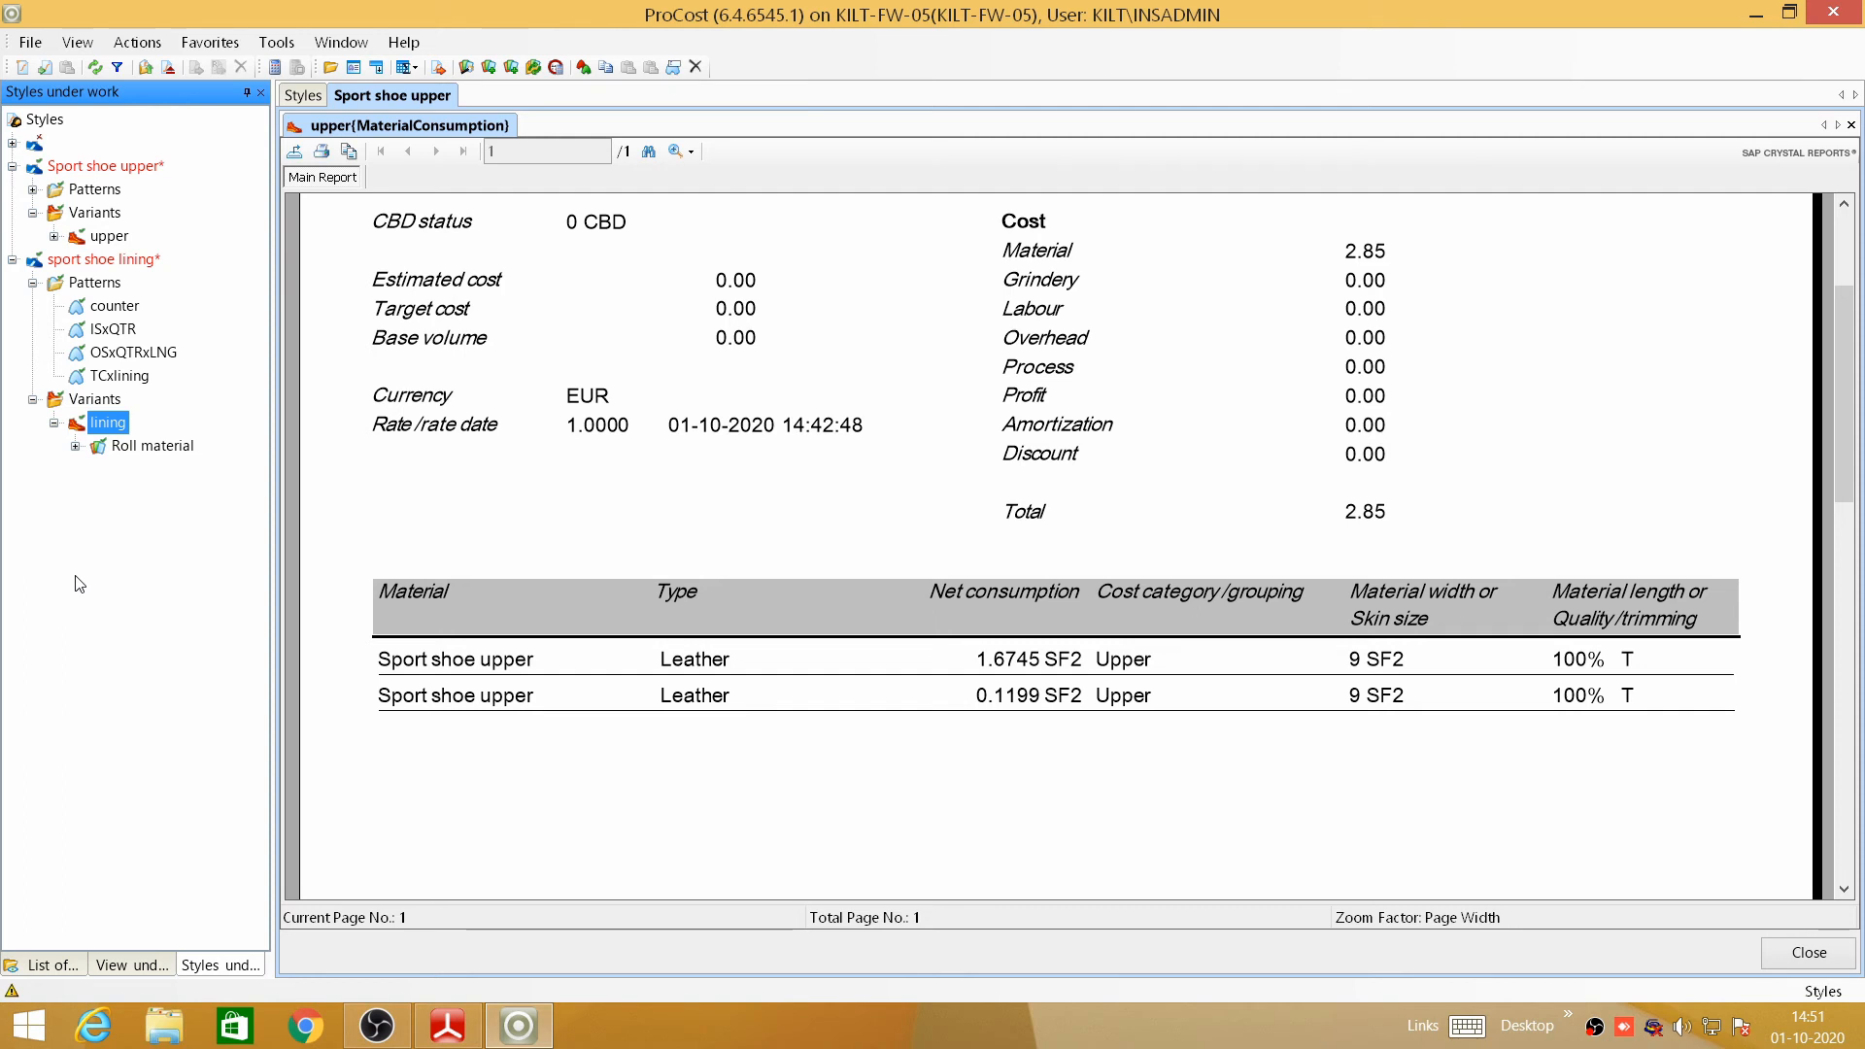
{"action": "right_click", "coordinate": [134, 263]}
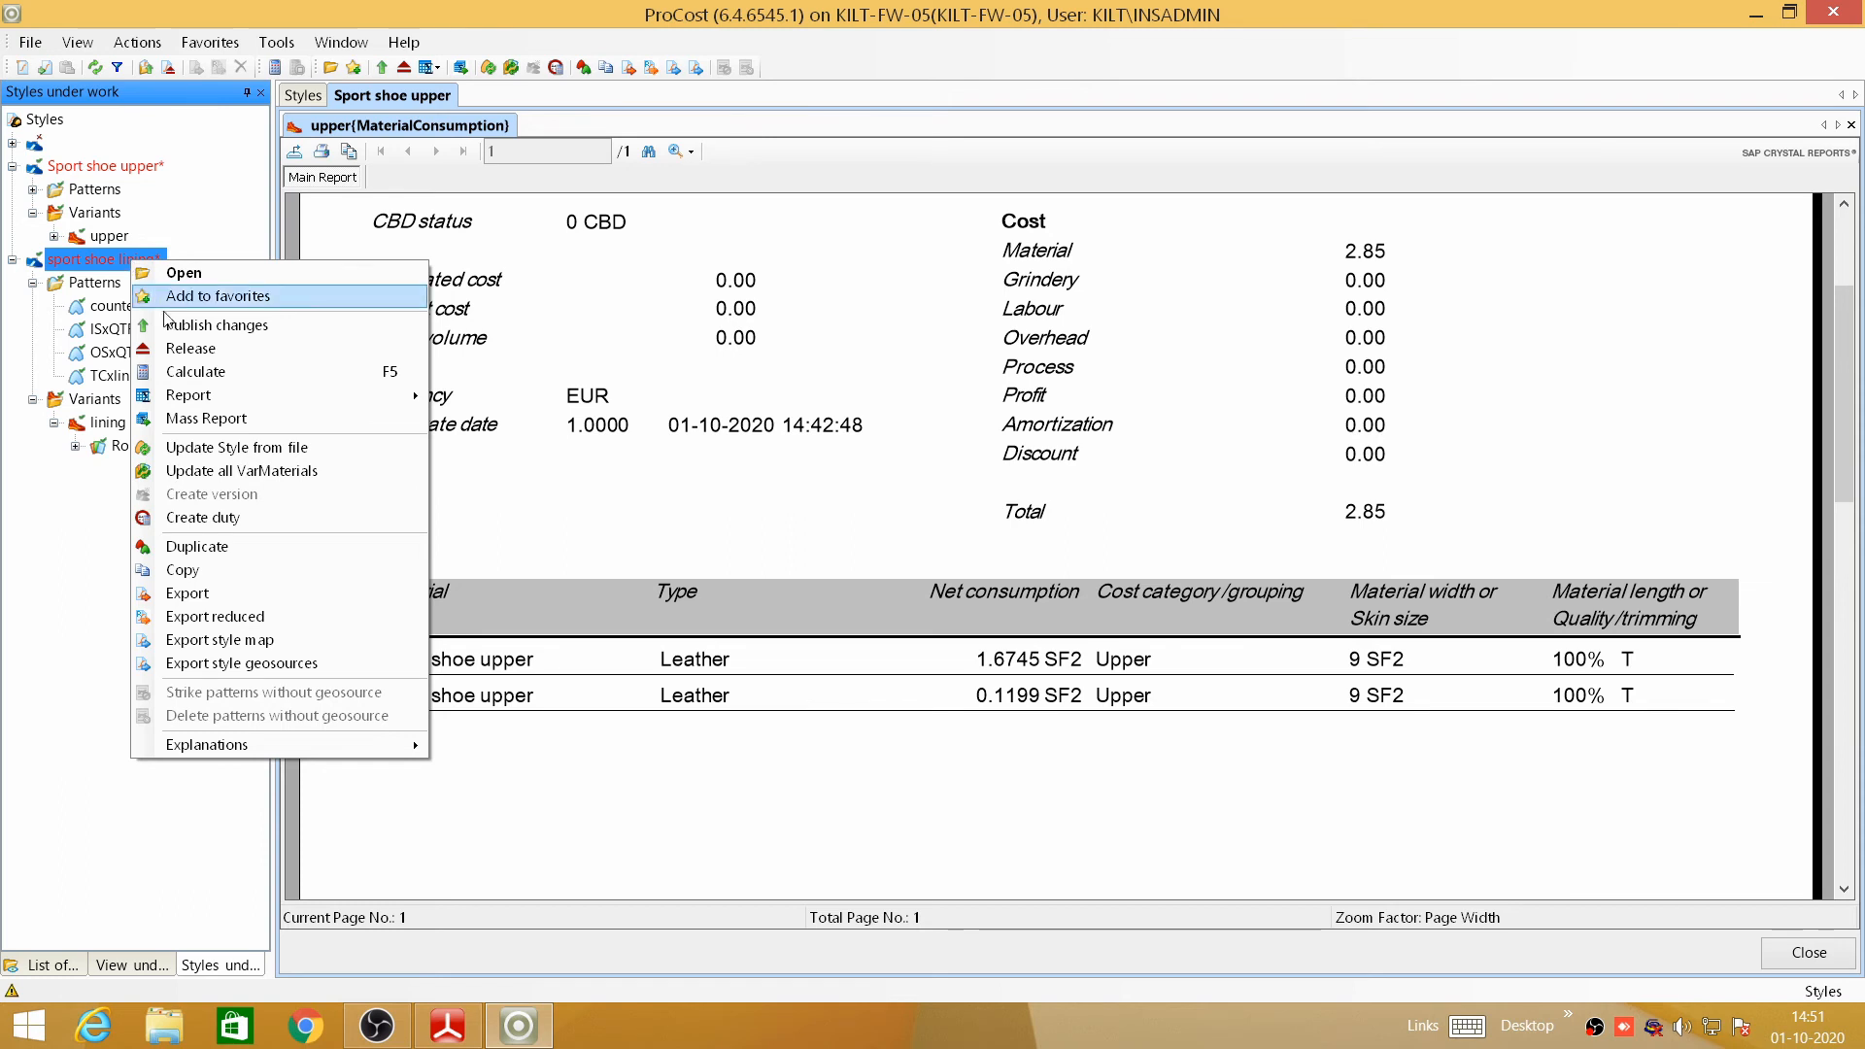
{"action": "mouse_move", "coordinate": [227, 404]}
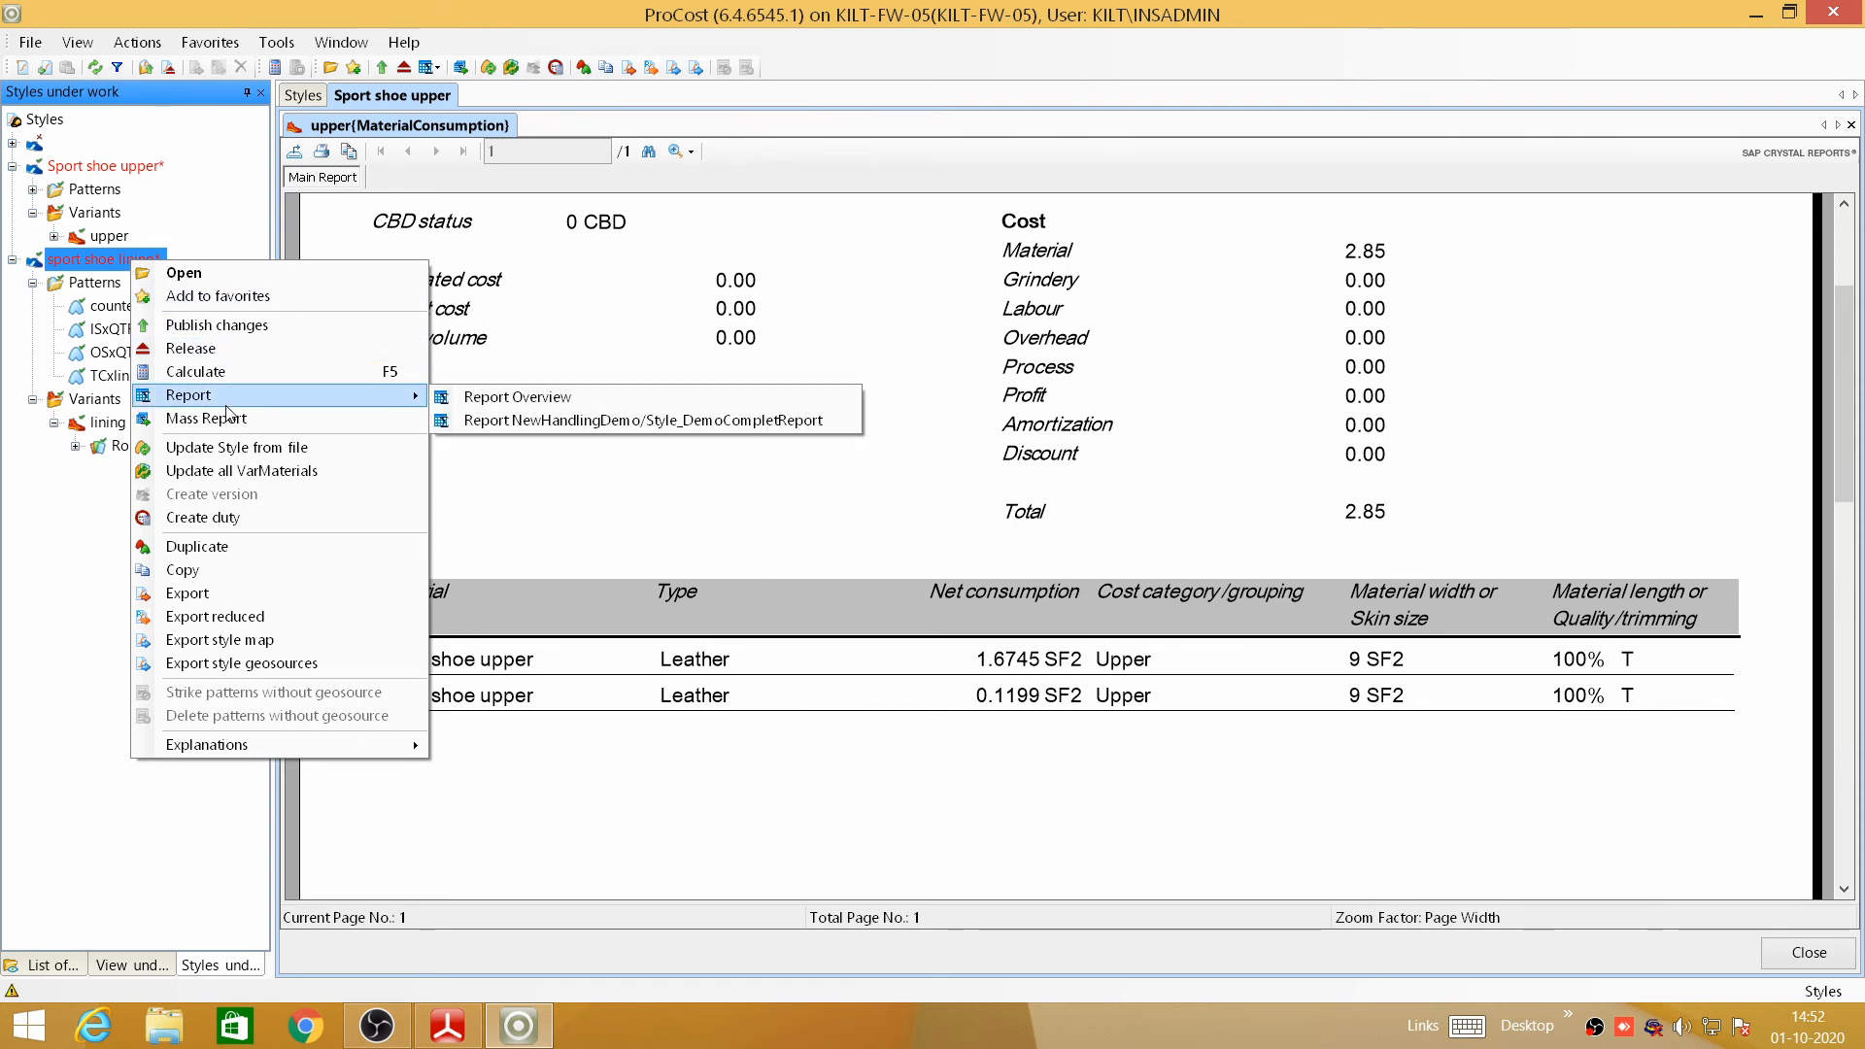
{"action": "left_click", "coordinate": [523, 399]}
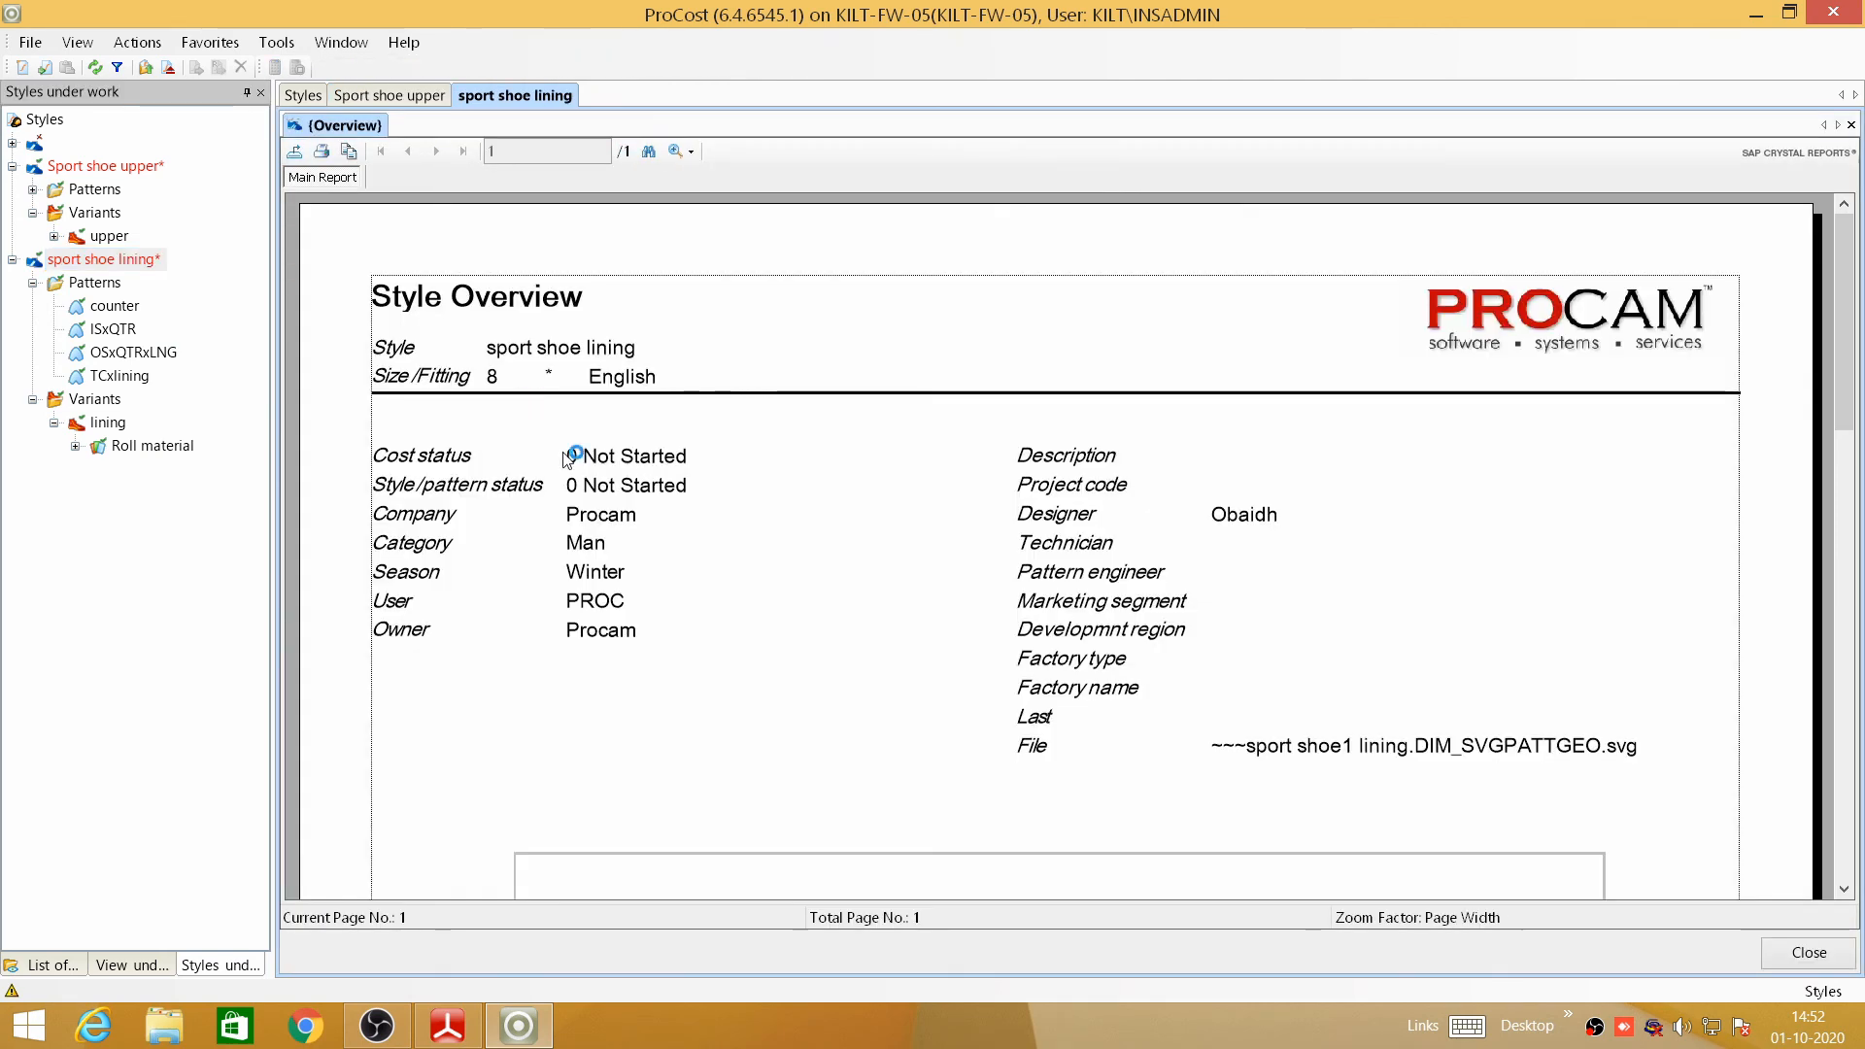
- Examine the Style Overview report of the sport shoe lining from beginning to end
{"action": "scroll", "coordinate": [821, 683], "scroll_direction": "down", "scroll_amount": 10}
{"action": "scroll", "coordinate": [822, 686], "scroll_direction": "down", "scroll_amount": 3}
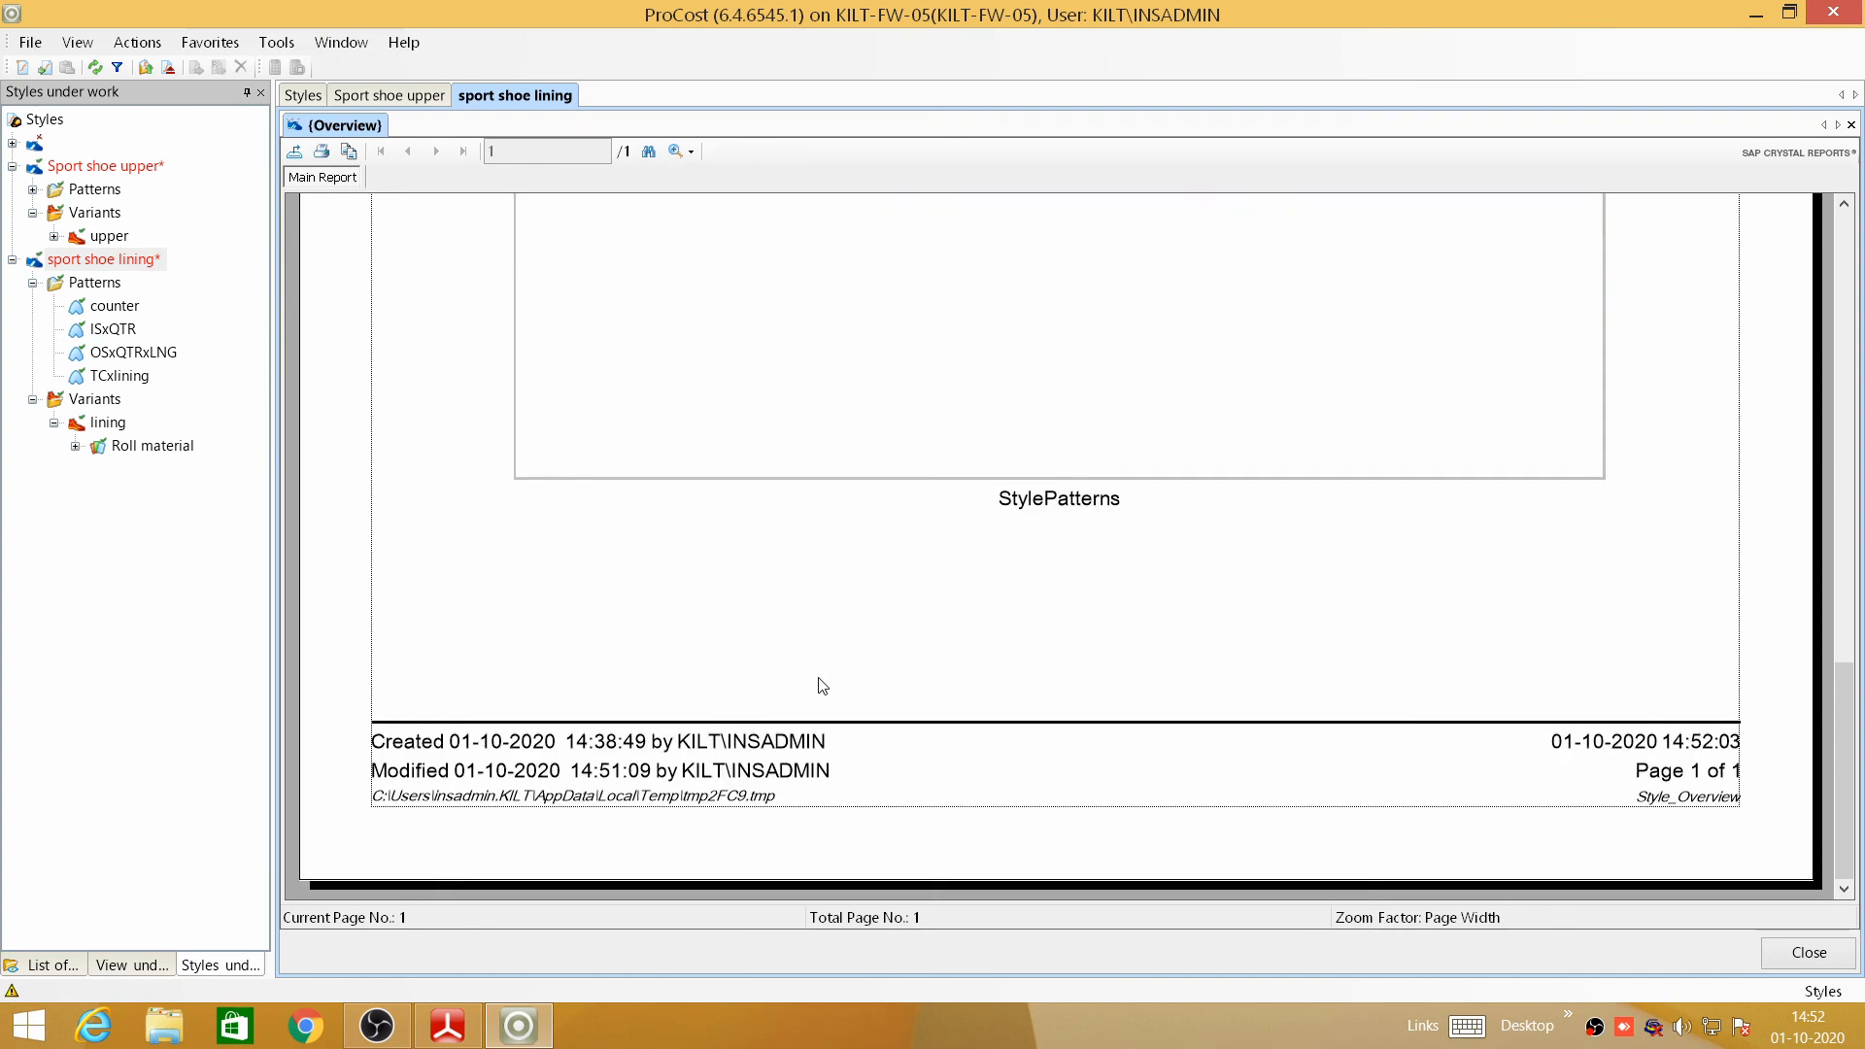
{"action": "scroll", "coordinate": [822, 686], "scroll_direction": "up", "scroll_amount": 12}
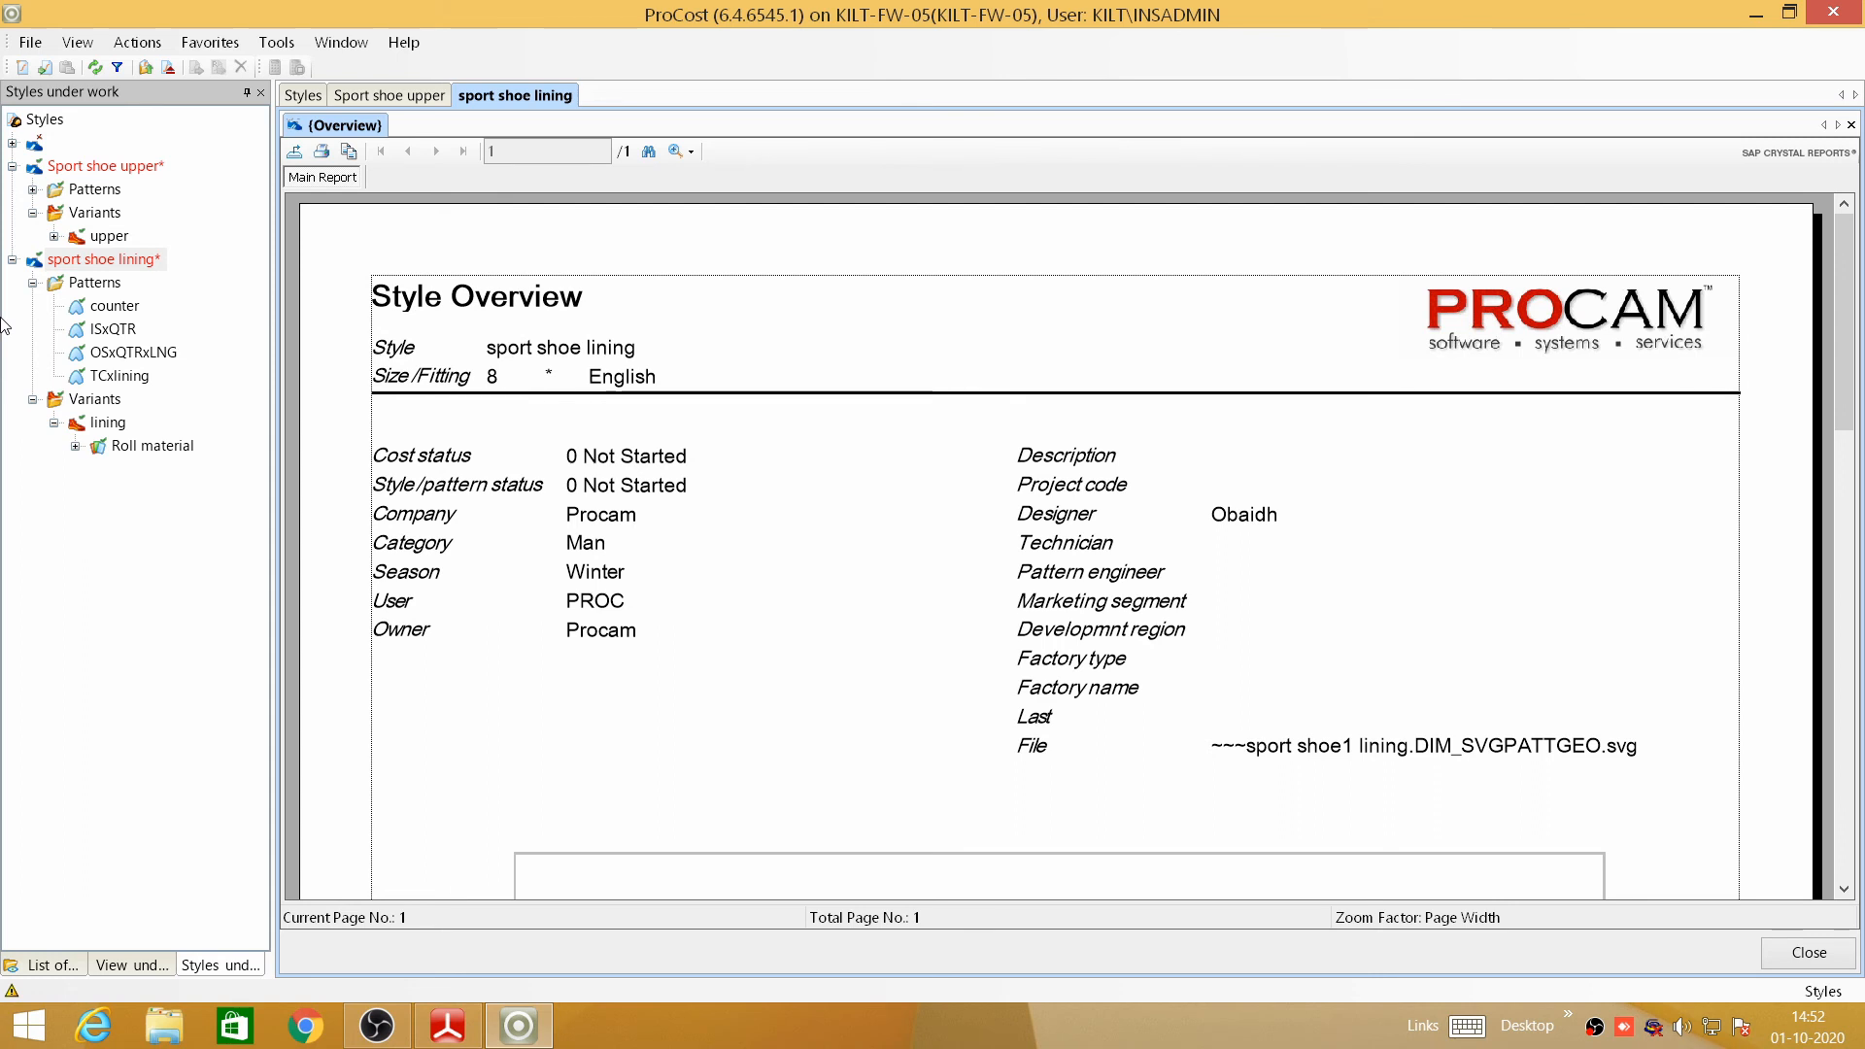
{"action": "left_click", "coordinate": [97, 187]}
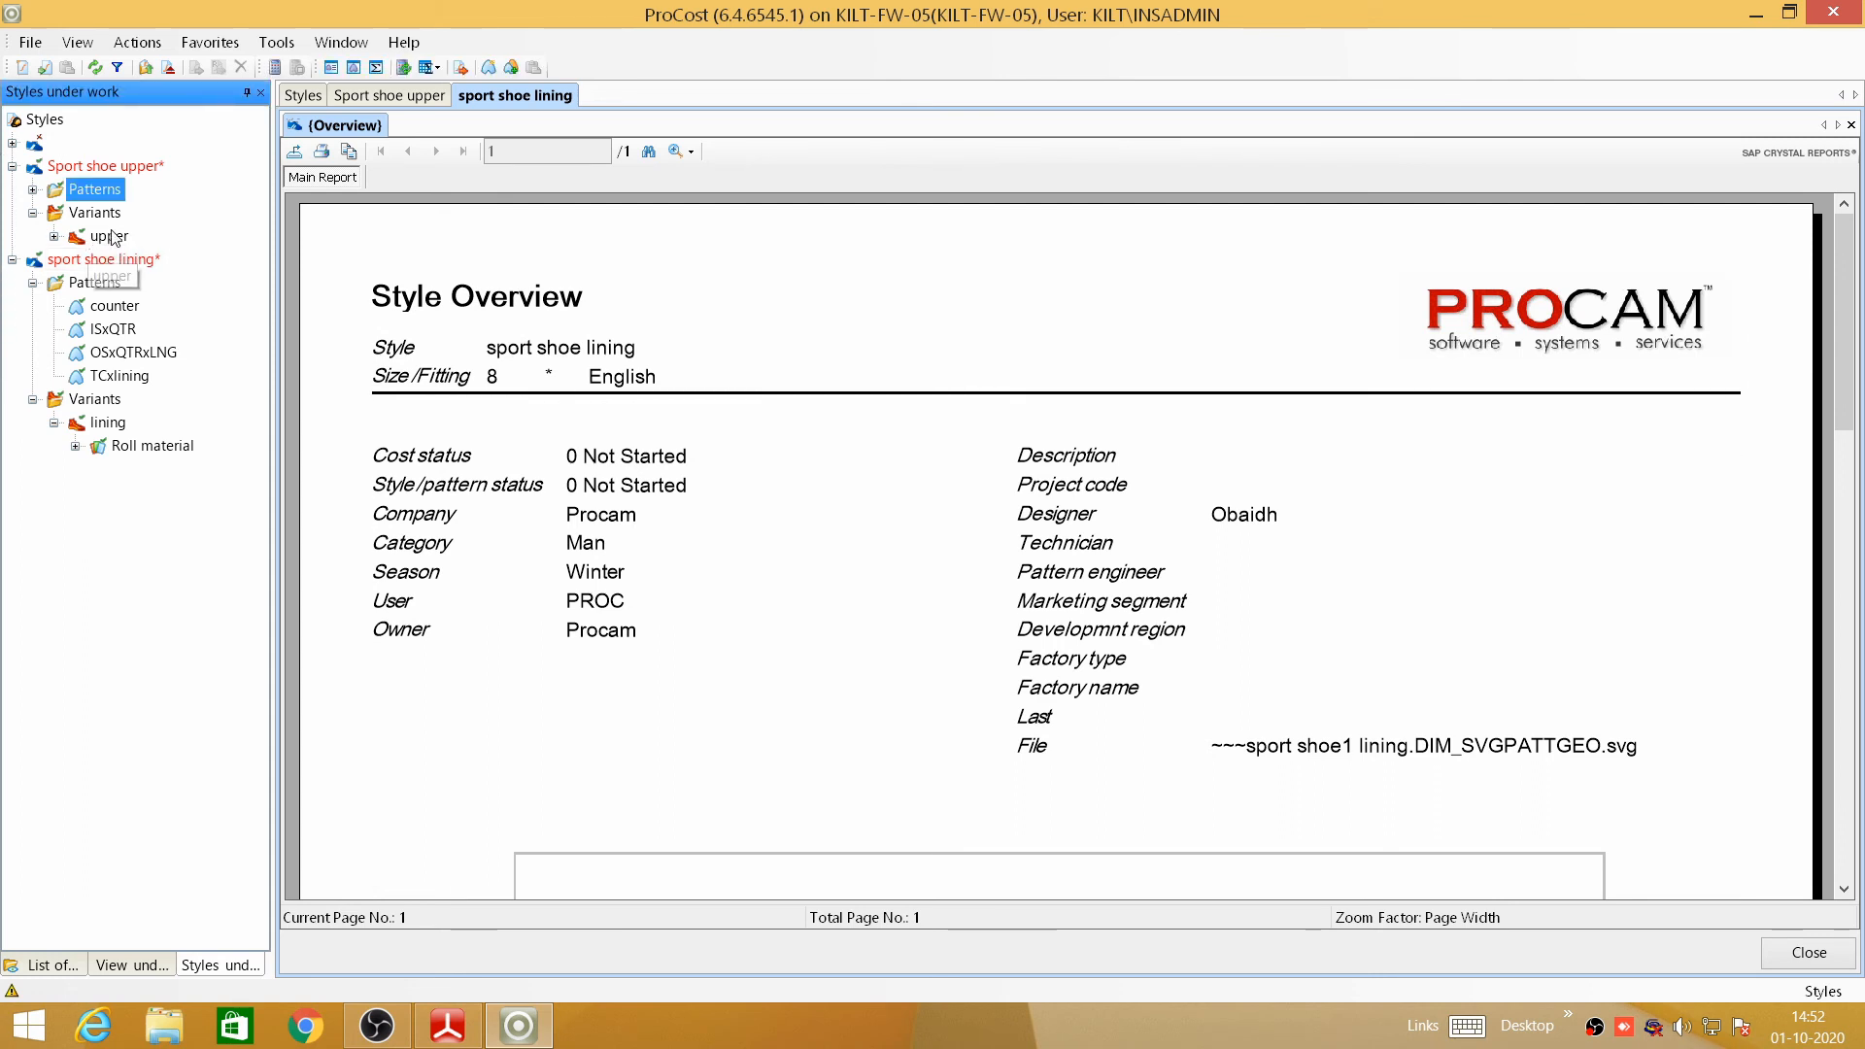
{"action": "left_click", "coordinate": [107, 237]}
{"action": "right_click", "coordinate": [108, 239]}
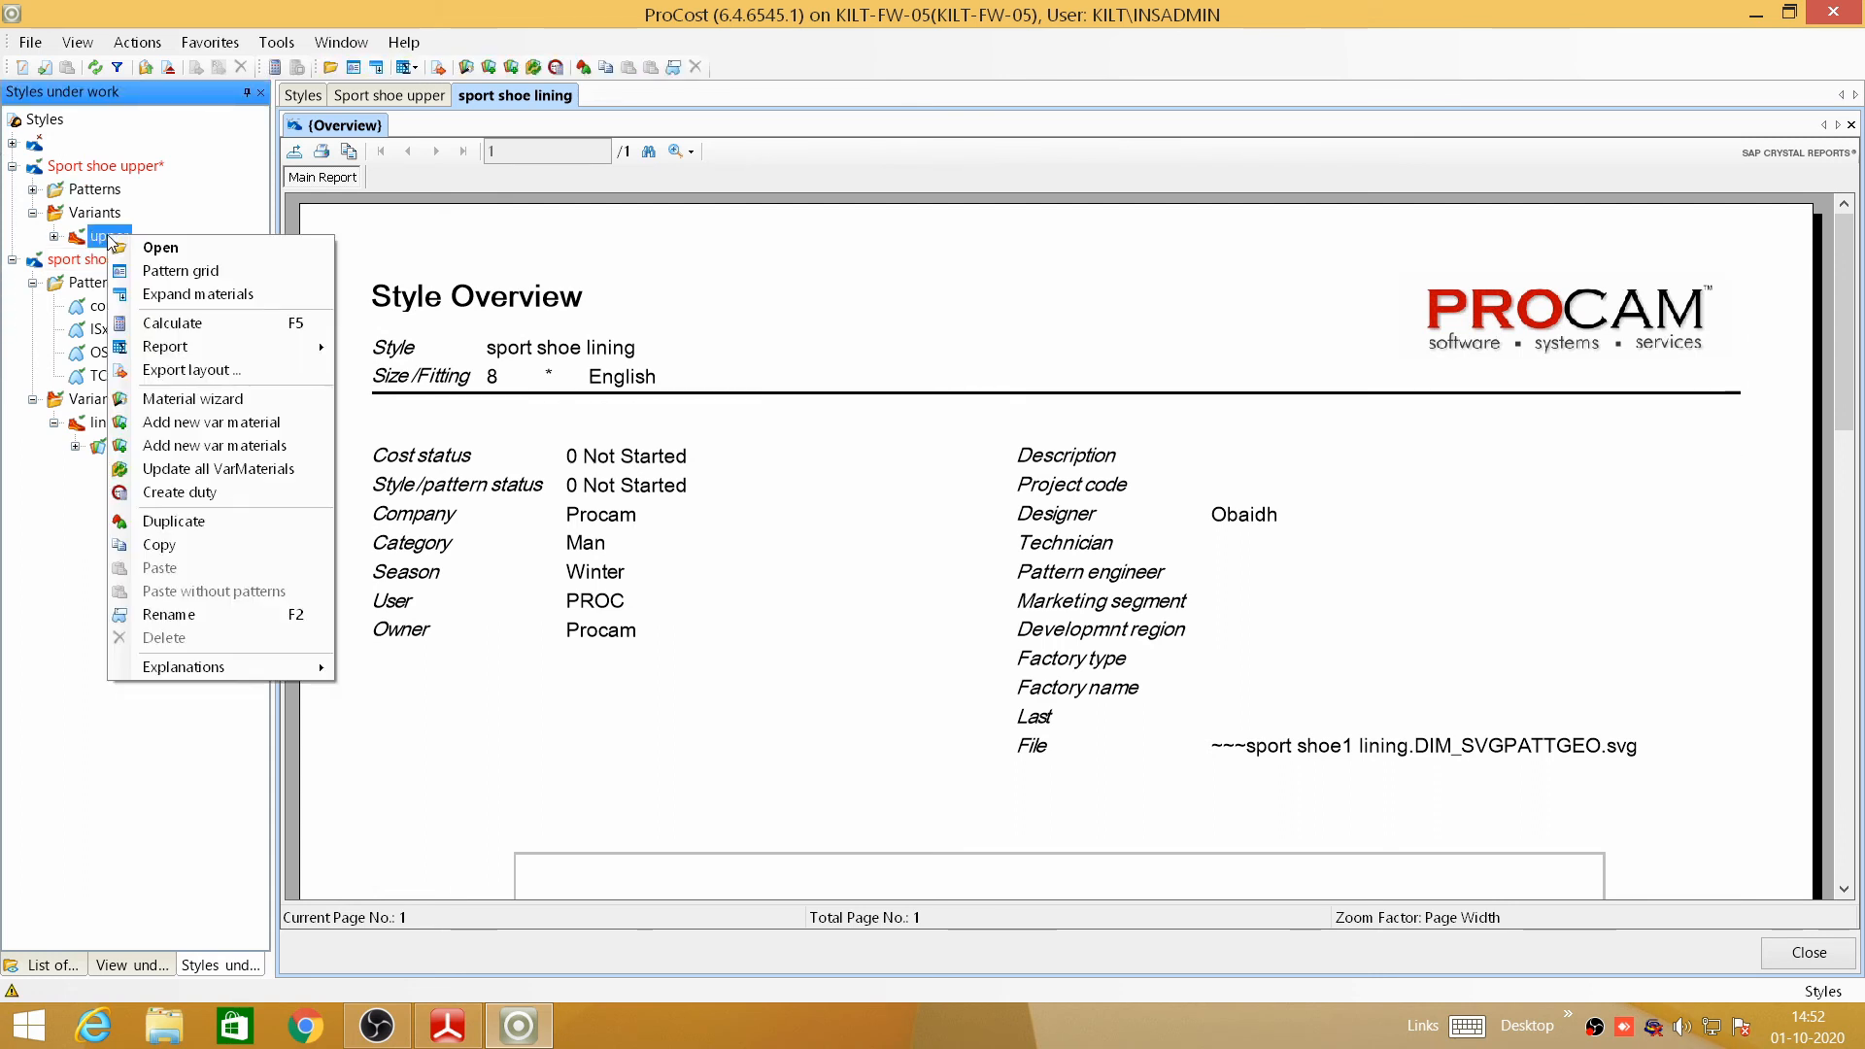
{"action": "mouse_move", "coordinate": [225, 358]}
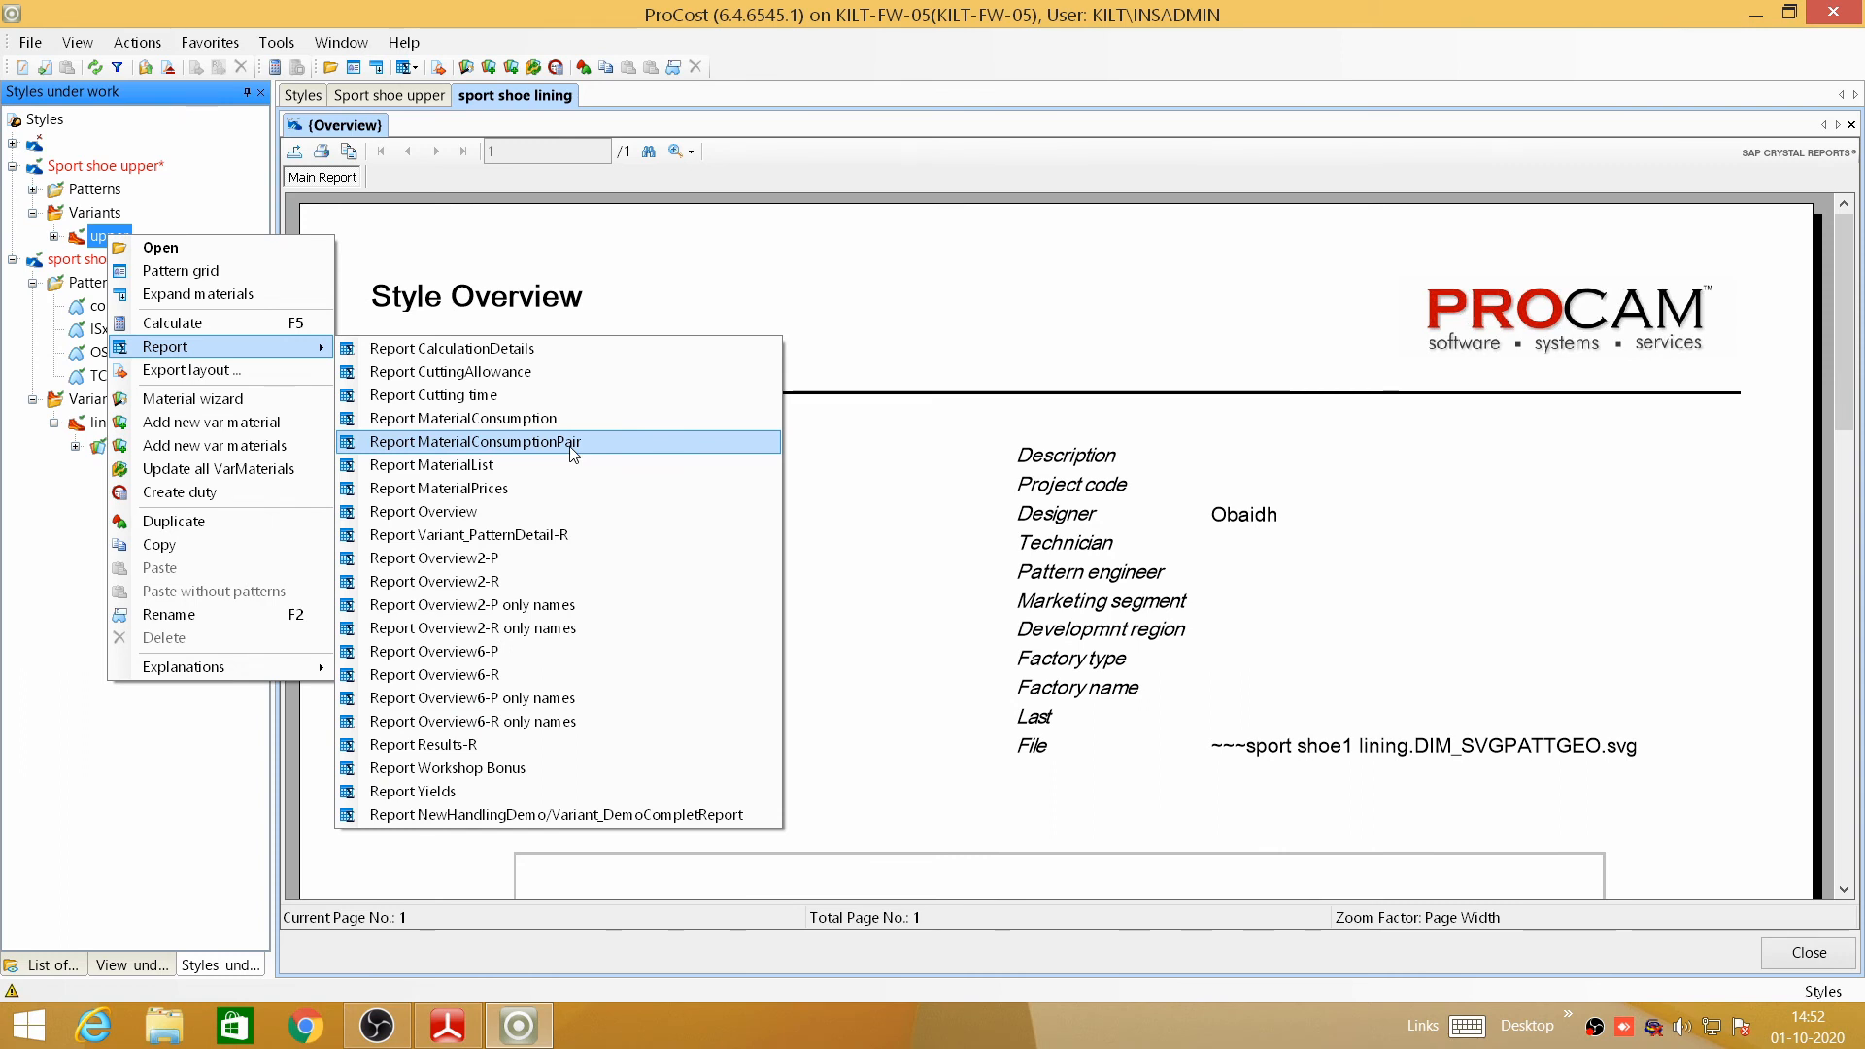
{"action": "left_click", "coordinate": [6, 355]}
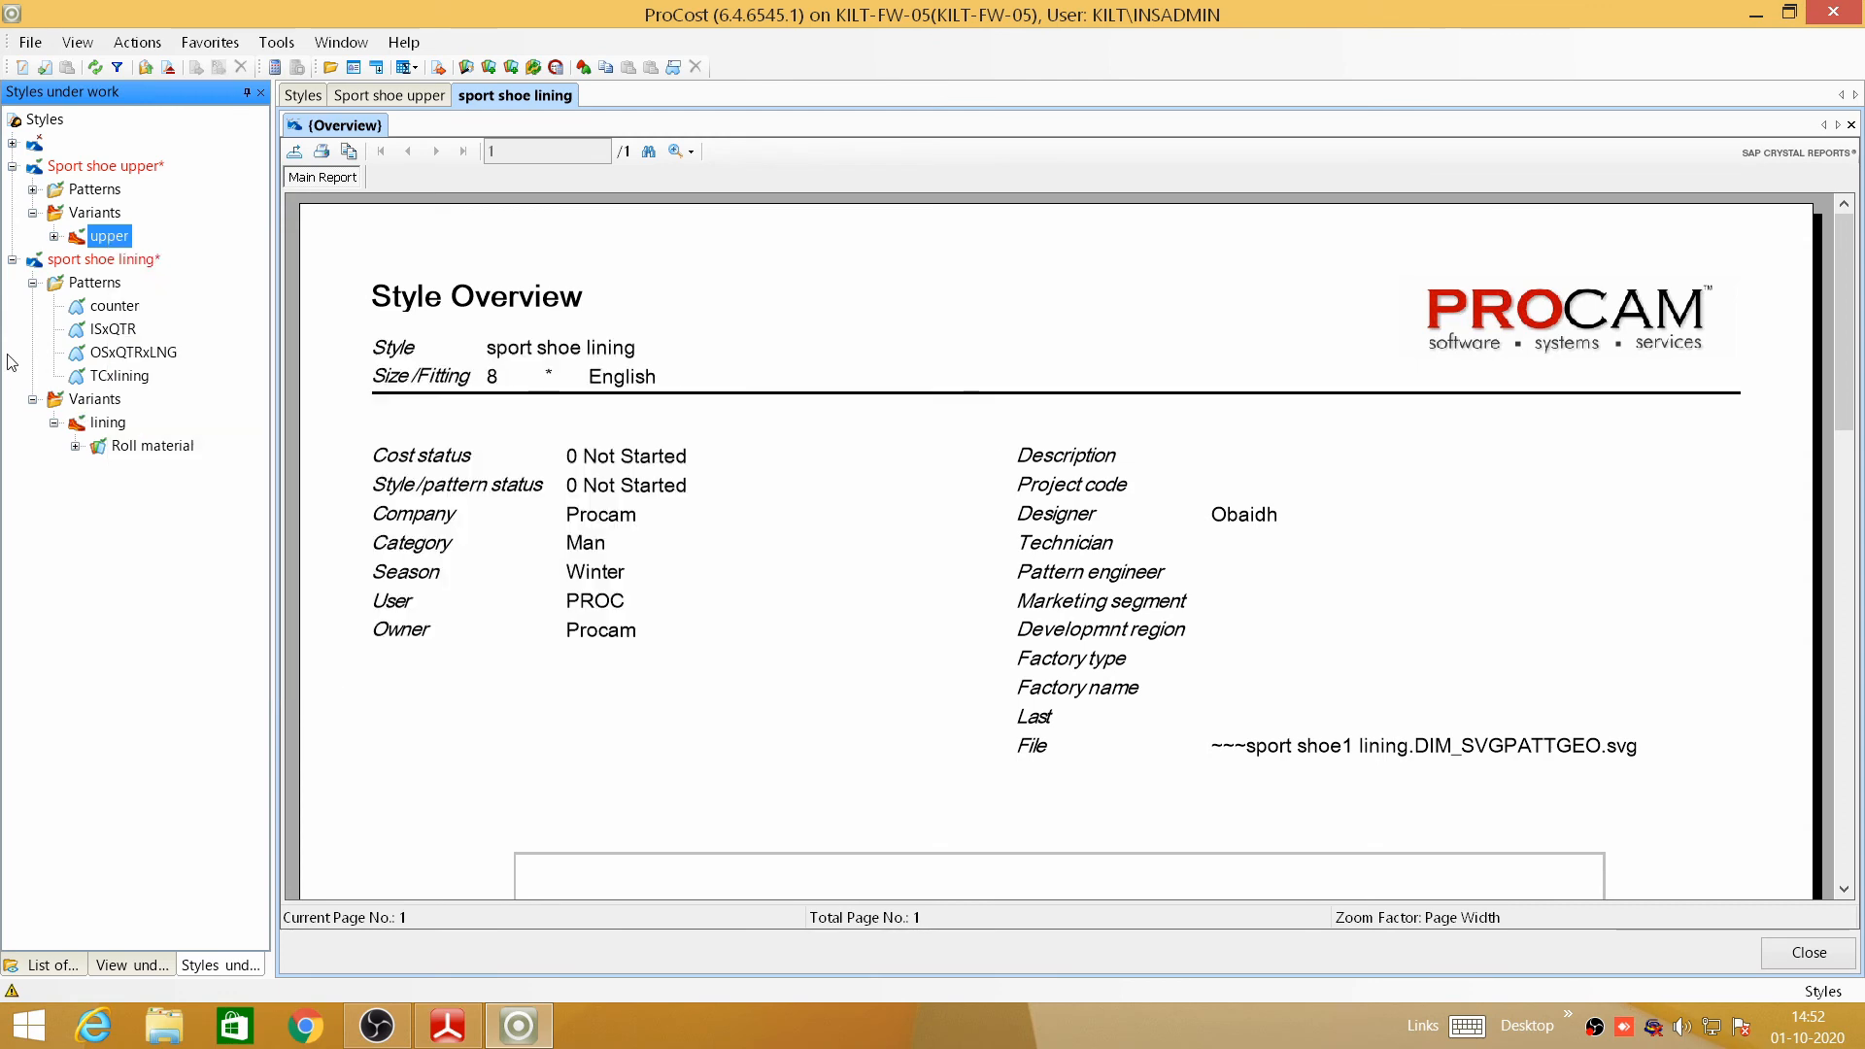
{"action": "right_click", "coordinate": [105, 425]}
{"action": "mouse_move", "coordinate": [250, 533]}
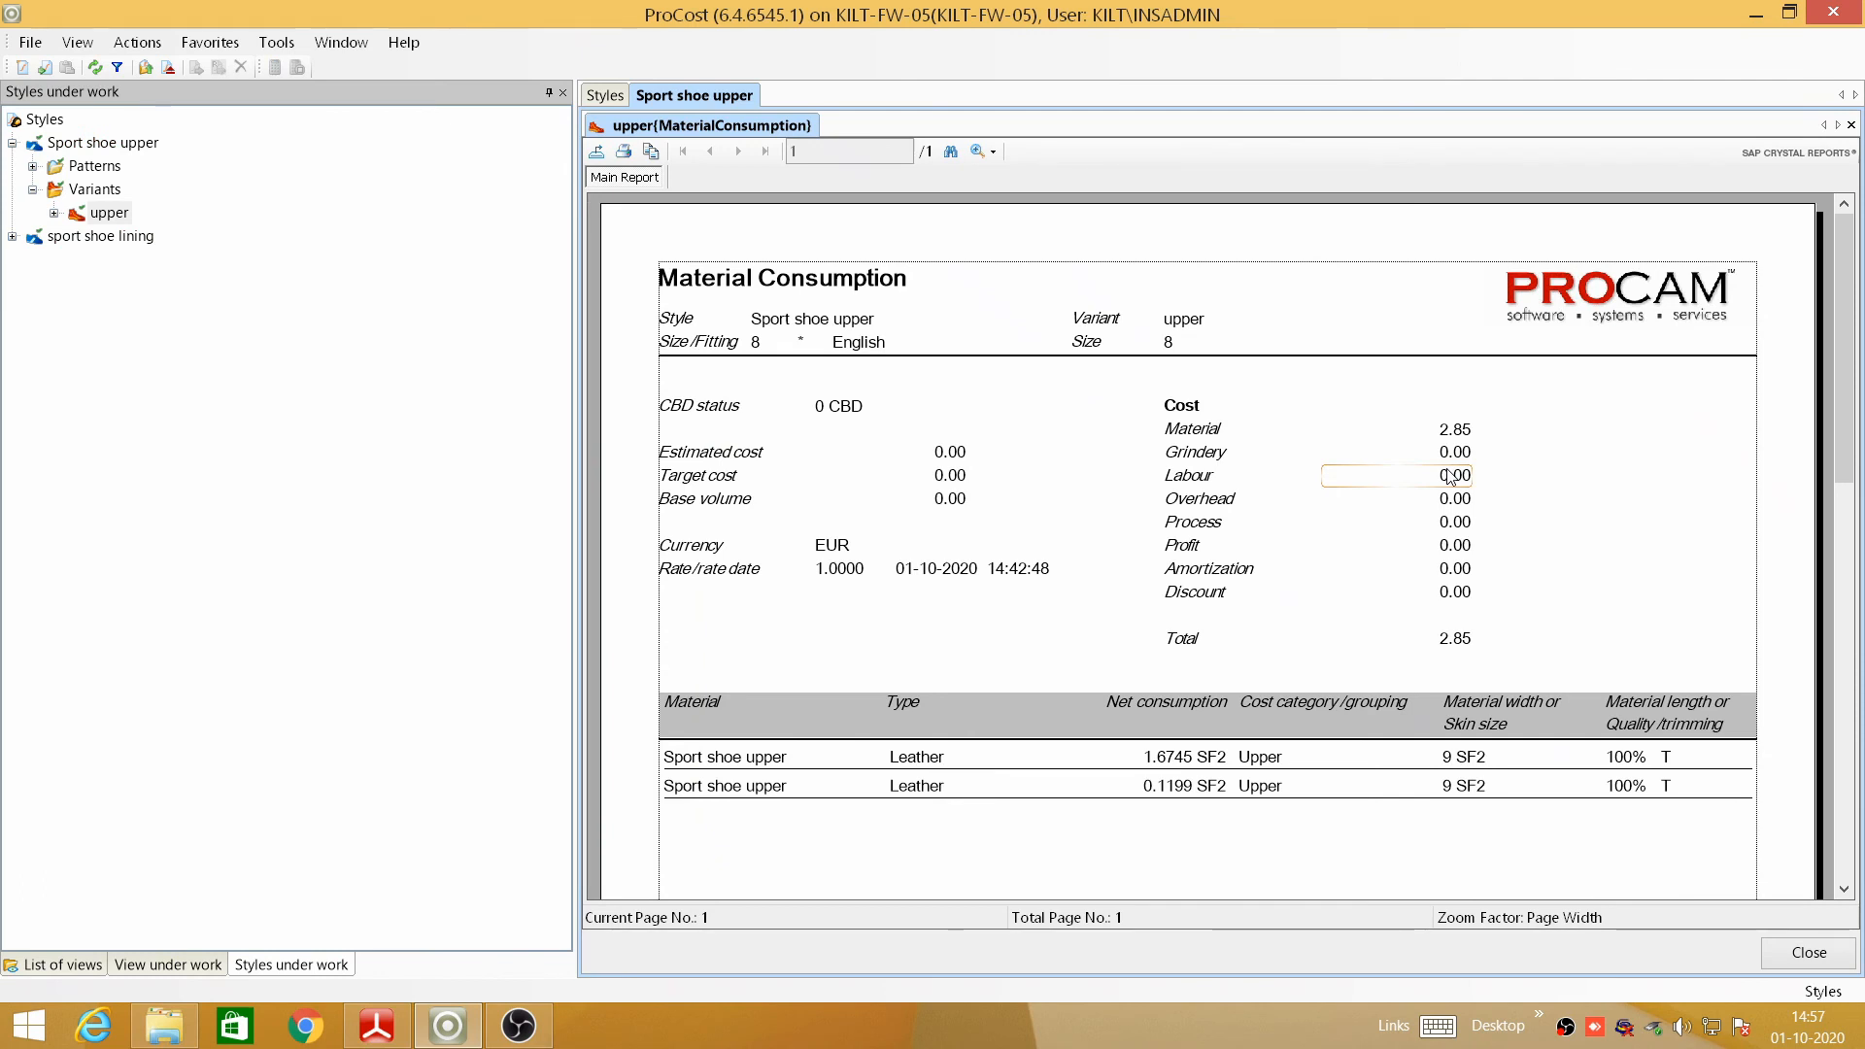
- Export the upper variant's Material Consumption report to the Desktop as Sport shoe upper-upper(MaterialConsumption).pdf
{"action": "left_click", "coordinate": [597, 154]}
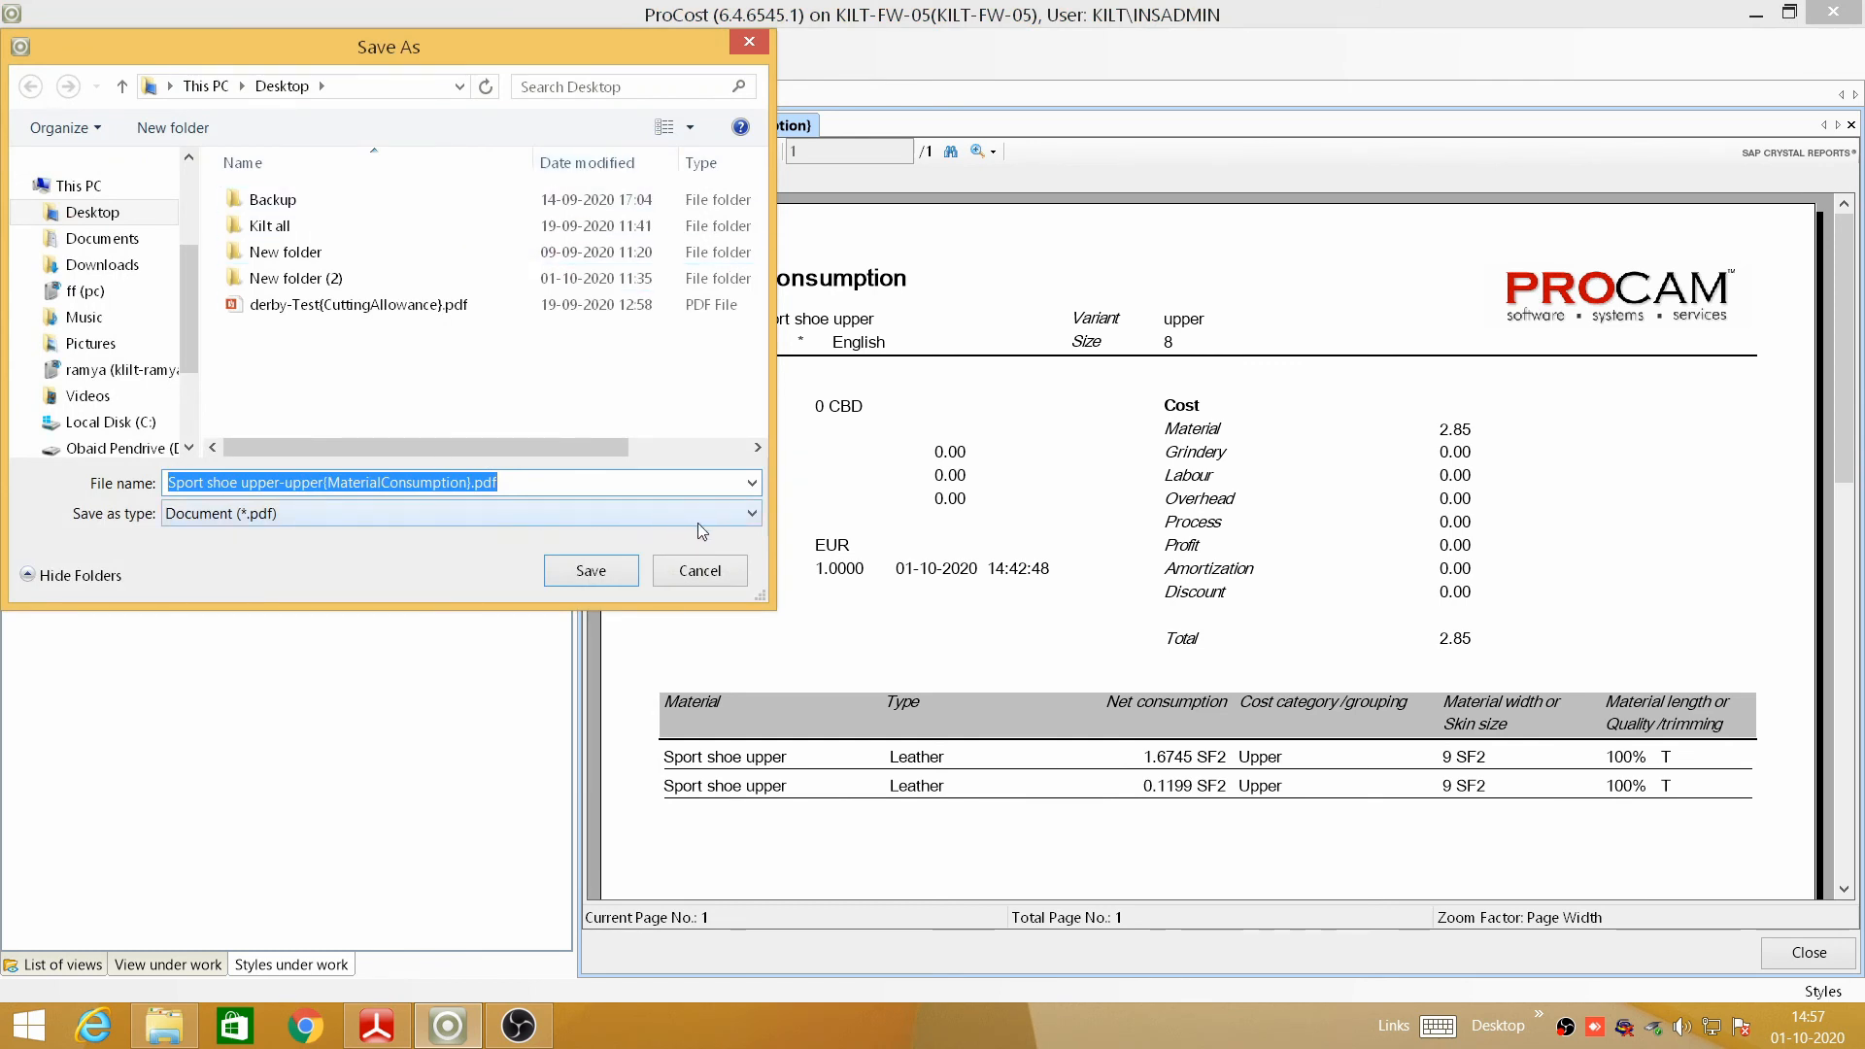
{"action": "left_click", "coordinate": [753, 515]}
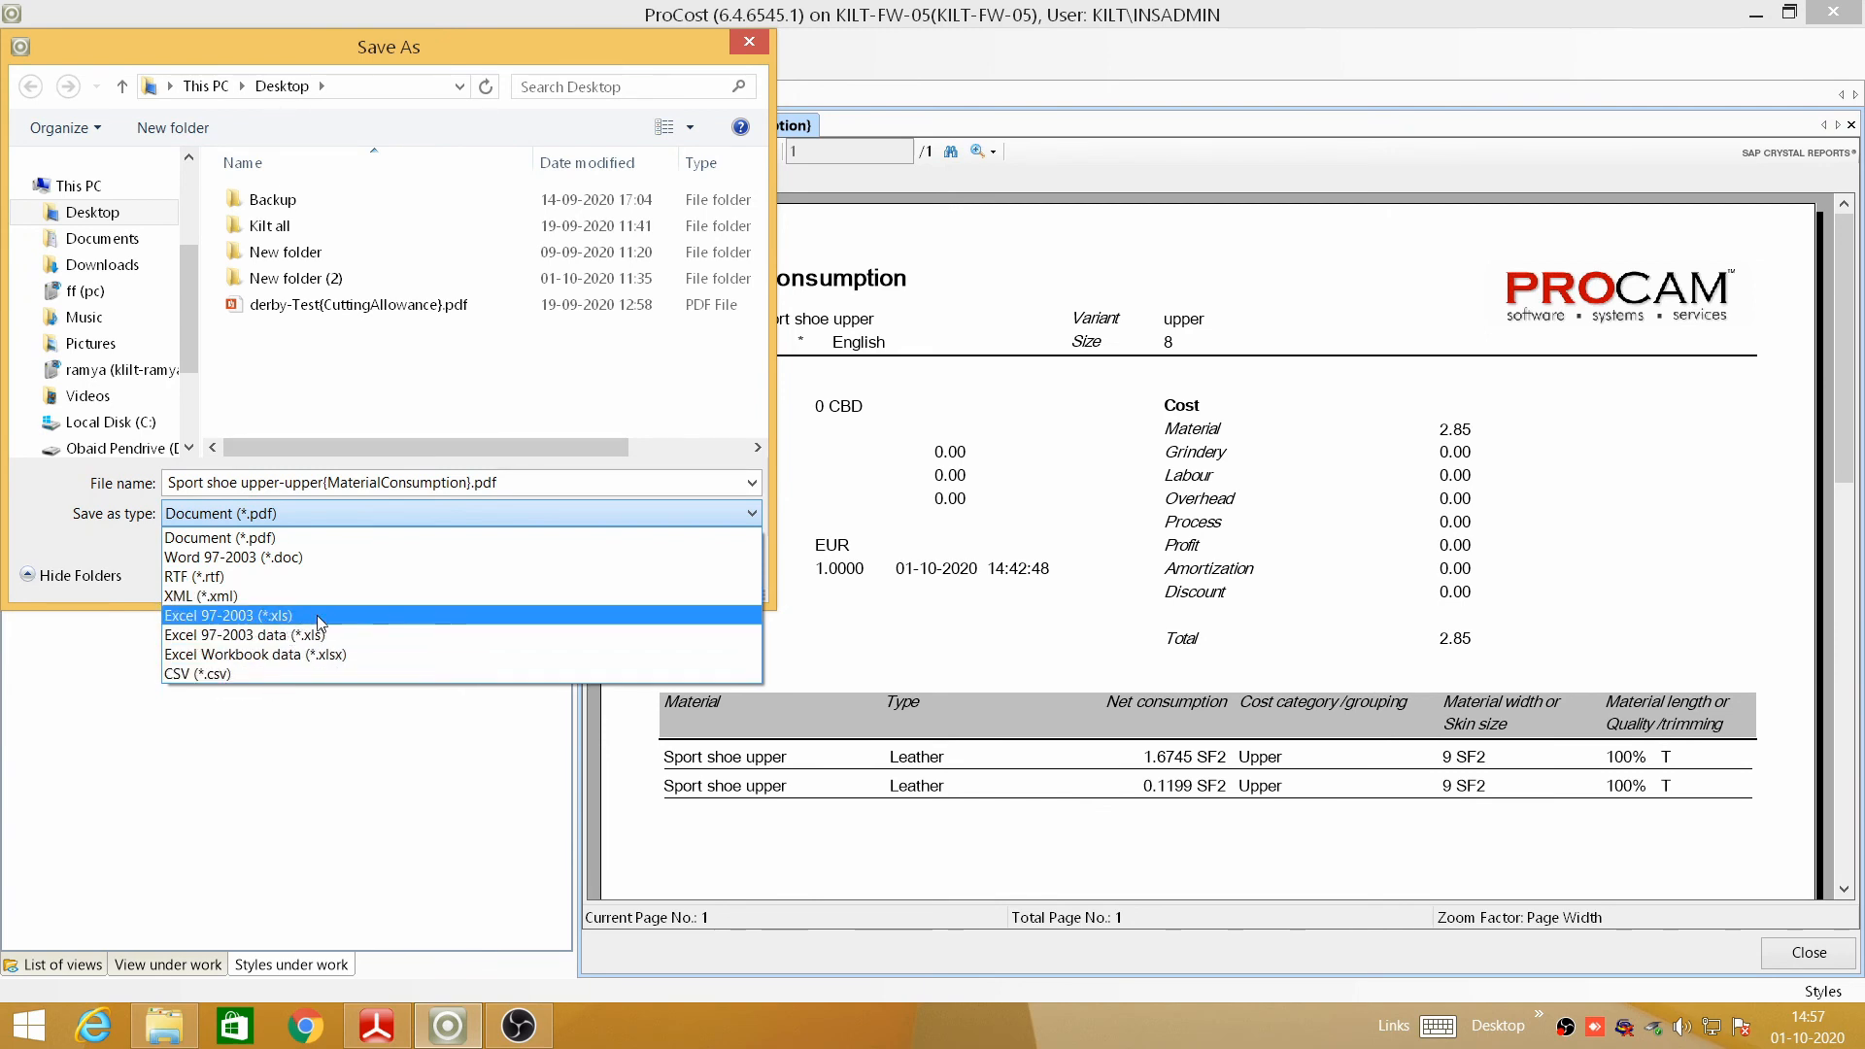
{"action": "left_click", "coordinate": [266, 514]}
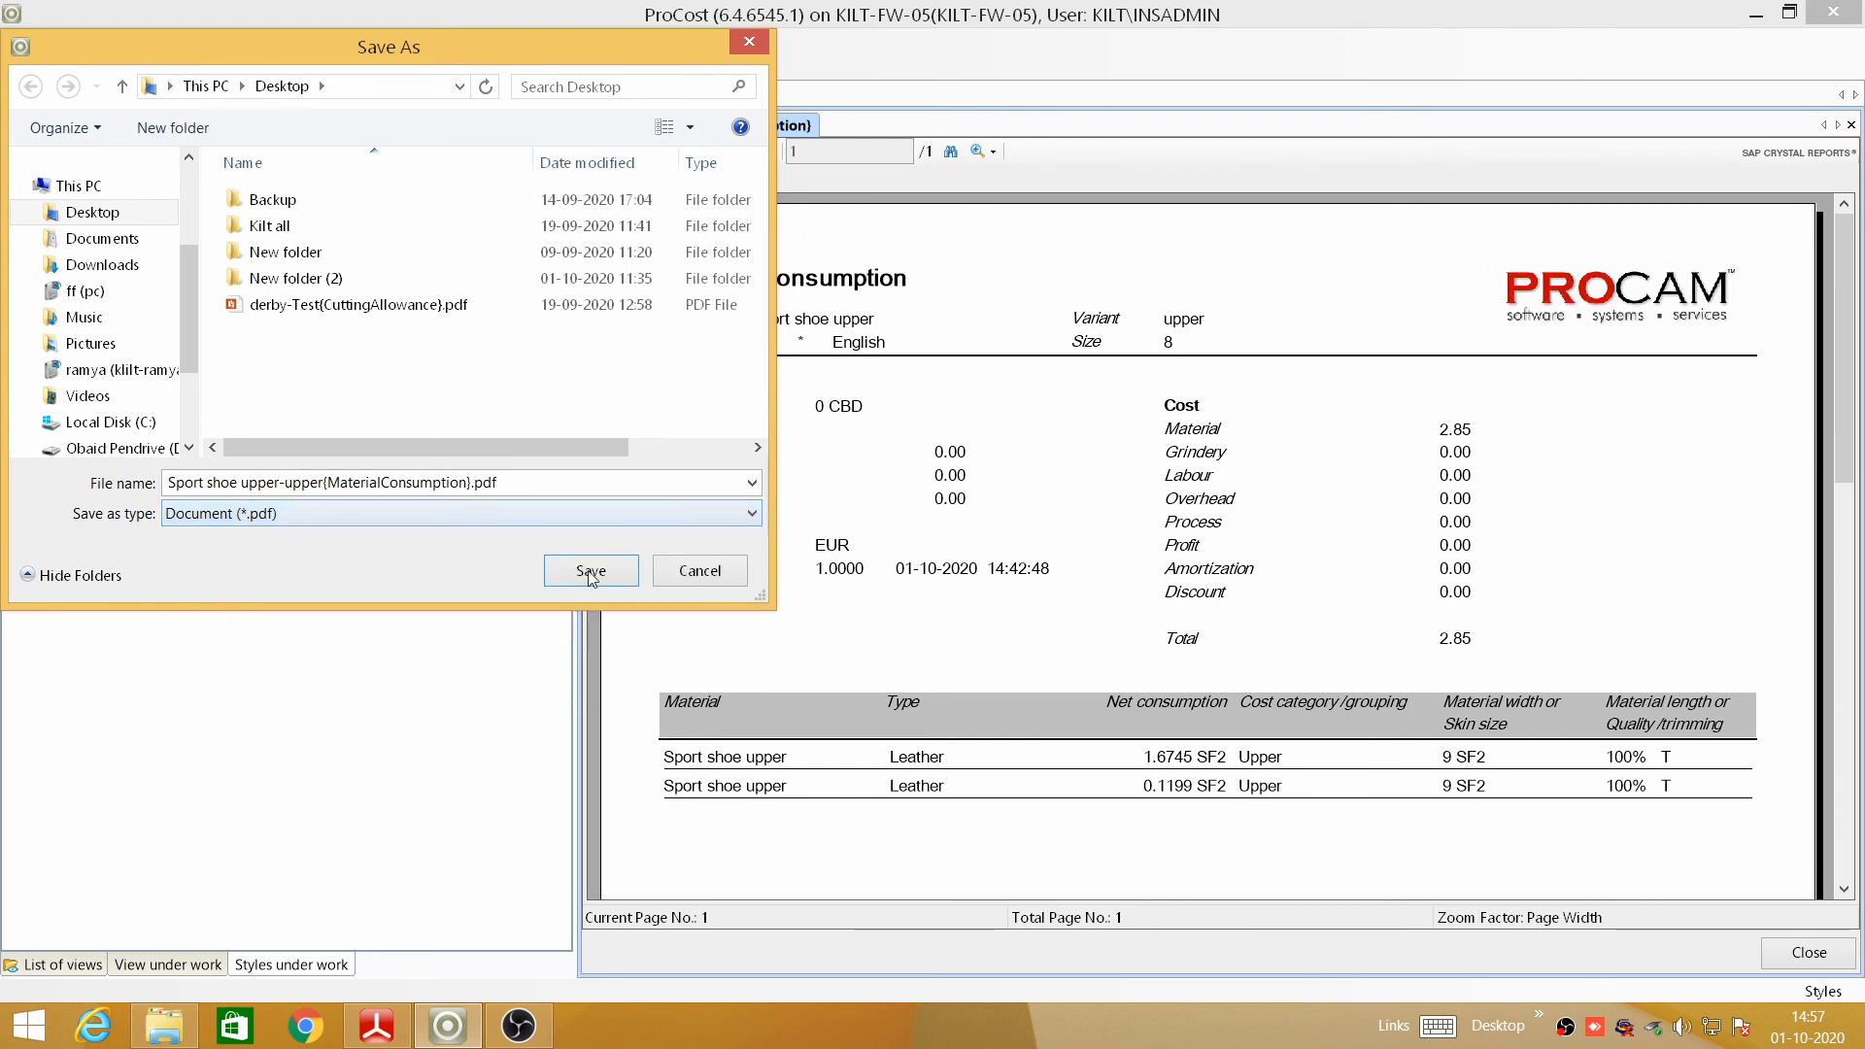
{"action": "left_click", "coordinate": [107, 213]}
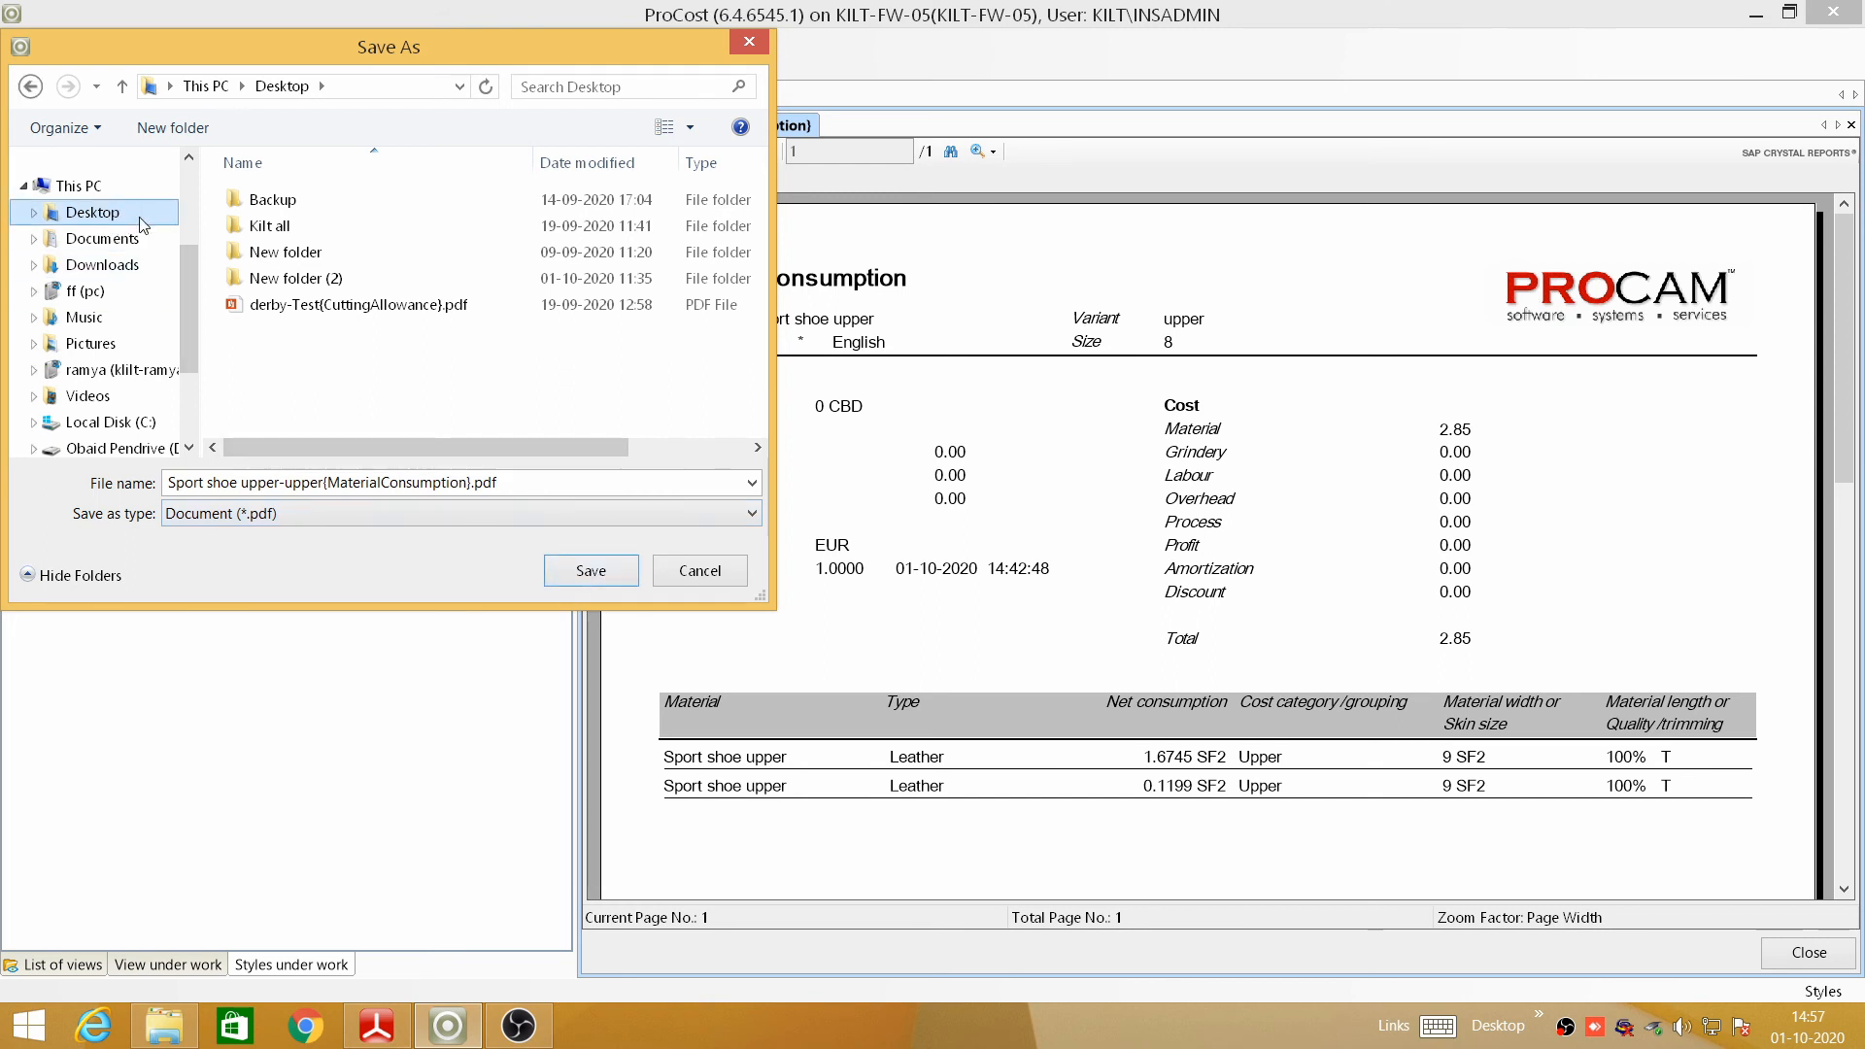
{"action": "left_click", "coordinate": [614, 577]}
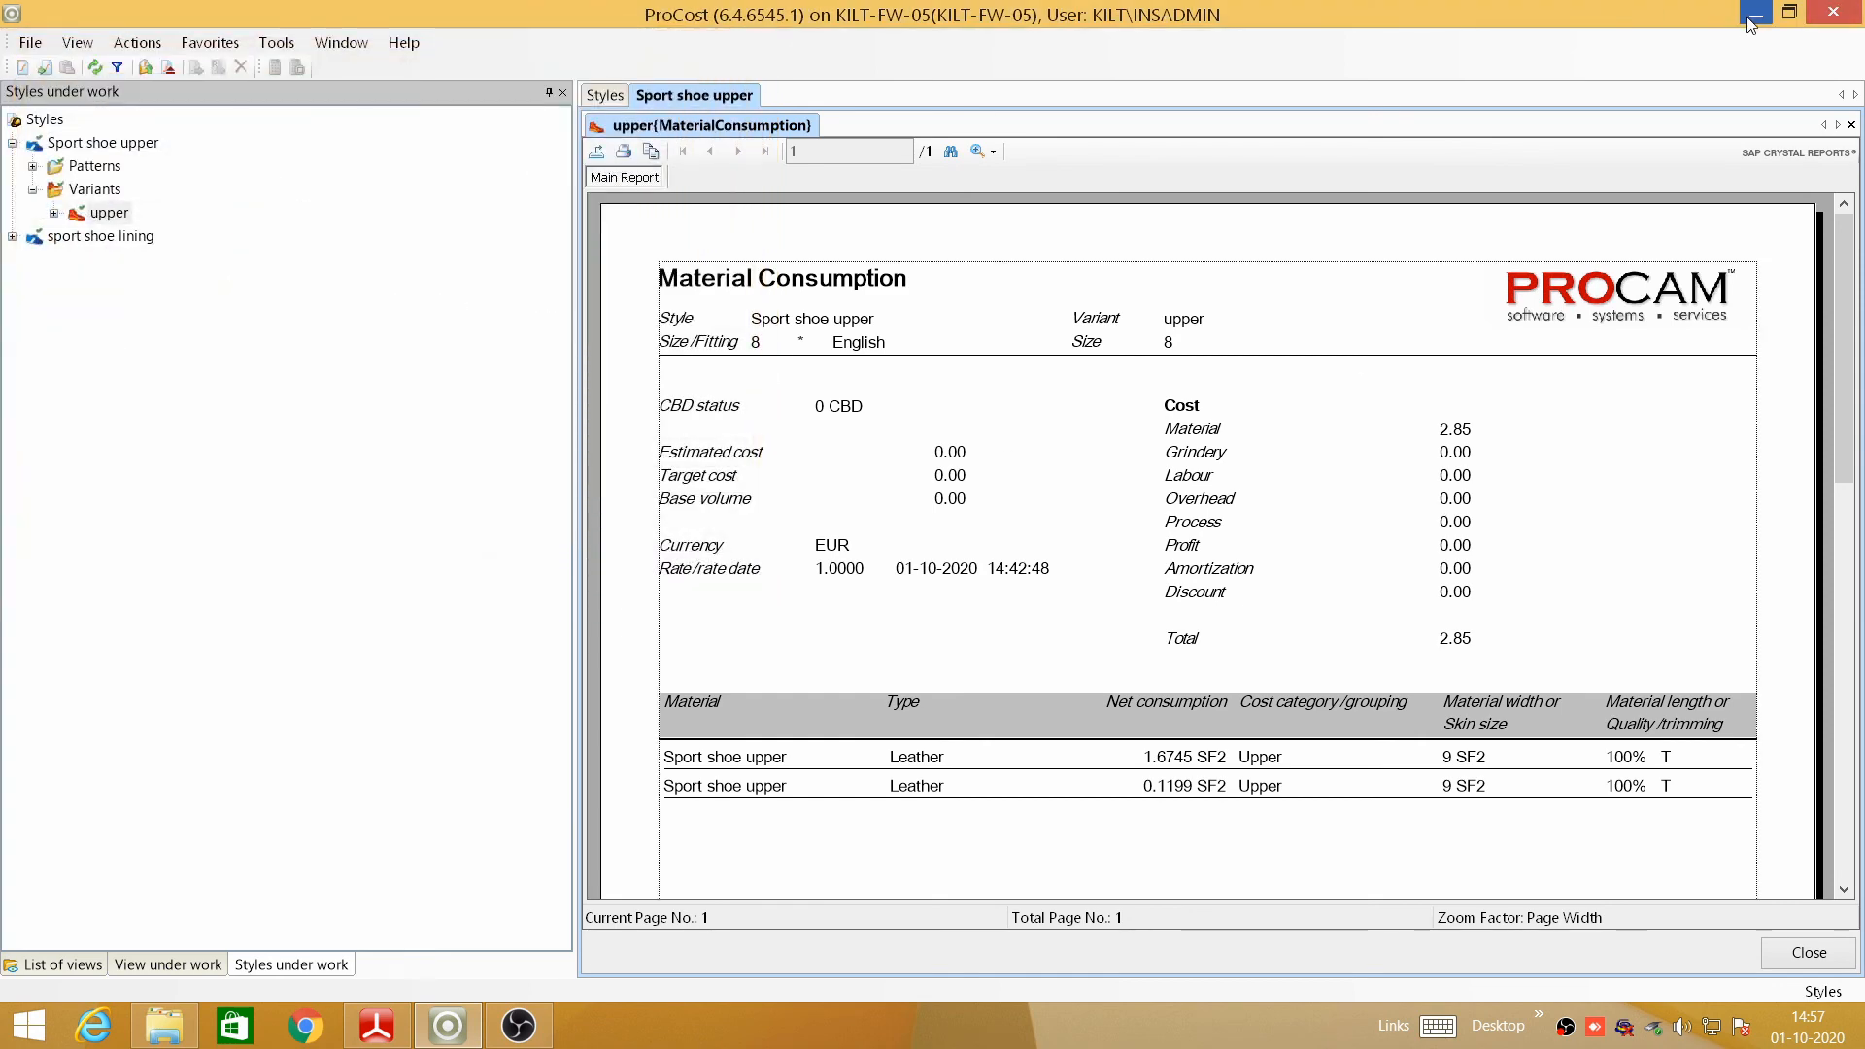
- Switch to the desktop, view the exported Material Consumption PDF in Reader, and refresh the desktop
{"action": "left_click", "coordinate": [442, 1029]}
{"action": "left_click_drag", "start_coordinate": [923, 206], "coordinate": [1167, 323]}
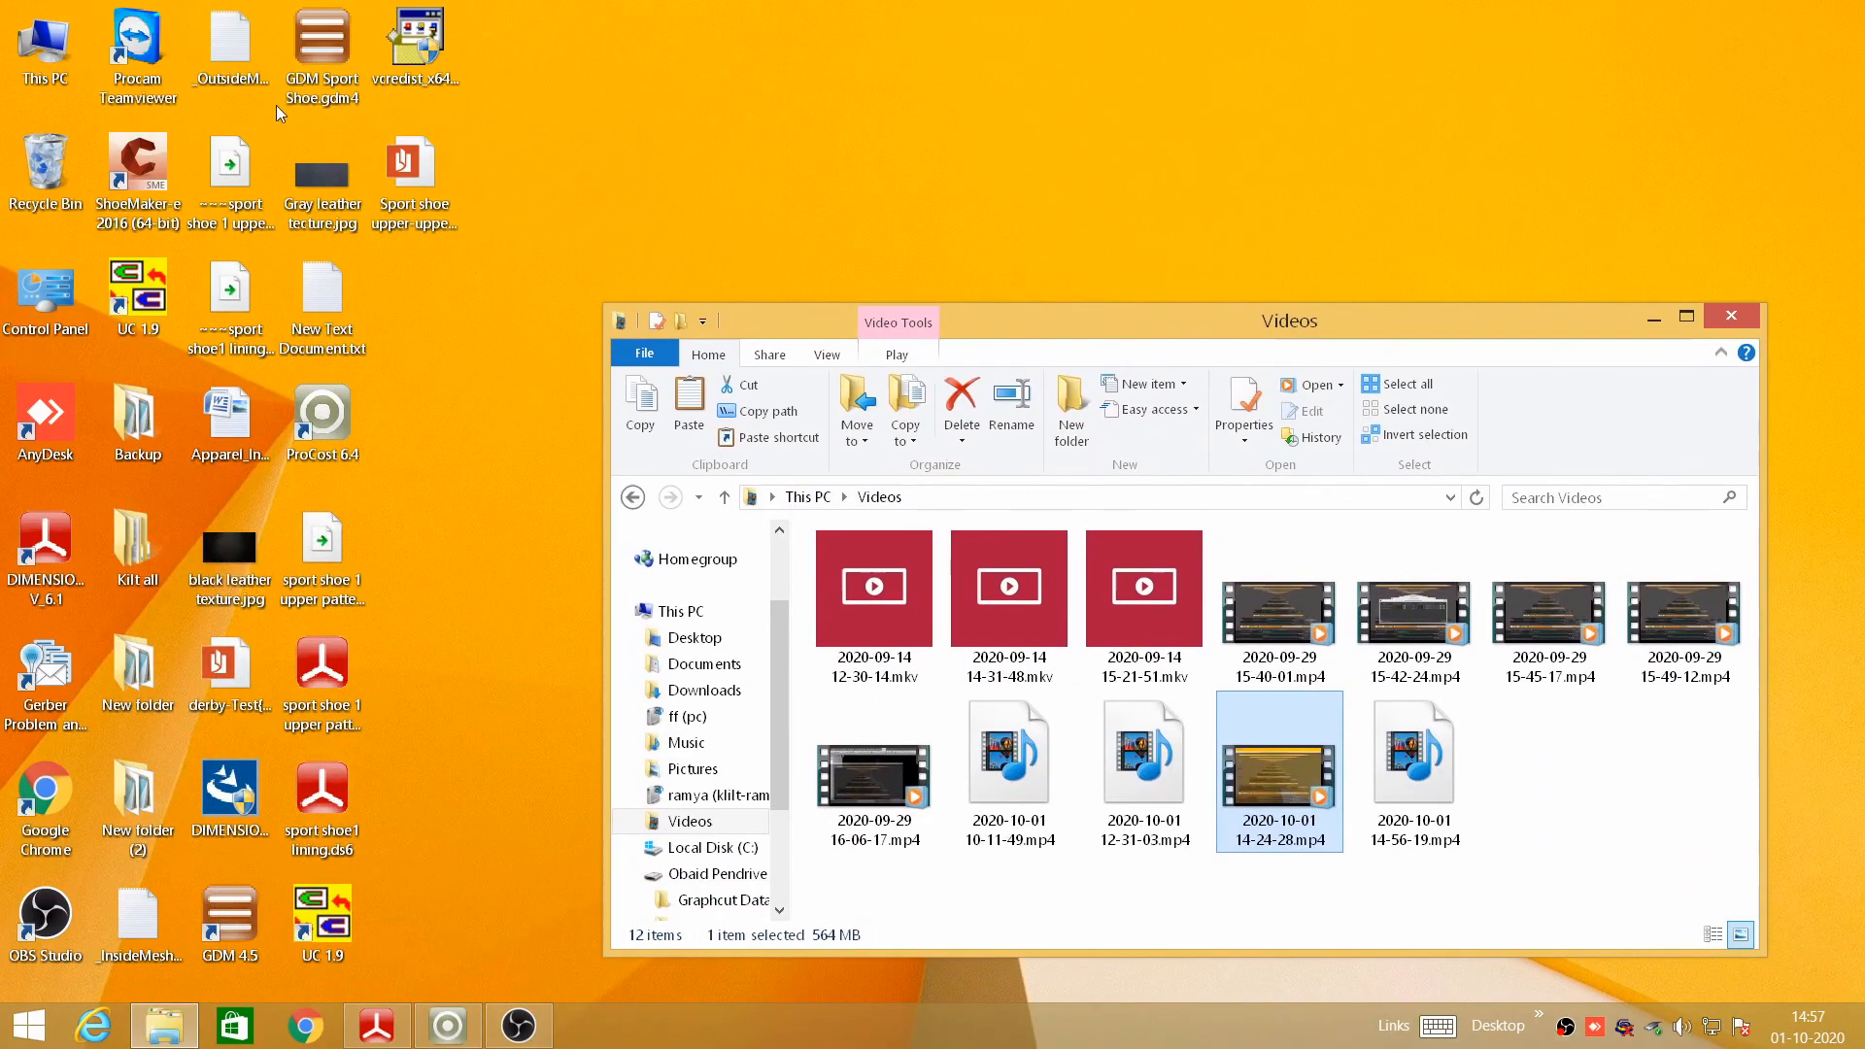
{"action": "double_click", "coordinate": [417, 185]}
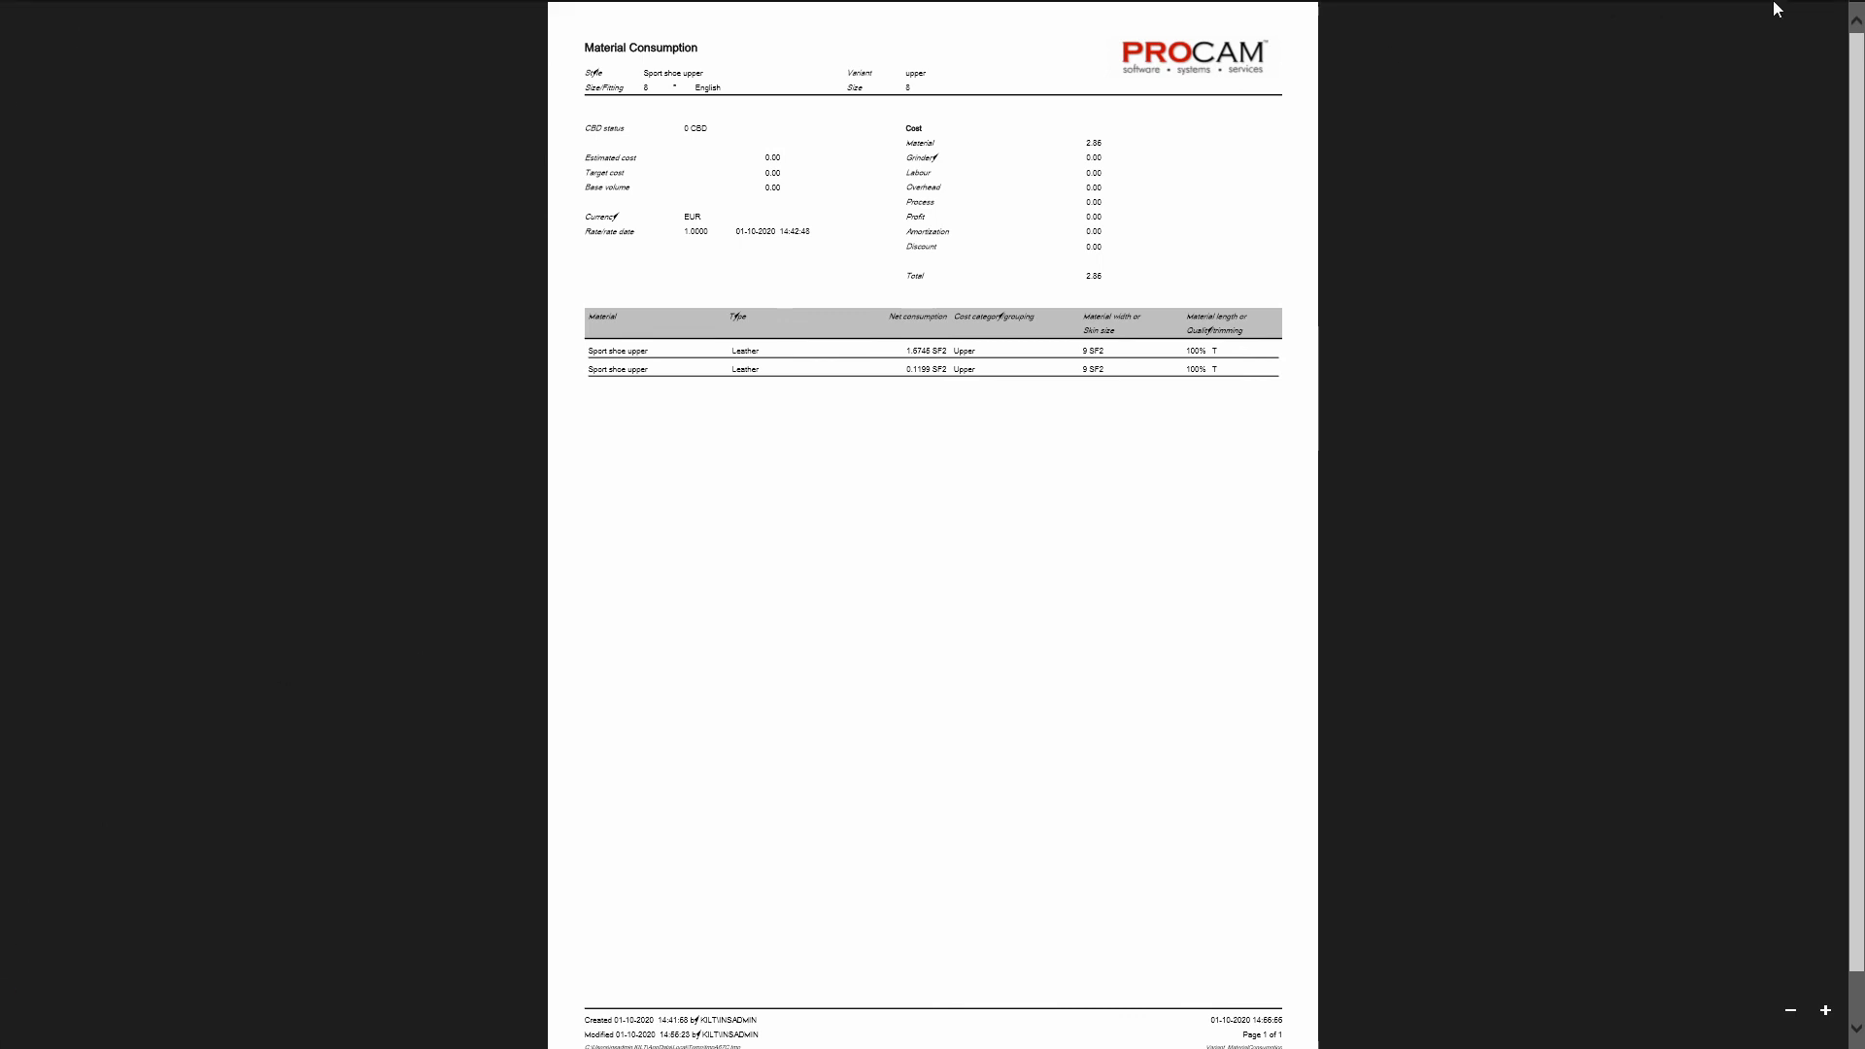
{"action": "left_click", "coordinate": [1838, 12]}
{"action": "right_click", "coordinate": [841, 133]}
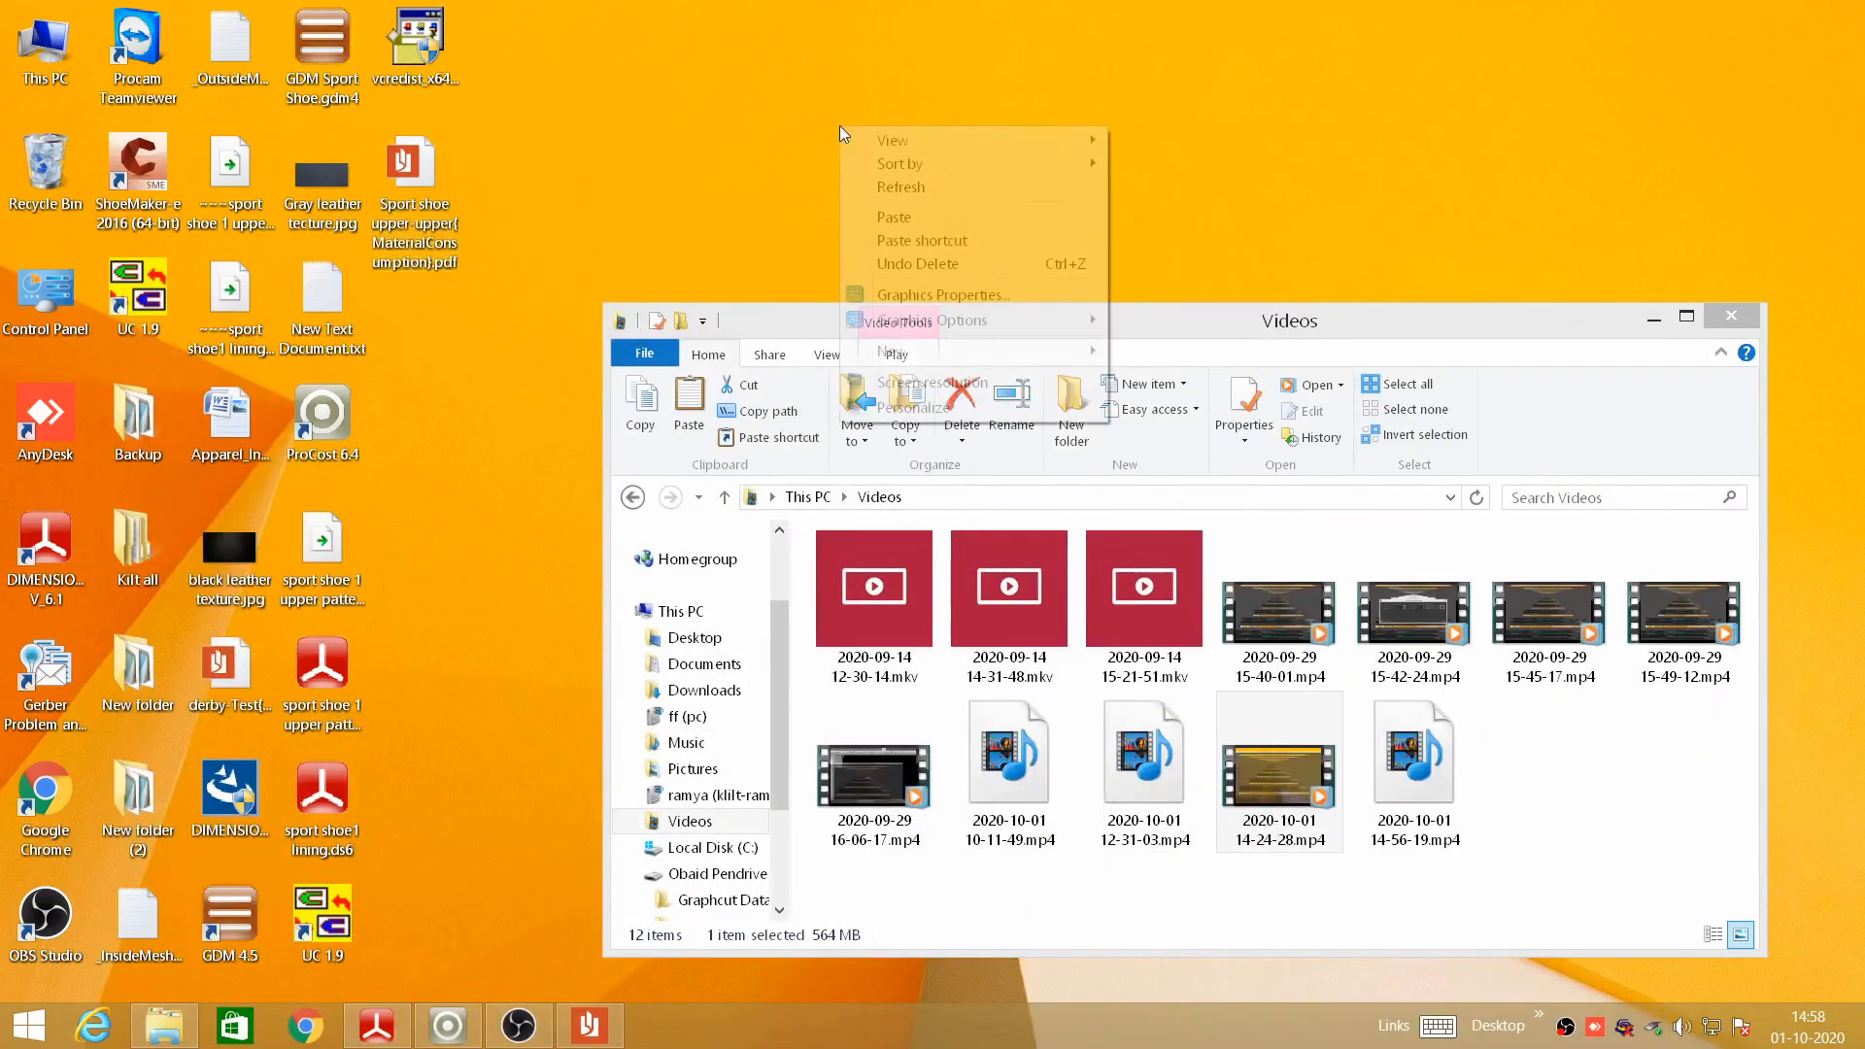
{"action": "left_click", "coordinate": [942, 188]}
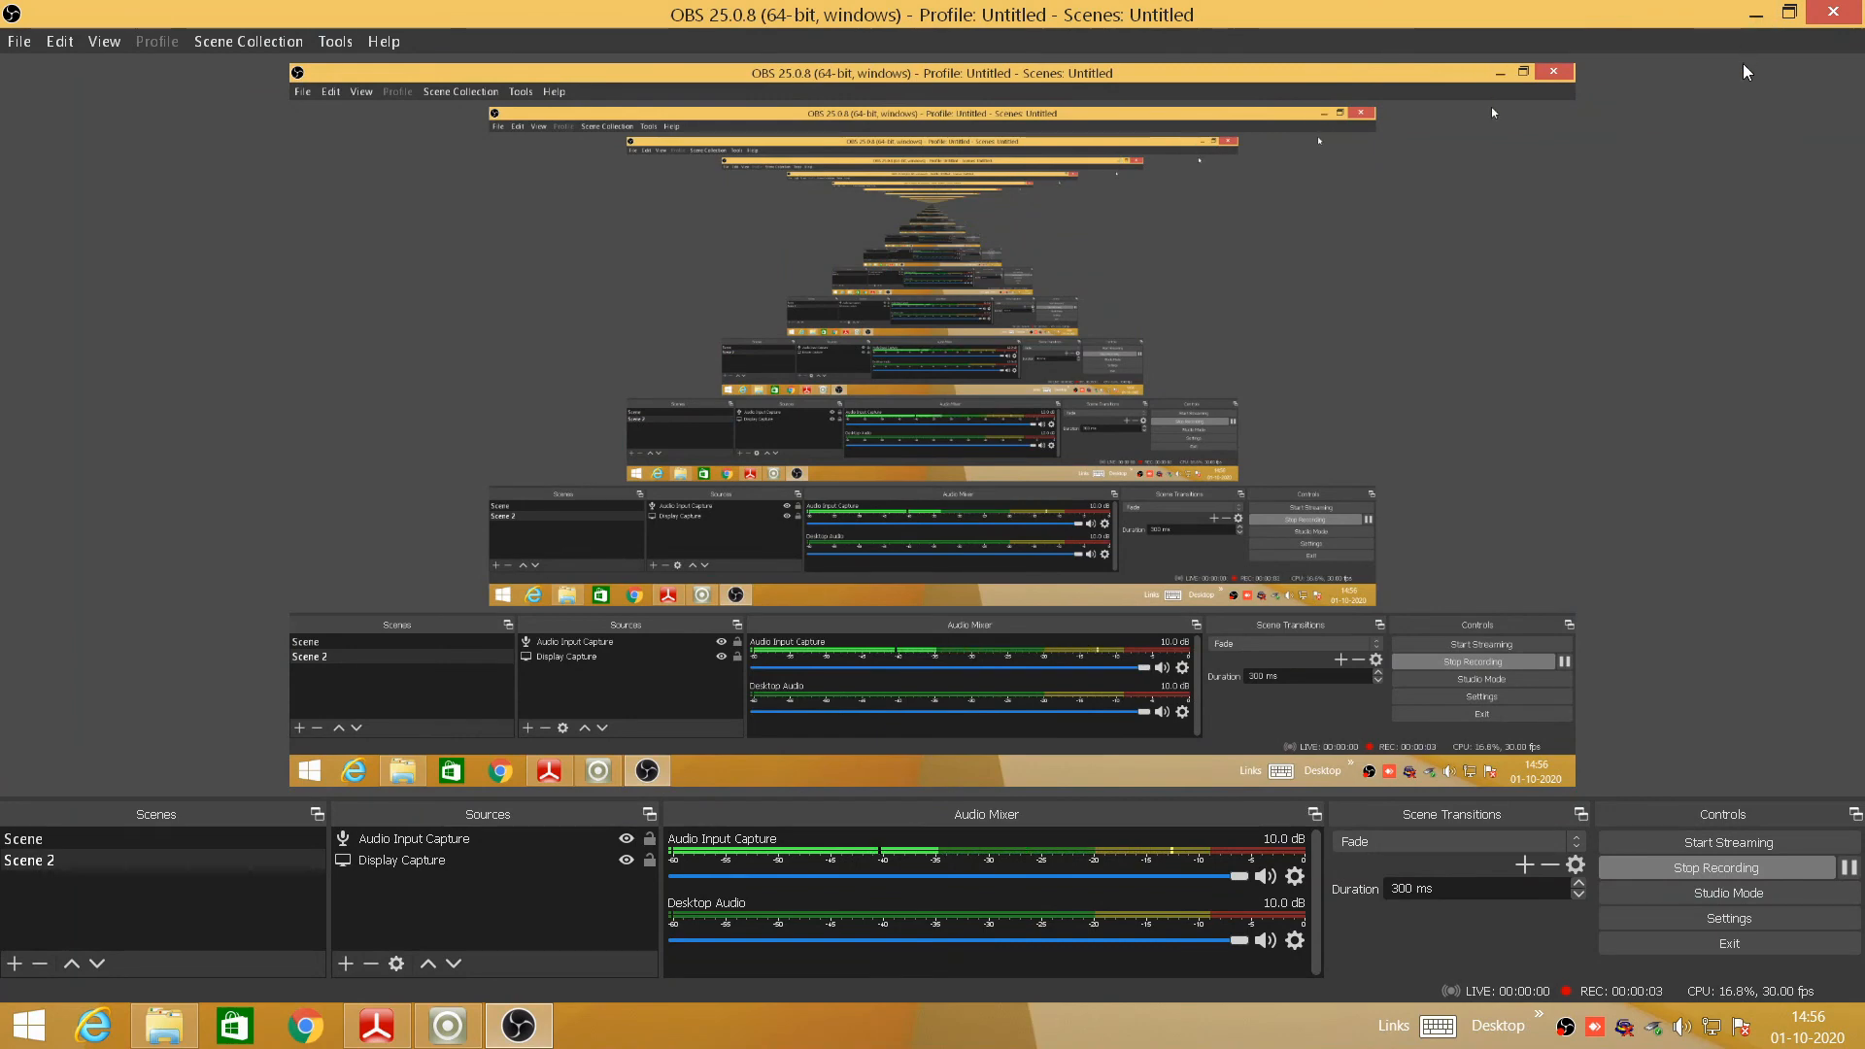
{"action": "left_click", "coordinate": [1754, 15]}
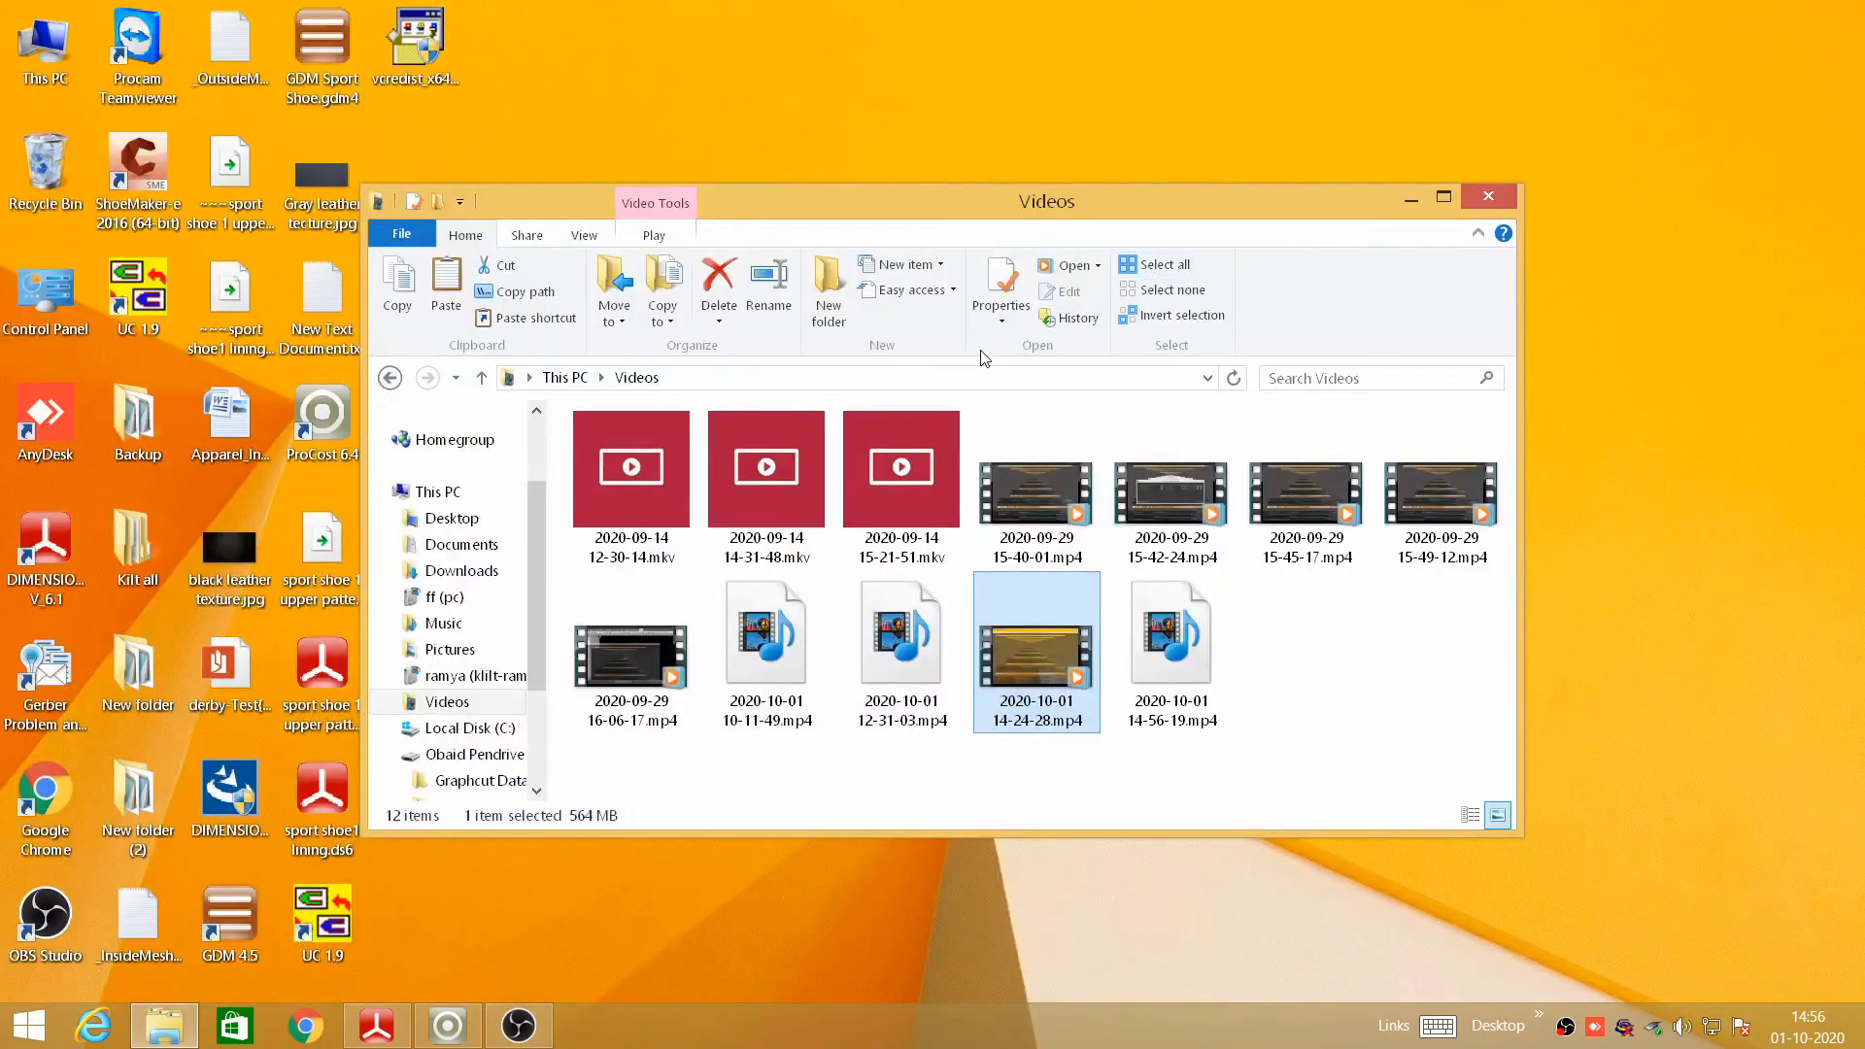
{"action": "left_click", "coordinate": [520, 1025]}
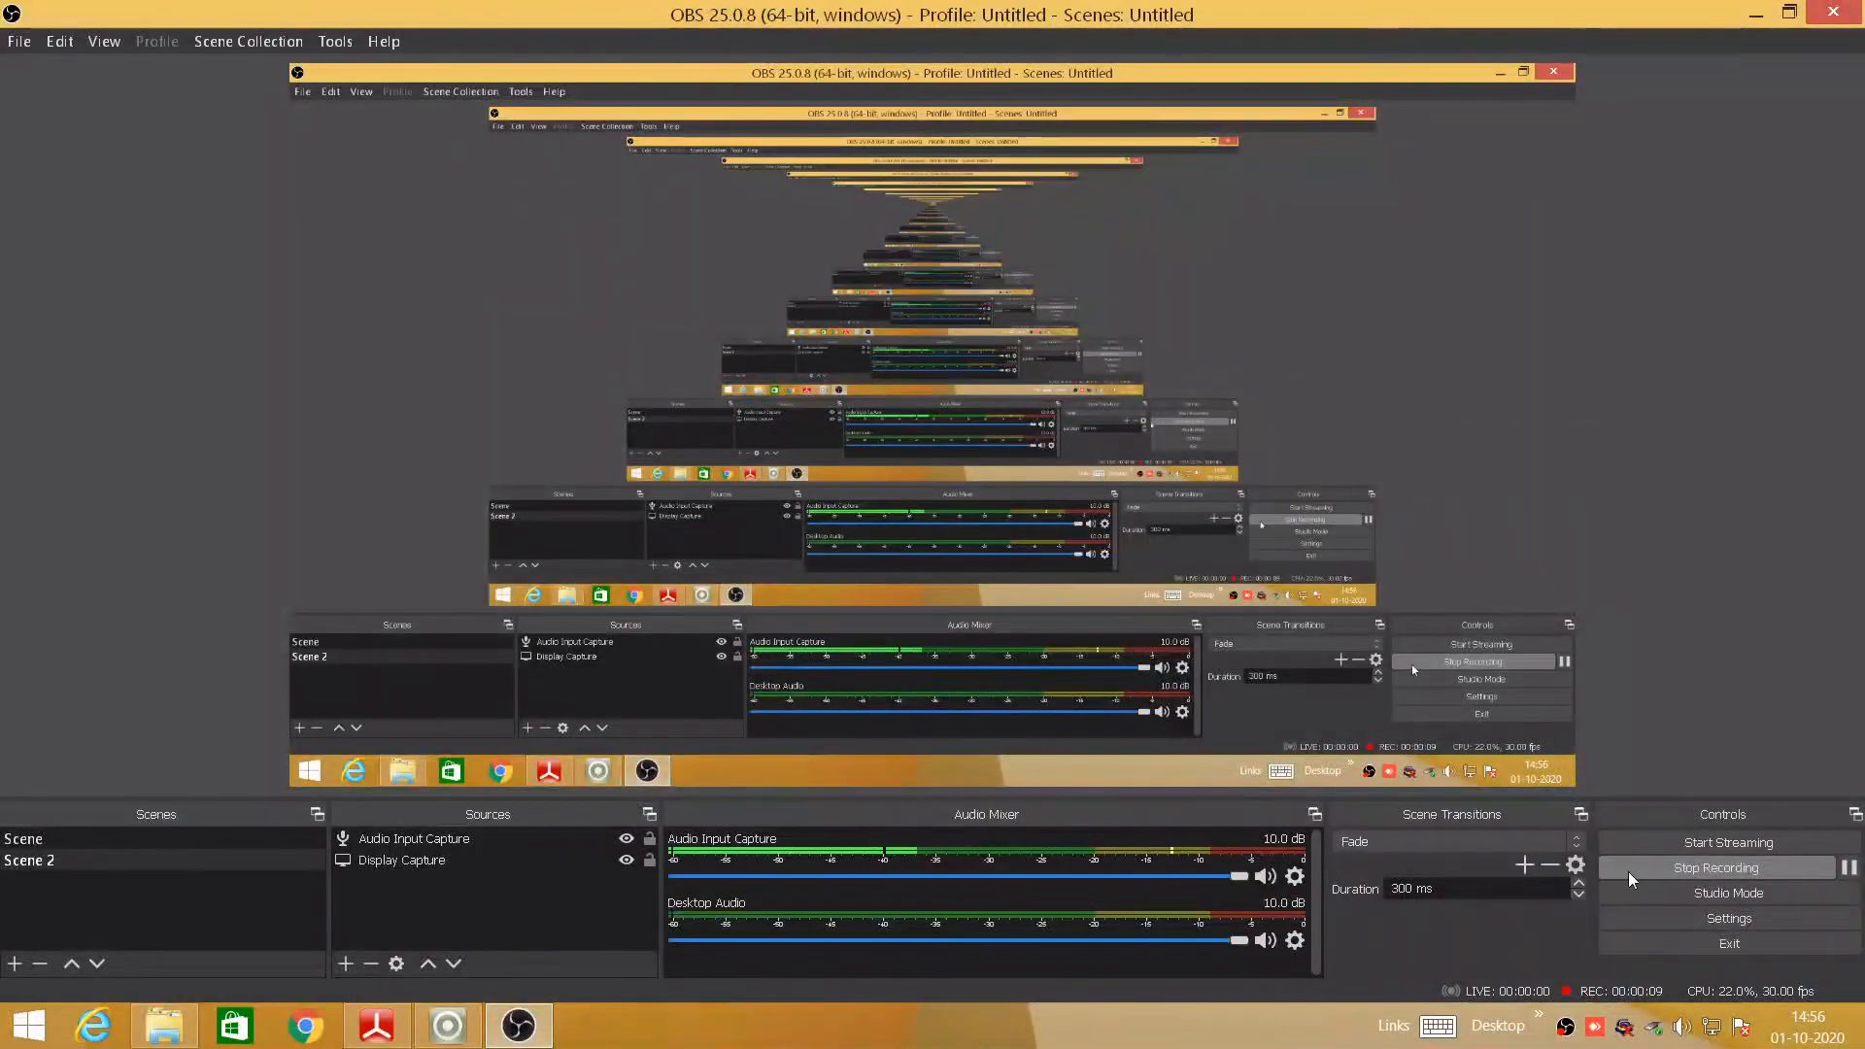
{"action": "left_click", "coordinate": [1754, 15]}
- Switch to ProCost and widen the tree of styles under work to show the full style names
{"action": "left_click", "coordinate": [448, 1024]}
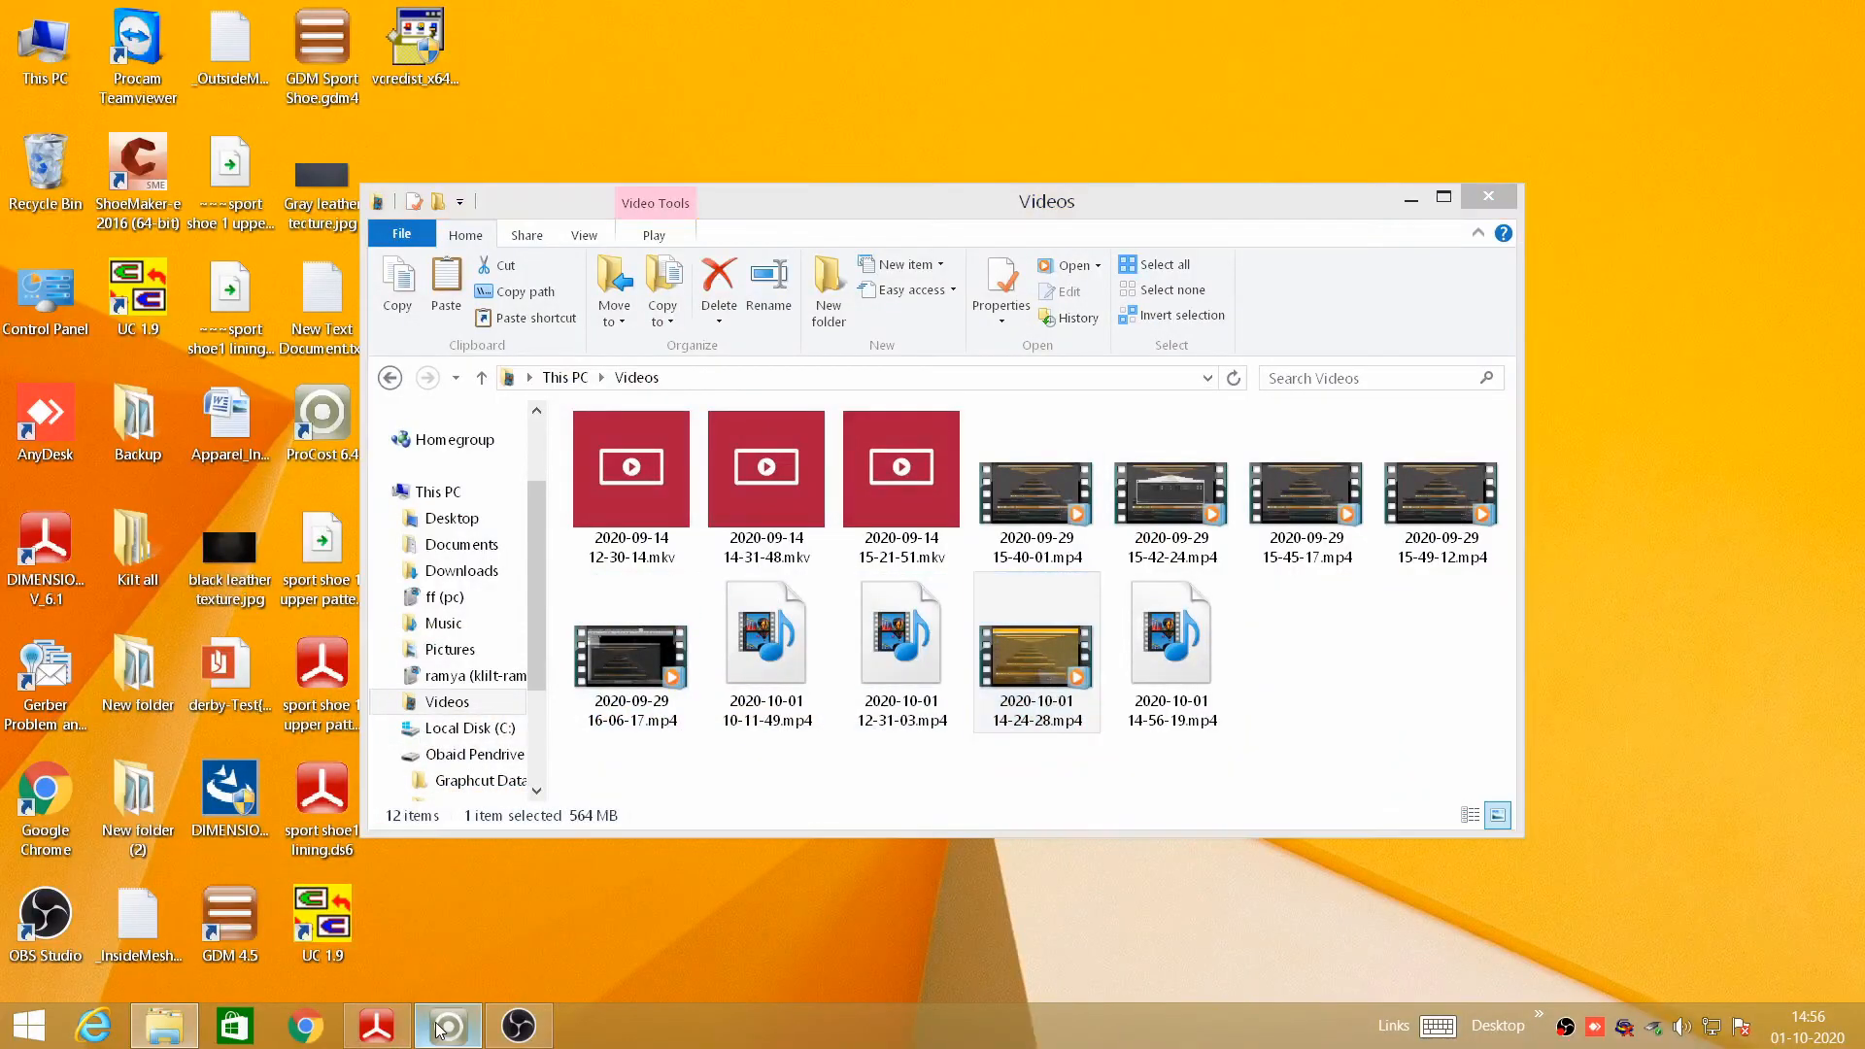
{"action": "left_click", "coordinate": [95, 146]}
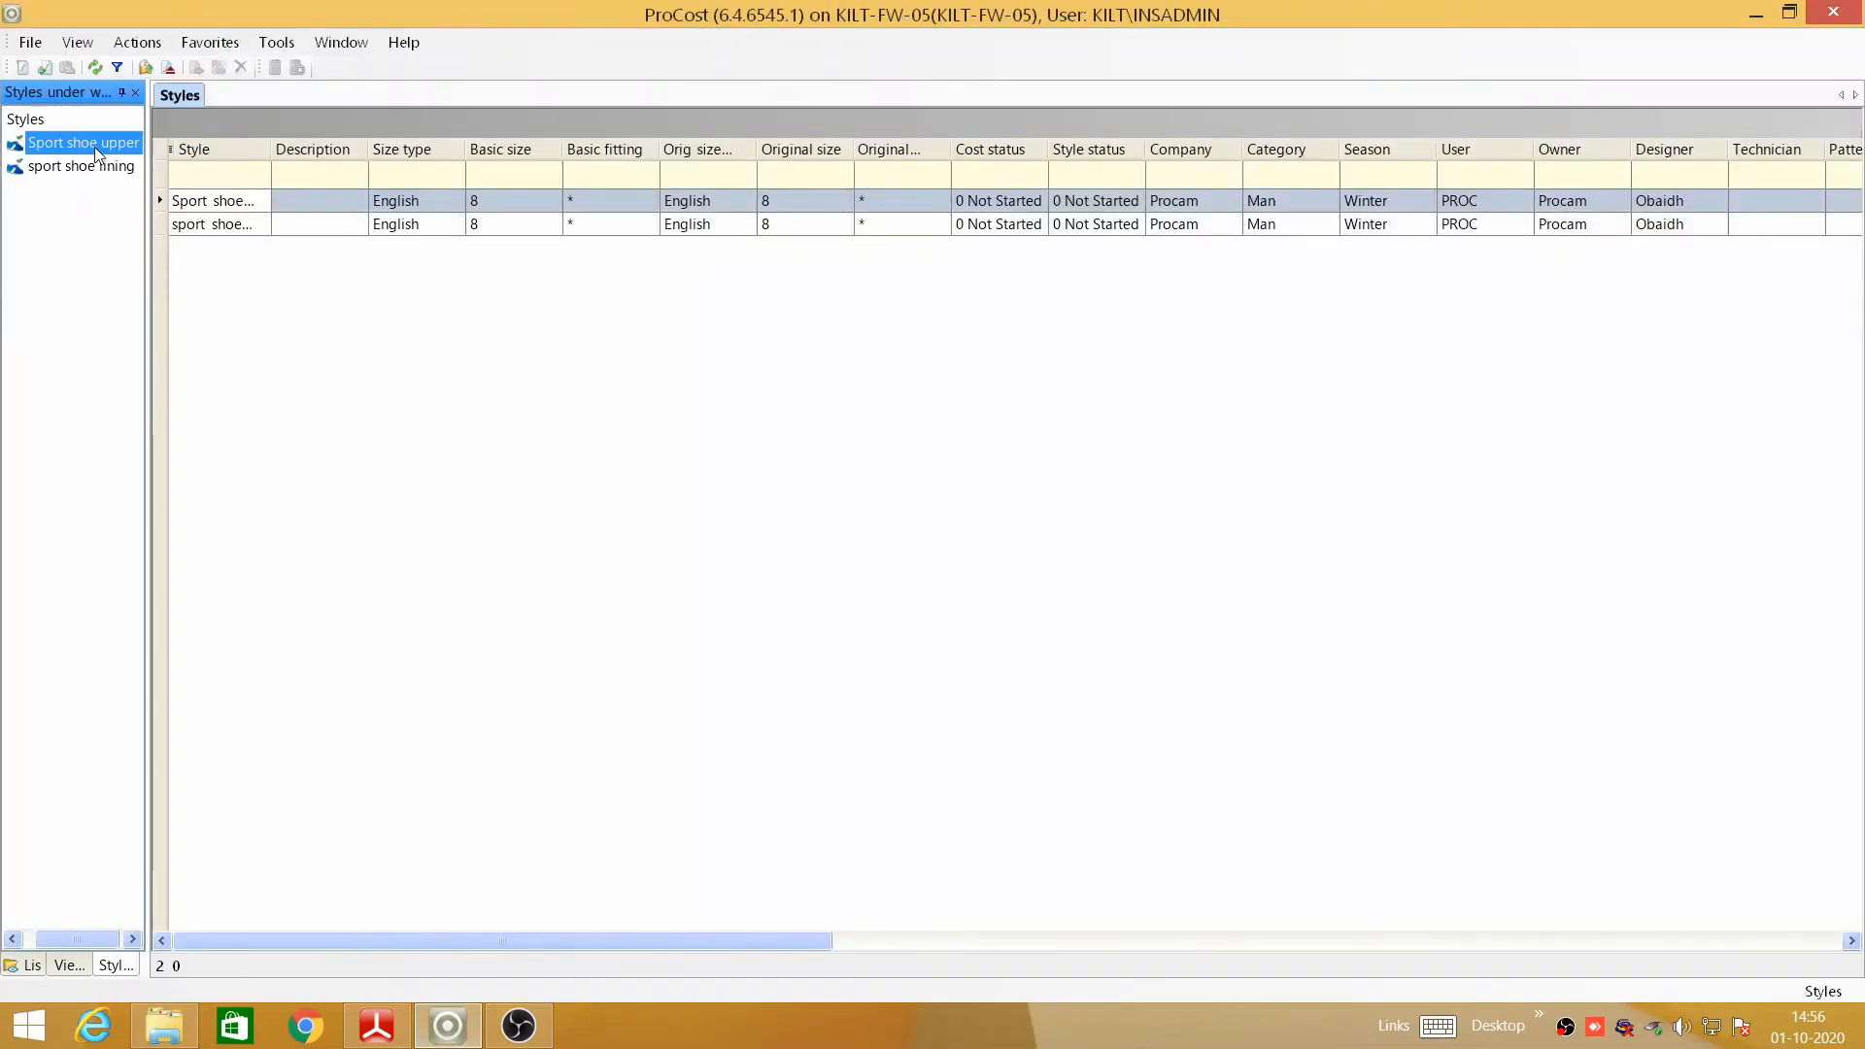
{"action": "right_click", "coordinate": [95, 147]}
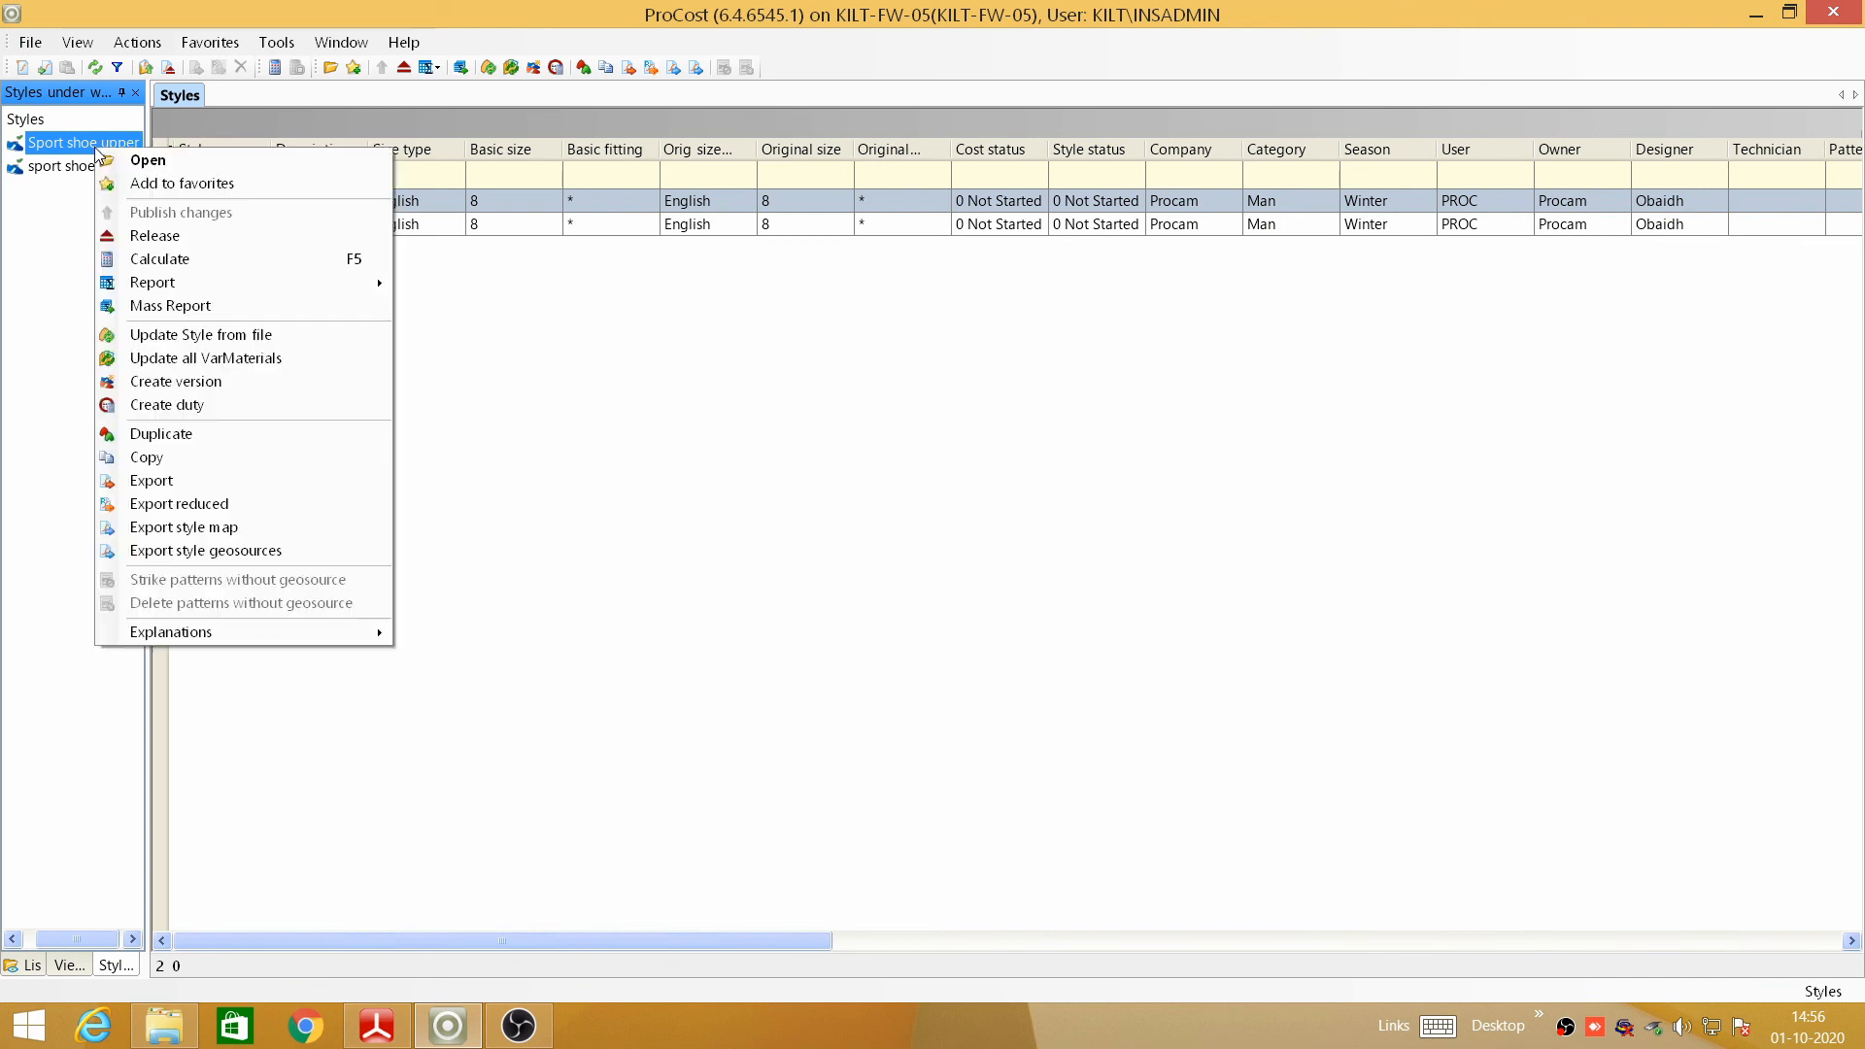
{"action": "left_click", "coordinate": [11, 147]}
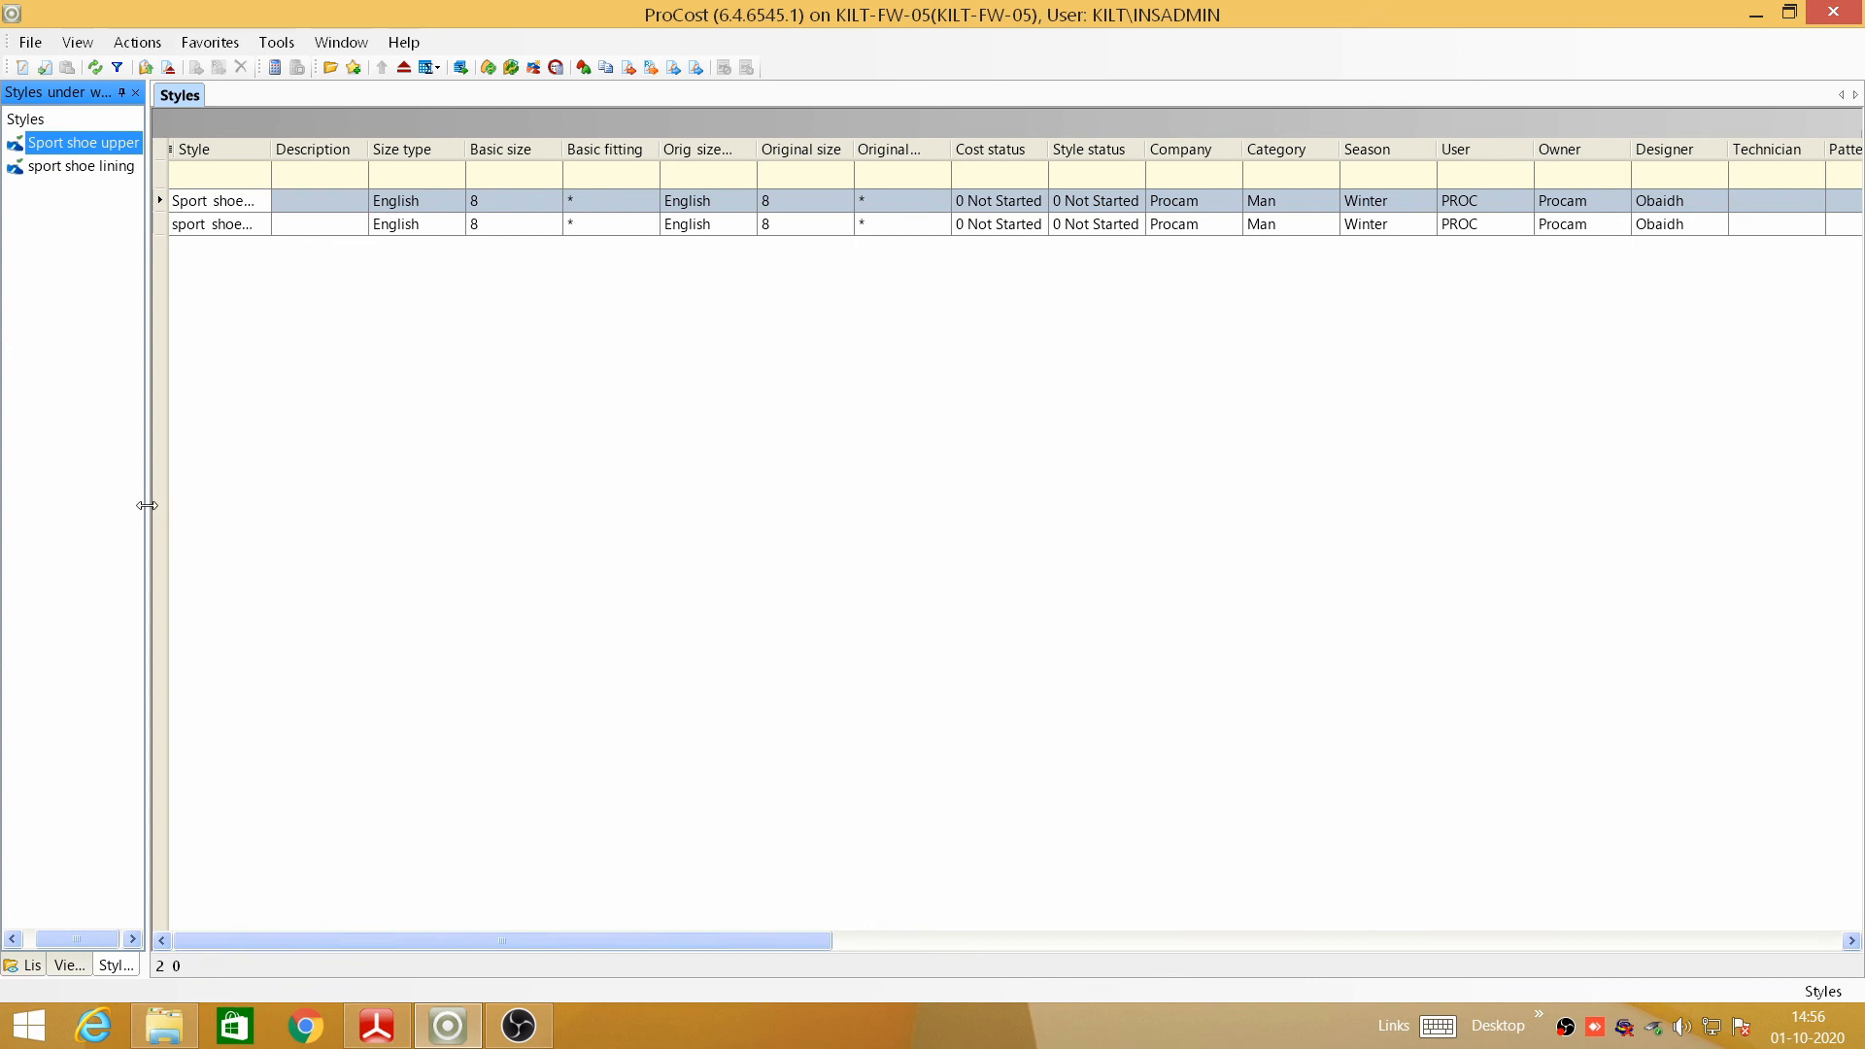
{"action": "left_click_drag", "start_coordinate": [147, 505], "coordinate": [573, 550]}
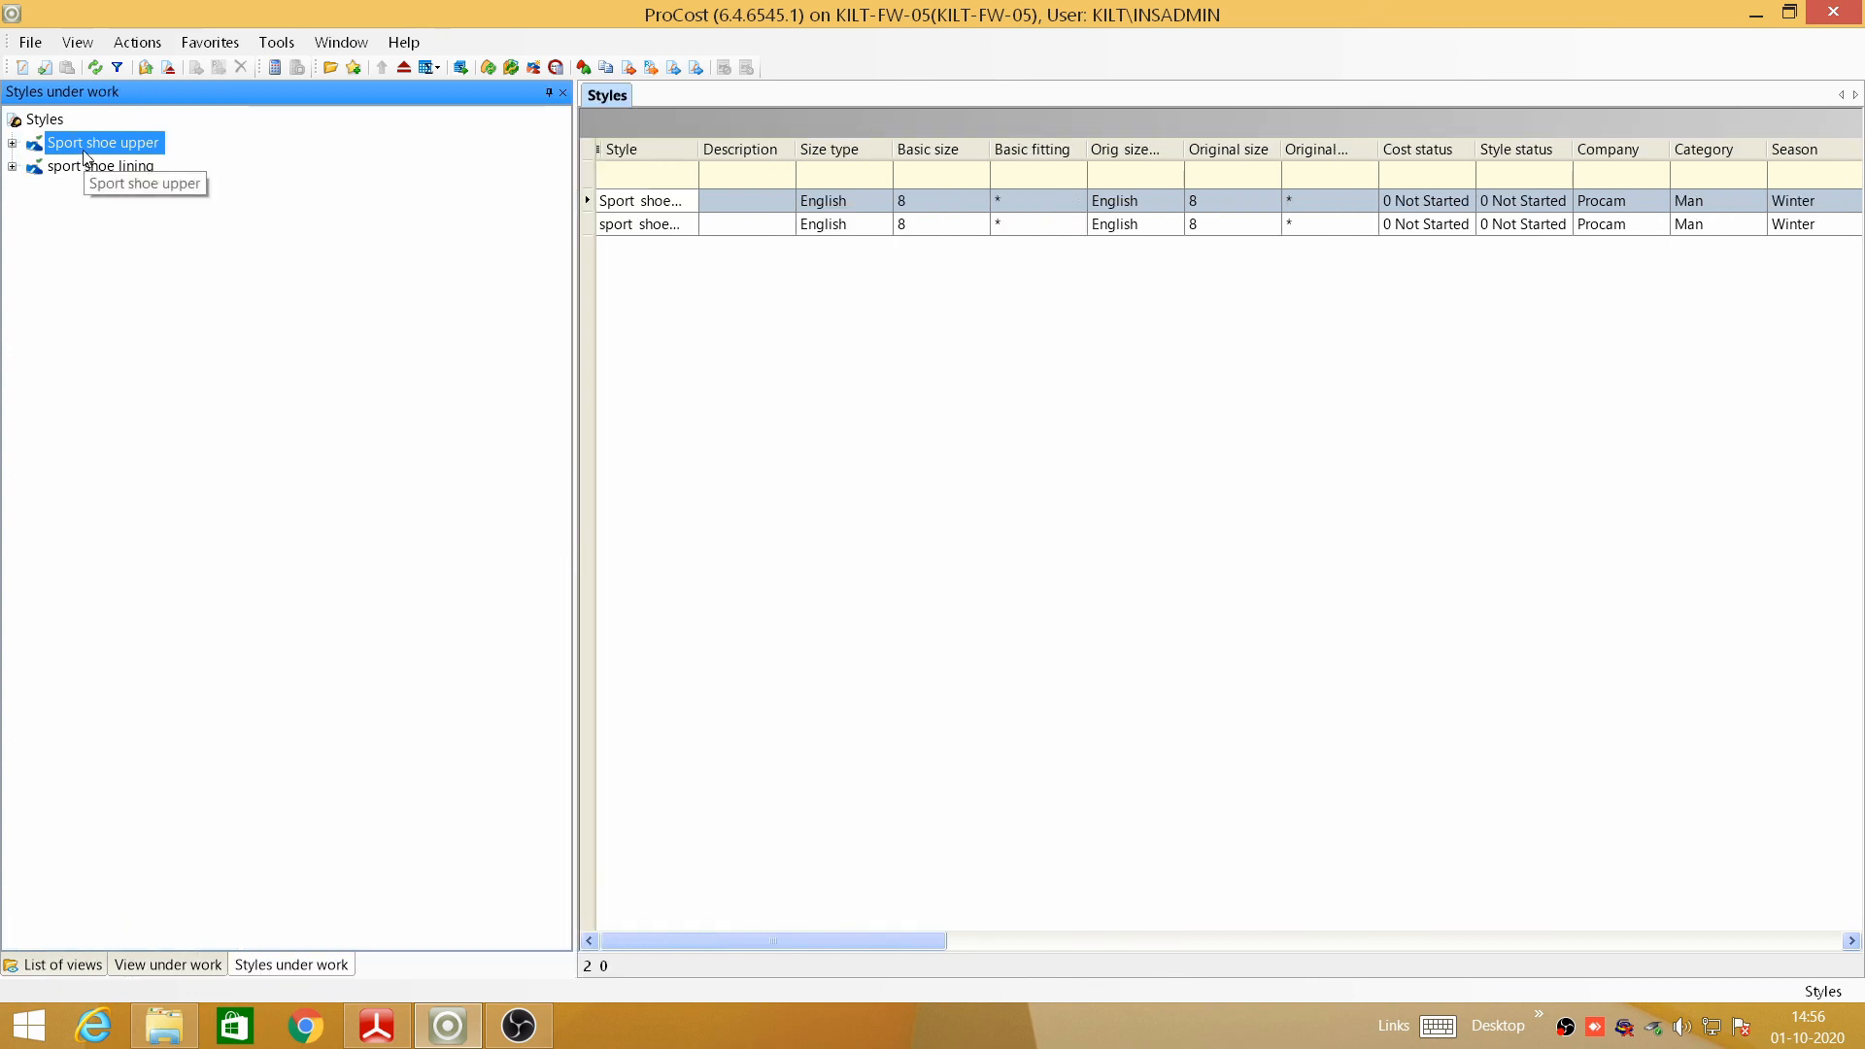
- Generate the MaterialConsumption report for the upper variant of the Sport shoe upper style
{"action": "left_click", "coordinate": [13, 144]}
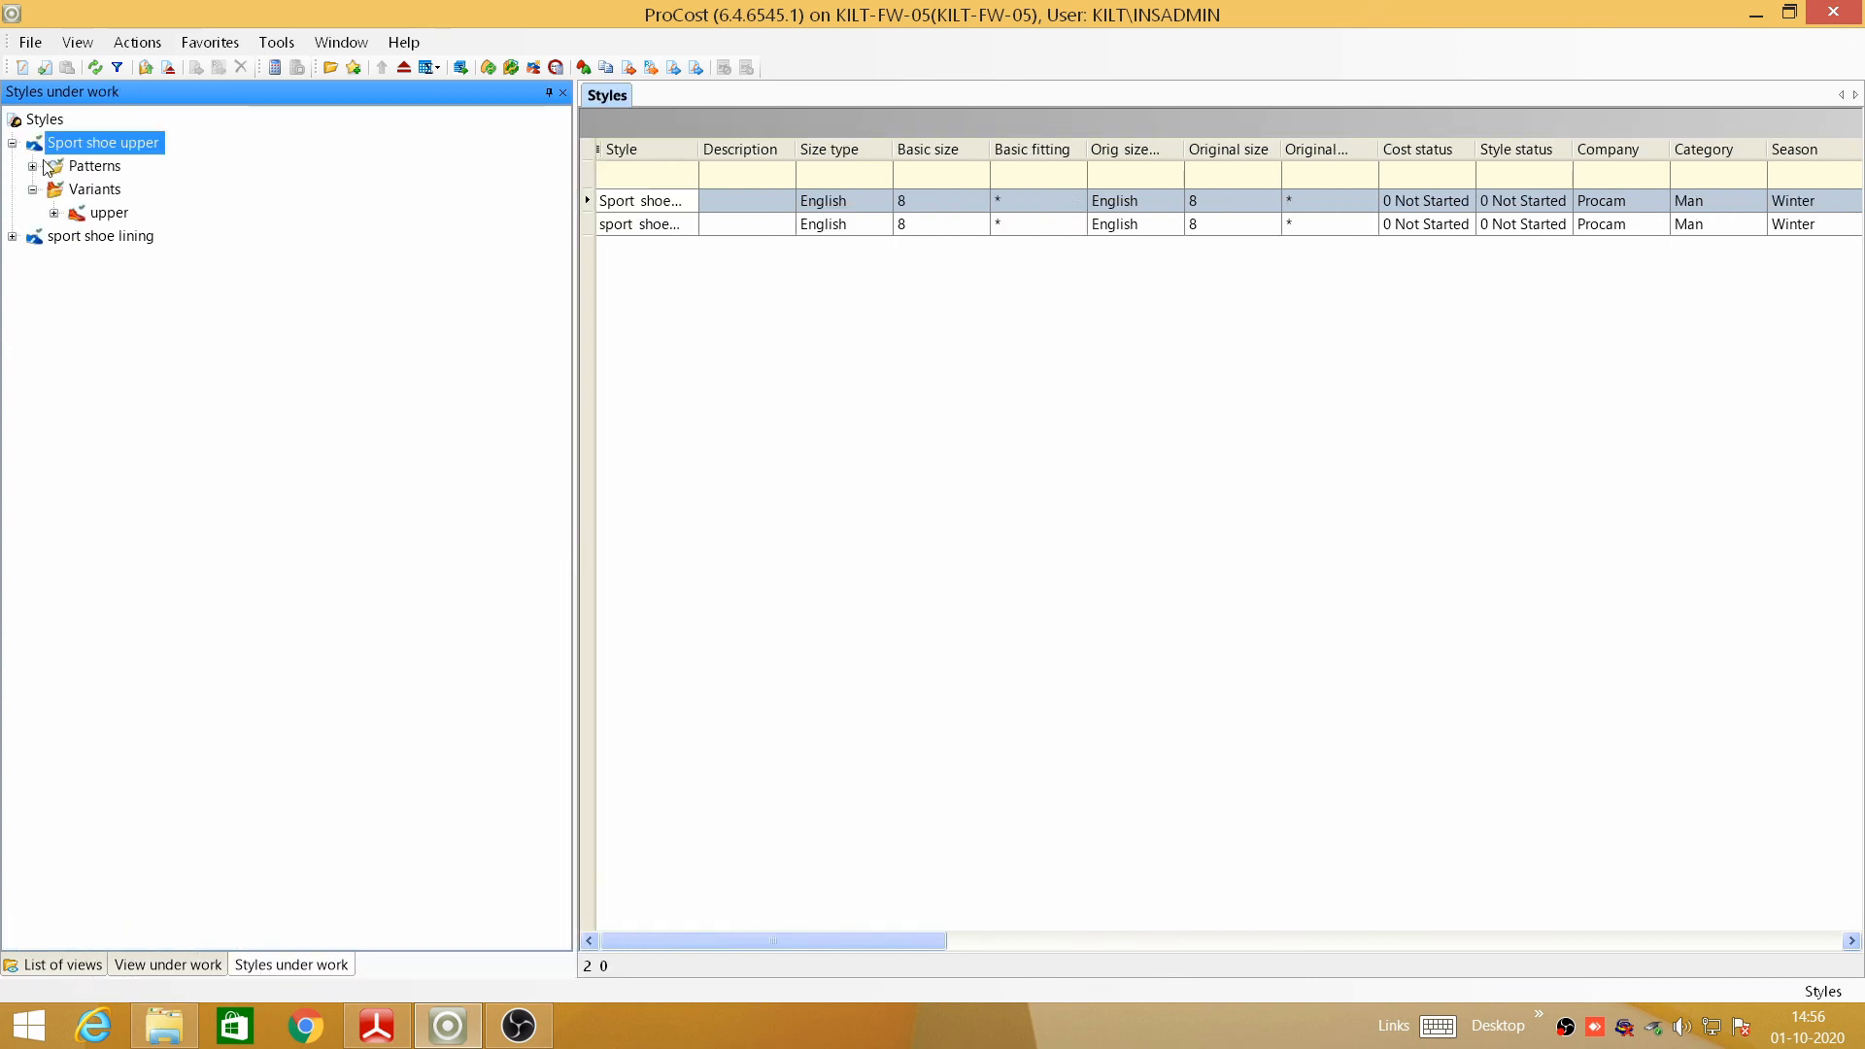
{"action": "right_click", "coordinate": [121, 214]}
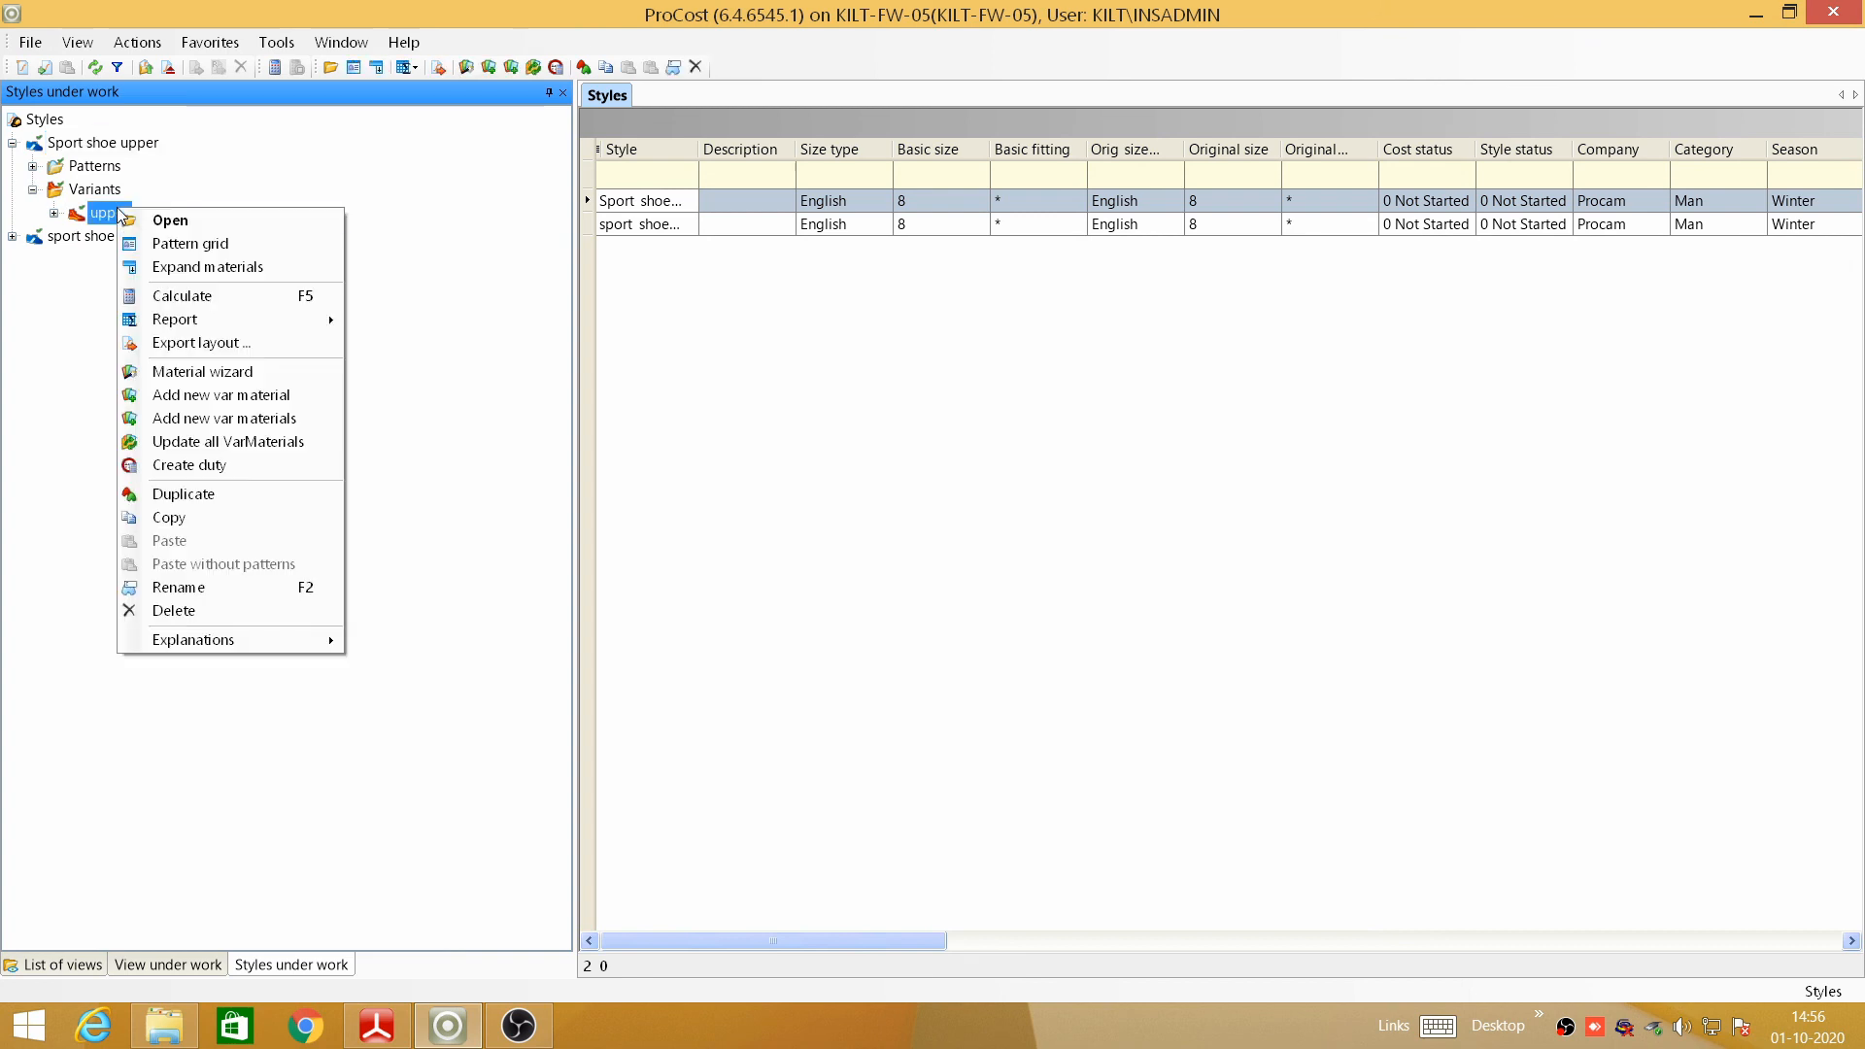
{"action": "mouse_move", "coordinate": [185, 320]}
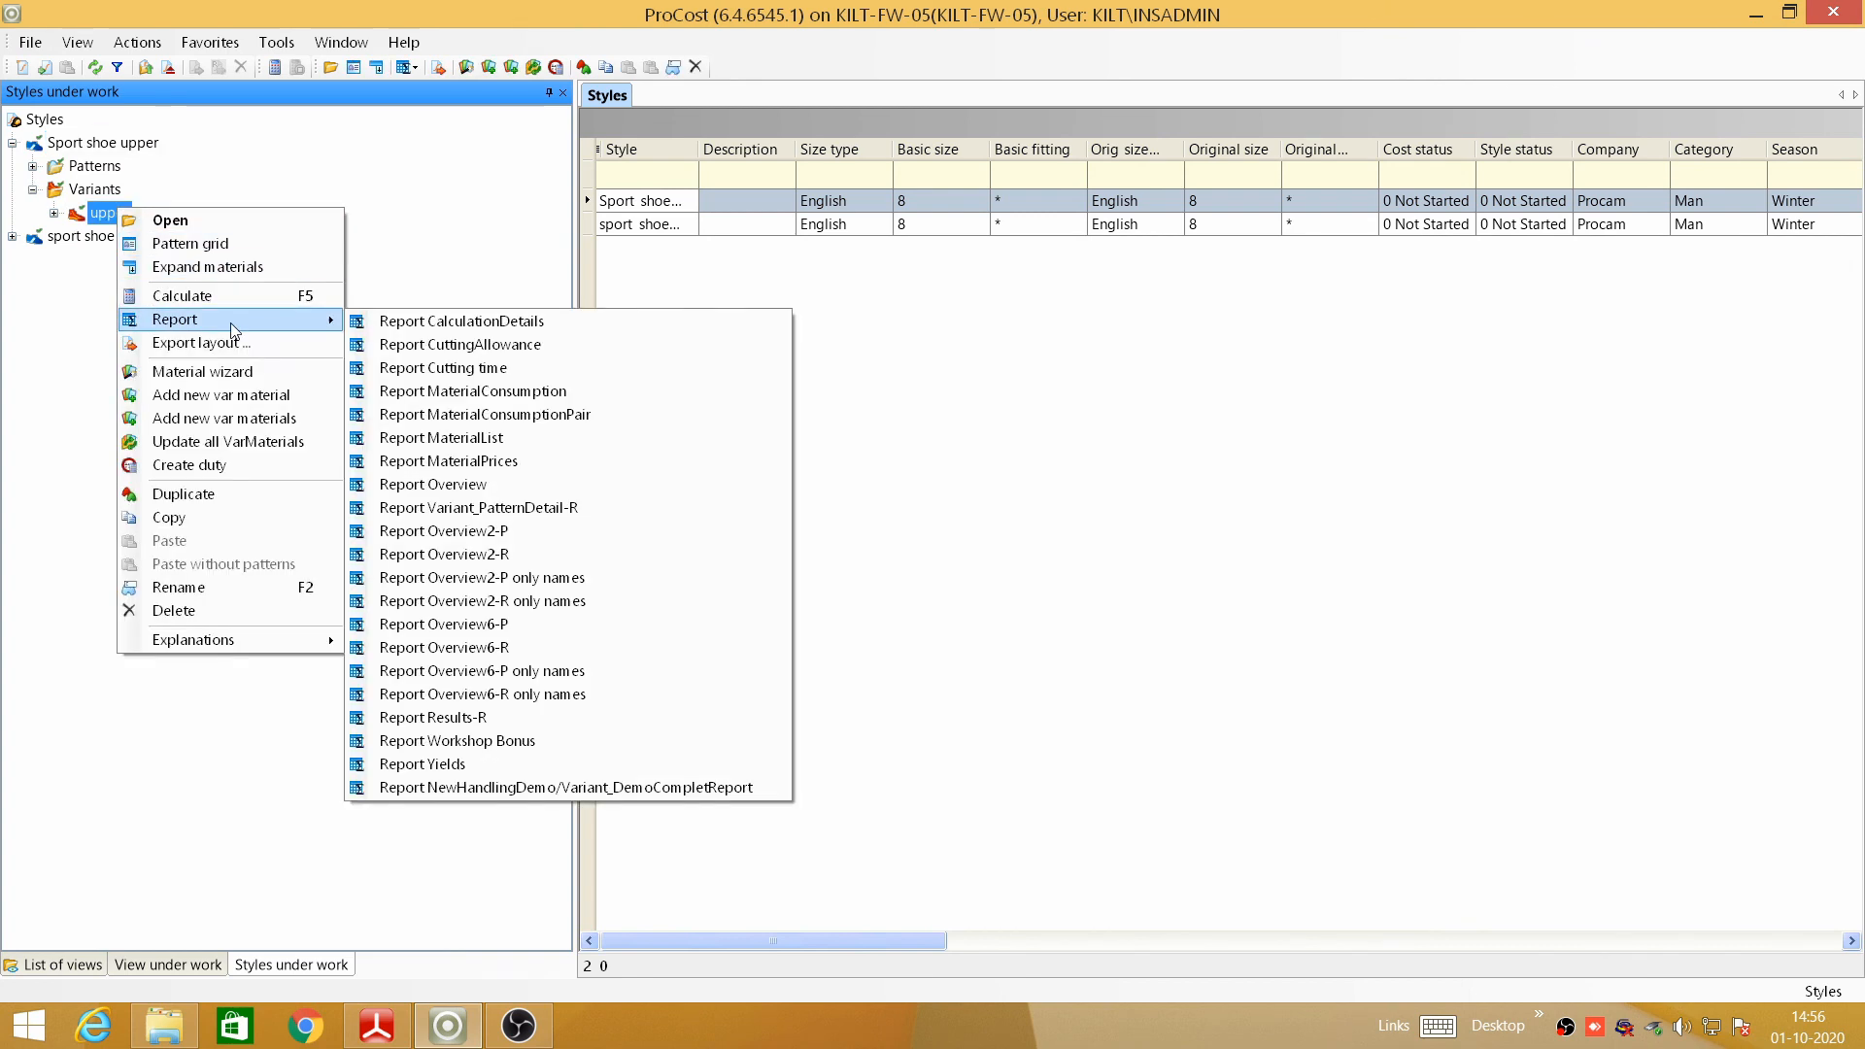
{"action": "left_click", "coordinate": [526, 392]}
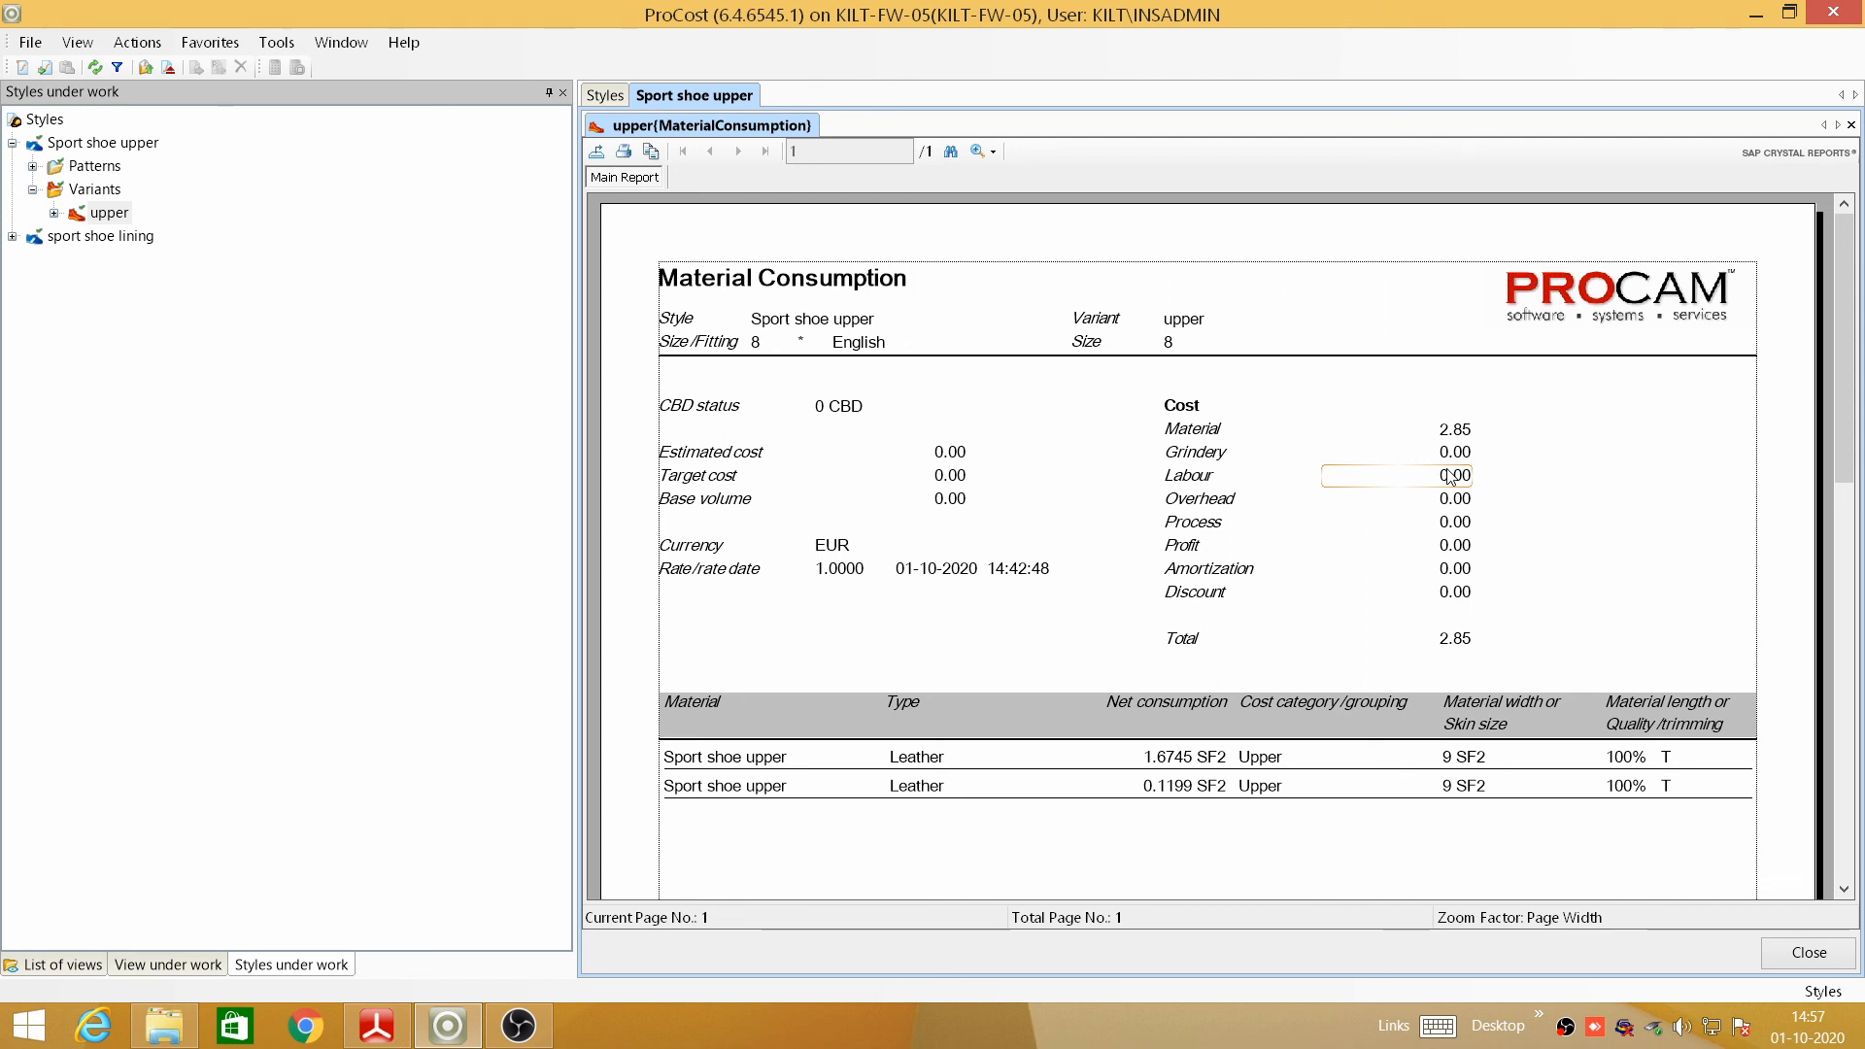
- Save the Material Consumption report as the PDF document Sport shoe upper-upper(MaterialConsumption).pdf on the Desktop
{"action": "left_click", "coordinate": [597, 152]}
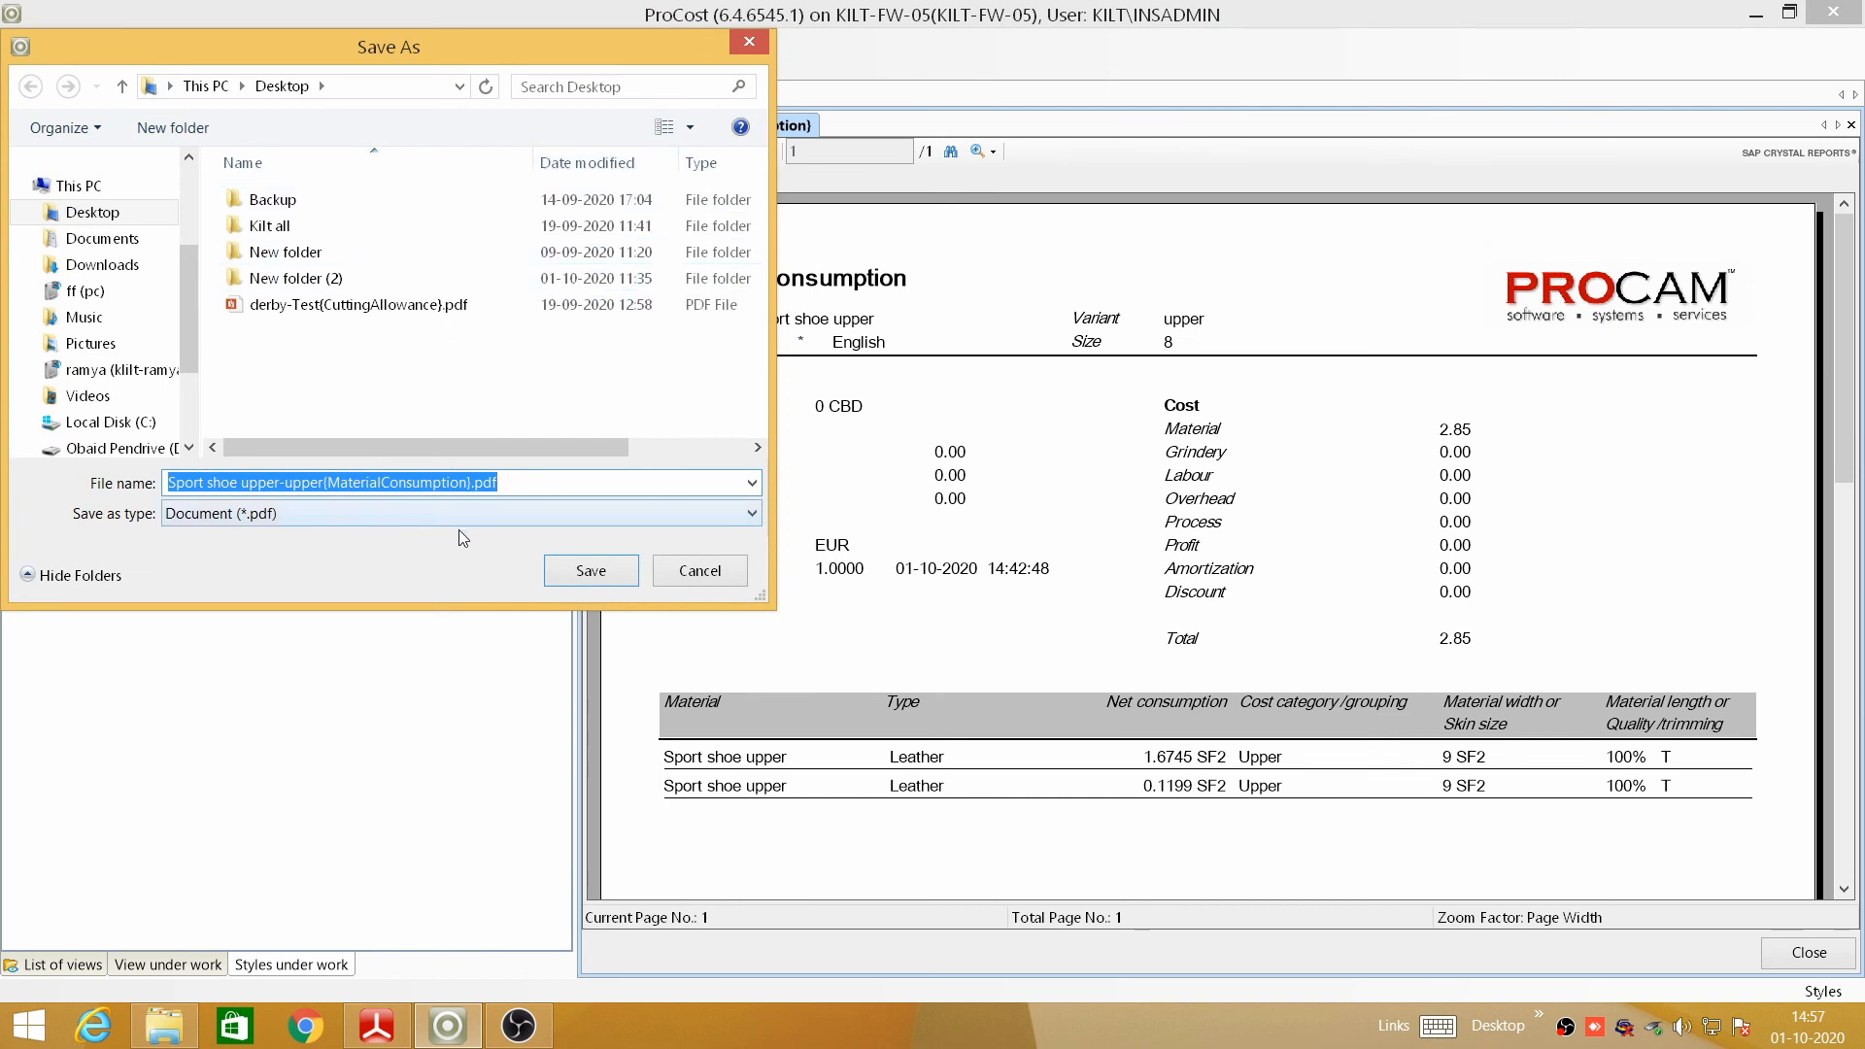
{"action": "left_click", "coordinate": [753, 515]}
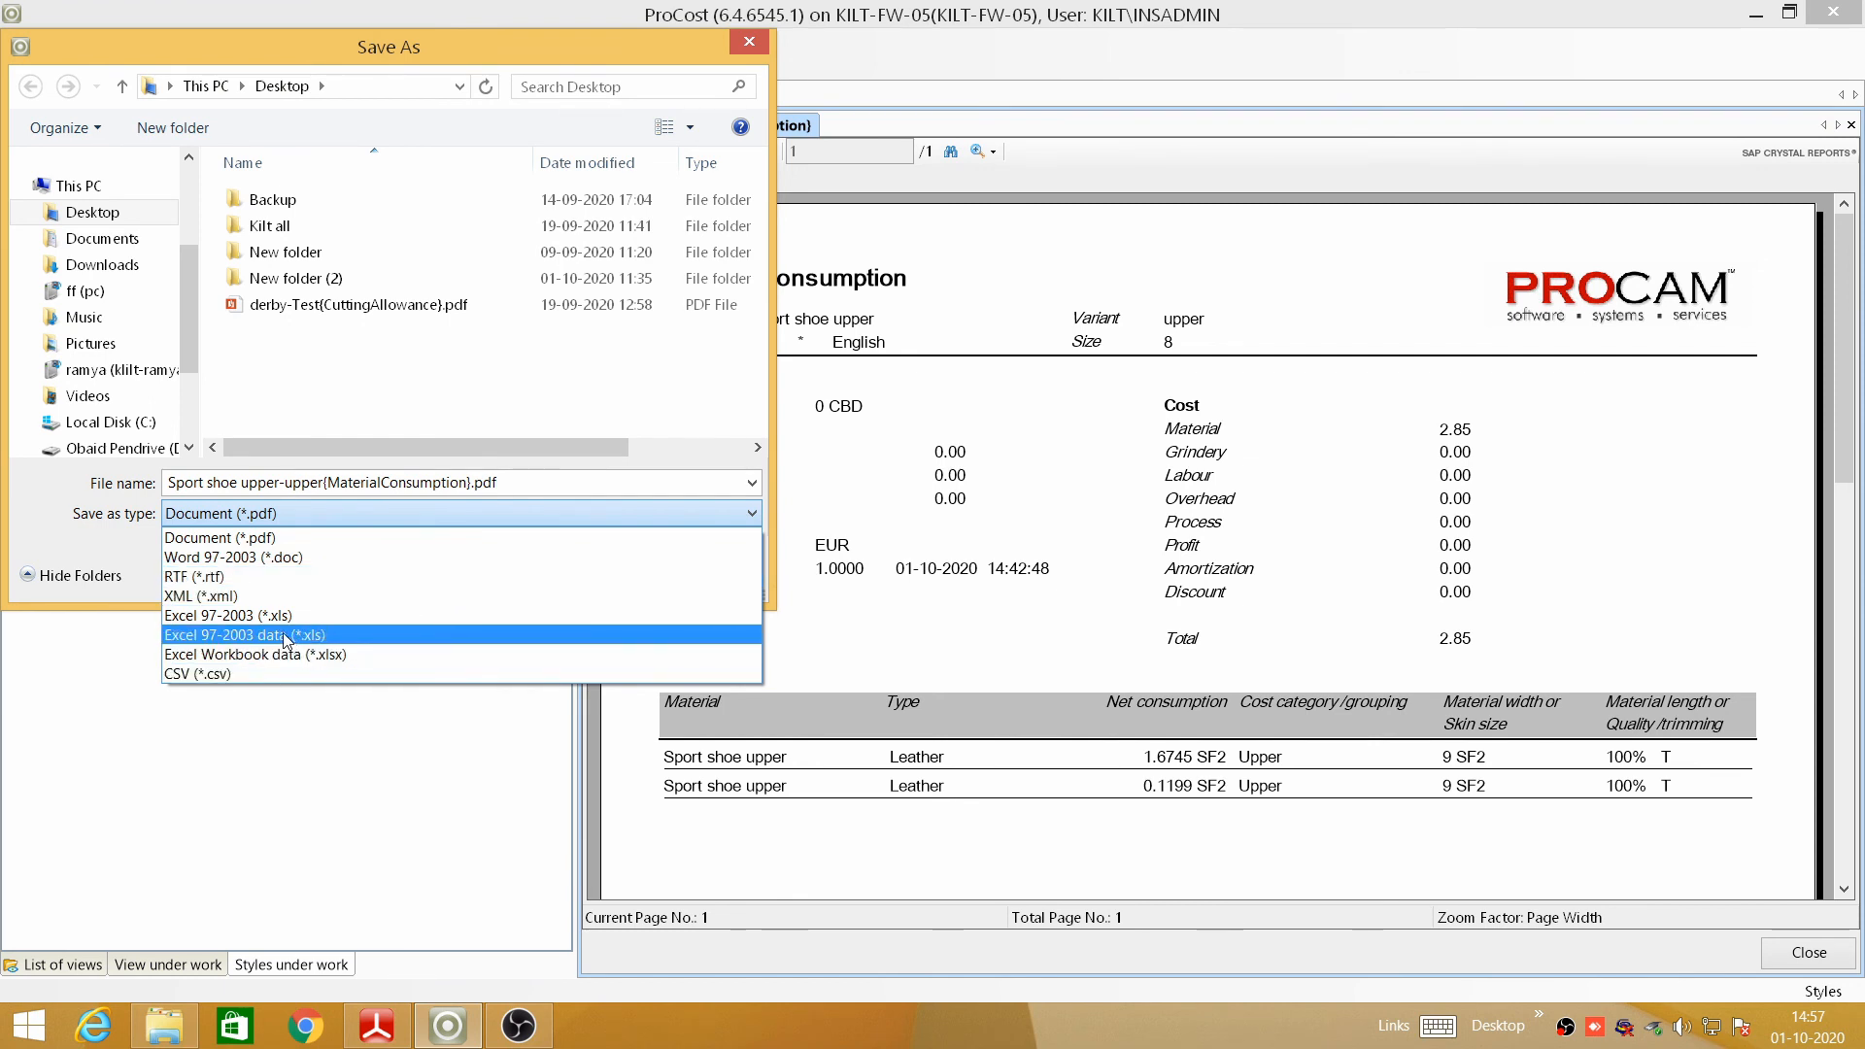
{"action": "left_click", "coordinate": [266, 514]}
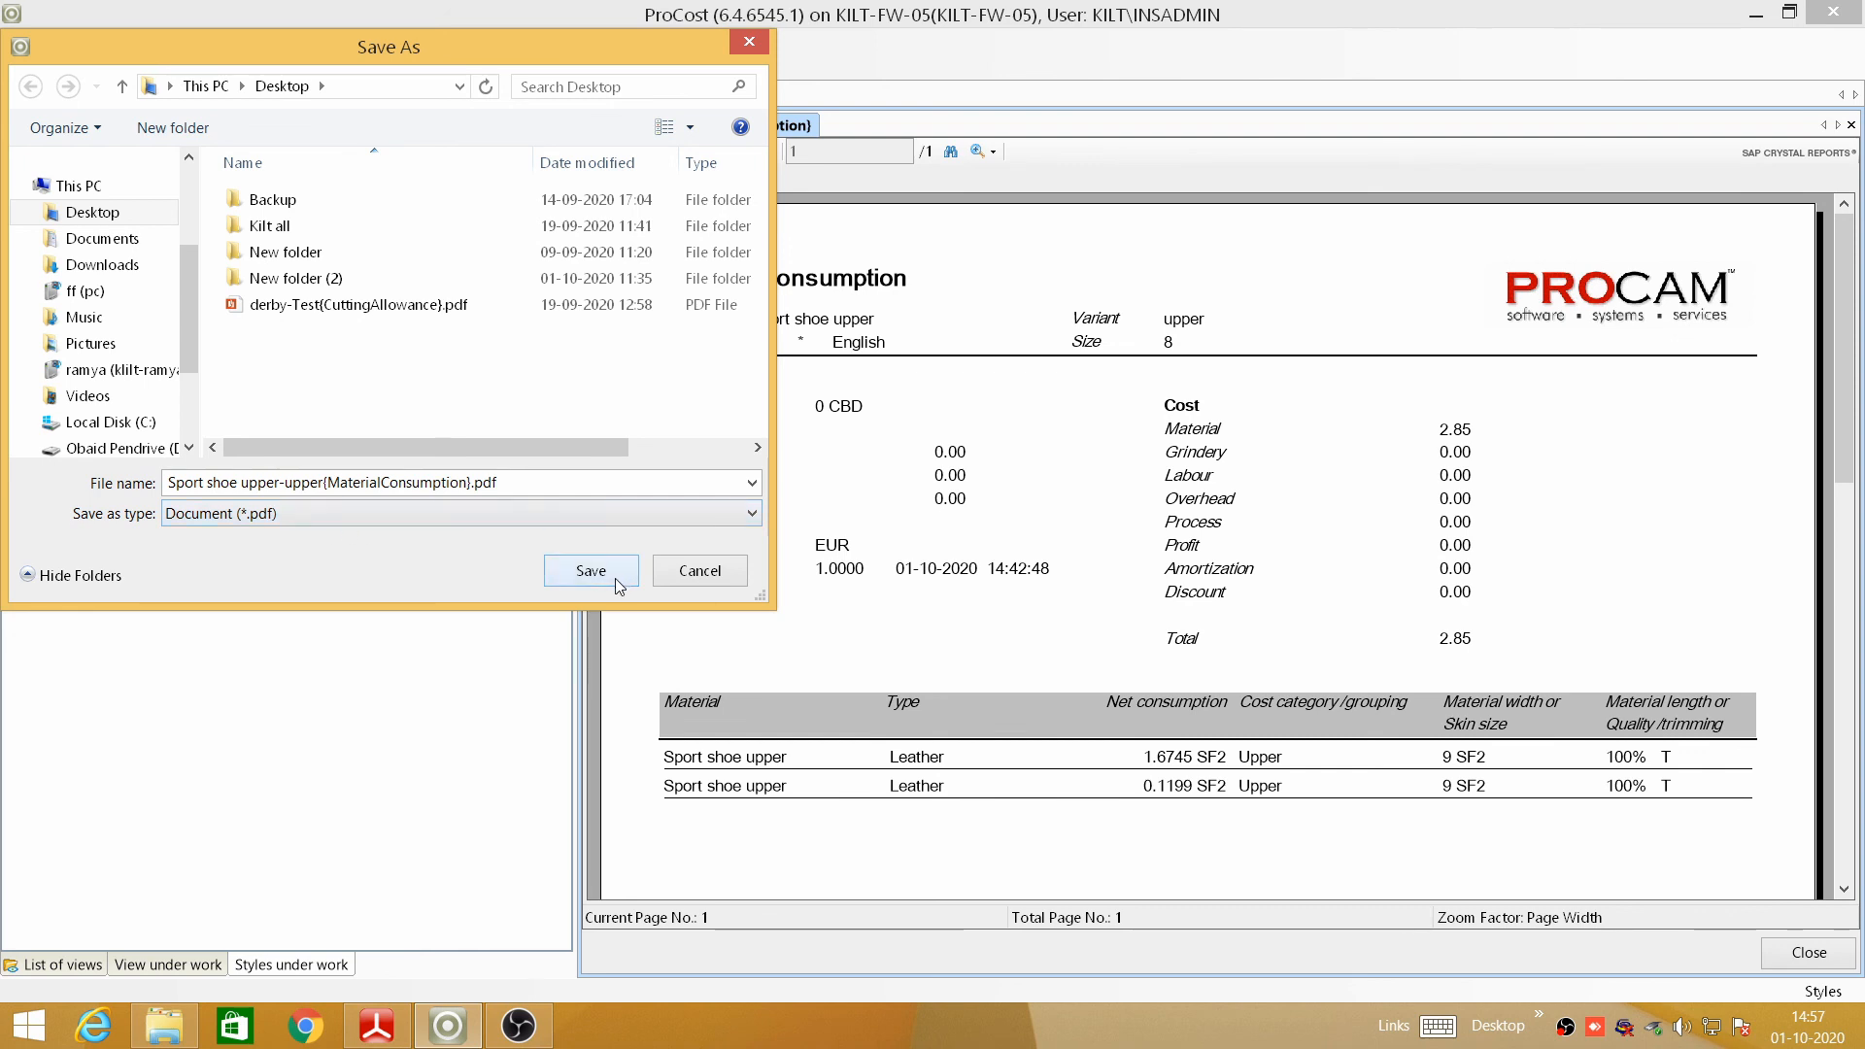
{"action": "left_click", "coordinate": [114, 216]}
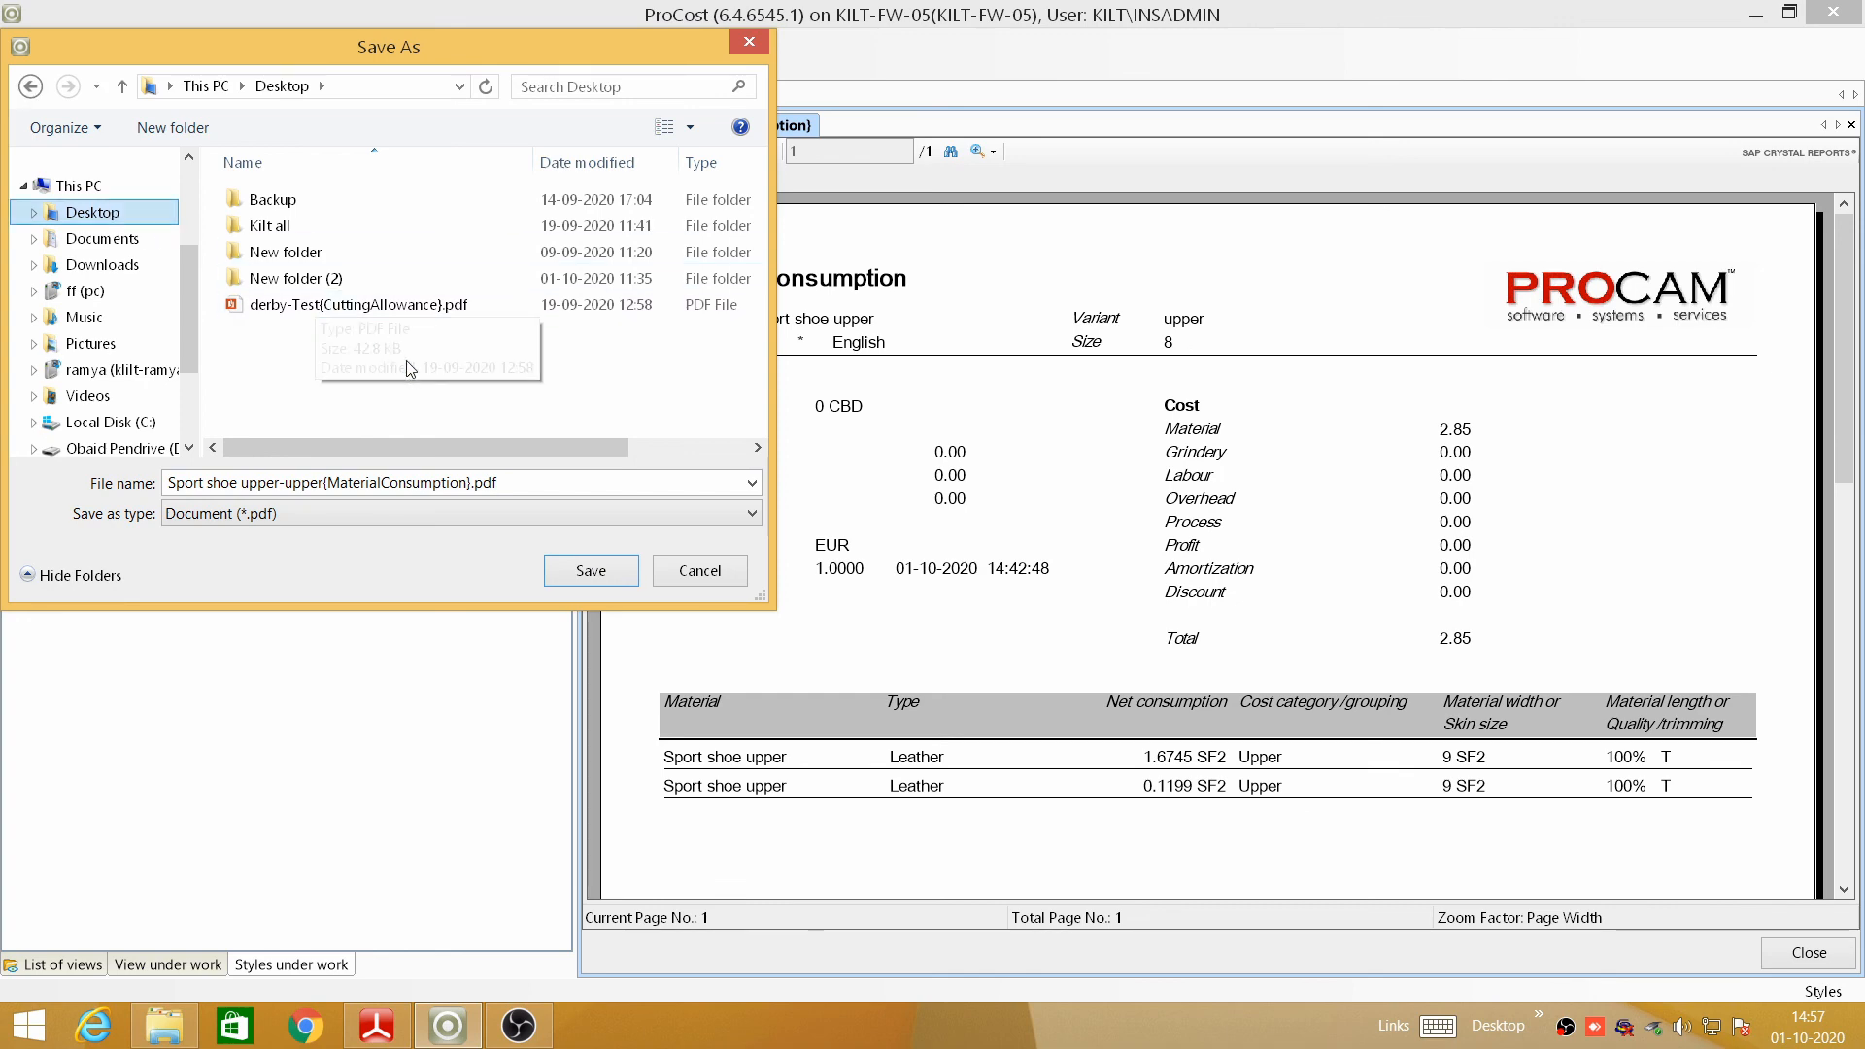
{"action": "left_click", "coordinate": [590, 573]}
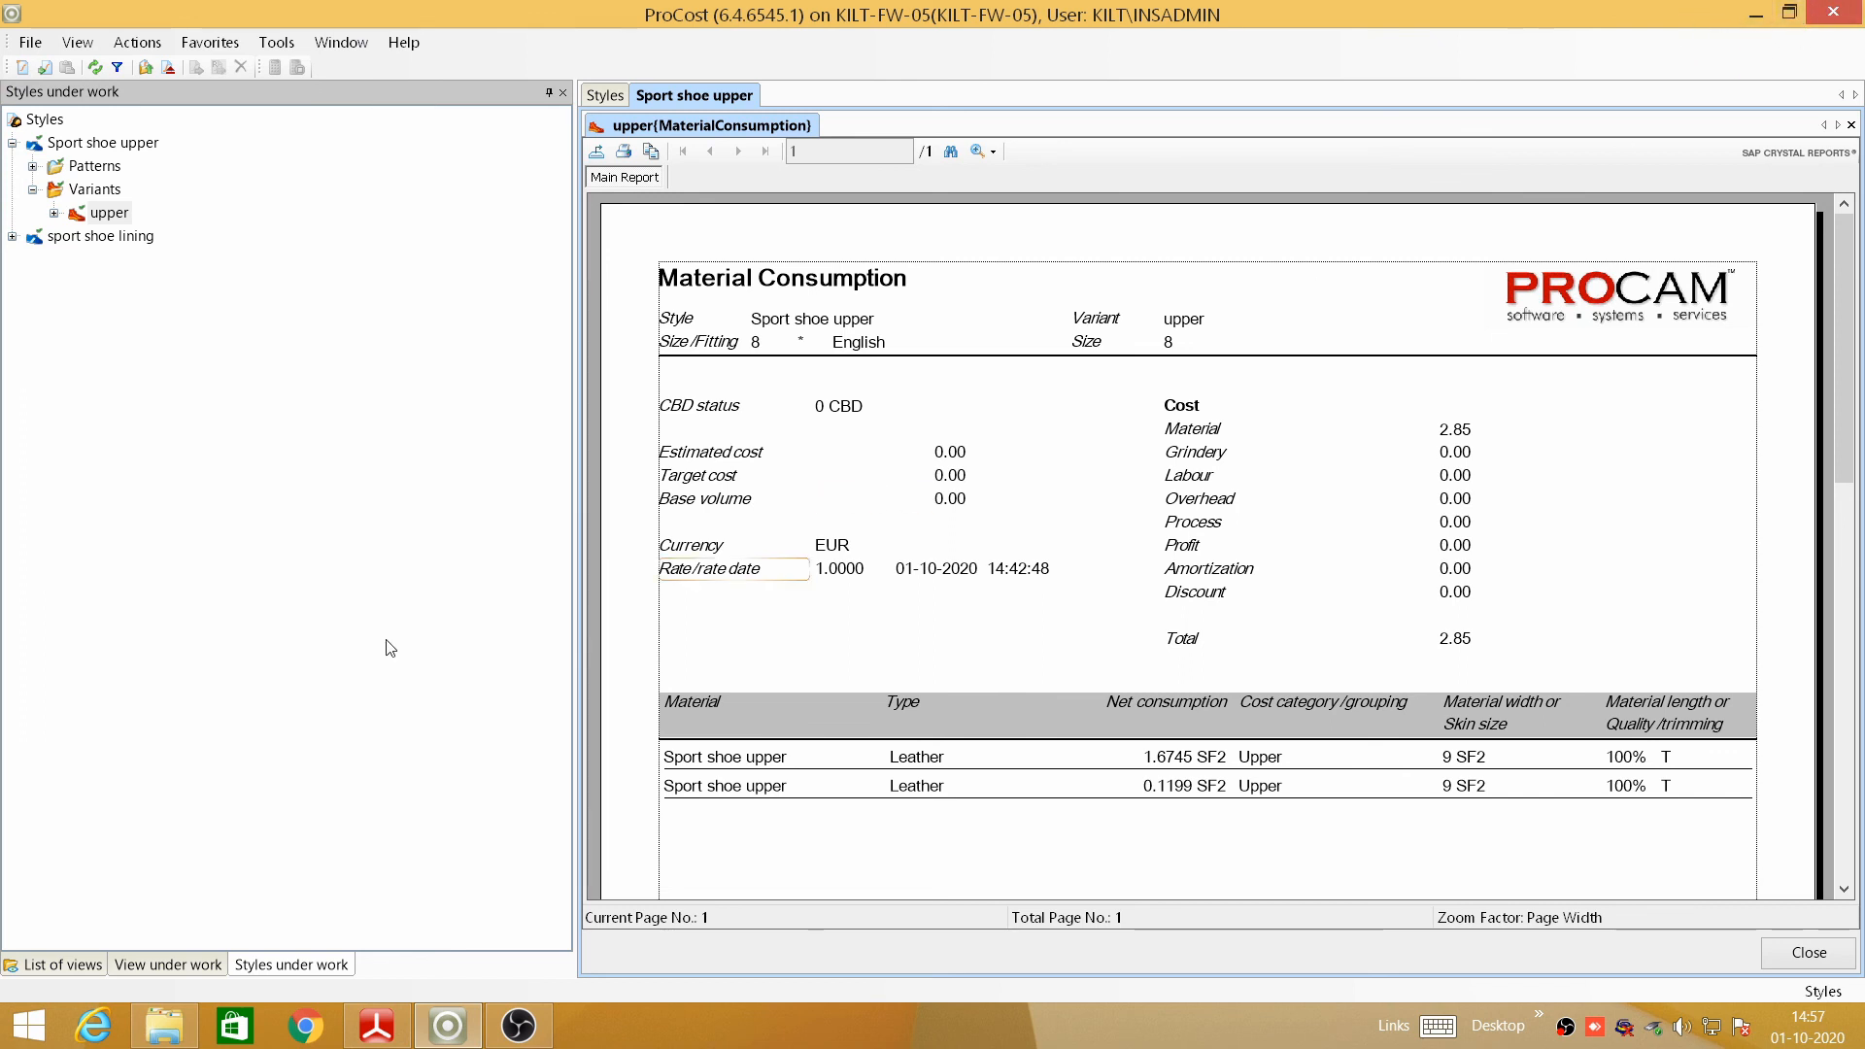
- Open the saved Material Consumption PDF from the desktop to check it, and refresh the desktop after viewing
{"action": "left_click", "coordinate": [448, 1025]}
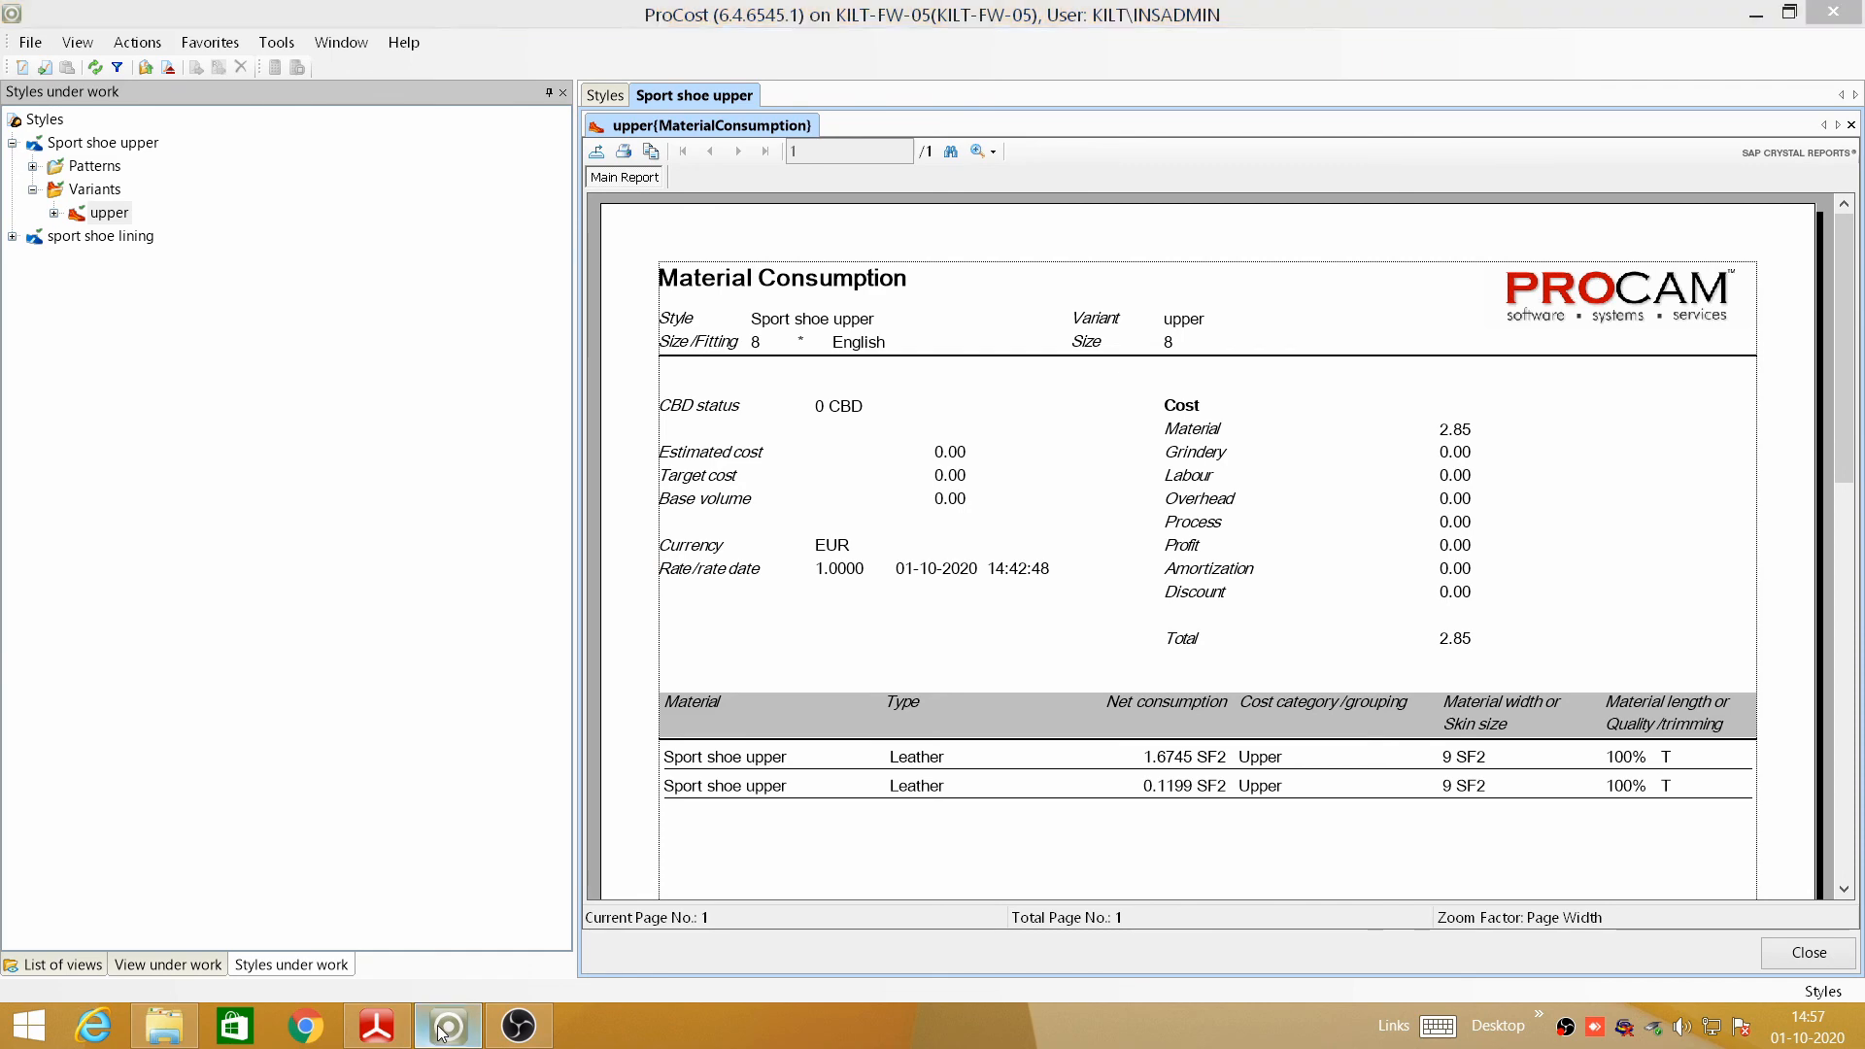
{"action": "left_click_drag", "start_coordinate": [919, 206], "coordinate": [1162, 326]}
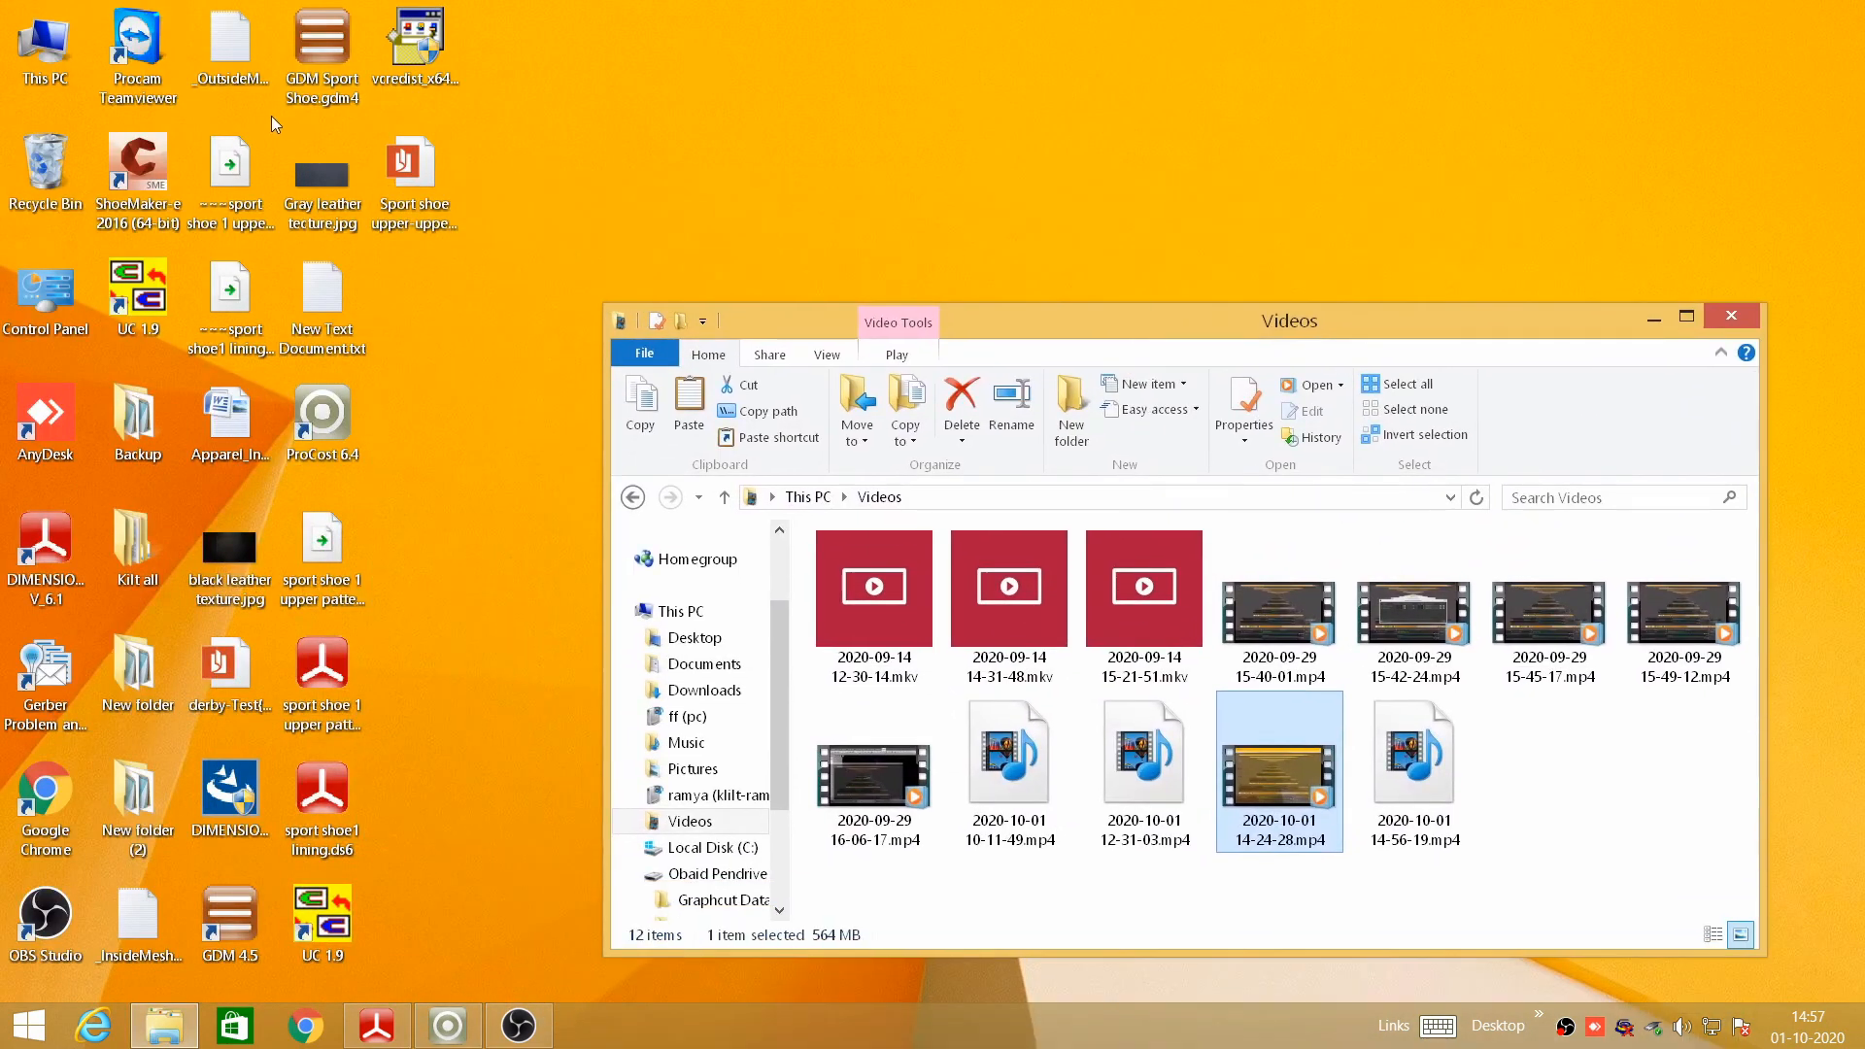
{"action": "double_click", "coordinate": [410, 192]}
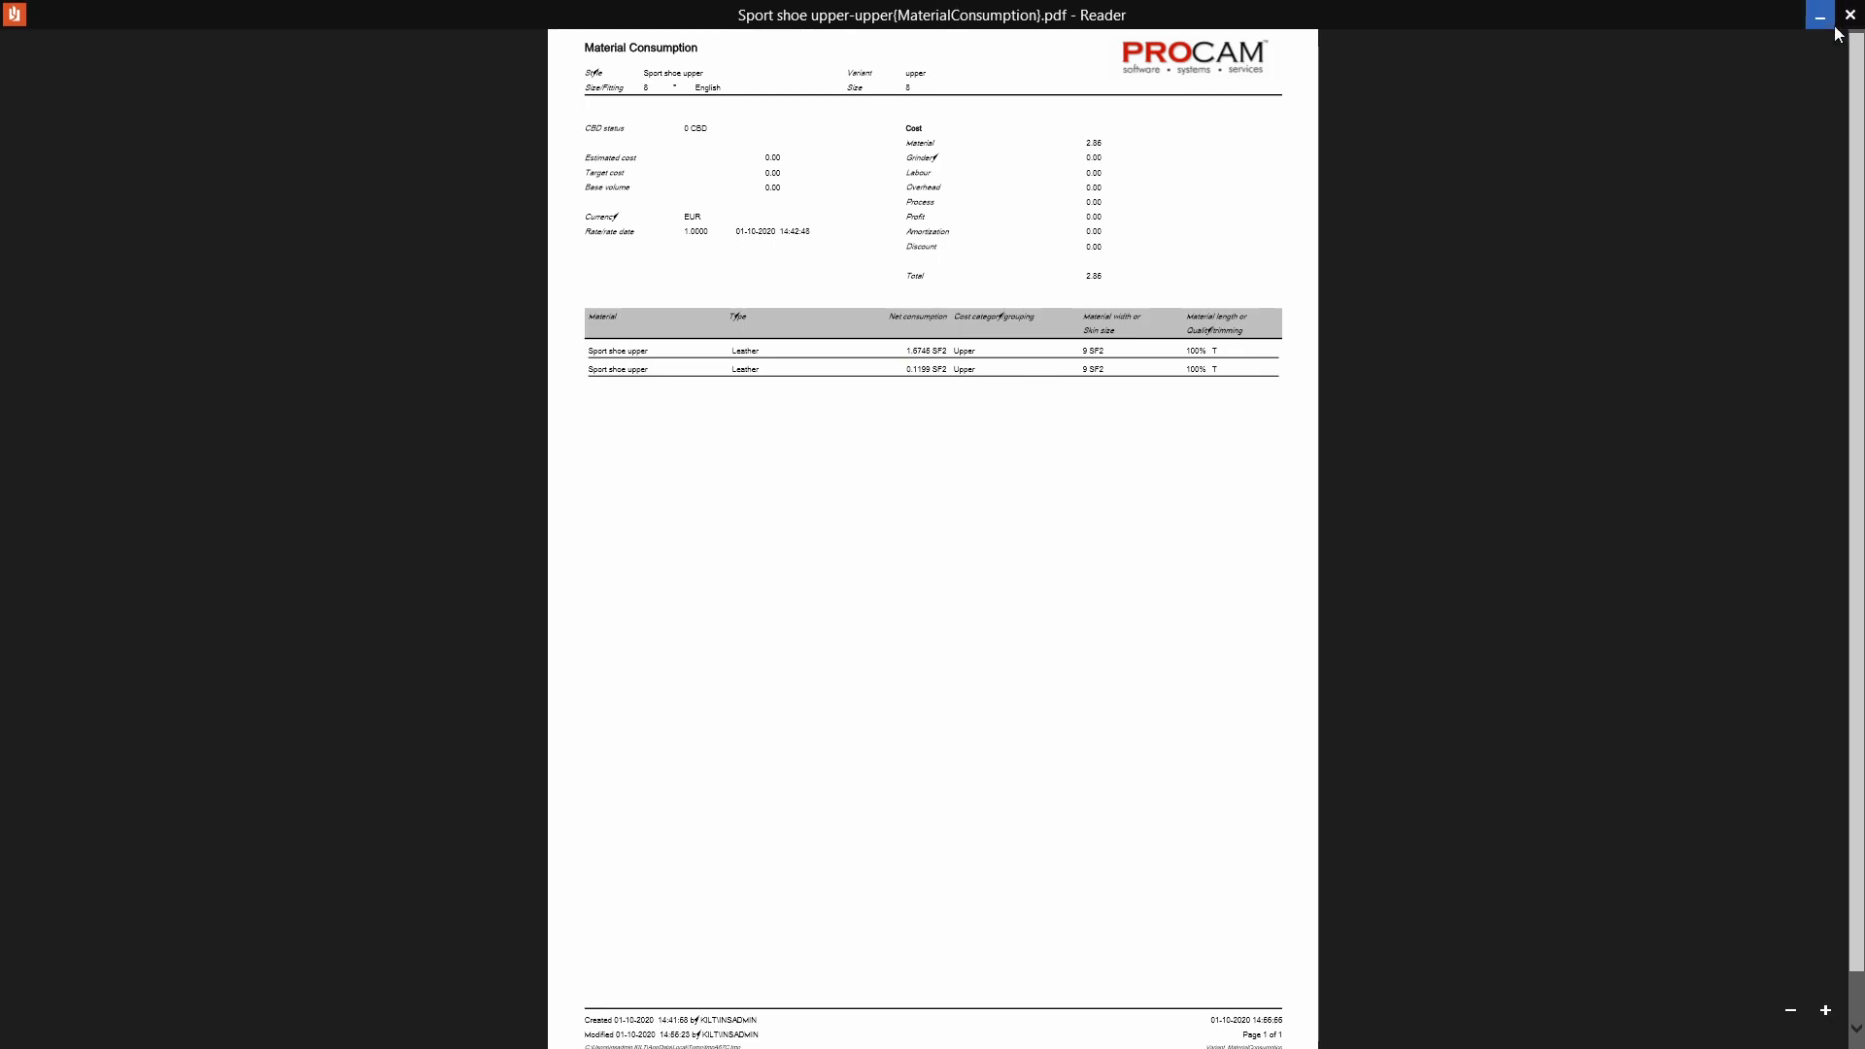
{"action": "left_click", "coordinate": [1821, 12]}
{"action": "right_click", "coordinate": [839, 125]}
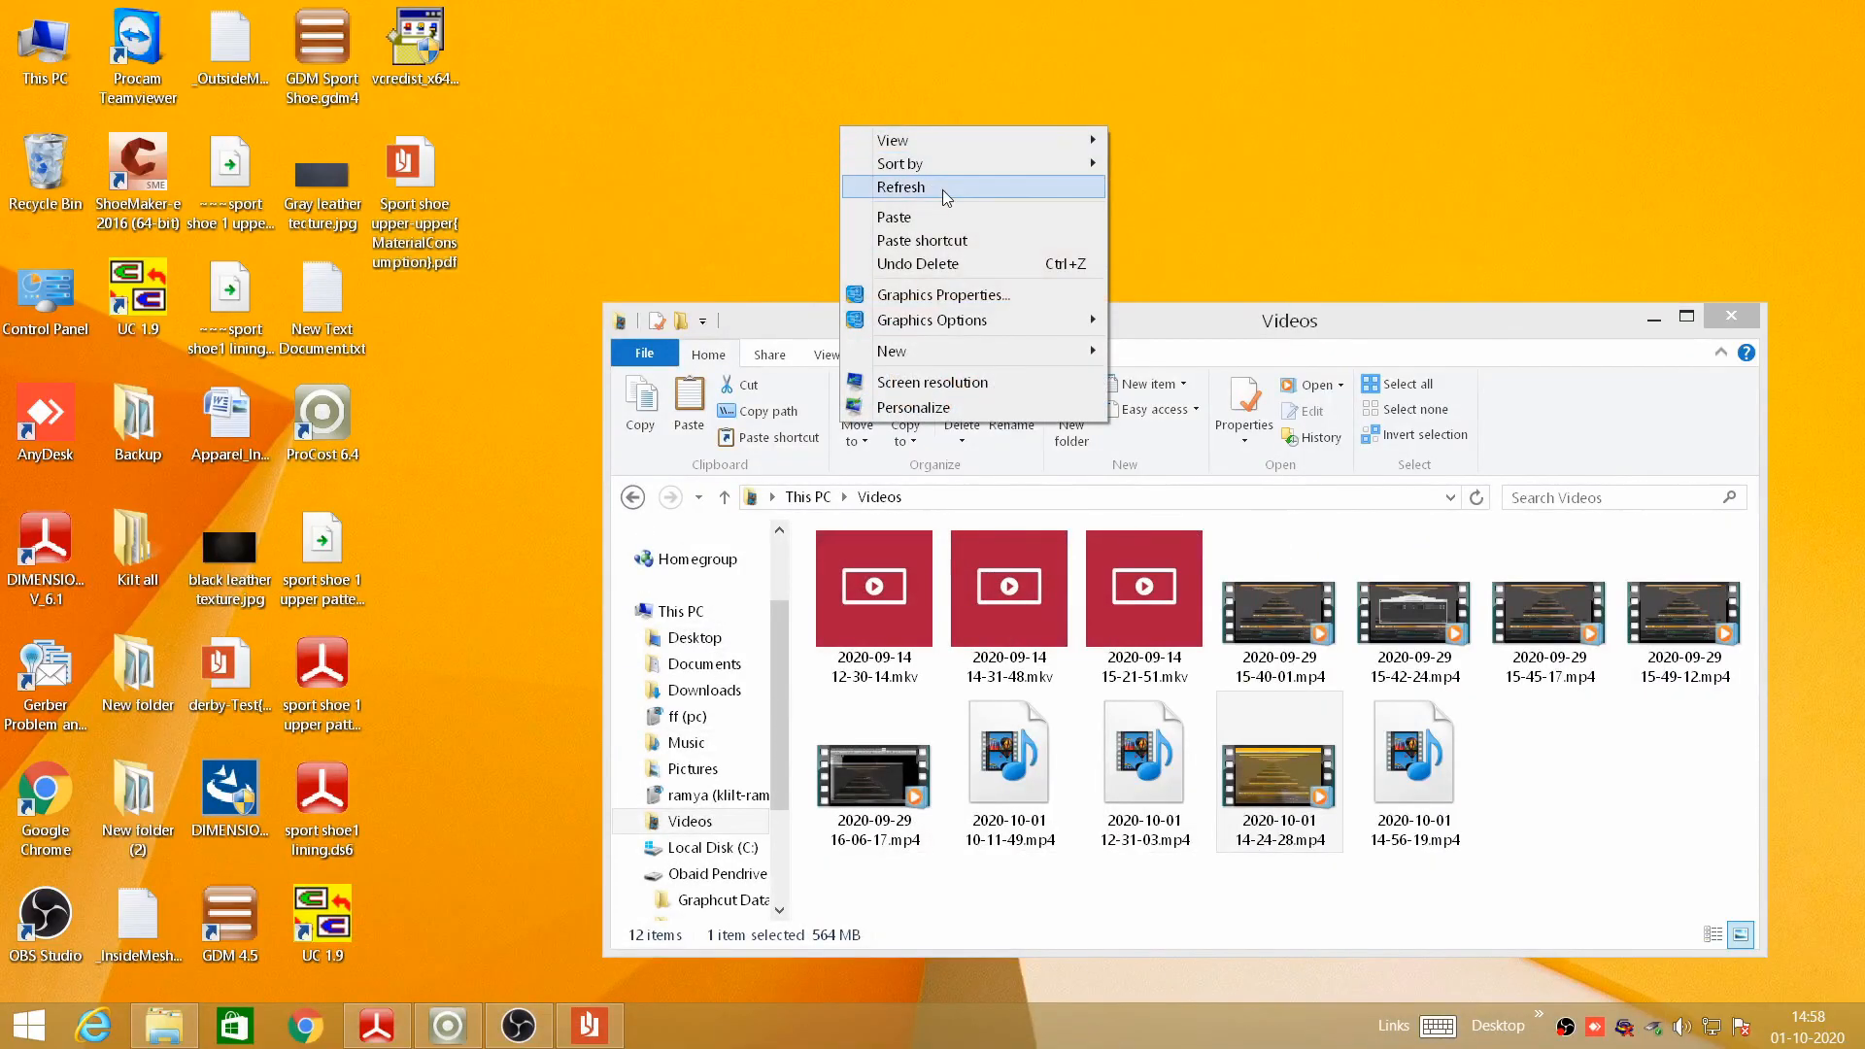
{"action": "left_click", "coordinate": [940, 187]}
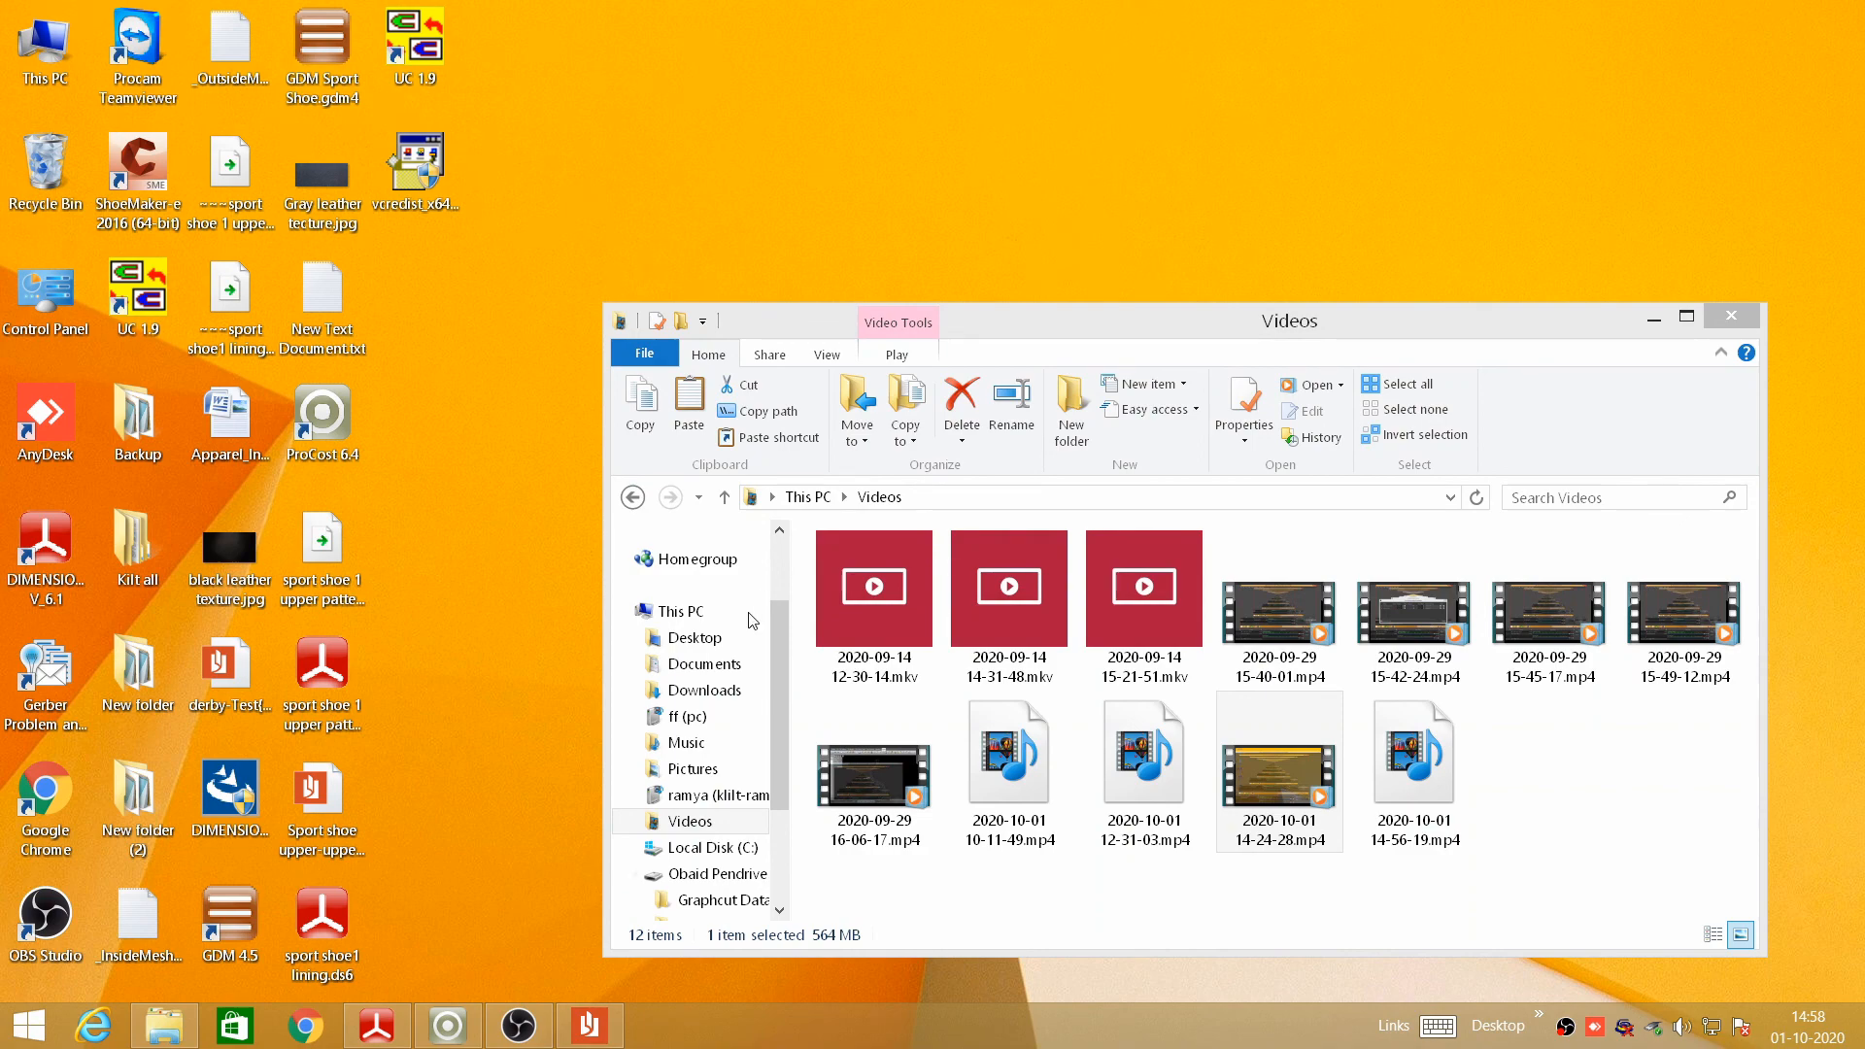
{"action": "left_click", "coordinate": [518, 1024]}
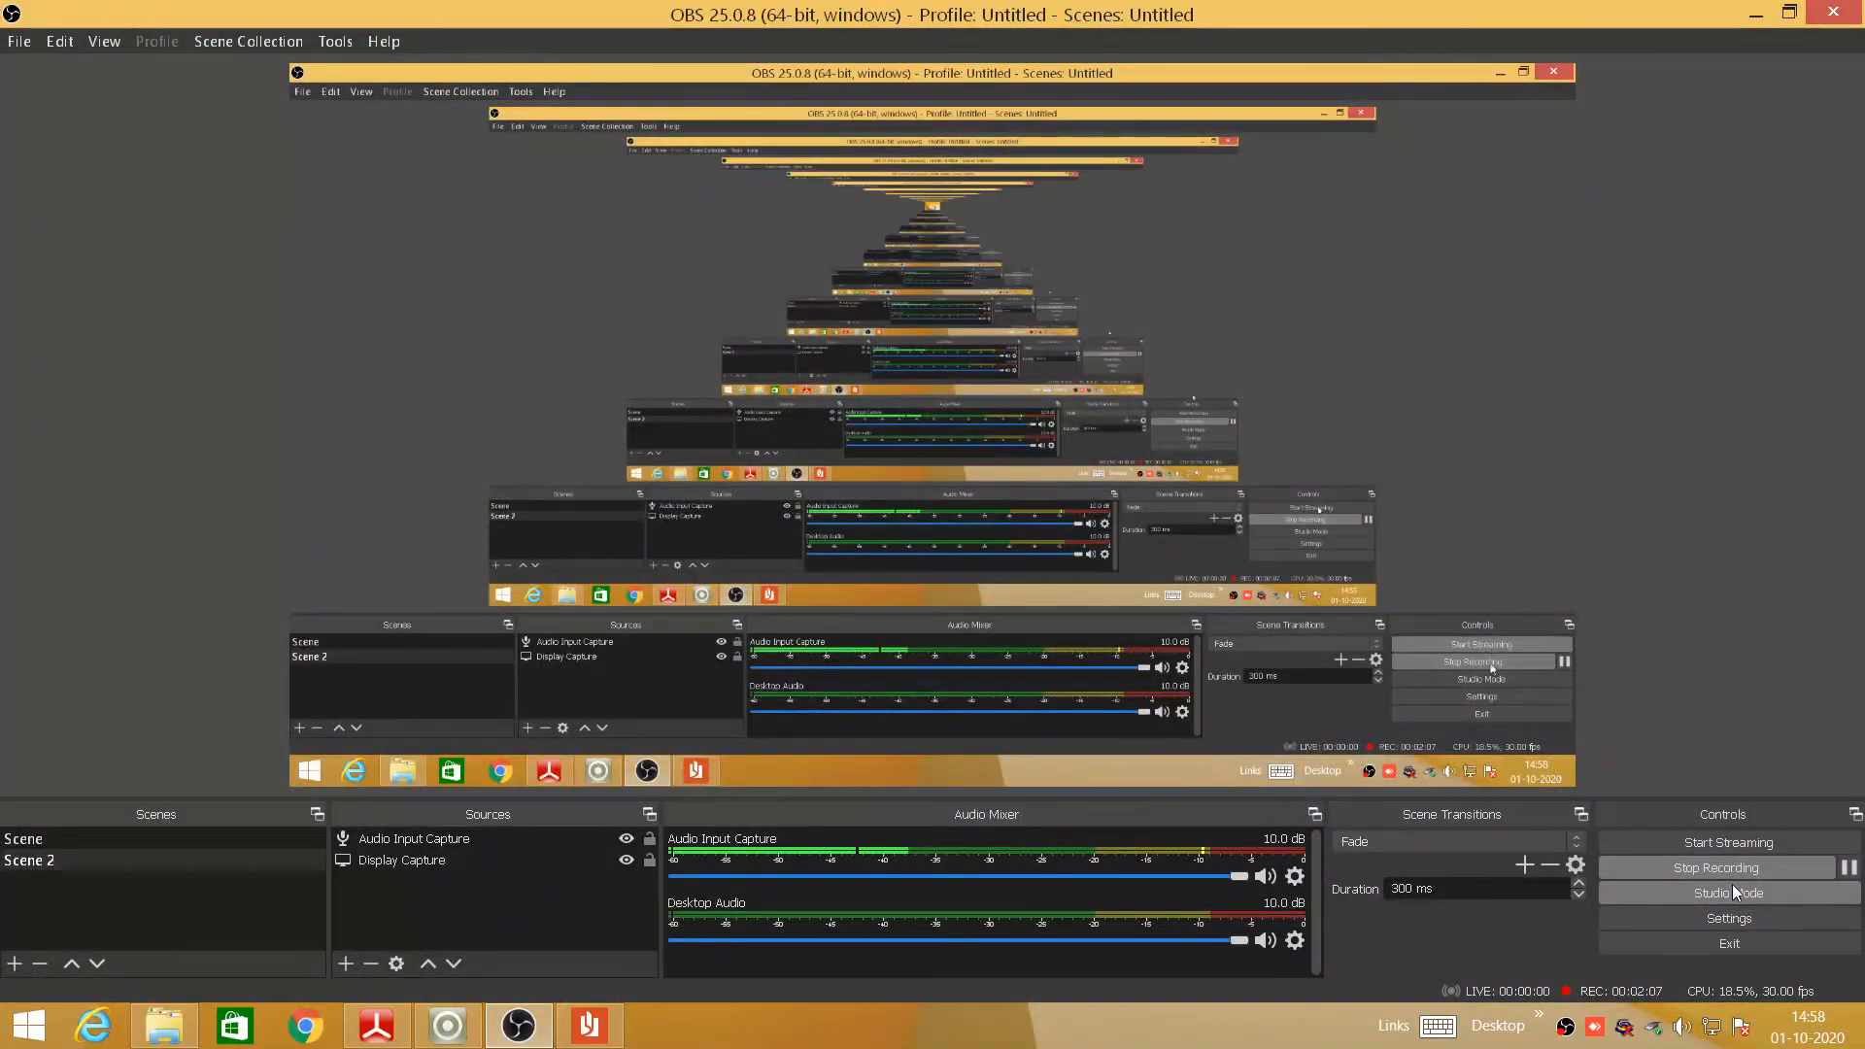